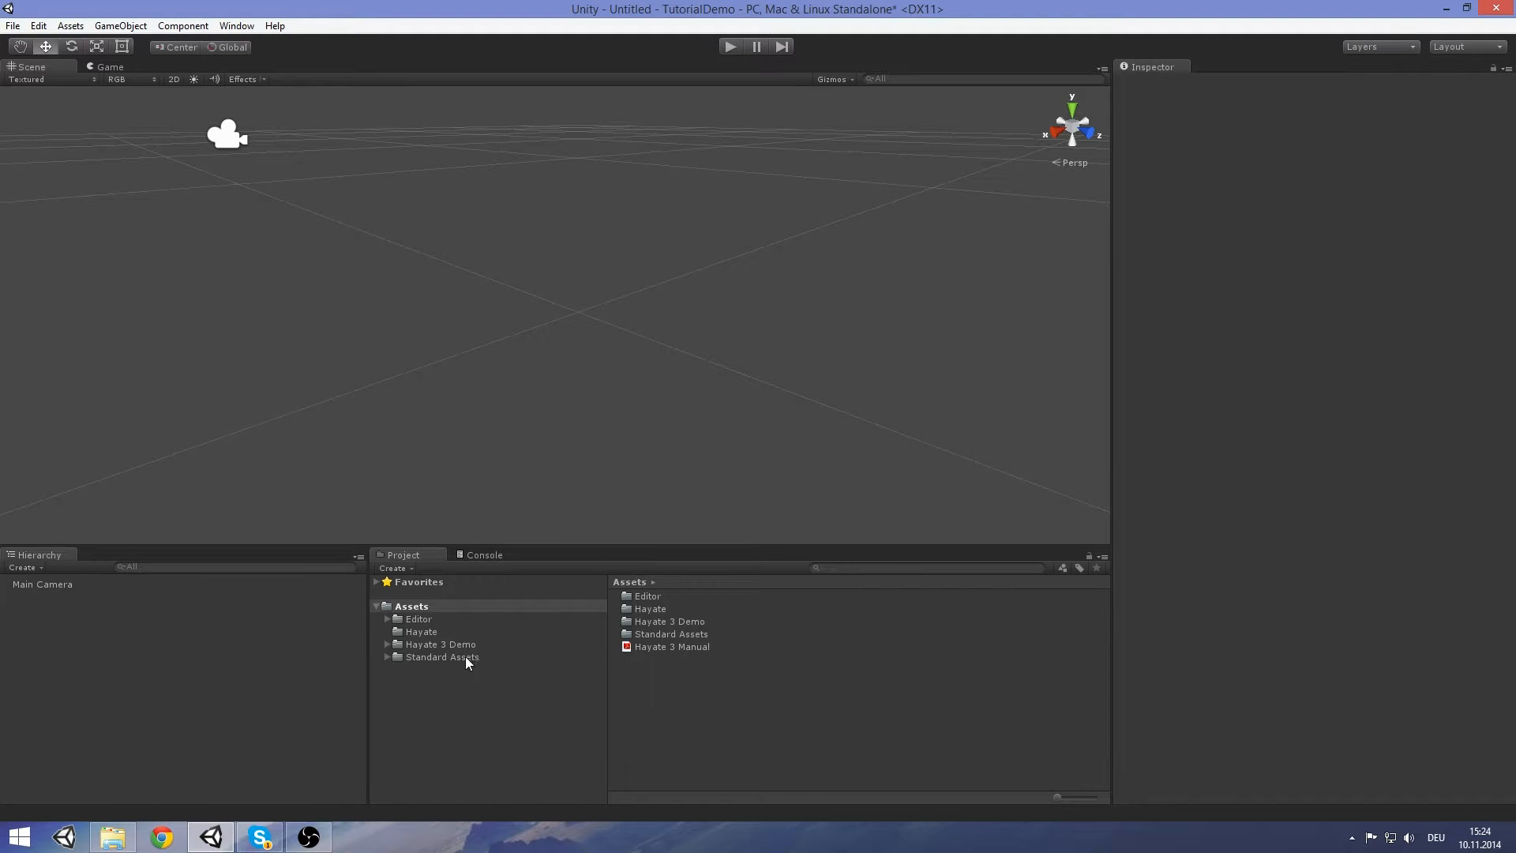
Look through the Hayate, Editor and Hayate 3 Demo folders, then return to the main Assets folder
left_click(430, 633)
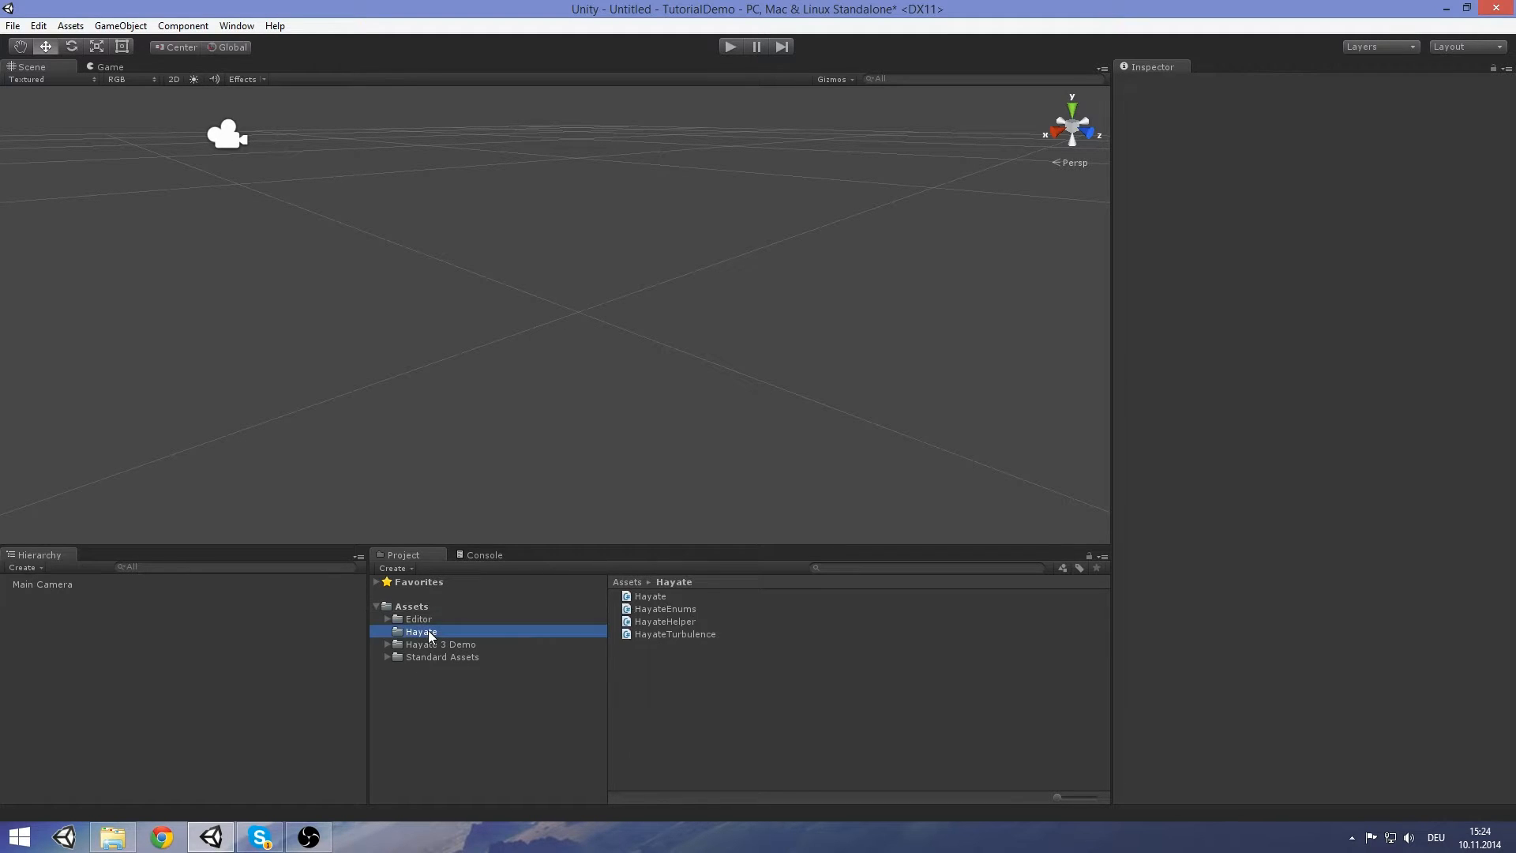
left_click(442, 619)
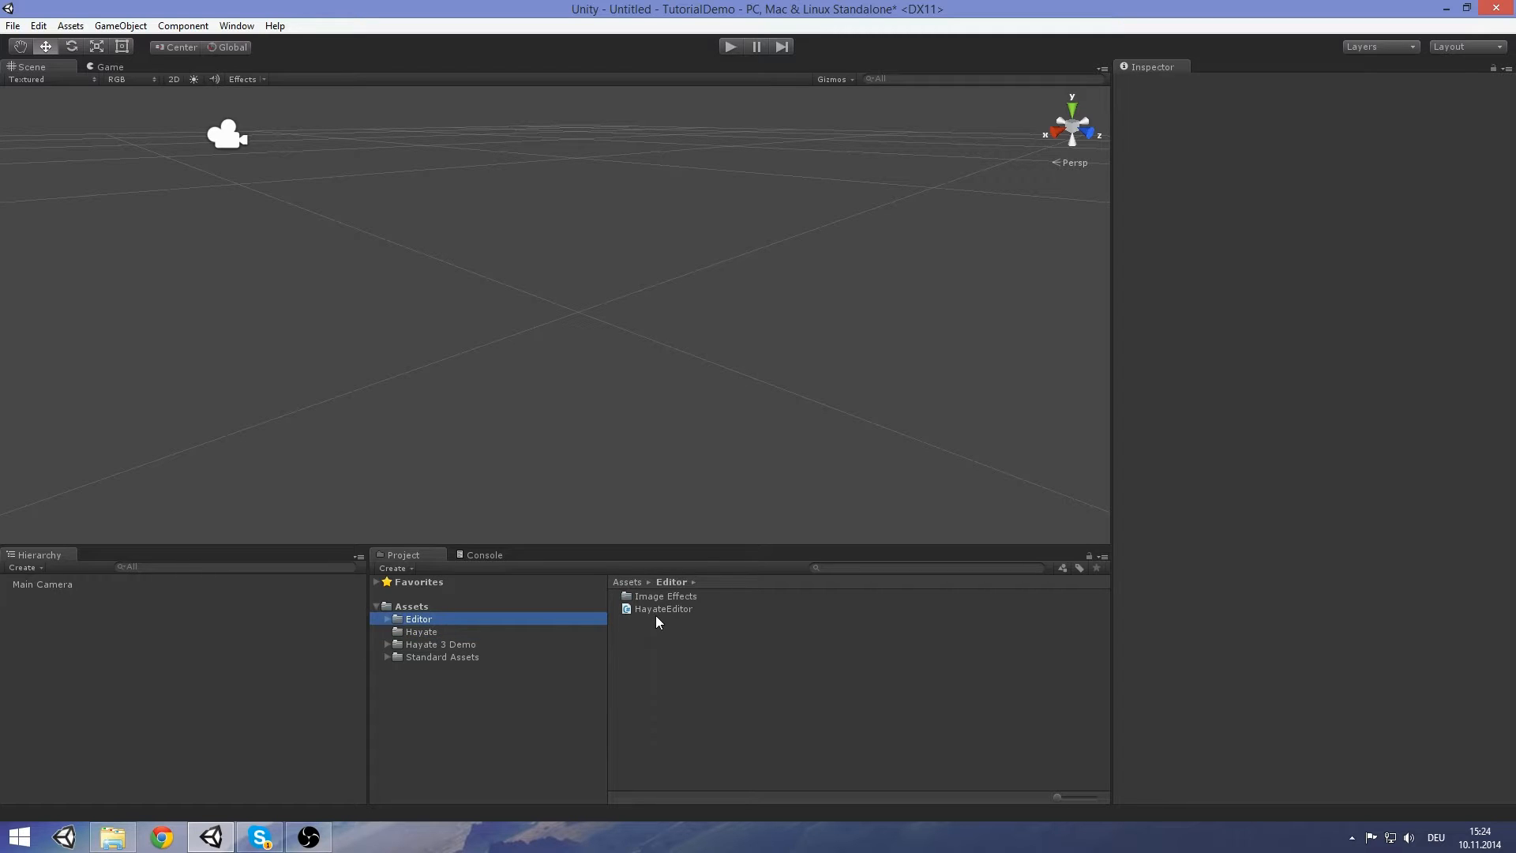
left_click(463, 646)
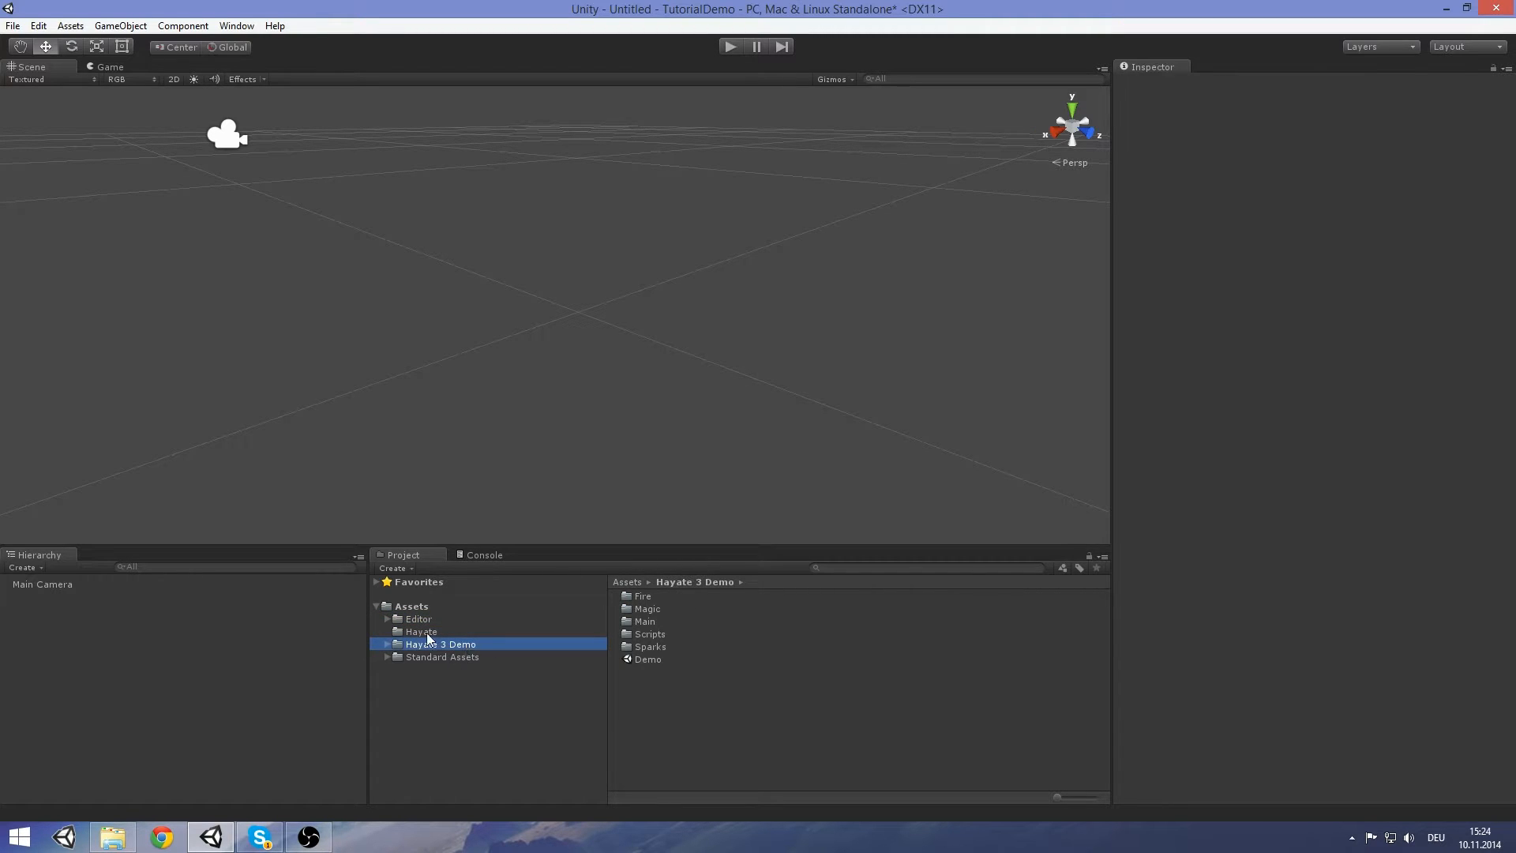
left_click(419, 606)
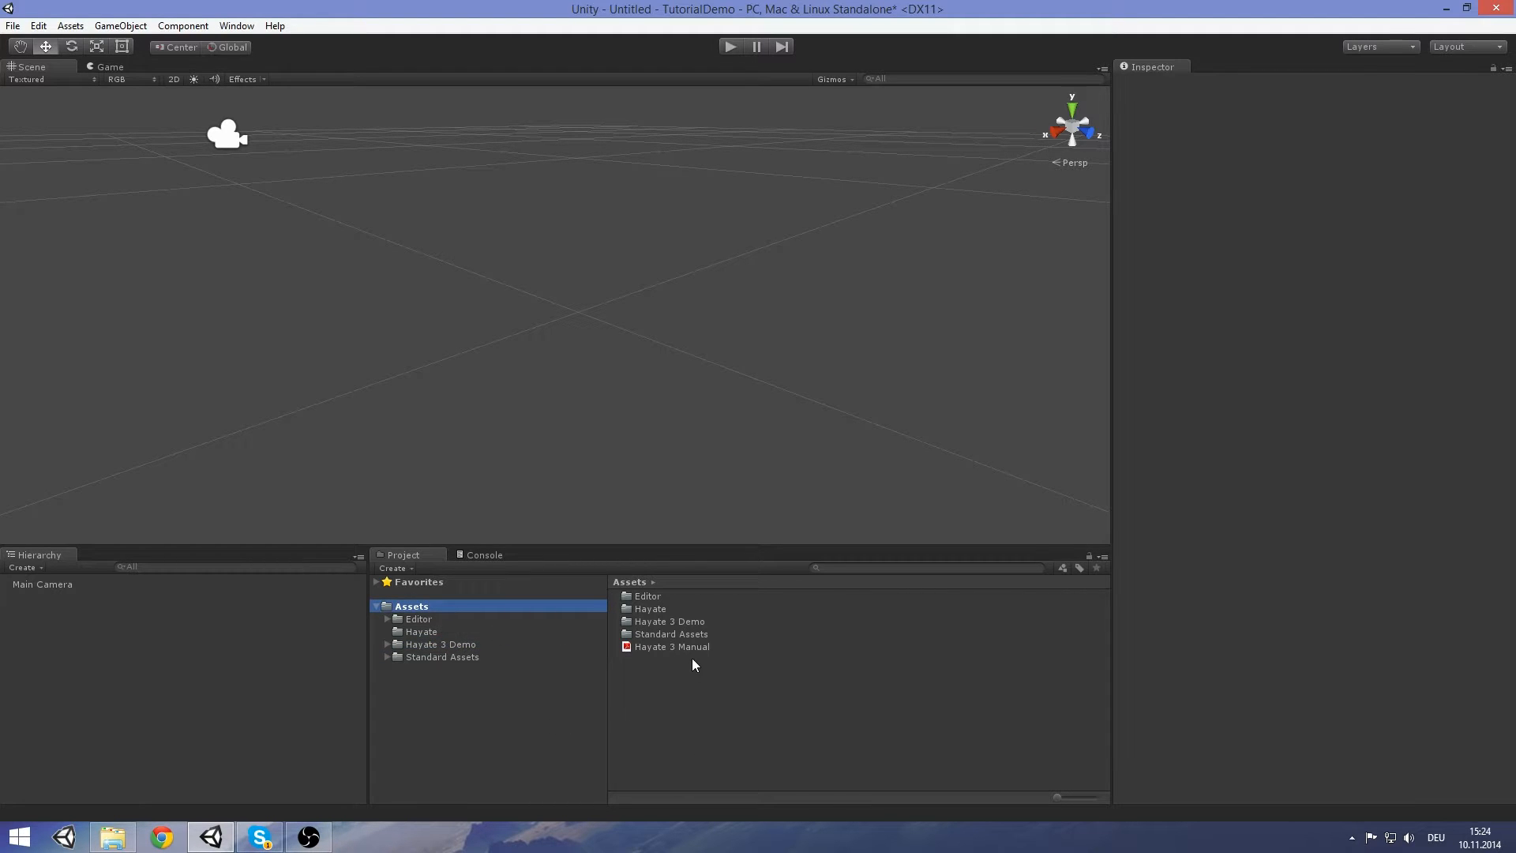
Add a new Particle System object to the scene
middle_click_drag(626, 447, 623, 487)
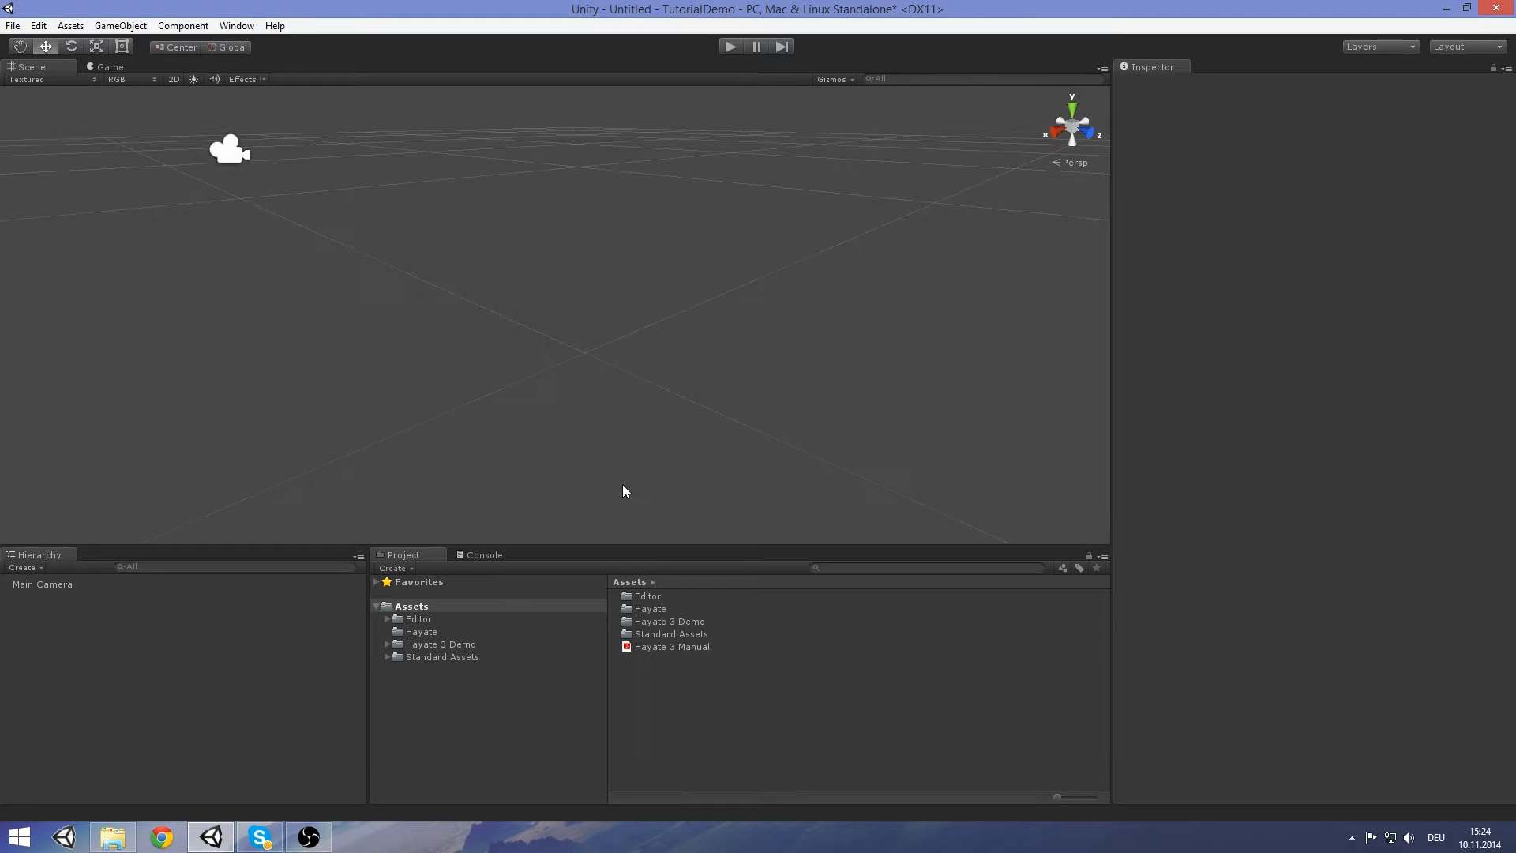
left_click(99, 25)
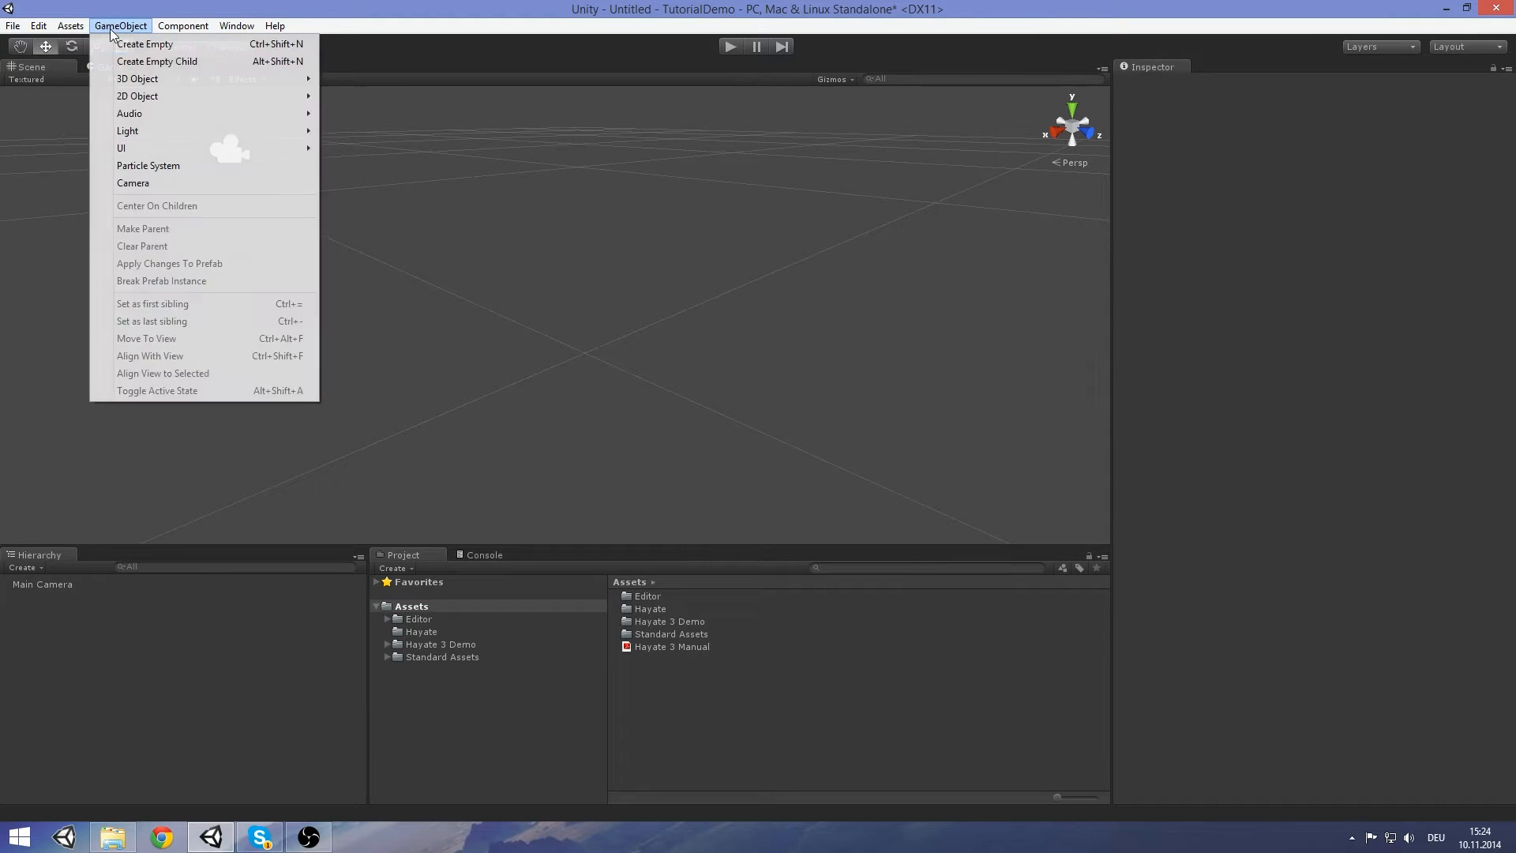
left_click(208, 167)
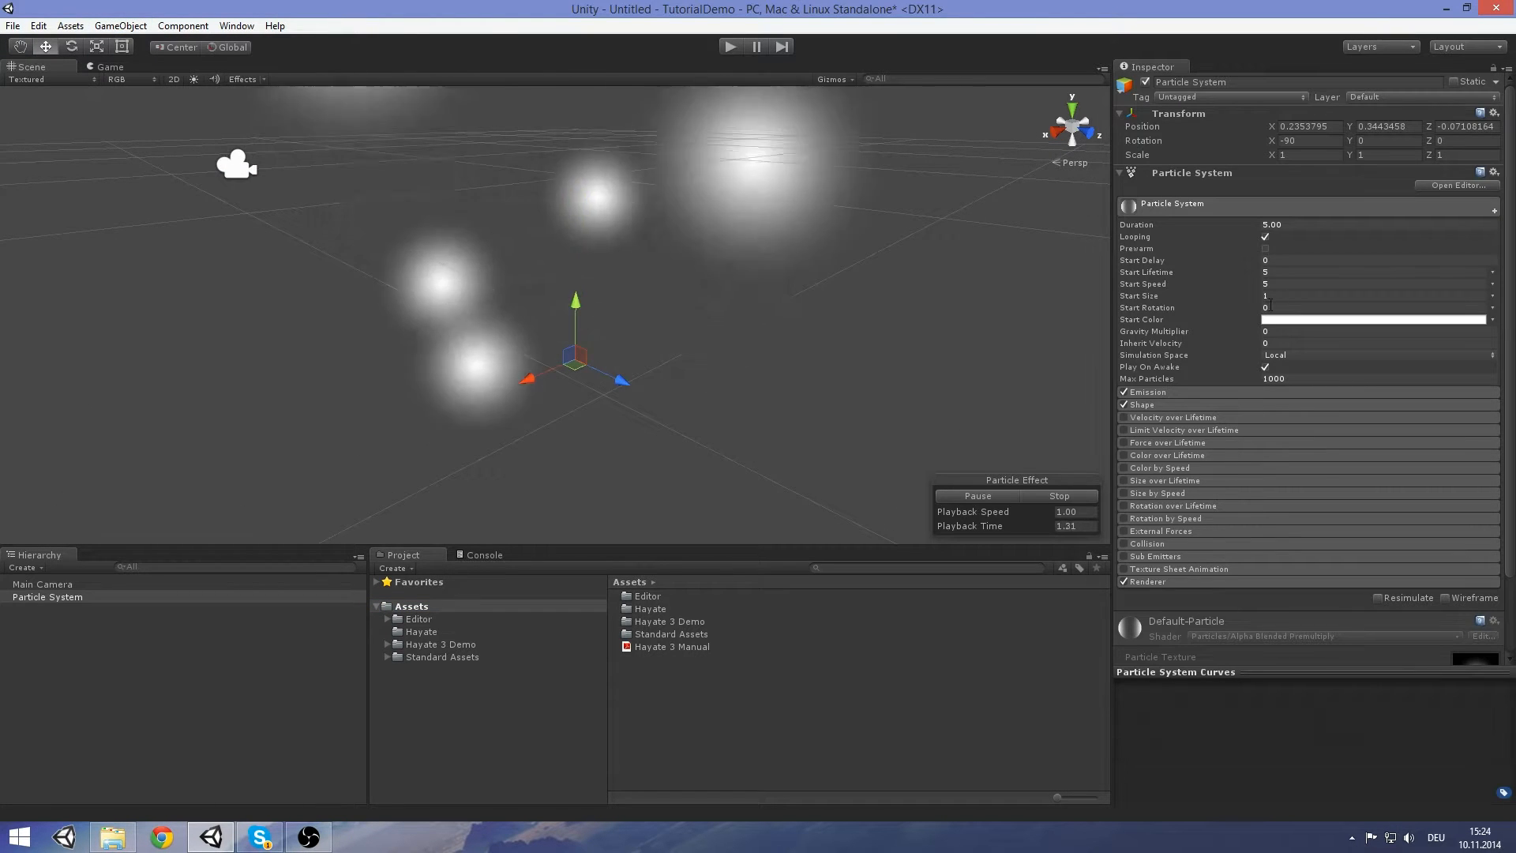
Set the particle system's position to 0, 0, 0 and its X rotation to 0
left_click(1296, 125)
type("0")
key("Tab")
type("0")
key("Tab")
type("0")
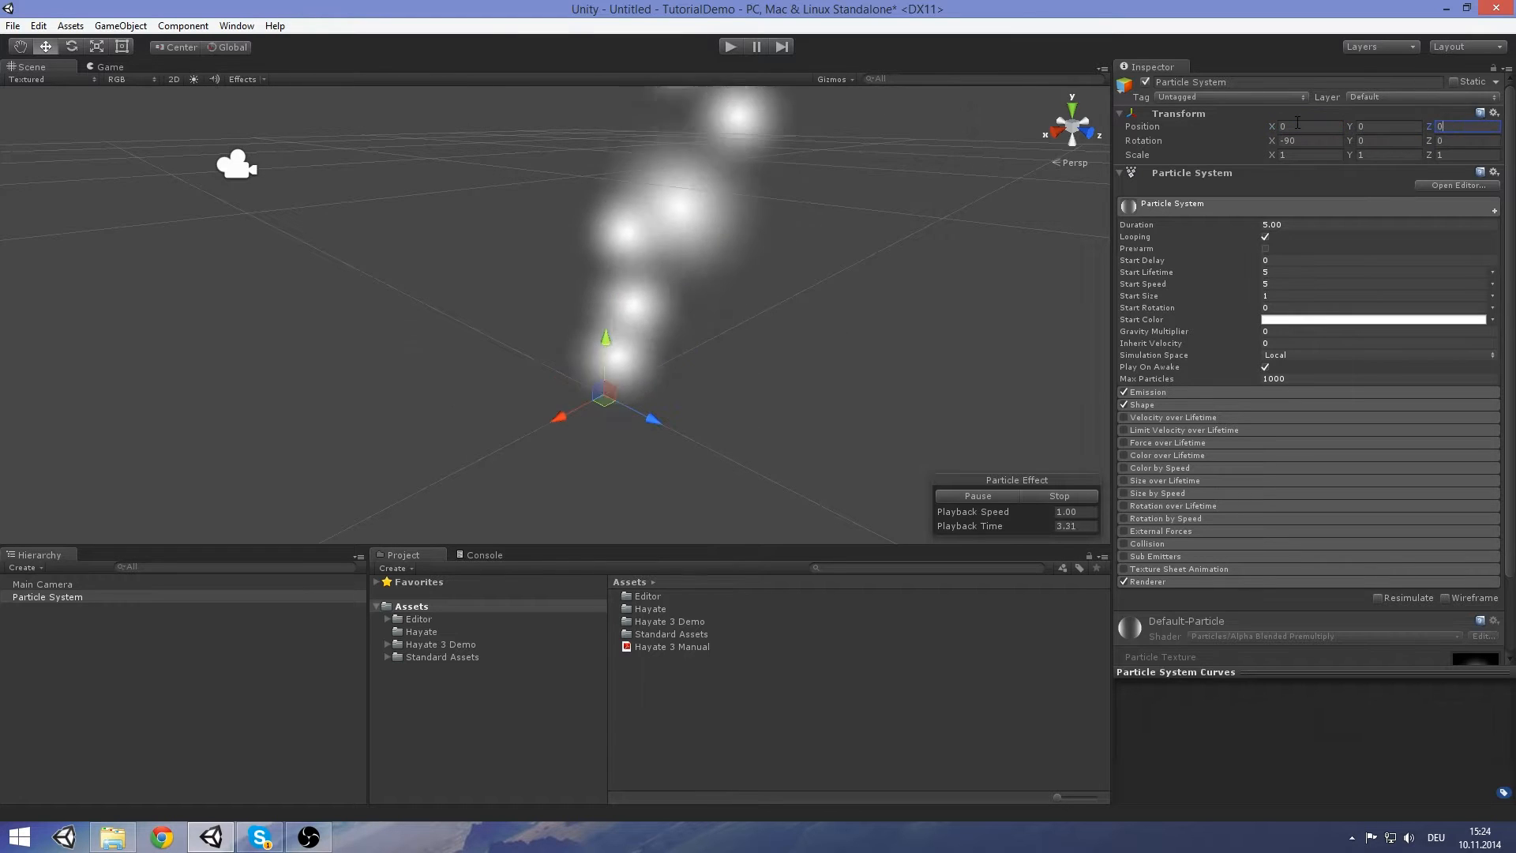
key("Tab")
type("0")
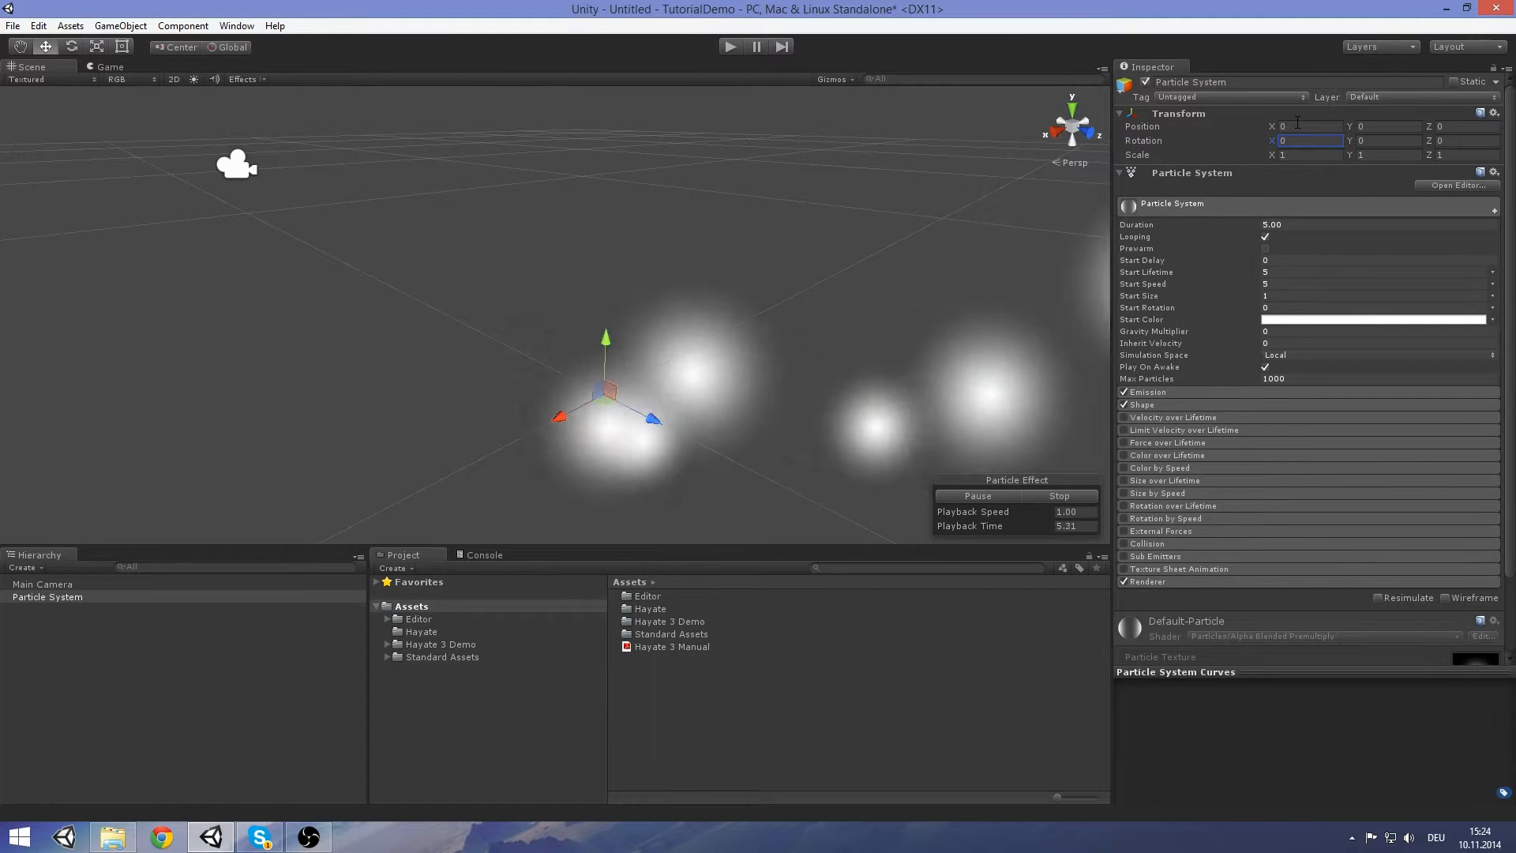
Change the particle system's Simulation Space to World
scroll(1269, 364, "down", 3)
left_click(1311, 307)
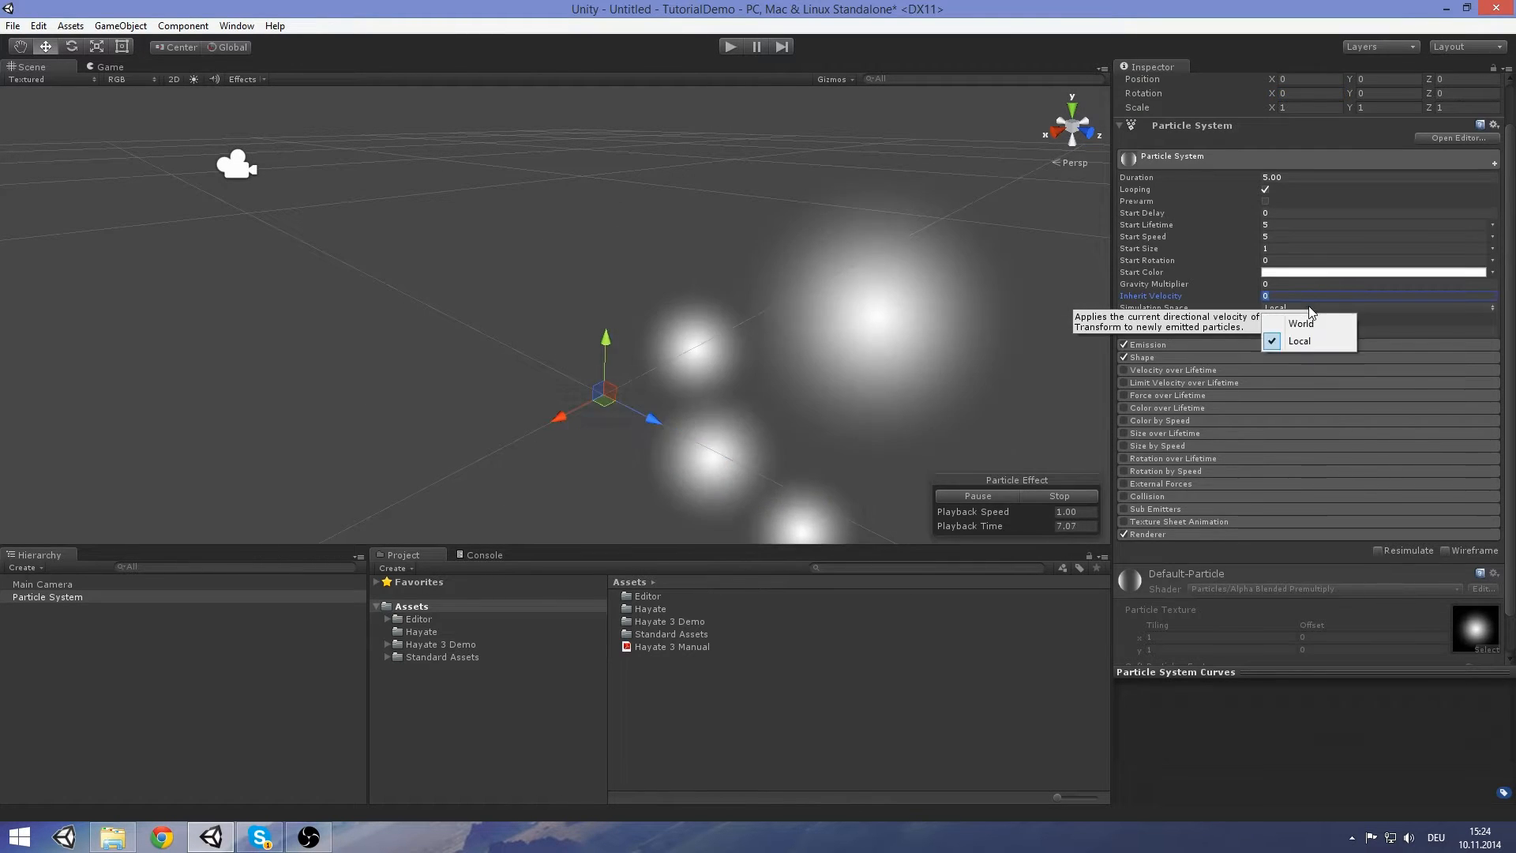
left_click(1311, 324)
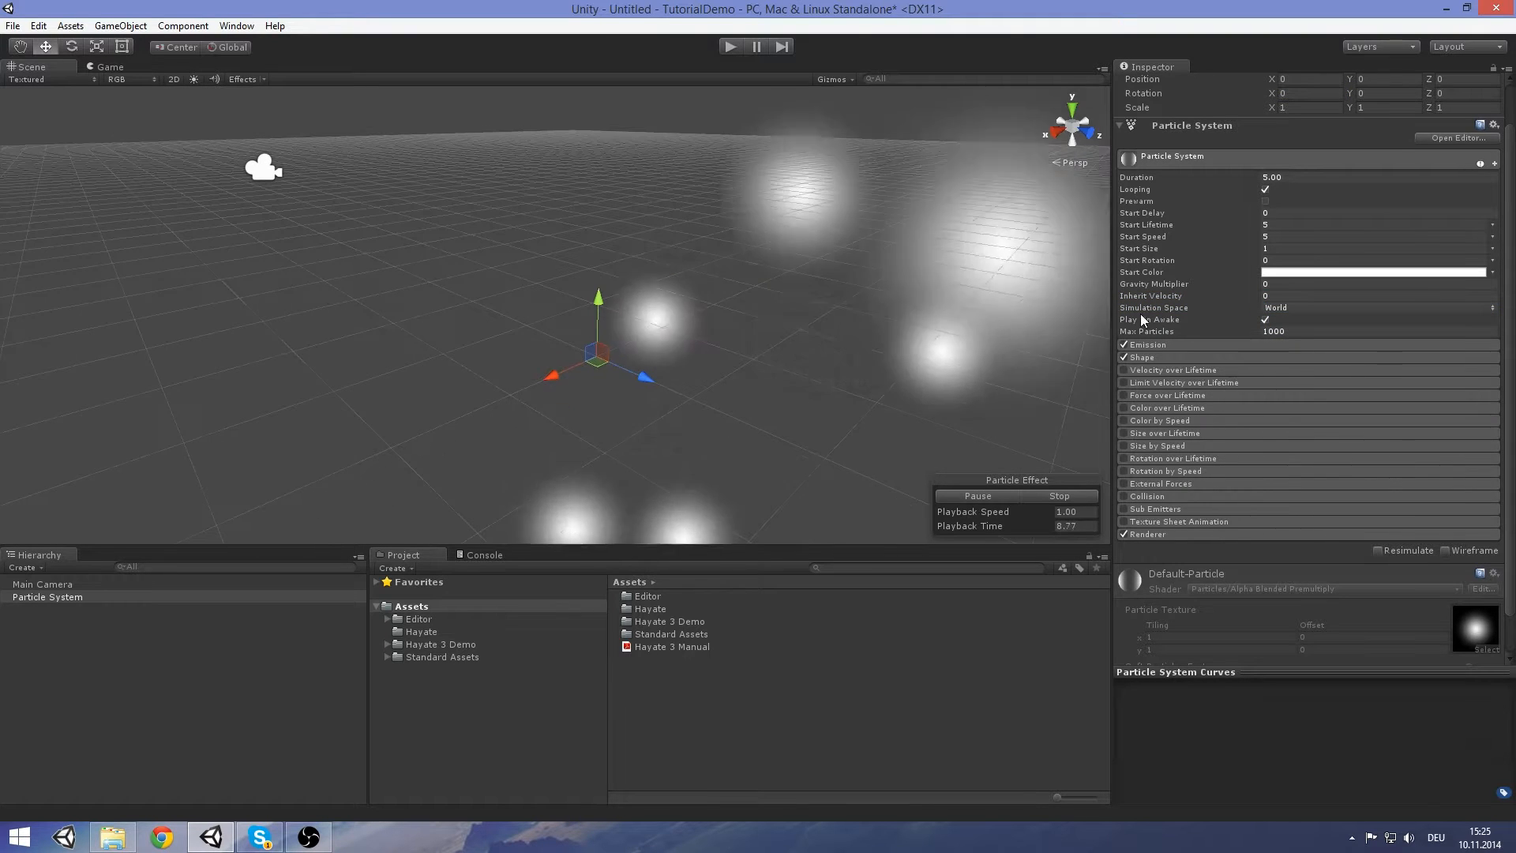
Add the Hayate script as a component to the particle system
right_click_drag(795, 355, 794, 389)
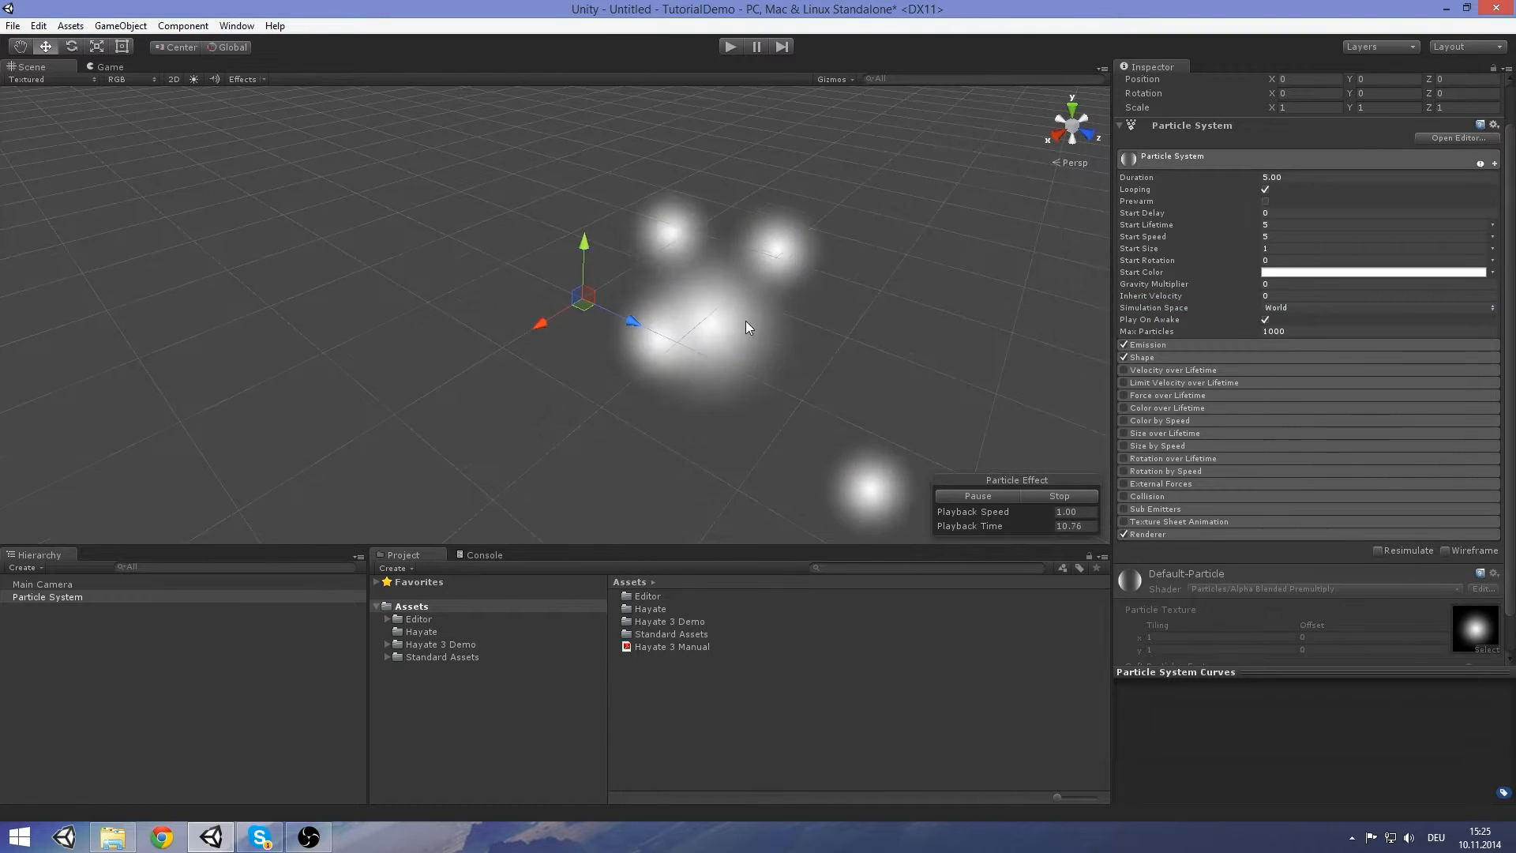
scroll(1177, 357, "down", 2)
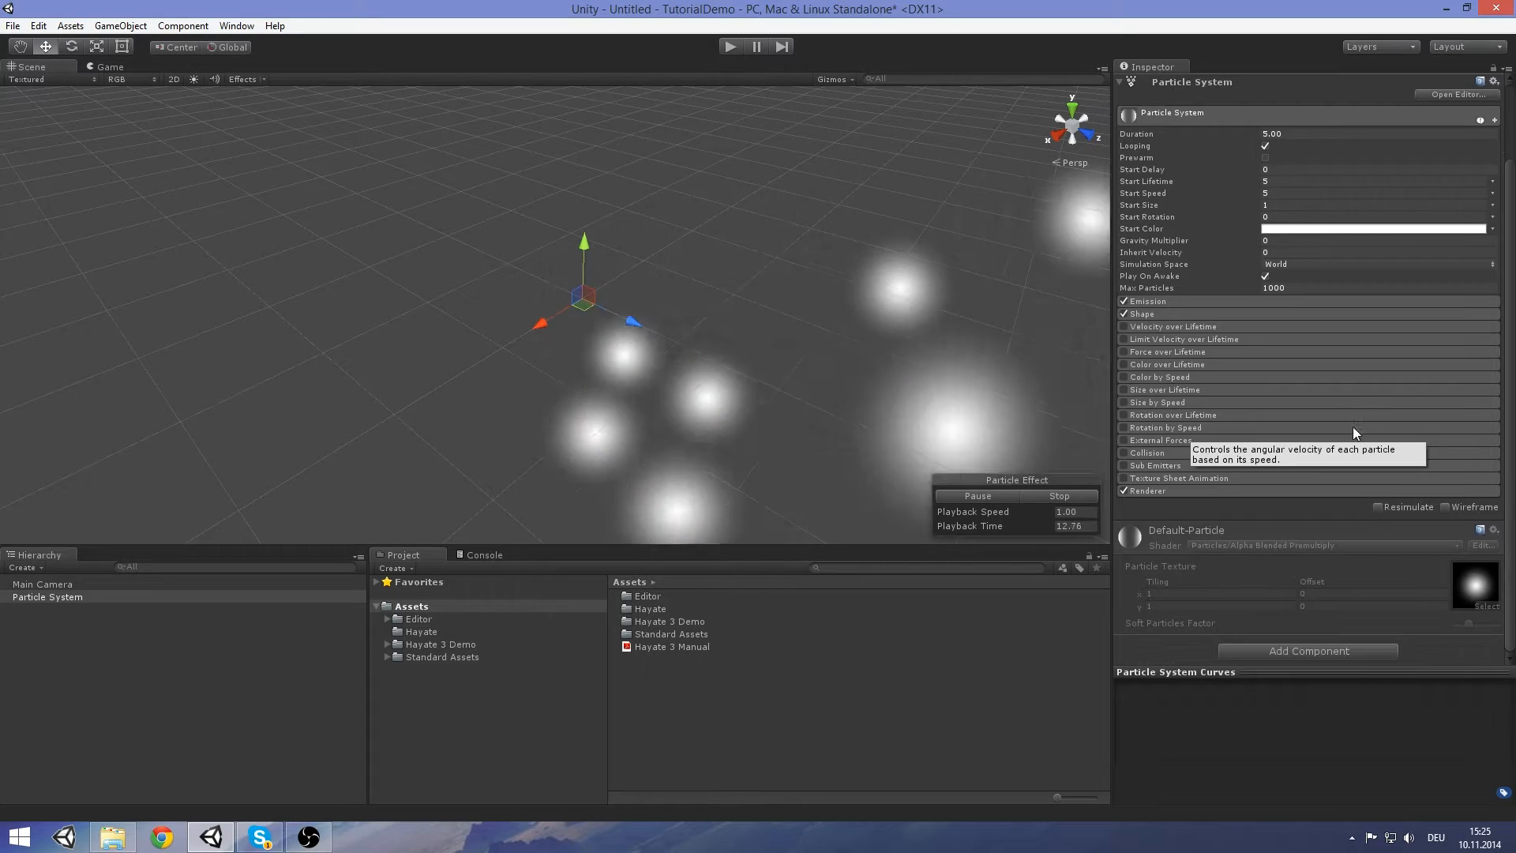
left_click(1303, 653)
left_click(1283, 447)
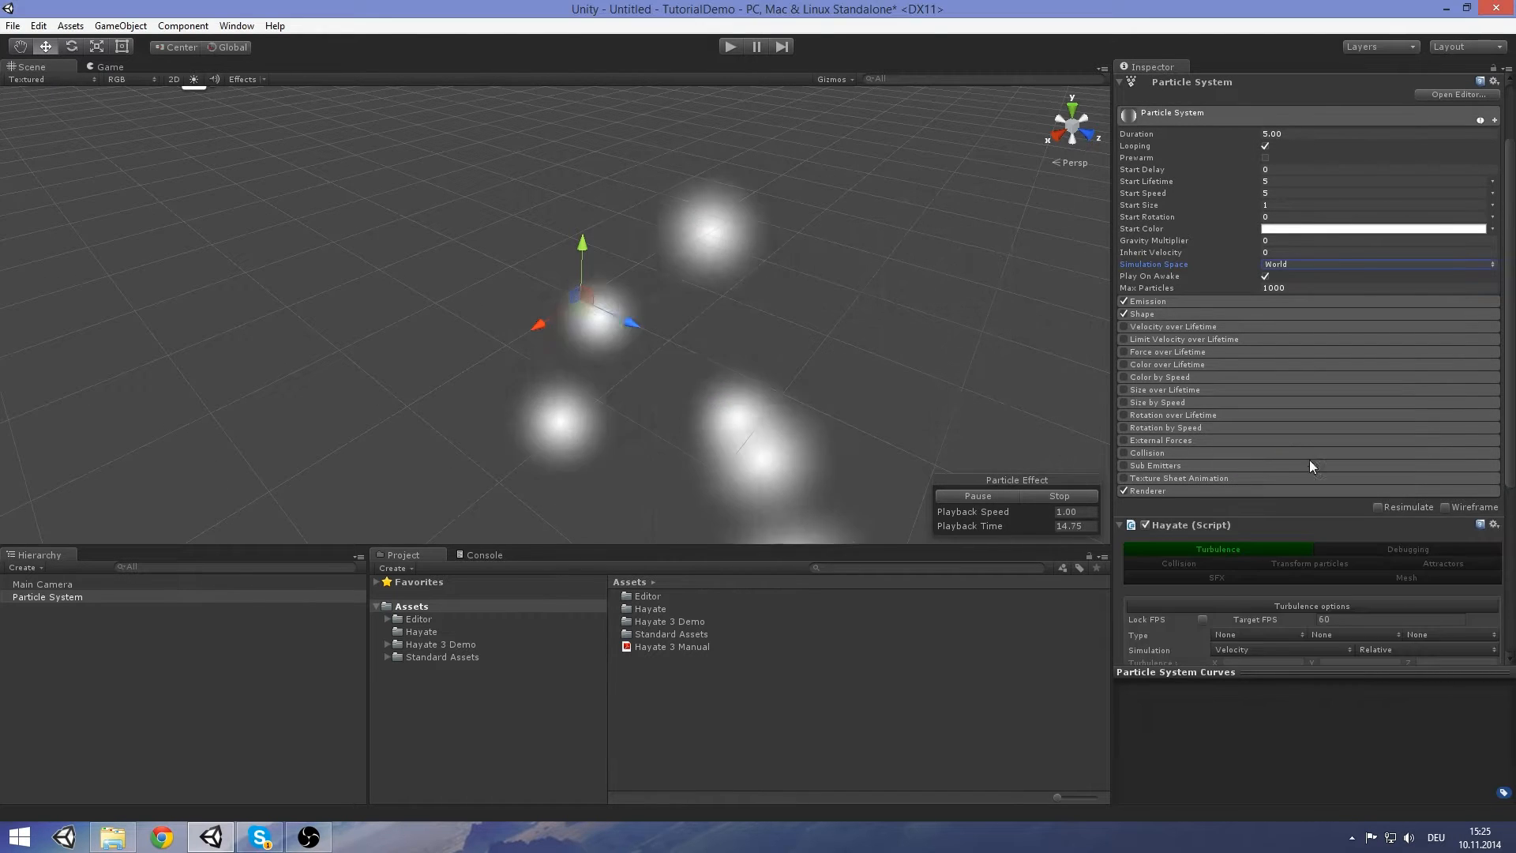
Set the Hayate turbulence type to Perlin for all three axes
scroll(1342, 466, "down", 4)
scroll(1373, 466, "down", 3)
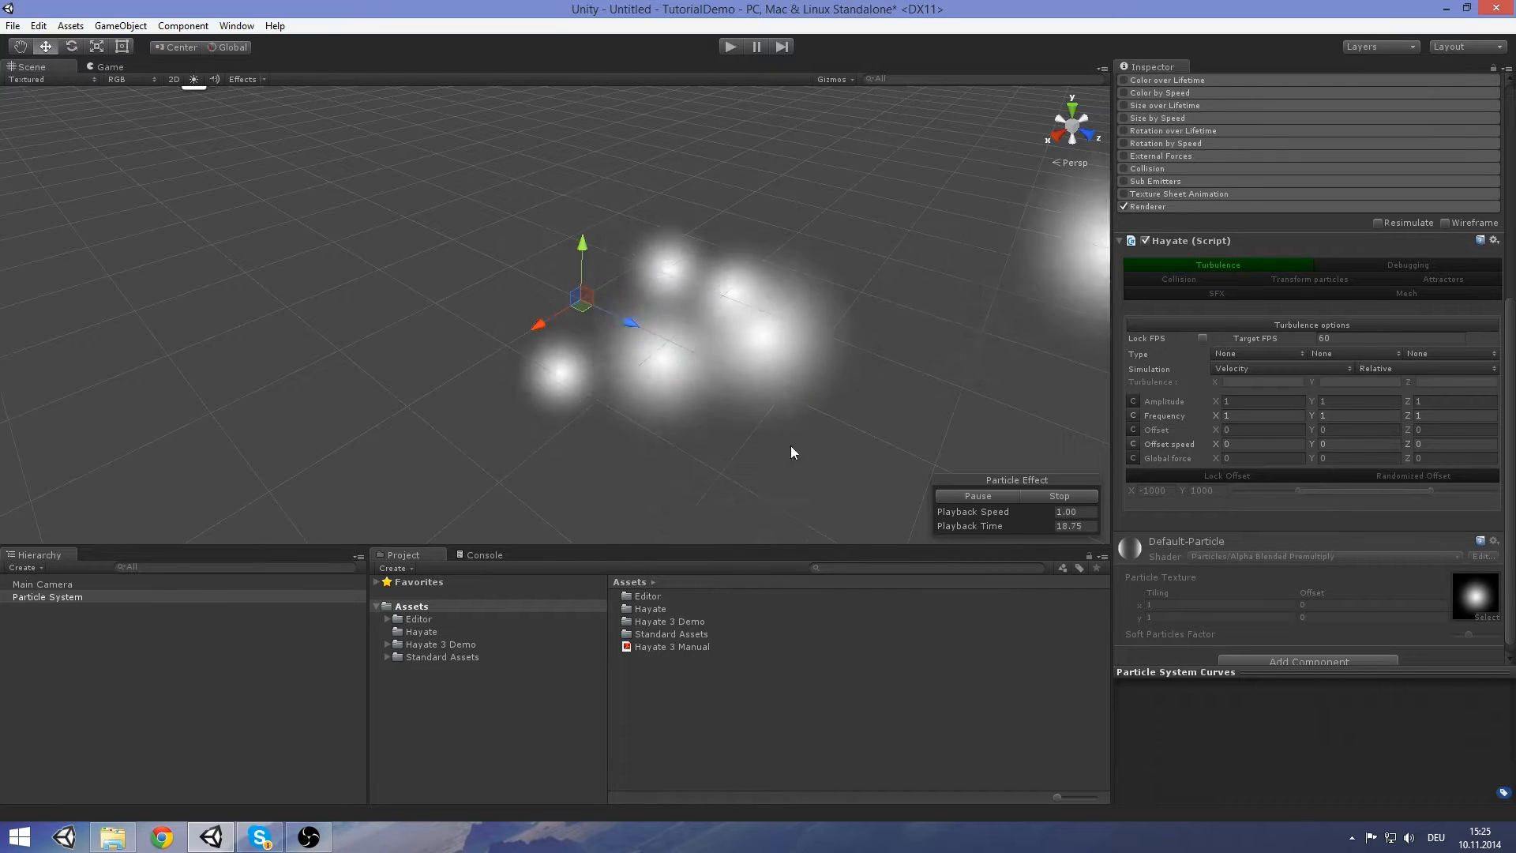
right_click_drag(758, 373, 806, 262)
middle_click_drag(643, 324, 731, 345)
right_click_drag(741, 325, 826, 340)
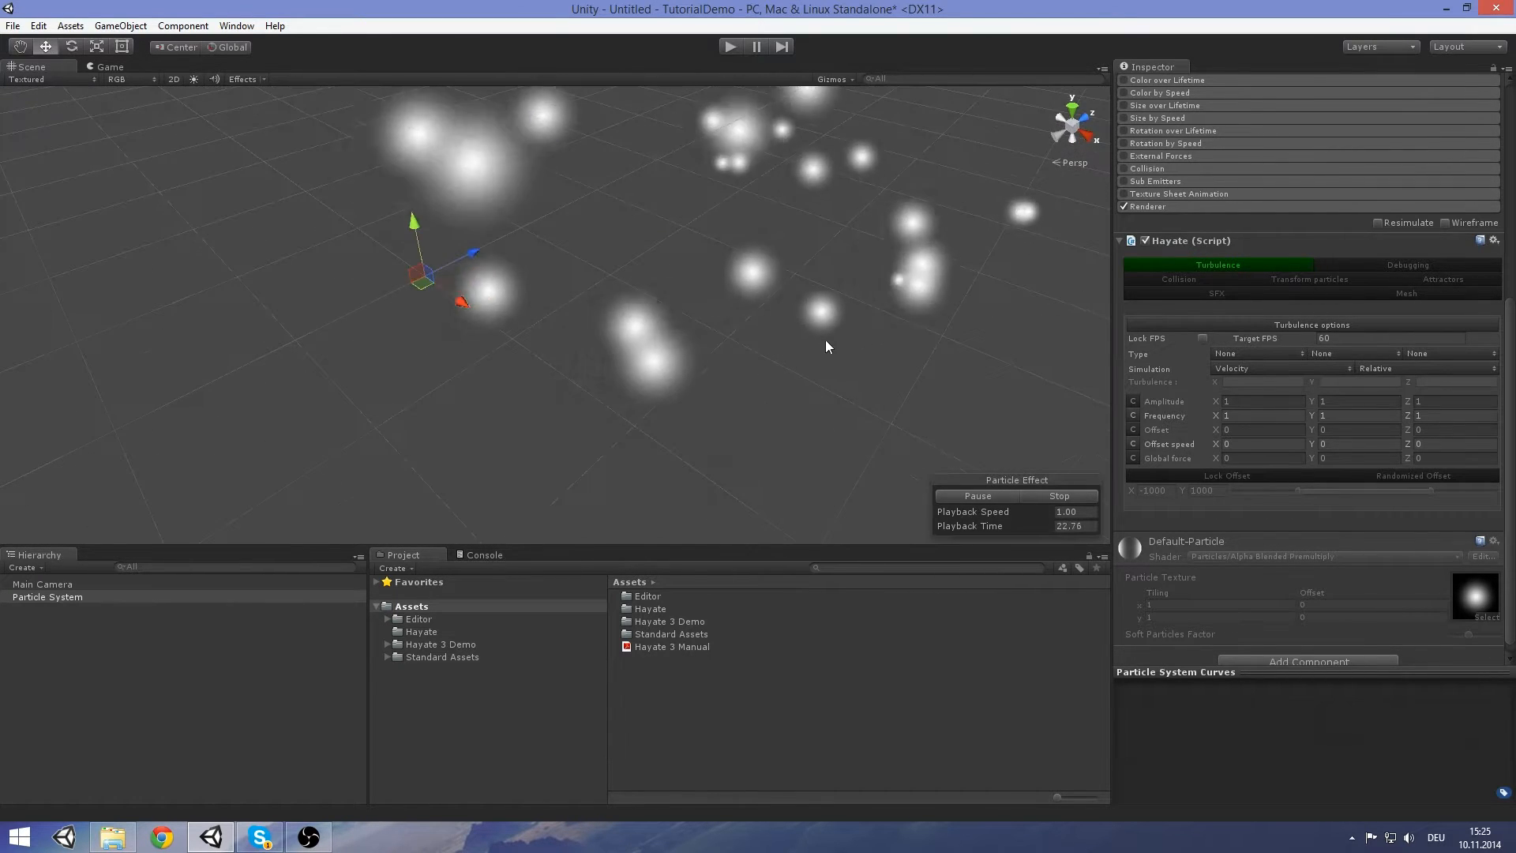
middle_click_drag(826, 340, 864, 395)
left_click(1277, 354)
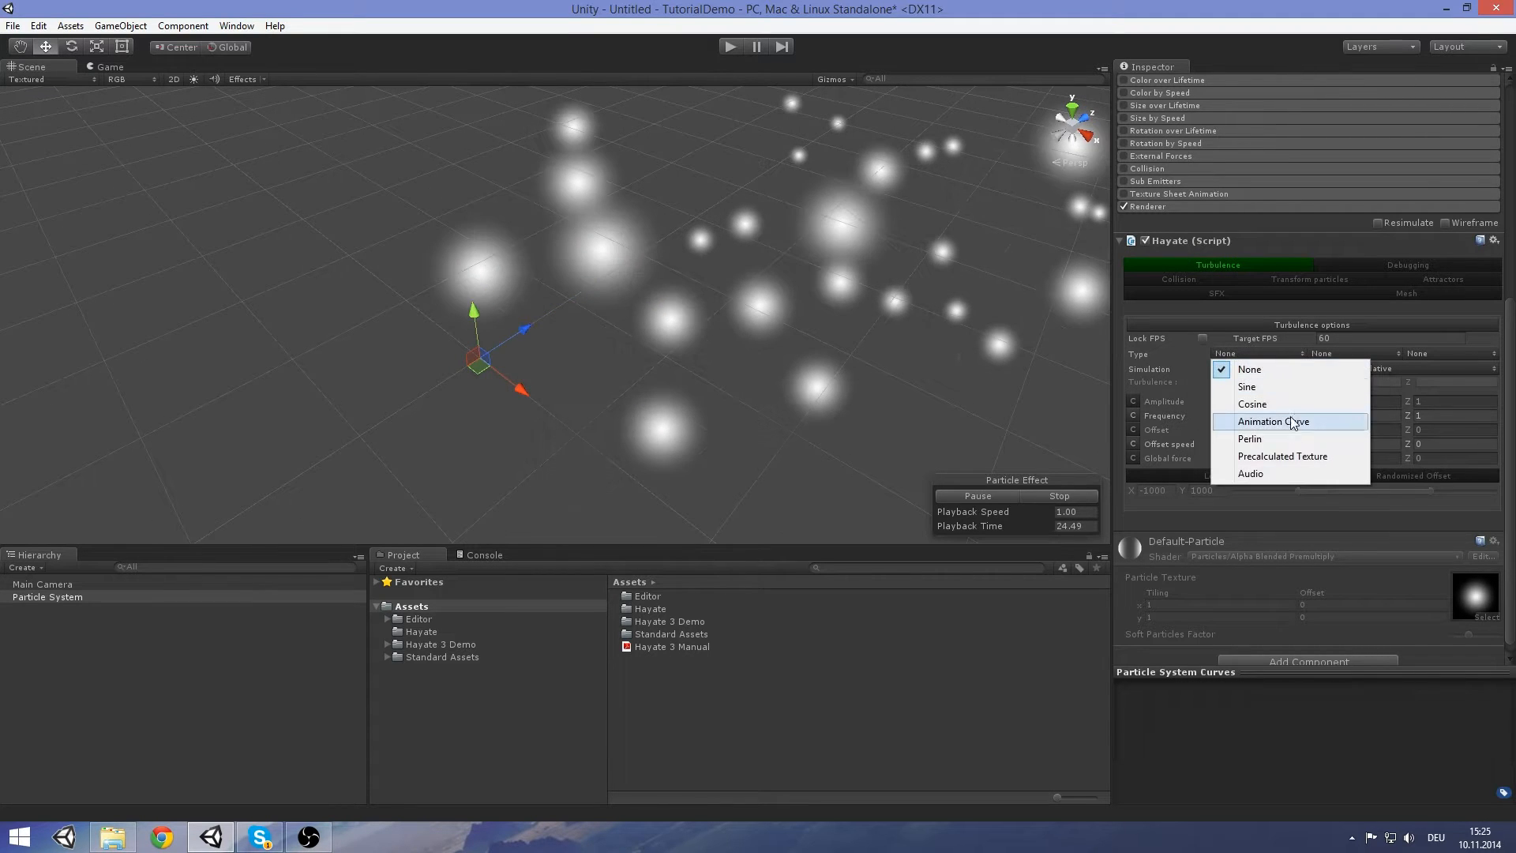
left_click(1295, 439)
left_click(1353, 354)
left_click(1344, 439)
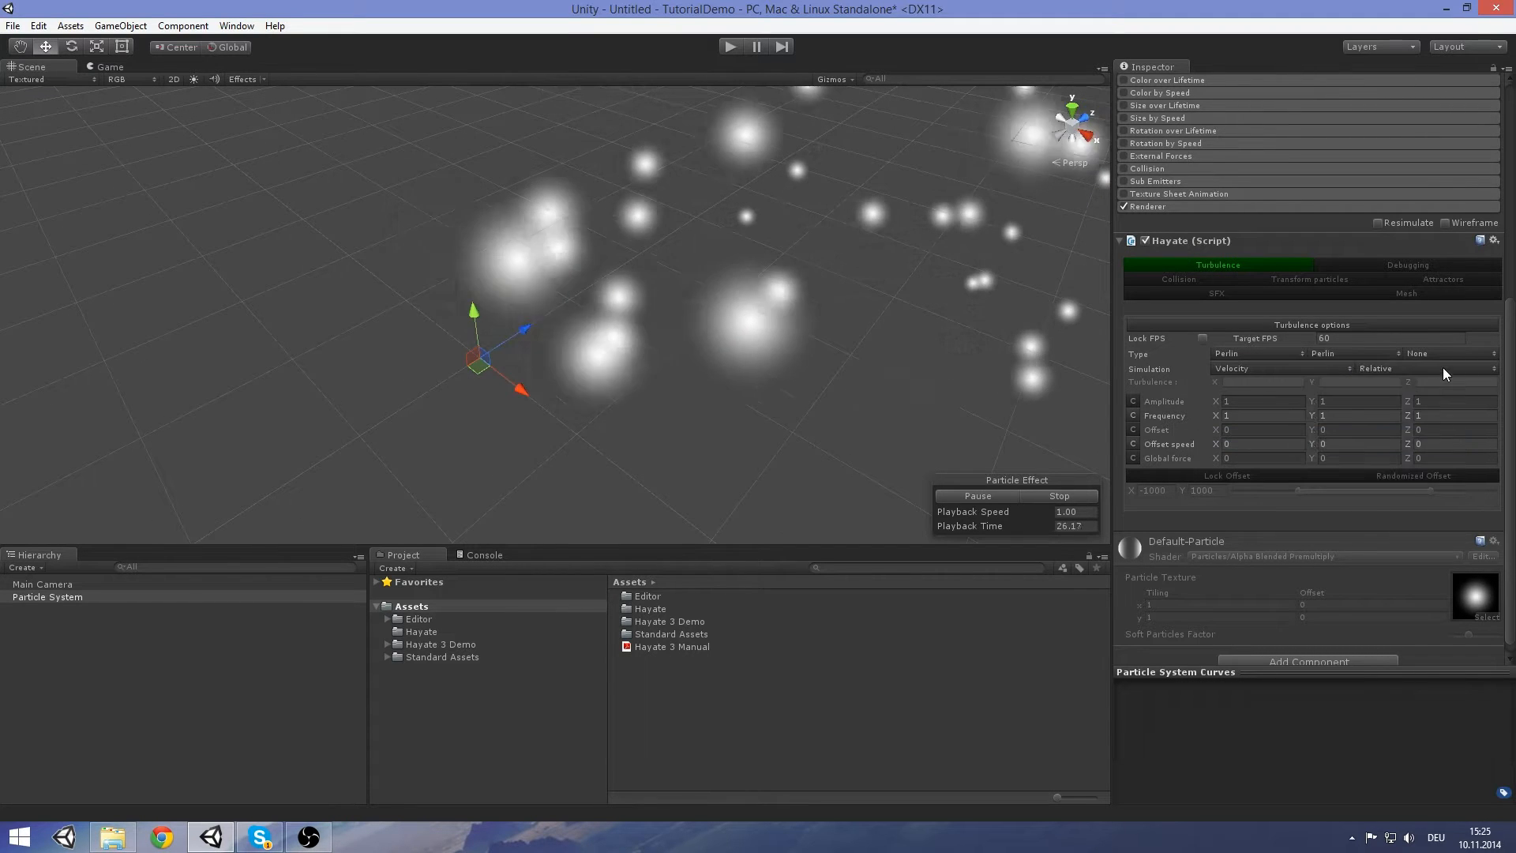
left_click(1444, 354)
left_click(1413, 439)
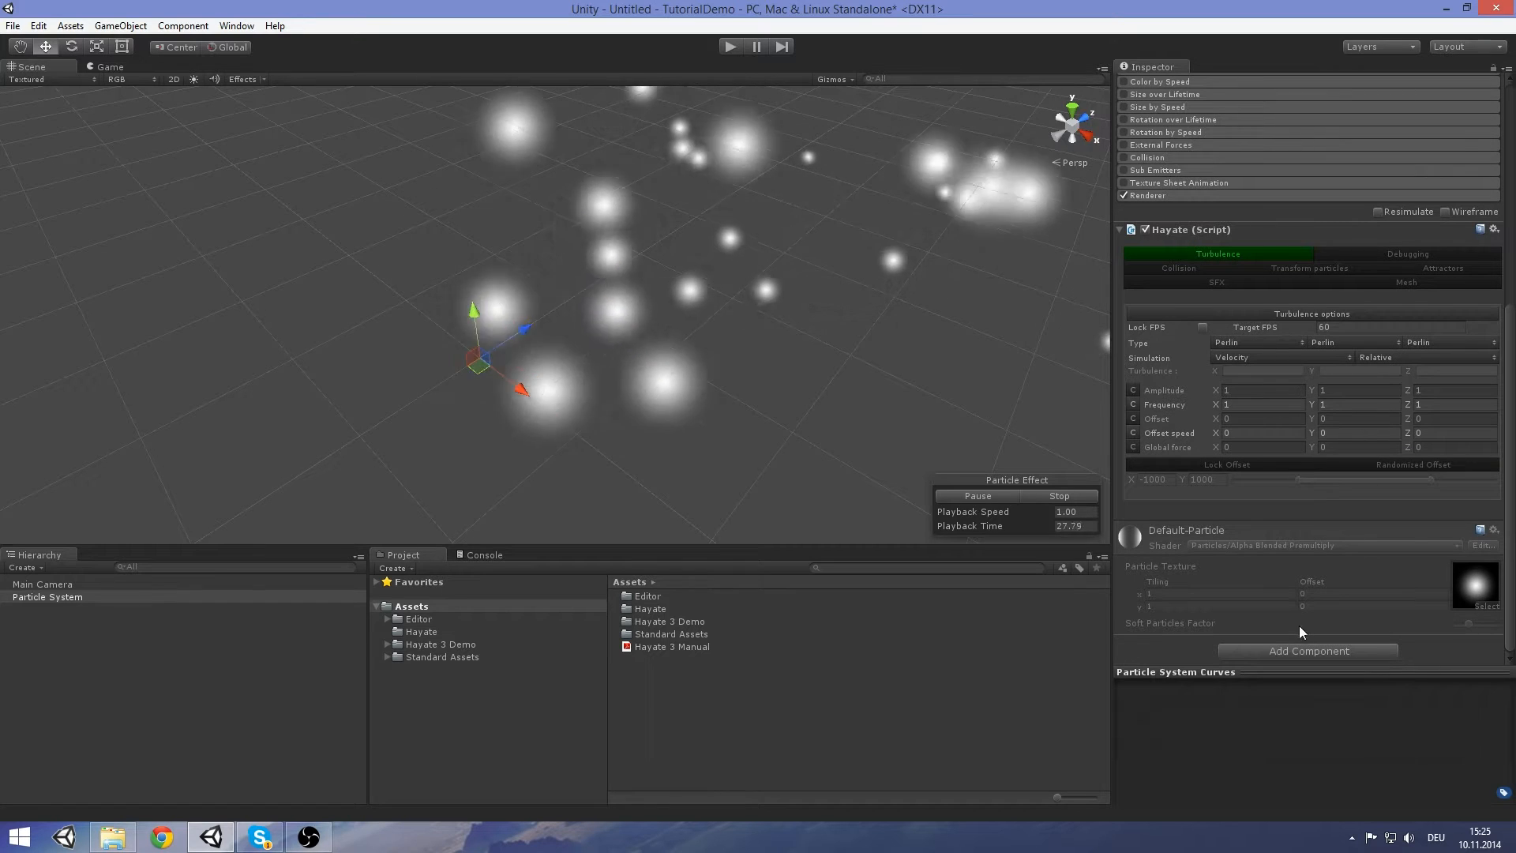
Assign the GlowSphere material from the Hayate 3 Demo's Magic materials folder to the particle system
left_click(434, 645)
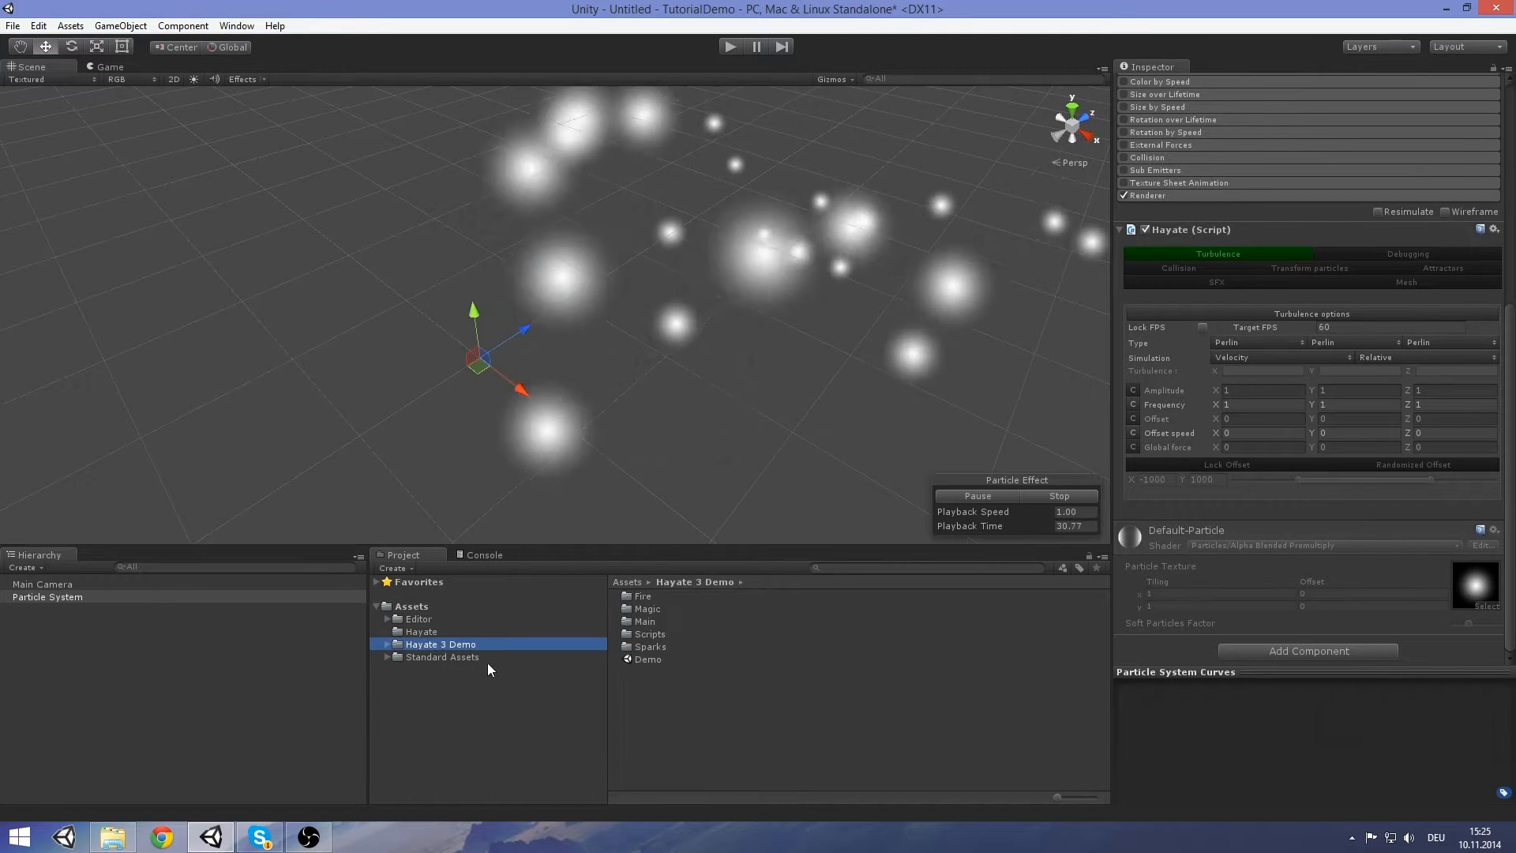
left_click(627, 608)
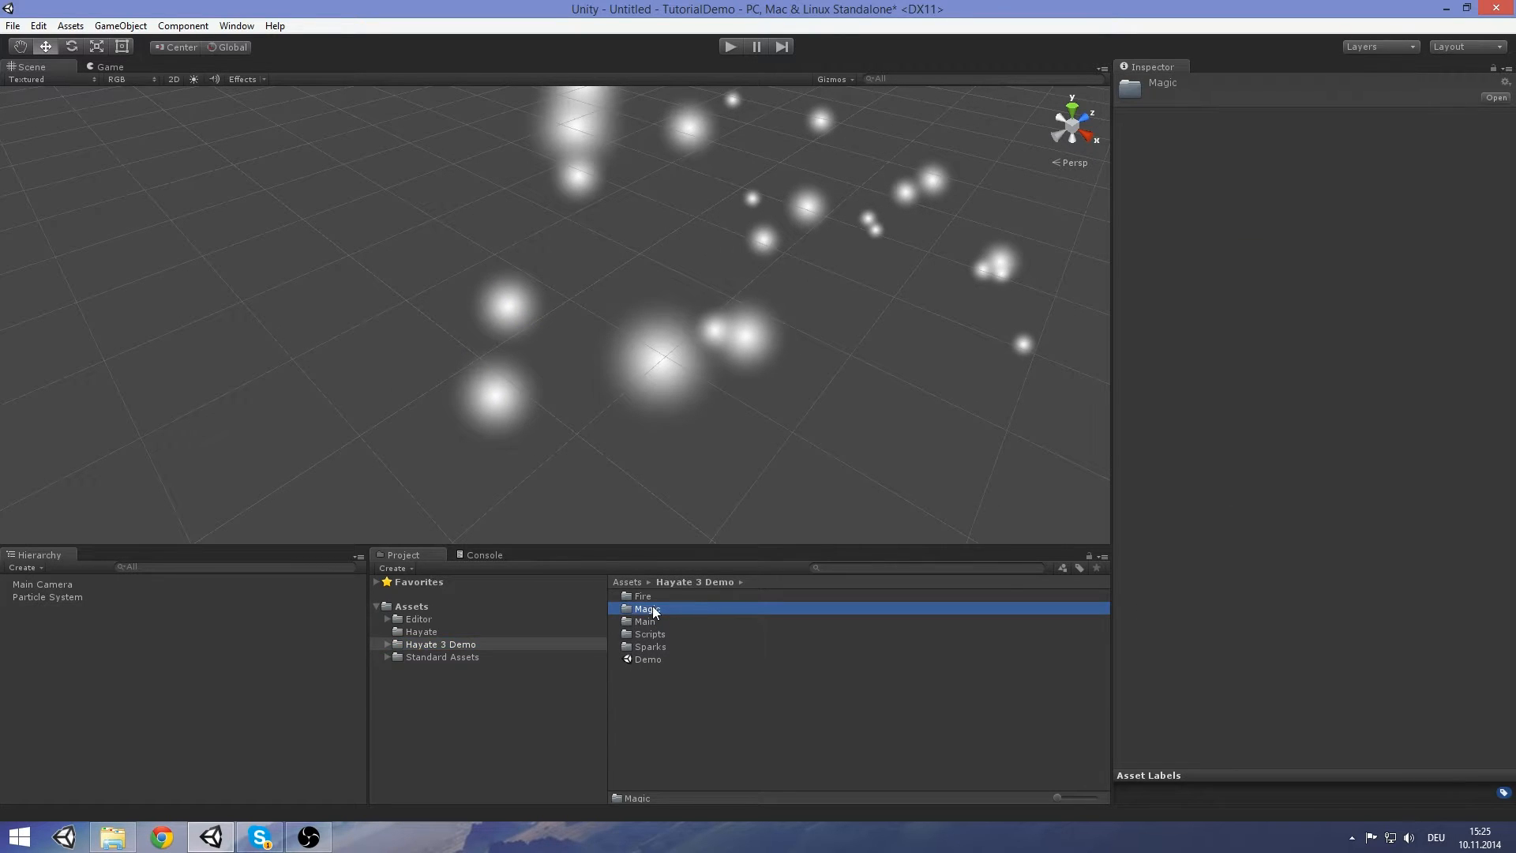
double_click(654, 610)
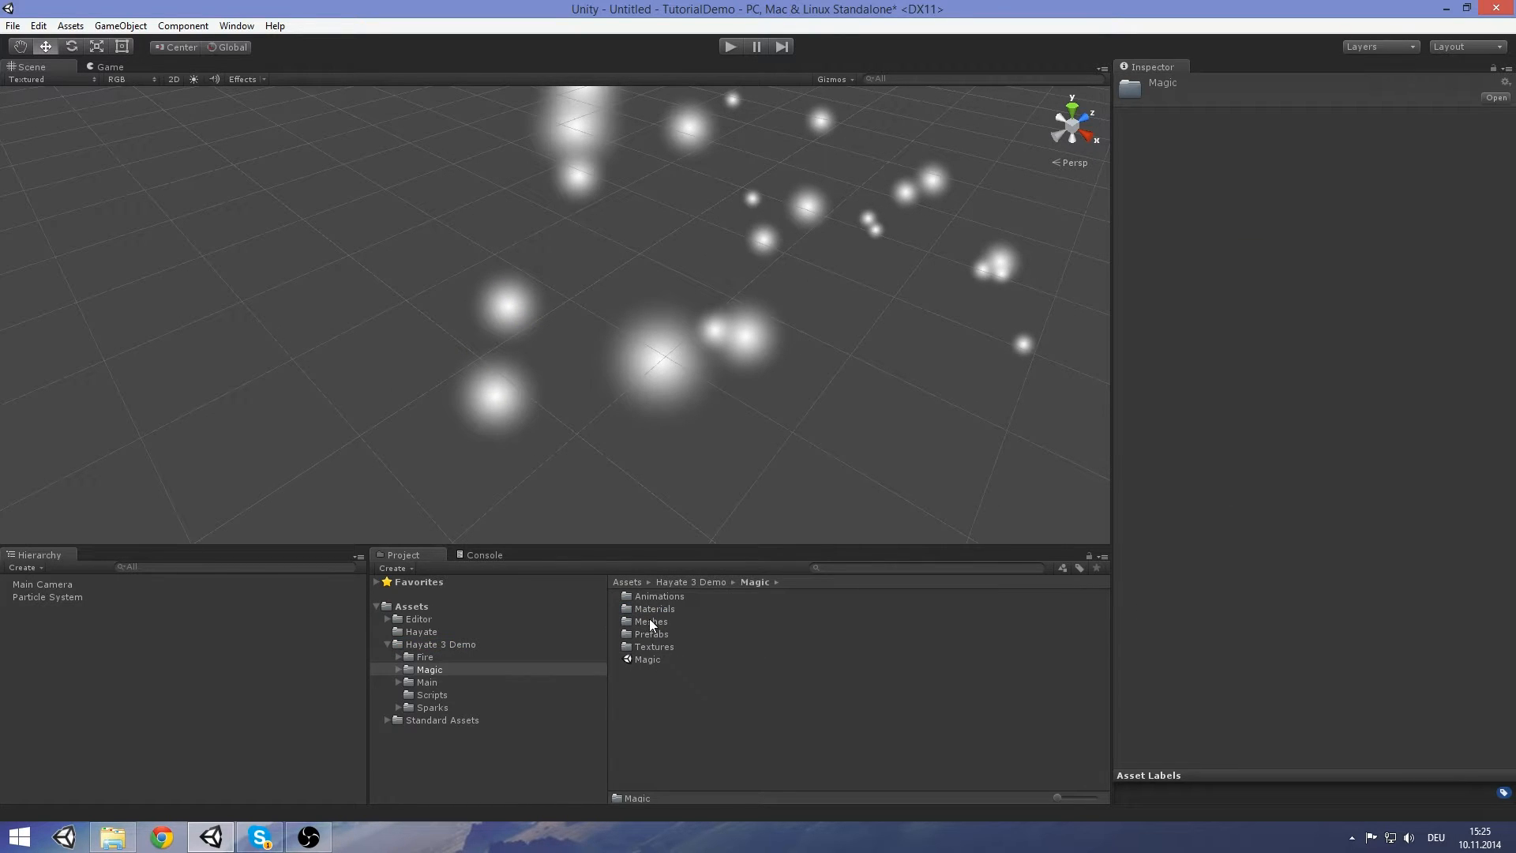
double_click(652, 610)
left_click_drag(386, 242, 721, 453)
scroll(1374, 455, "down", 5)
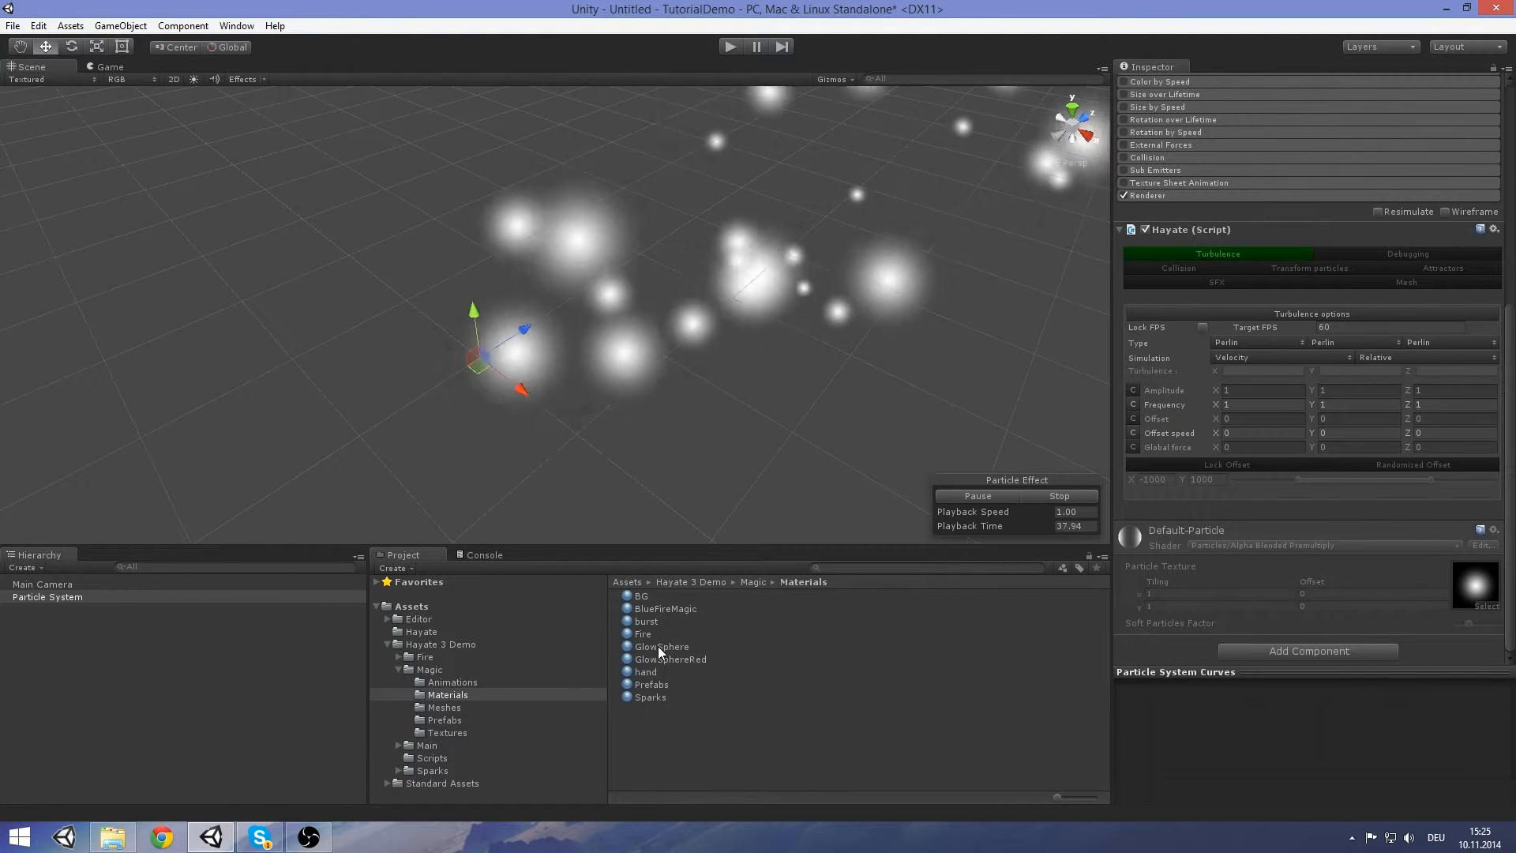
left_click_drag(658, 646, 1167, 660)
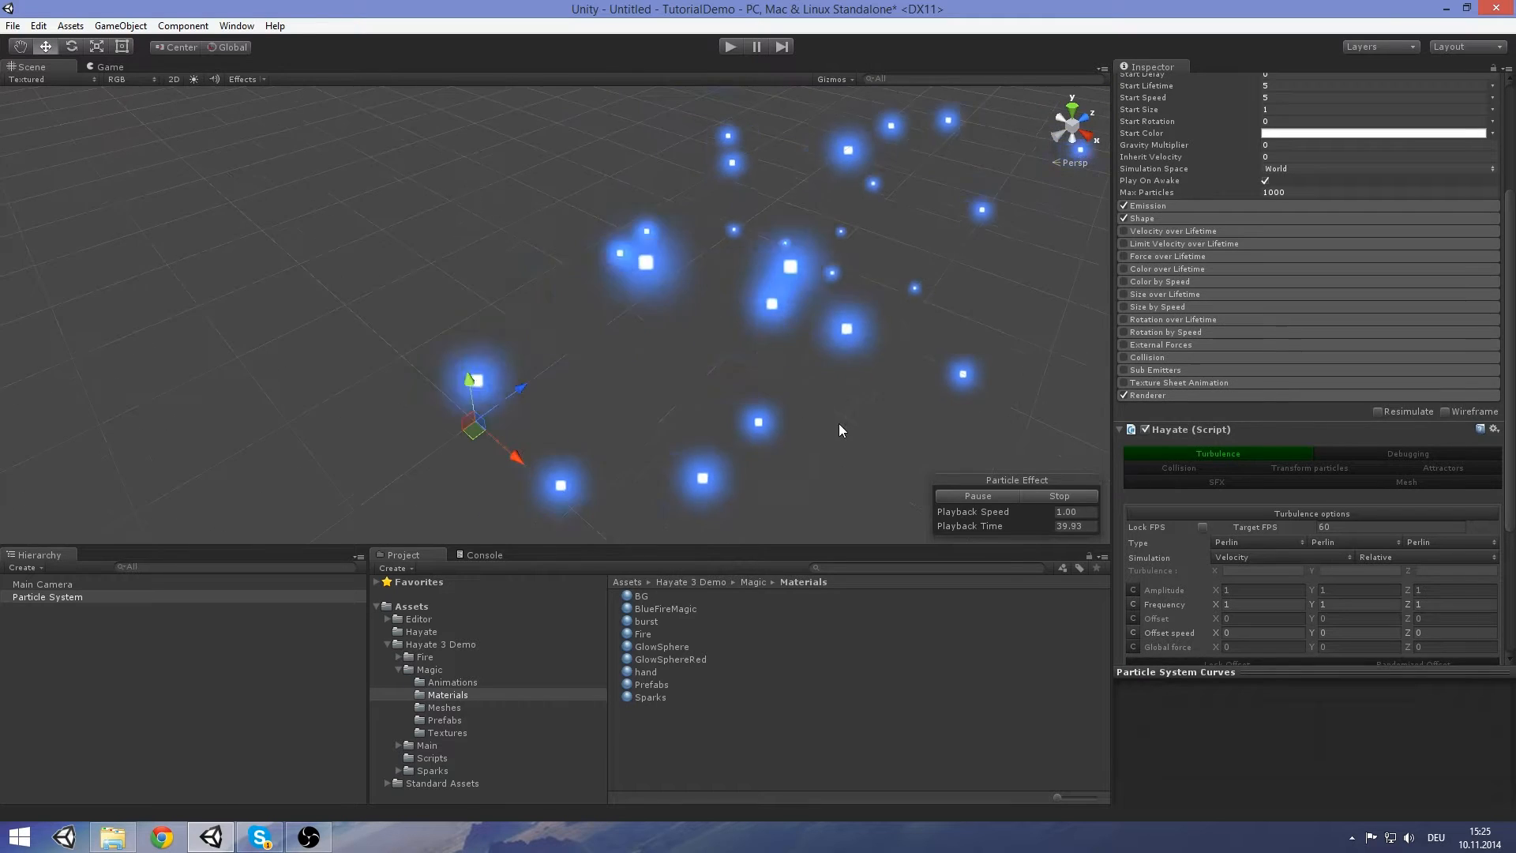
Change the particle emitter's shape to Sphere with a radius of 0.1
scroll(1231, 395, "up", 5)
left_click(1221, 404)
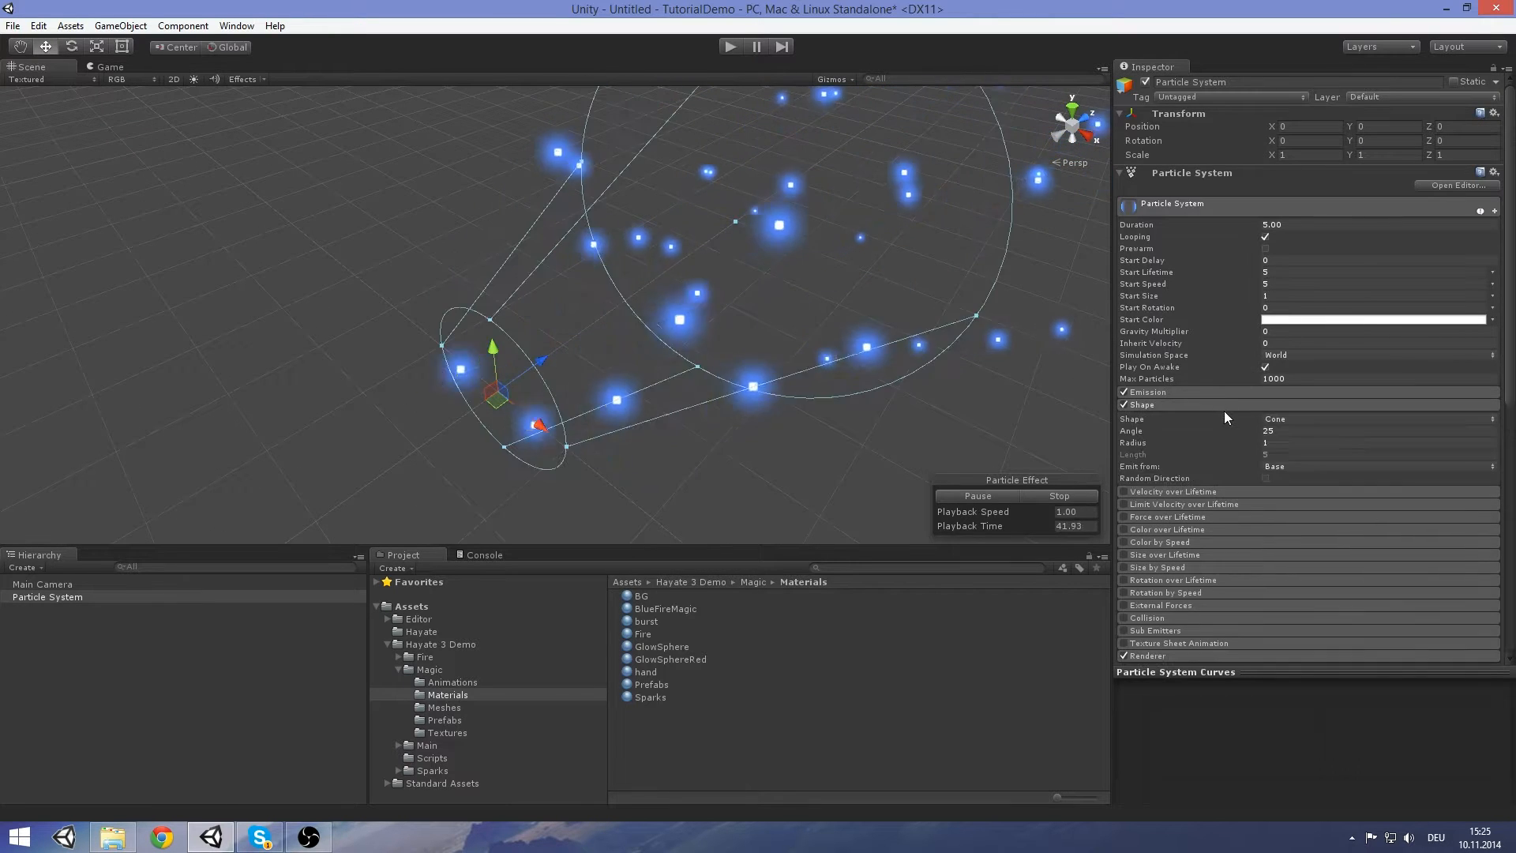
left_click(1311, 418)
left_click(1308, 435)
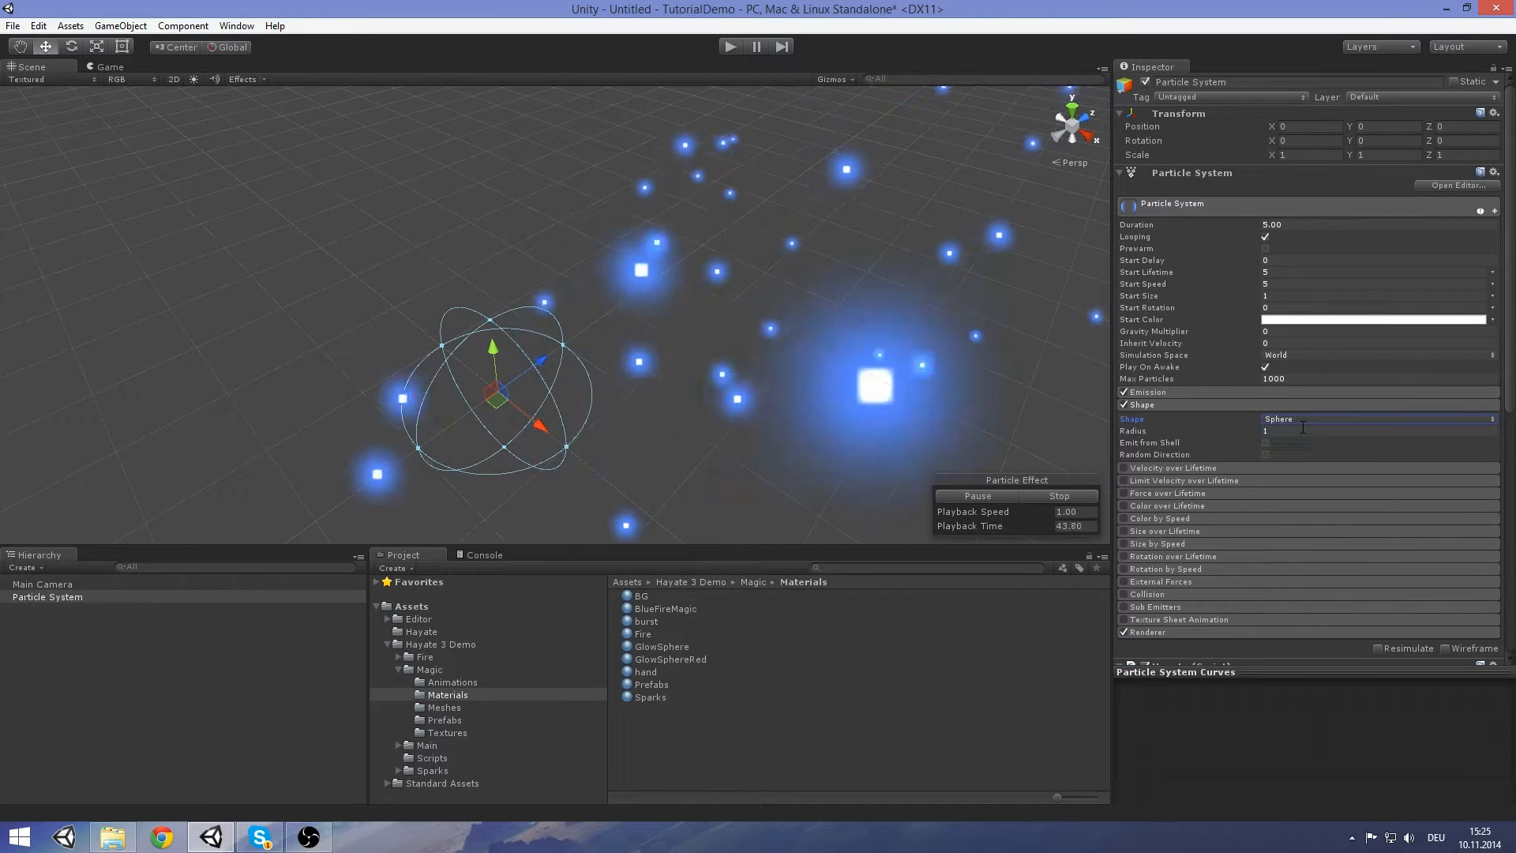
left_click(1303, 431)
type("0.1")
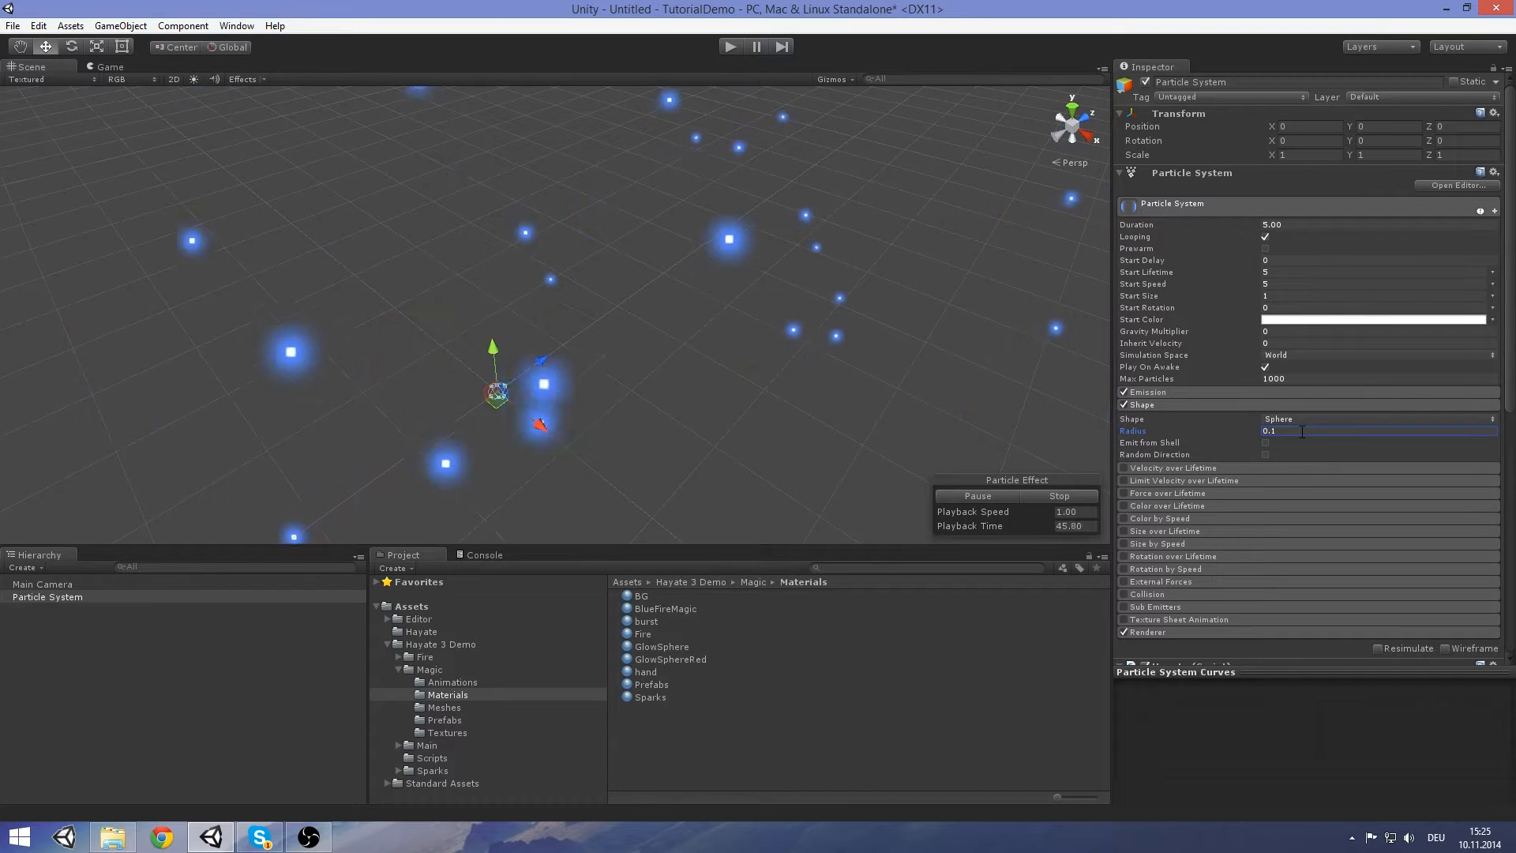
Set the particles' Start Speed to 0 and Start Size to 0.1
left_click(1286, 284)
type("0")
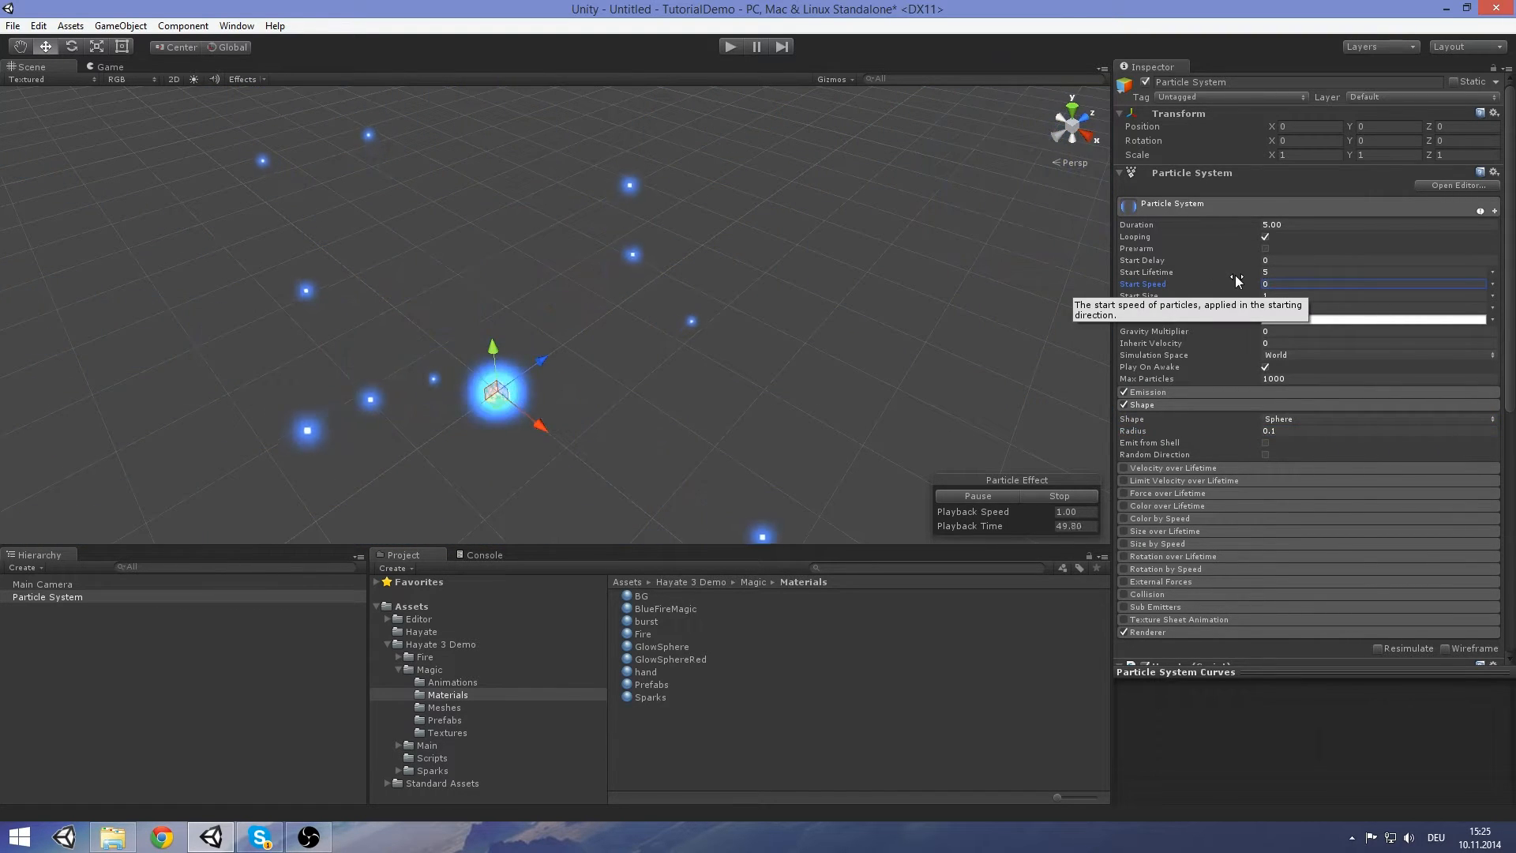
left_click(1287, 271)
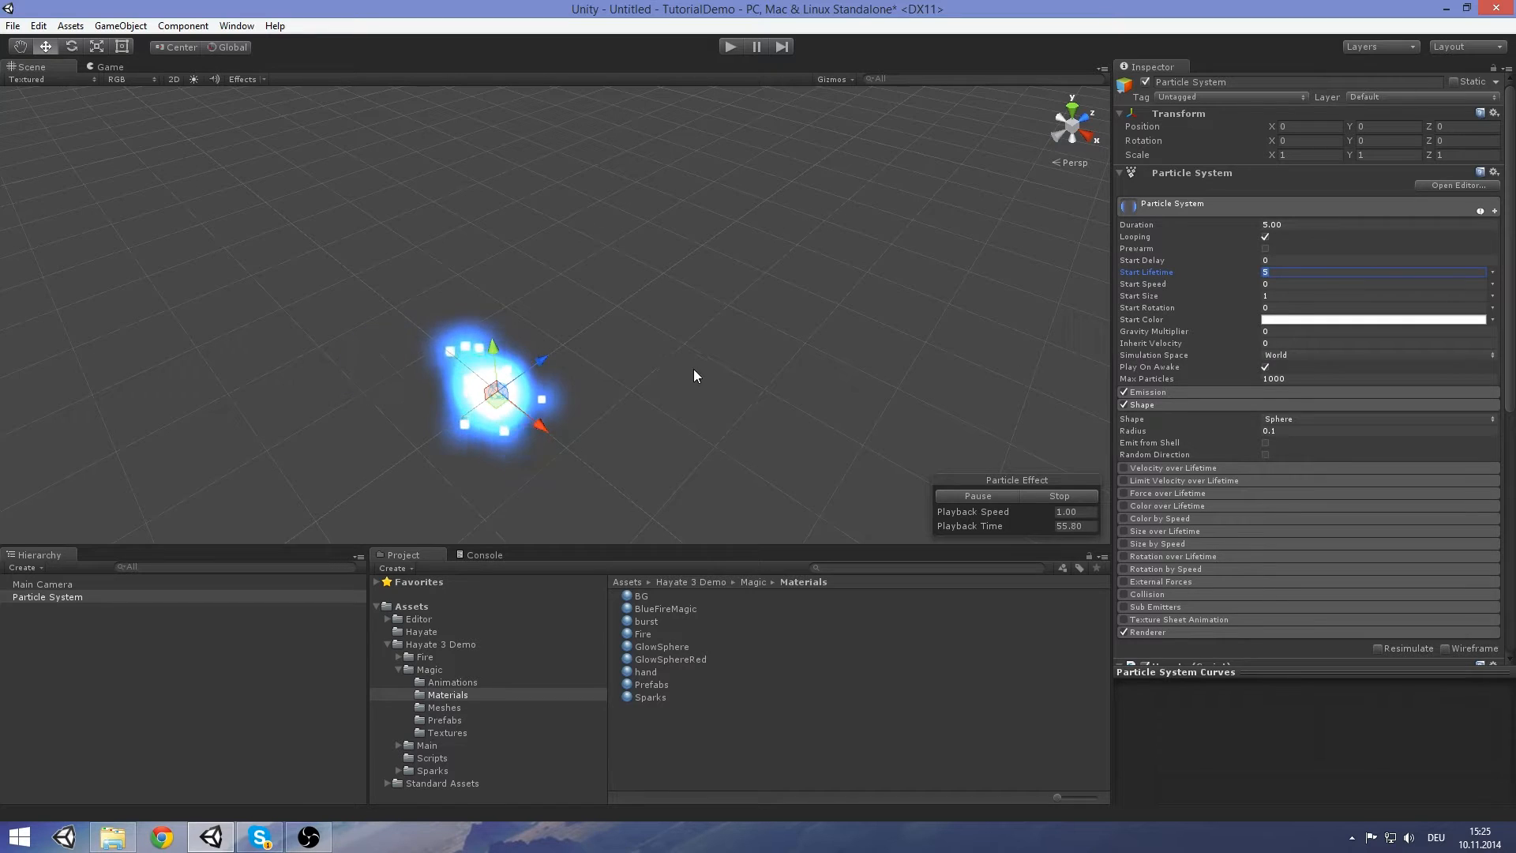
middle_click_drag(694, 368, 714, 321)
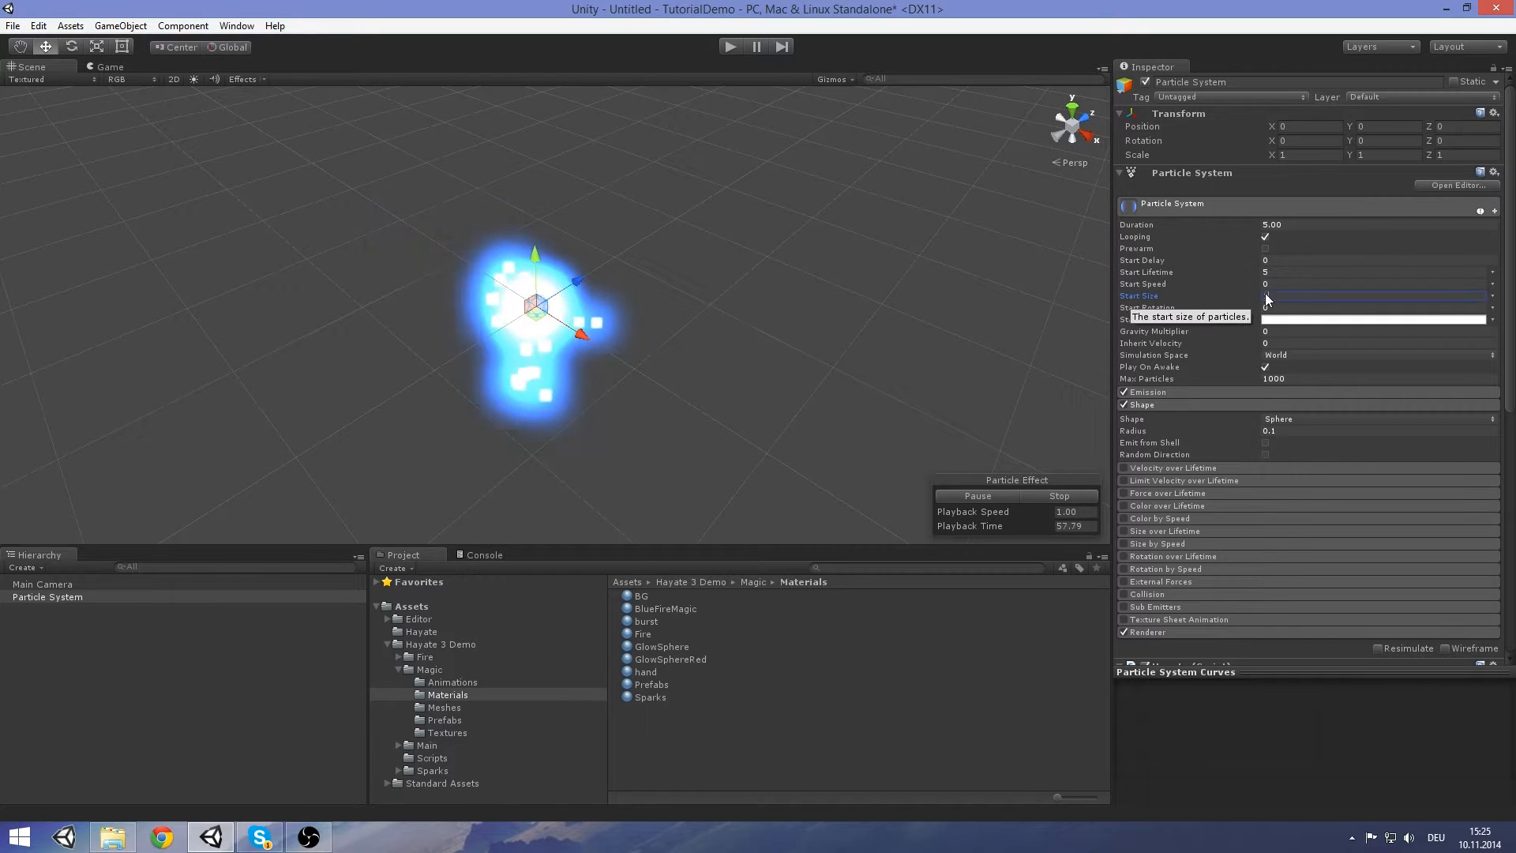
left_click(1205, 291)
type("0.1")
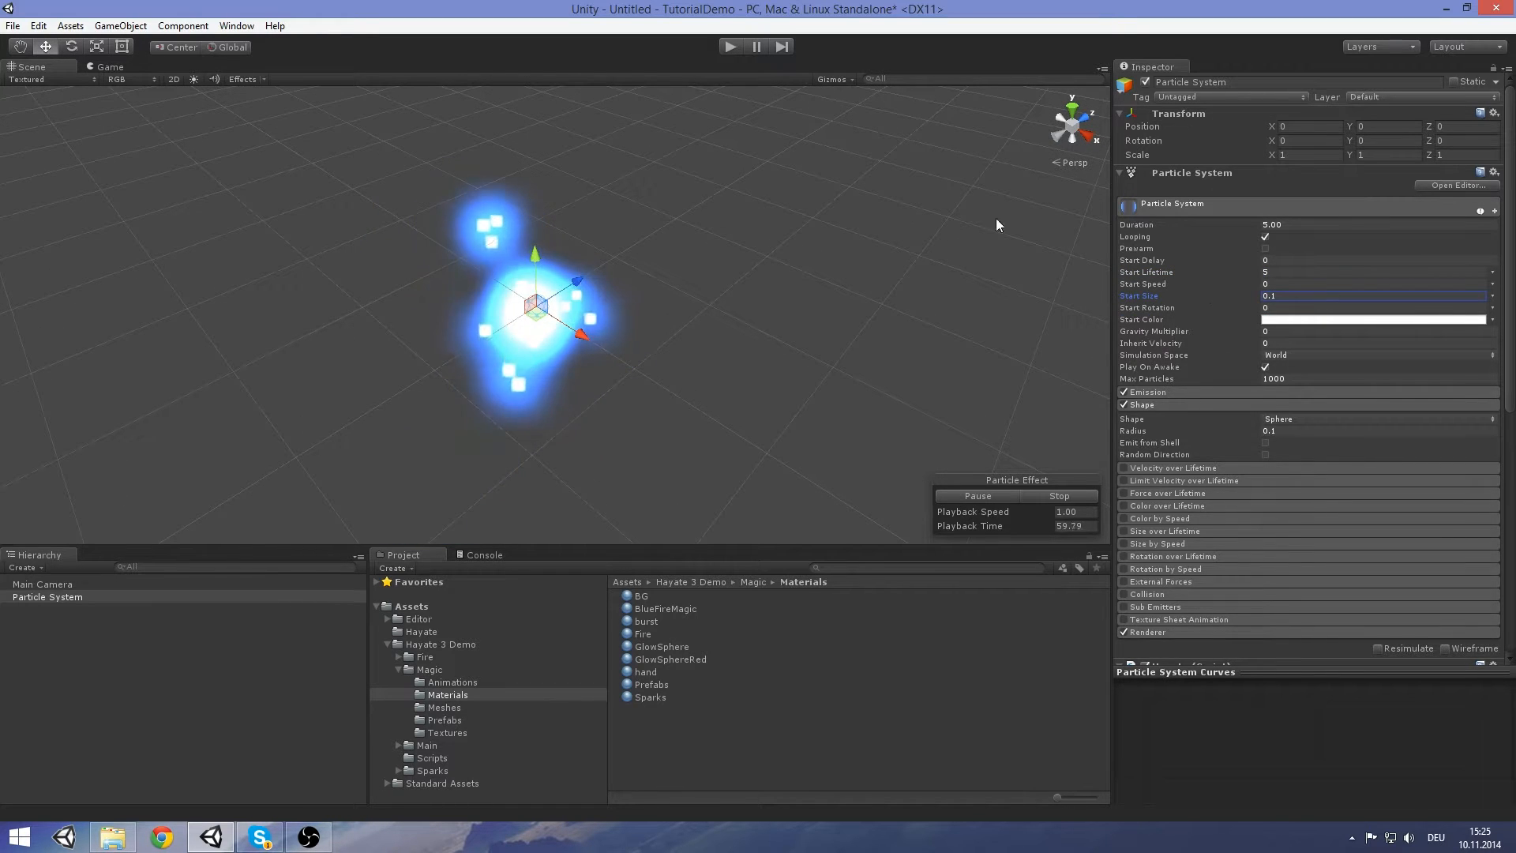
Move the particle system around the scene, leaving it at about X 0.03, Y 0, Z 0.34
middle_click_drag(663, 335, 694, 291)
right_click_drag(695, 290, 704, 262)
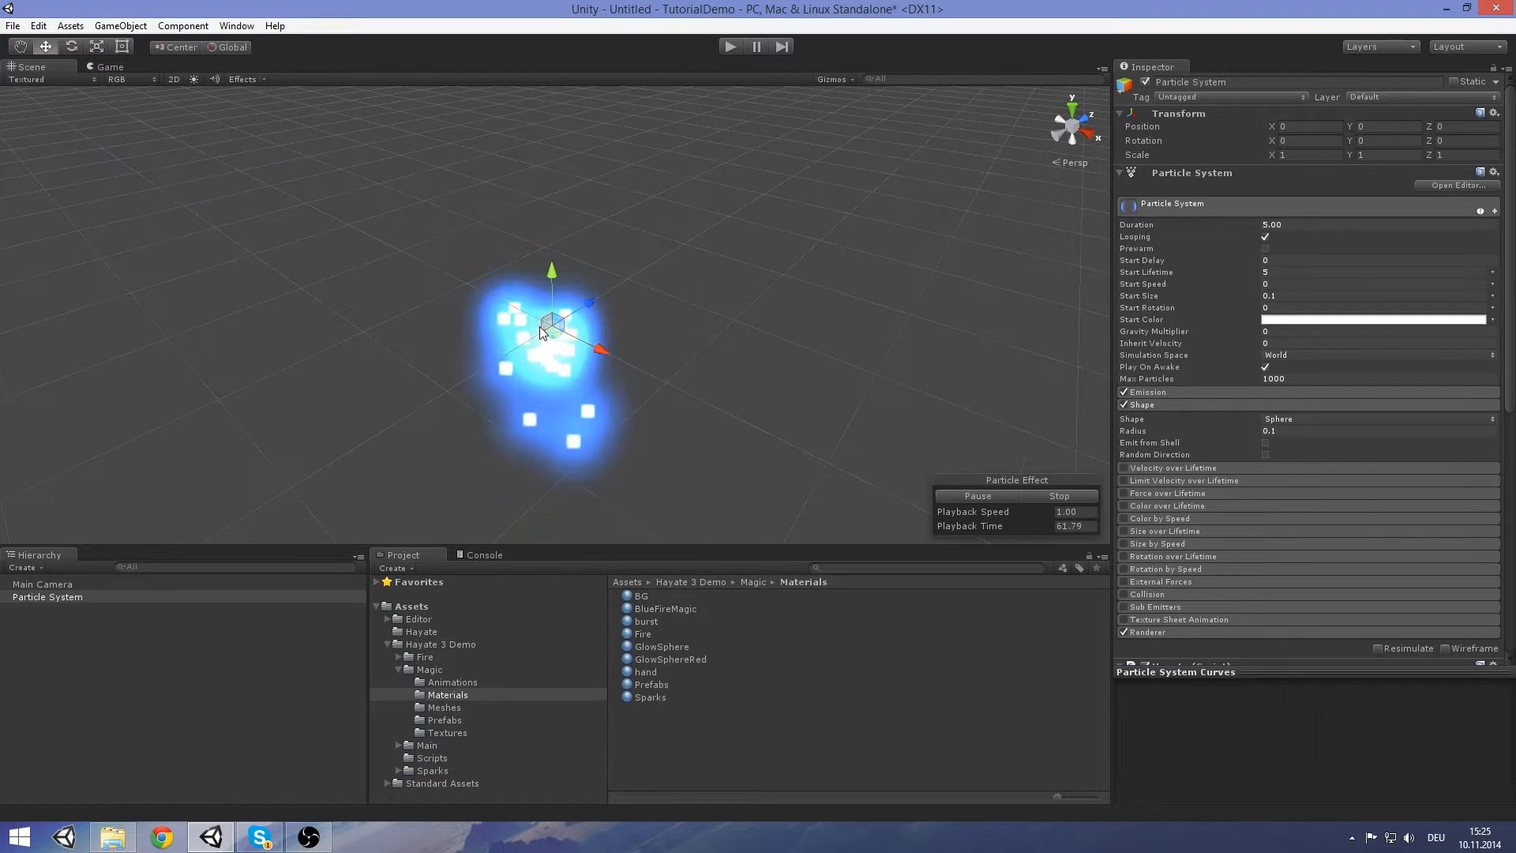
mouse_move(591, 303)
left_mouse_down()
mouse_move(696, 261)
mouse_move(609, 311)
left_mouse_up()
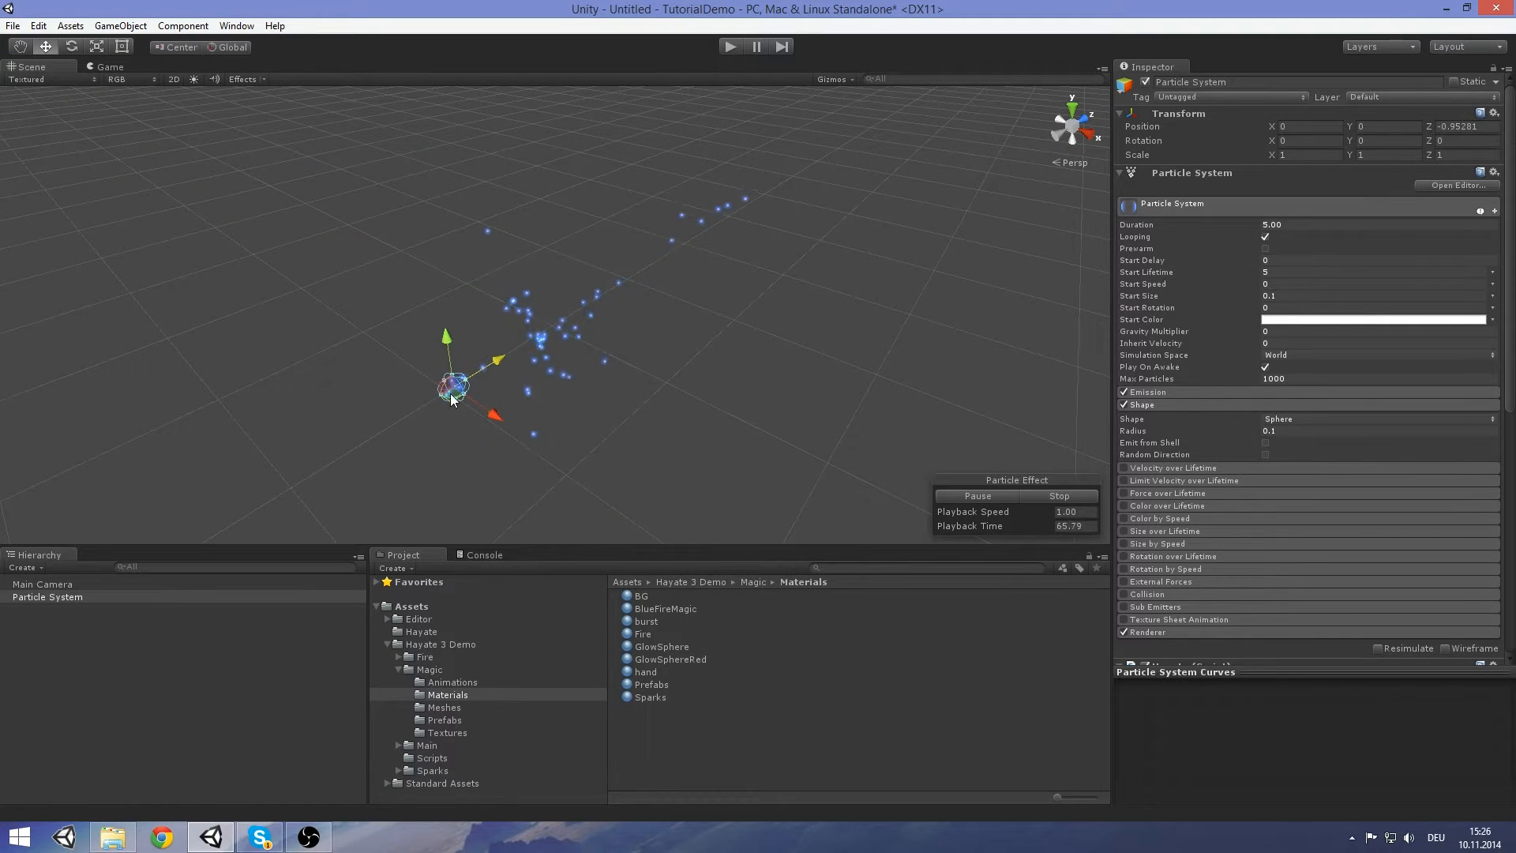
left_click_drag(450, 393, 587, 319)
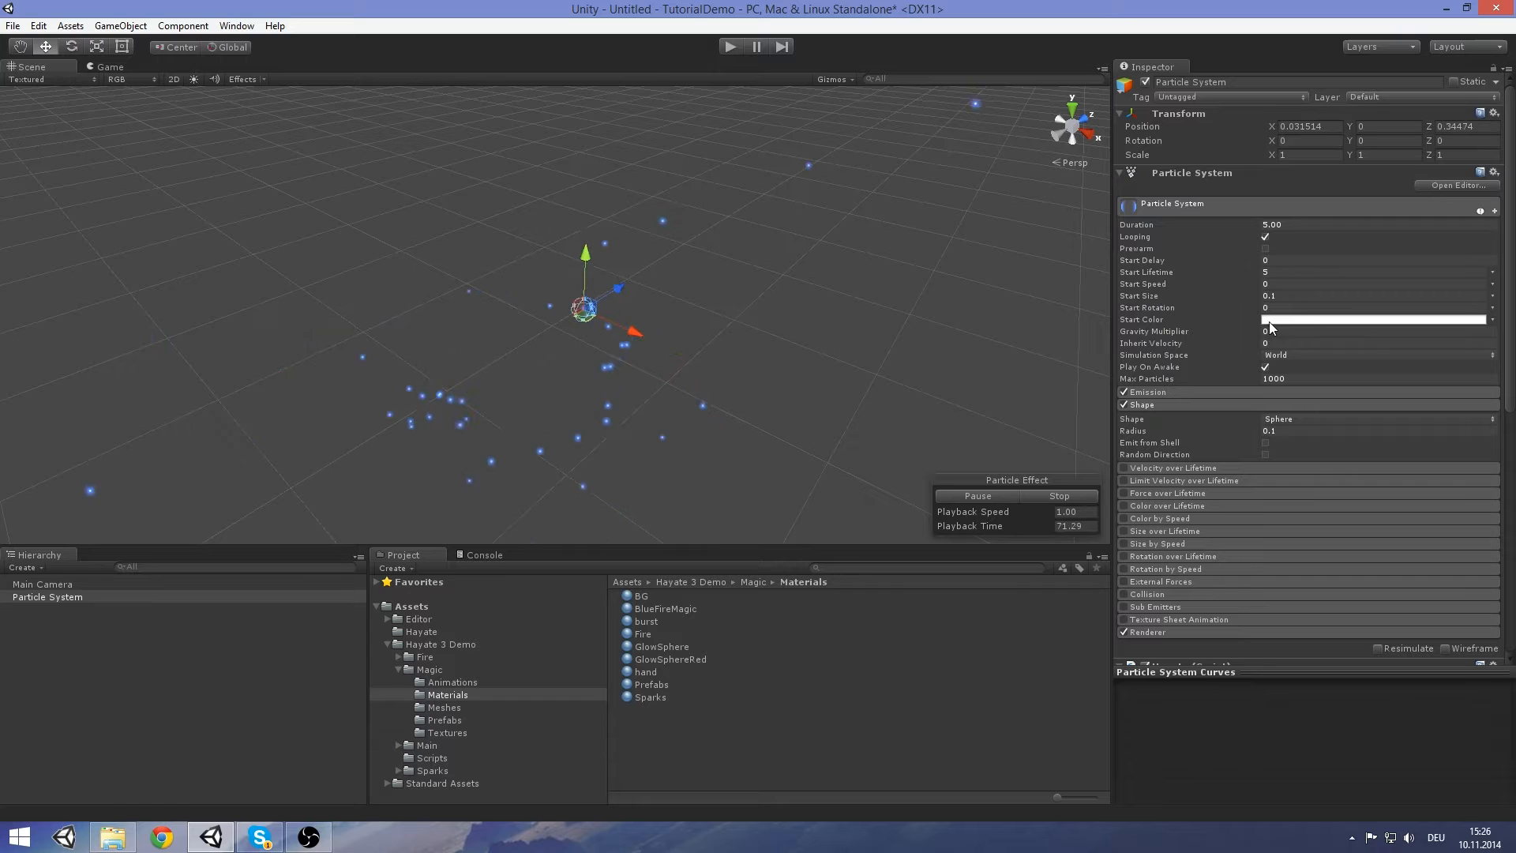
Set the particle system's Simulation Space to Local, move the system to about X 0.07, Y 0, Z 0.30 and try rotating it about Y
left_click(1301, 354)
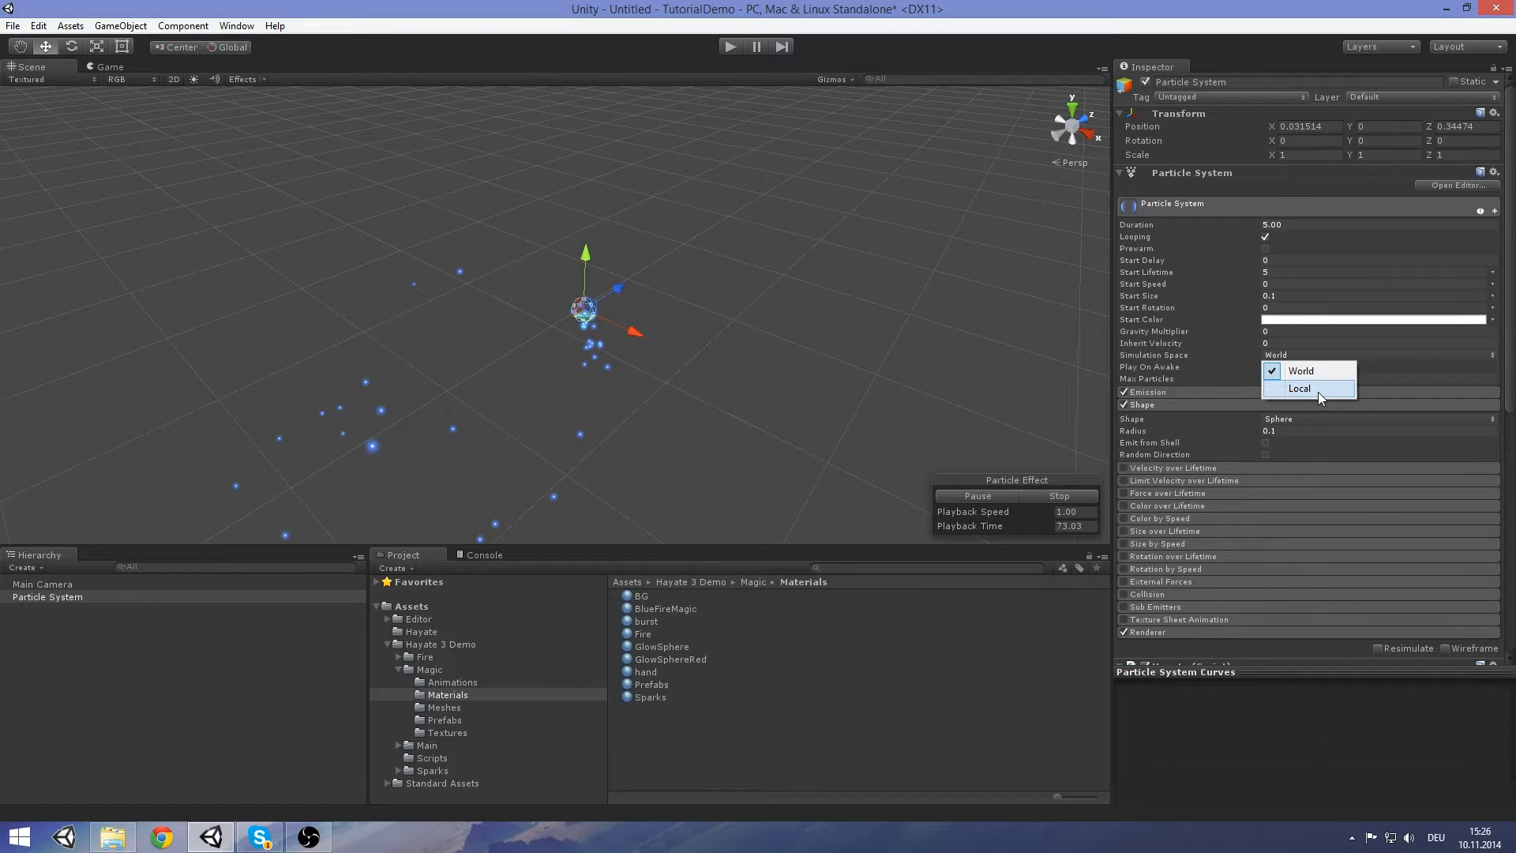
left_click(1319, 389)
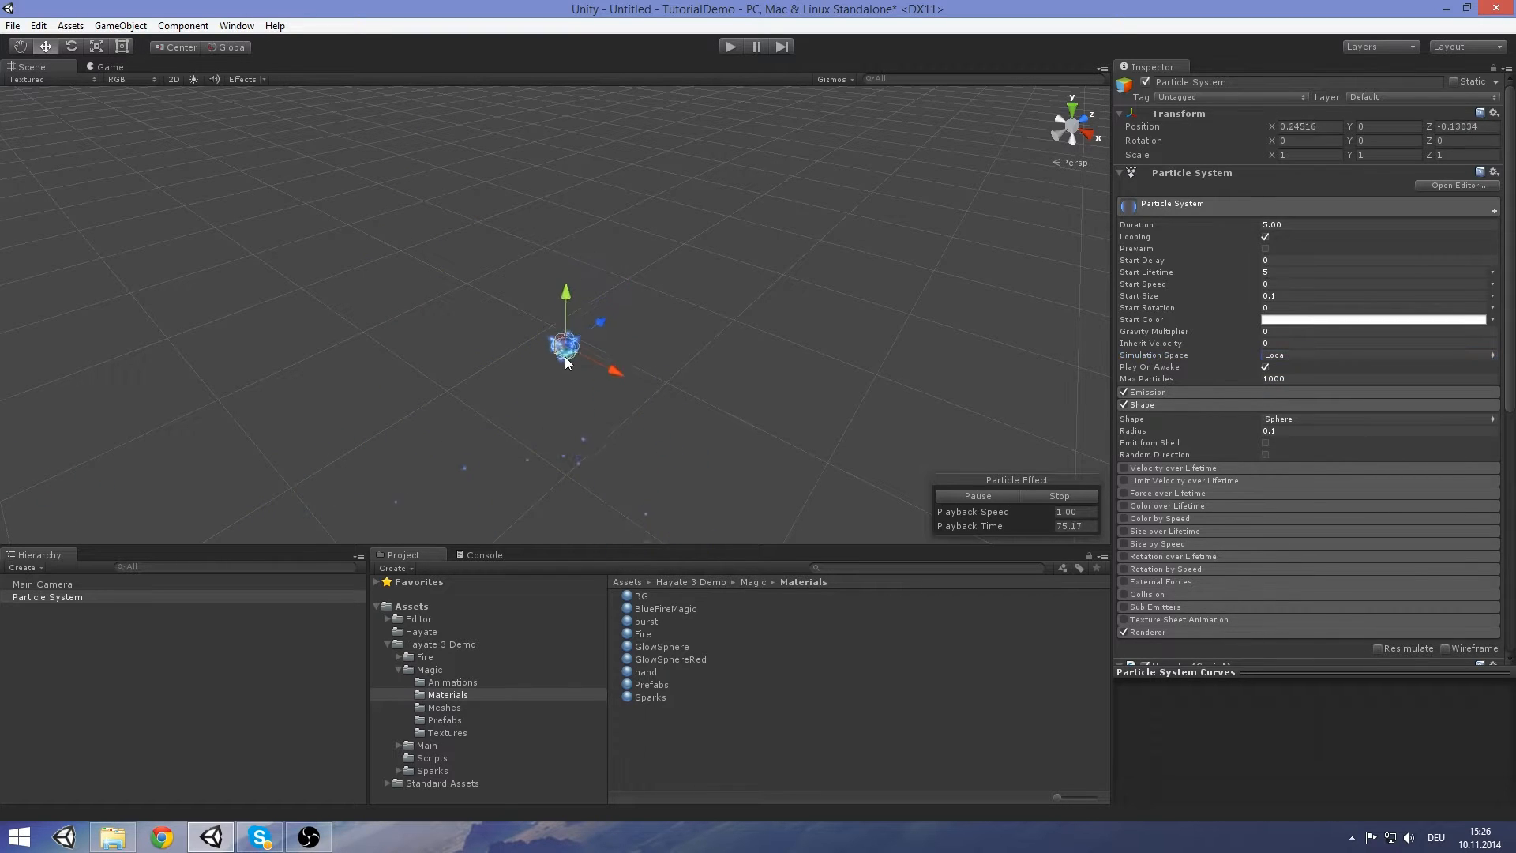
left_click_drag(618, 320, 571, 331)
scroll(617, 354, "up", 10)
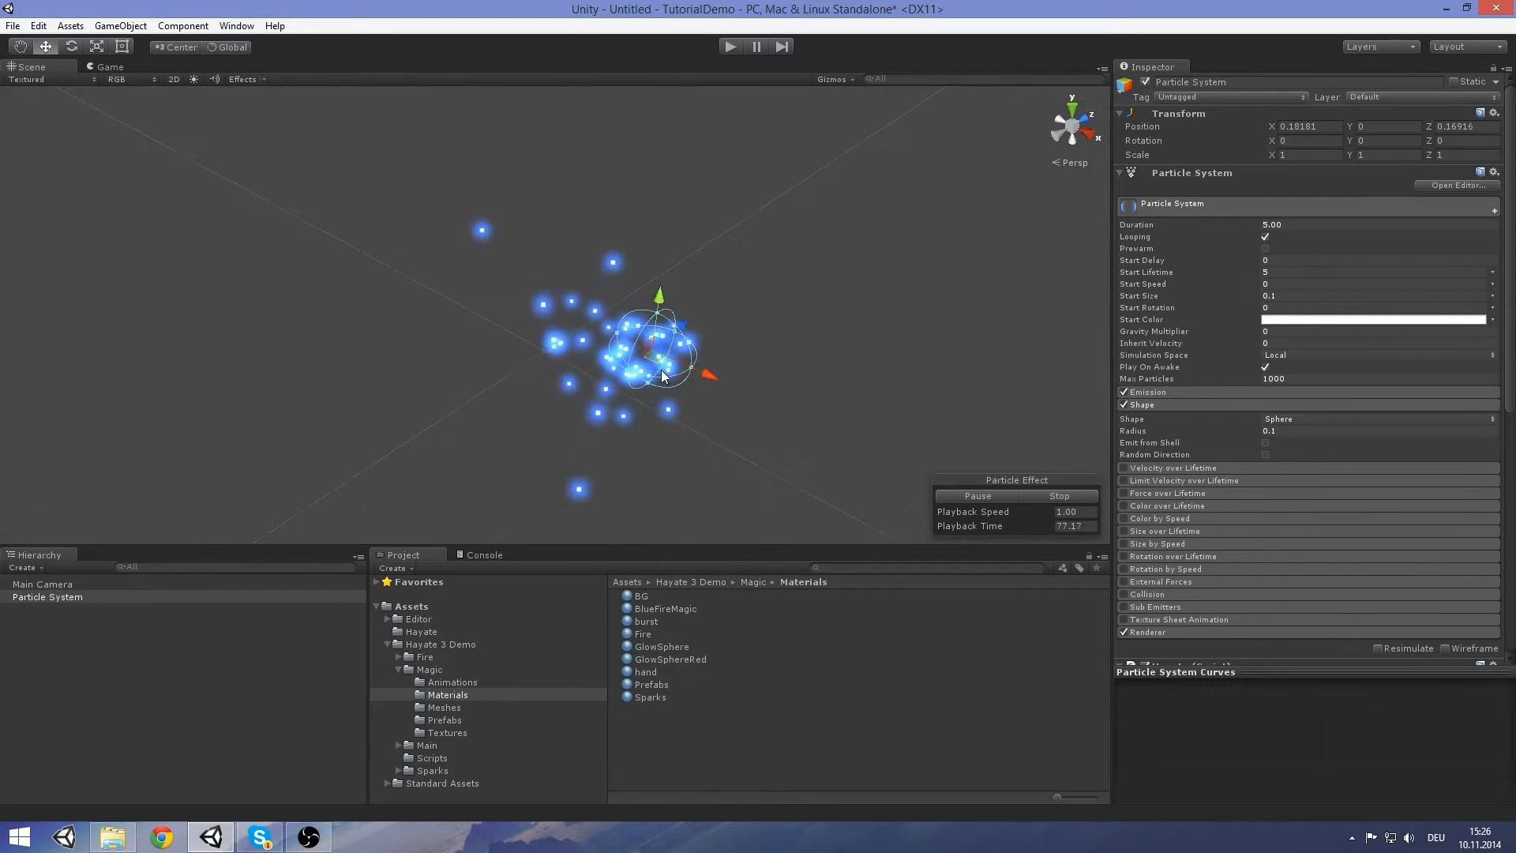
left_click_drag(654, 365, 641, 324)
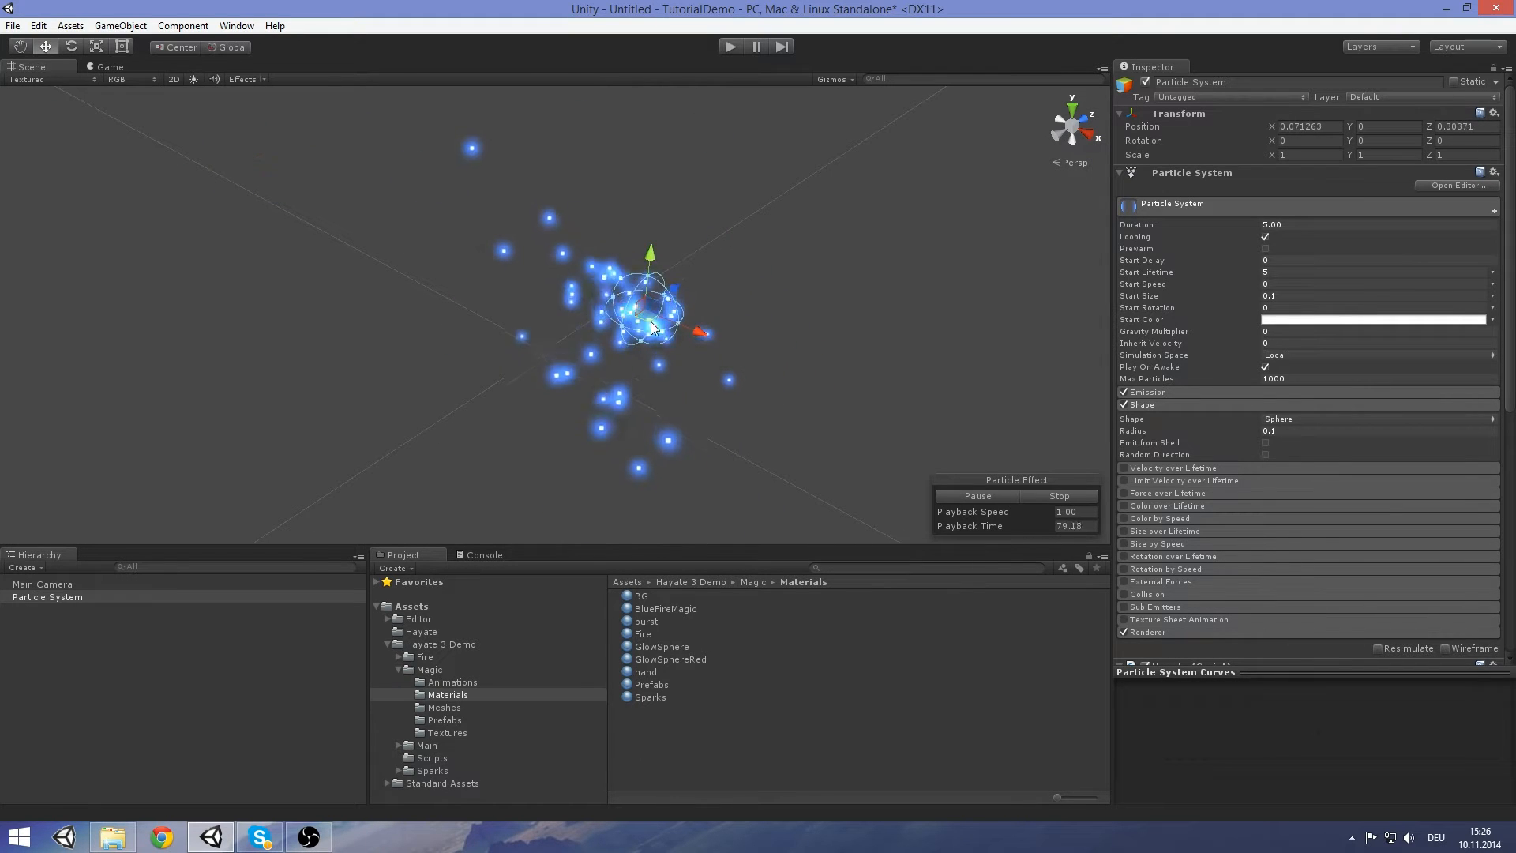
key("e")
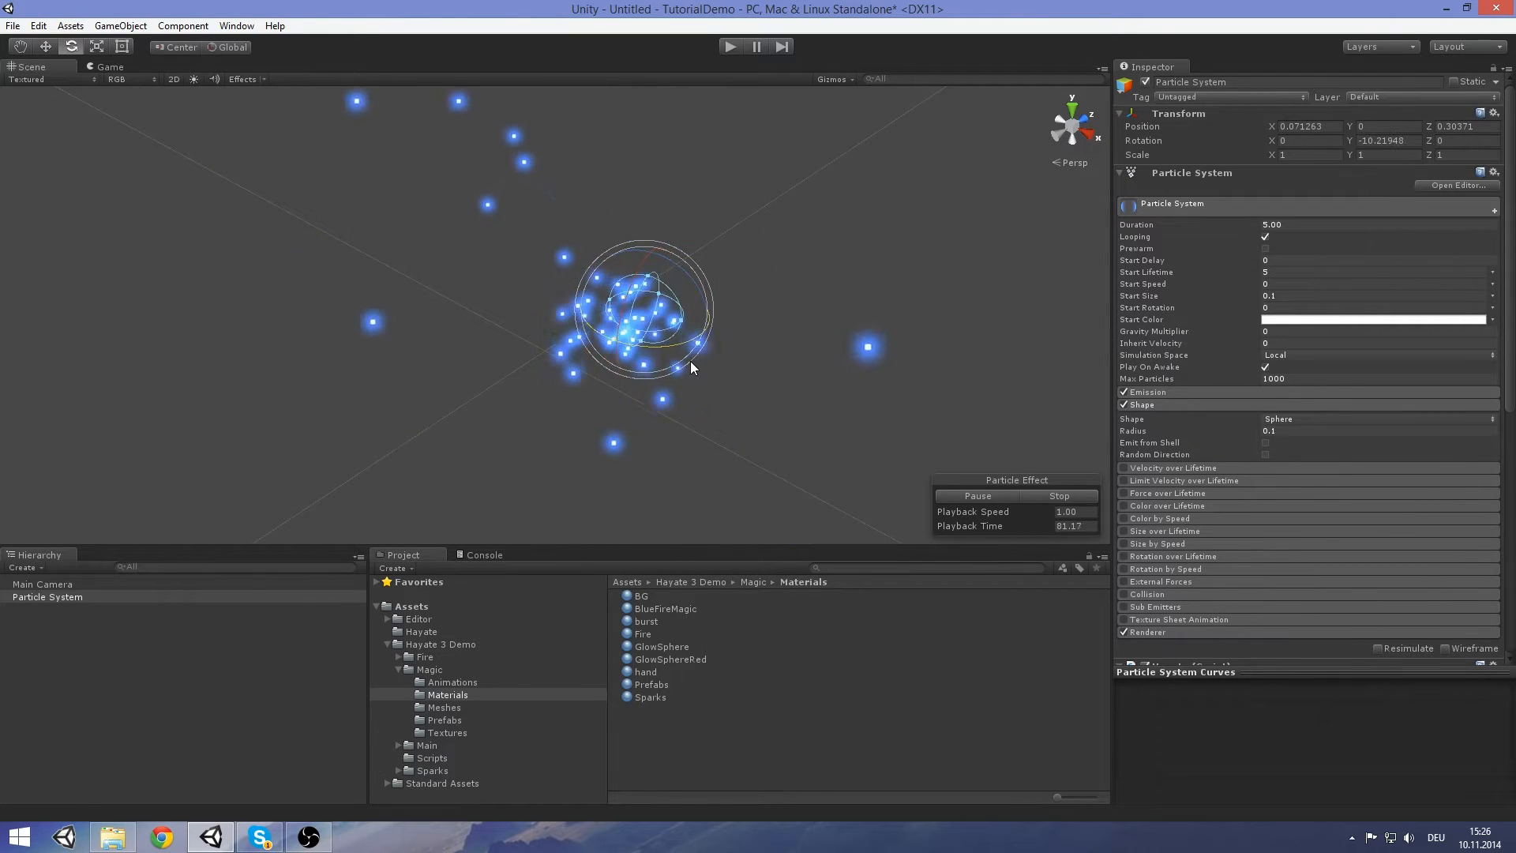
key("f")
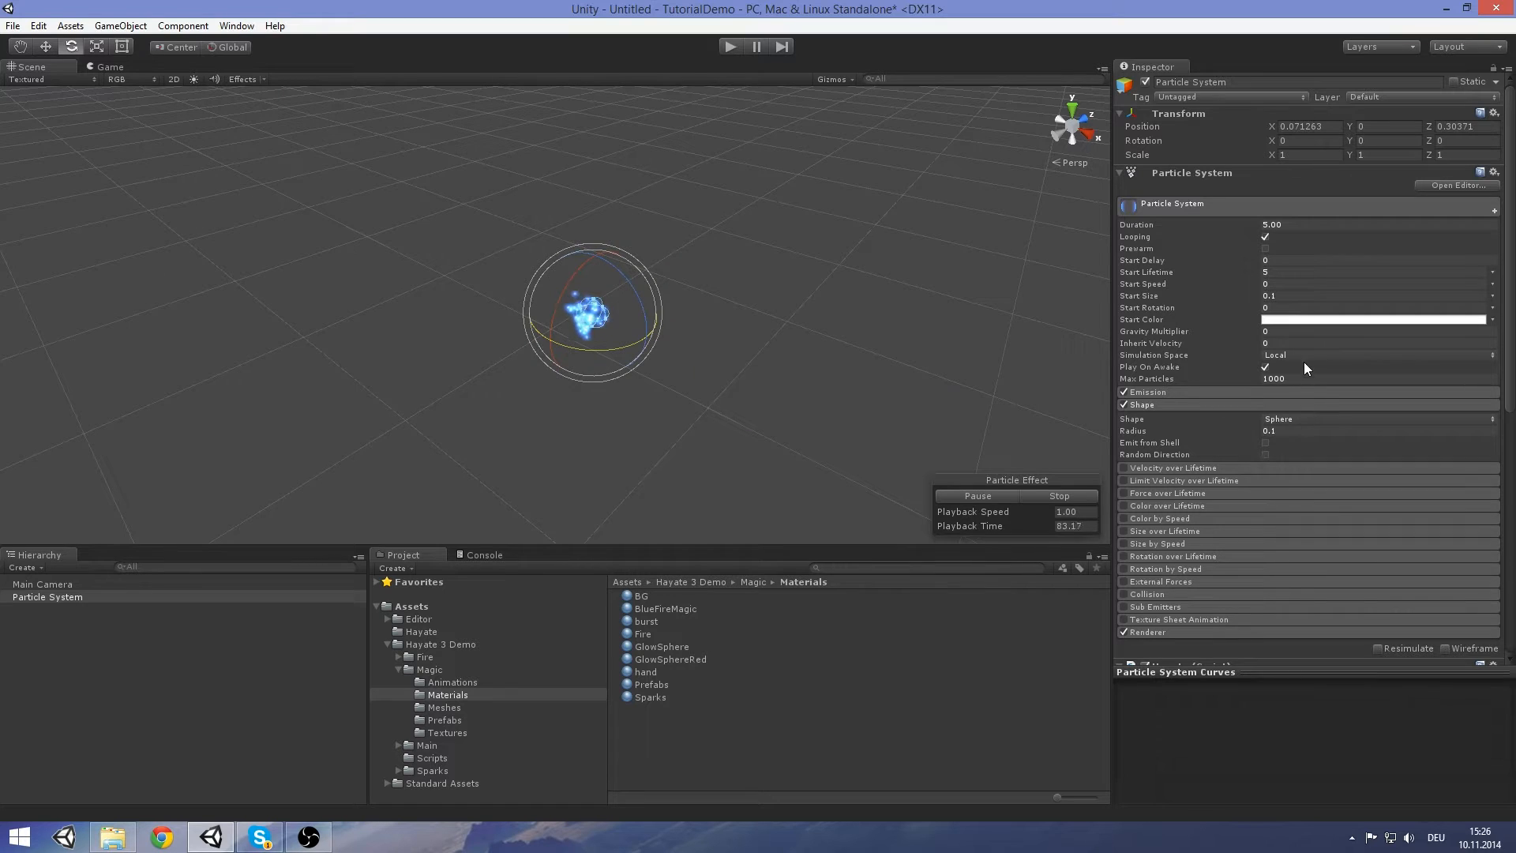
Set the Simulation Space to World and collapse the Shape and main module settings
left_click(1305, 357)
left_click(1313, 382)
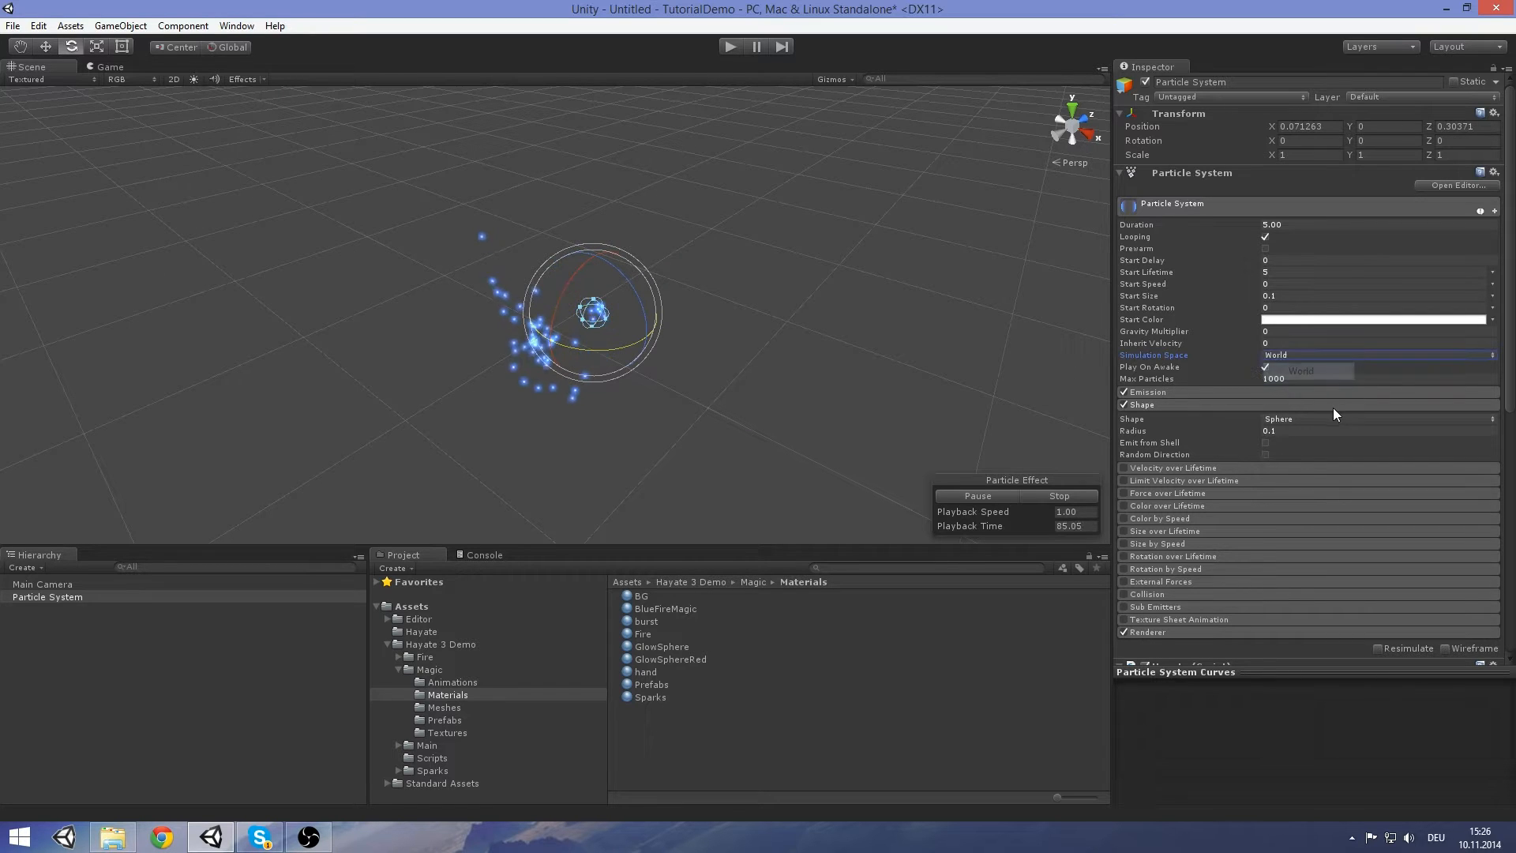
left_click(1332, 403)
left_click(1334, 209)
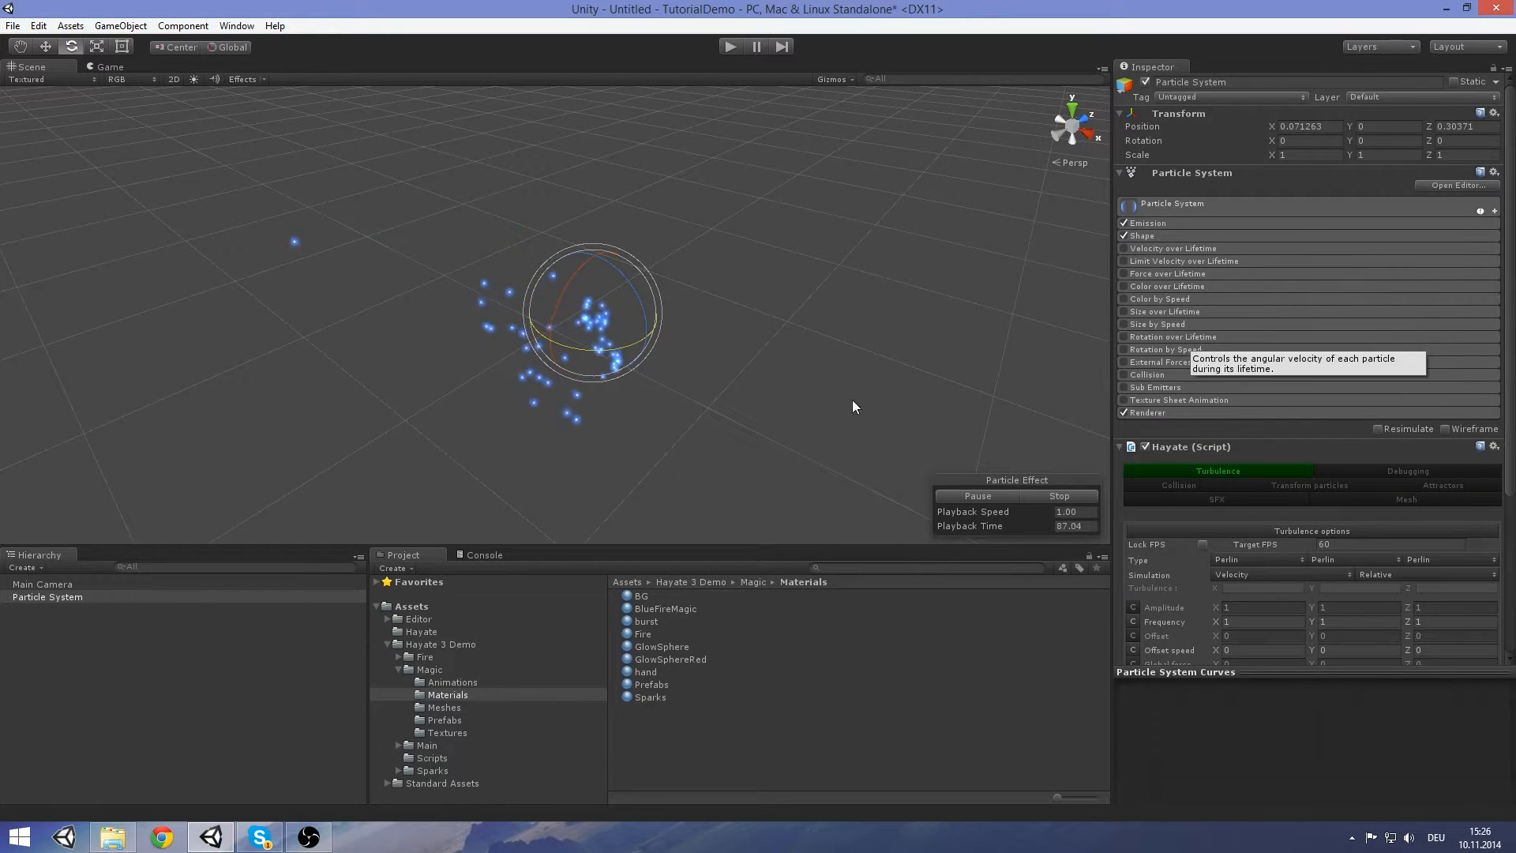
Review the Hayate turbulence simulation options and set the simulation mode to Absolute
middle_click_drag(742, 372, 720, 289)
scroll(1311, 490, "down", 3)
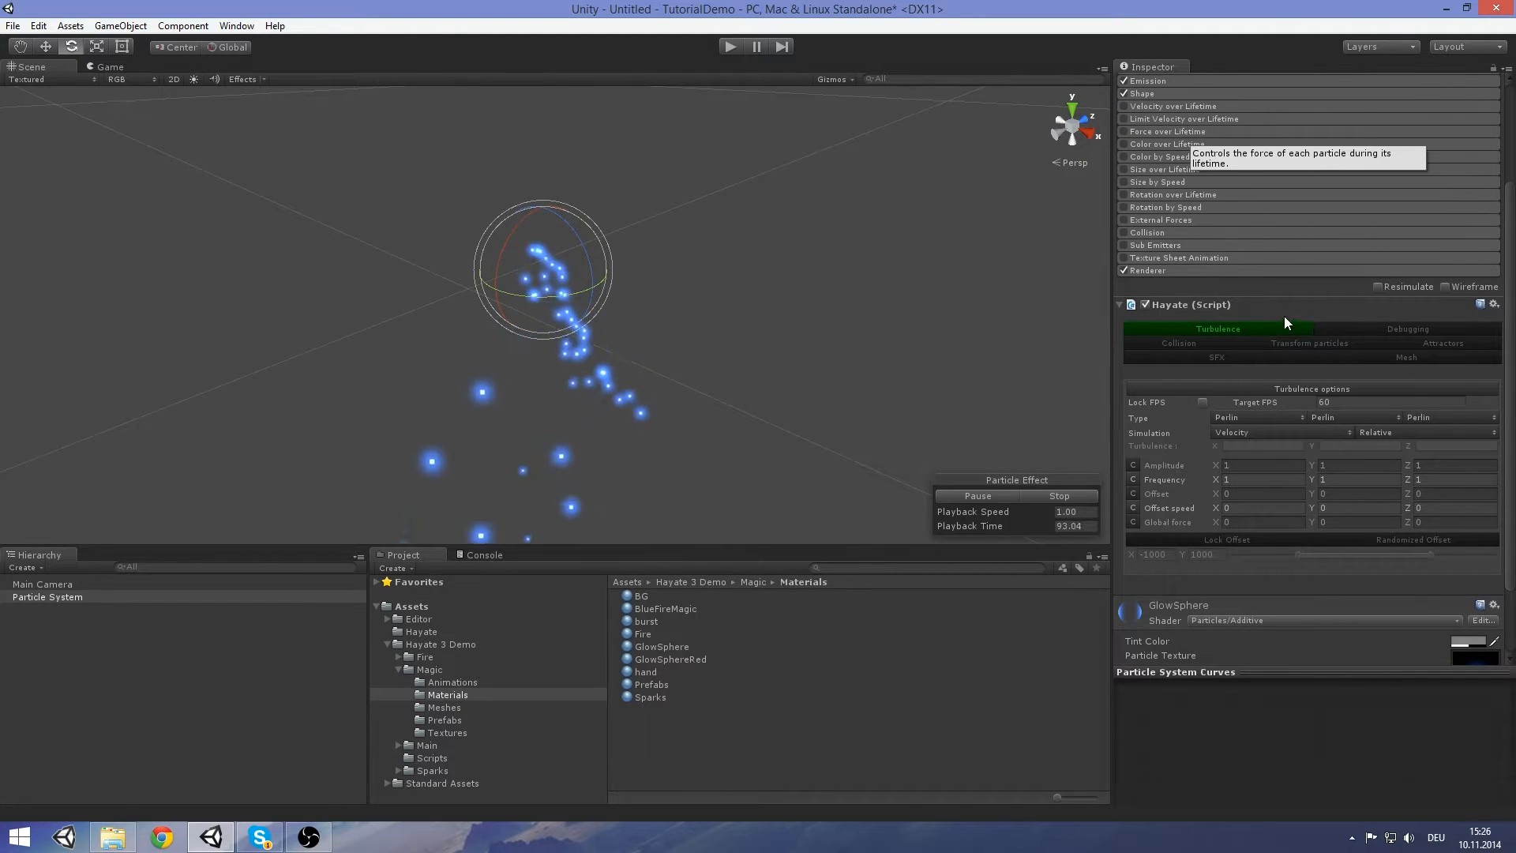
middle_click_drag(680, 290, 699, 320)
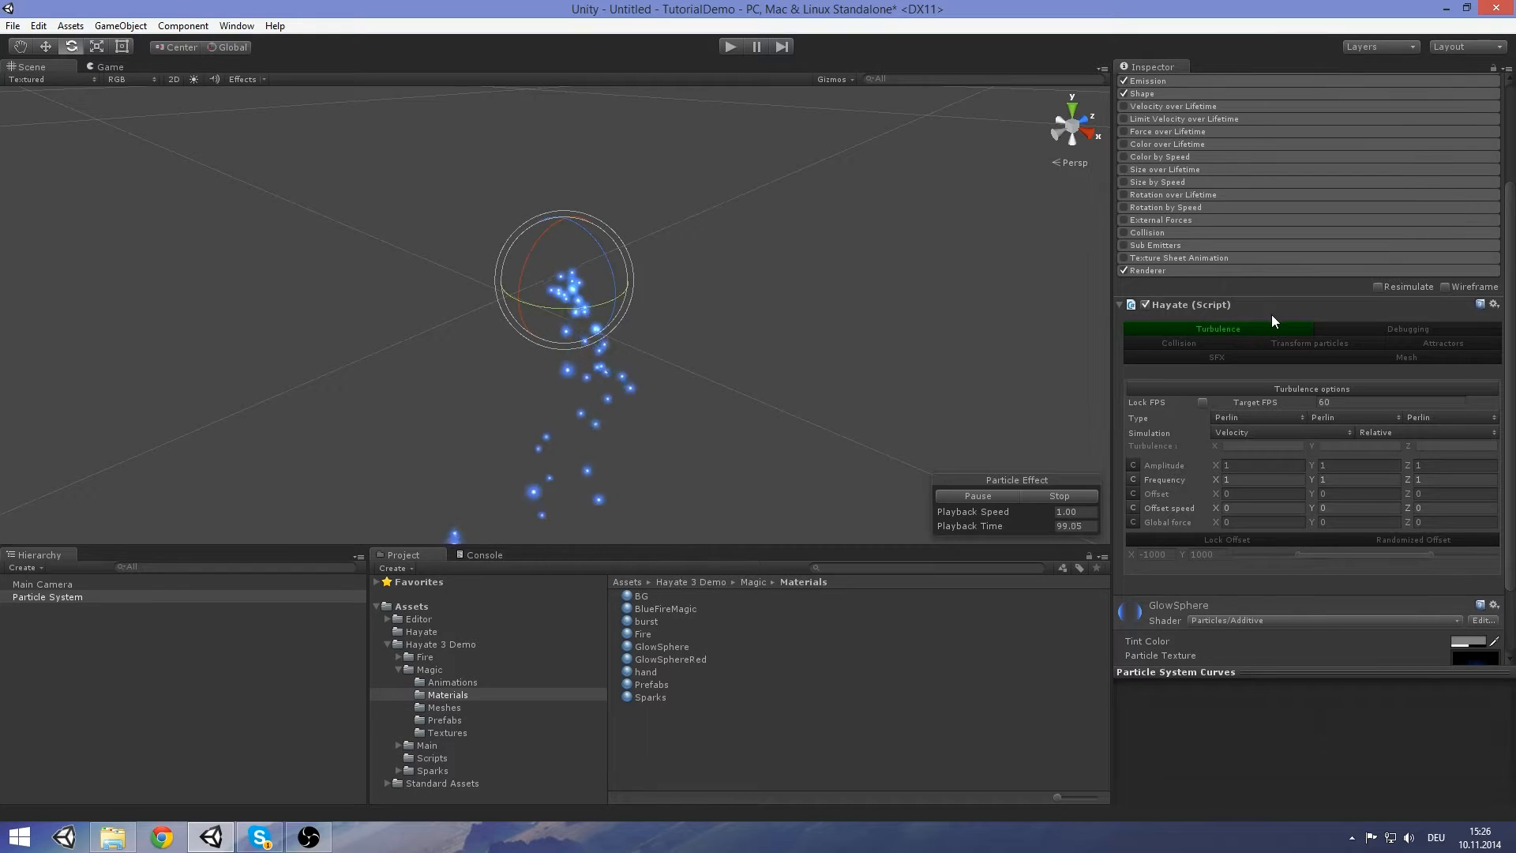
scroll(1312, 386, "down", 3)
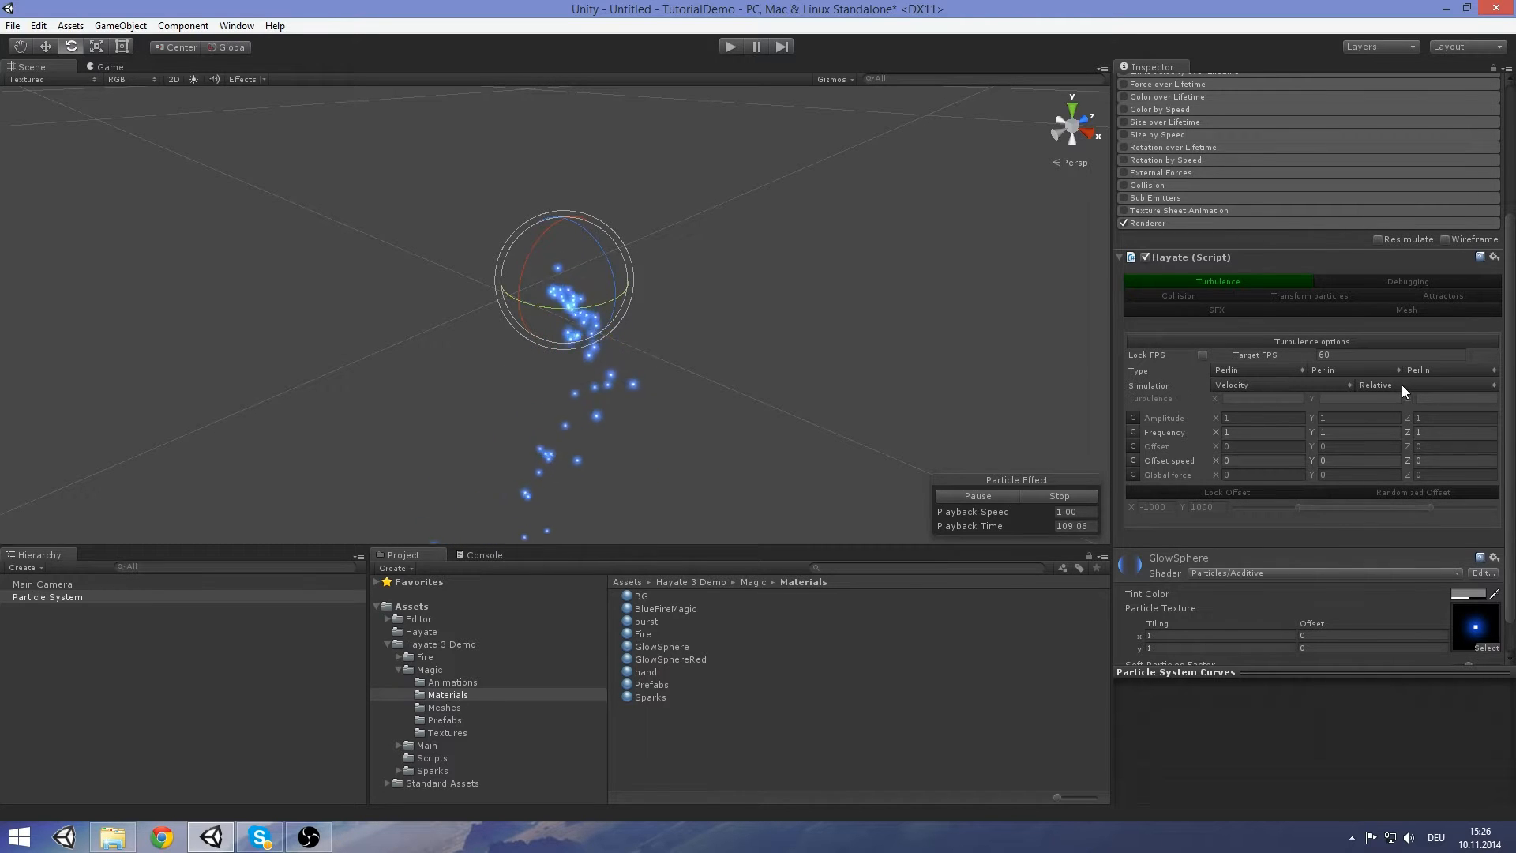
left_click(1313, 385)
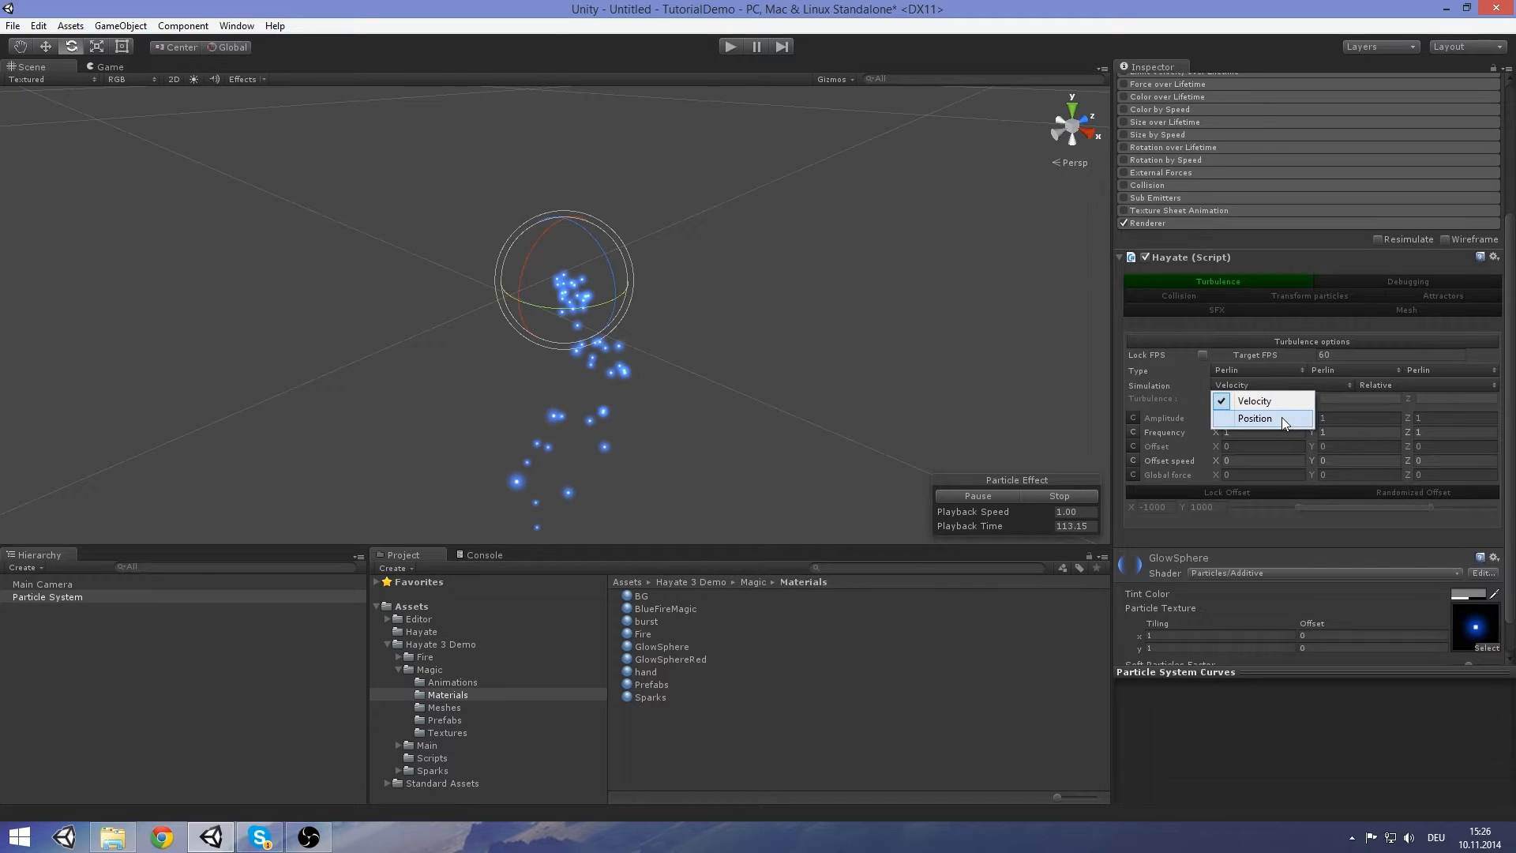
left_click(1382, 385)
left_click(1384, 384)
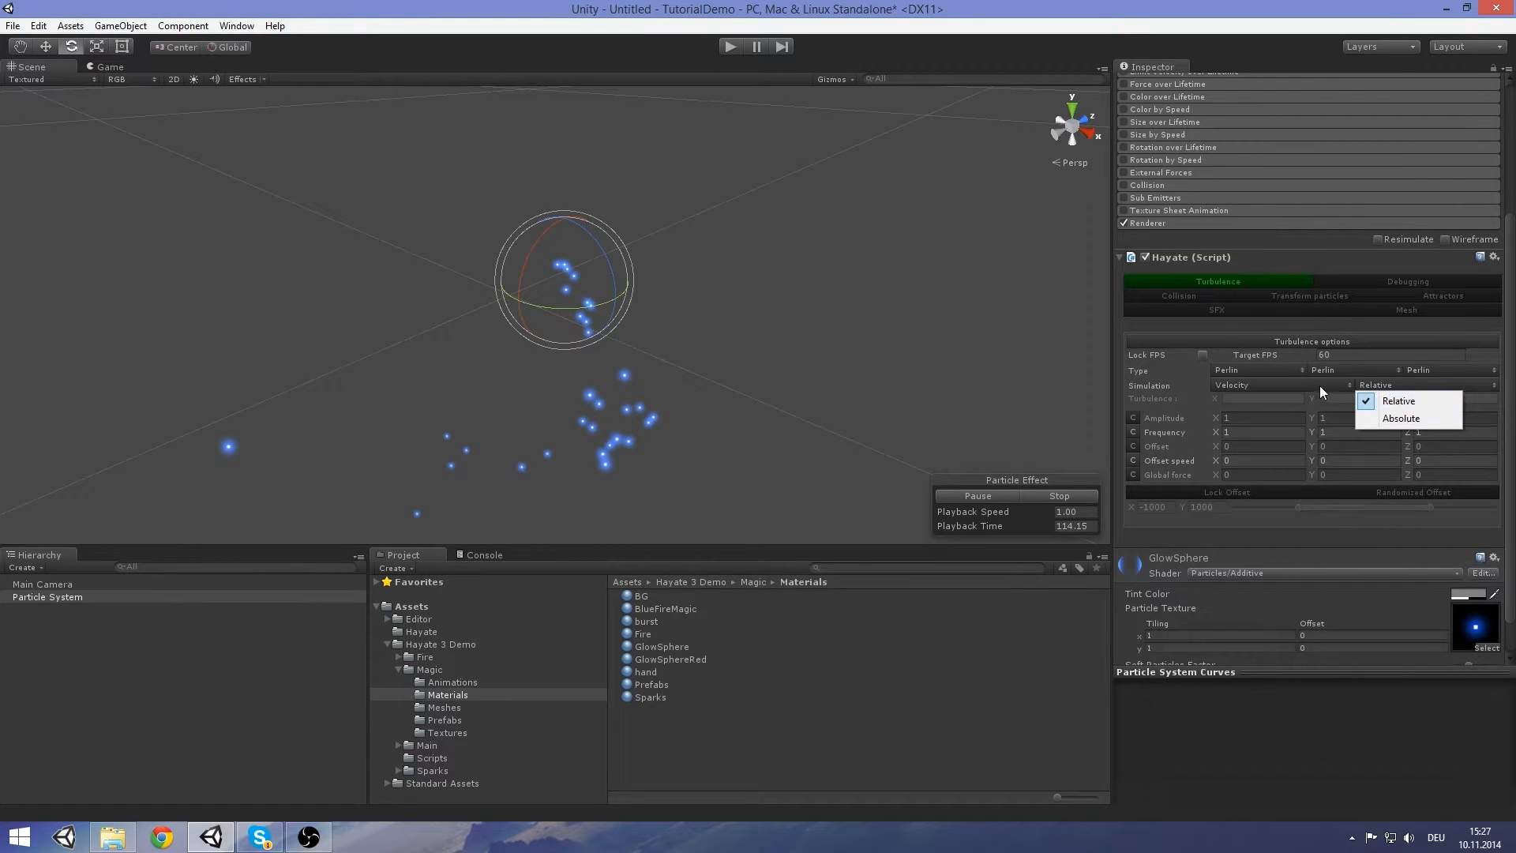
left_click(1403, 419)
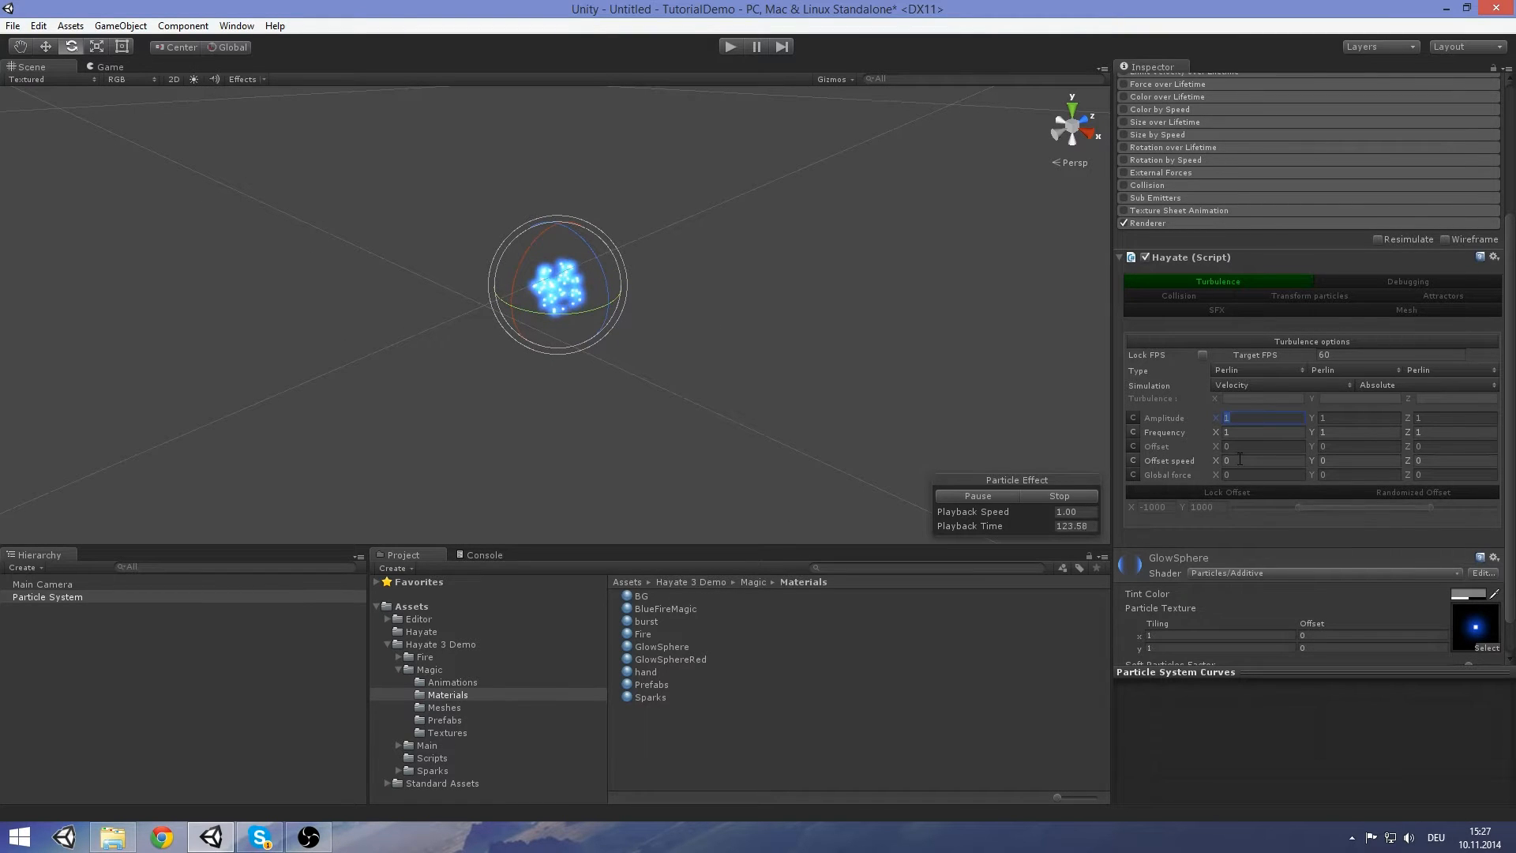
Set the Hayate turbulence Amplitude to 250 on X, Y and Z
type("250")
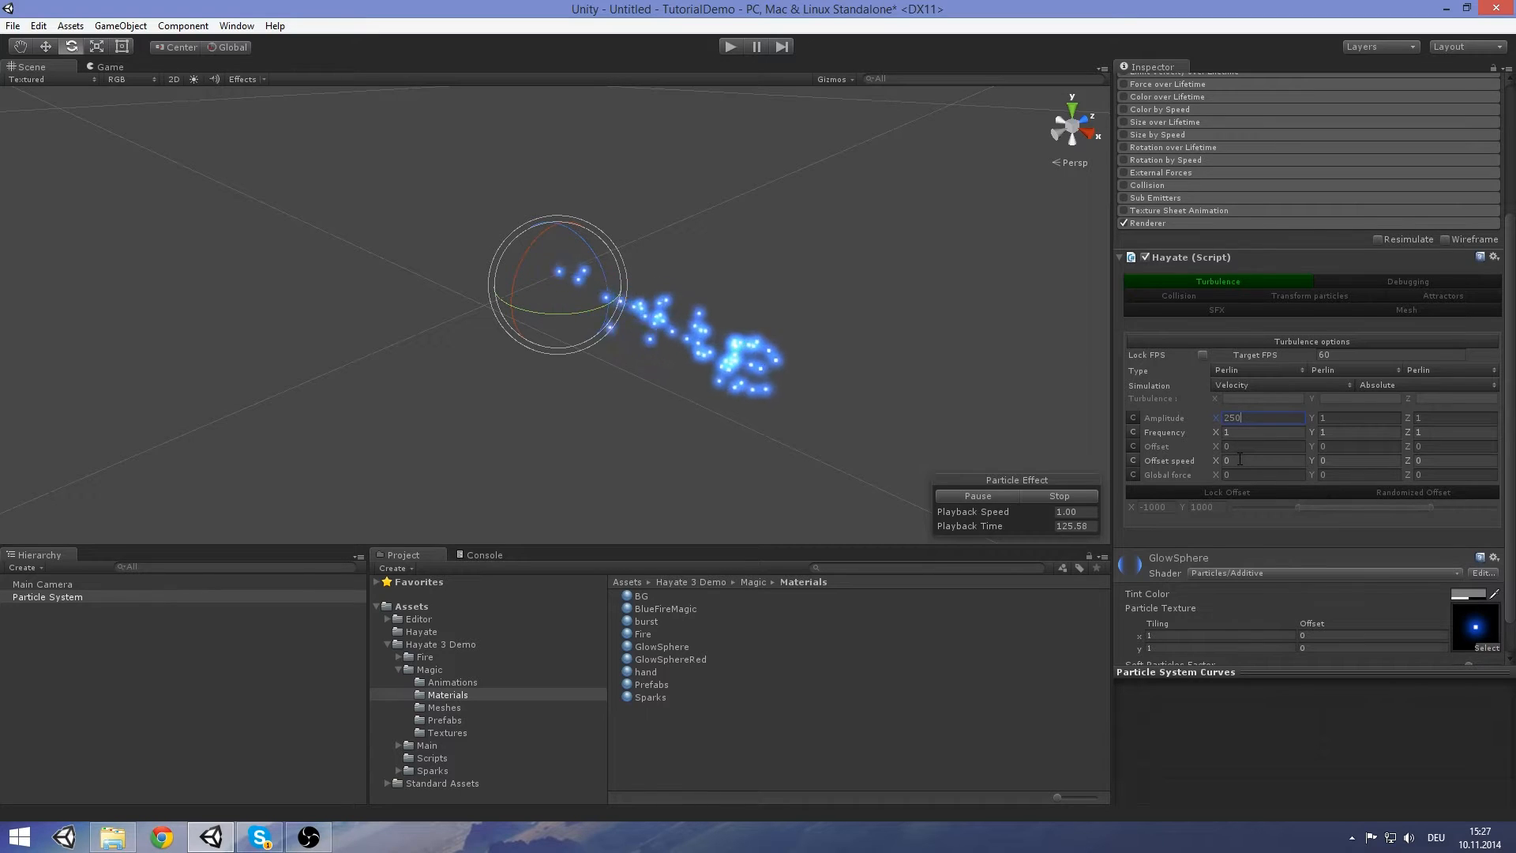
left_click(1318, 419)
type("250")
key("Tab")
type("250")
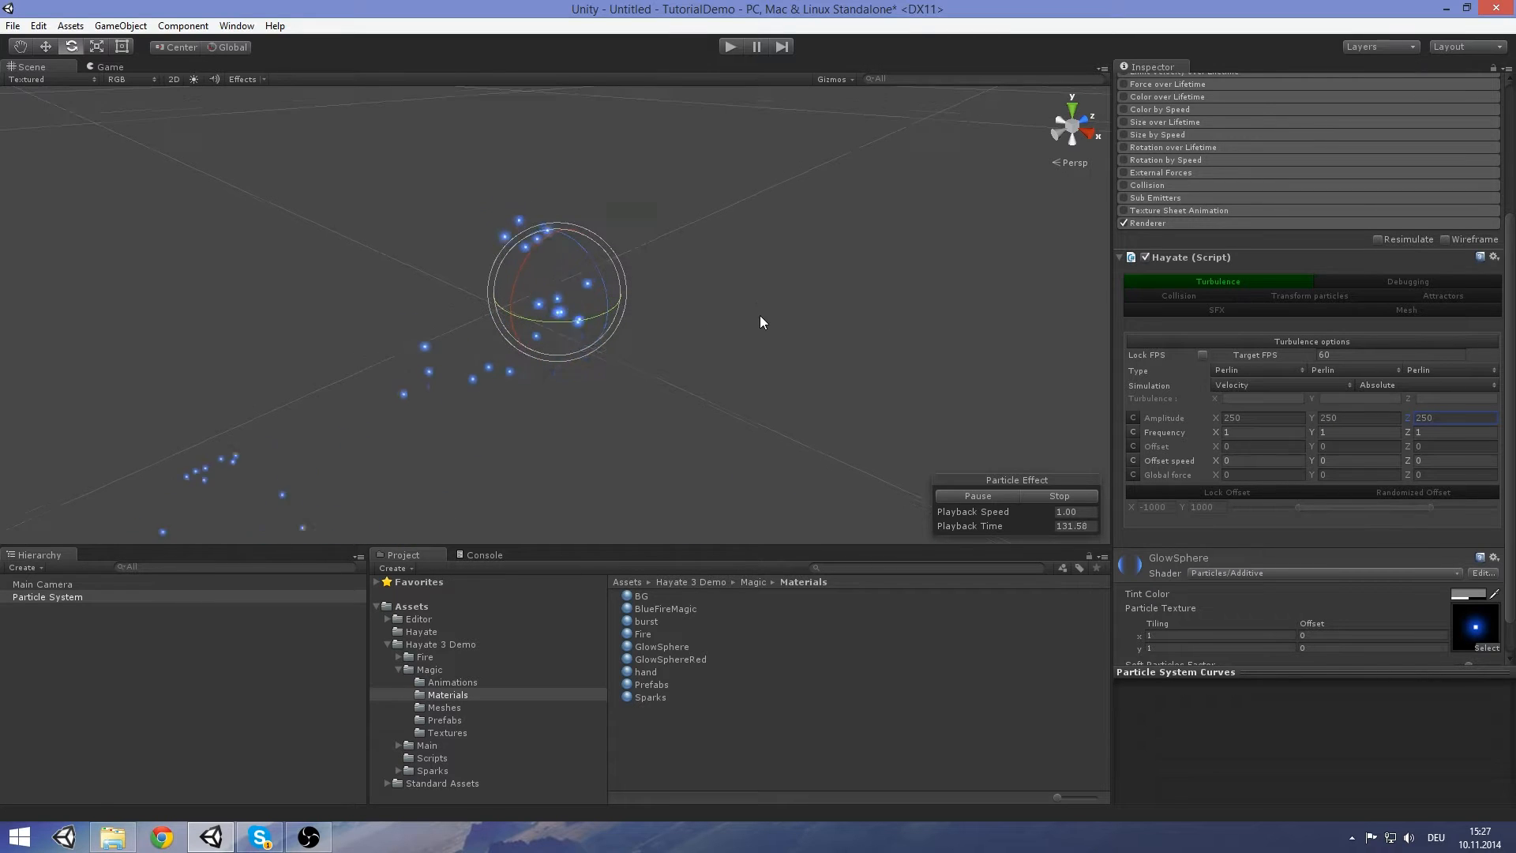
Examine the particles' motion from several angles and review the turbulence's Relative/Absolute and Velocity/Position simulation choices
middle_click_drag(707, 320, 682, 385)
right_click_drag(757, 349, 760, 384)
middle_click_drag(760, 385, 784, 365)
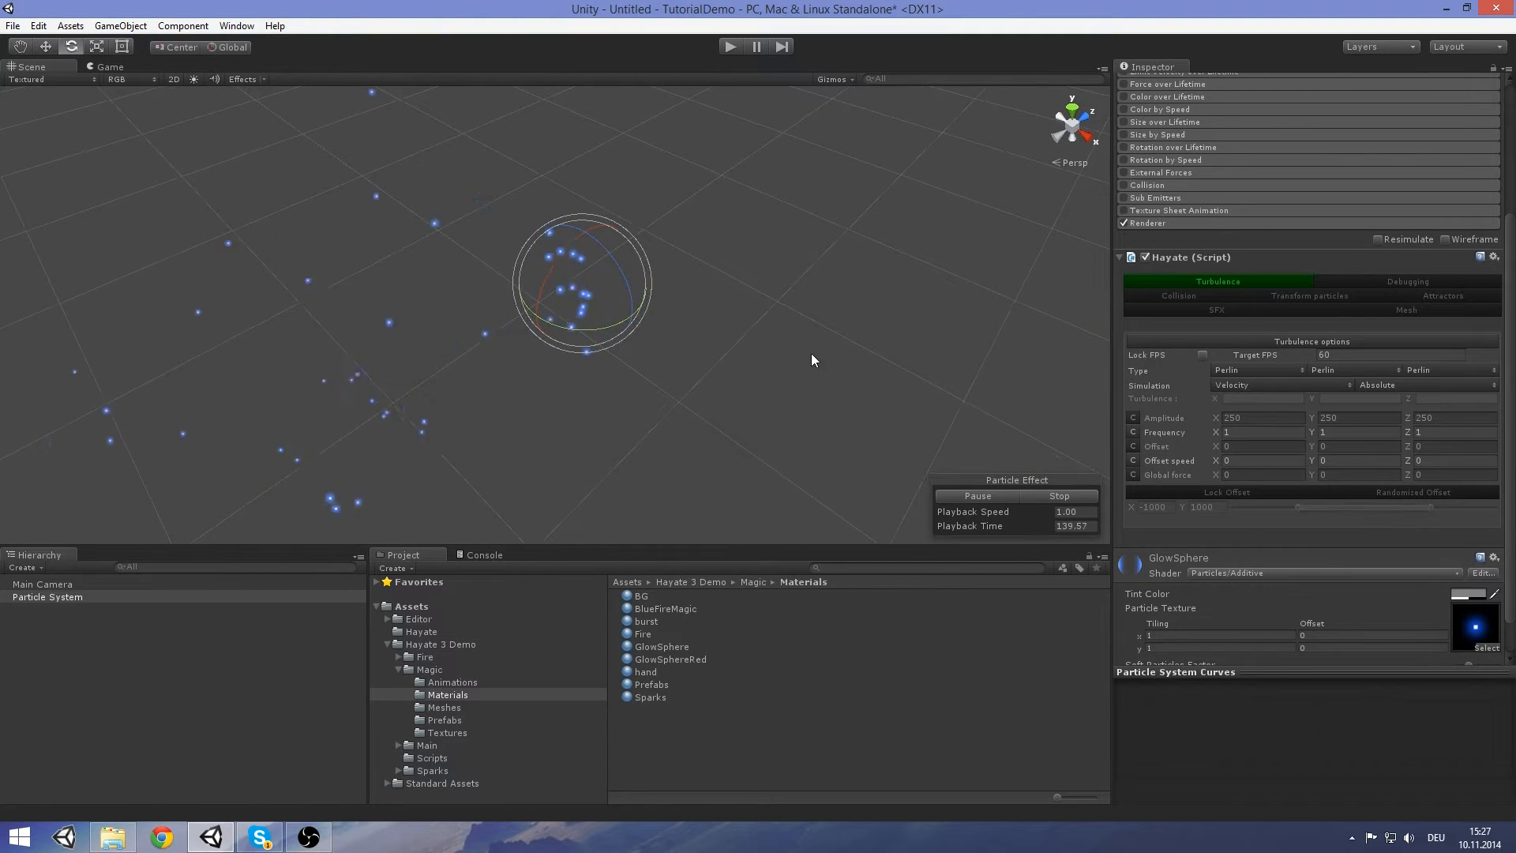
right_click_drag(811, 376, 810, 352)
middle_click_drag(810, 355, 796, 313)
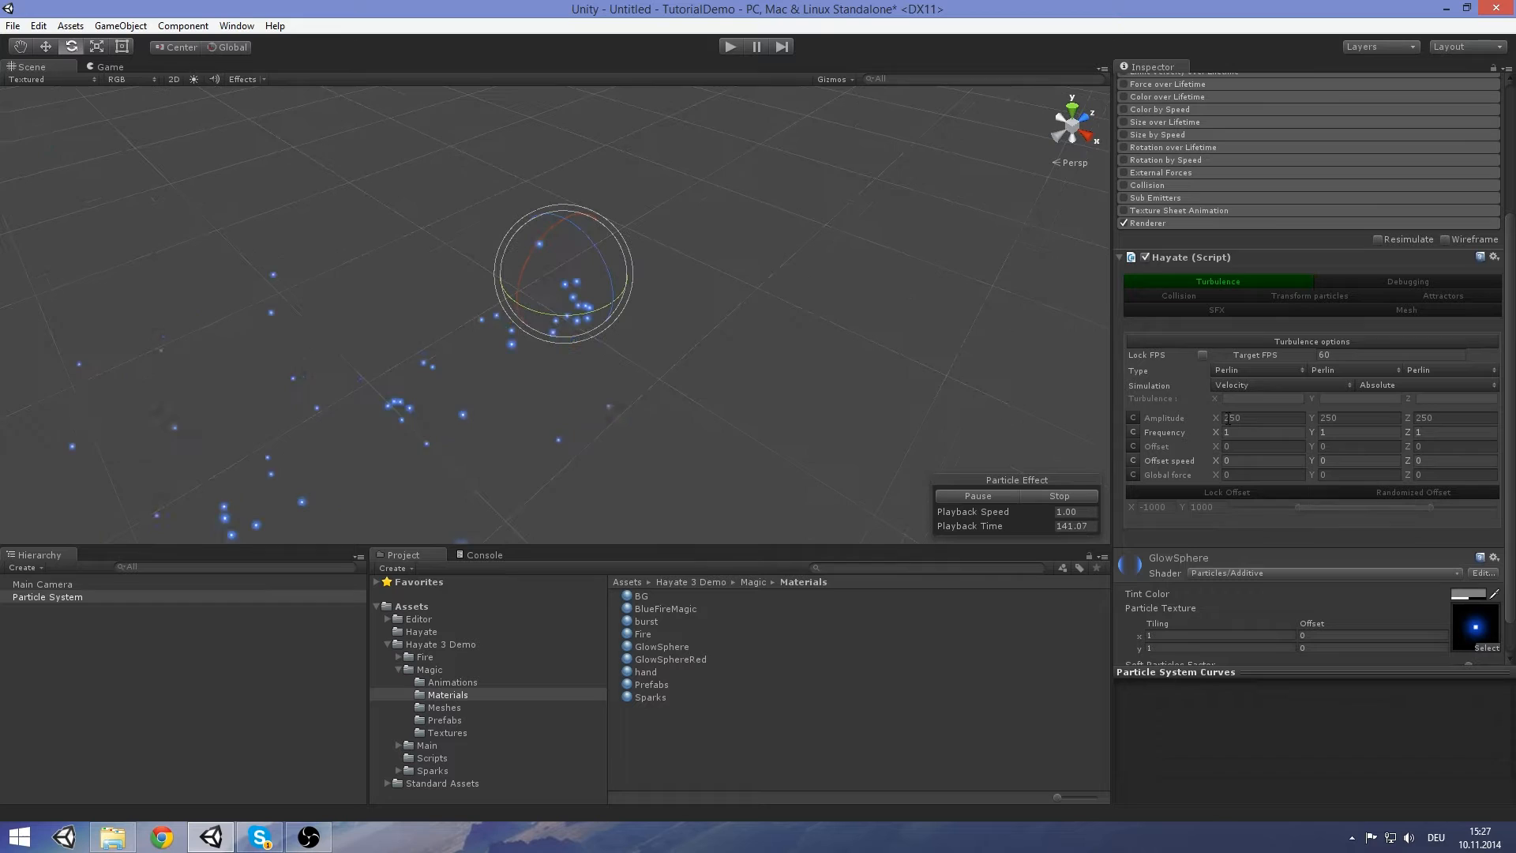
left_click(1396, 384)
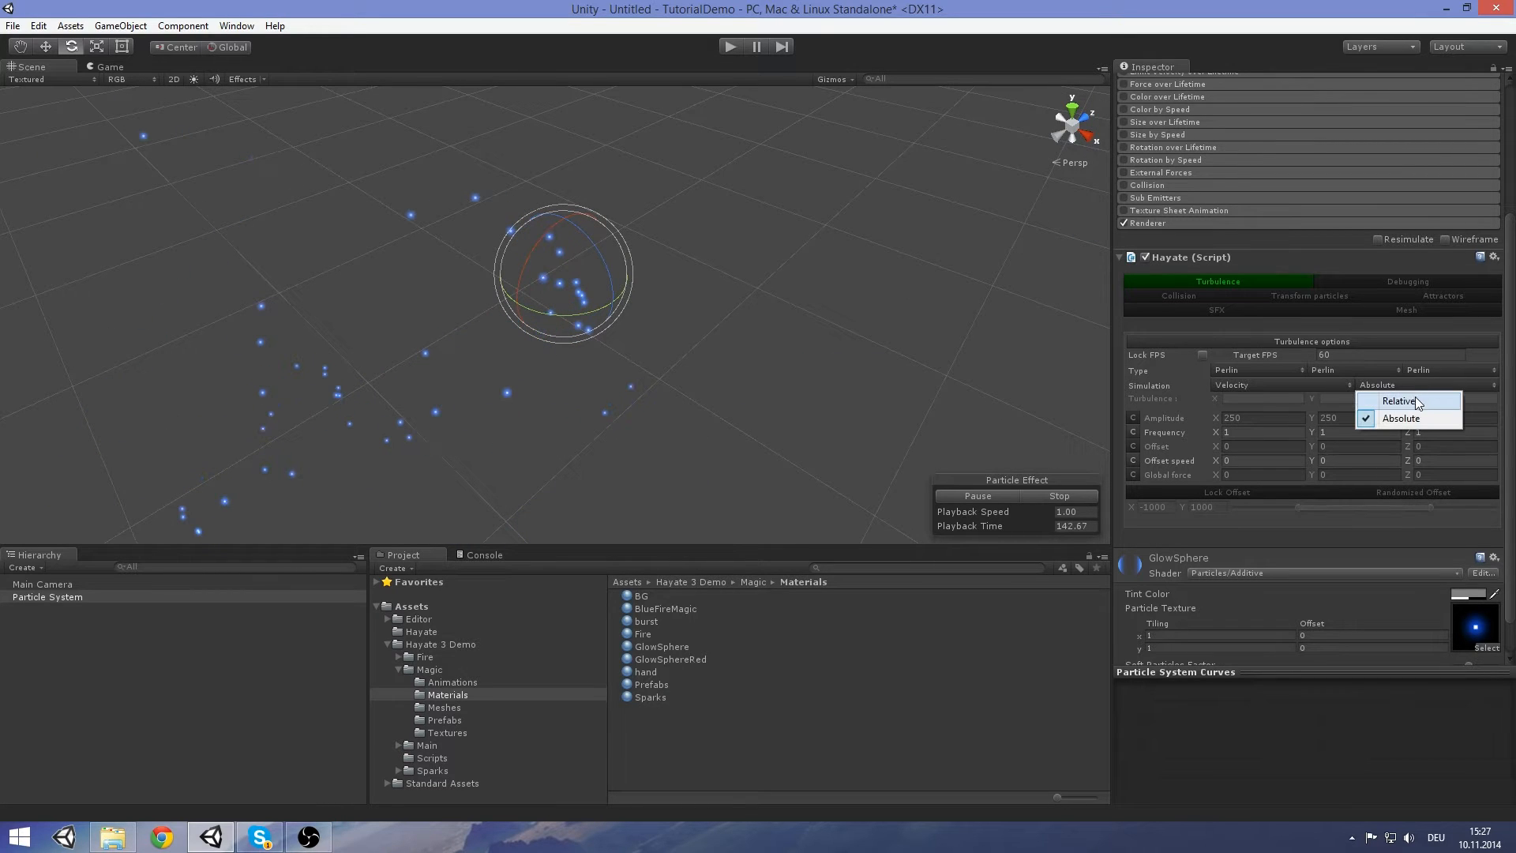
left_click(1280, 384)
left_click(1255, 401)
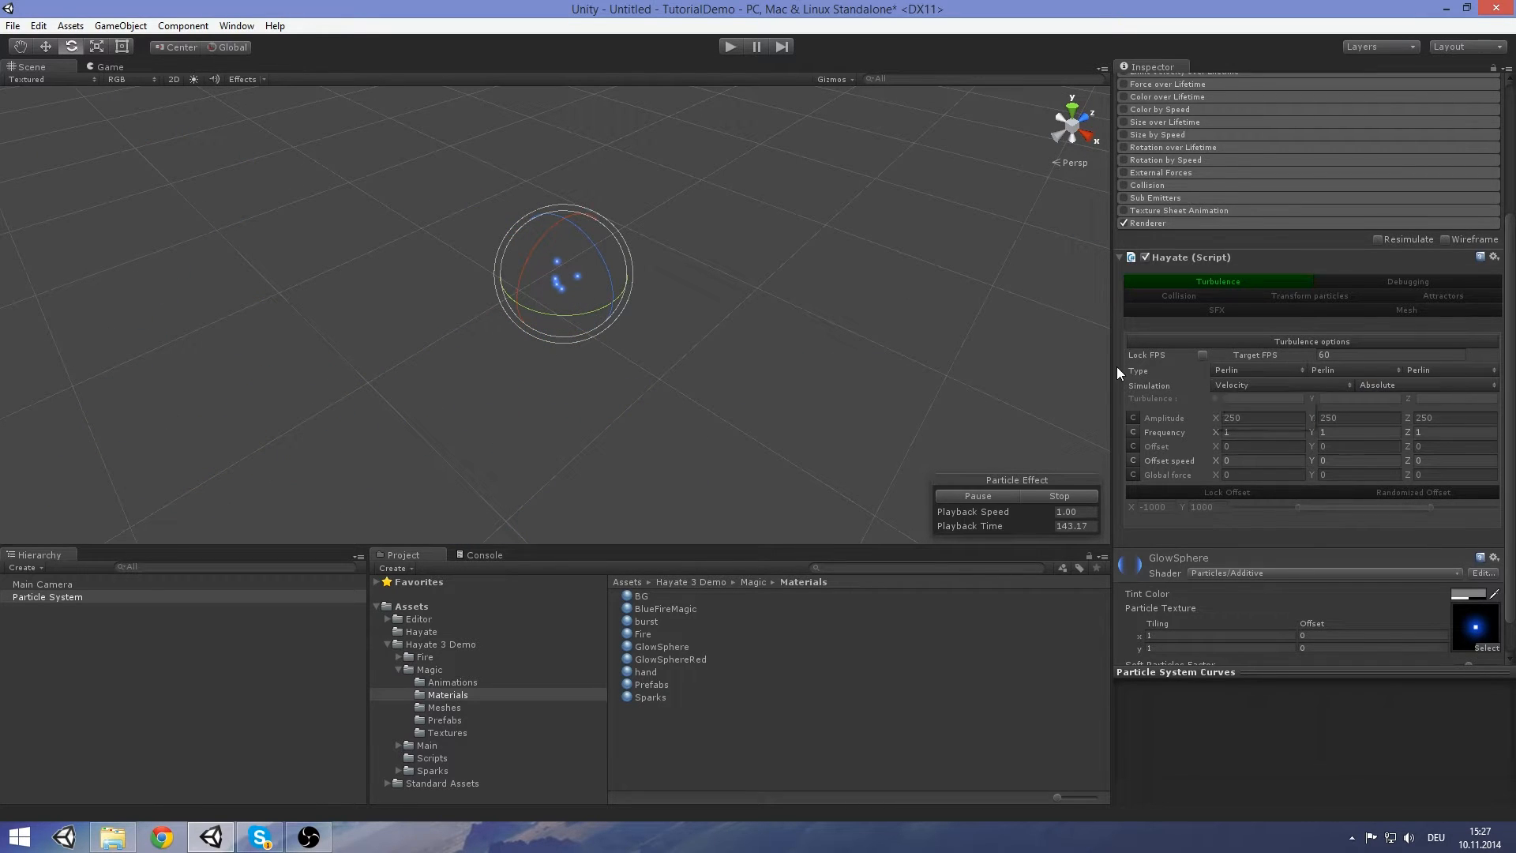
Try different Start Speed values in the particle system's main settings and set the speed back to 0
scroll(1221, 400, "up", 5)
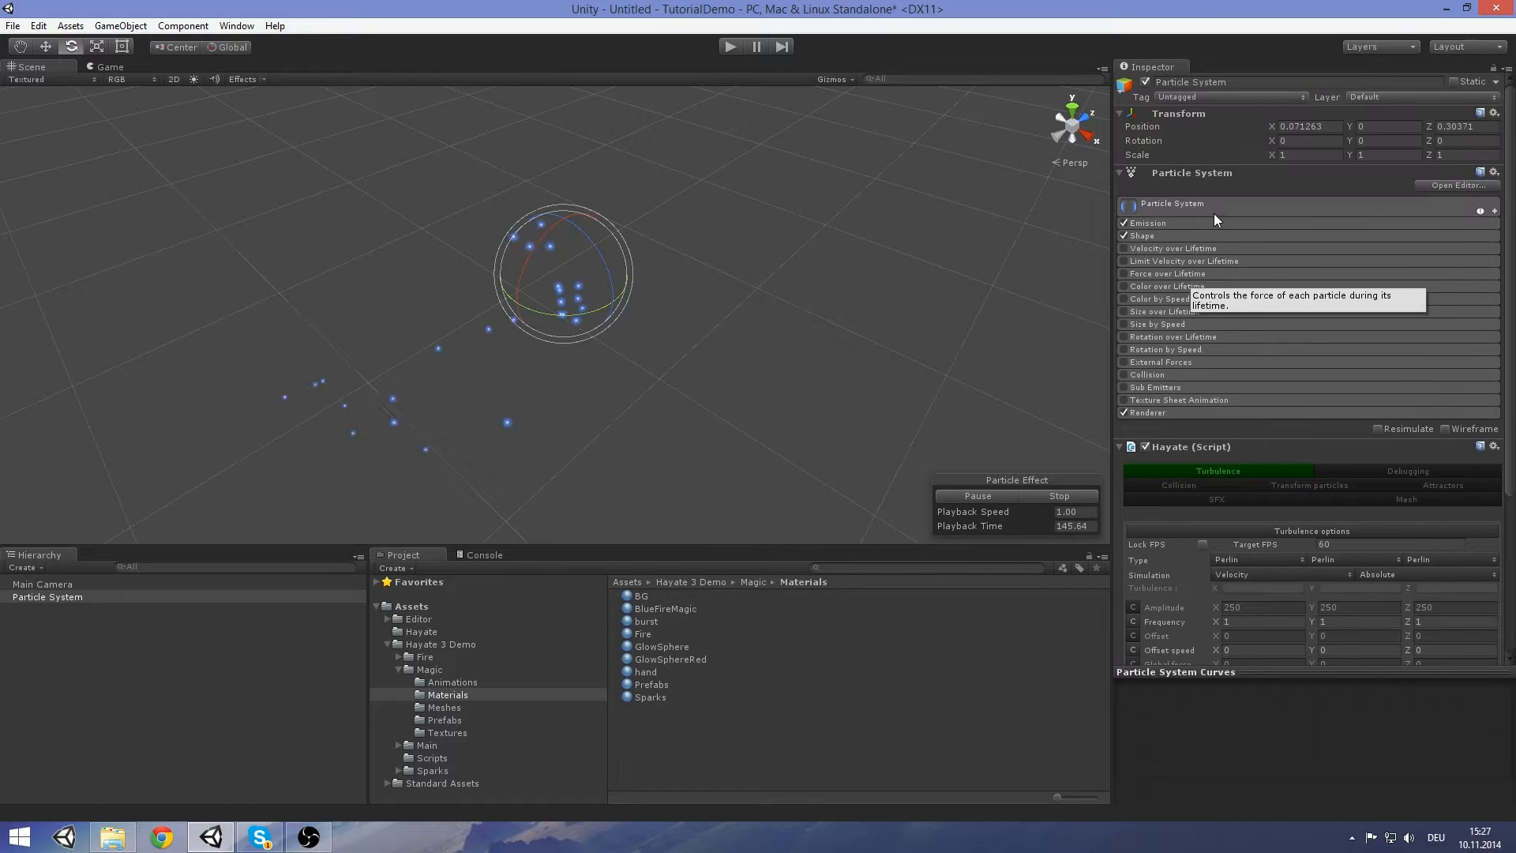
left_click(1215, 210)
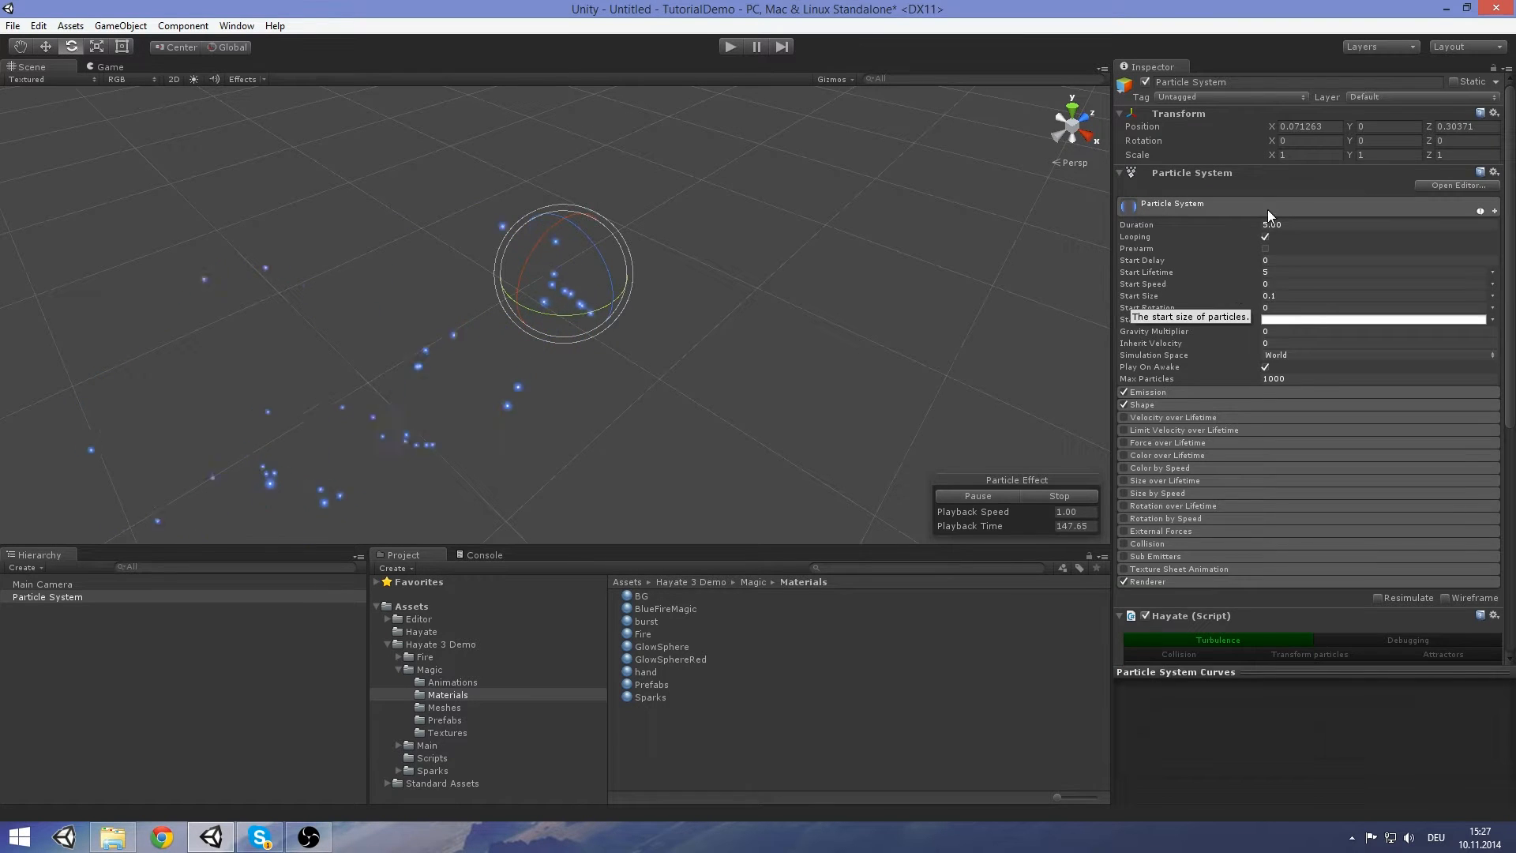
scroll(1375, 500, "down", 6)
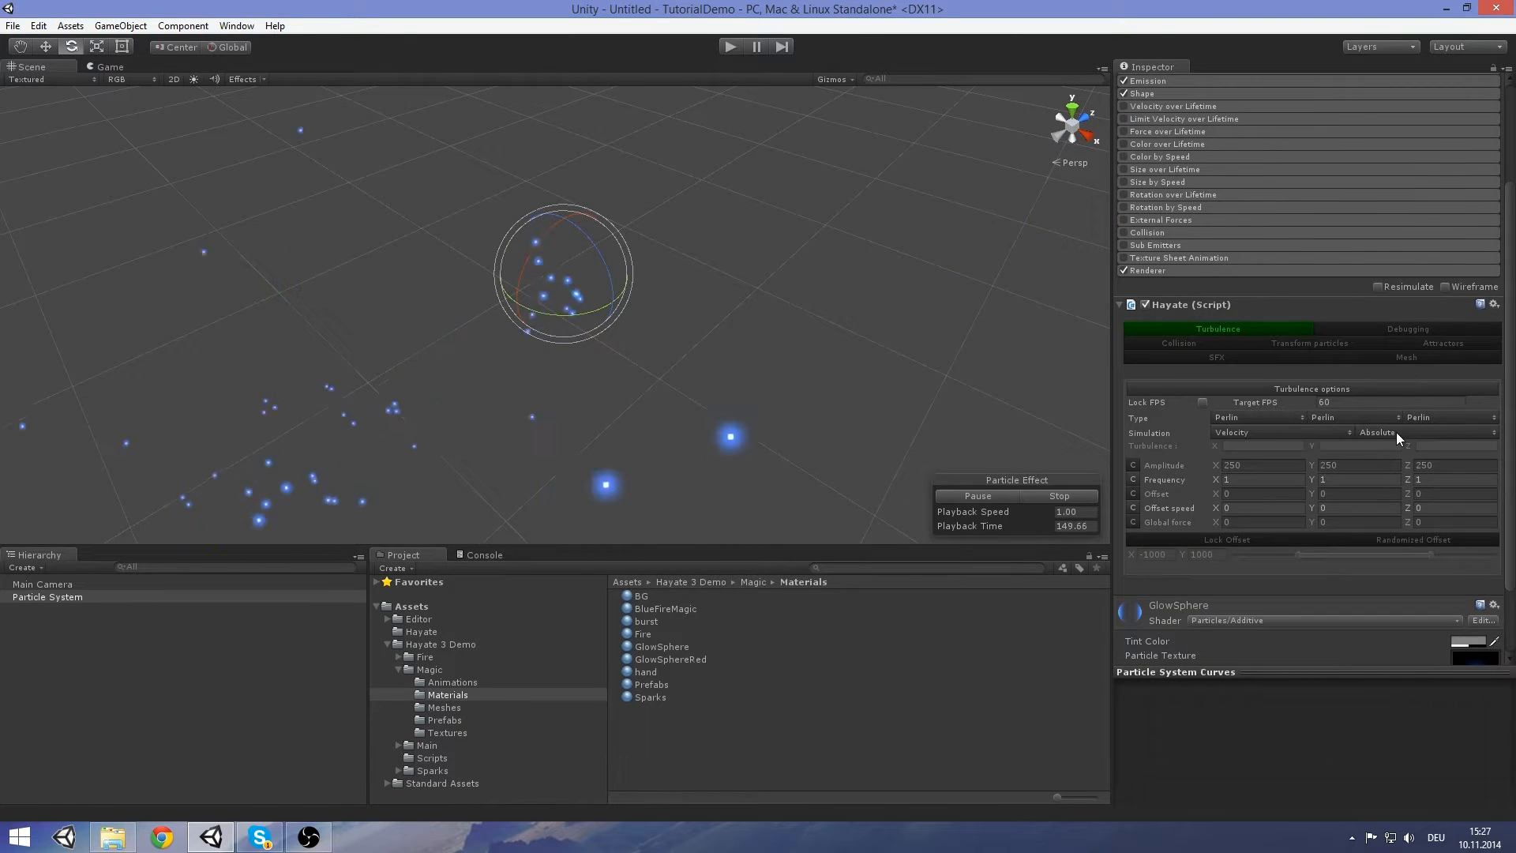
scroll(1333, 292, "up", 3)
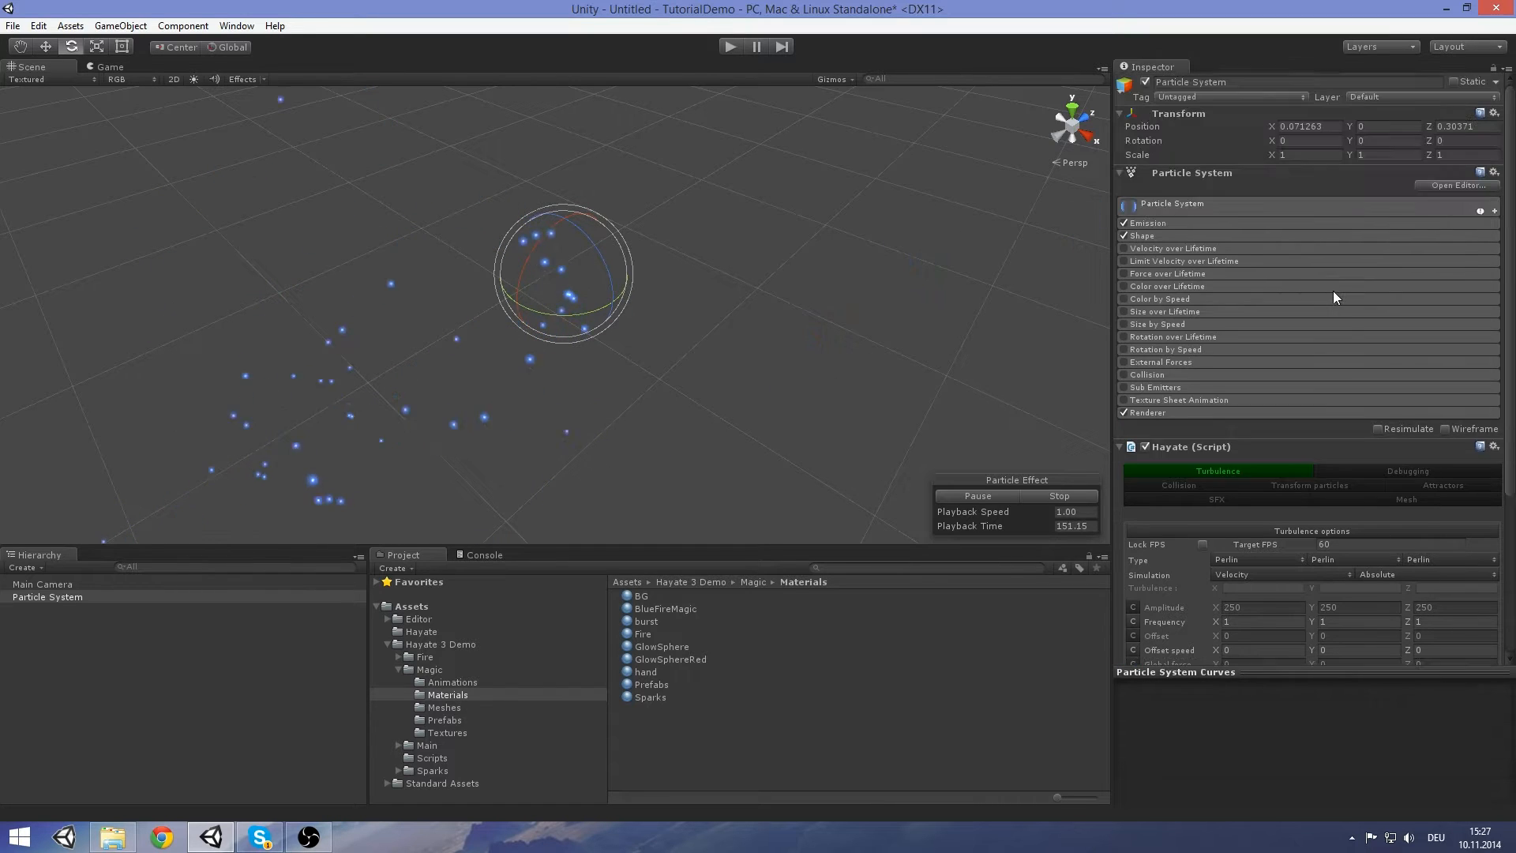
left_click(1263, 207)
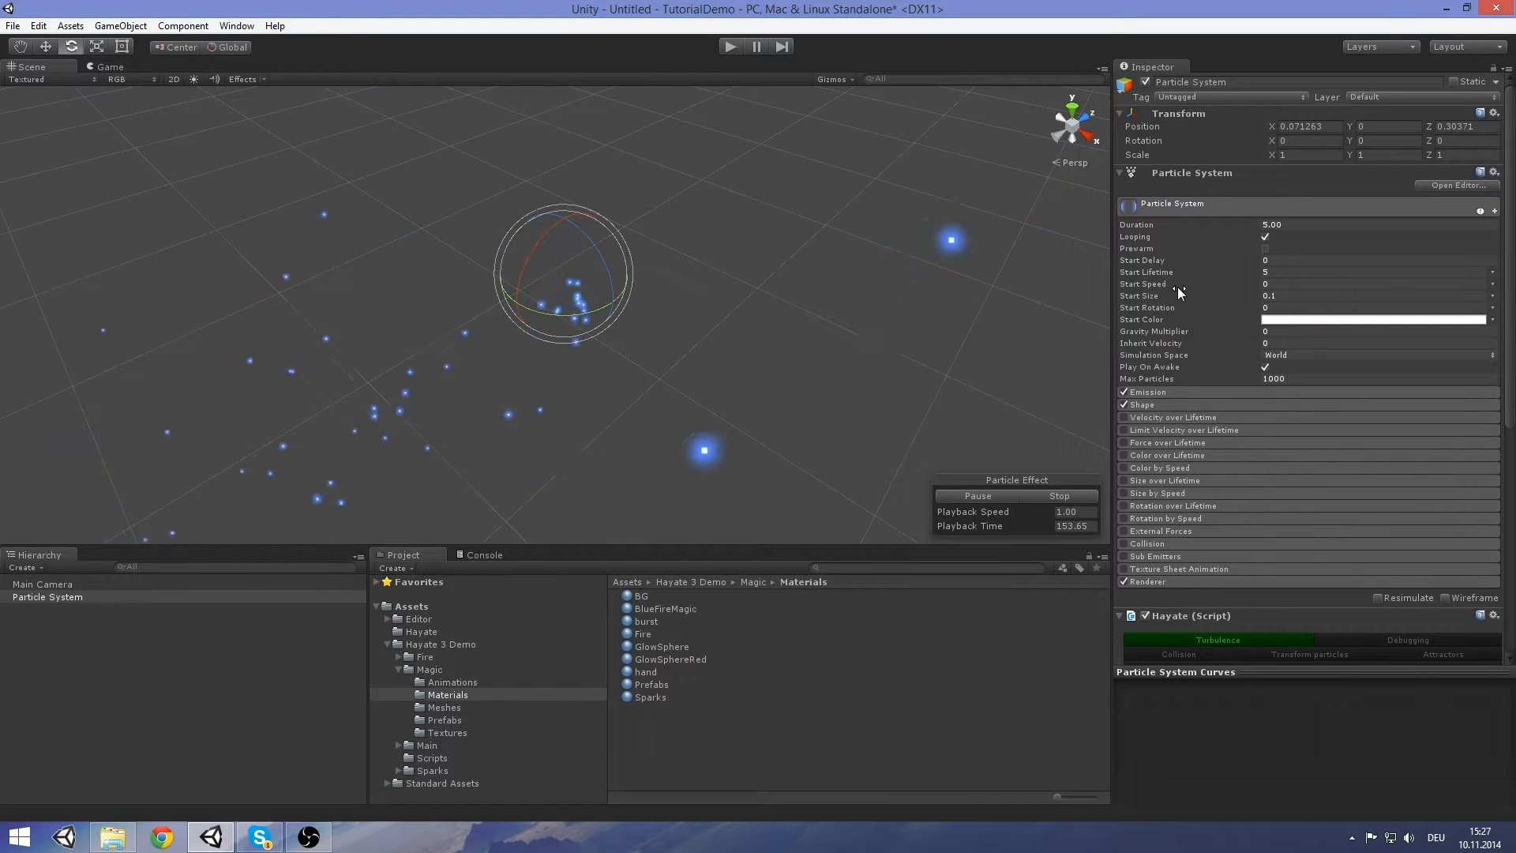
left_click_drag(1144, 286, 1286, 280)
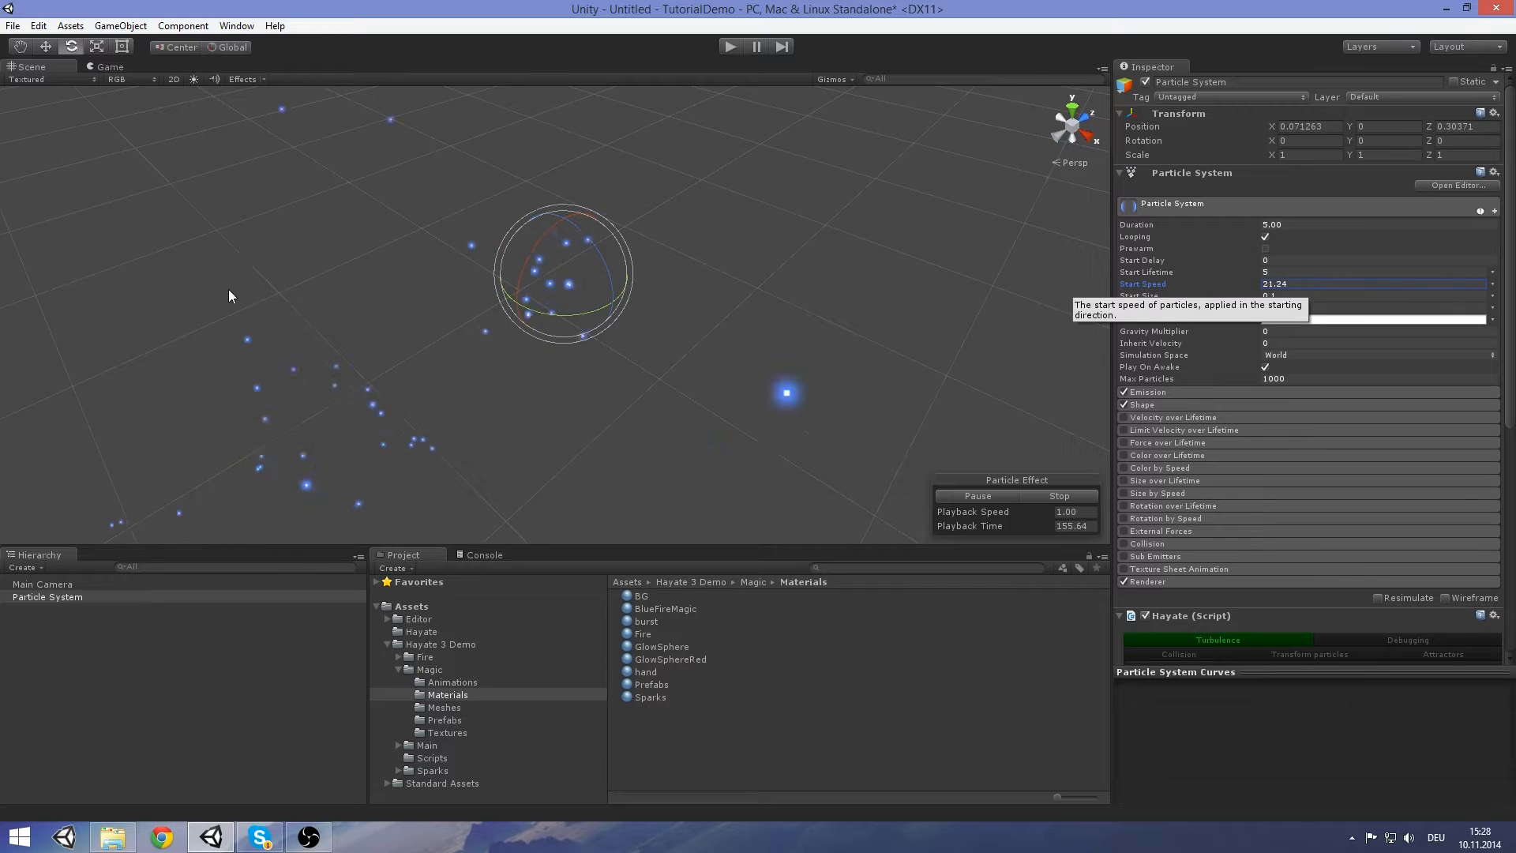
left_click_drag(229, 296, 248, 298)
left_click_drag(114, 291, 1480, 269)
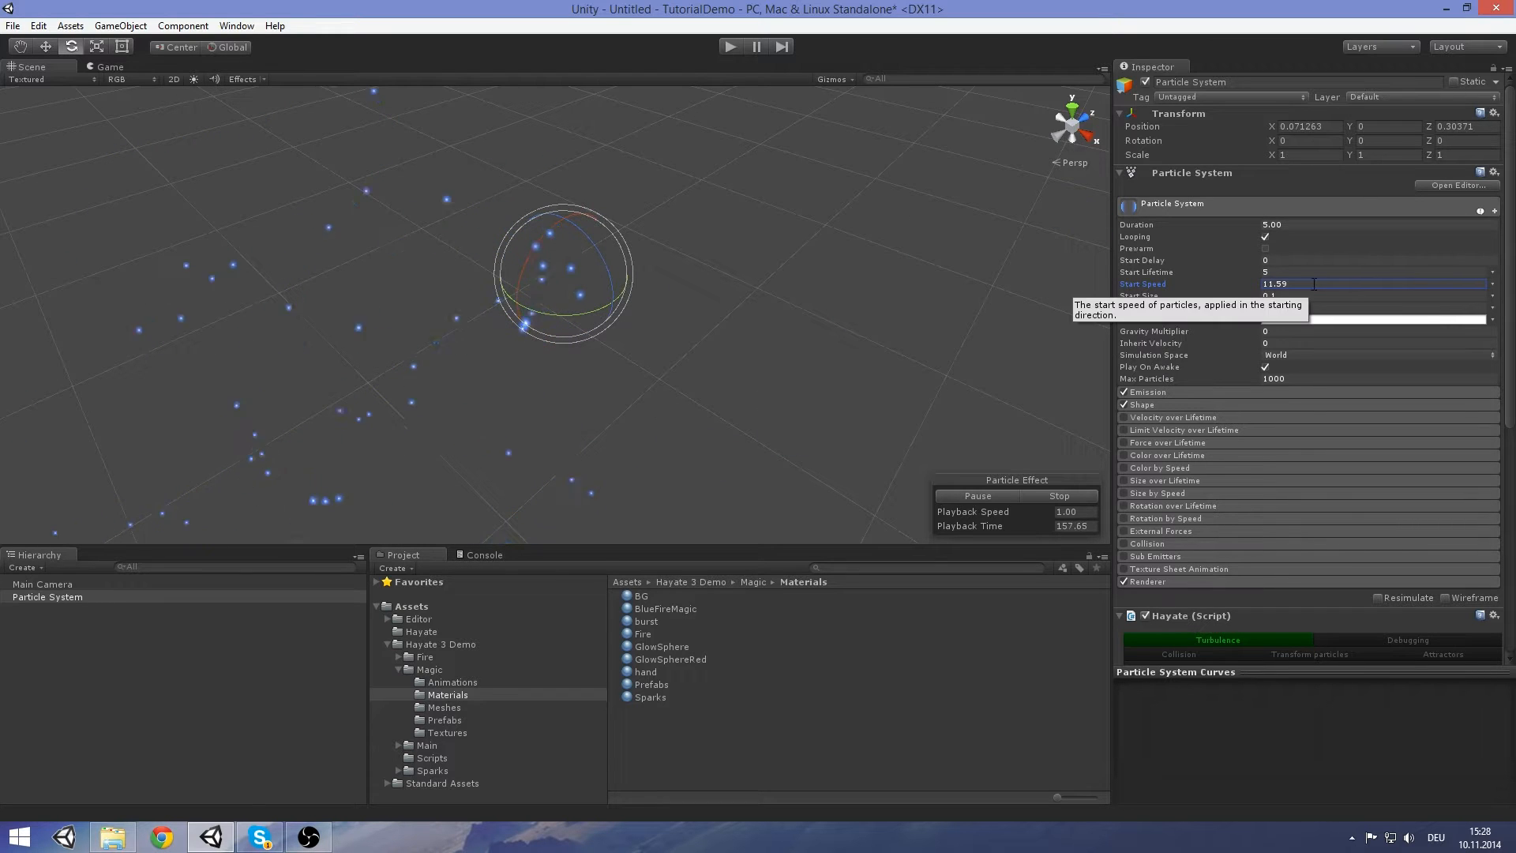
type("0")
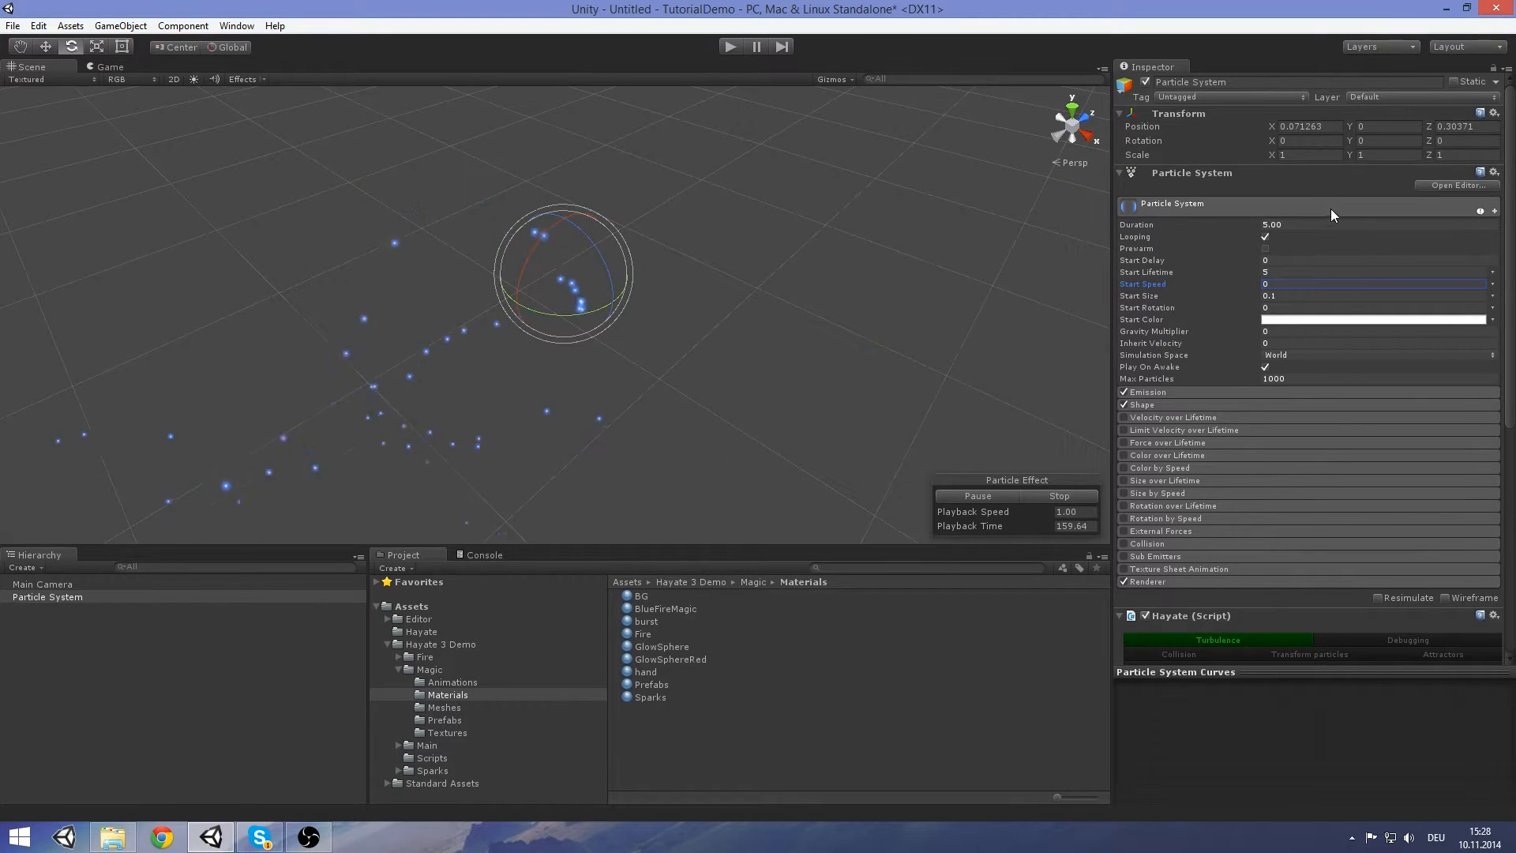
Turn on Hayate's Debugging option to draw the turbulence field and inspect it around the emitter
scroll(1361, 430, "down", 6)
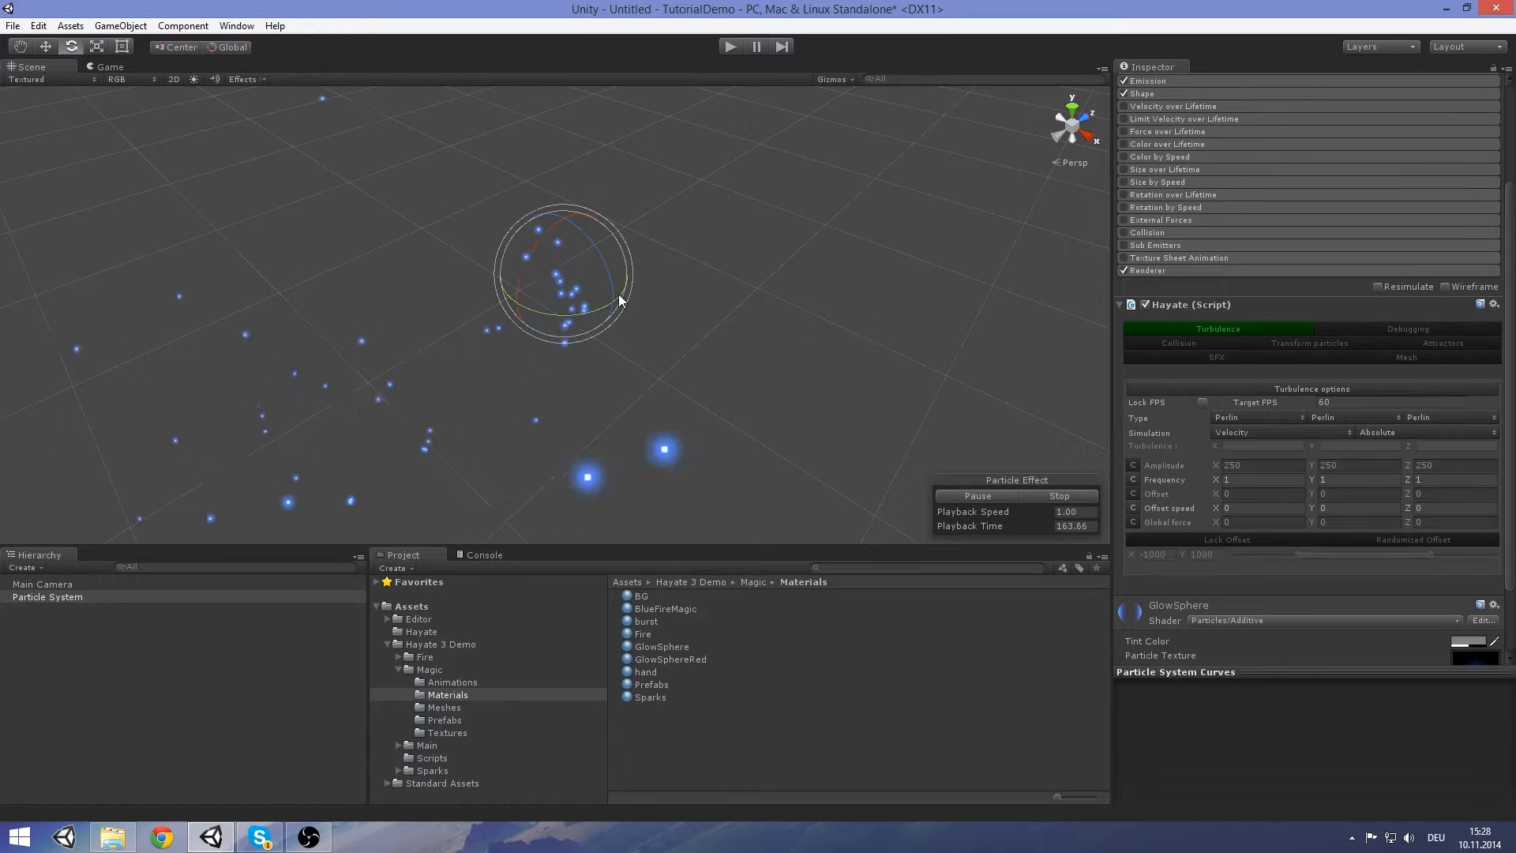
middle_click_drag(618, 294, 634, 282)
right_click_drag(771, 340, 742, 312)
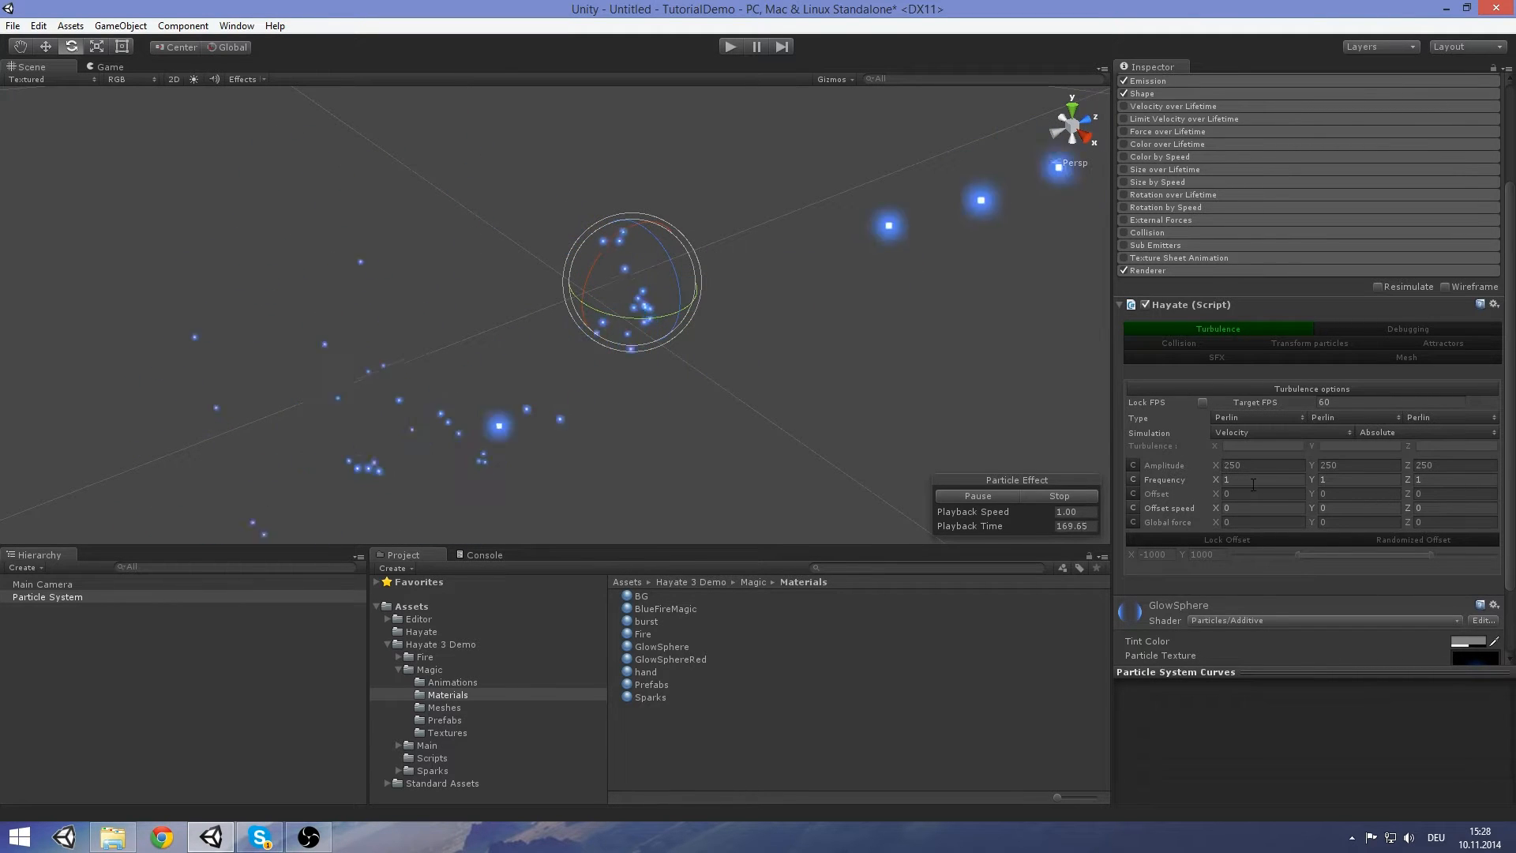
left_click(1375, 329)
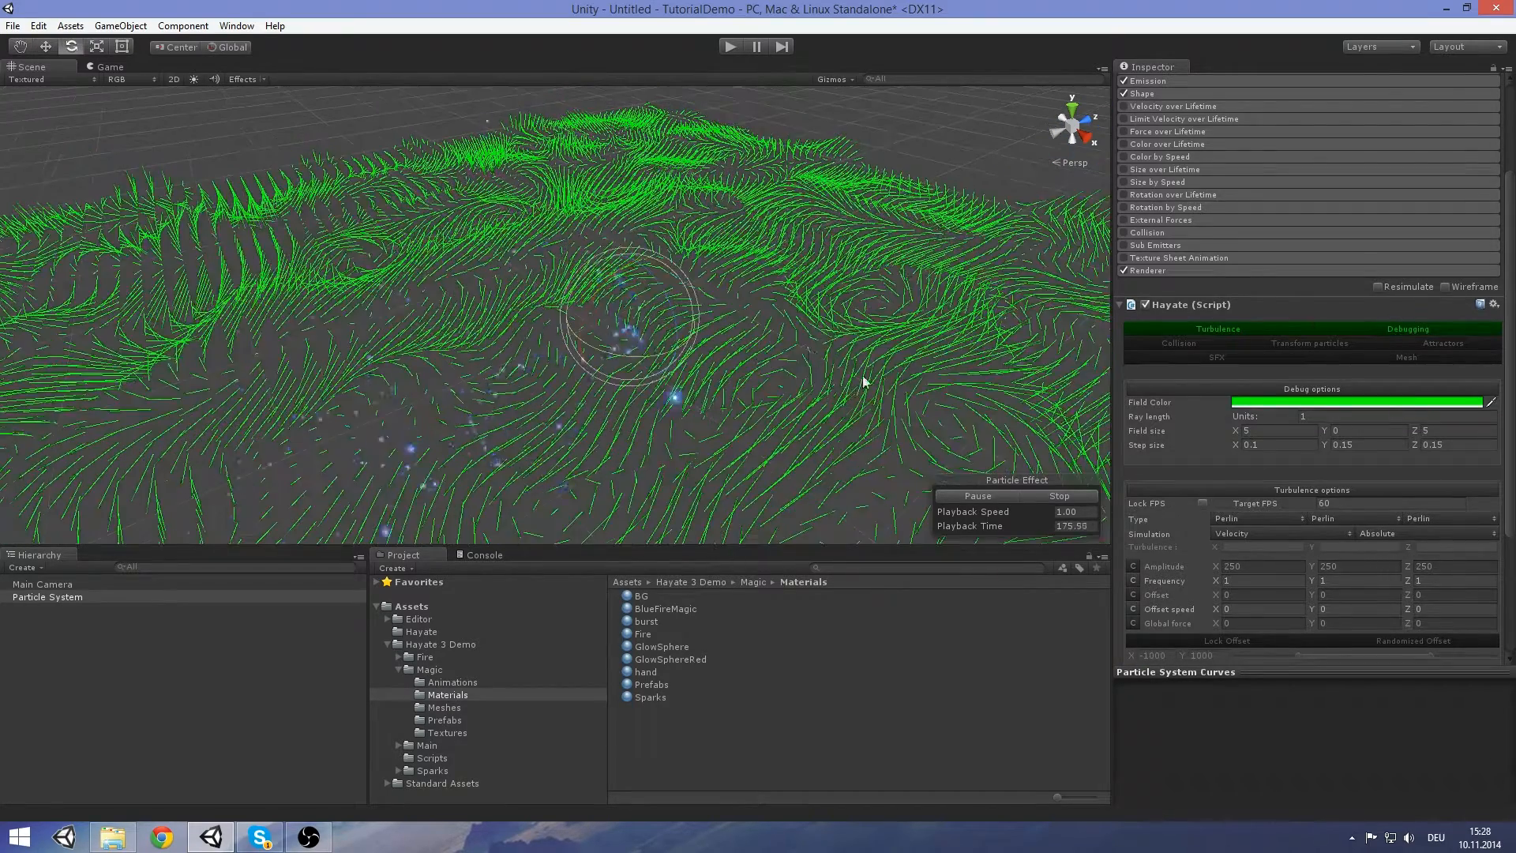
left_click_drag(691, 328, 764, 416, "alt")
scroll(759, 417, "down", 4)
middle_click_drag(756, 414, 765, 379)
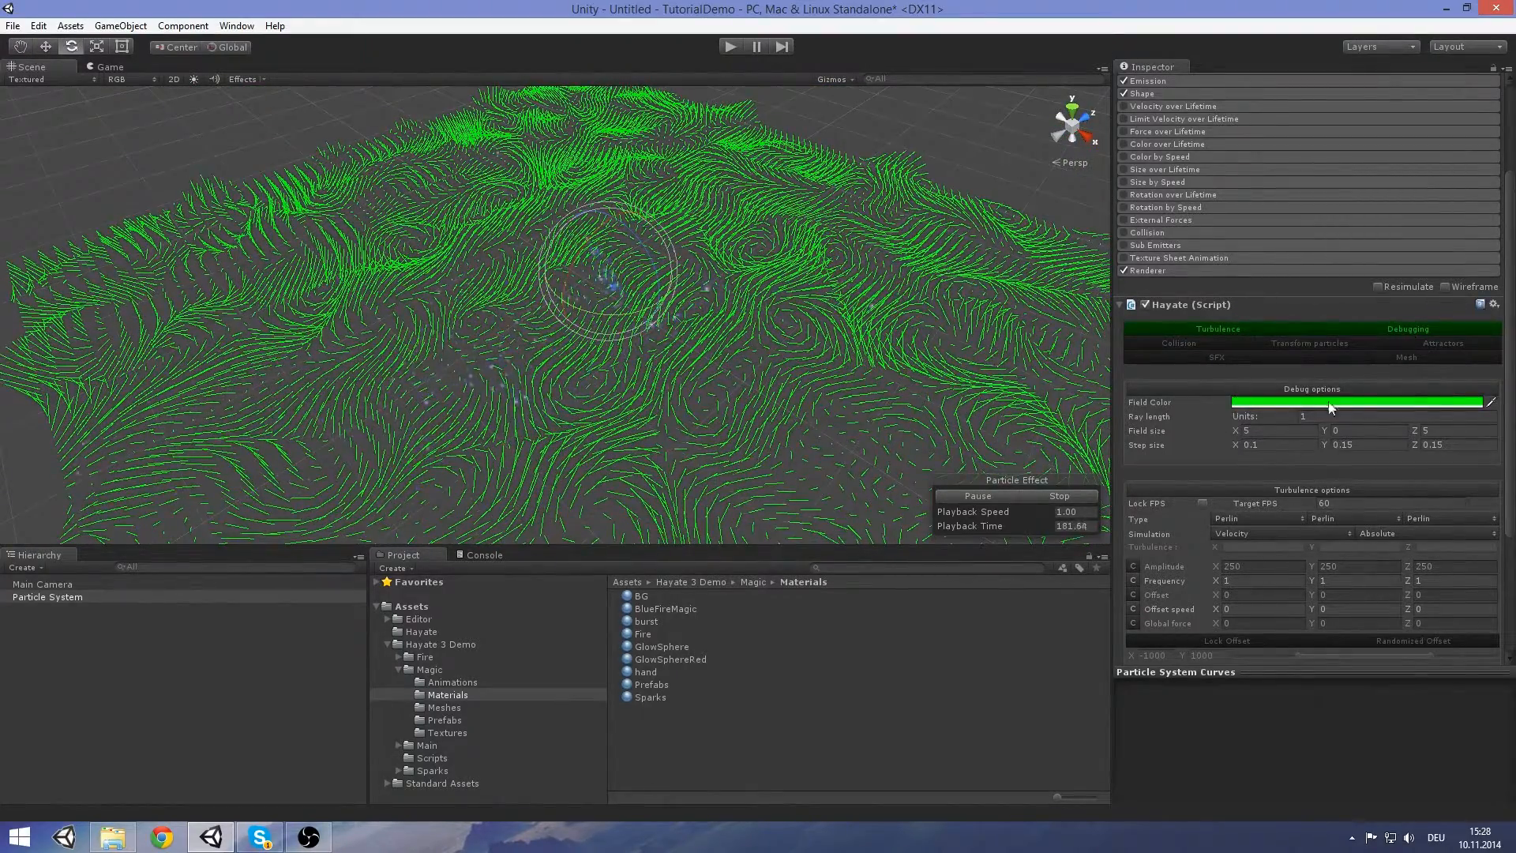
Try a Hayate turbulence Frequency of 2 on X, Y and Z and inspect the field from several angles
scroll(1279, 416, "down", 4)
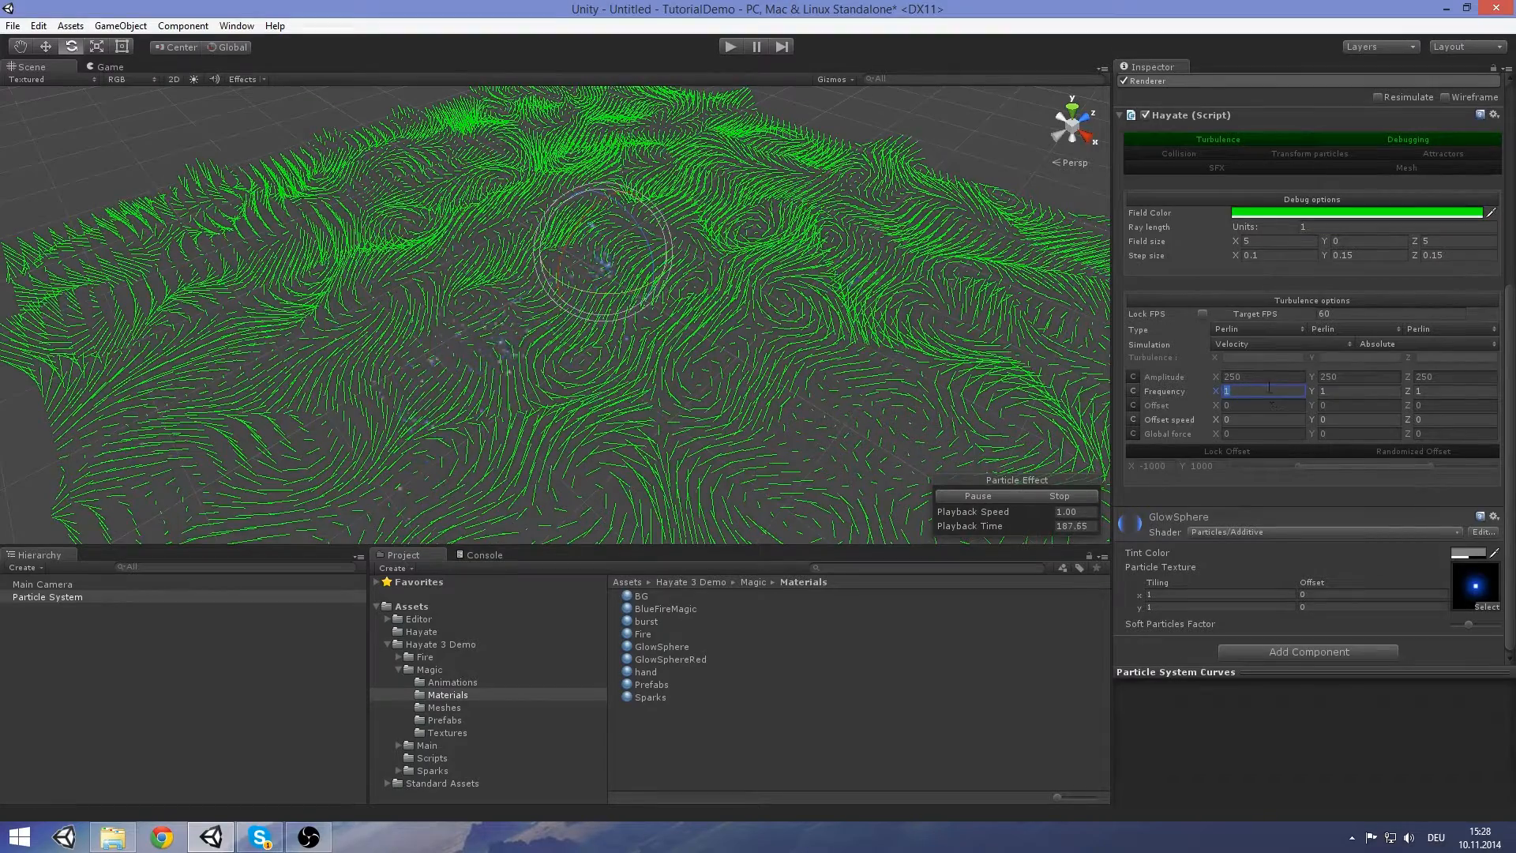
type("2")
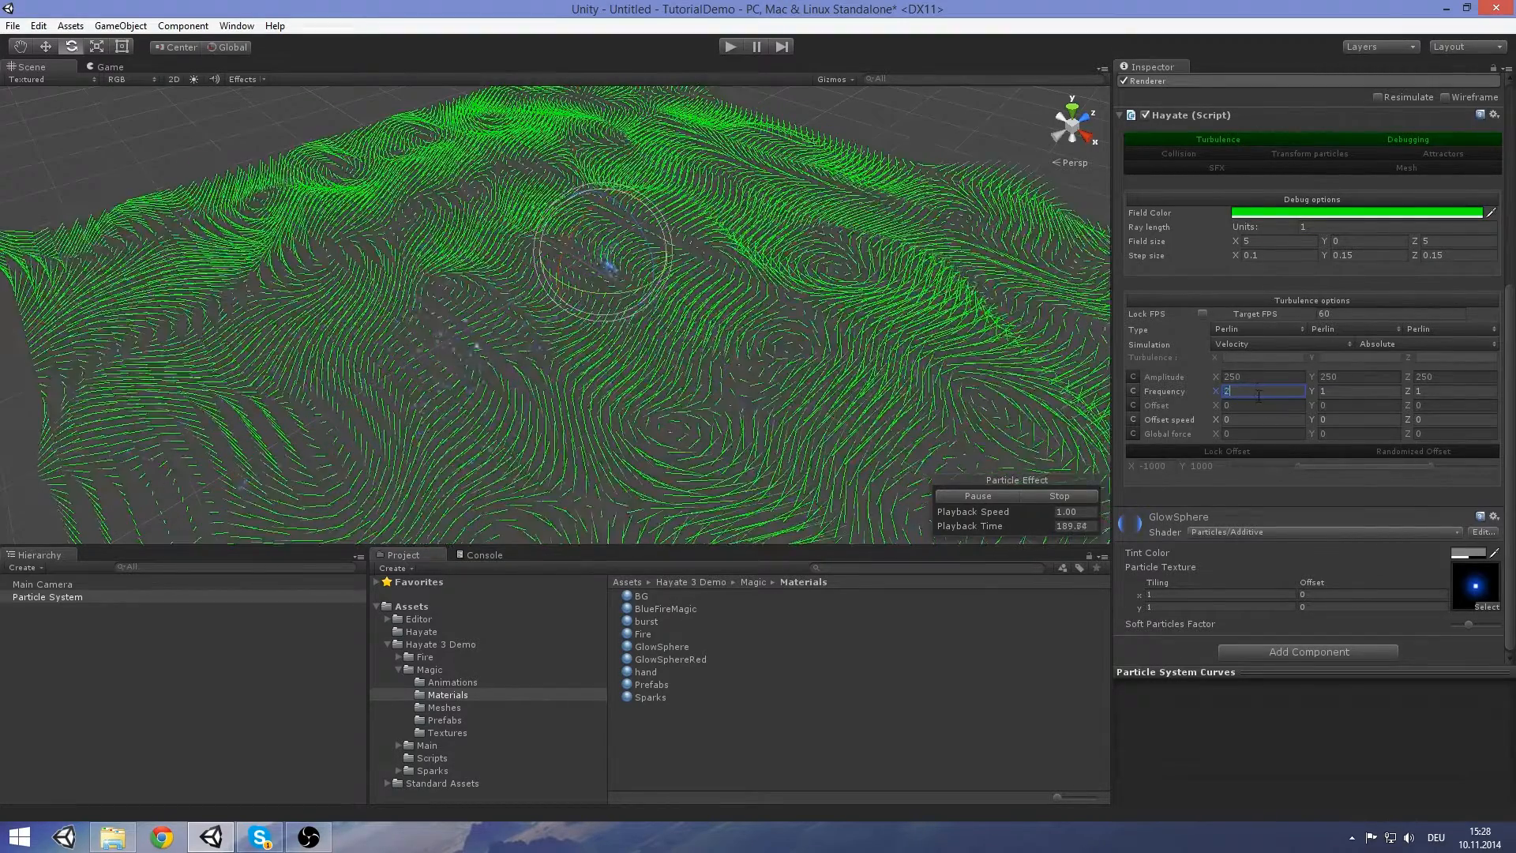
key("Tab")
key("Tab")
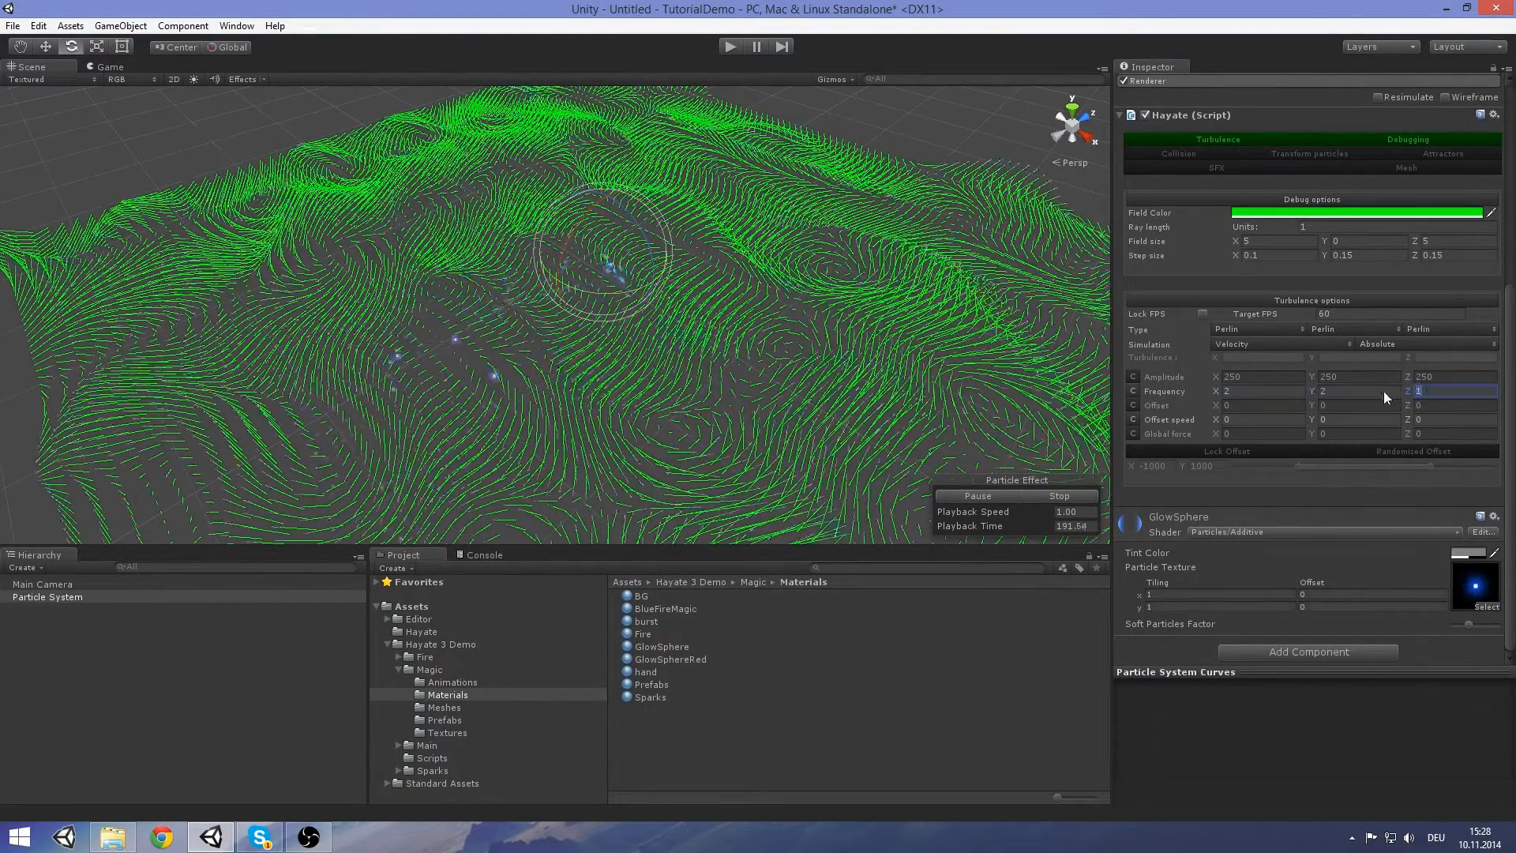
type("2")
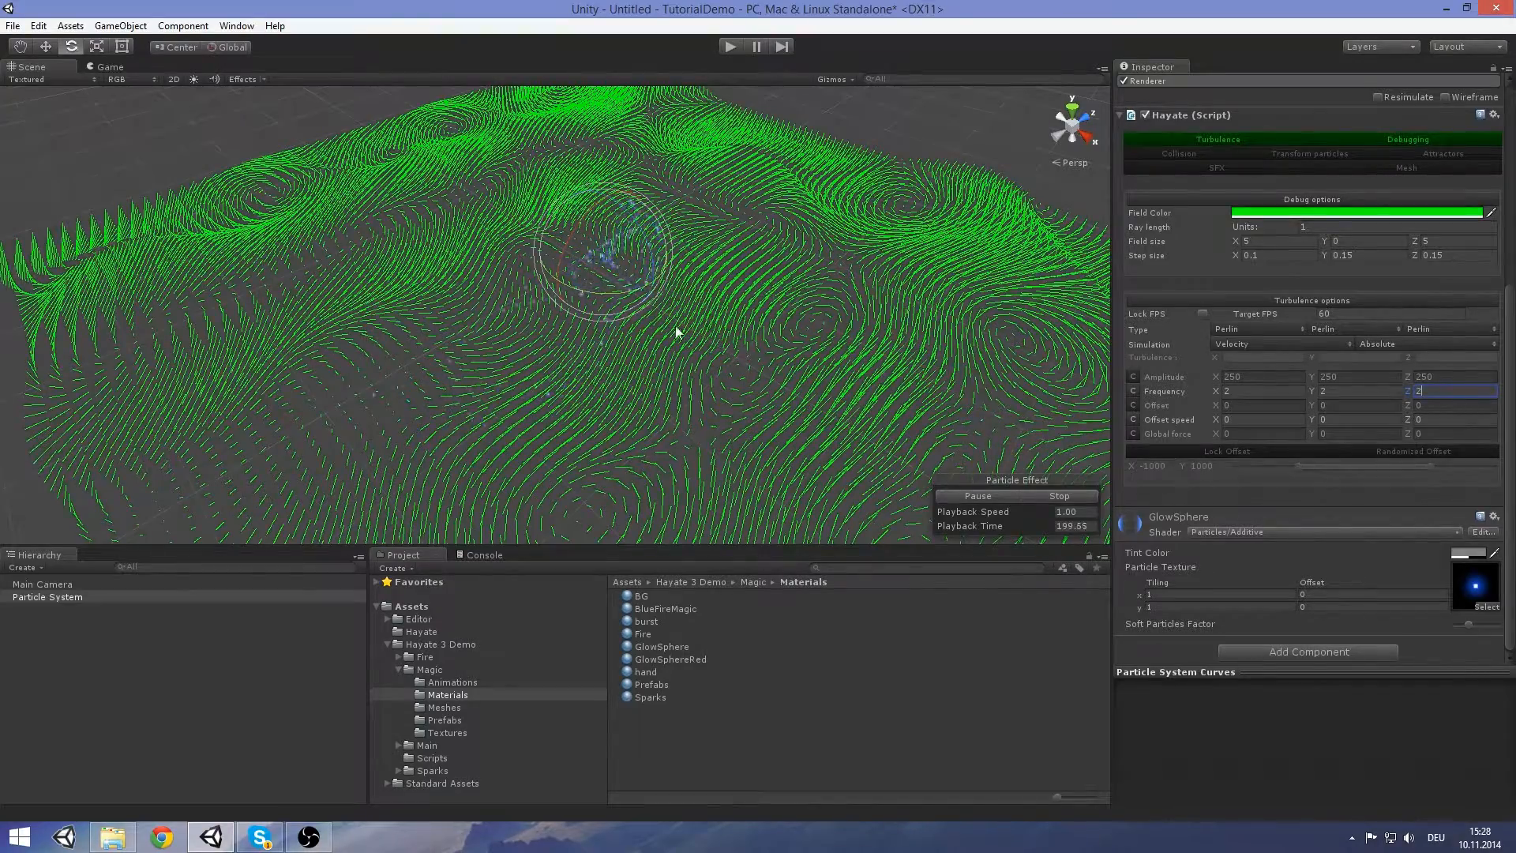
right_click_drag(794, 344, 695, 256)
middle_click_drag(852, 362, 730, 207)
right_click_drag(740, 321, 709, 279)
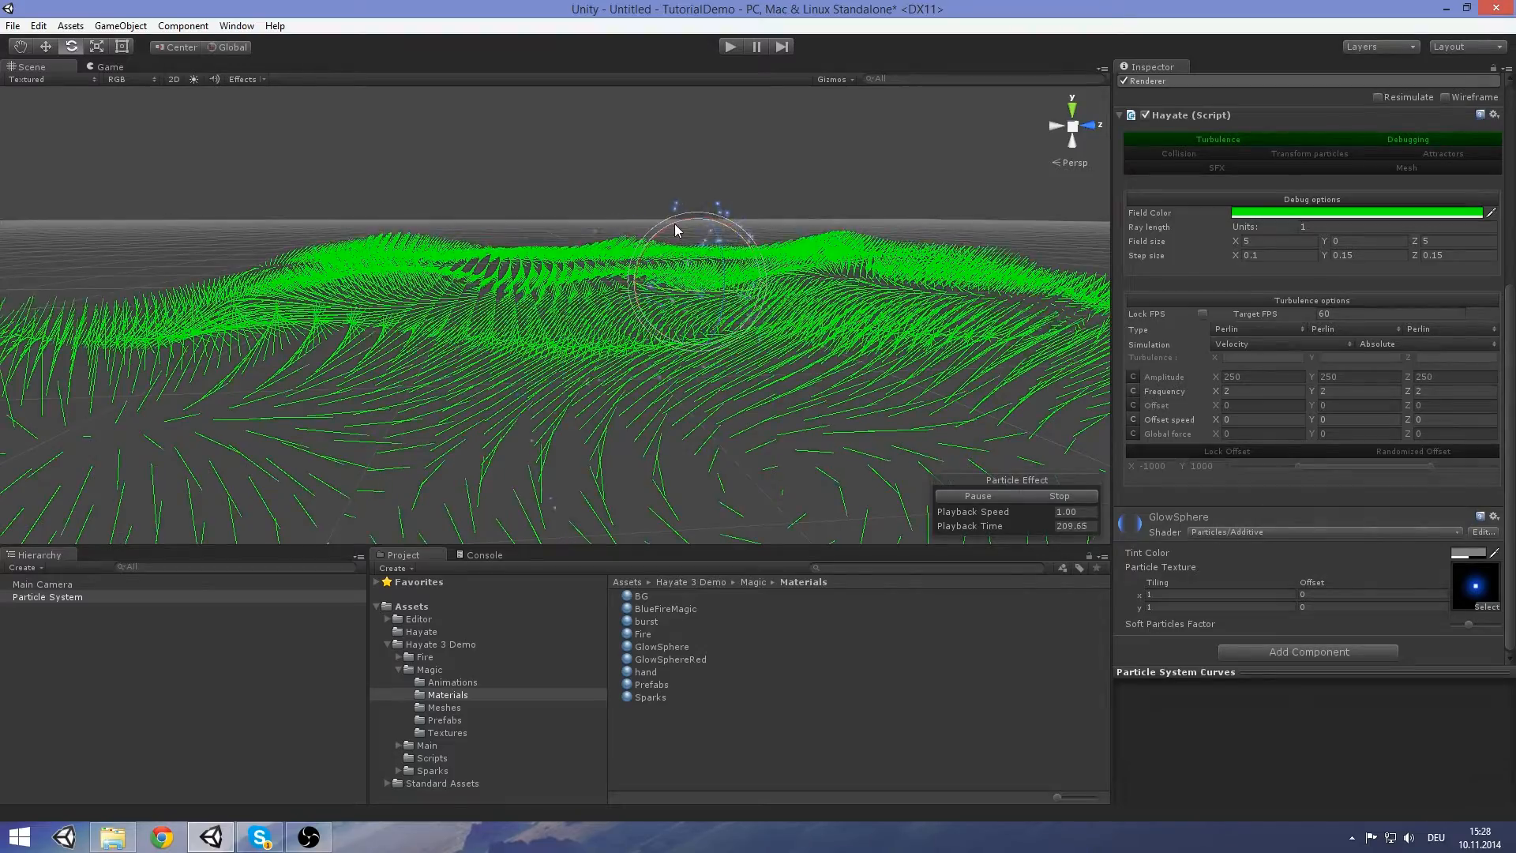
right_click_drag(667, 229, 662, 367)
scroll(663, 364, "up", 3)
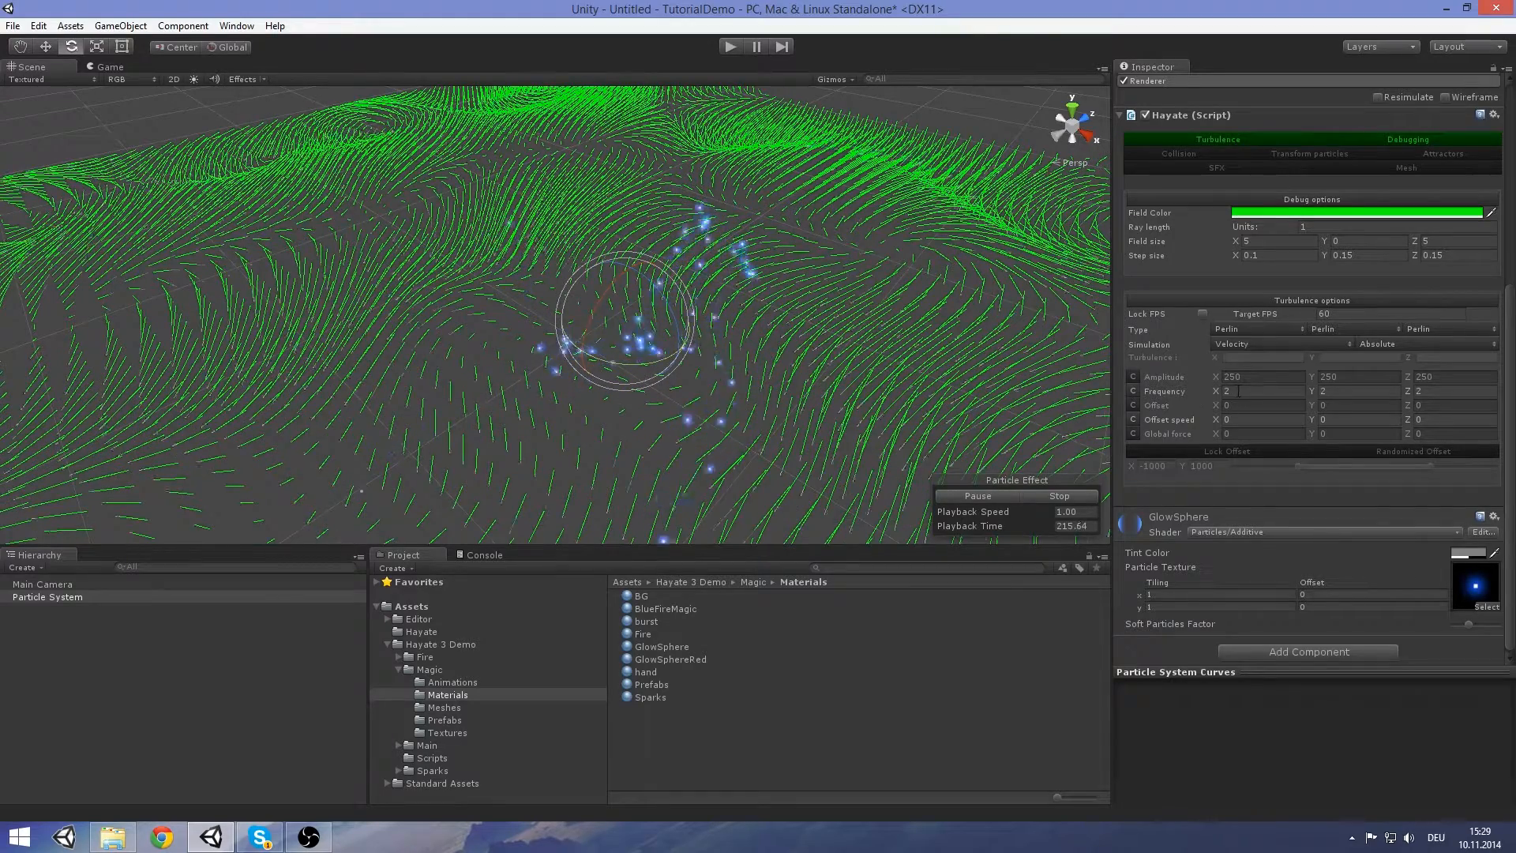
Try a Hayate turbulence Frequency of 0.5 on X, Y and Z
left_click(1216, 393)
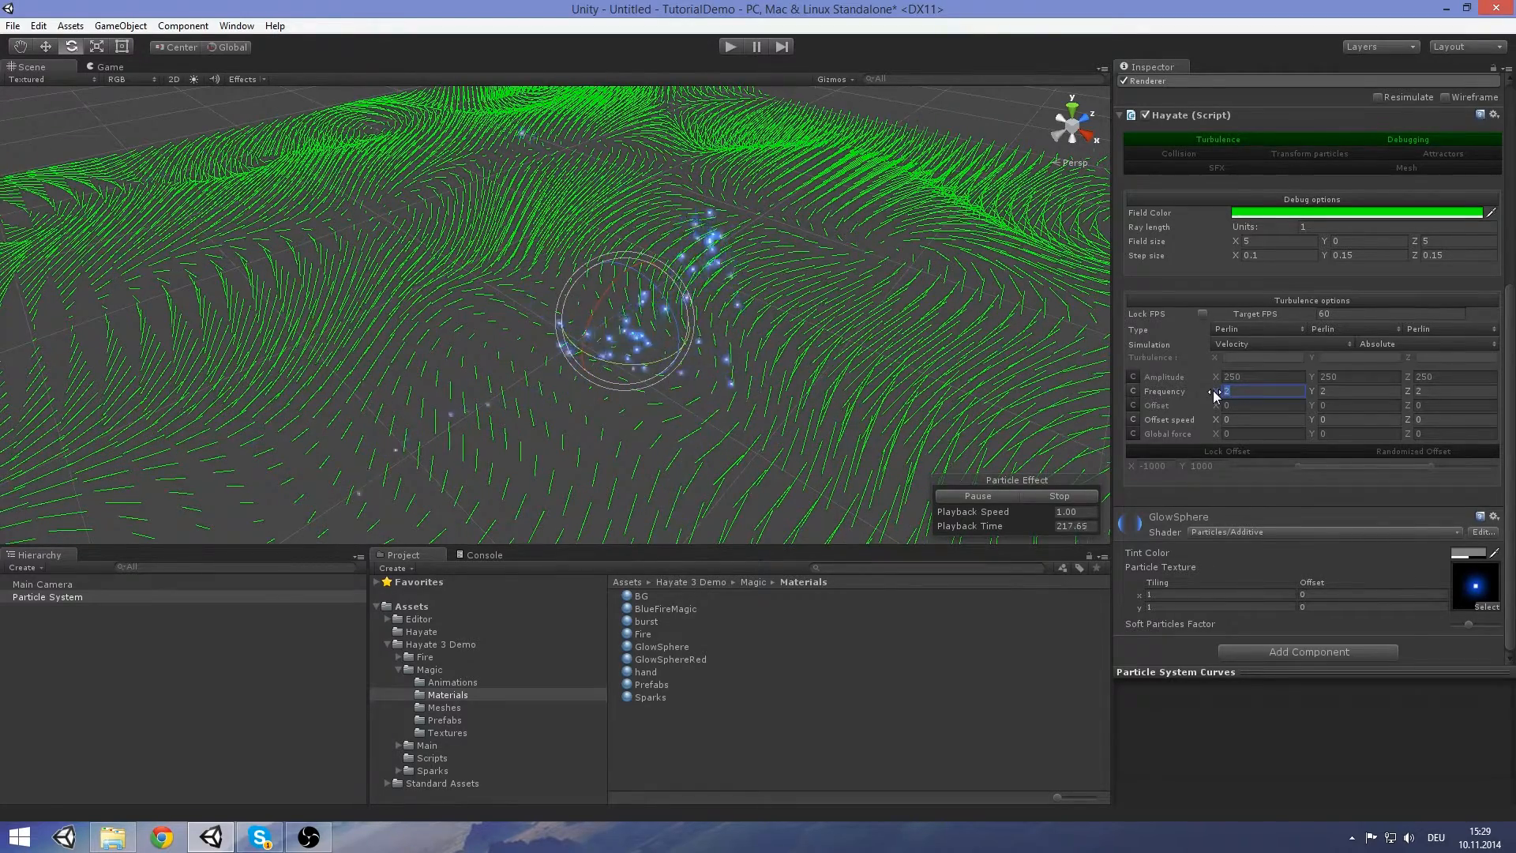
type("0.5")
left_click(1354, 390)
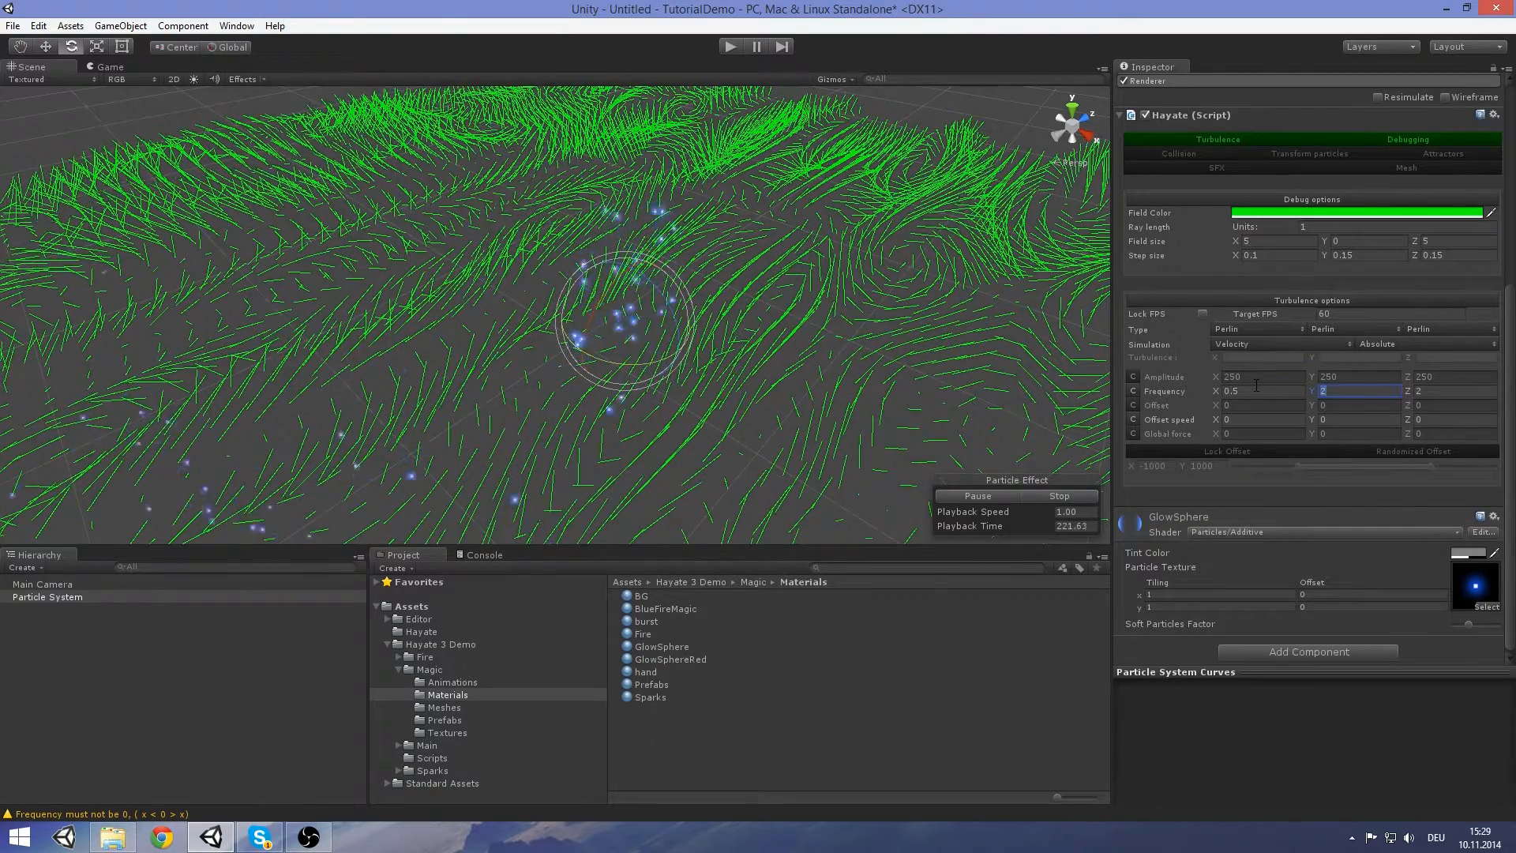
key("Tab")
type(",5")
key("Return")
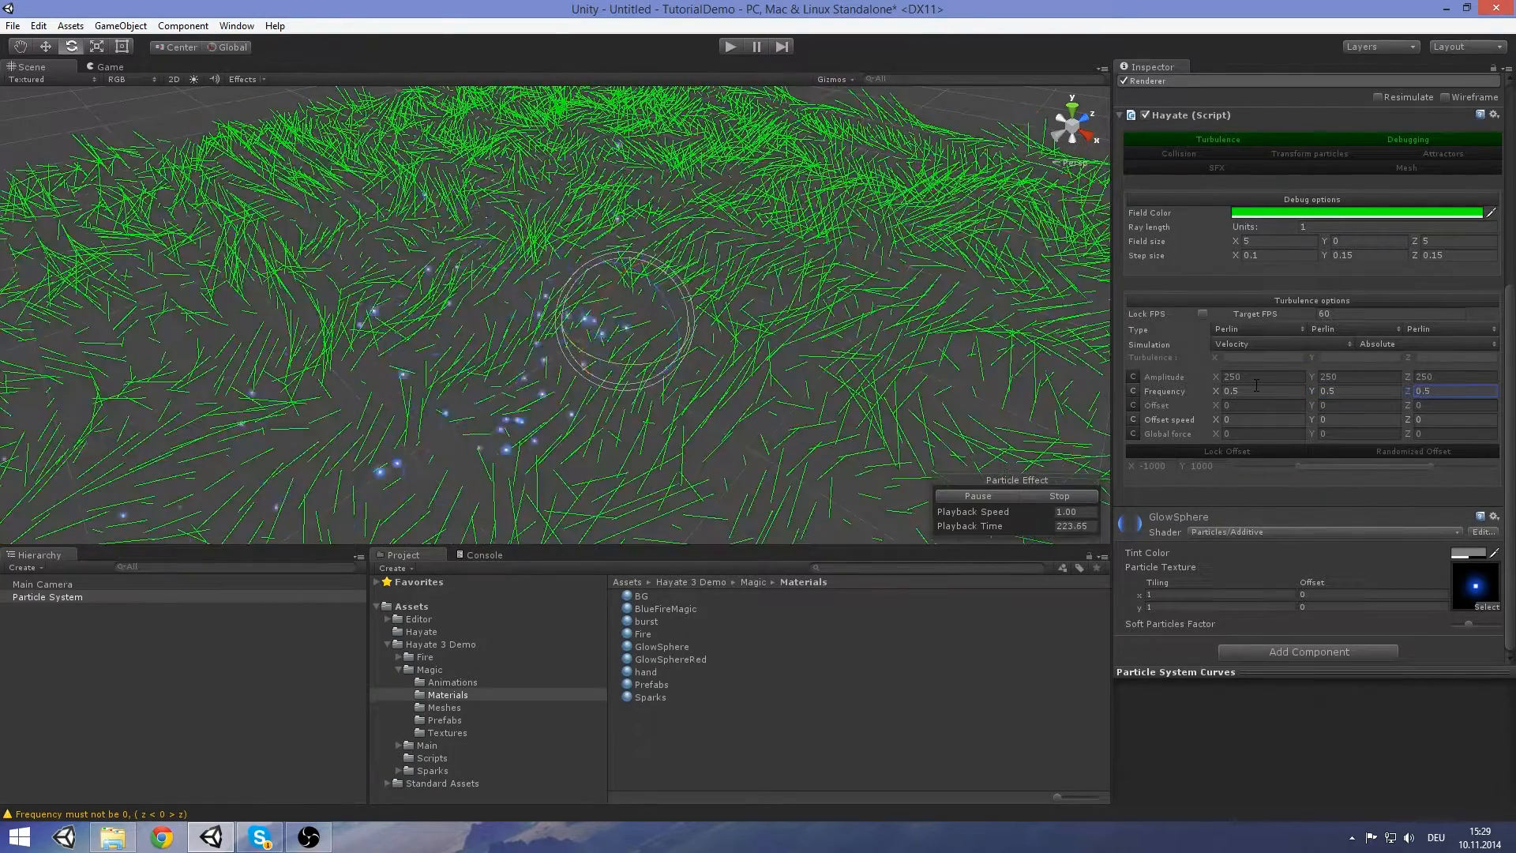
Set the debug field's Ray length to 0.5 units and view the whole field
scroll(1330, 325, "up", 2)
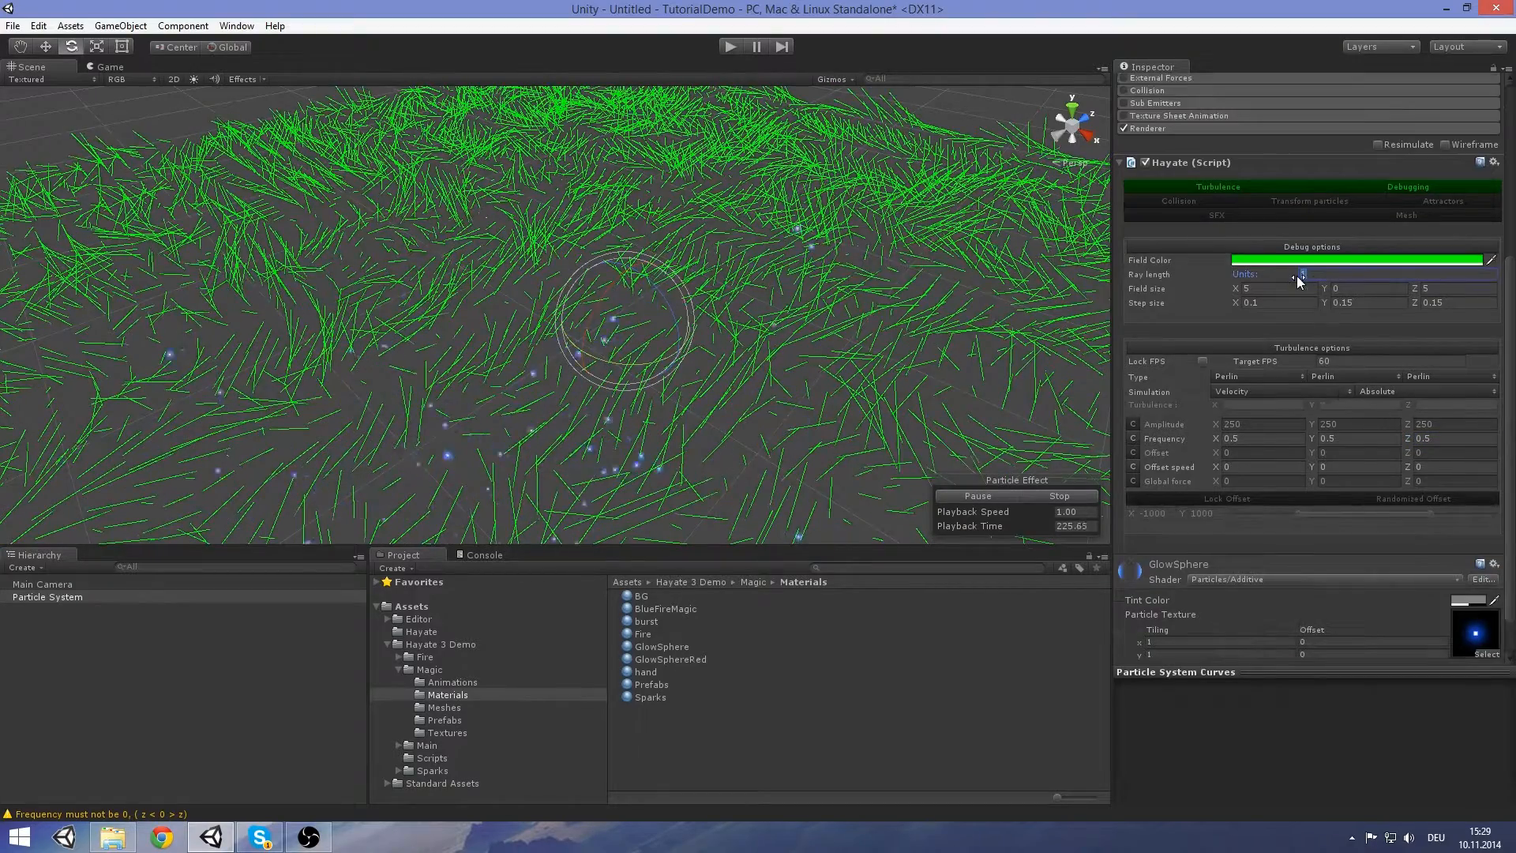
type("0.5")
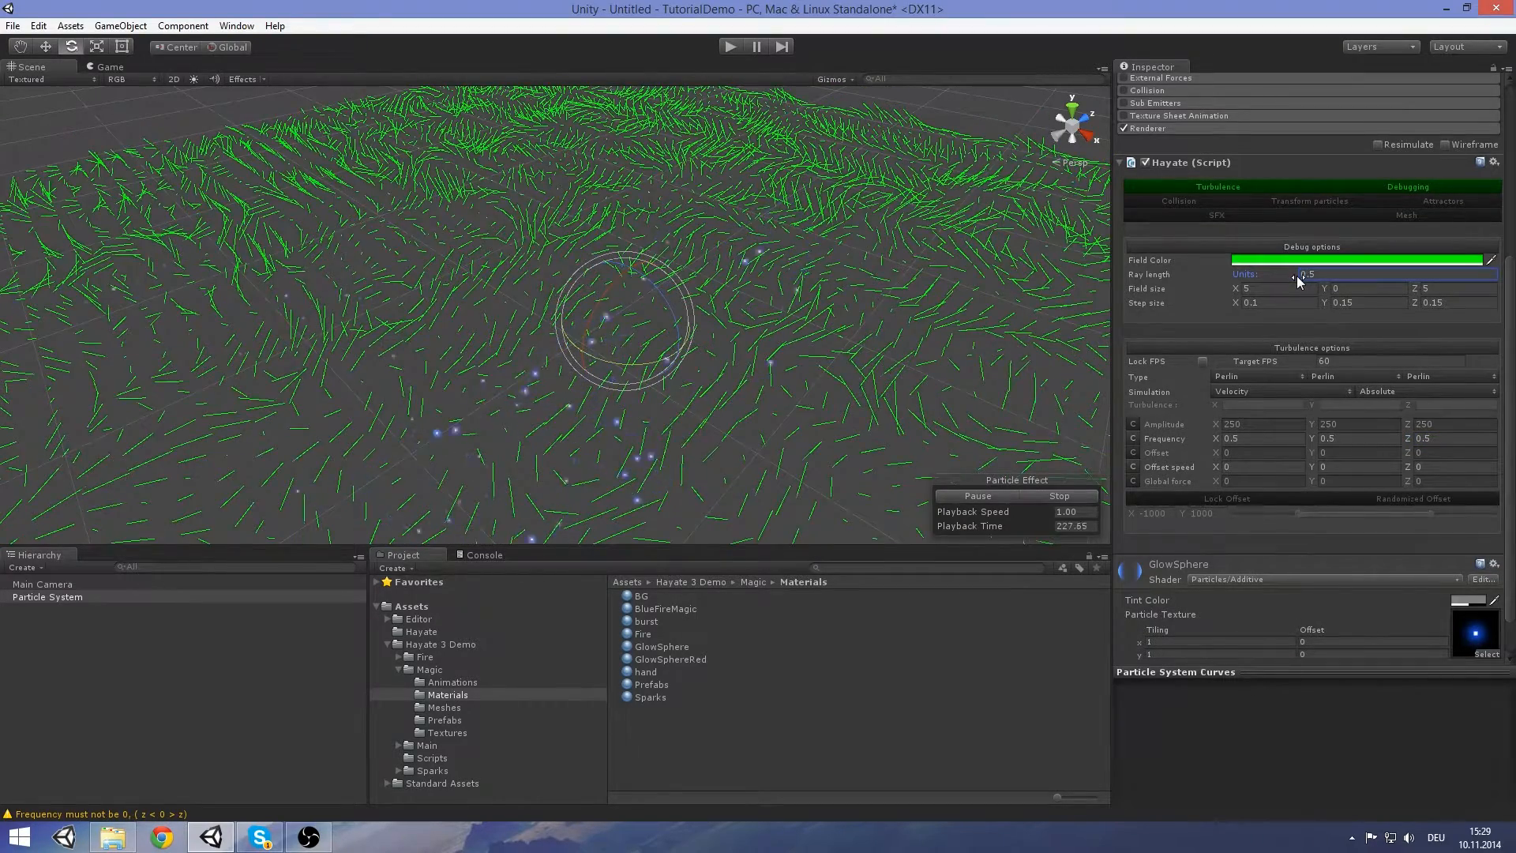
middle_click_drag(796, 353, 748, 317)
scroll(768, 376, "down", 5)
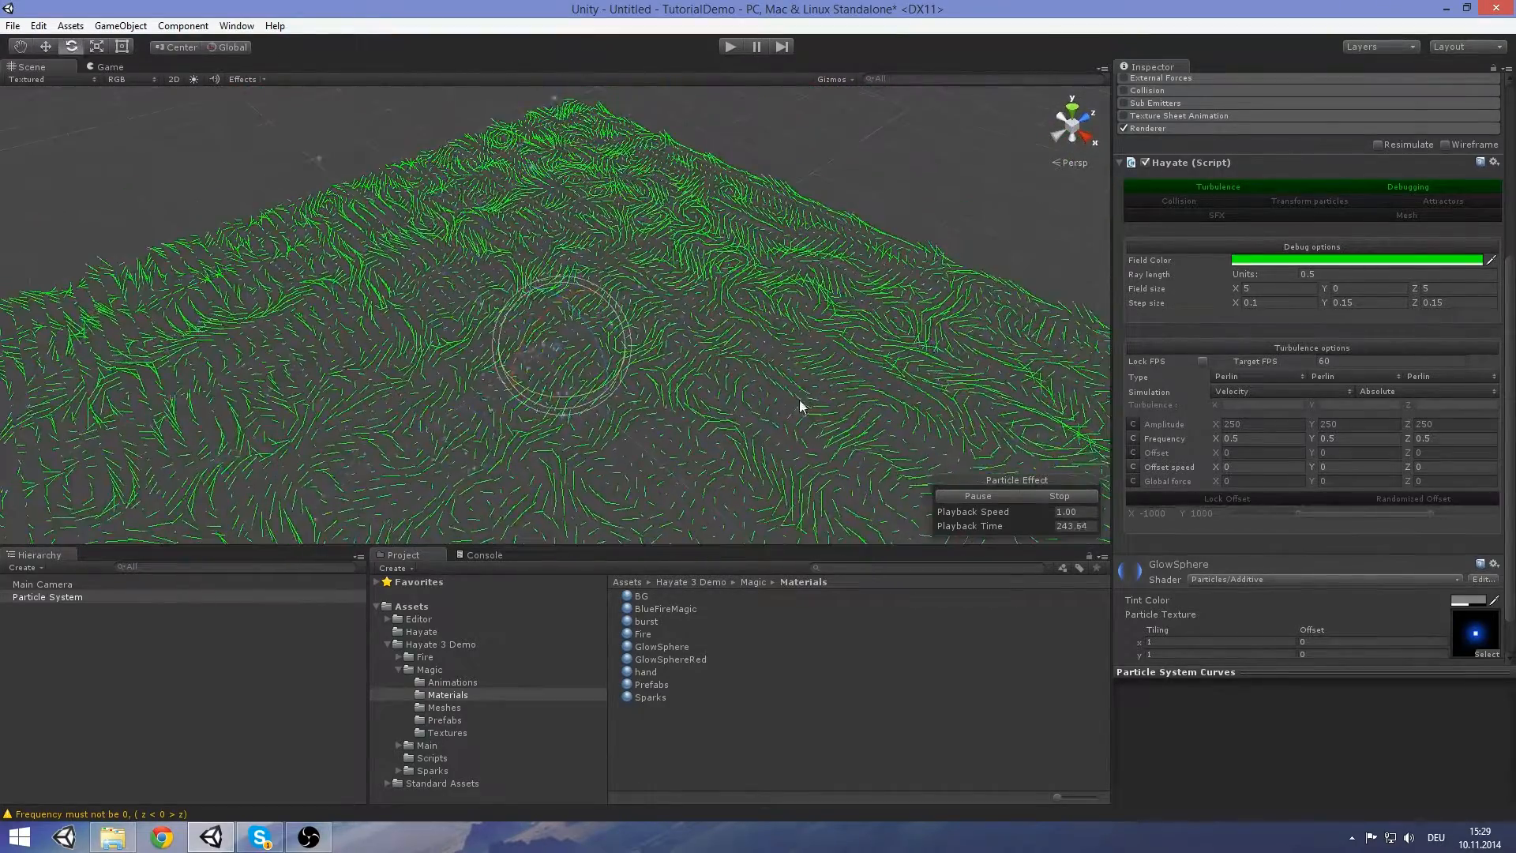
Enable Lock FPS in the turbulence options and check the particles' motion across the field
left_click(1204, 363)
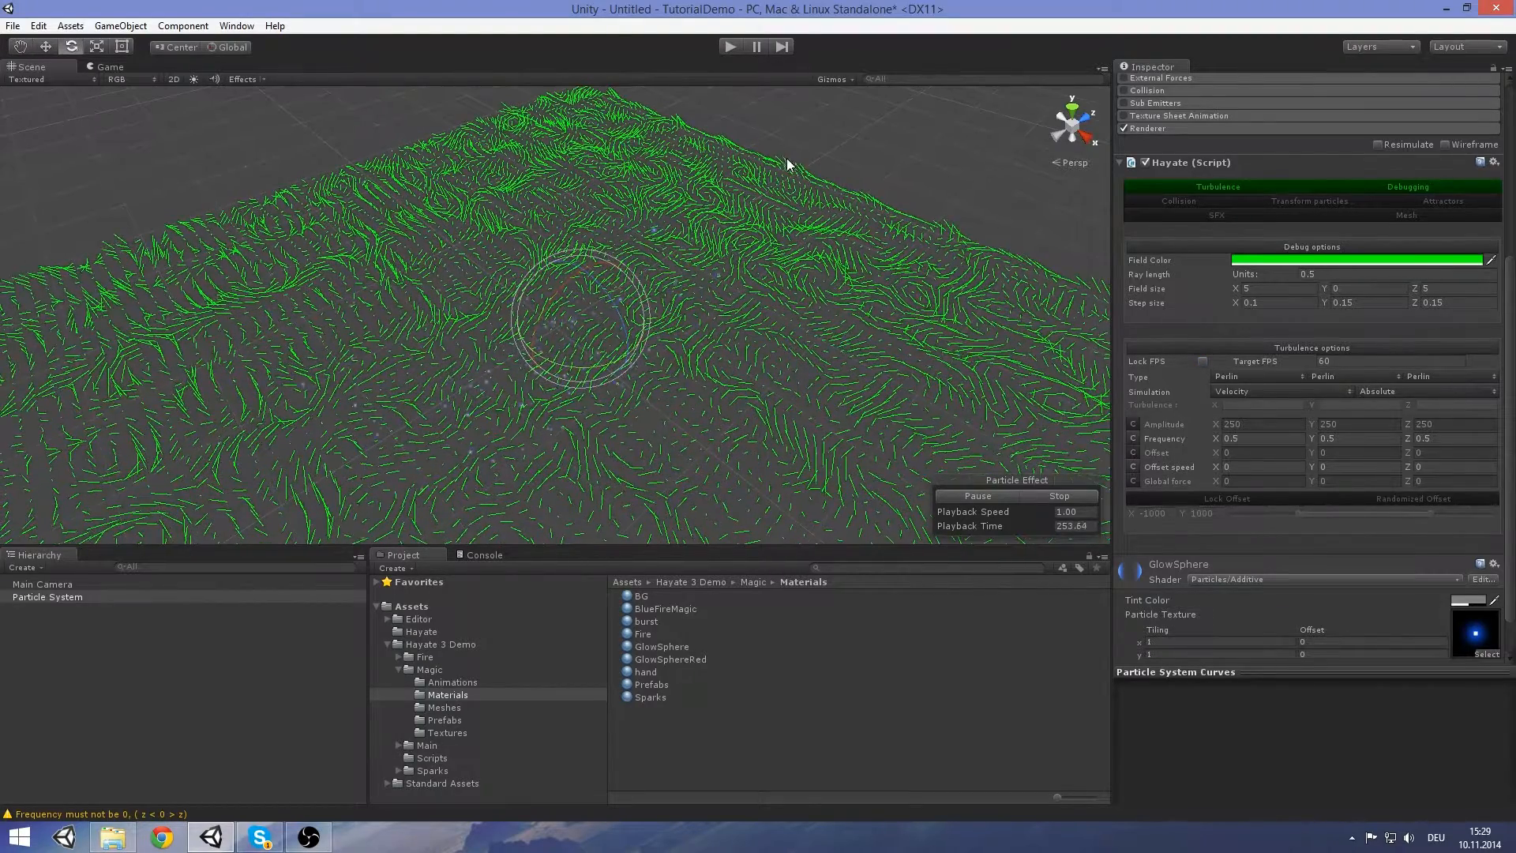
left_click(1204, 362)
scroll(849, 360, "up", 3)
middle_click_drag(850, 361, 817, 348)
scroll(810, 400, "down", 5)
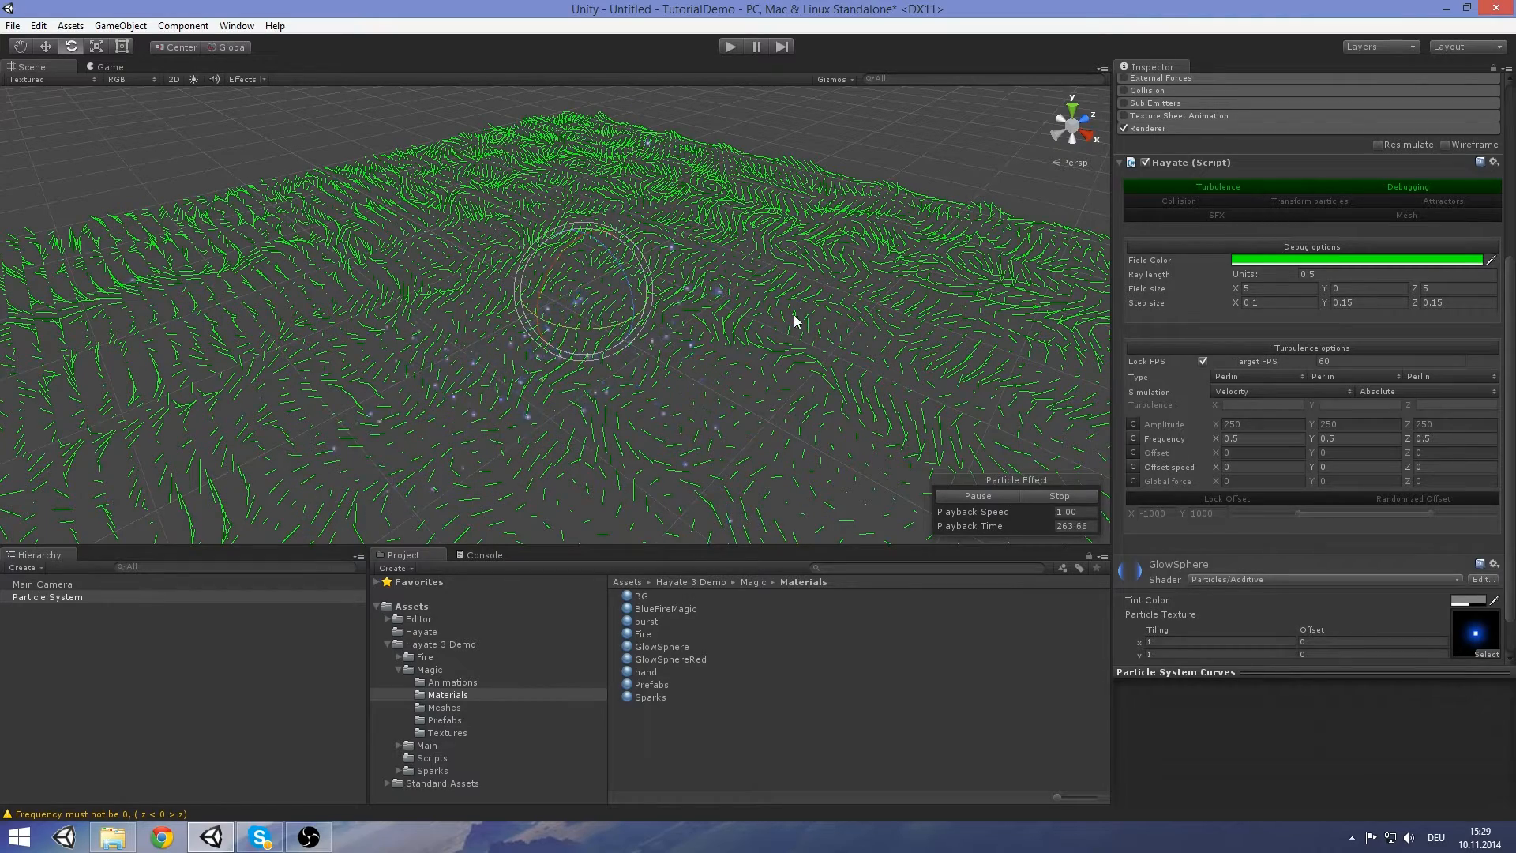
mouse_move(773, 297)
middle_mouse_down()
mouse_move(766, 323)
mouse_move(785, 299)
middle_mouse_up()
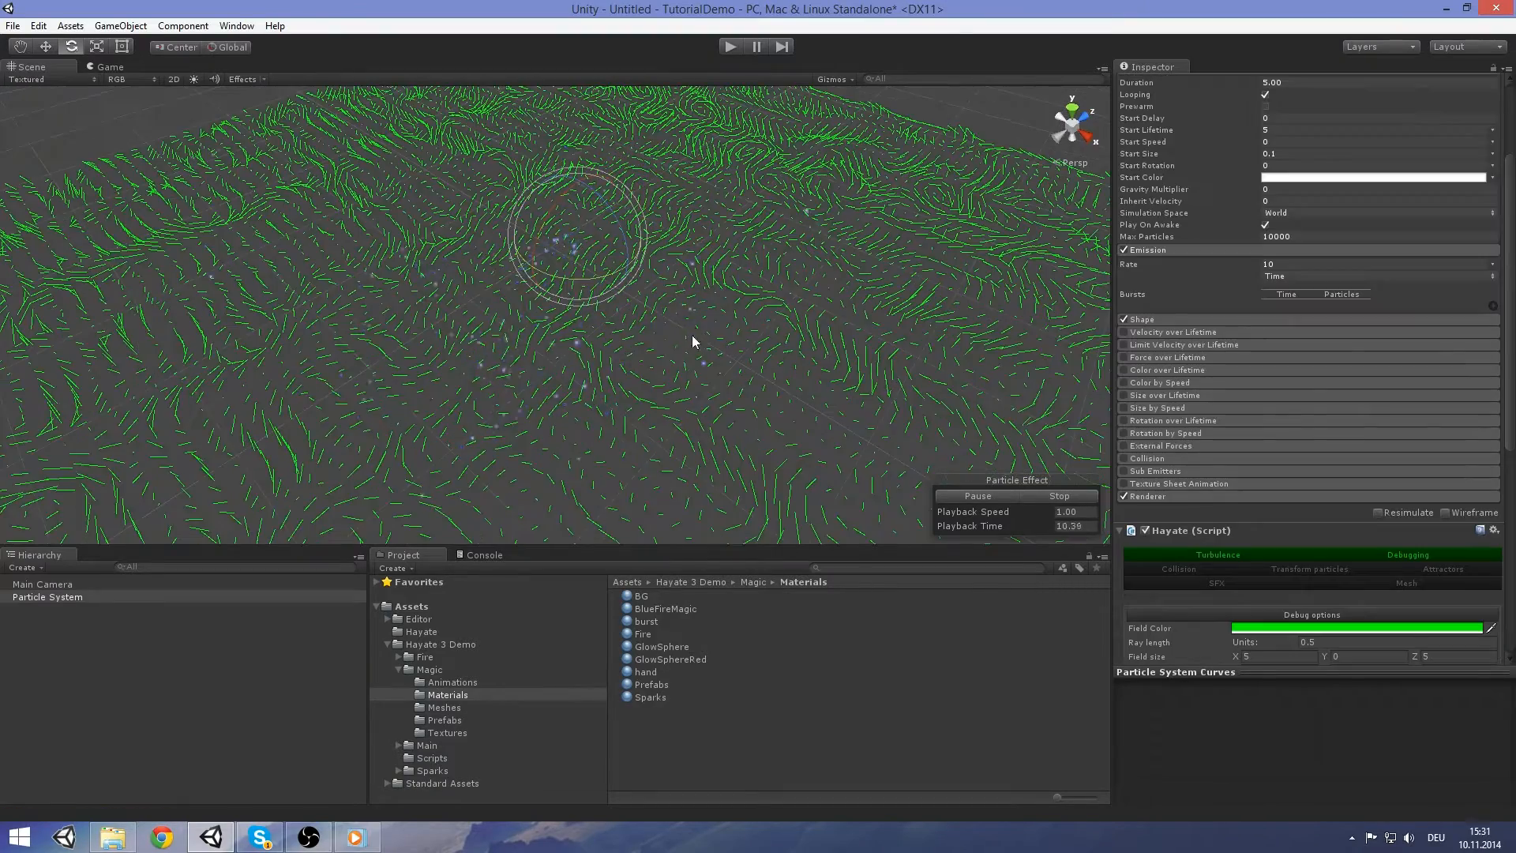
Set the particle system's Emission Rate to 1000 and turn off Hayate's Debugging option
middle_click_drag(692, 335, 751, 330)
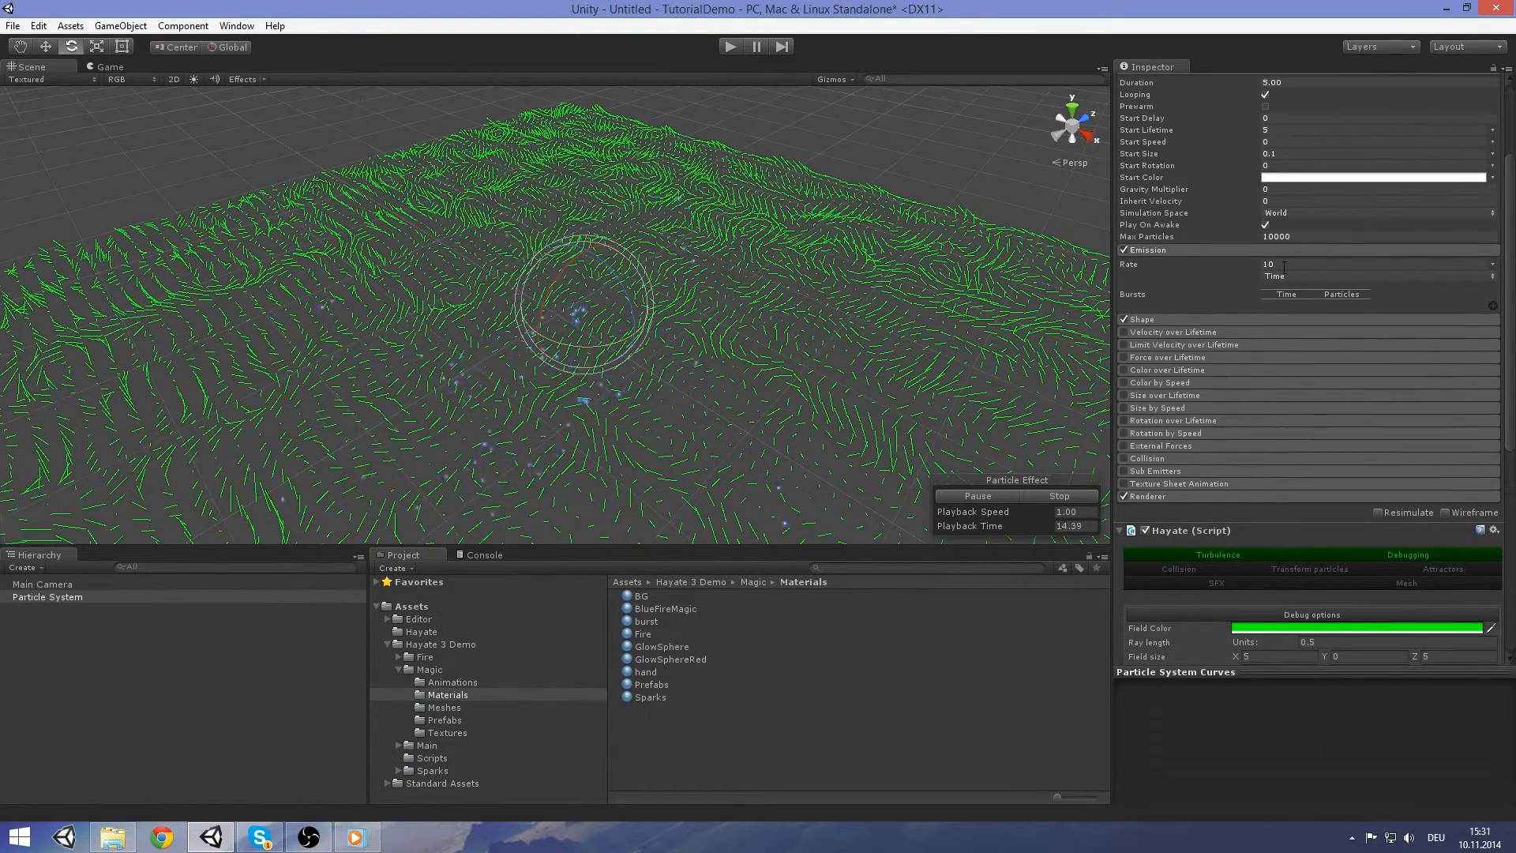
middle_click_drag(786, 327, 779, 322)
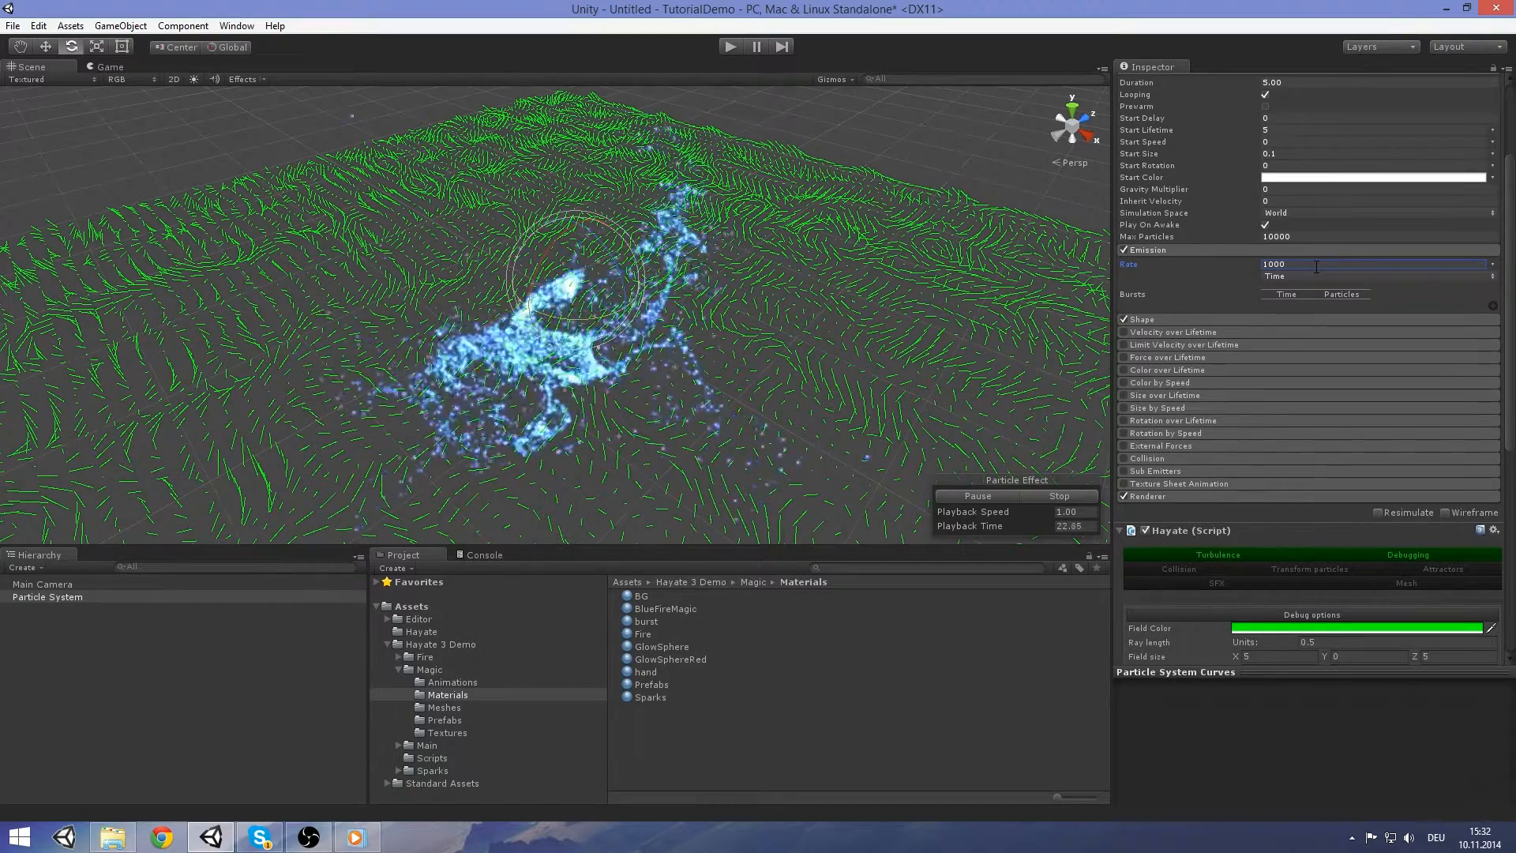
left_click(1425, 556)
Examine the dense particle flow around the emitter from several angles and distances
right_click_drag(883, 324, 803, 311)
middle_click_drag(803, 310, 727, 195)
right_click_drag(813, 313, 831, 281)
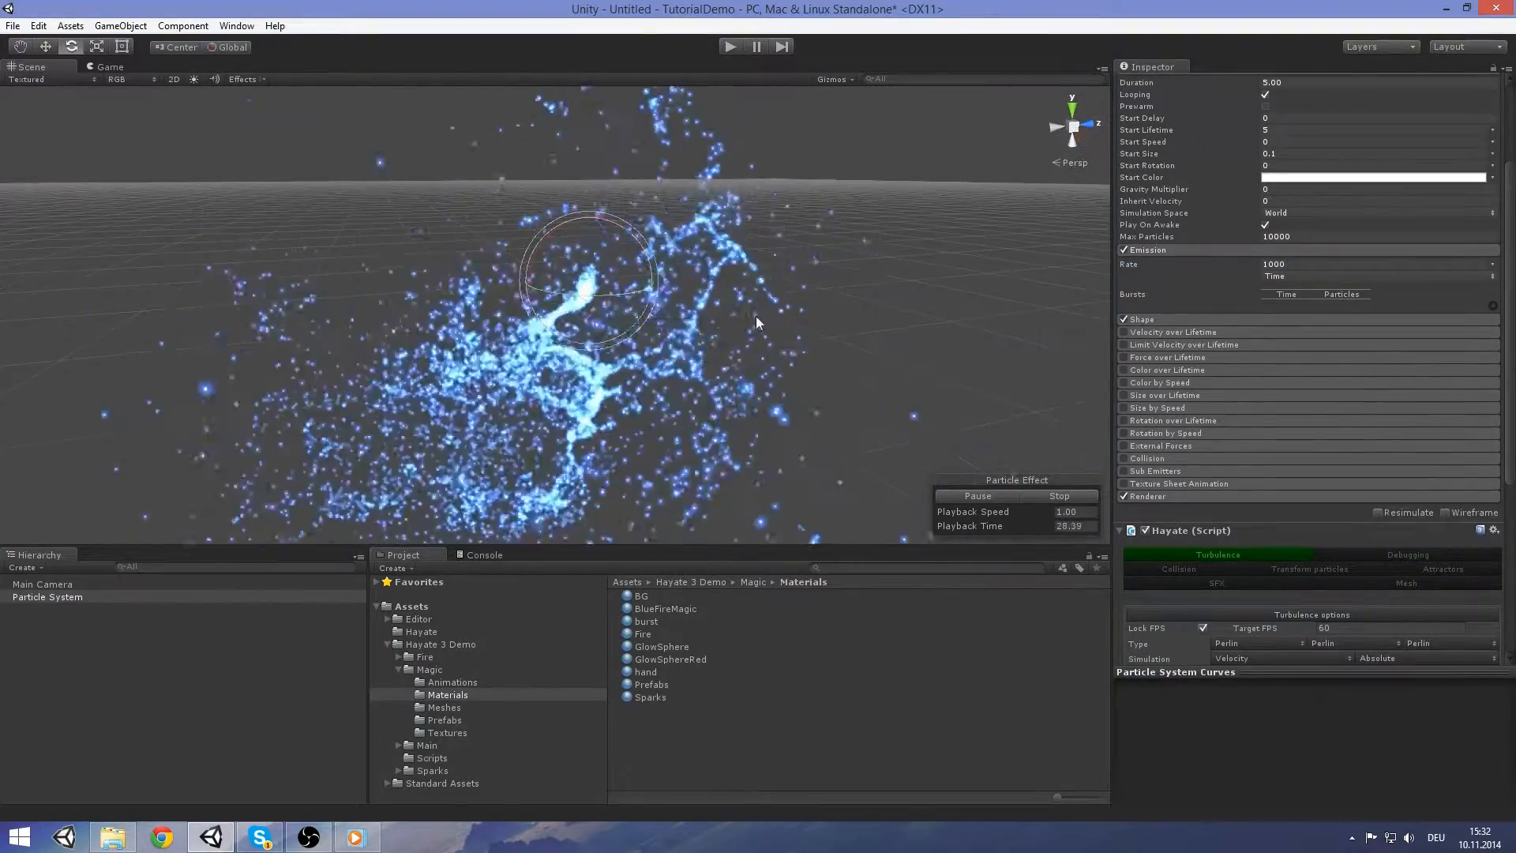
middle_click_drag(756, 316, 766, 252)
right_click_drag(766, 252, 785, 217)
middle_click_drag(785, 216, 736, 290)
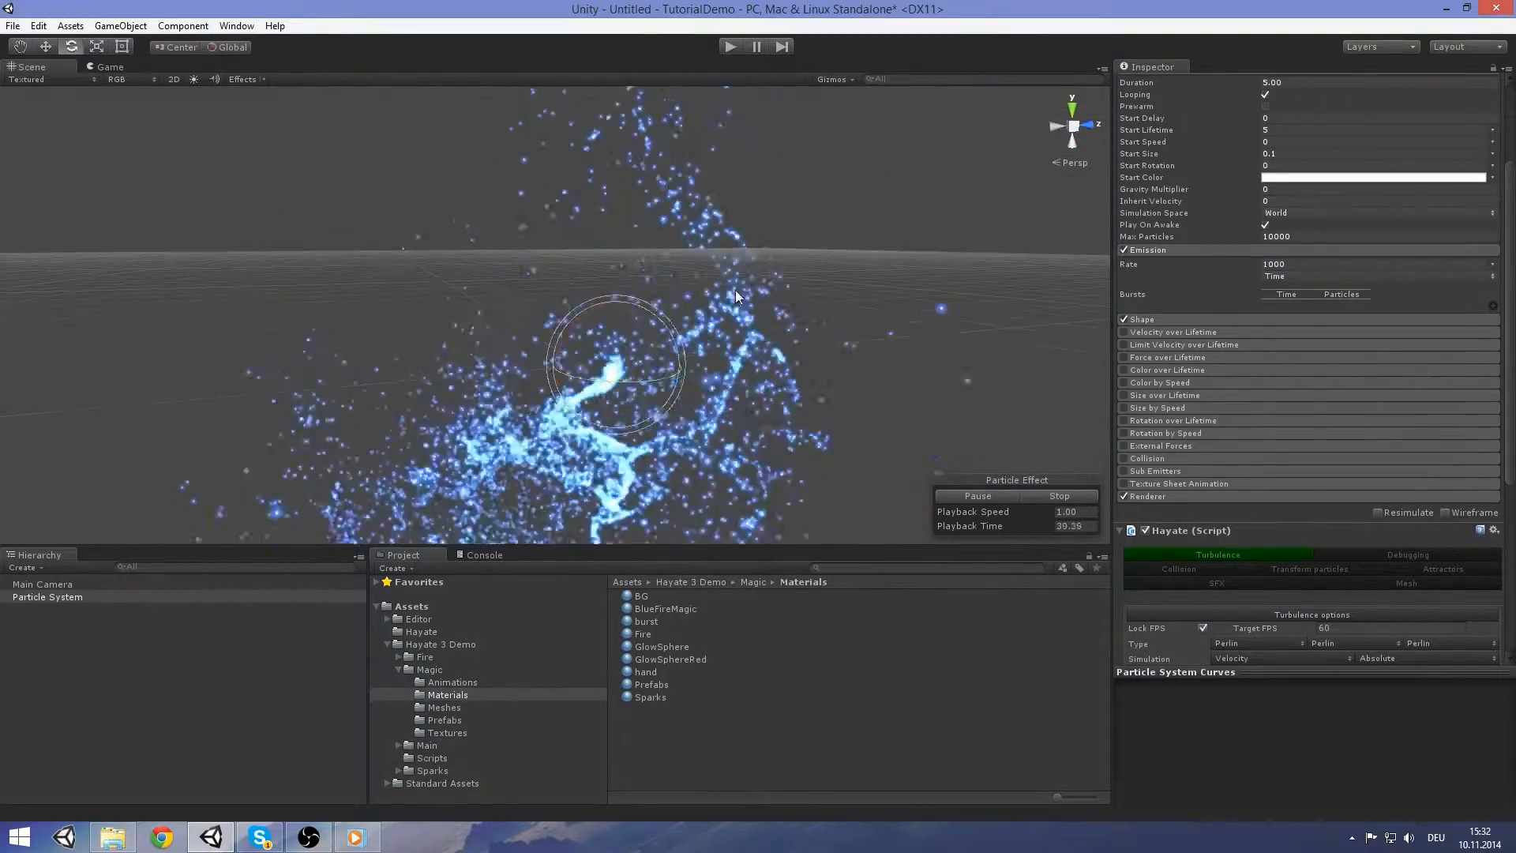
right_click_drag(736, 291, 732, 298)
middle_click_drag(732, 298, 784, 358)
Set the Hayate turbulence Frequency to 1 on X, Y and Z
scroll(1289, 419, "down", 5)
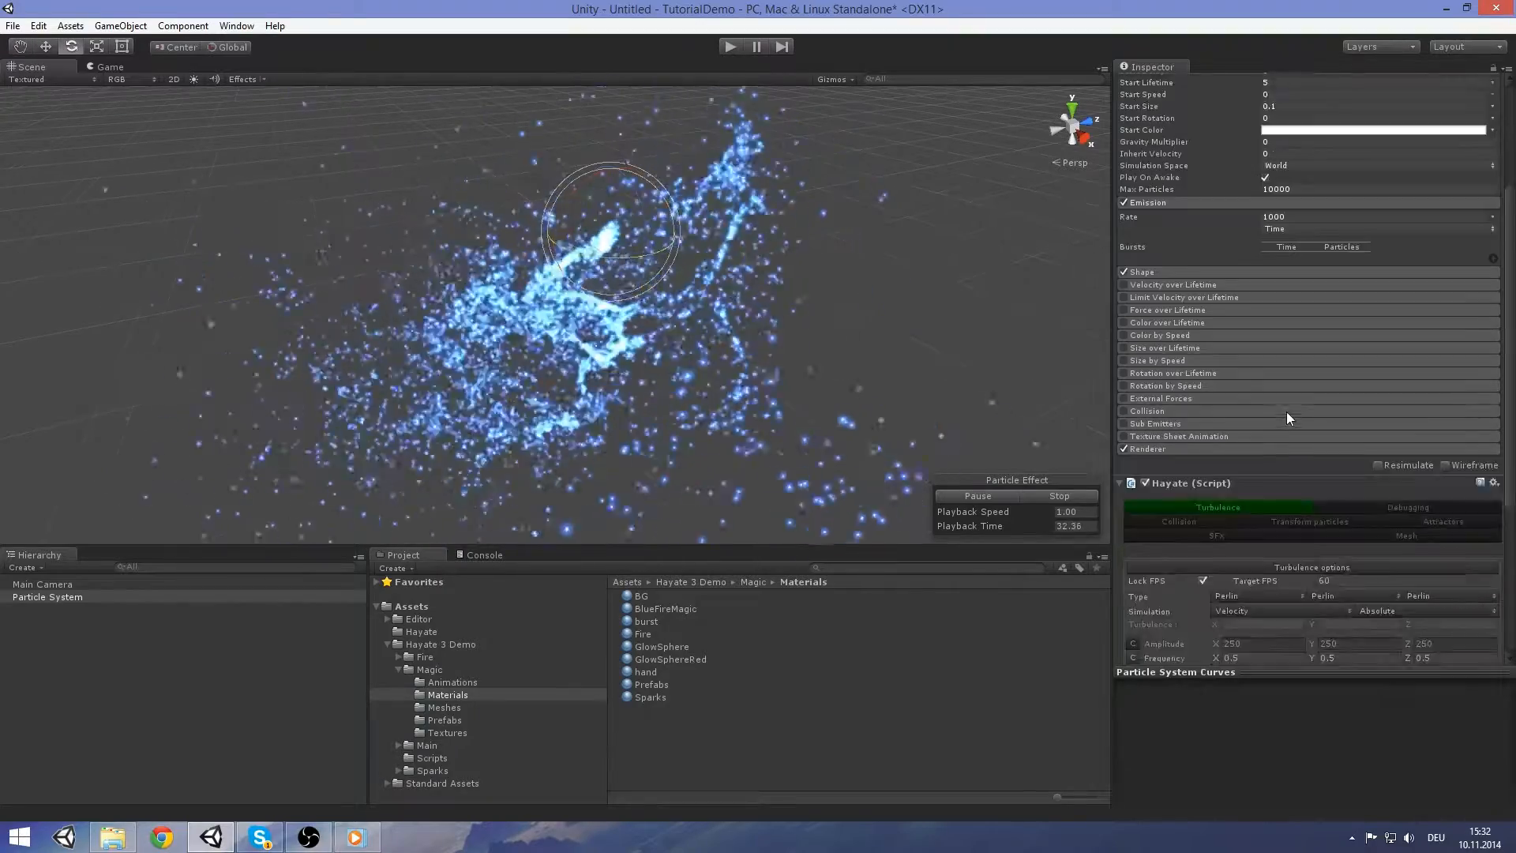
left_click(1232, 516)
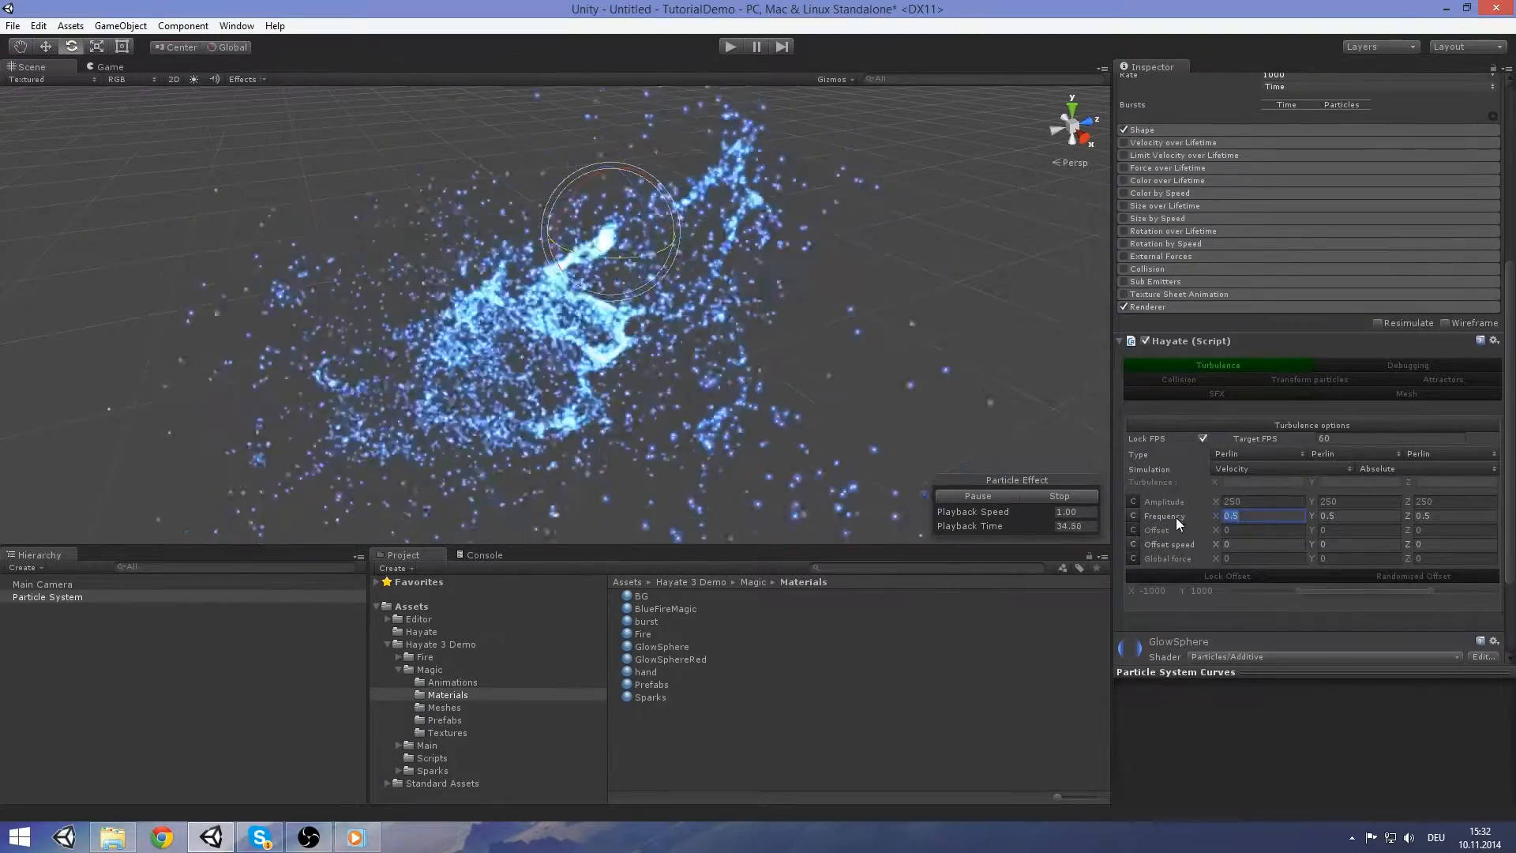
type("1")
key("Tab")
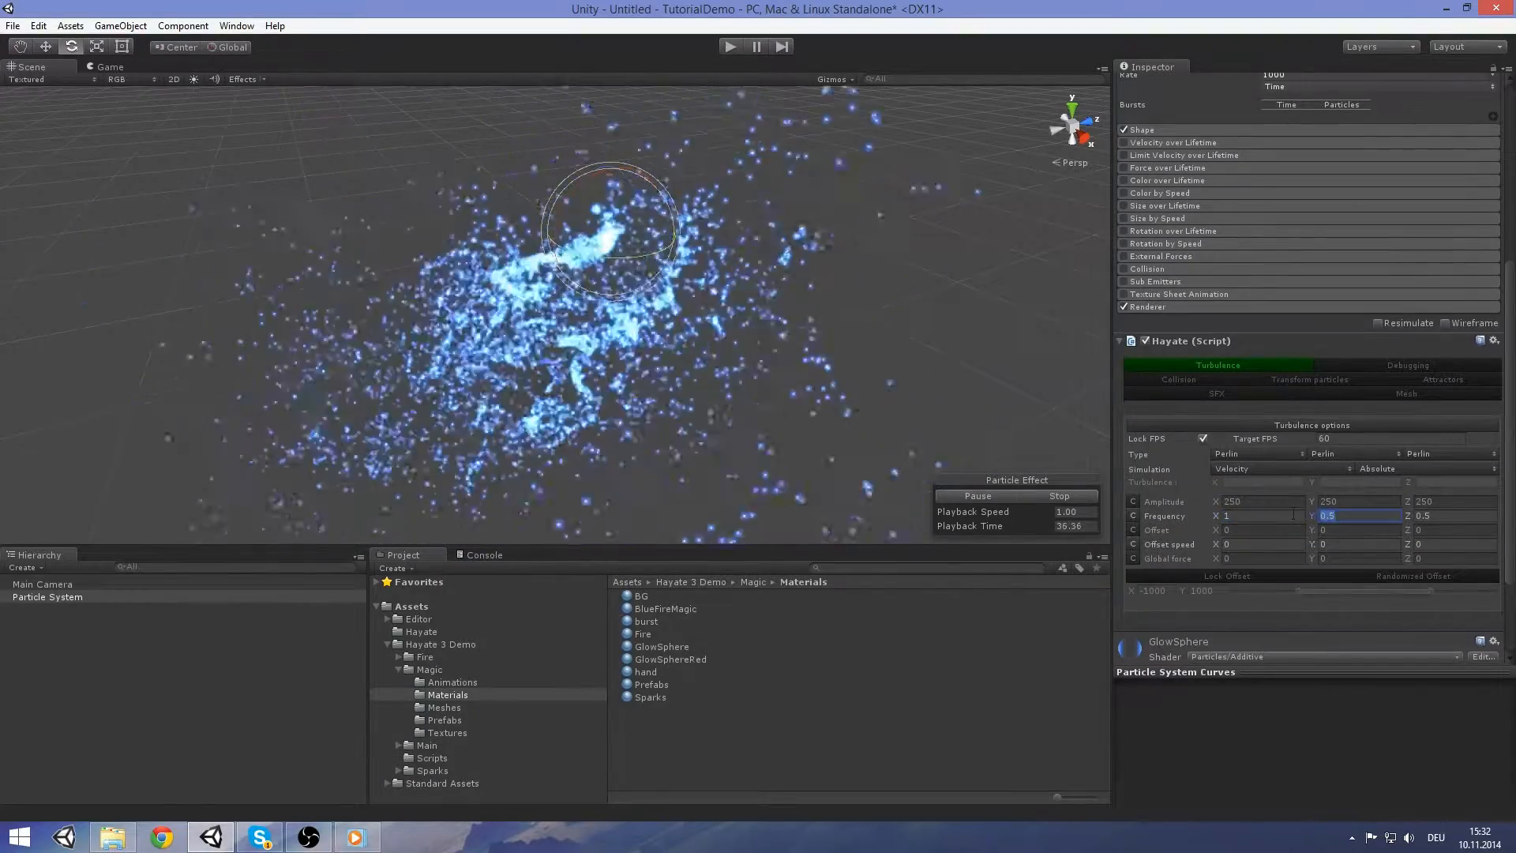
type("1")
left_click(1433, 515)
type("1")
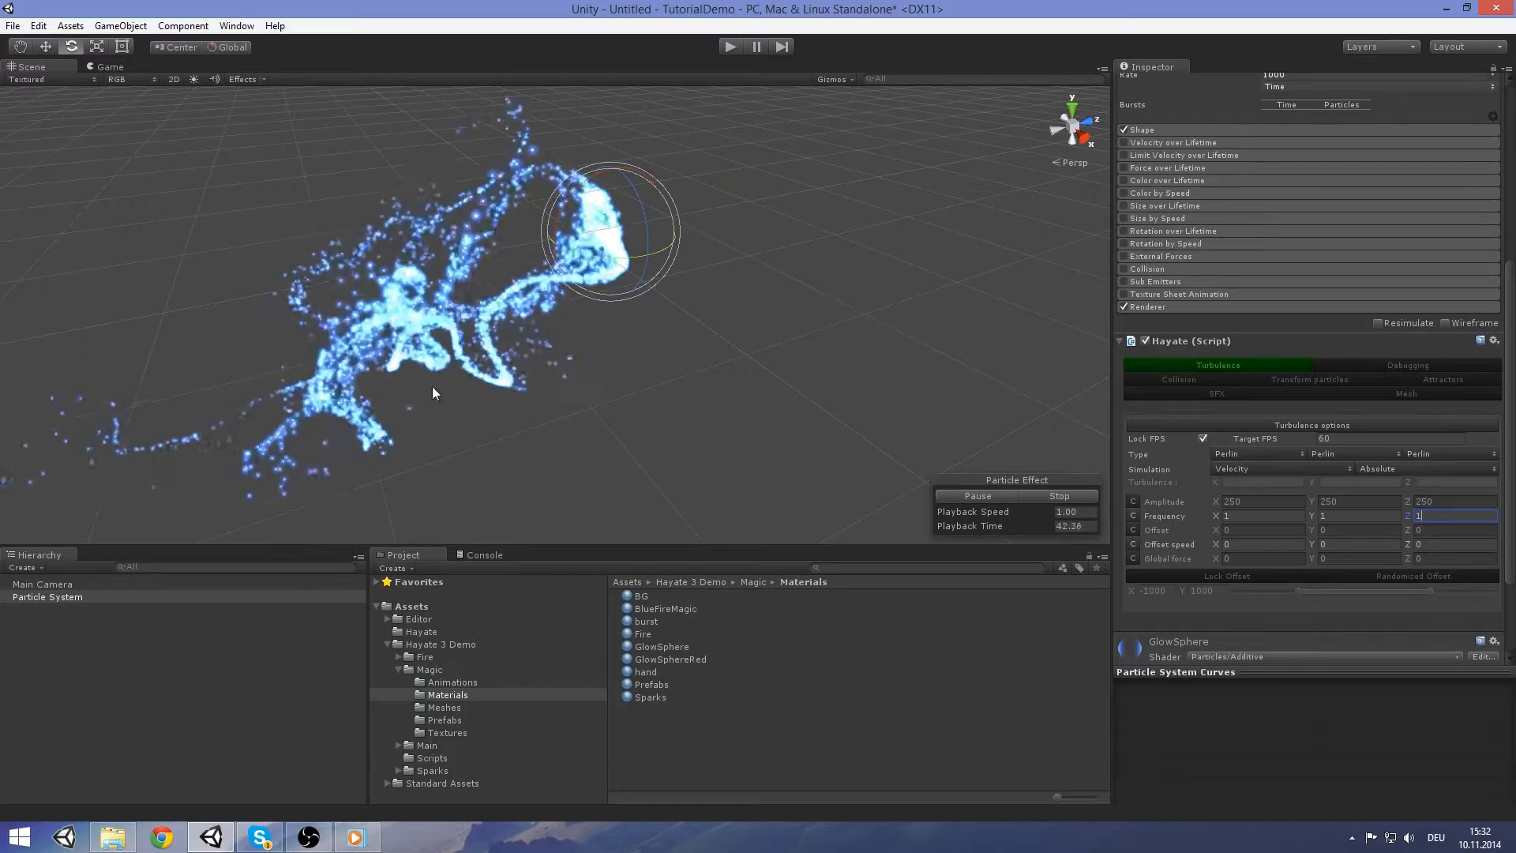
Examine the particle streams' shape from several angles and review the turbulence's Offset and Offset speed settings
right_click_drag(722, 347, 715, 278)
middle_click_drag(717, 379, 717, 273)
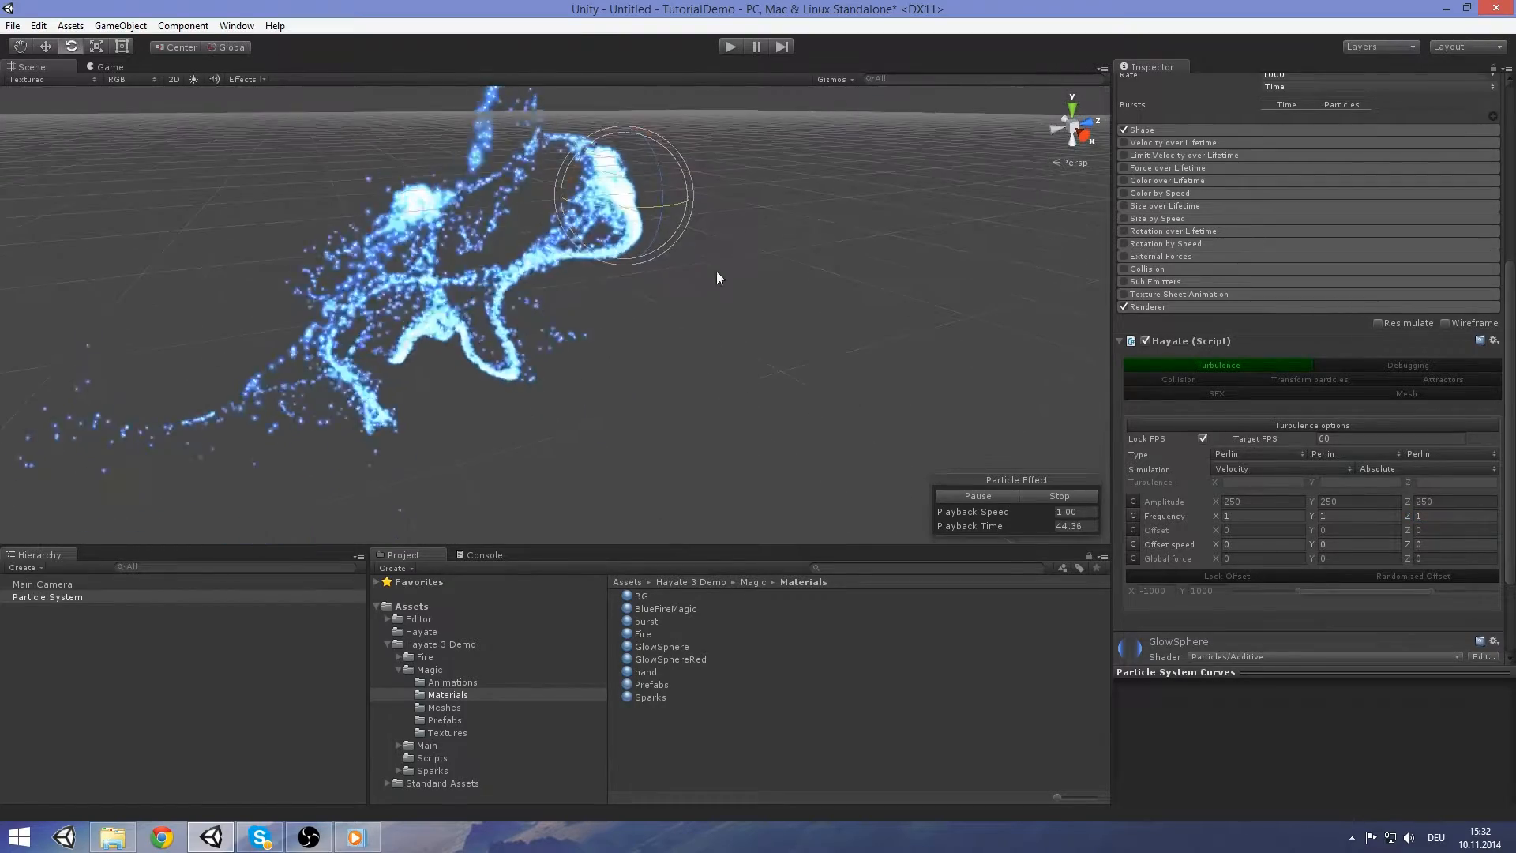
right_click_drag(743, 398, 746, 327)
middle_click_drag(747, 325, 773, 281)
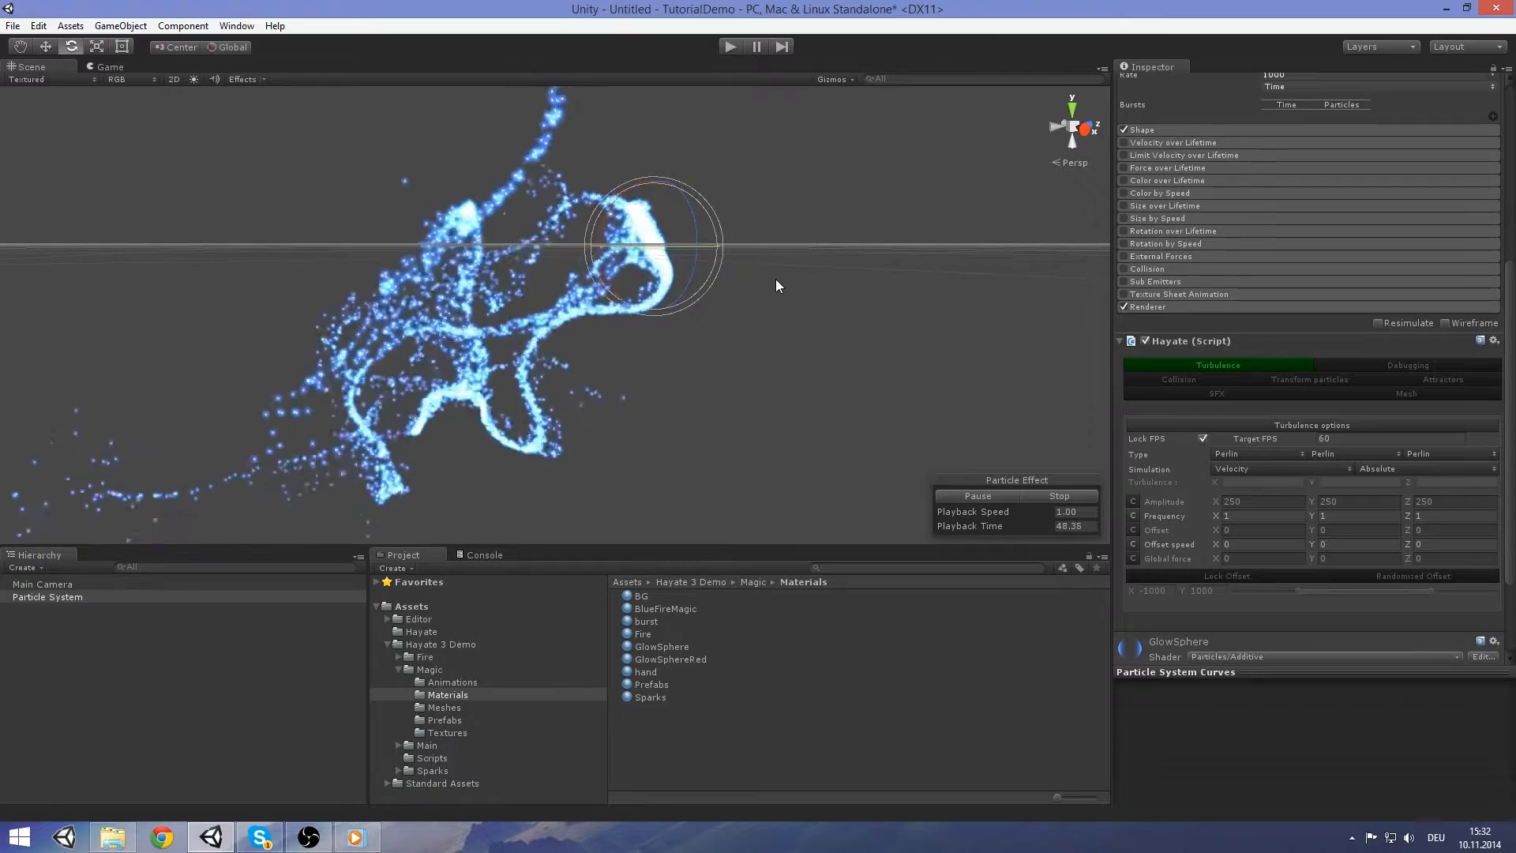
middle_click_drag(792, 277, 799, 300)
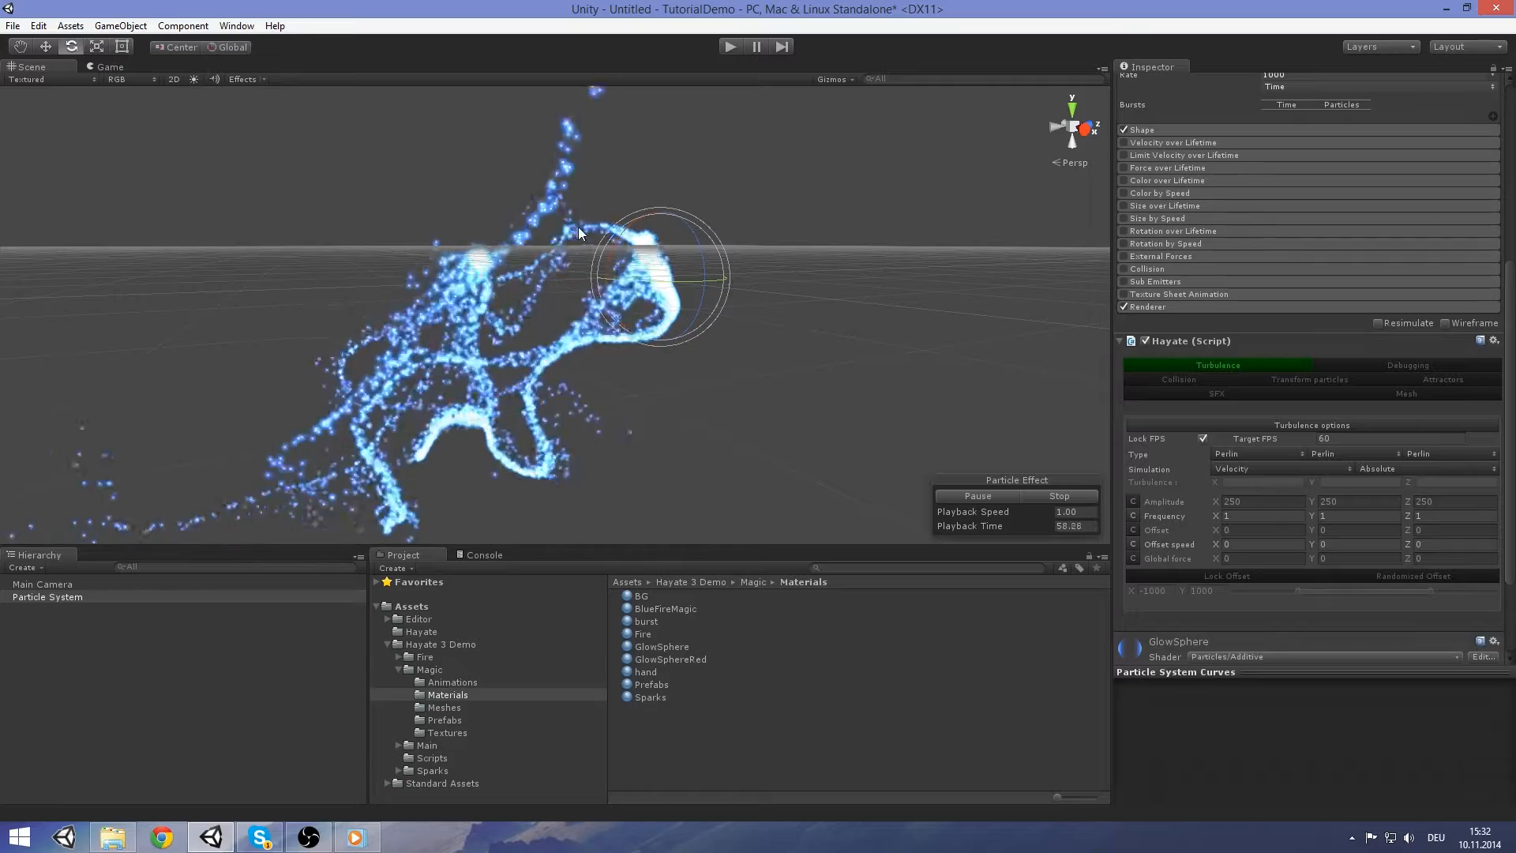
left_click_drag(532, 240, 546, 320, "alt")
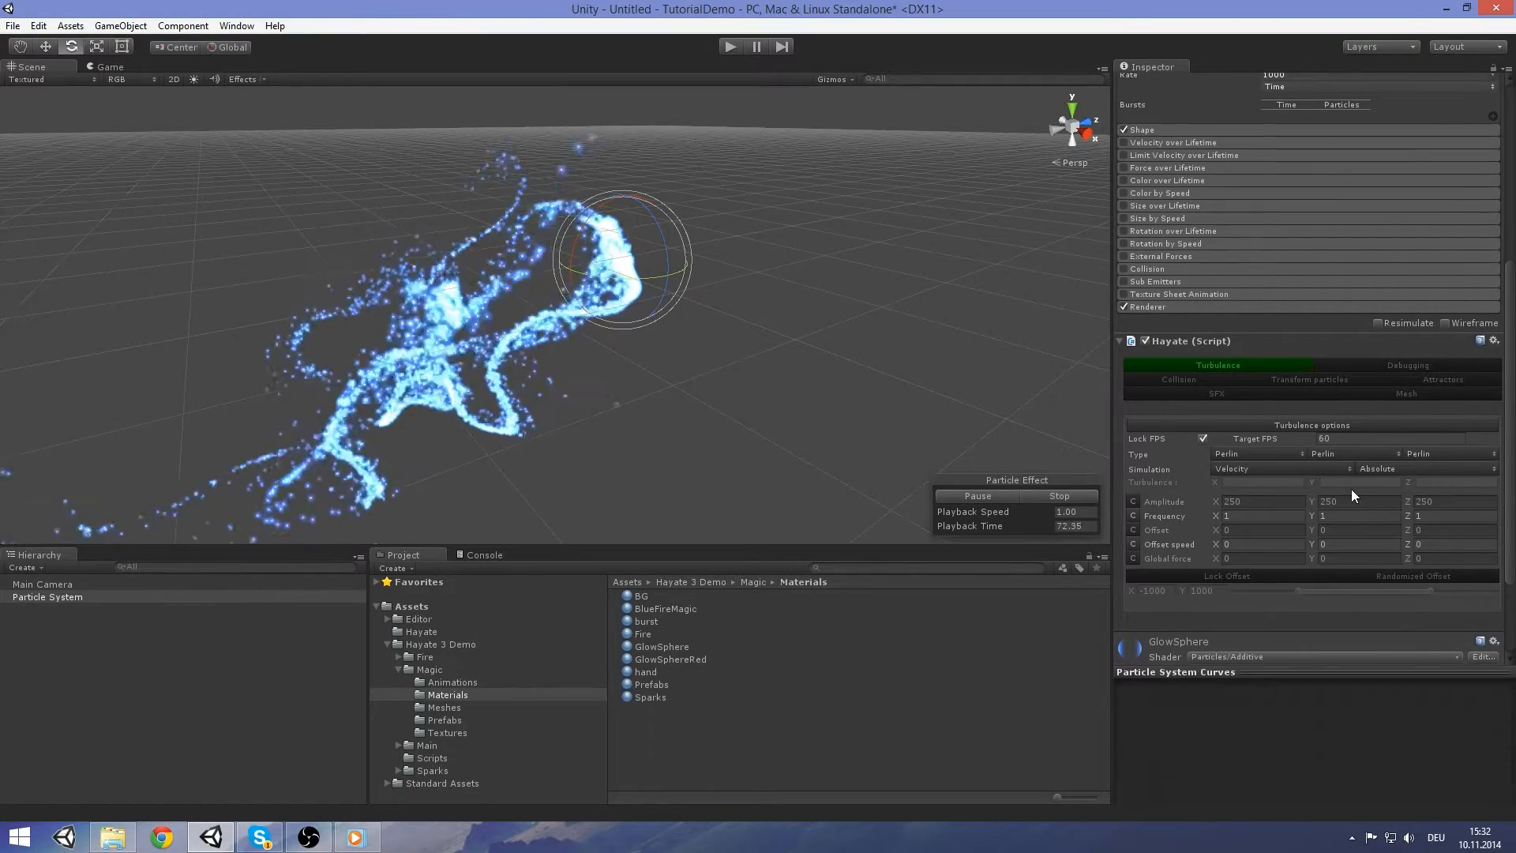
scroll(1342, 494, "down", 3)
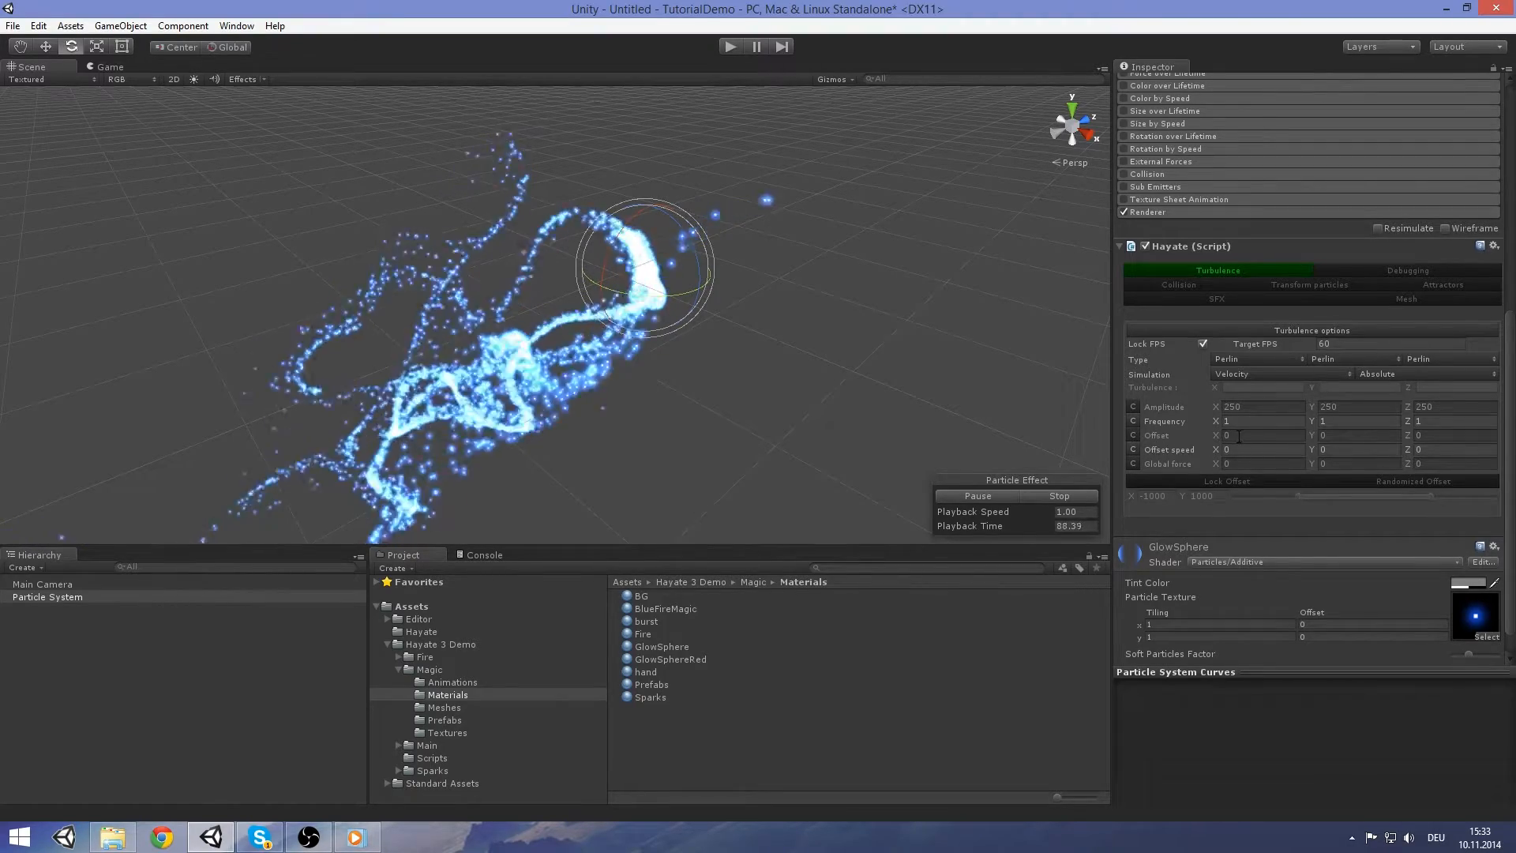
key("q")
middle_click_drag(970, 375, 959, 334)
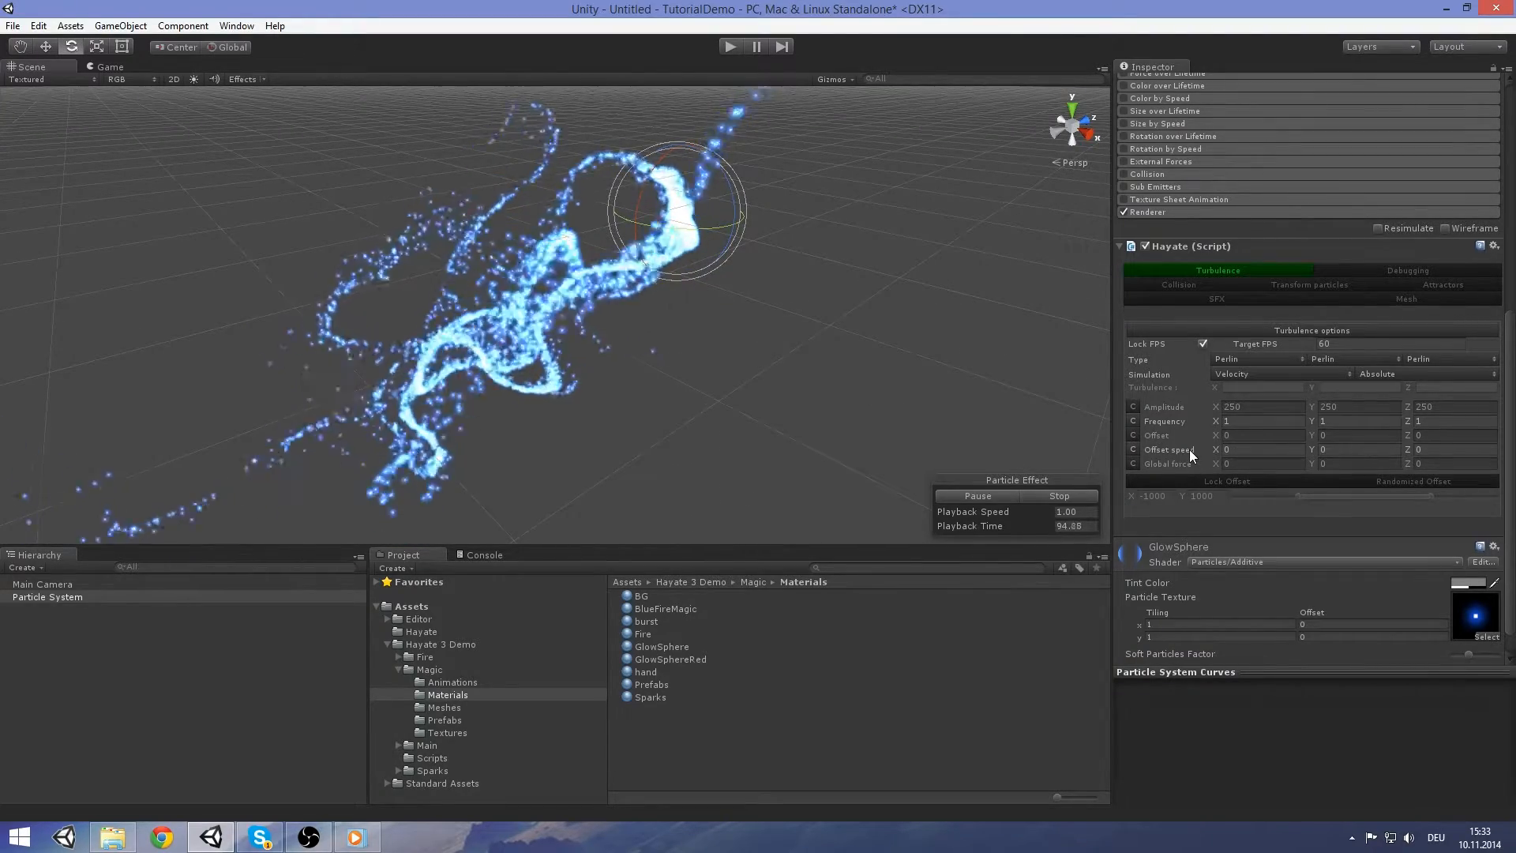
Set the turbulence Offset speed to 1 on X, Y and Z and watch the particle streams from different angles
middle_click_drag(903, 287, 908, 308)
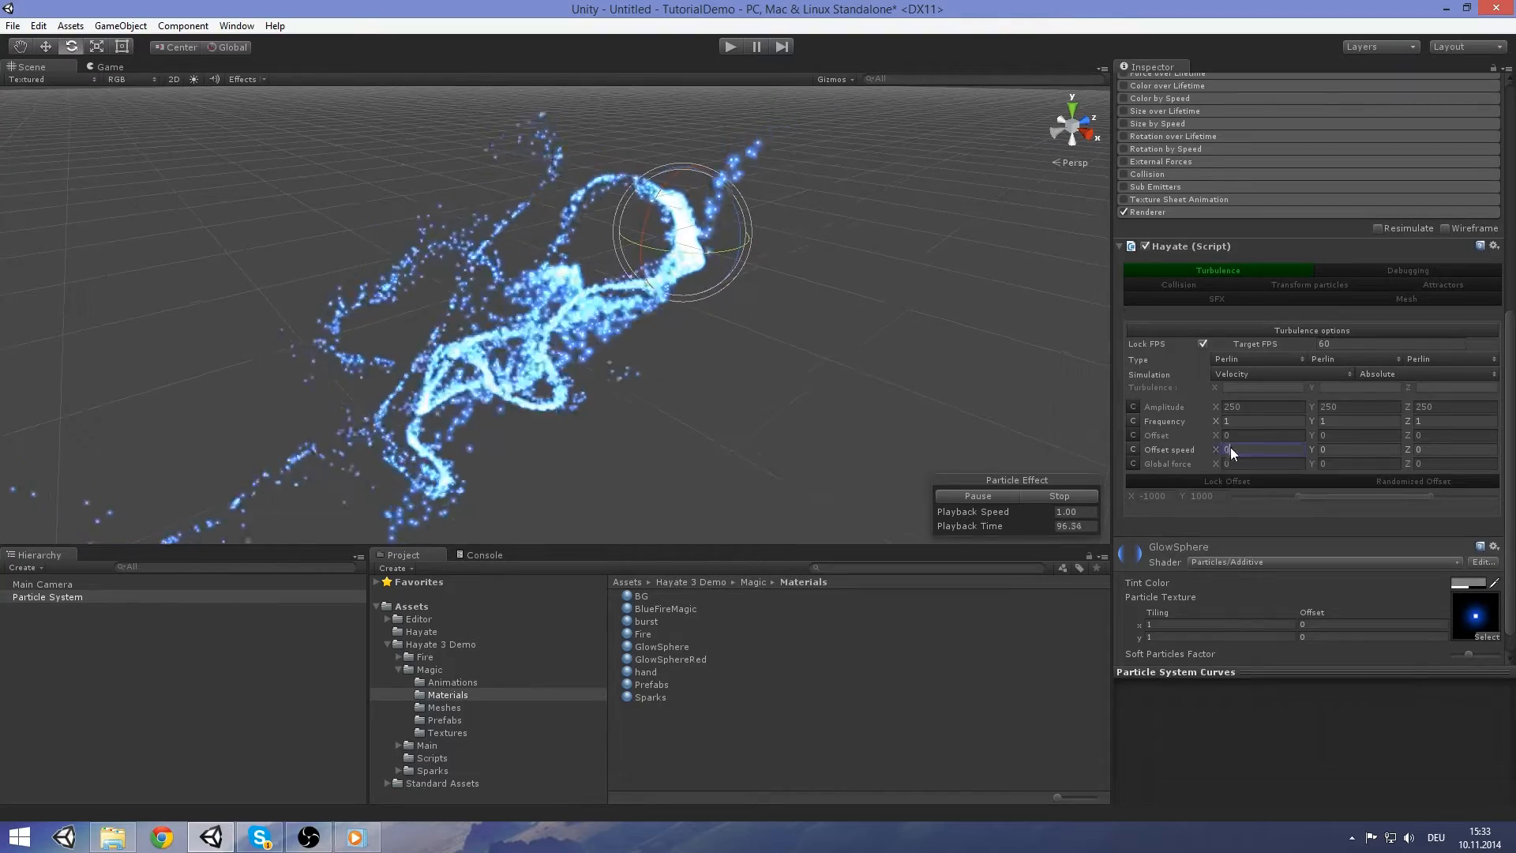
key("Tab")
type("1")
key("Tab")
type("1")
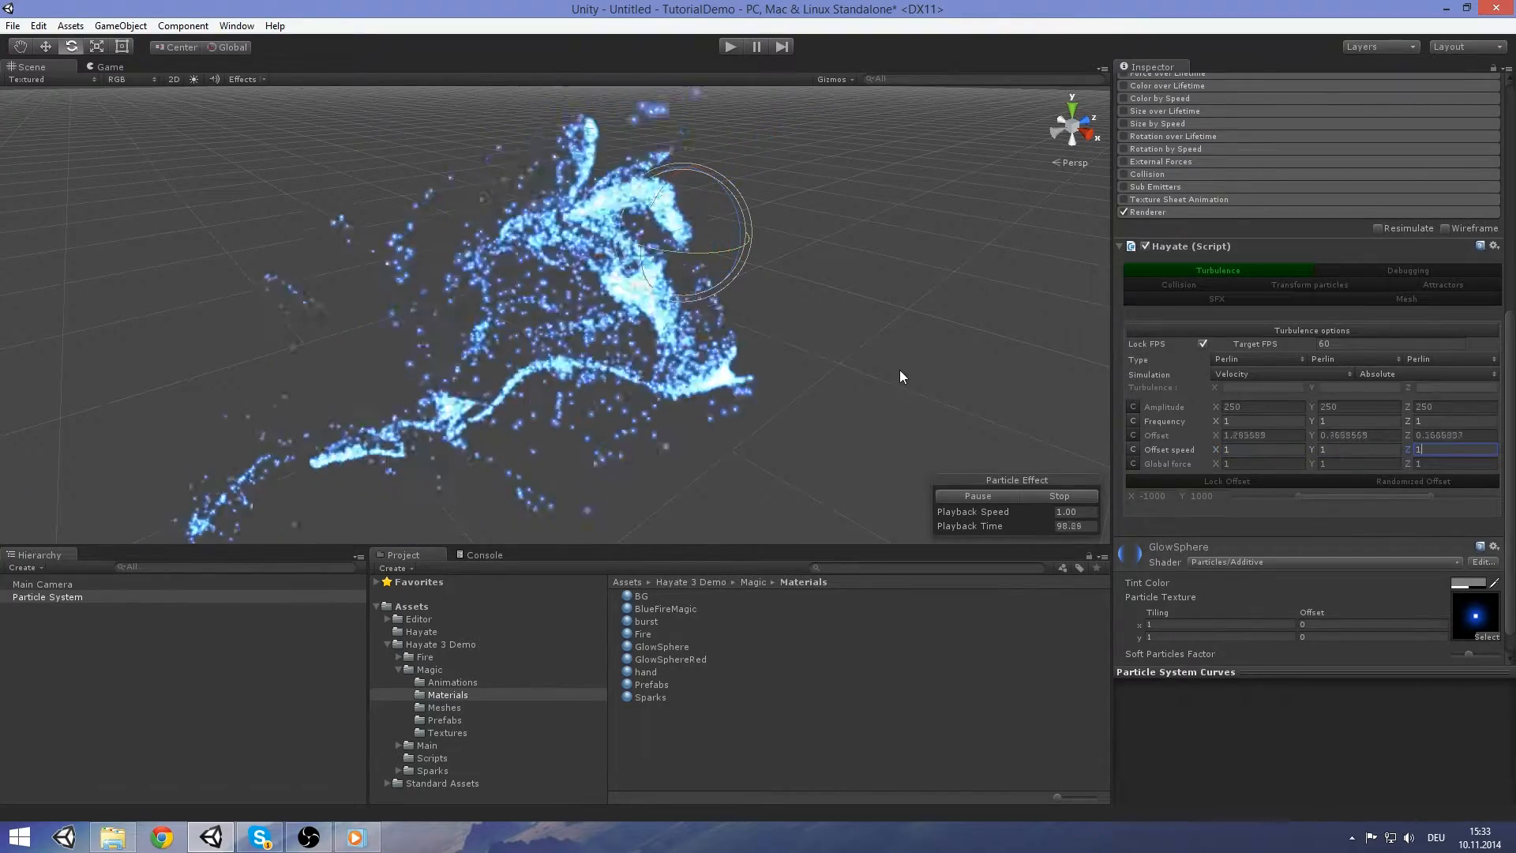
middle_click_drag(905, 332, 902, 411)
right_click_drag(902, 411, 904, 381)
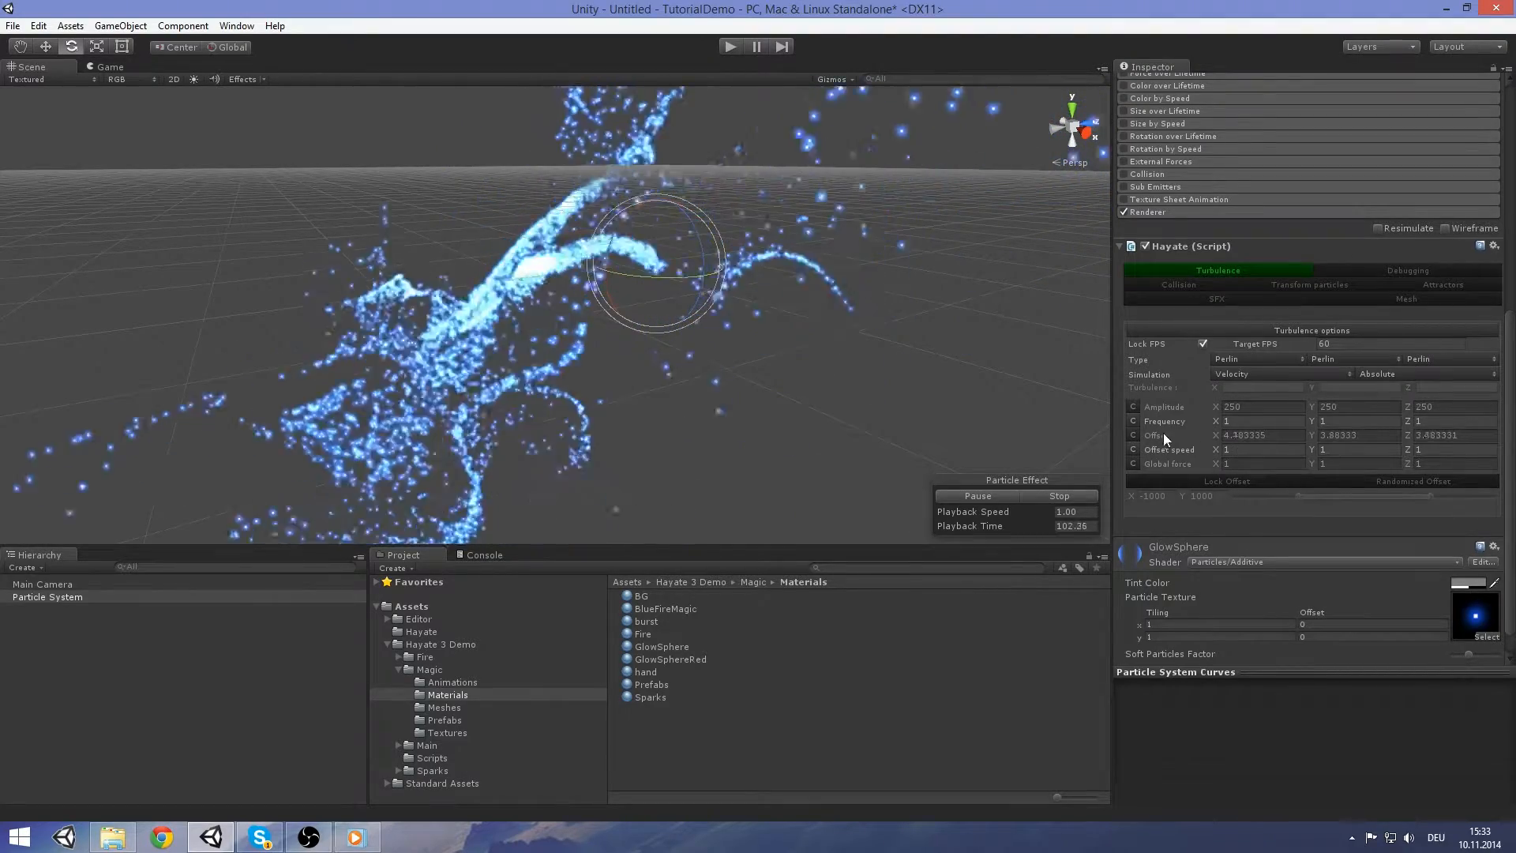
left_click_drag(778, 329, 796, 383, "alt")
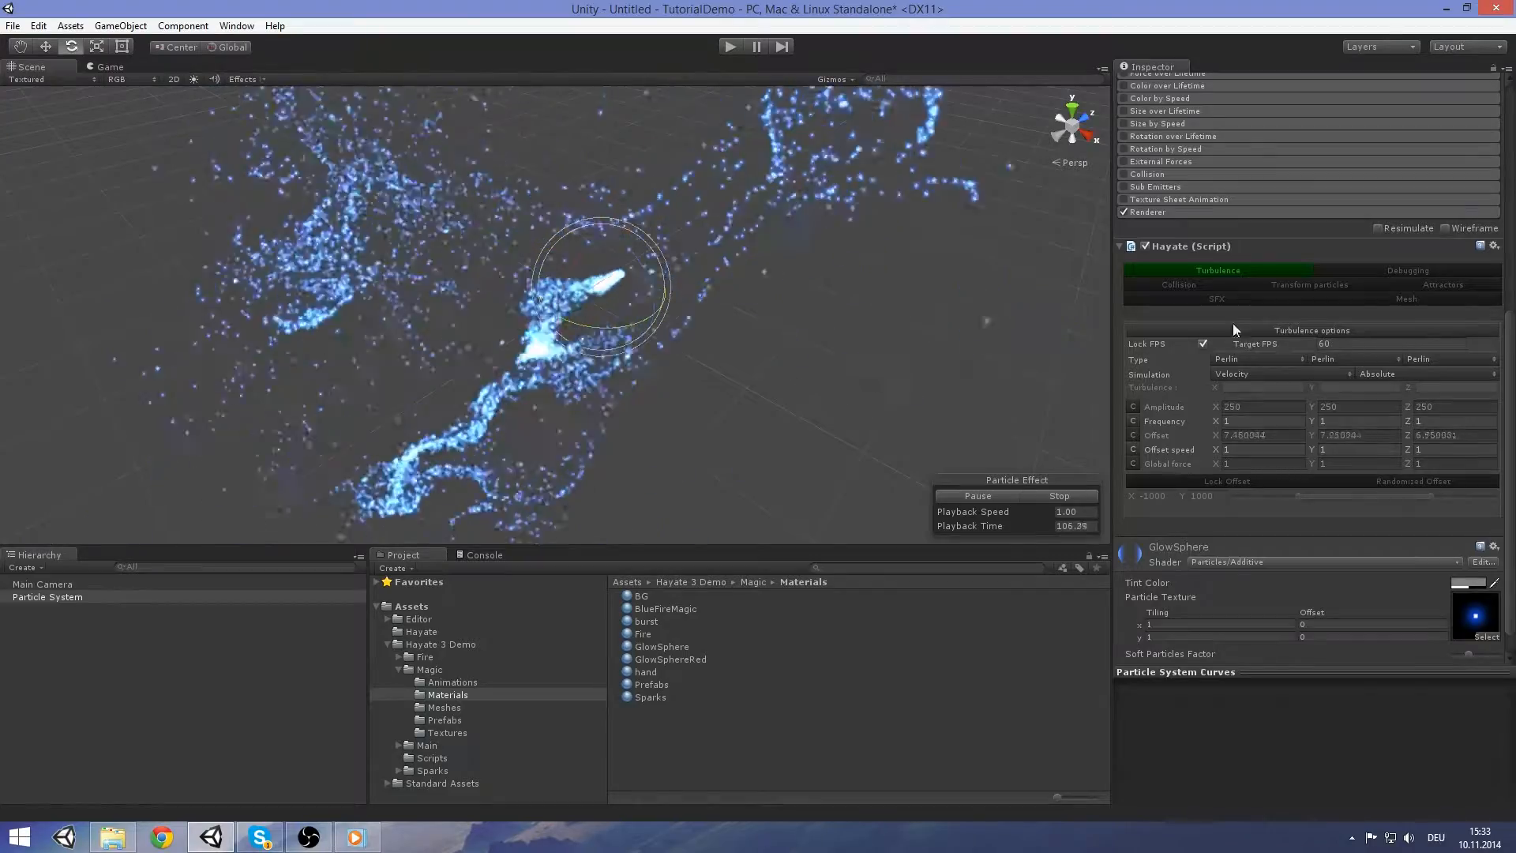
Turn Hayate's Debugging option back on to draw the moving turbulence field with the particles
scroll(1348, 378, "up", 4)
scroll(1348, 372, "up", 5)
scroll(1394, 361, "down", 3)
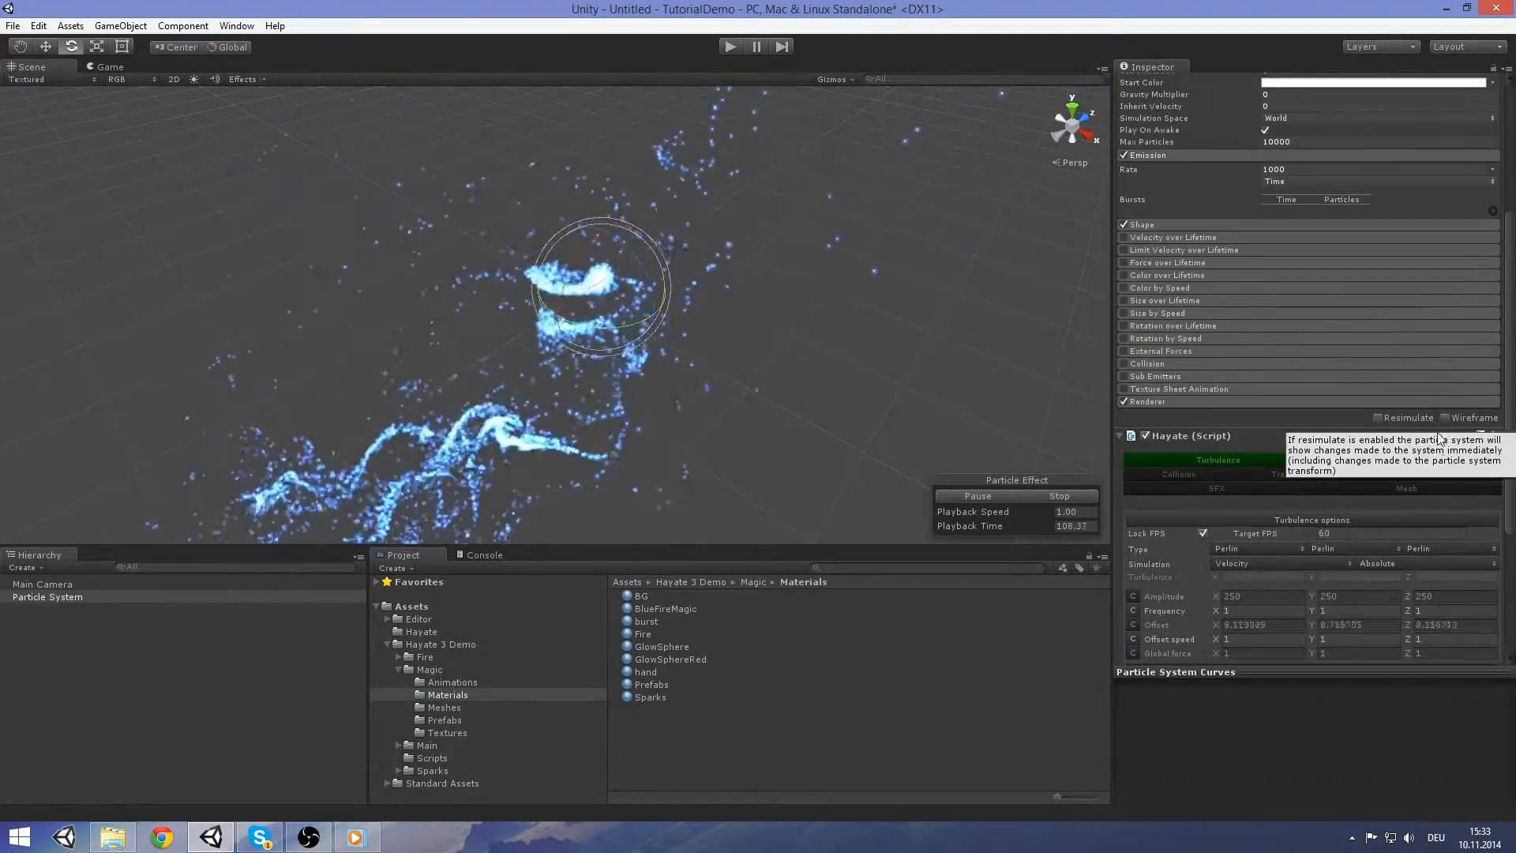
left_click(1432, 463)
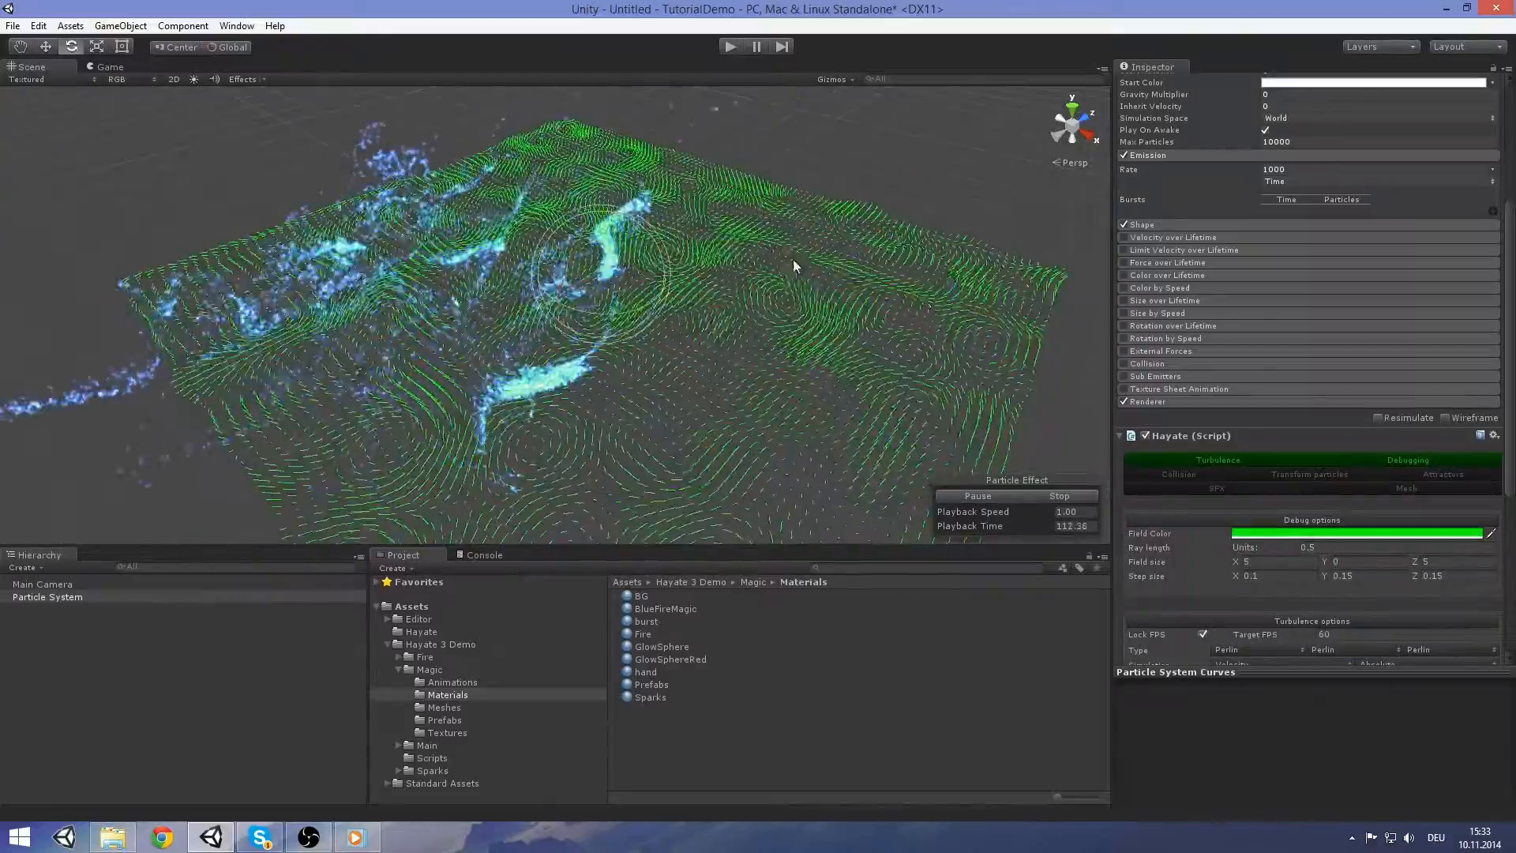
Set the Hayate turbulence Offset speed to 0.5 on X, Y and Z
scroll(839, 311, "up", 8)
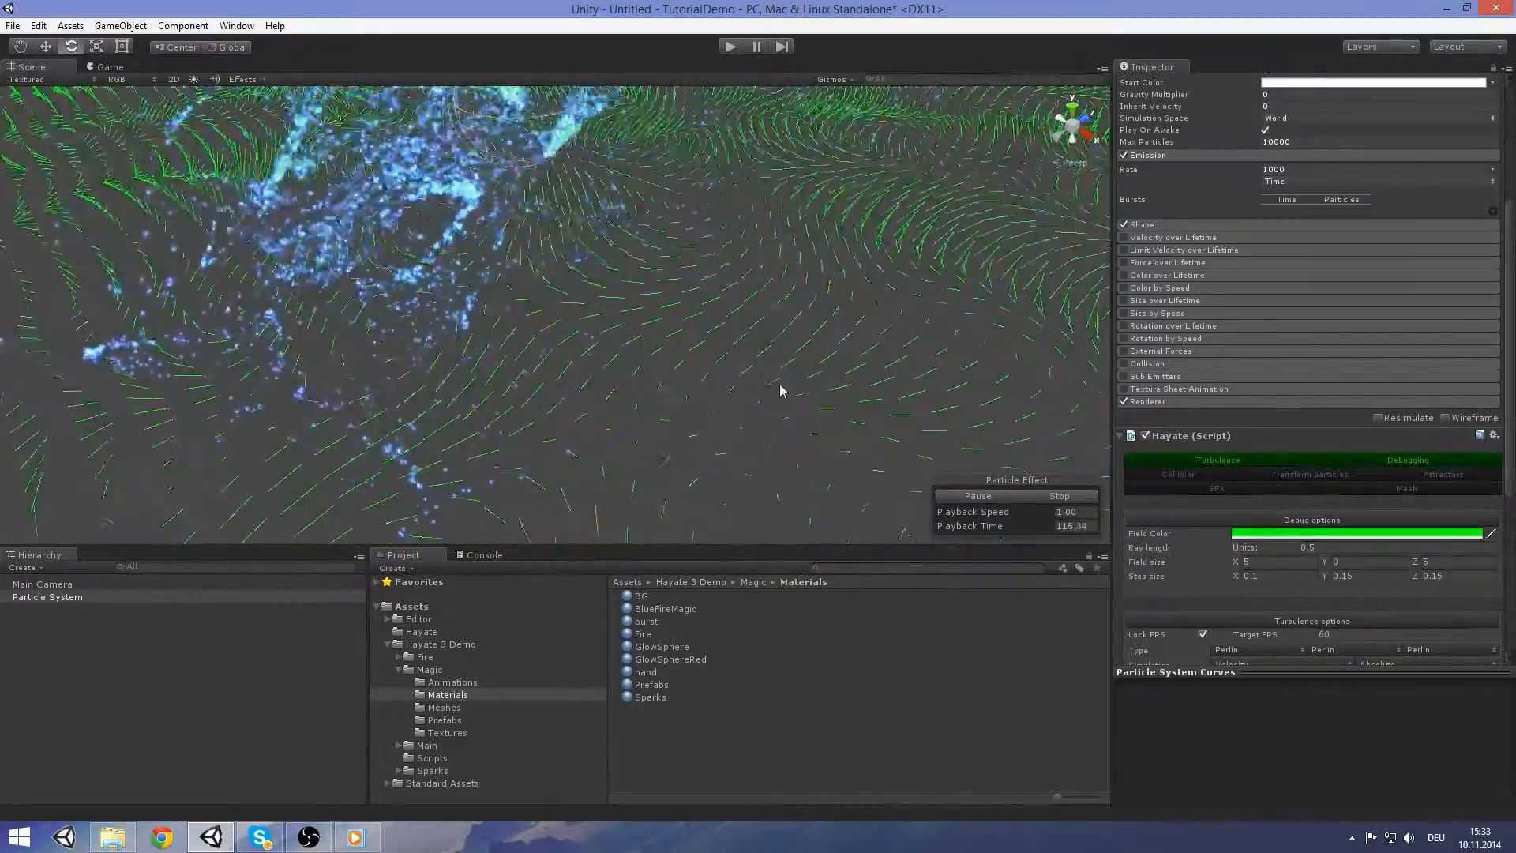
middle_click_drag(713, 278, 724, 321)
scroll(723, 320, "down", 8)
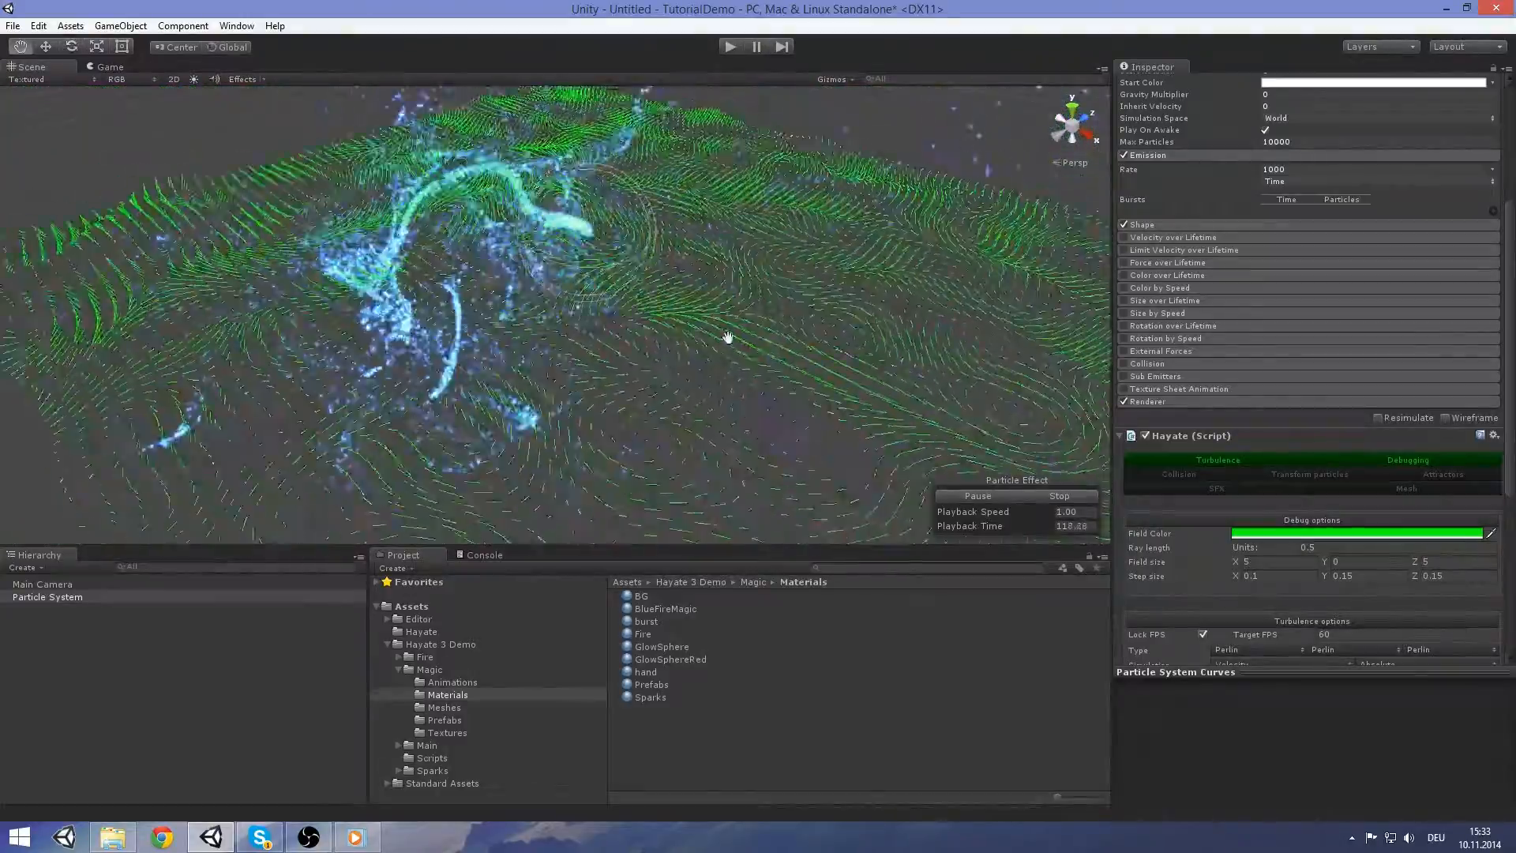
scroll(1304, 395, "down", 5)
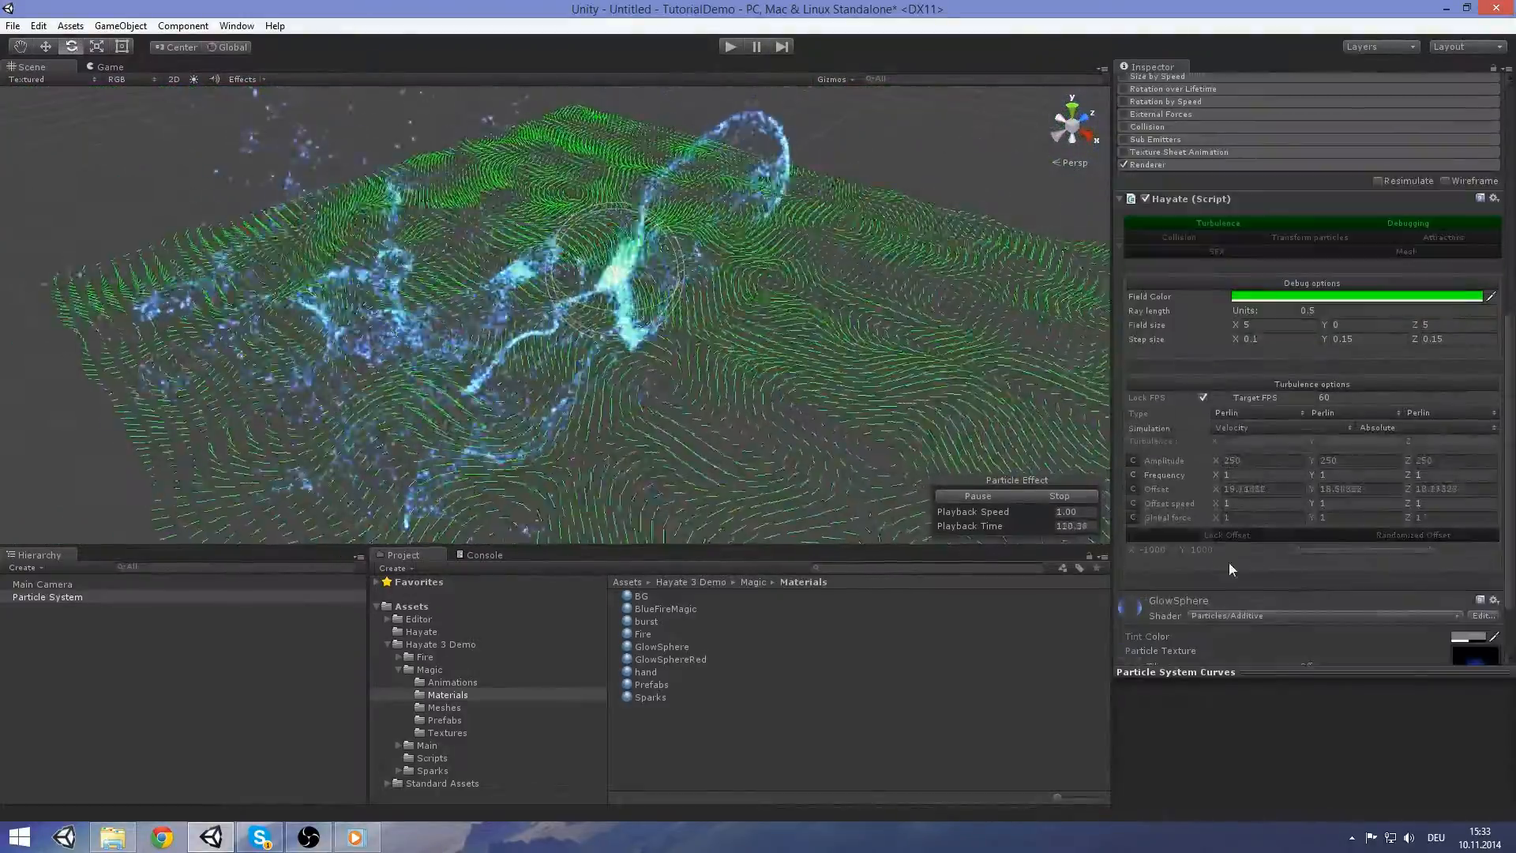
left_click(1182, 503)
type(".5")
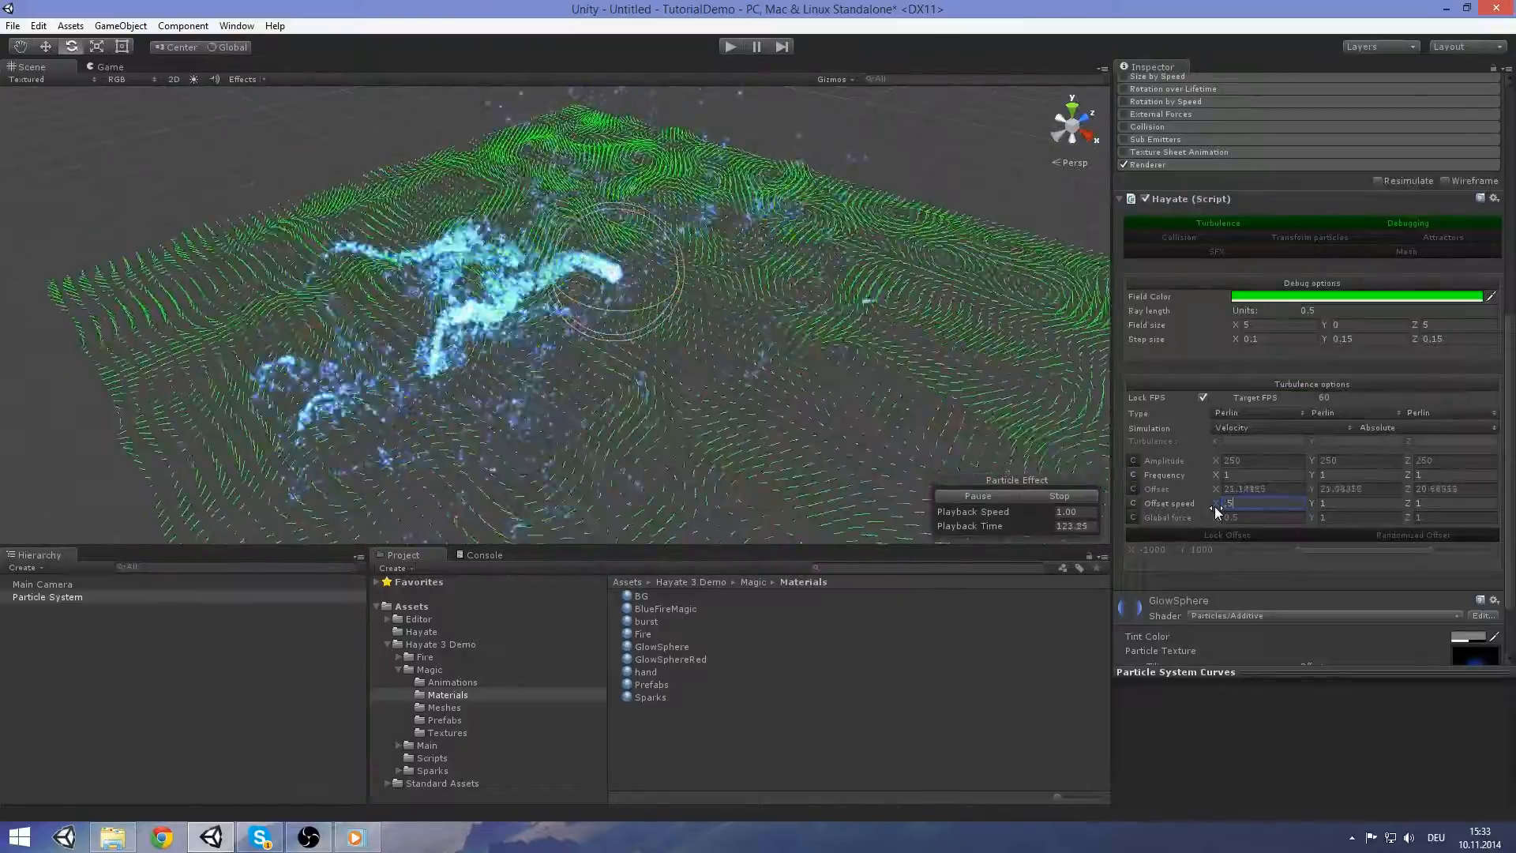
key("Tab")
type(".5")
key("Tab")
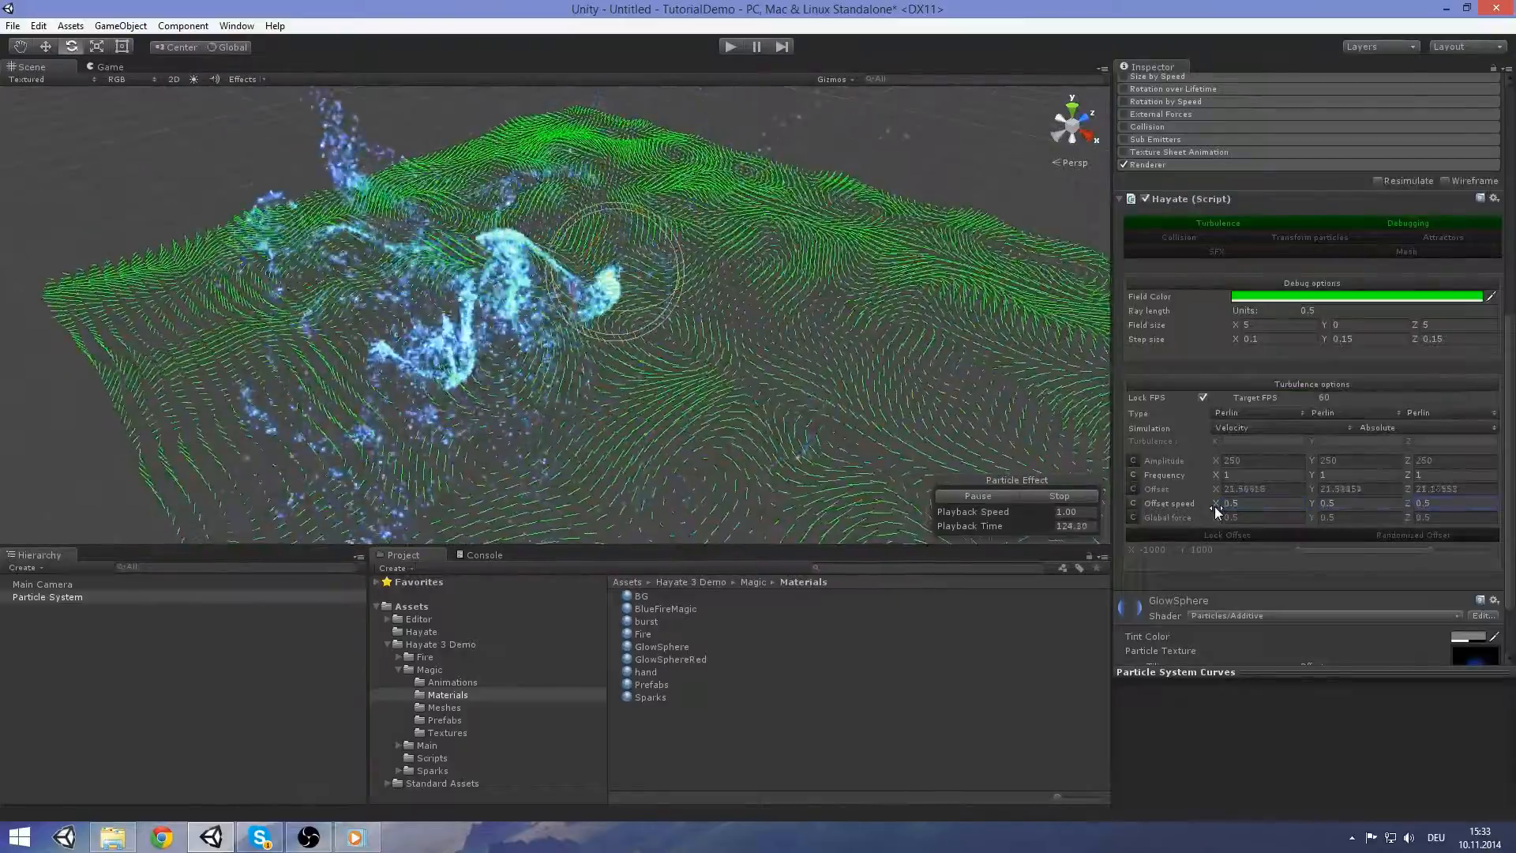
type(".5")
key("Return")
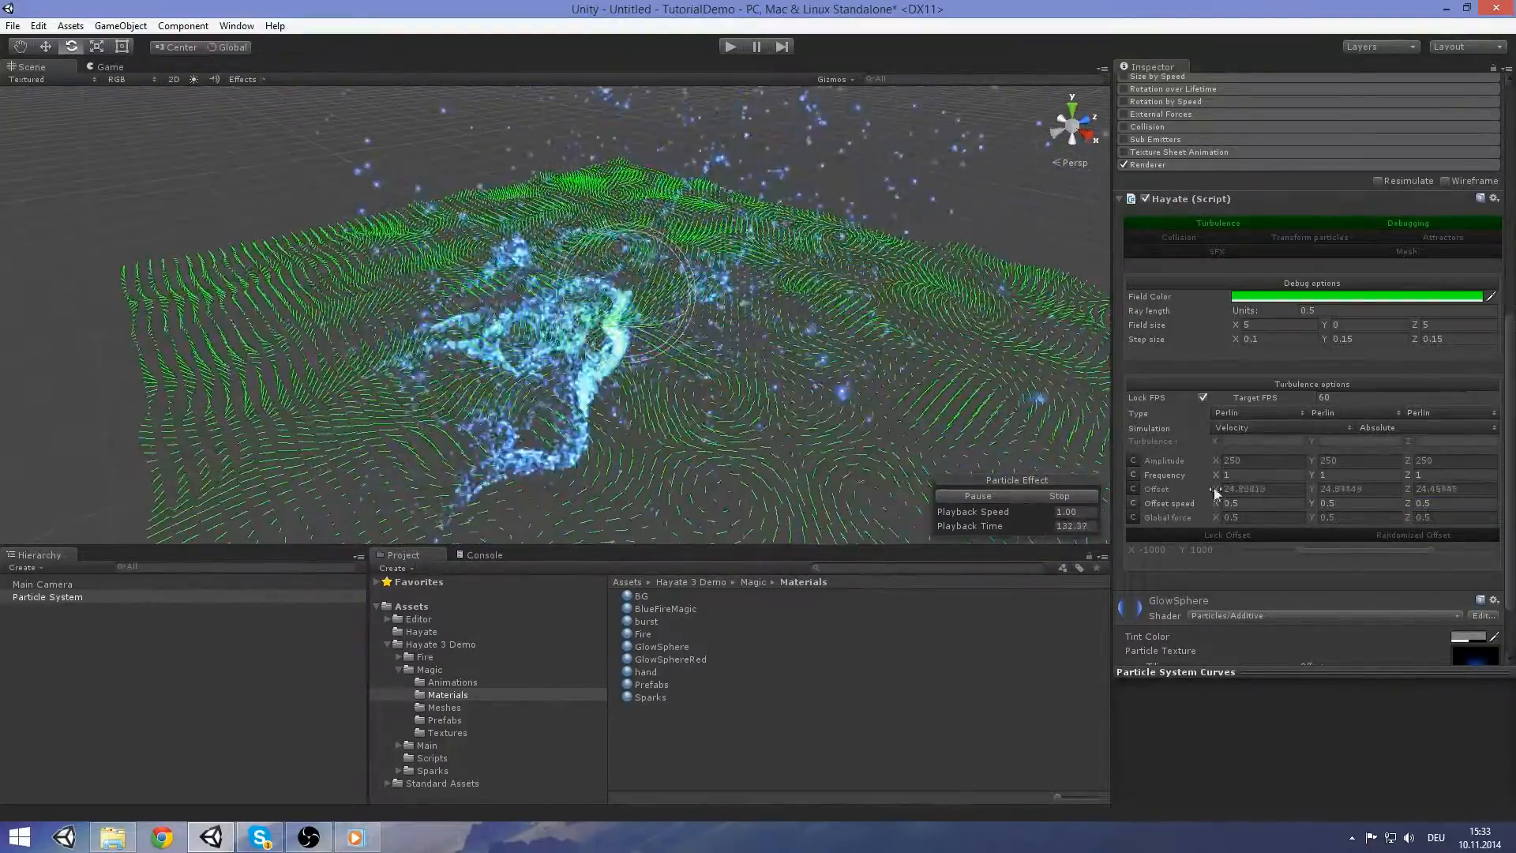
Stop the turbulence field's drift by setting Offset speed to 0 on X, Y and Z
left_click_drag(1246, 505, 1191, 496)
type("0")
key("Tab")
type("0")
key("Tab")
type("0")
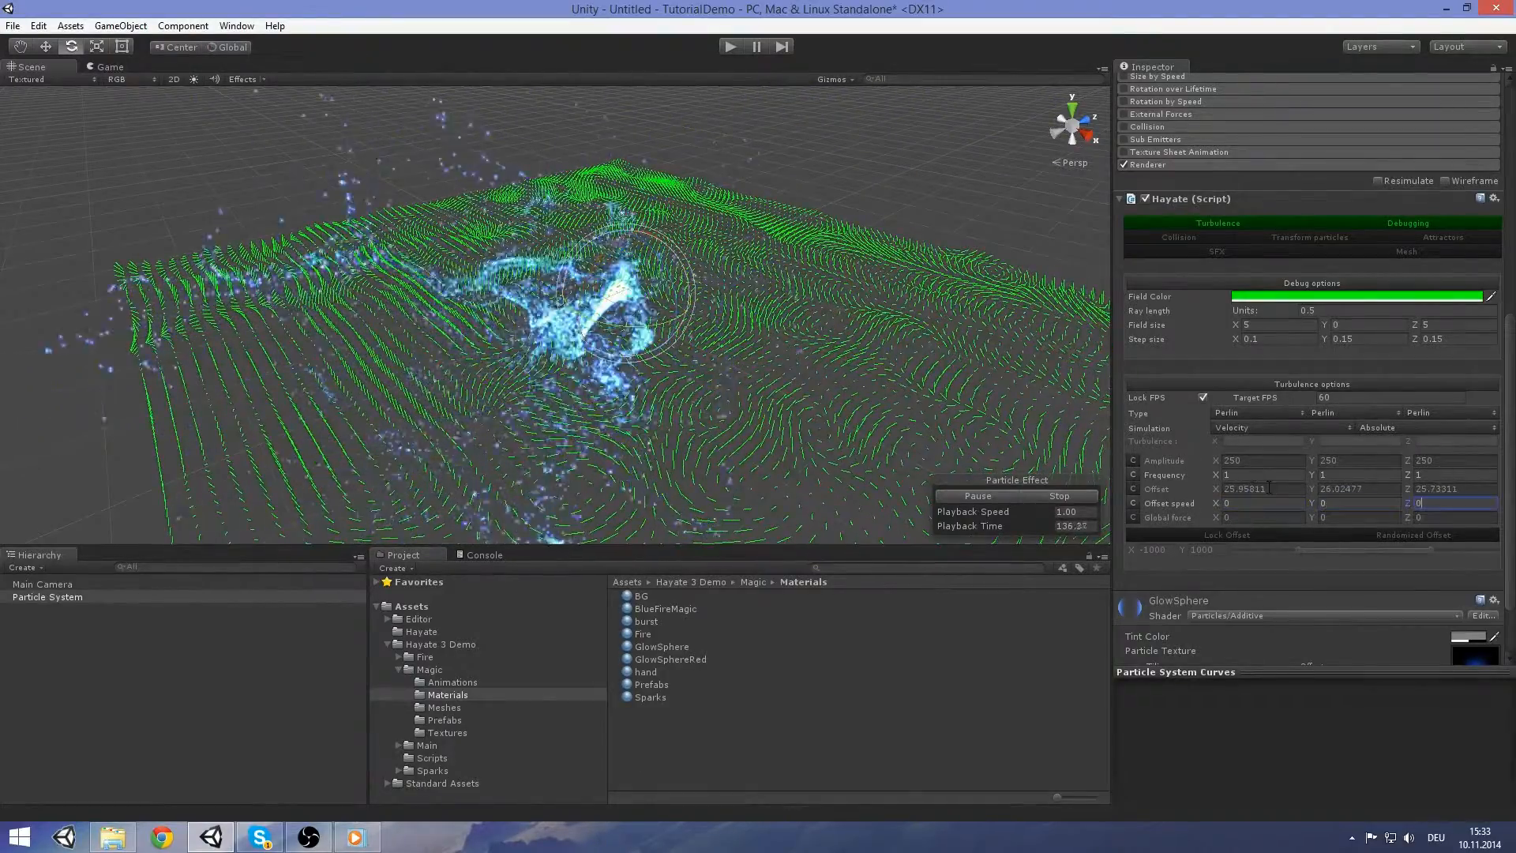
Set the turbulence Offset to 0 on X, Y and Z
left_click(1270, 489)
type("0")
key("Tab")
type("0")
key("Tab")
type("0")
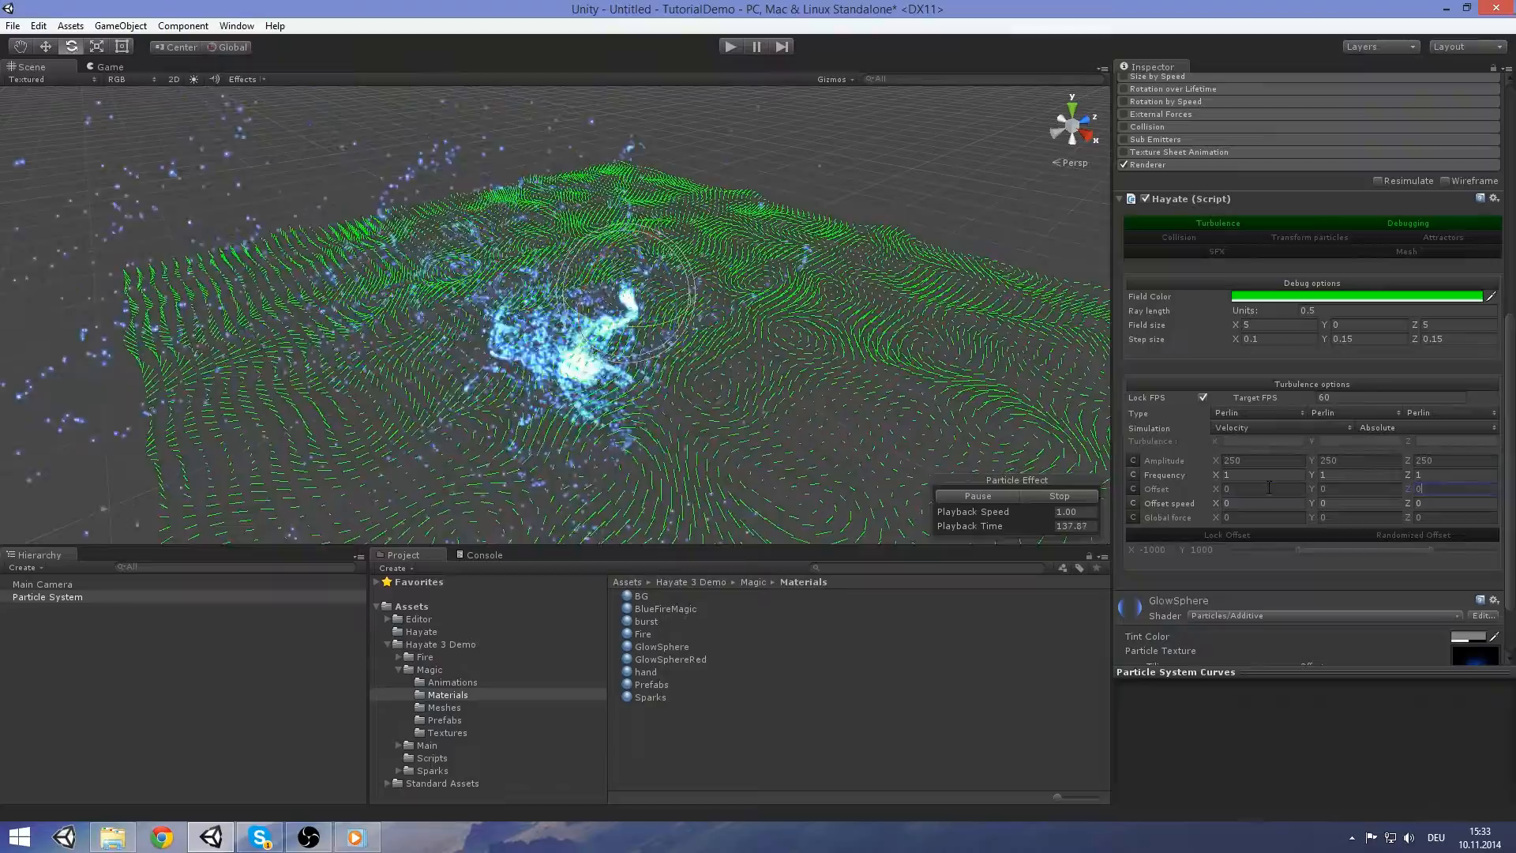
Shift the turbulence Offset gradually to about -0.38 on X, -0.08 on Y and 1.52 on Z, and watch the particle streams
left_click(1220, 492)
mouse_move(1223, 496)
left_mouse_down()
mouse_move(1250, 495)
mouse_move(1190, 500)
mouse_move(1220, 500)
left_mouse_up()
mouse_move(1314, 490)
left_mouse_down()
mouse_move(1357, 496)
mouse_move(1311, 493)
left_mouse_up()
left_click_drag(1410, 488, 1453, 493)
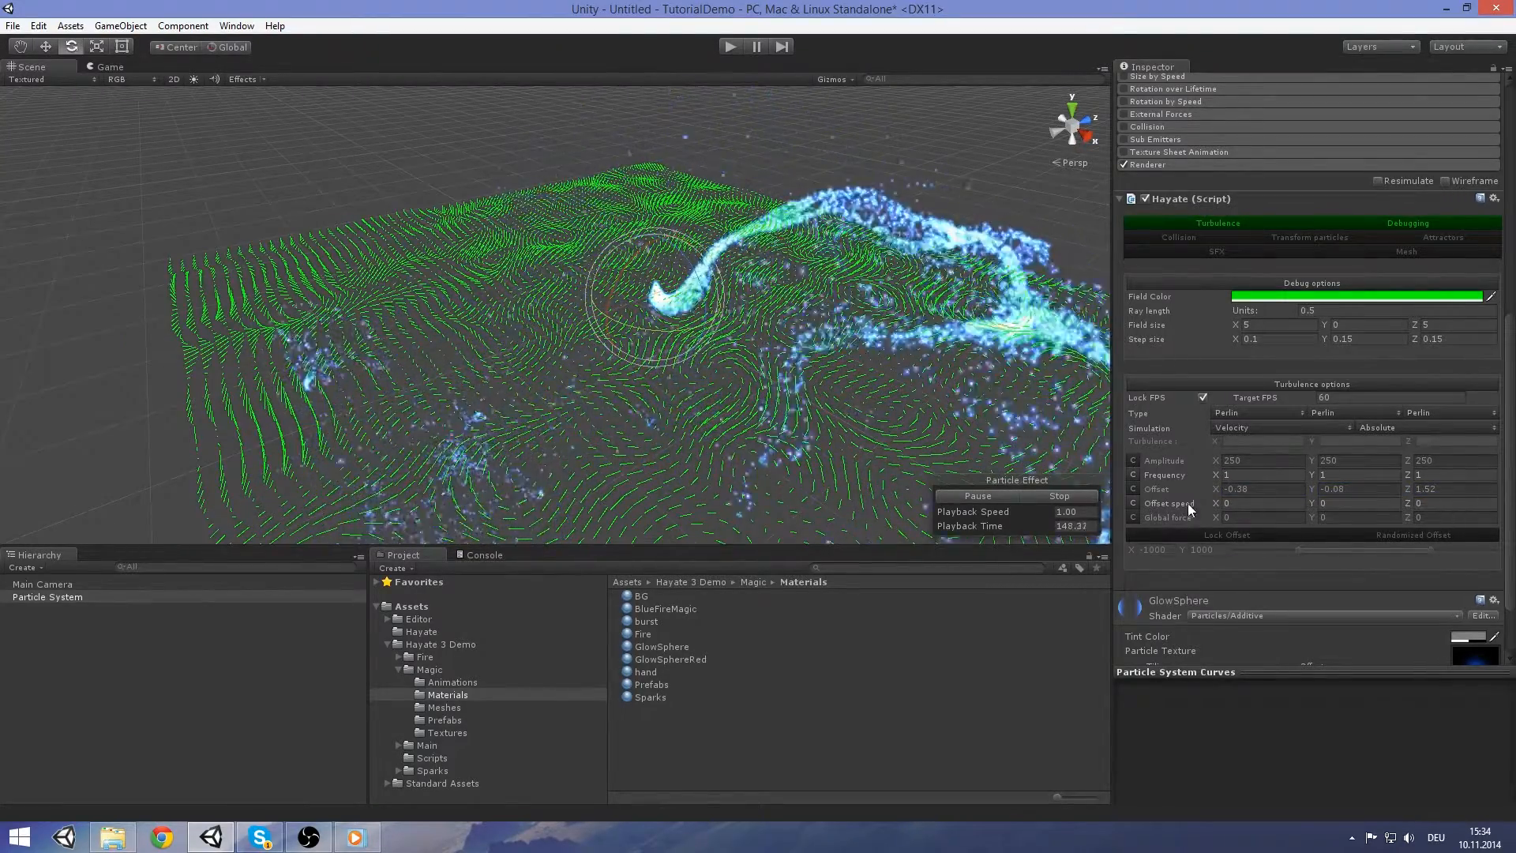
middle_click_drag(830, 255, 745, 197)
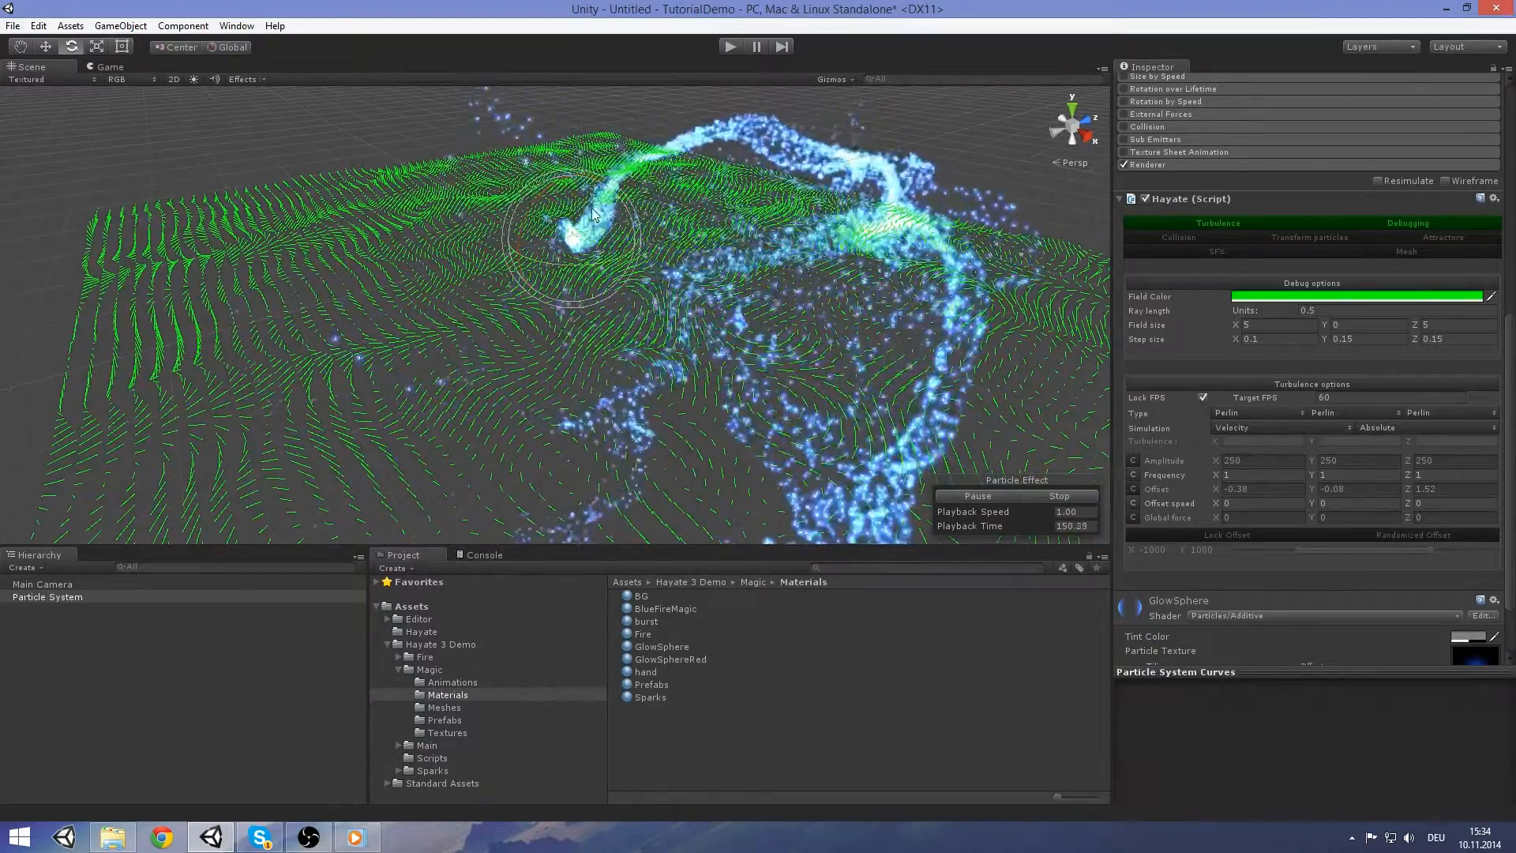
middle_click_drag(554, 200, 595, 286)
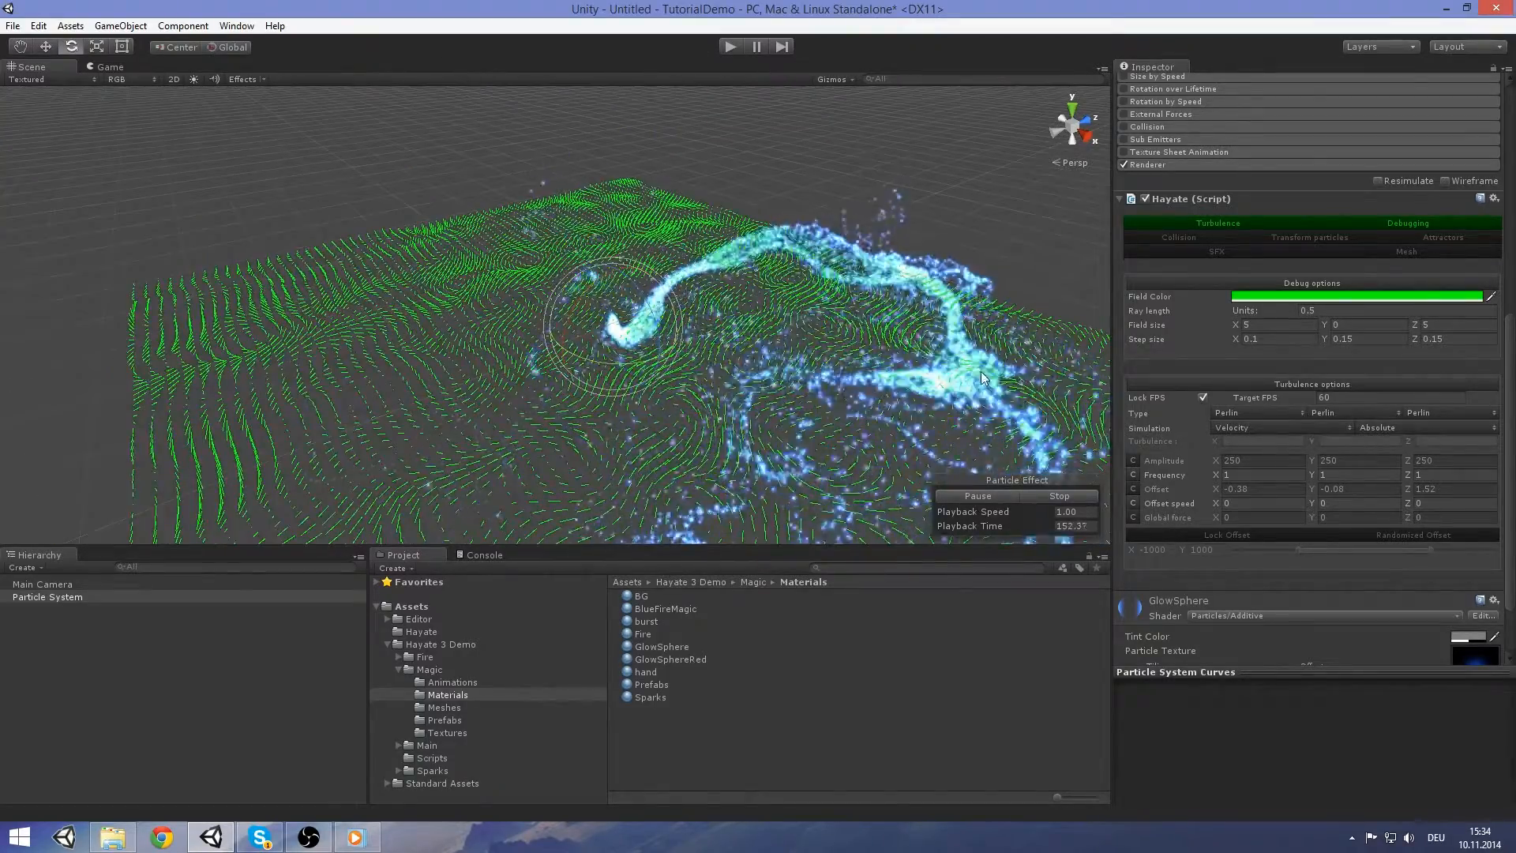
middle_click_drag(632, 364, 625, 310)
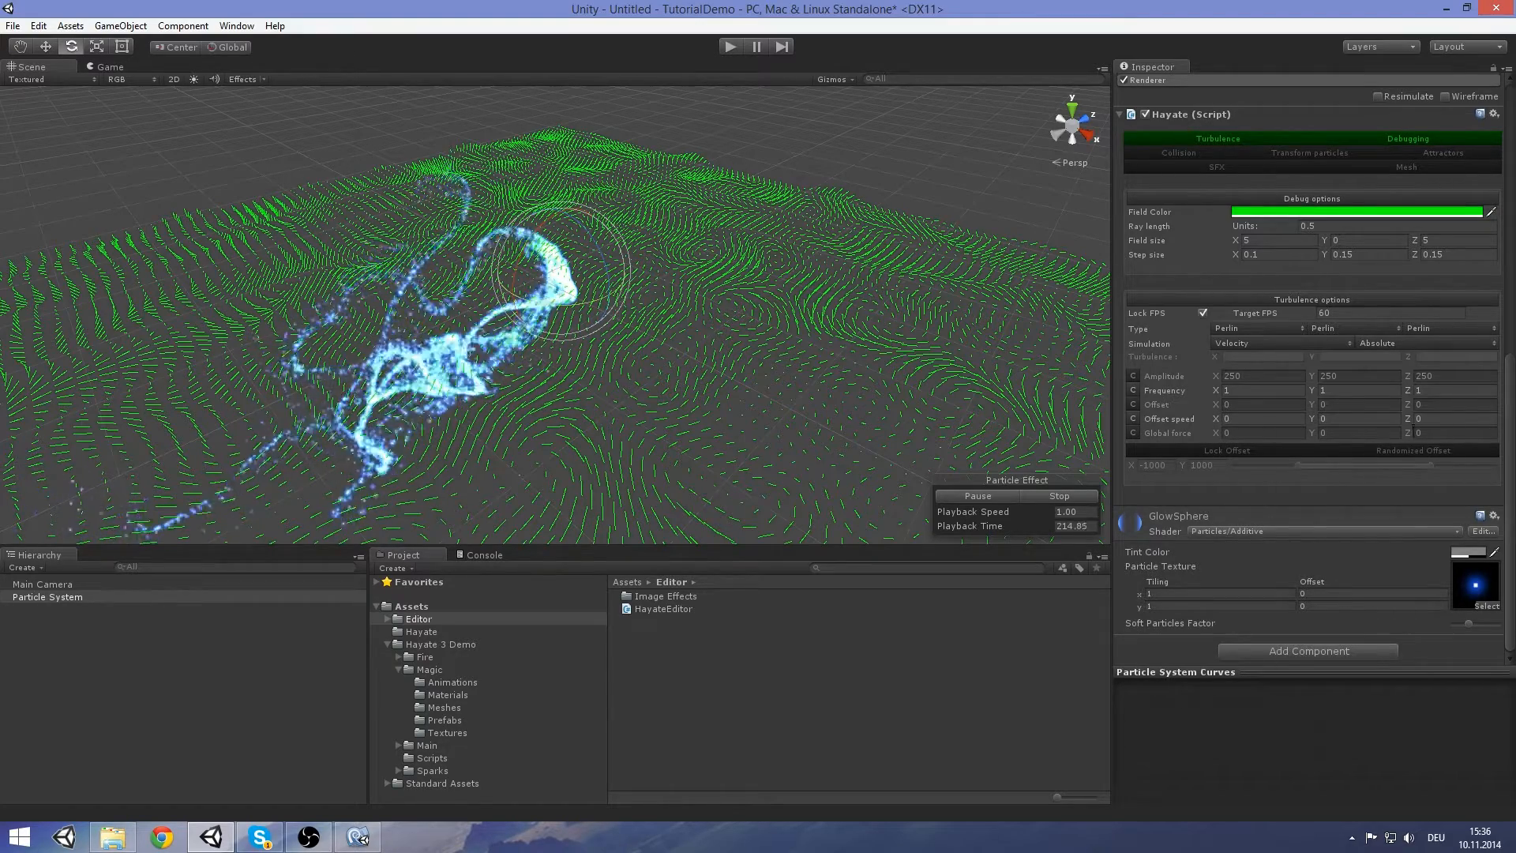
Try a Global force of about 200.37 on X, -22.27 on Y and 28.44 on Z, watching the stream's direction
left_click_drag(1216, 431, 490, 444)
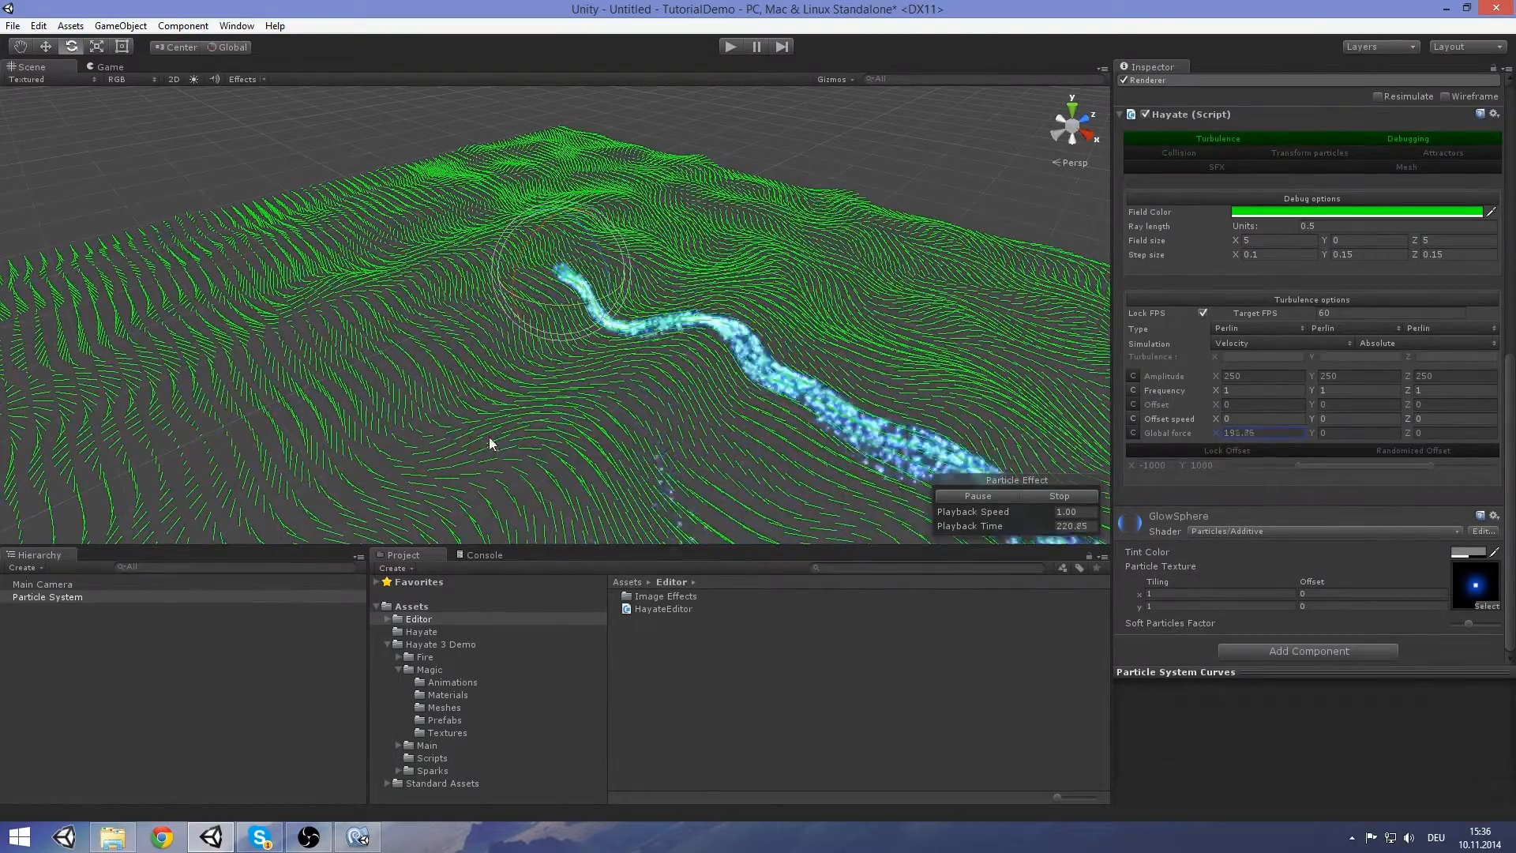
right_click_drag(754, 325, 1031, 386)
middle_click_drag(505, 320, 726, 305)
scroll(727, 306, "down", 5)
right_click_drag(727, 306, 788, 292)
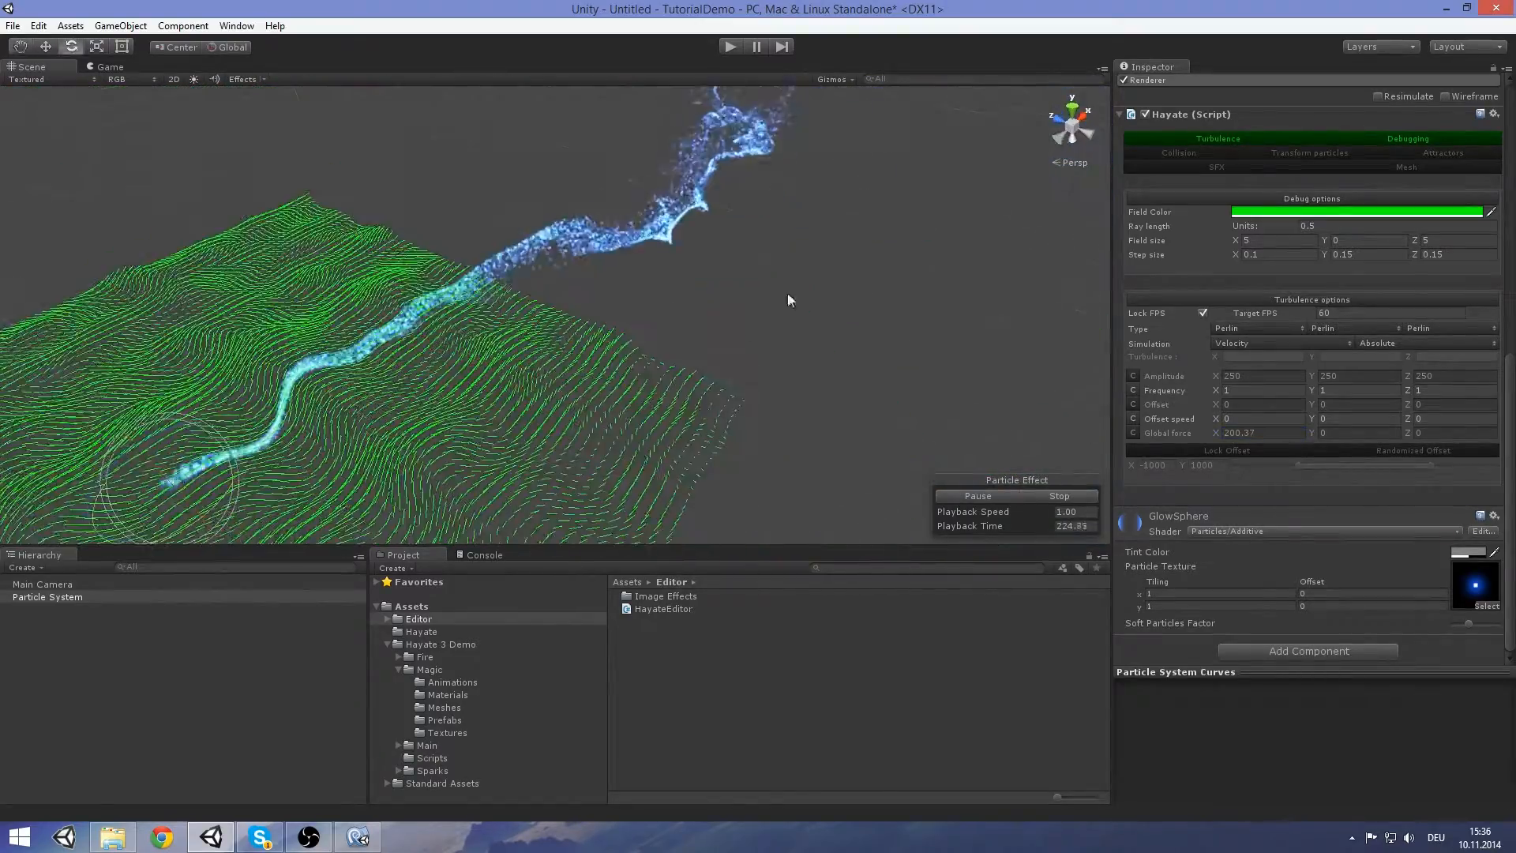
scroll(779, 352, "down", 4)
mouse_move(779, 352)
middle_mouse_down()
mouse_move(776, 397)
mouse_move(785, 339)
middle_mouse_up()
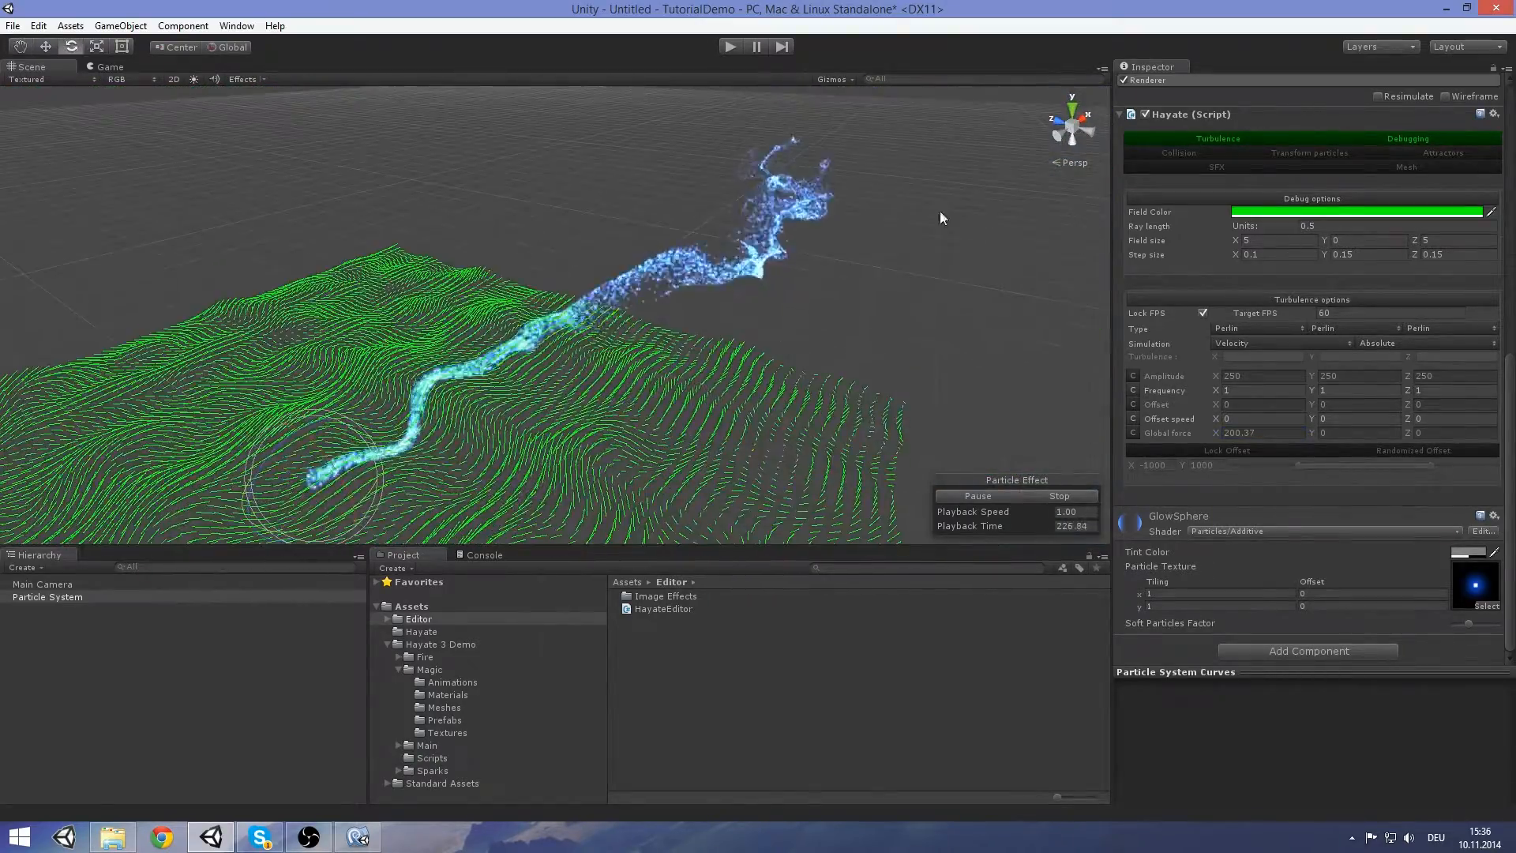
left_click_drag(1323, 439, 1109, 450)
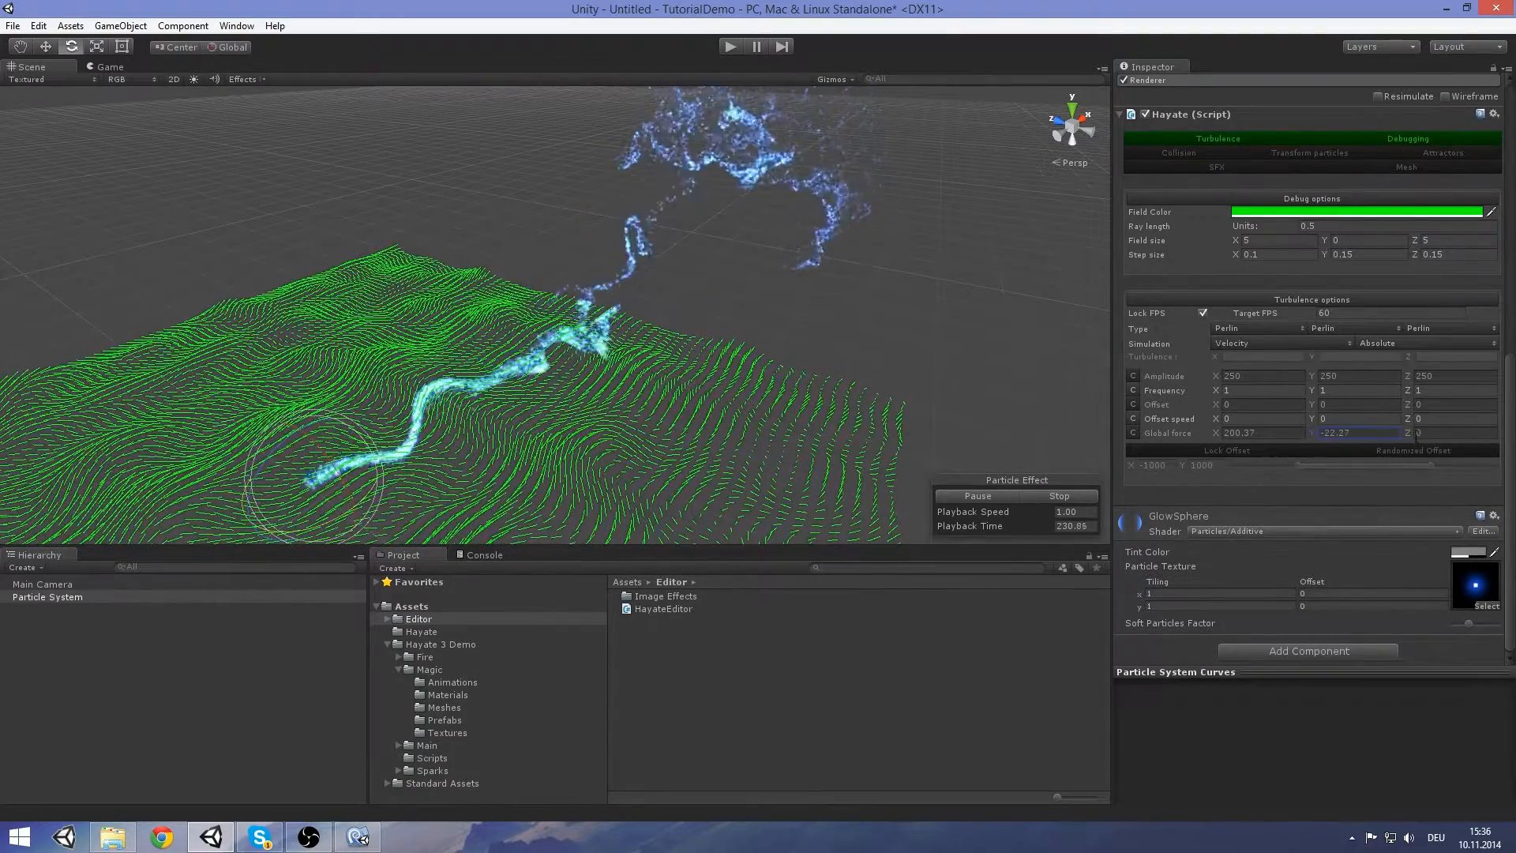
left_click_drag(1408, 433, 1239, 433)
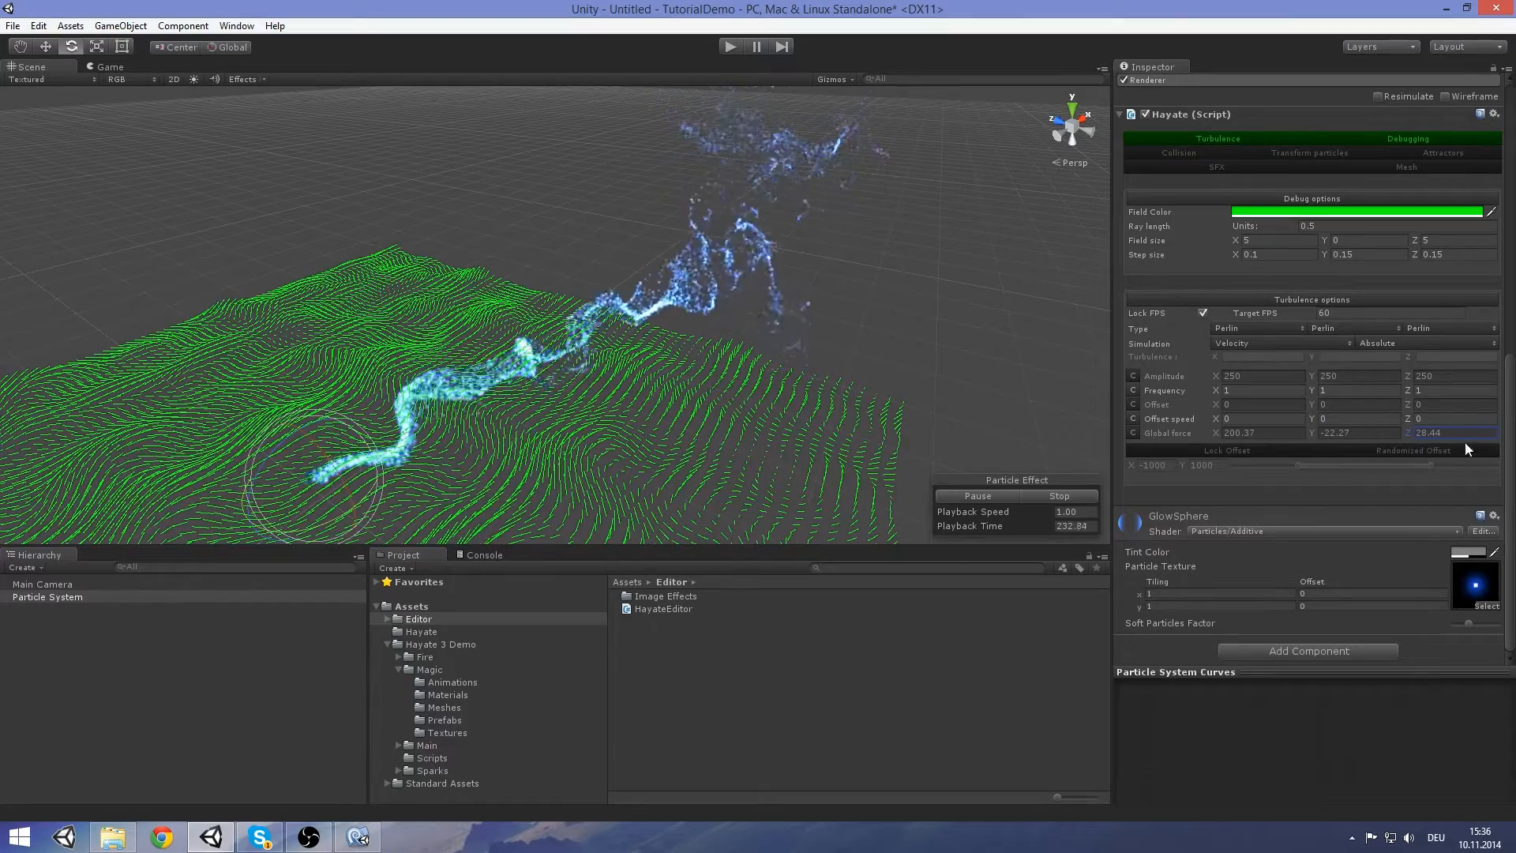
Reset the Global force to 0 on X, Y and Z and look over the particle streams
left_click_drag(1462, 434, 1343, 433)
type("0")
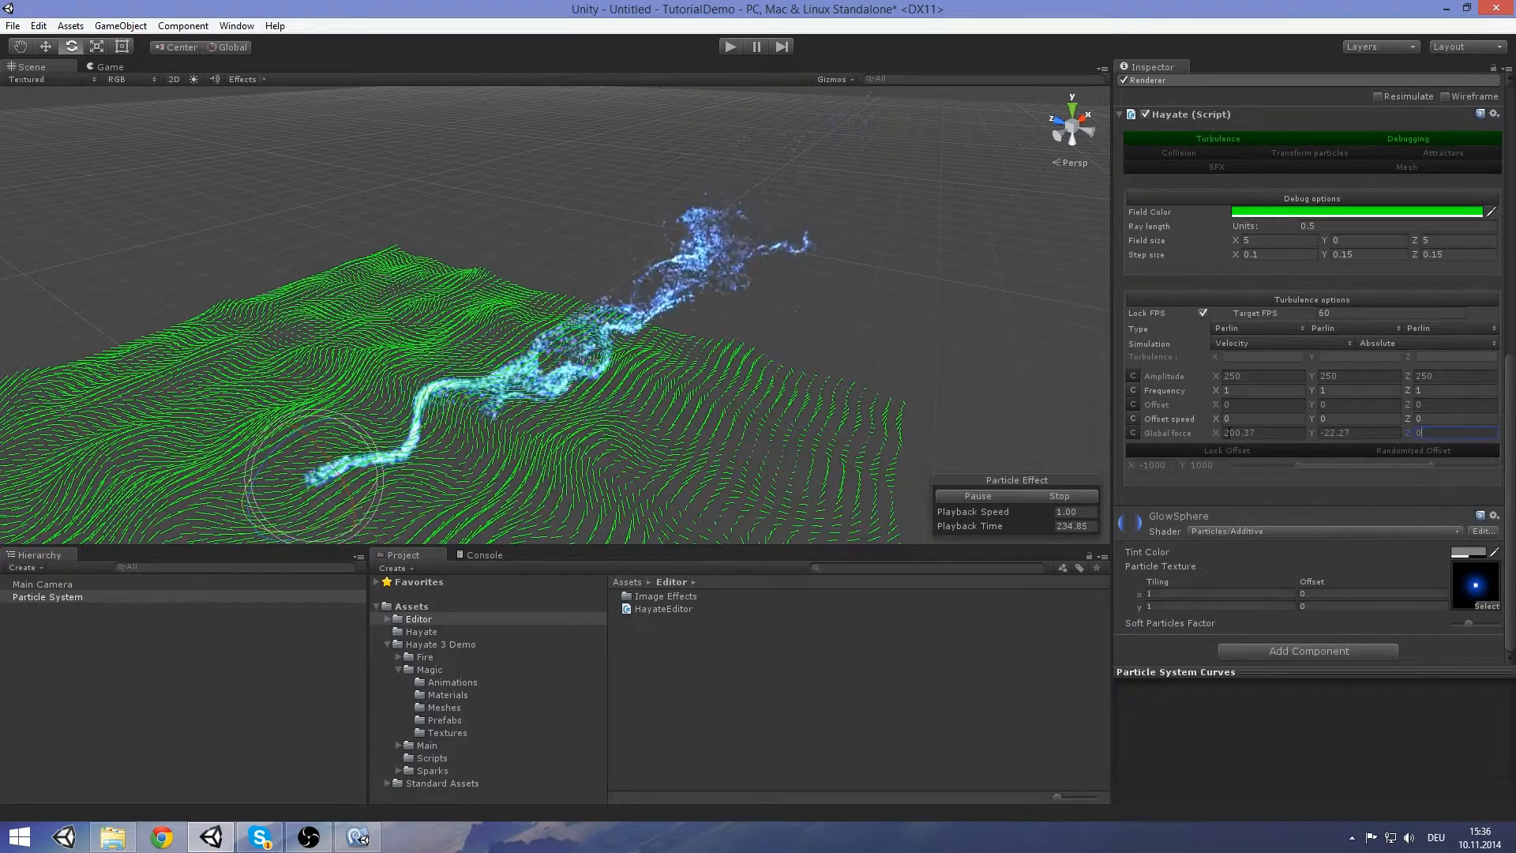
type("0")
key("Tab")
type("0")
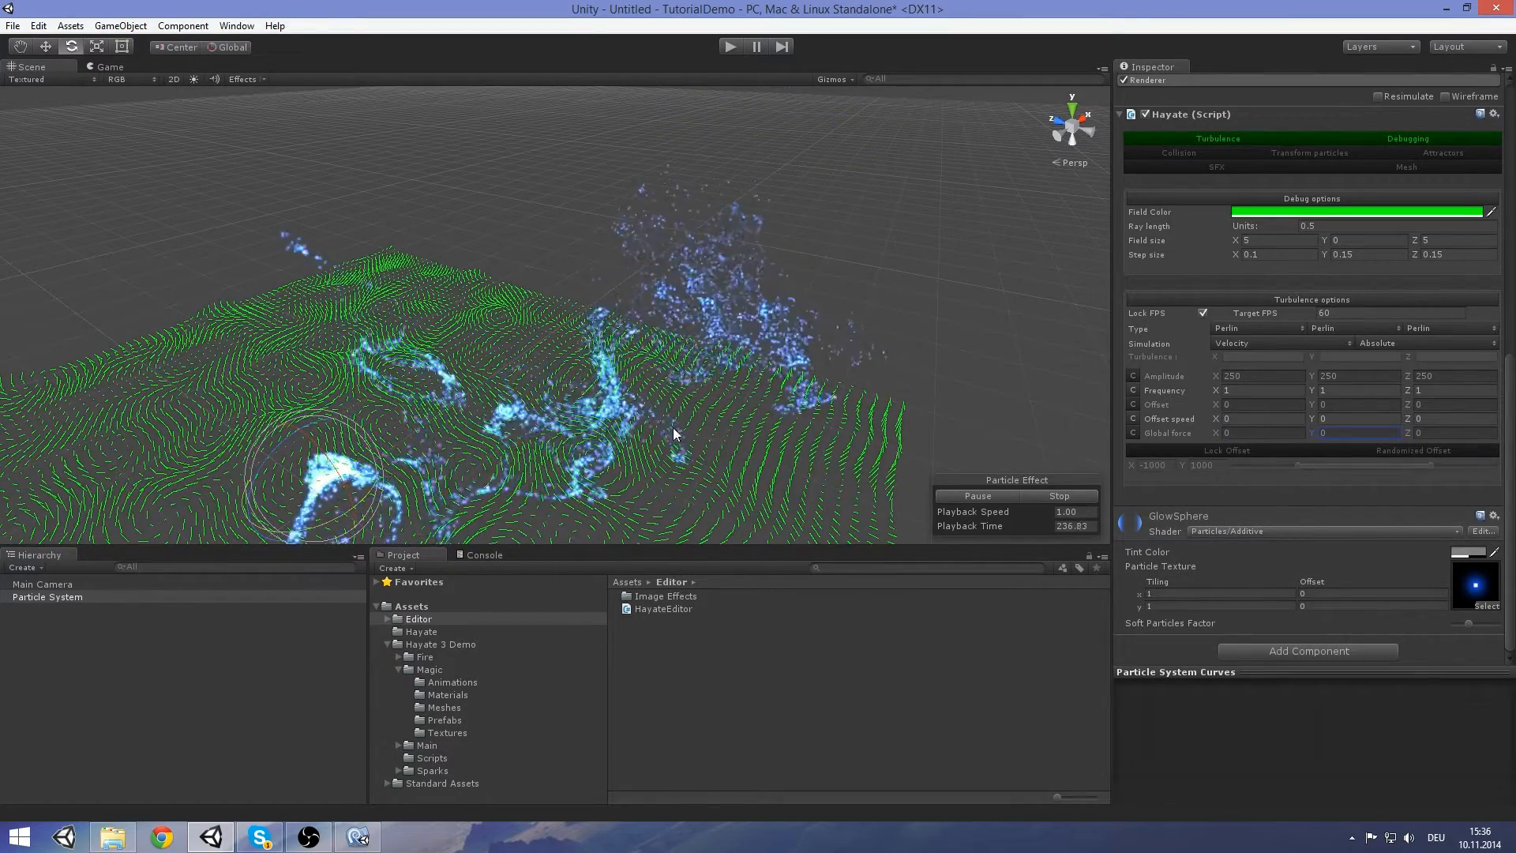
right_click_drag(672, 429, 576, 366)
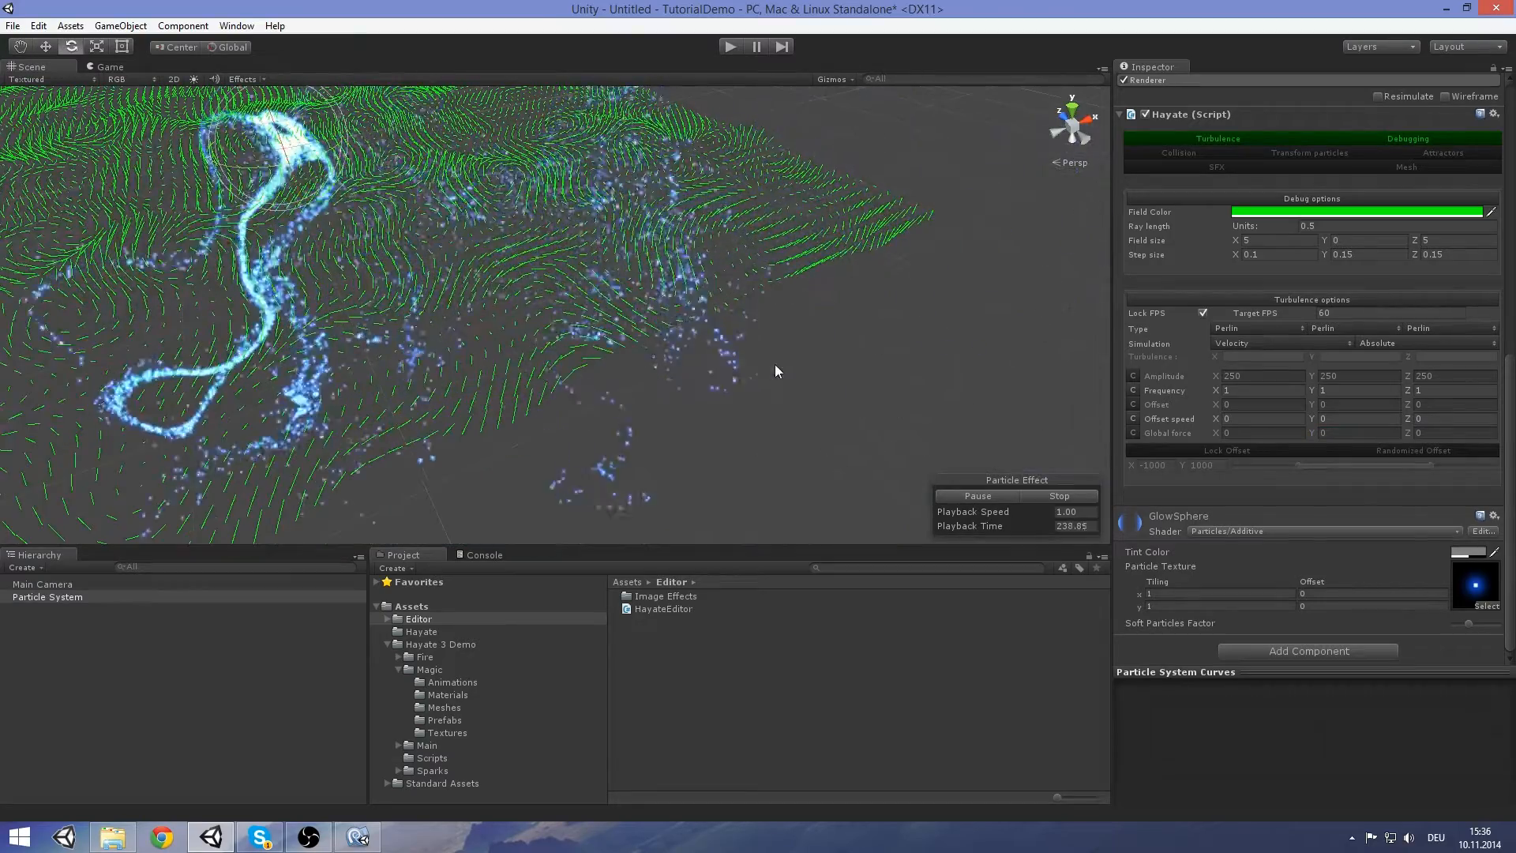
right_click_drag(734, 258, 790, 344)
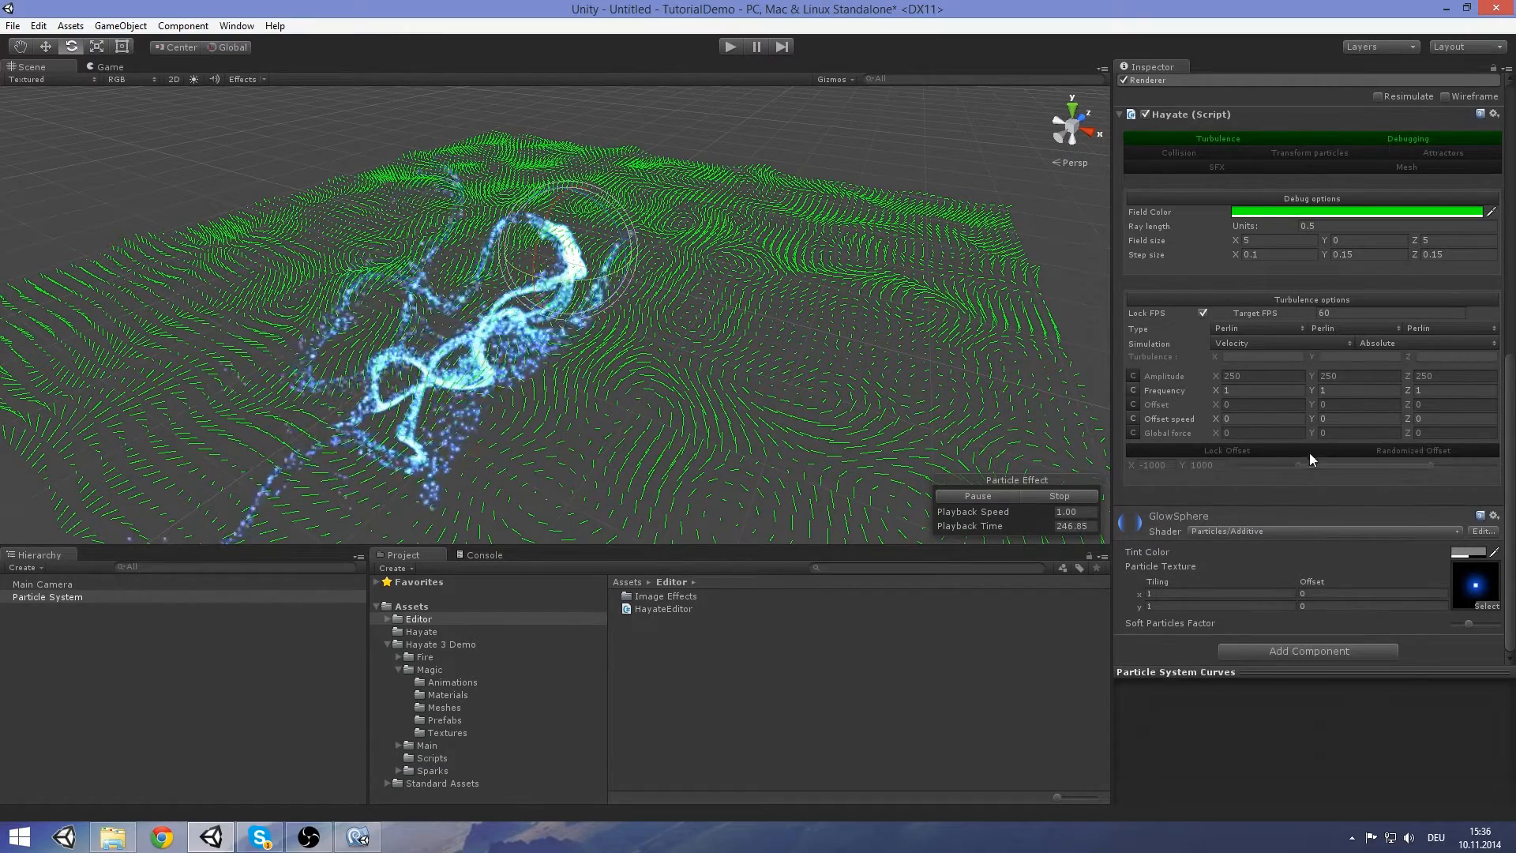
Turn on Lock Offset, move the particle system through the turbulence field, and switch the lock off again
left_click(1256, 452)
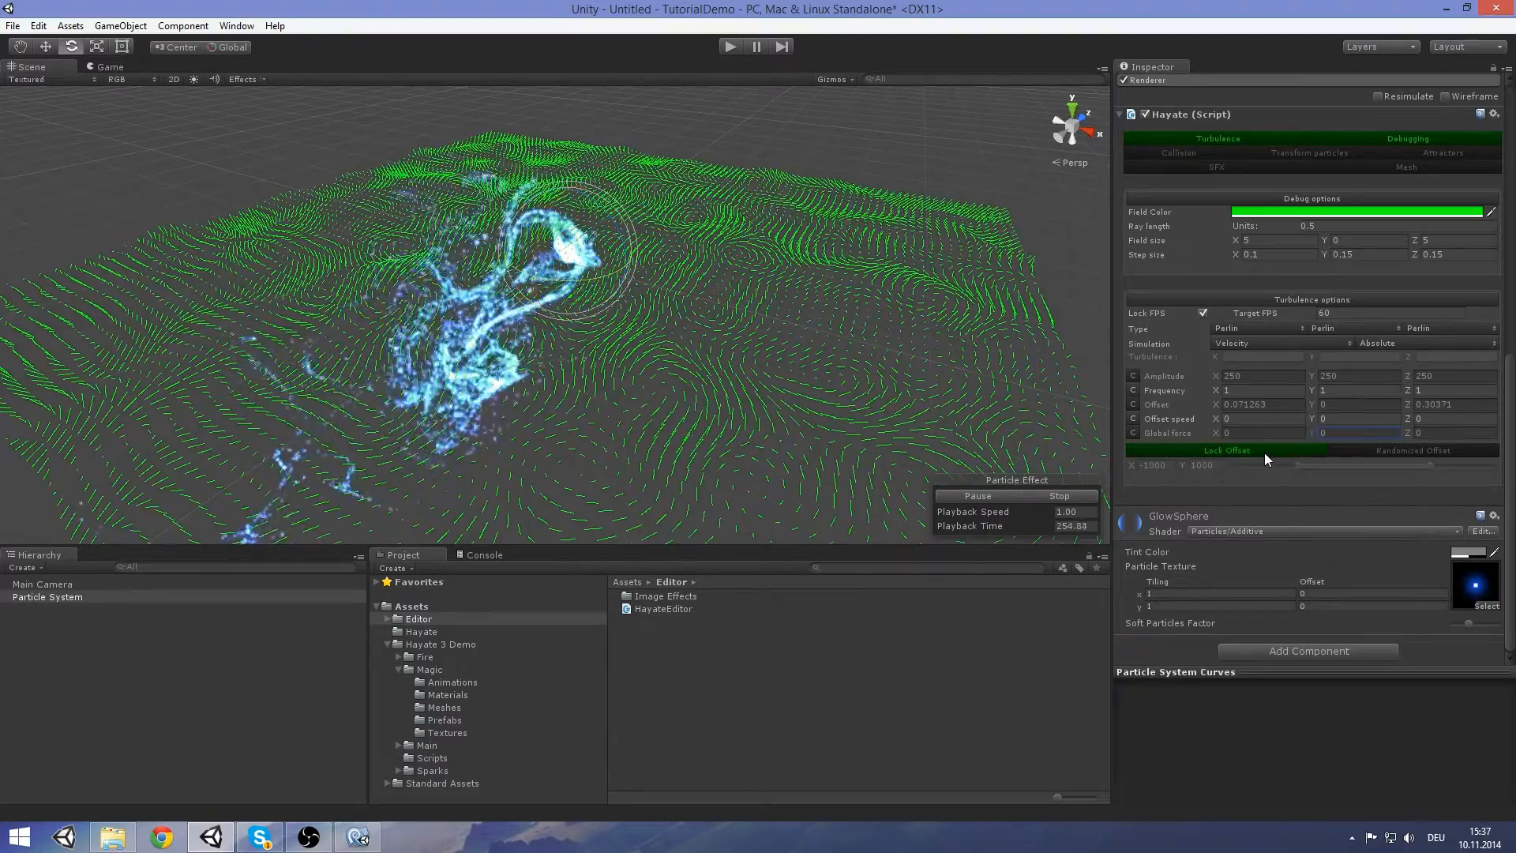
mouse_move(570, 260)
left_mouse_down()
mouse_move(606, 309)
mouse_move(654, 273)
mouse_move(564, 281)
left_mouse_up()
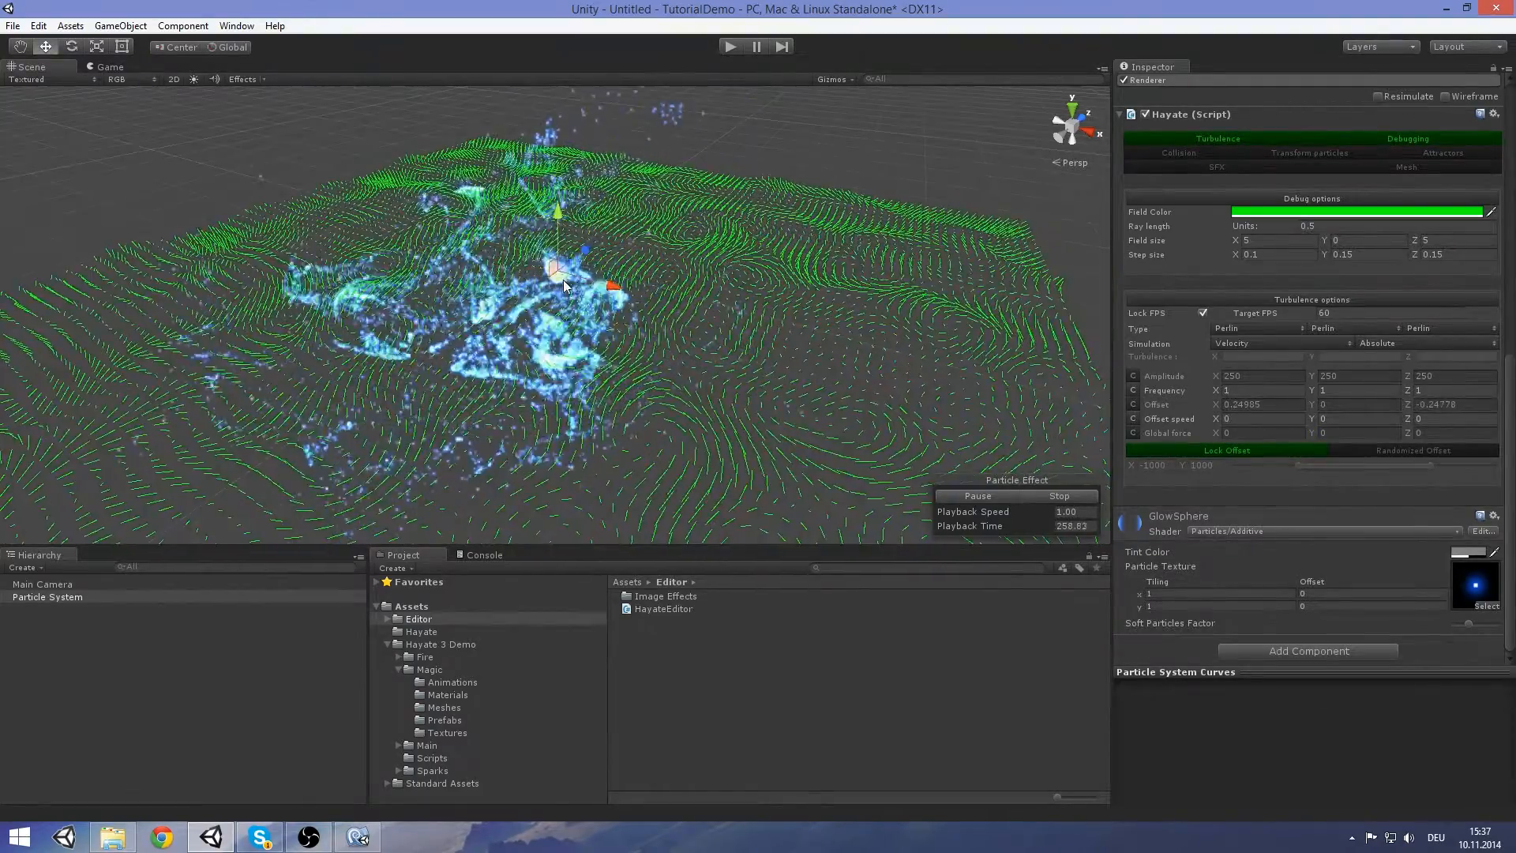
scroll(1330, 373, "up", 10)
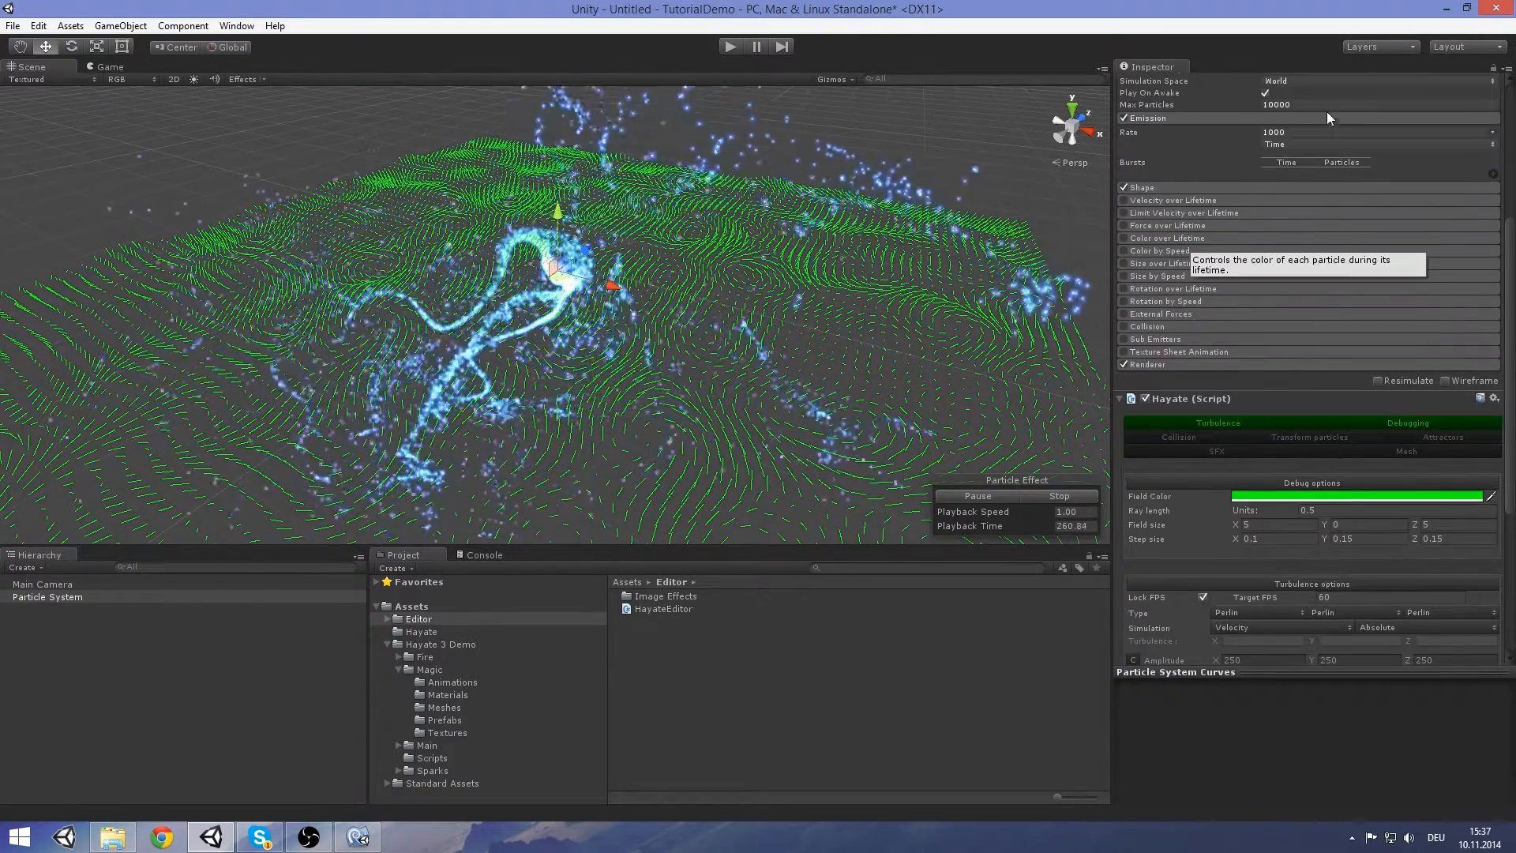
scroll(1377, 536, "down", 9)
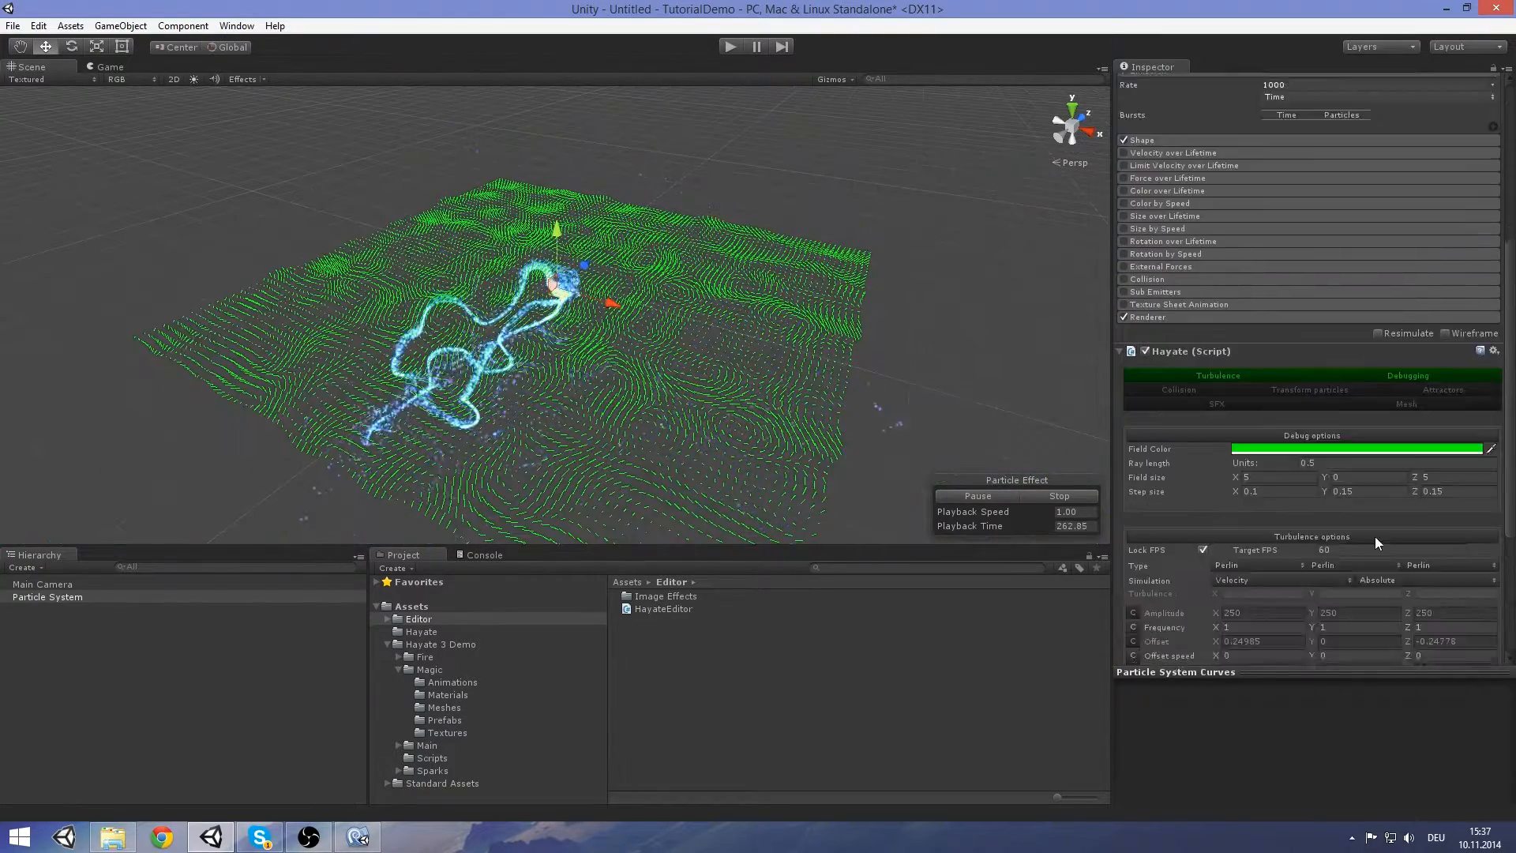
scroll(690, 371, "up", 5)
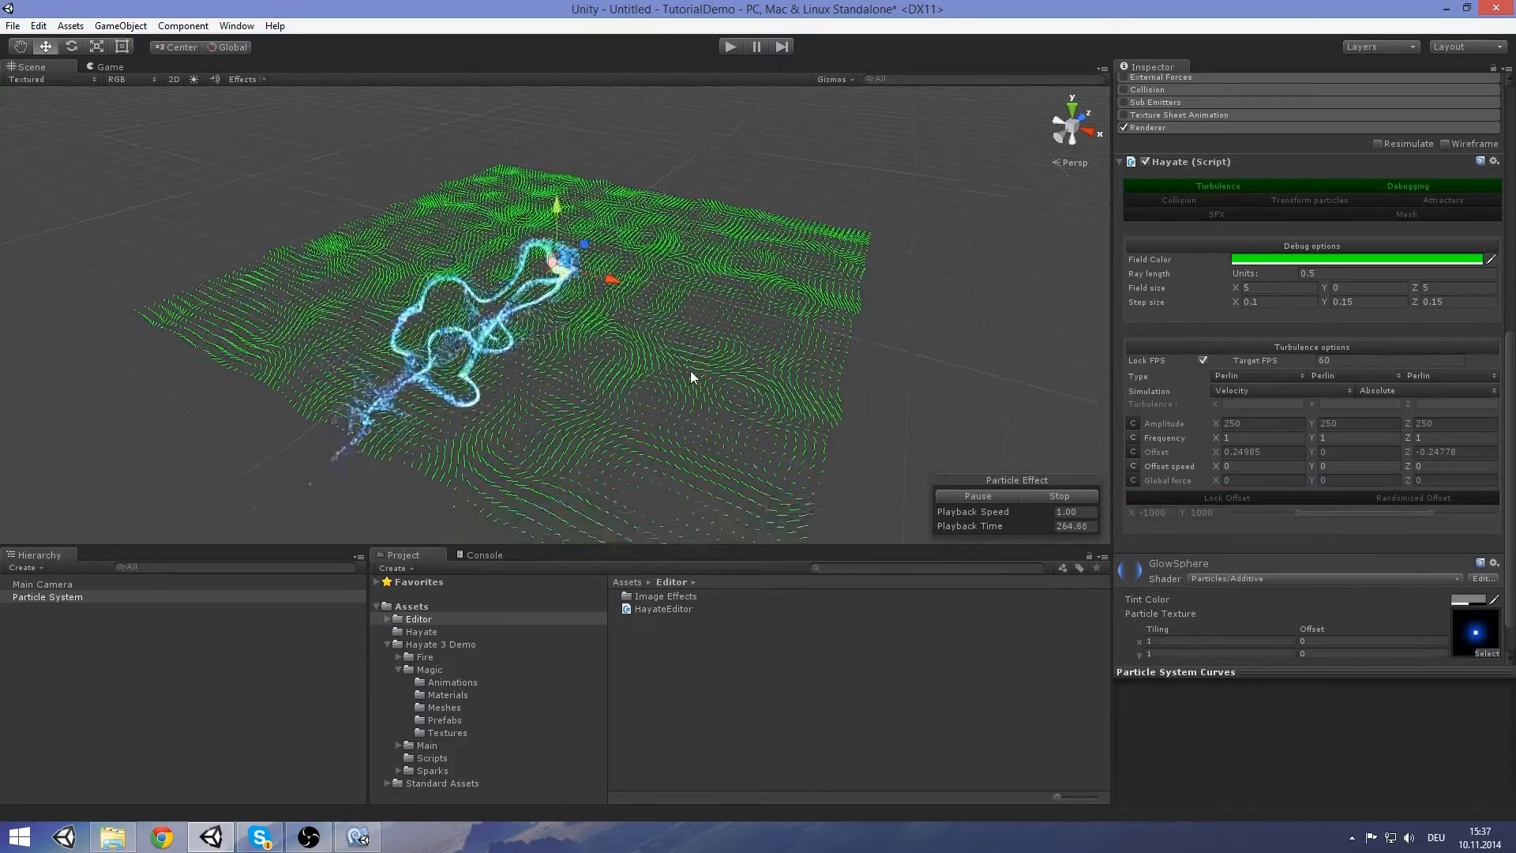
Try Randomized Offset with a range of about -902.43 to 1707.31, restoring -1000 to 1000 and switching it off
left_click(1413, 496)
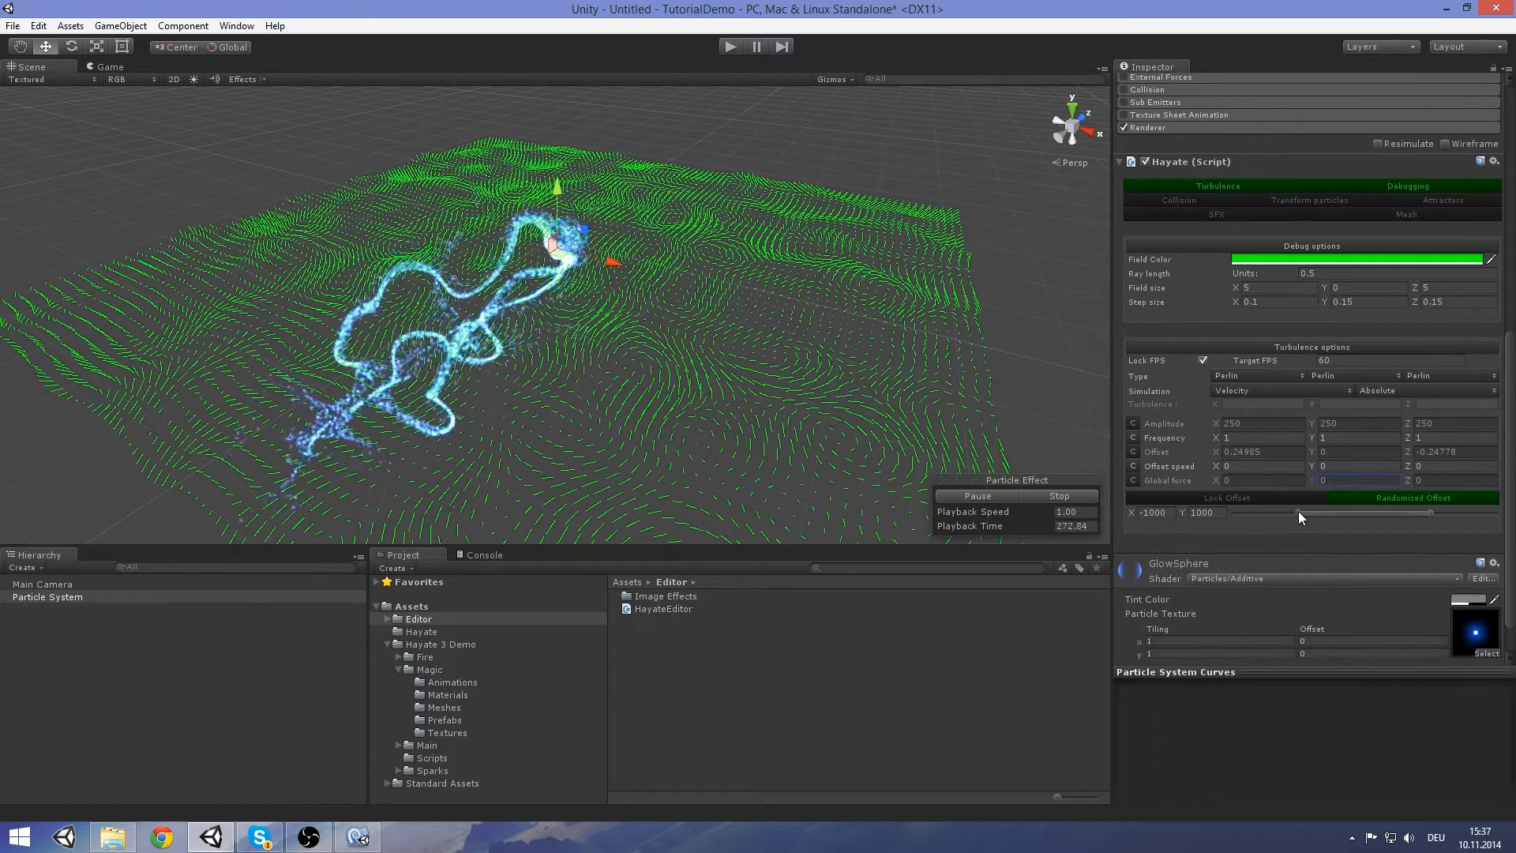
mouse_move(1297, 512)
left_mouse_down()
mouse_move(1266, 514)
mouse_move(1477, 510)
mouse_move(1306, 515)
left_mouse_up()
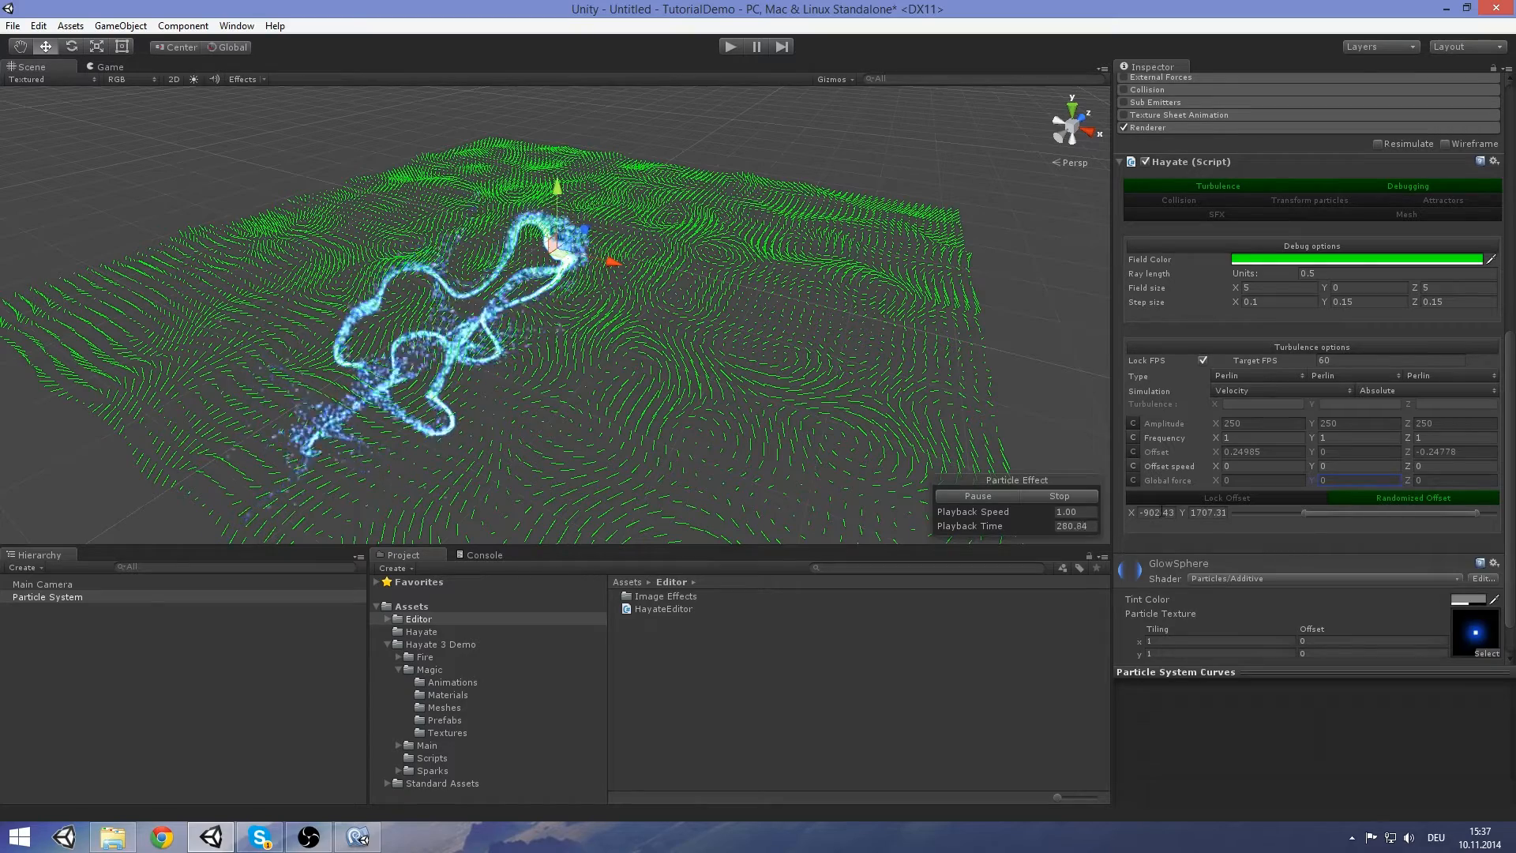
left_click_drag(1305, 515, 1299, 515)
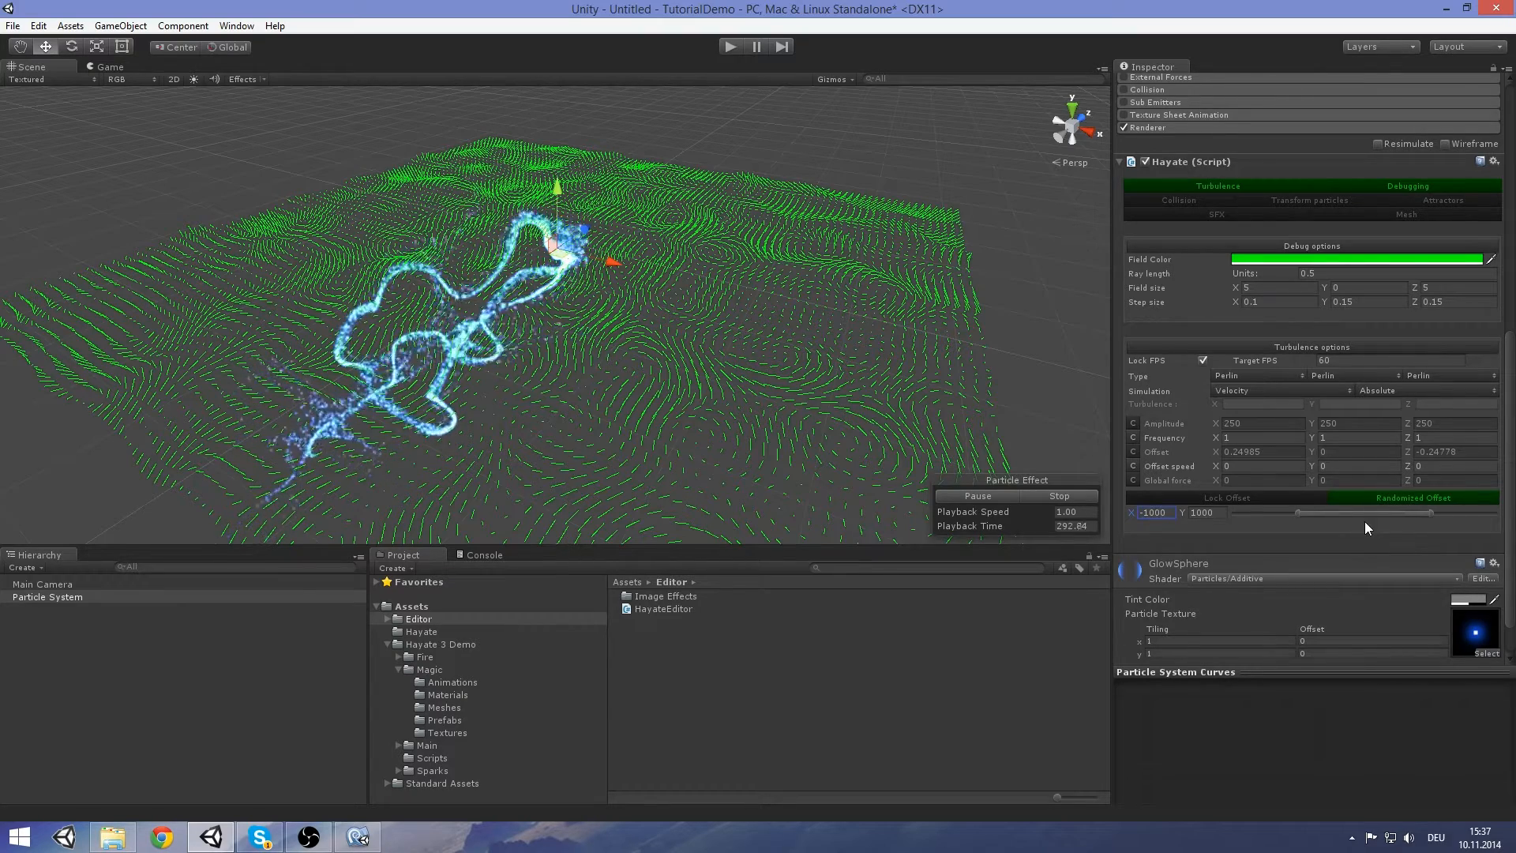
left_click(1408, 499)
Try other Field Color values for the debug field, from dark magenta to pale pink (RGB 255, 212, 252)
scroll(1343, 311, "up", 3)
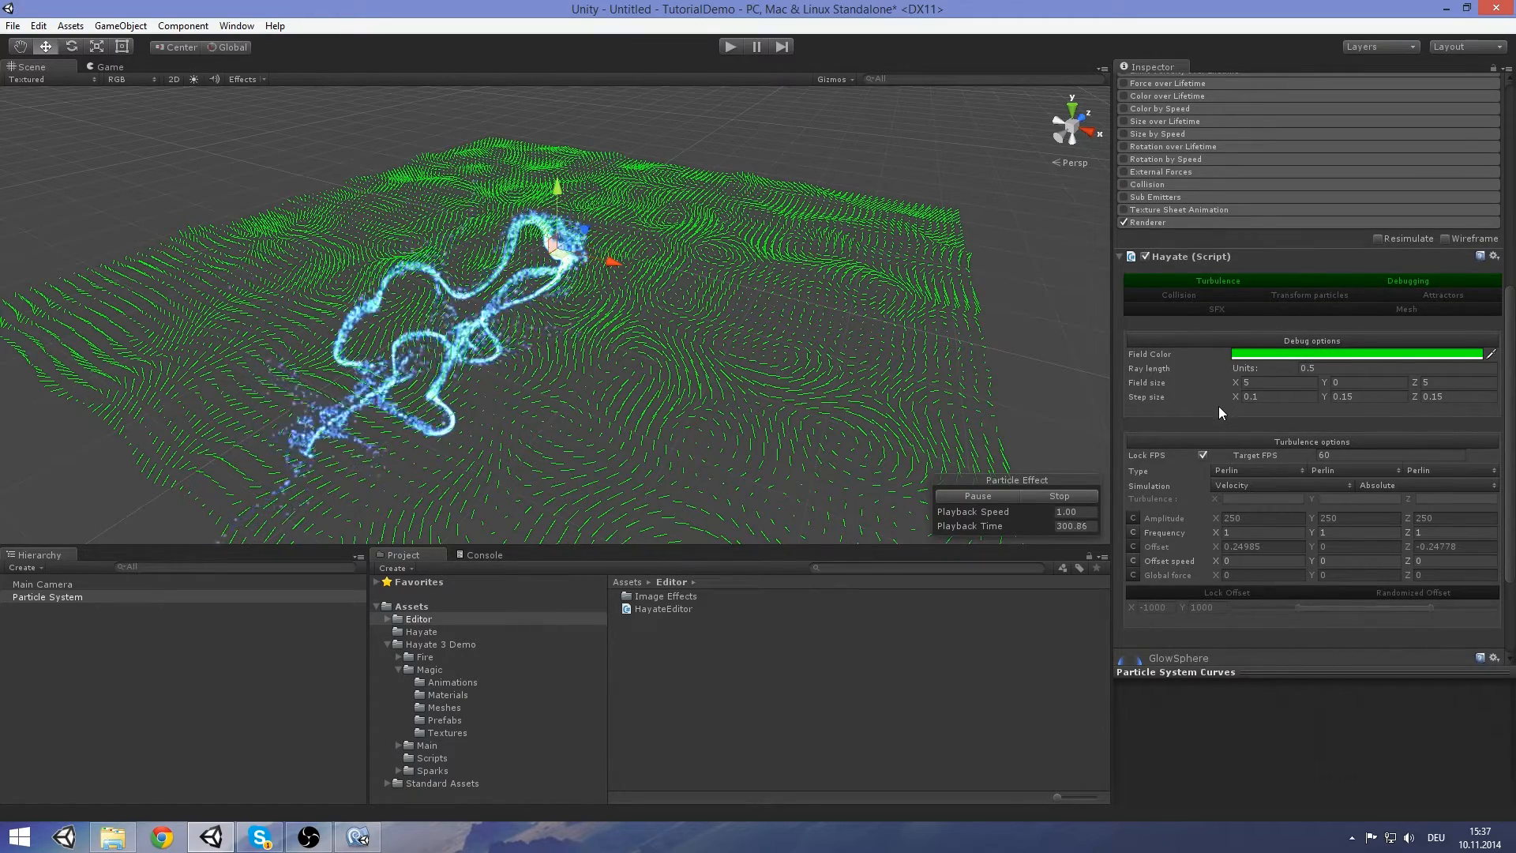
middle_click_drag(948, 365, 927, 342)
left_click(1275, 353)
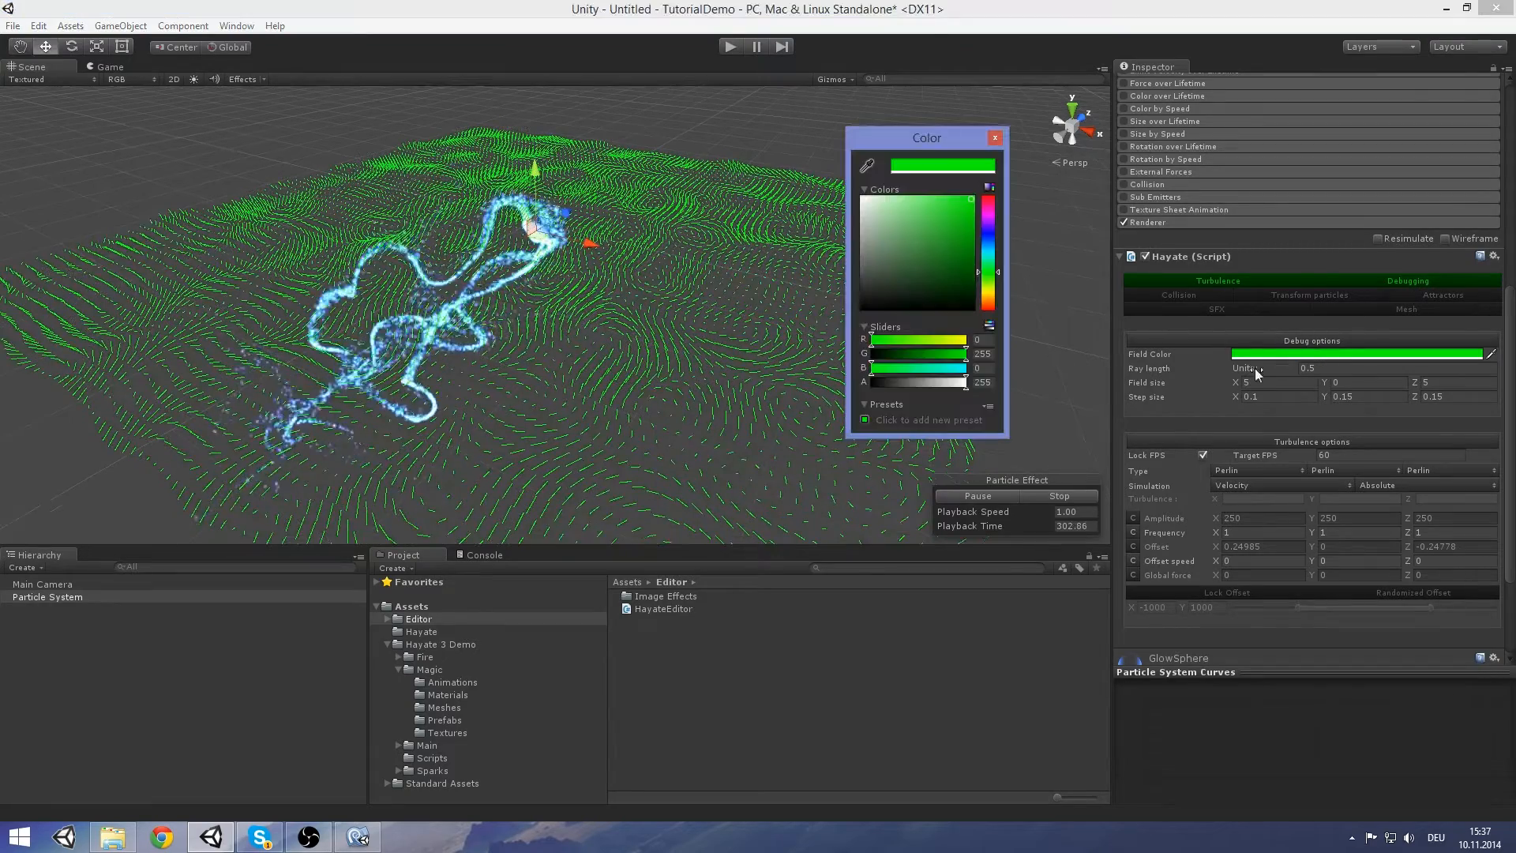
left_click(989, 254)
mouse_move(965, 228)
left_mouse_down()
mouse_move(978, 195)
mouse_move(960, 268)
mouse_move(912, 320)
left_mouse_up()
left_click(990, 204)
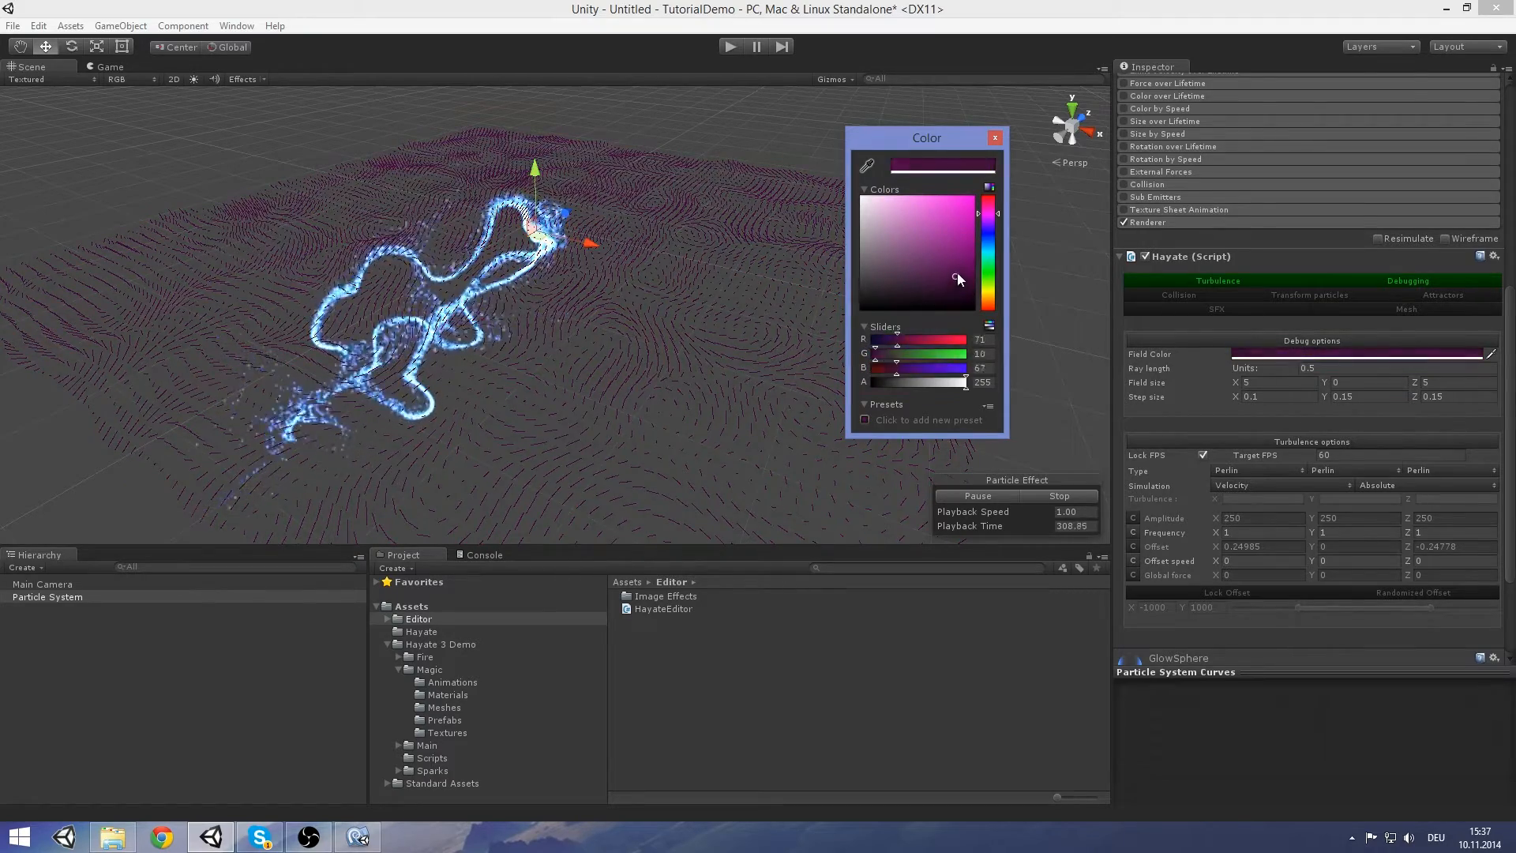
mouse_move(958, 271)
left_mouse_down()
mouse_move(952, 209)
mouse_move(889, 187)
left_mouse_up()
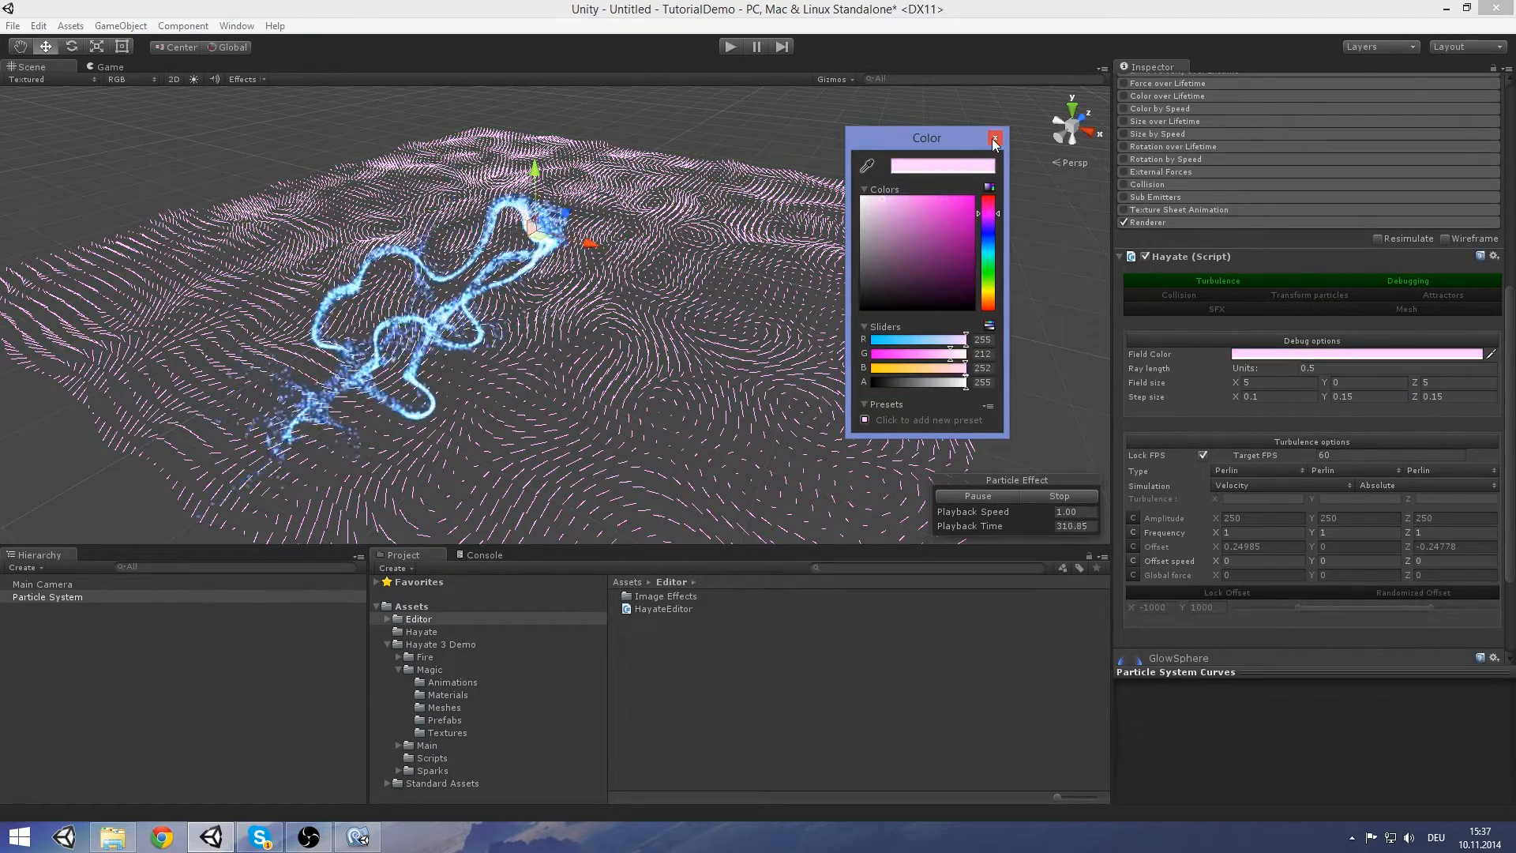
Set the debug Field Color to bright green (RGB 0, 255, 55), close the color picker and inspect the field
left_click(965, 220)
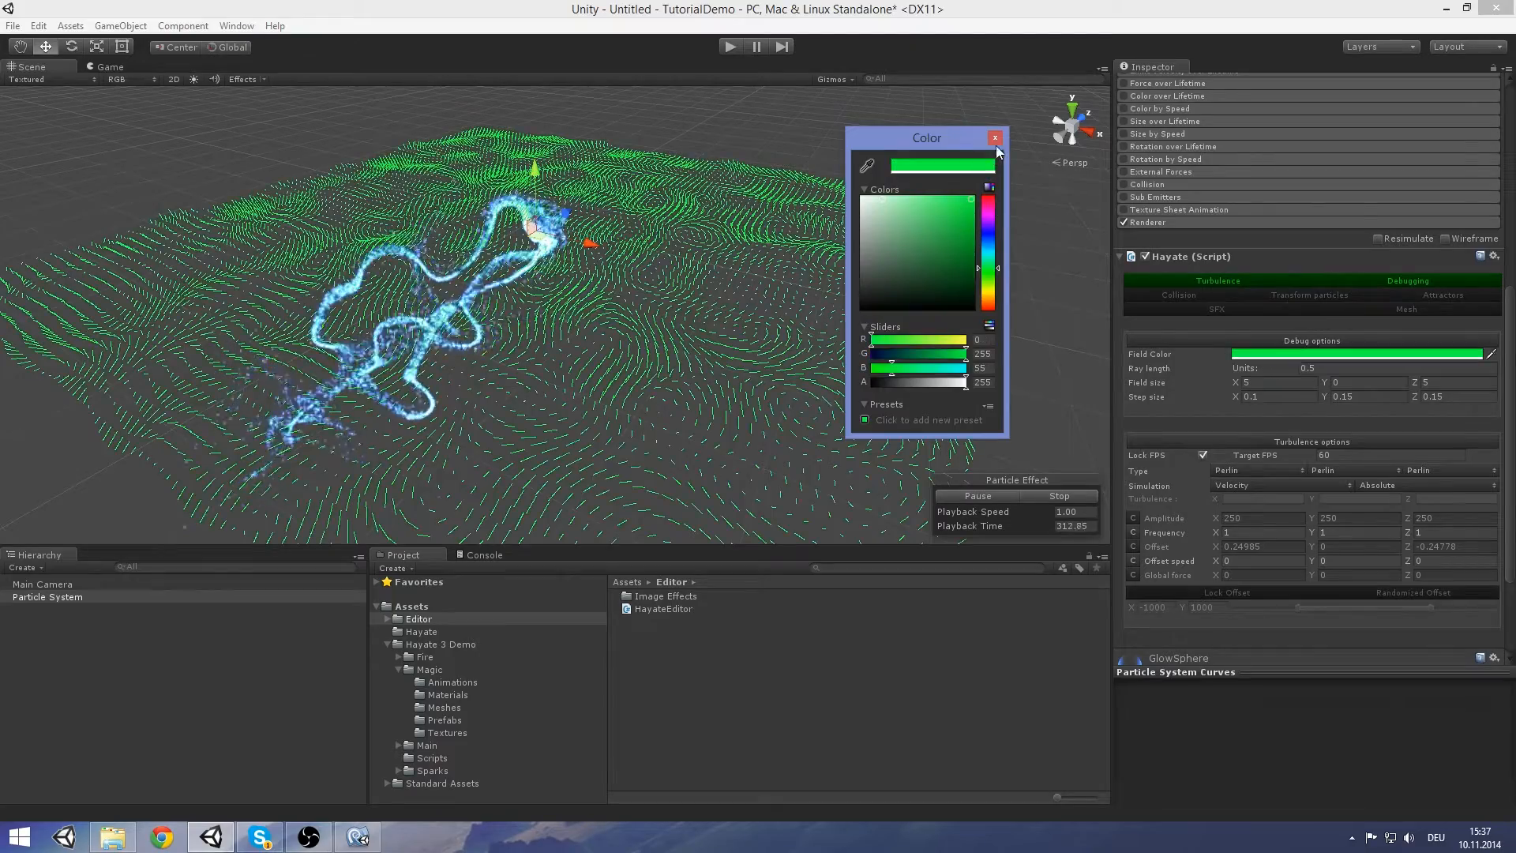
left_click(996, 139)
right_click_drag(871, 316, 750, 306)
scroll(768, 283, "up", 2)
scroll(755, 332, "down", 3)
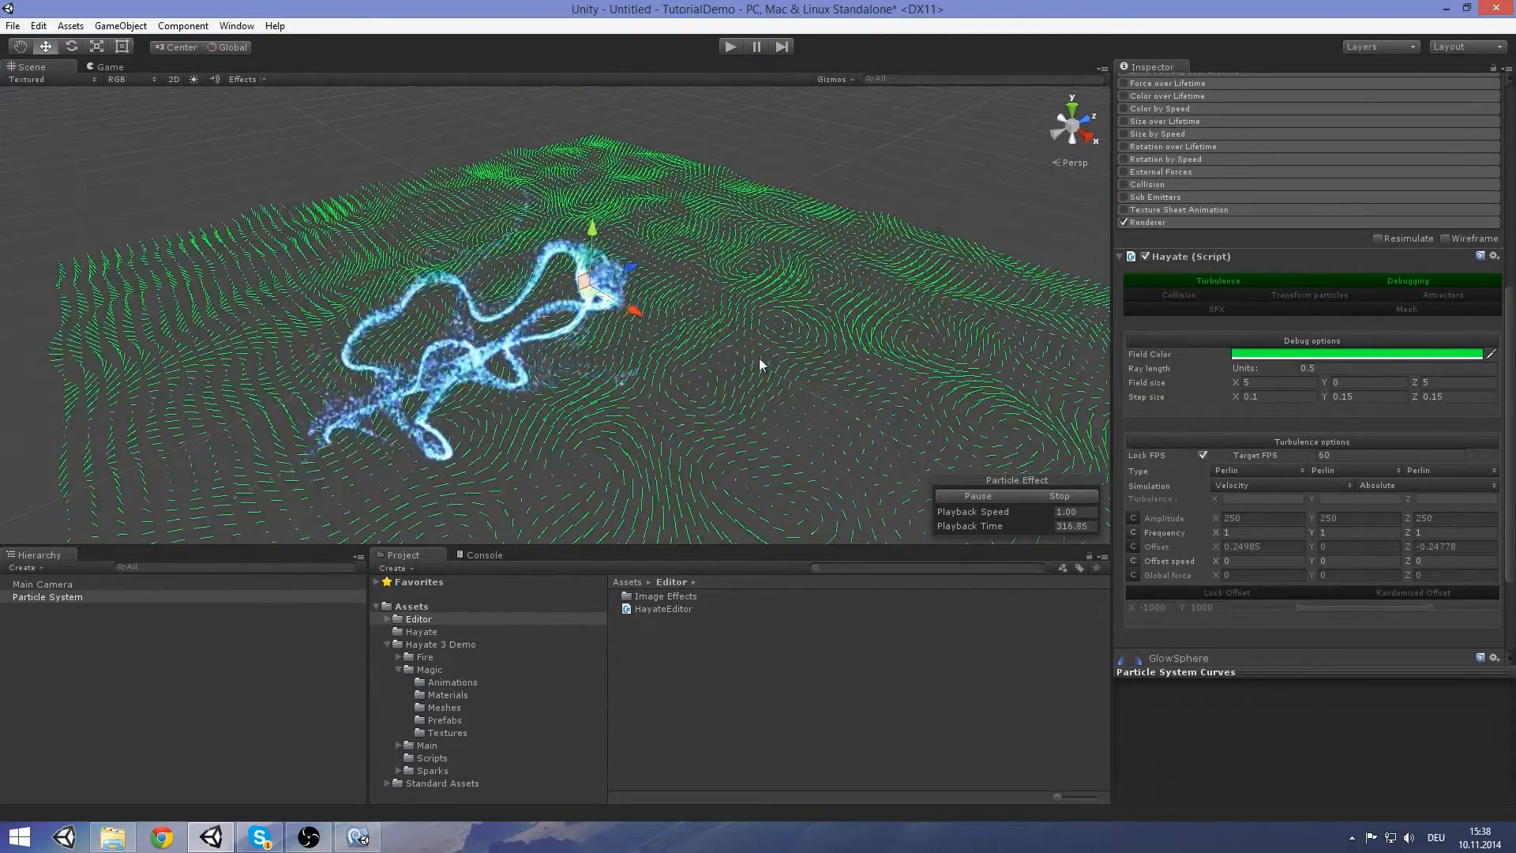
Adjust the debug Field Color to a purer green and close the color picker
left_click(1341, 353)
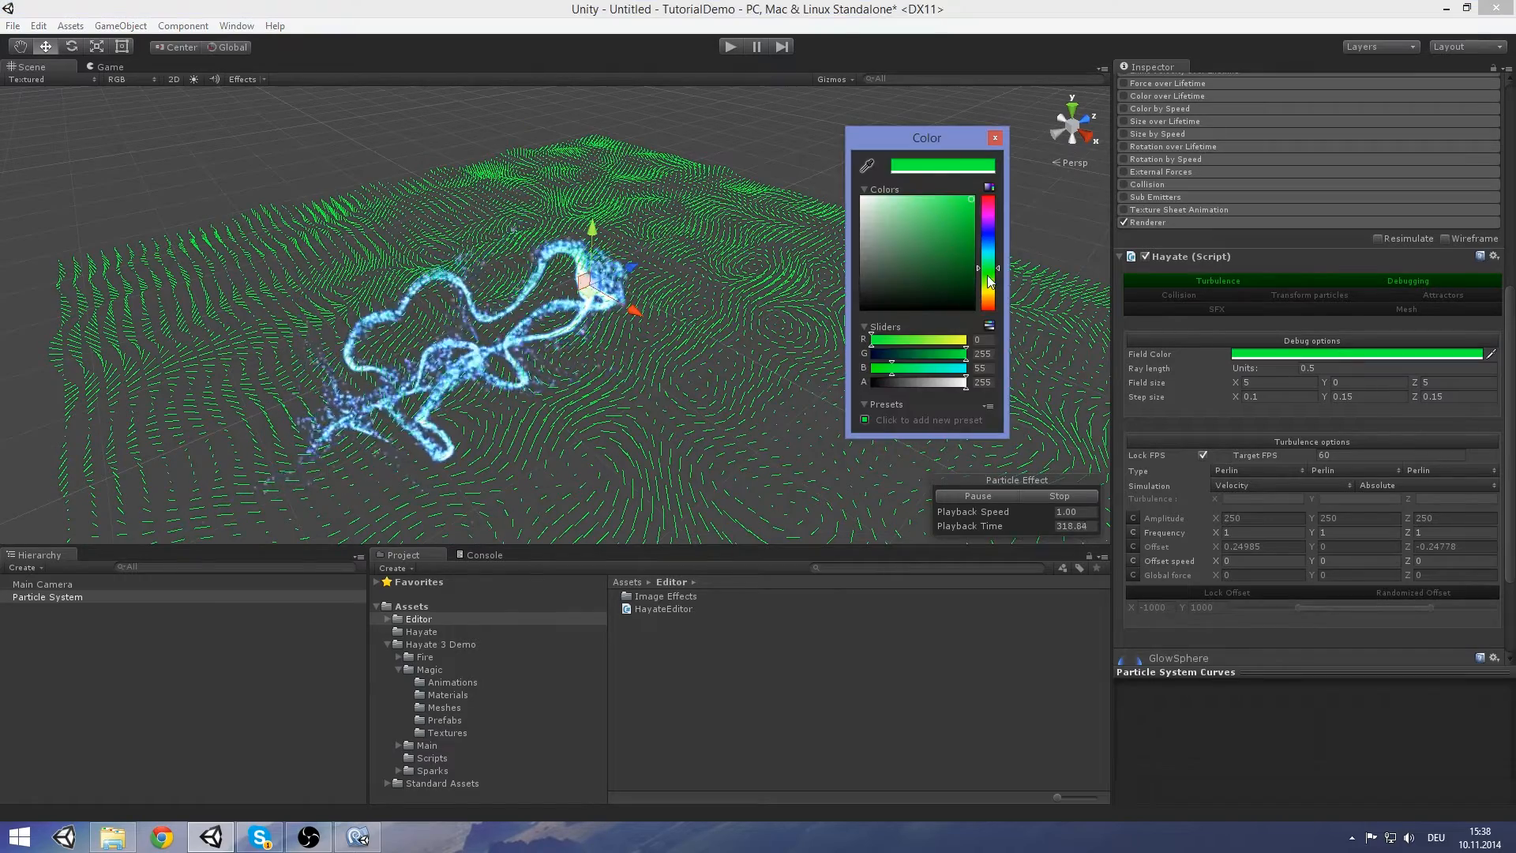
left_click(996, 139)
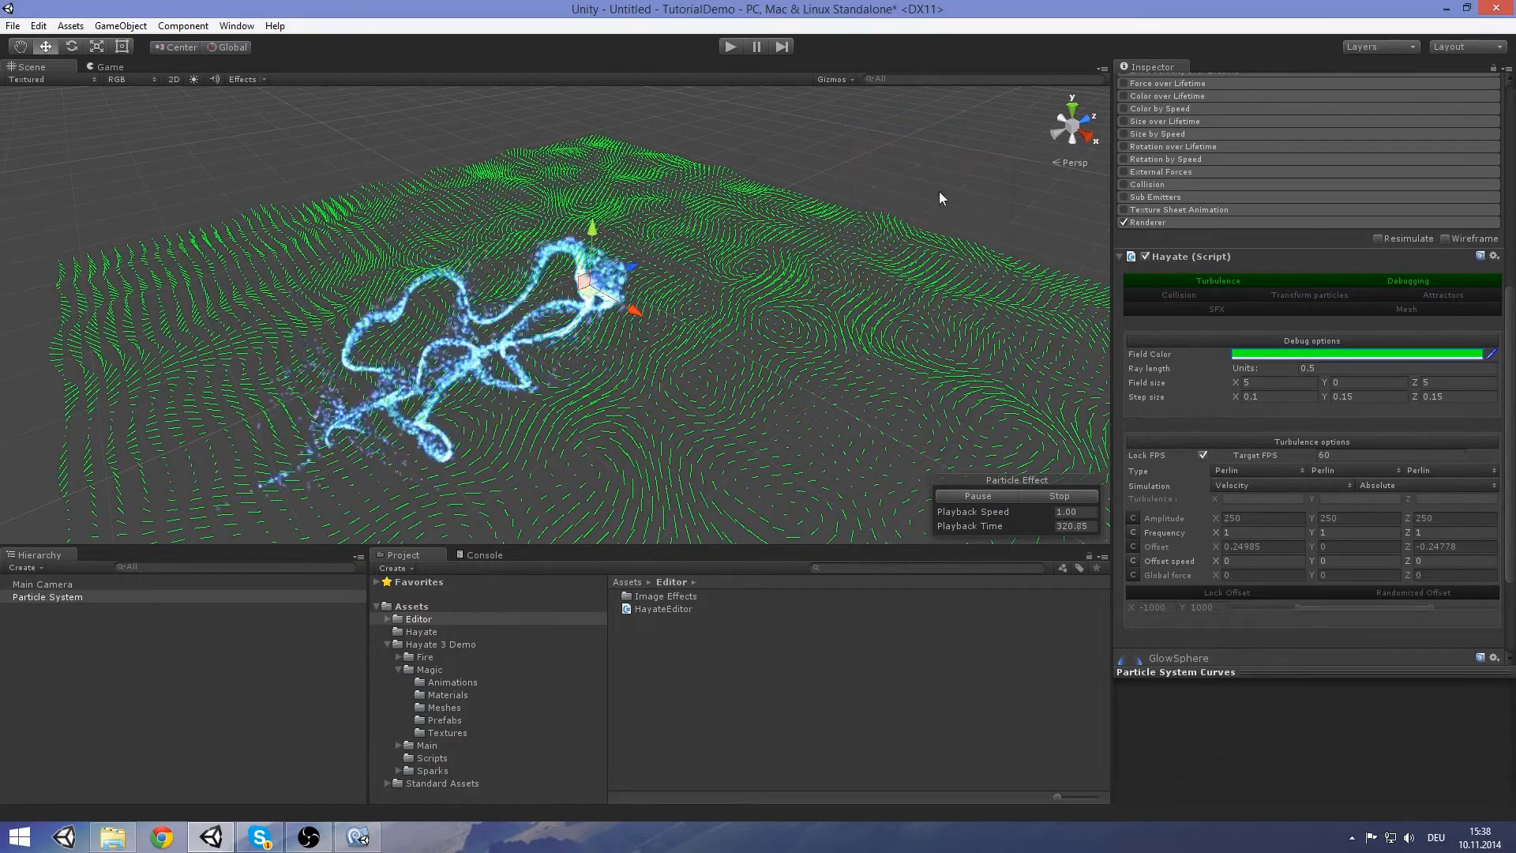
scroll(817, 300, "up", 4)
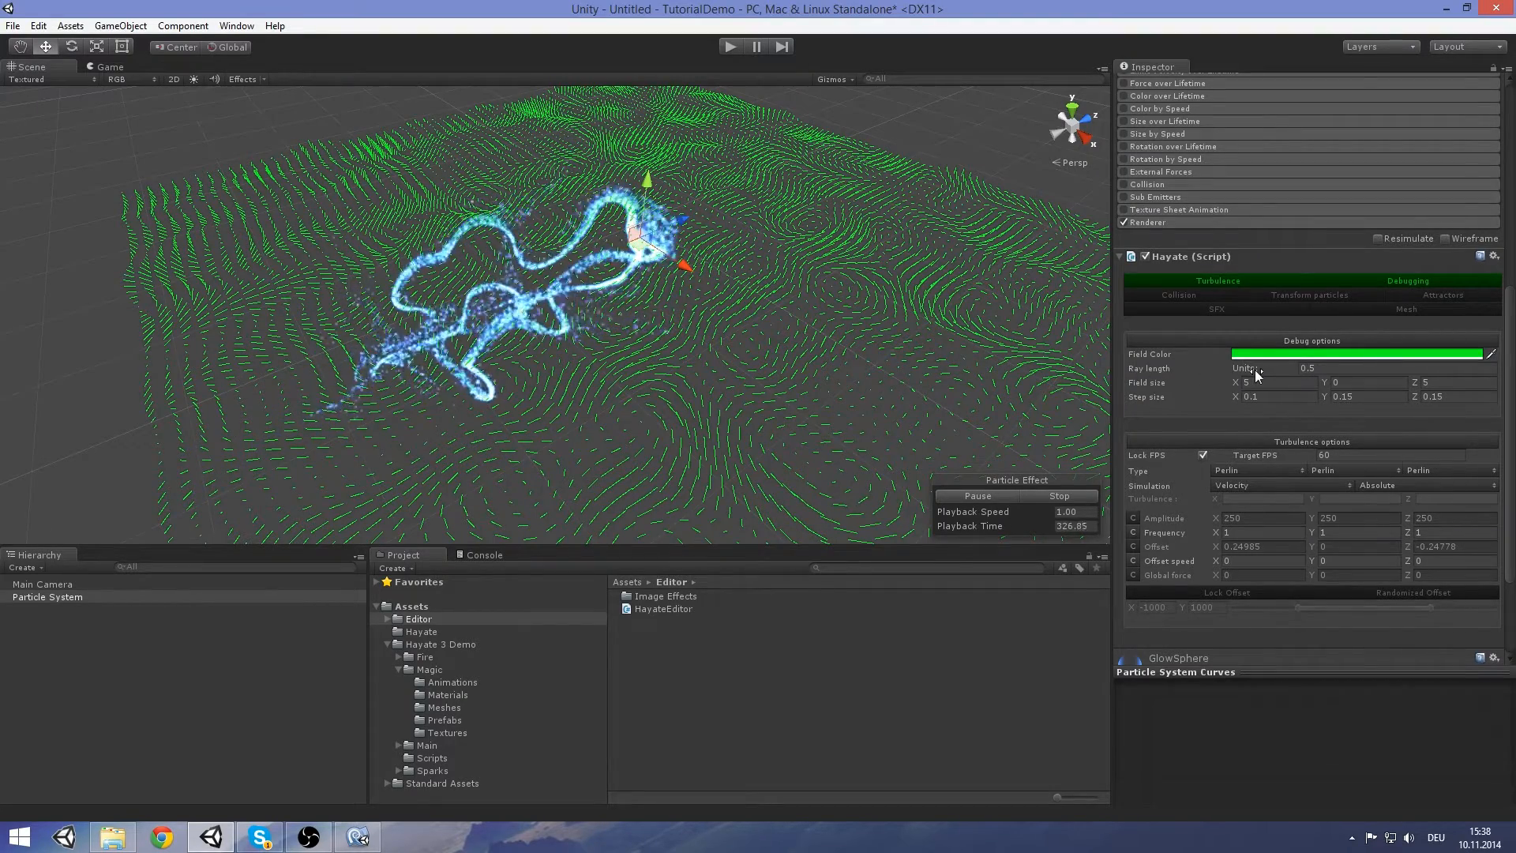
Try debug Ray length values of 0.24 and 0.39 units, restoring it to 0.5
mouse_move(1251, 368)
left_mouse_down()
mouse_move(1324, 368)
mouse_move(1252, 373)
left_mouse_up()
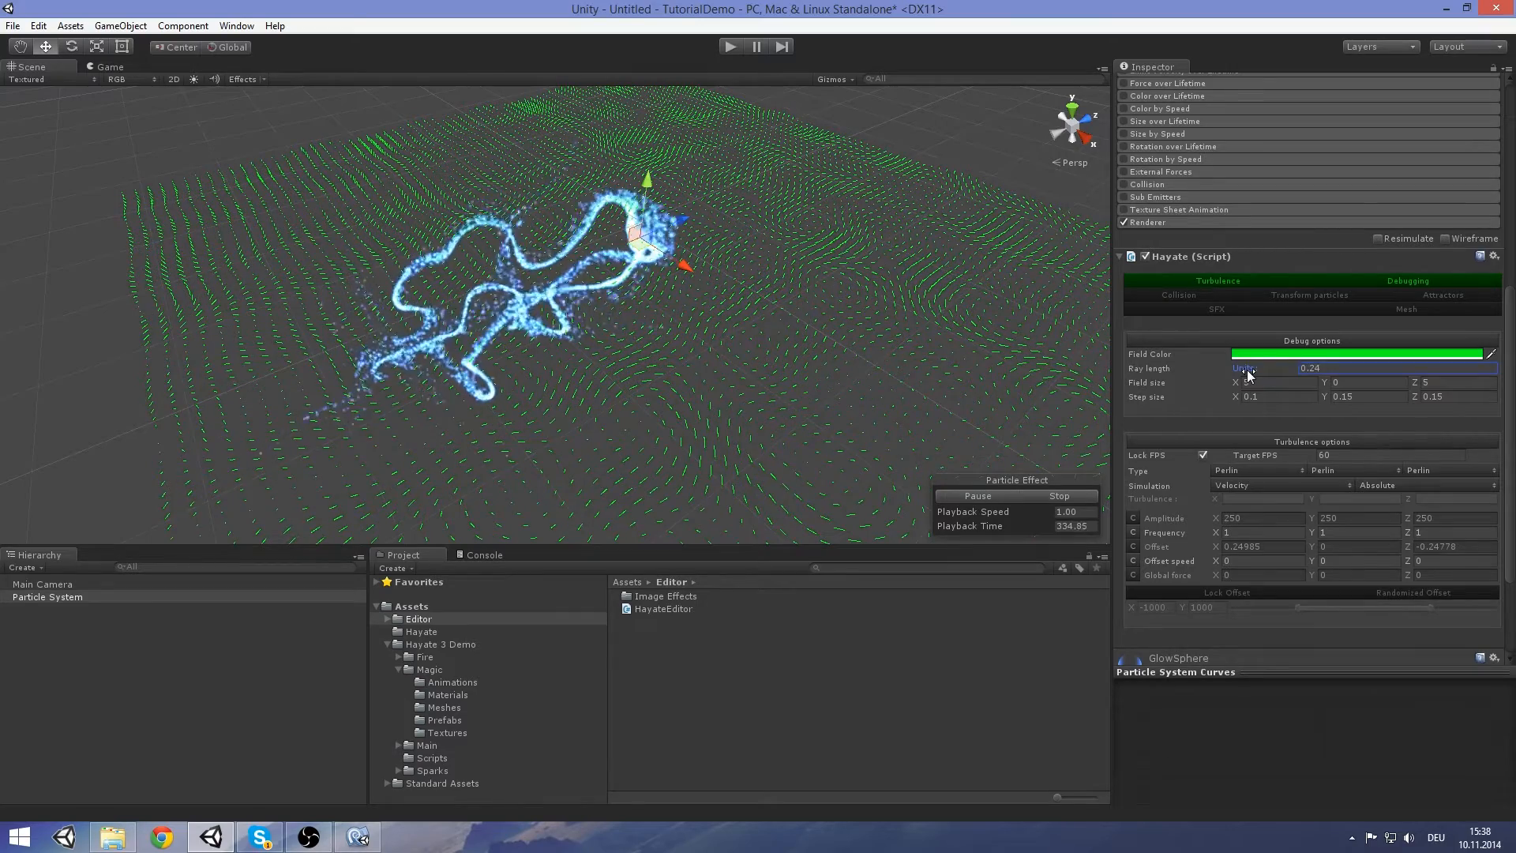
scroll(1254, 471, "down", 2)
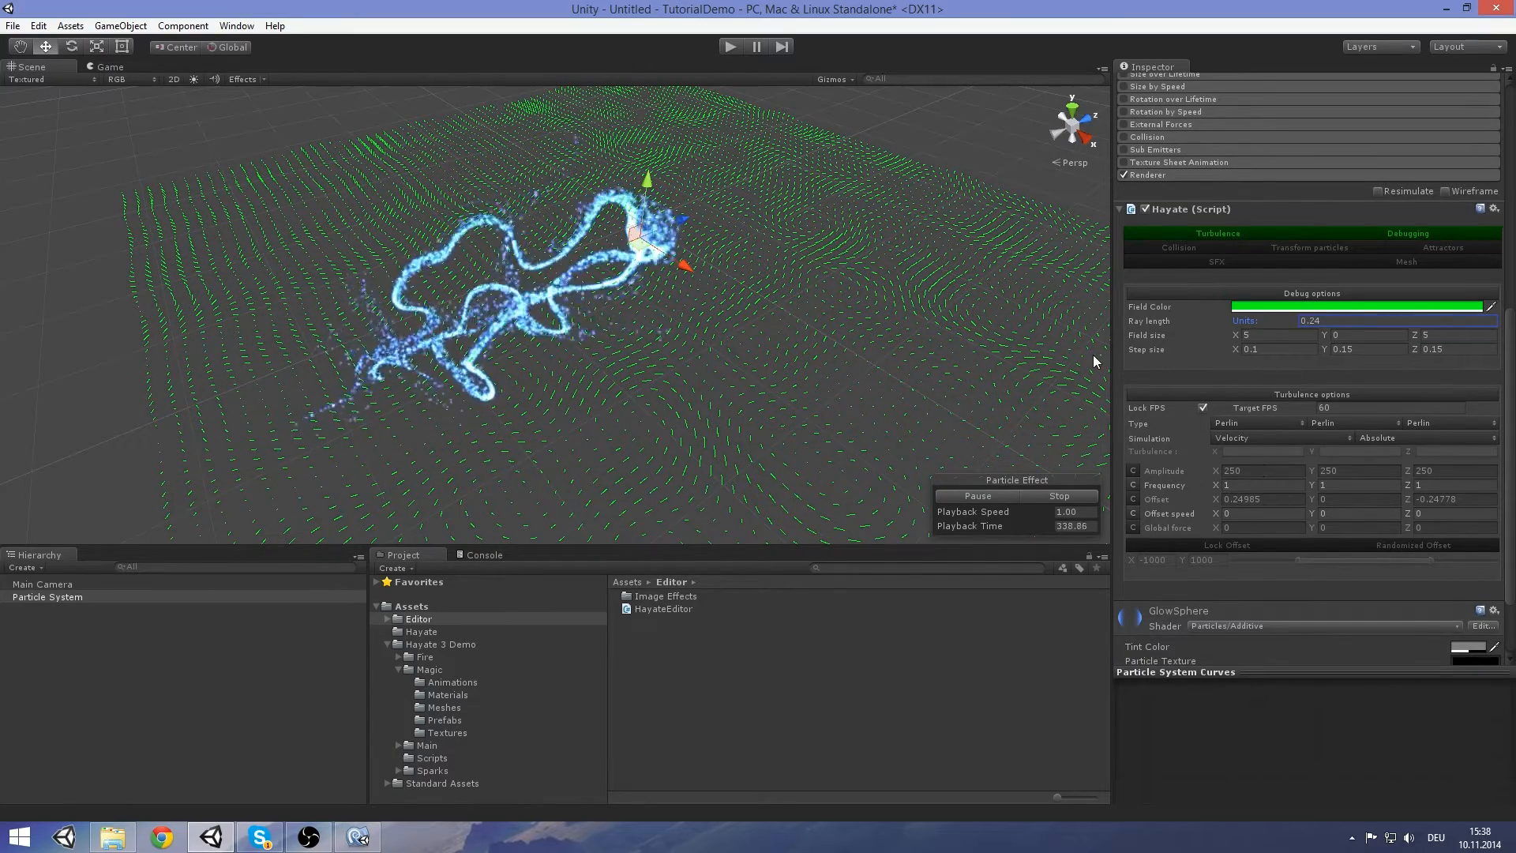
middle_click_drag(994, 359, 998, 378)
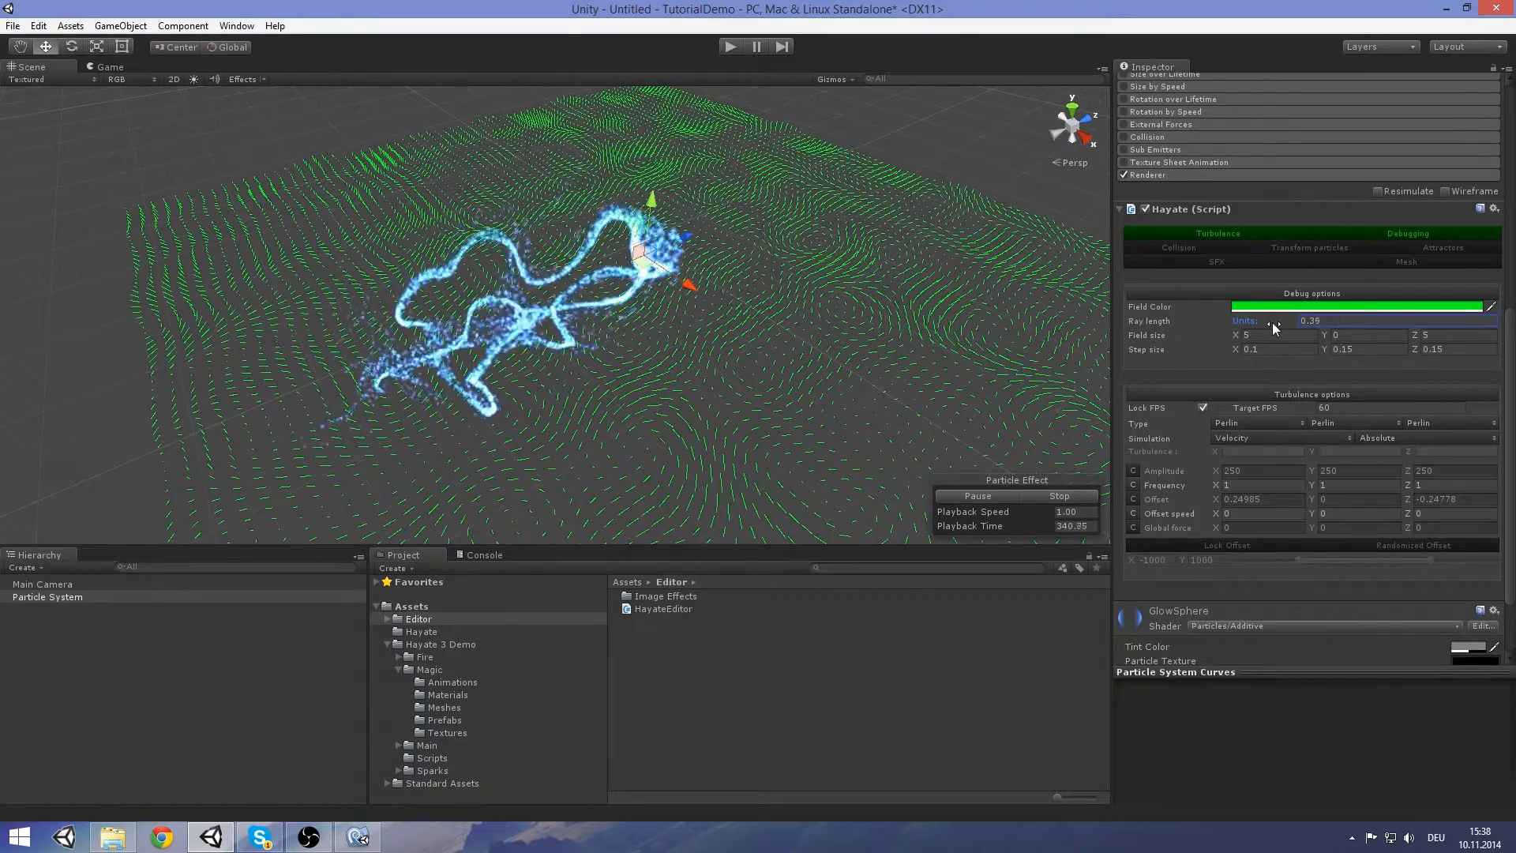
left_click(1314, 321)
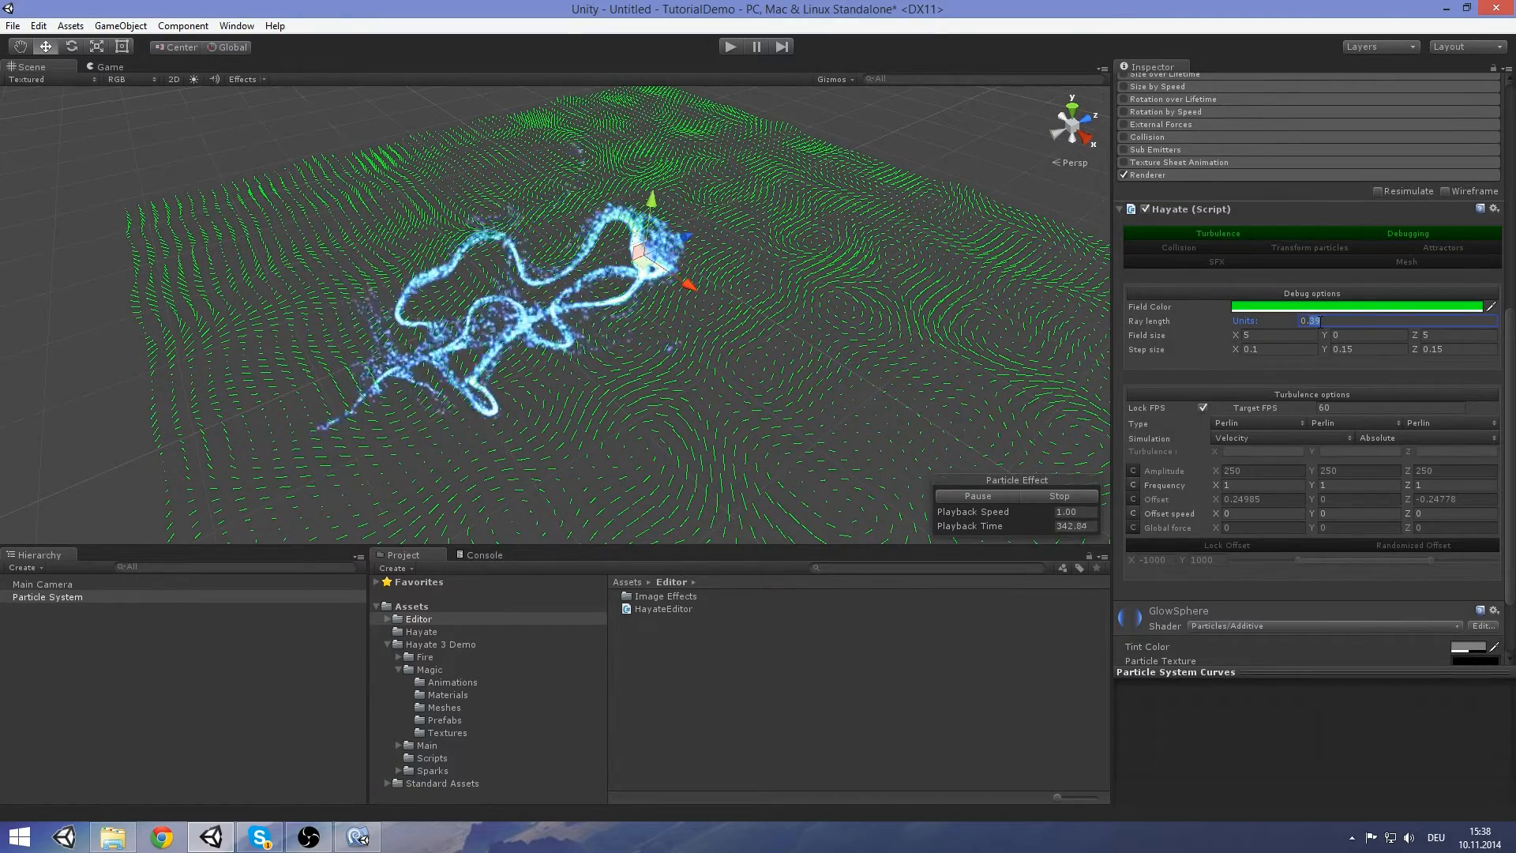
type("0.5")
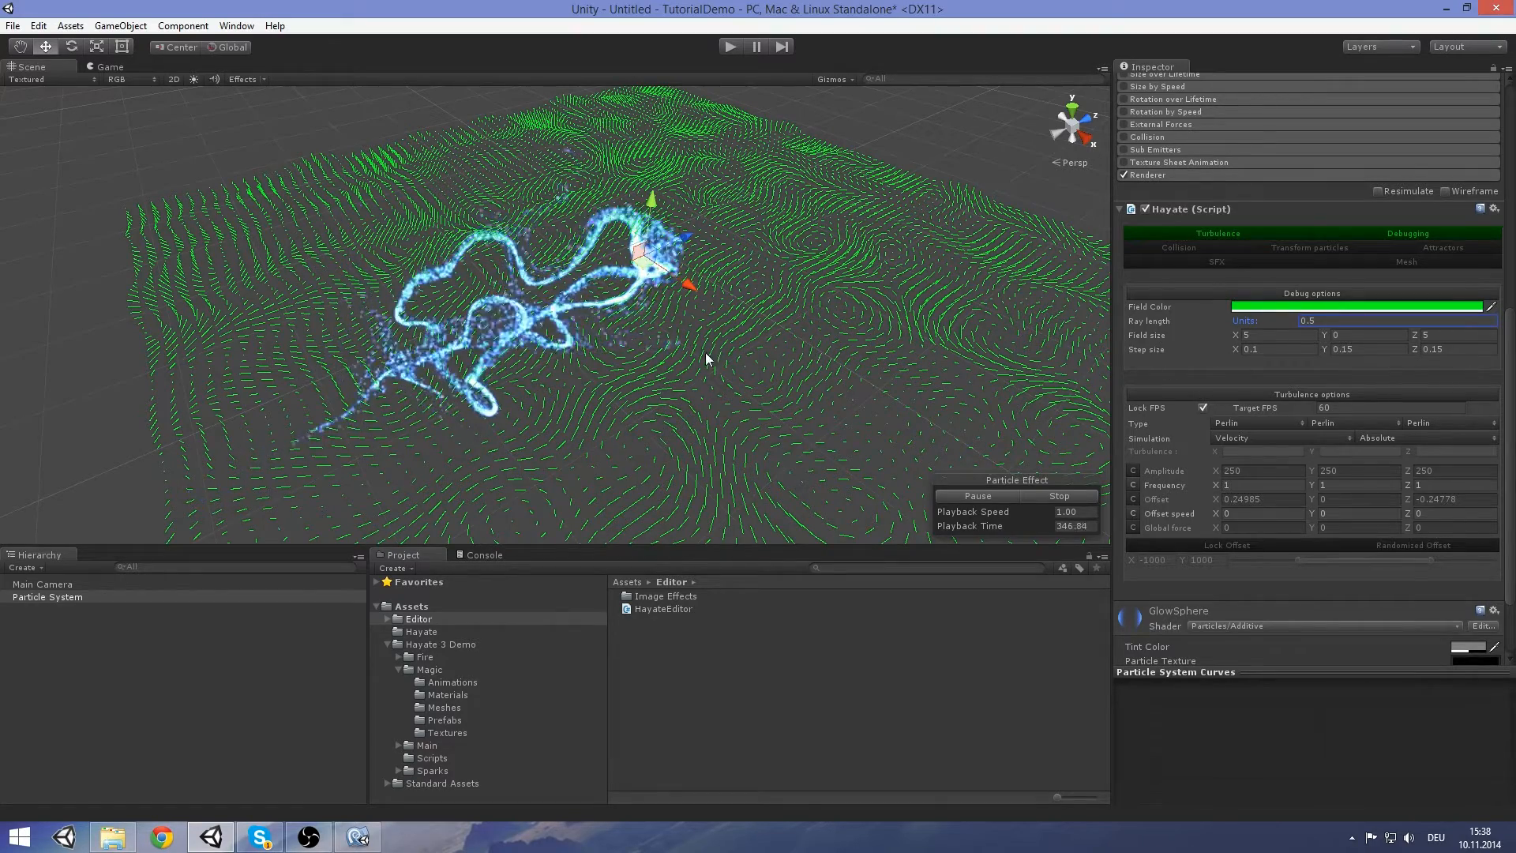
Examine how far the debug field extends around the particle system with its current Field size
middle_click_drag(707, 354, 728, 384)
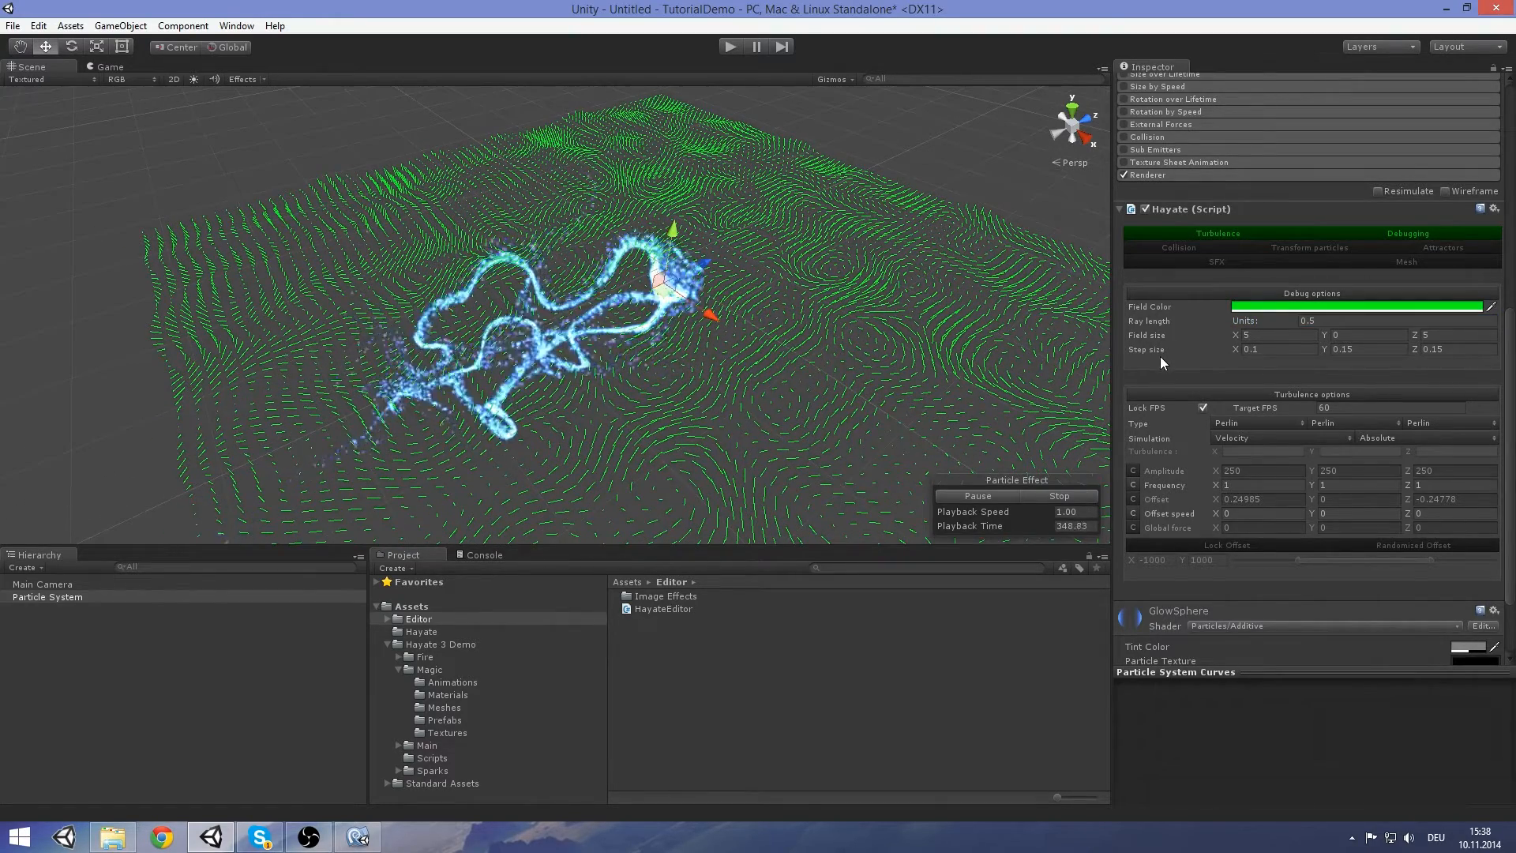
scroll(900, 342, "up", 1)
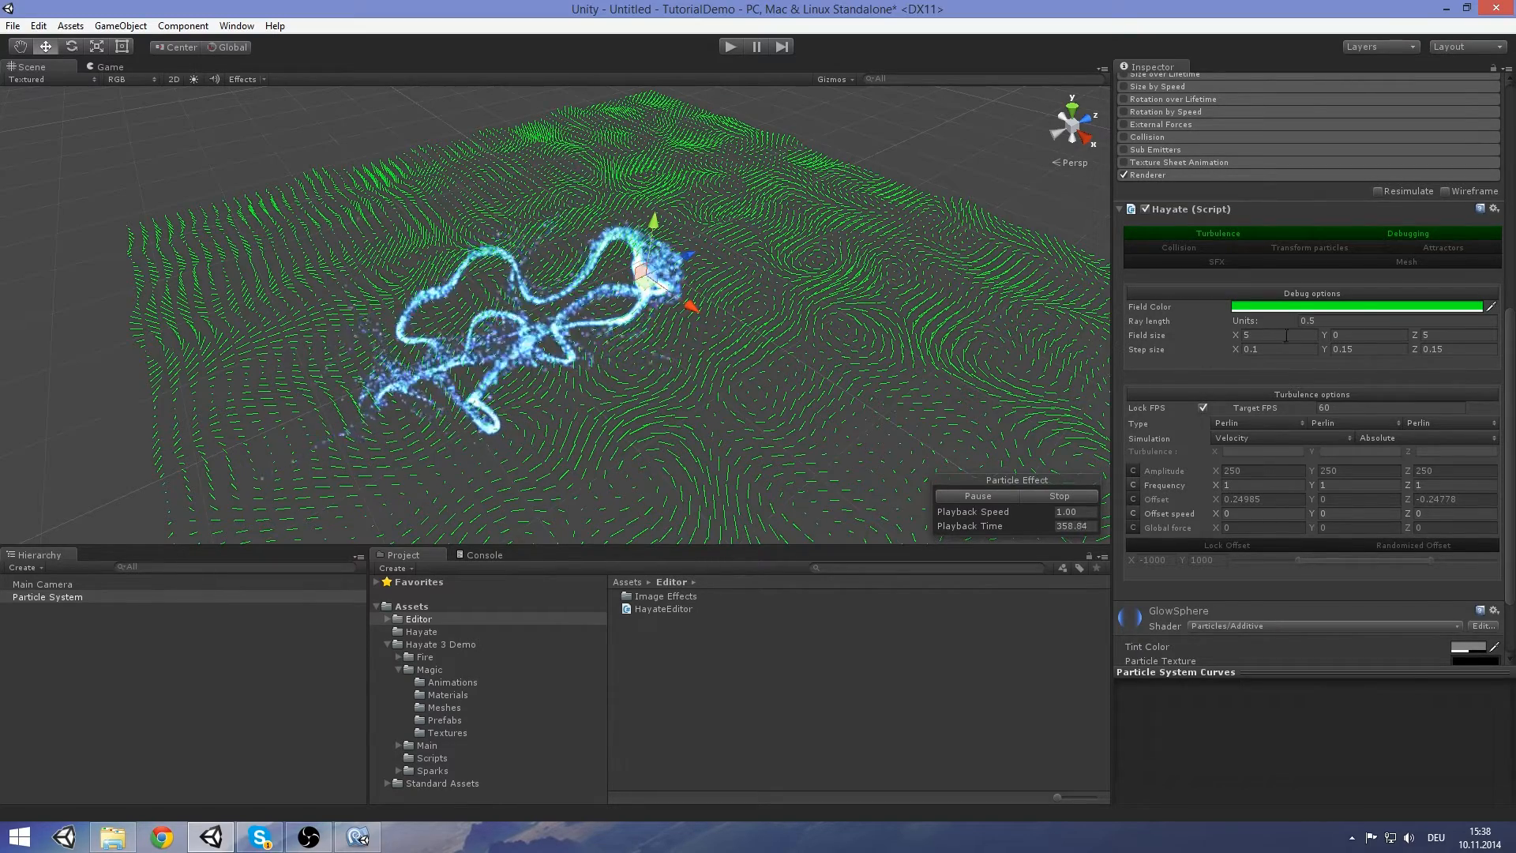
scroll(870, 348, "down", 4)
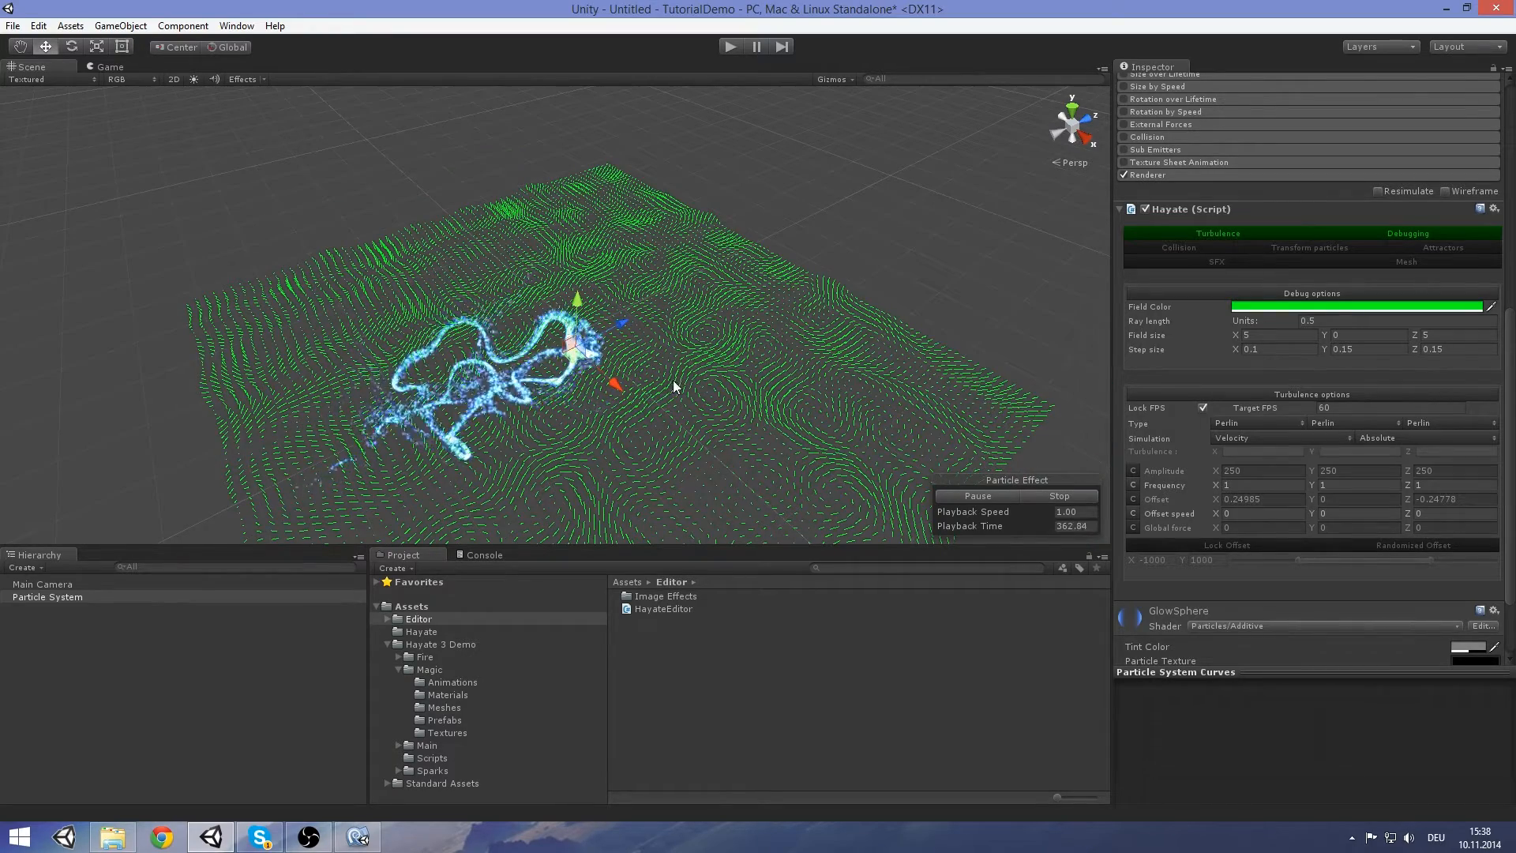
middle_click_drag(673, 382, 672, 253)
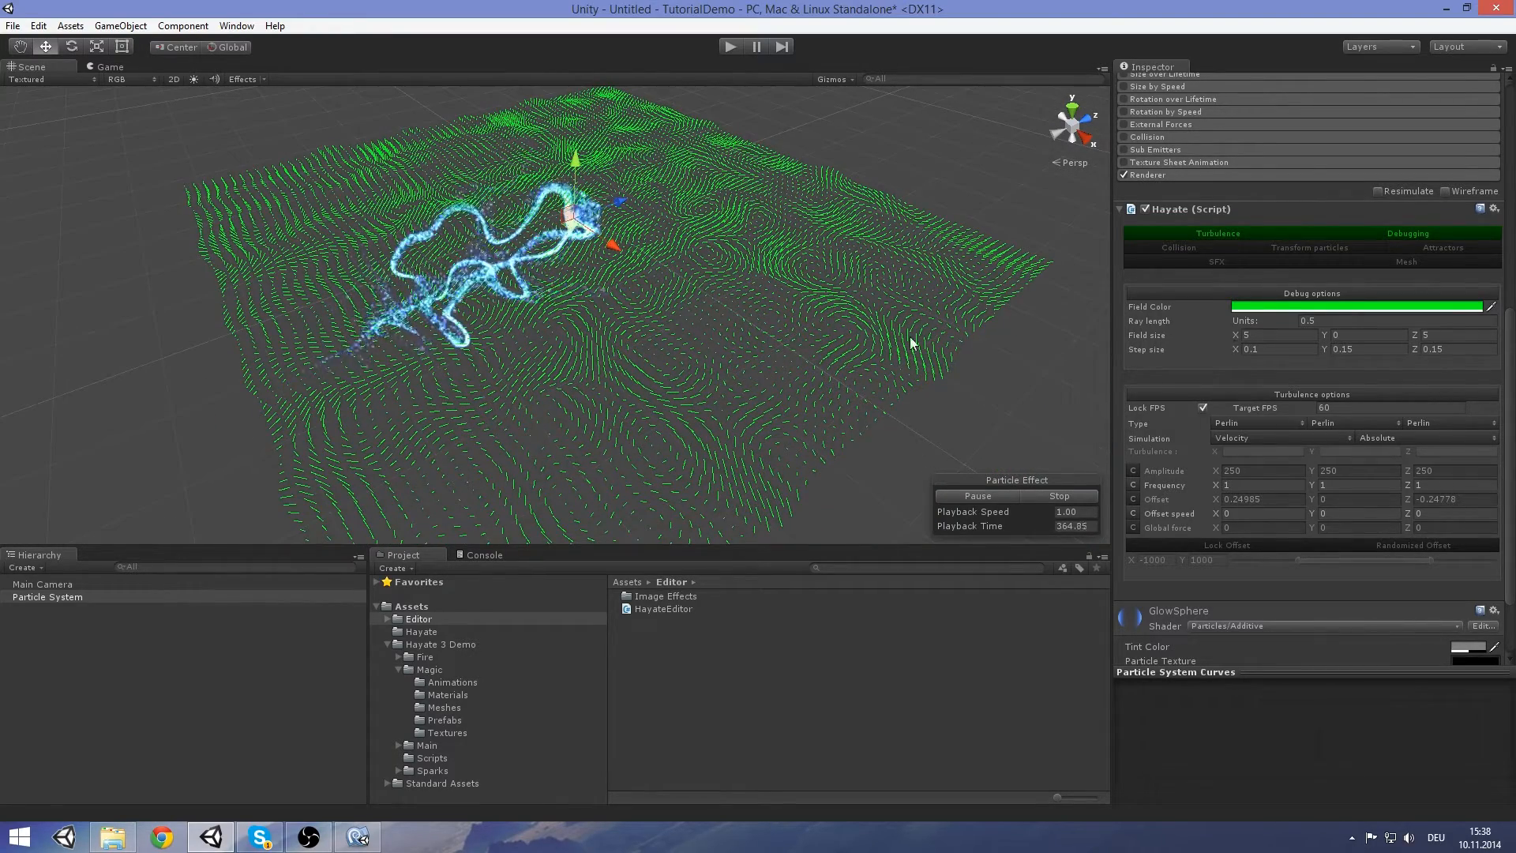
middle_click_drag(799, 432, 835, 249)
middle_click_drag(691, 244, 684, 409)
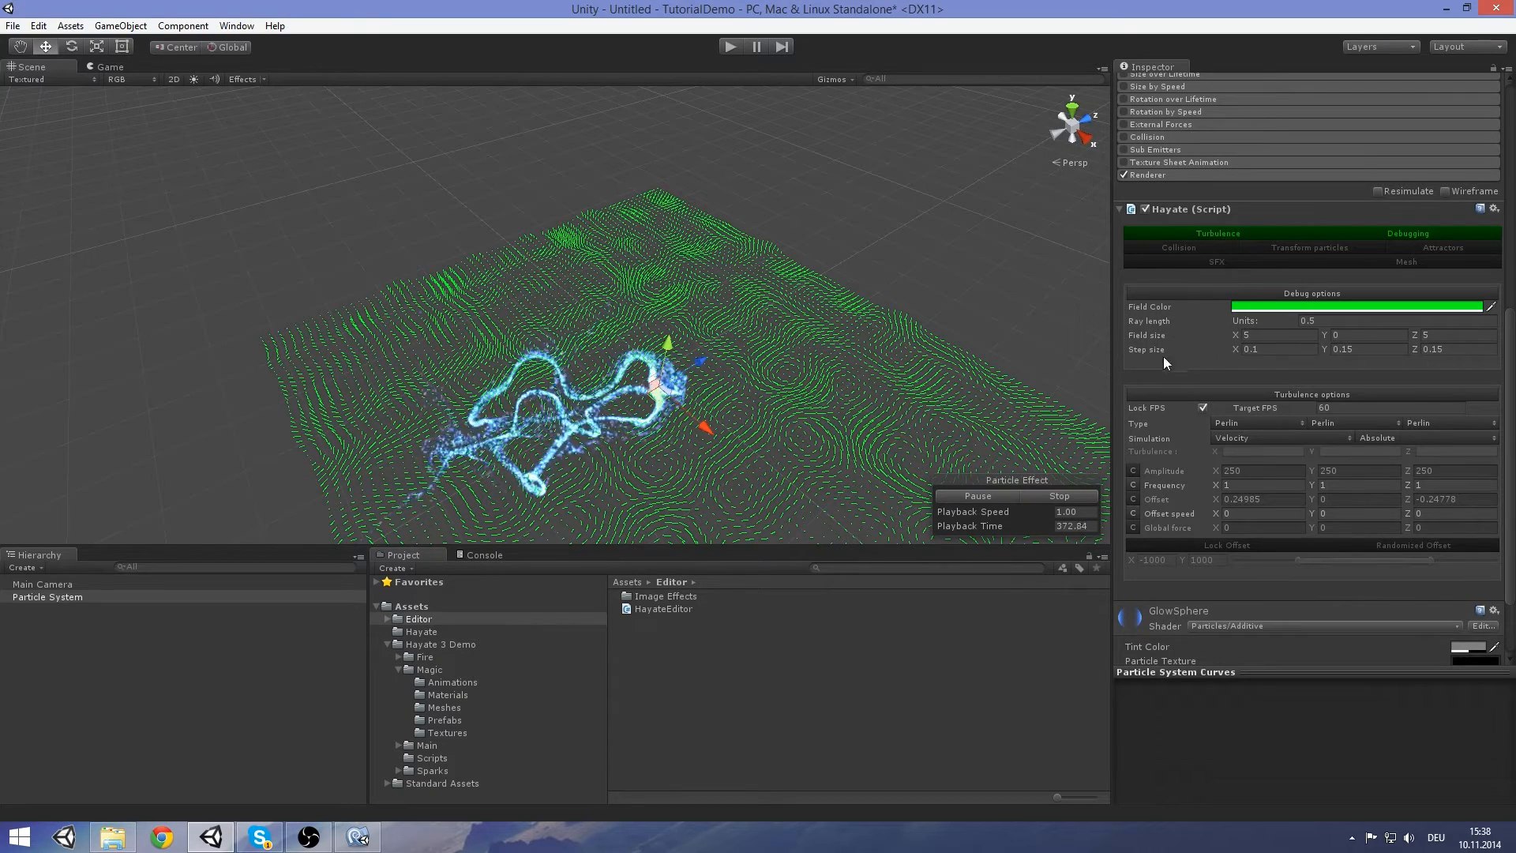
Try a debug Step size of 0.01 on X and inspect the field lines in the scene
left_click(1259, 353)
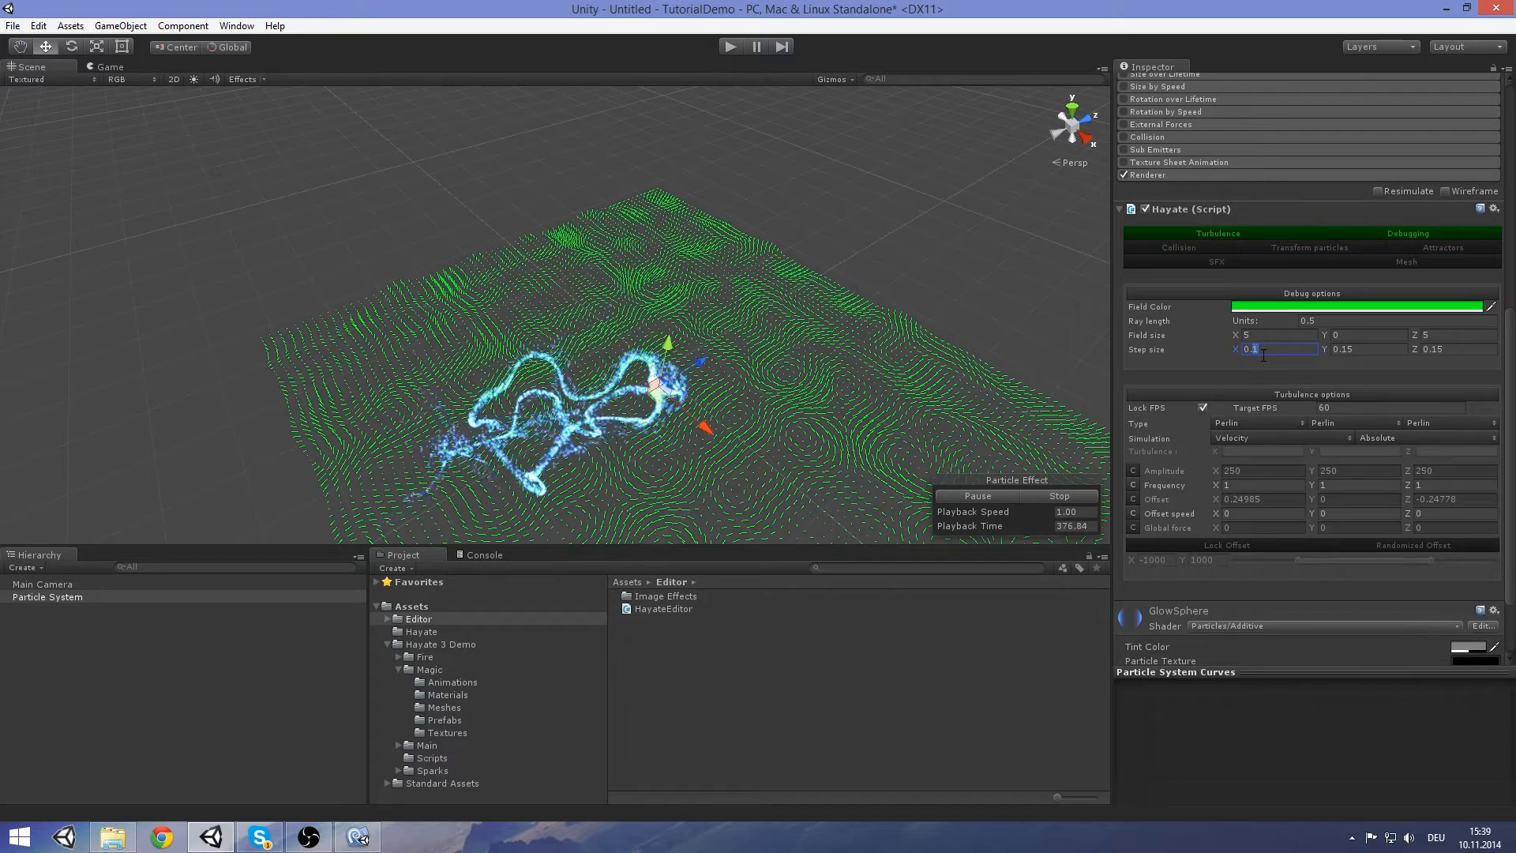
type("0.01")
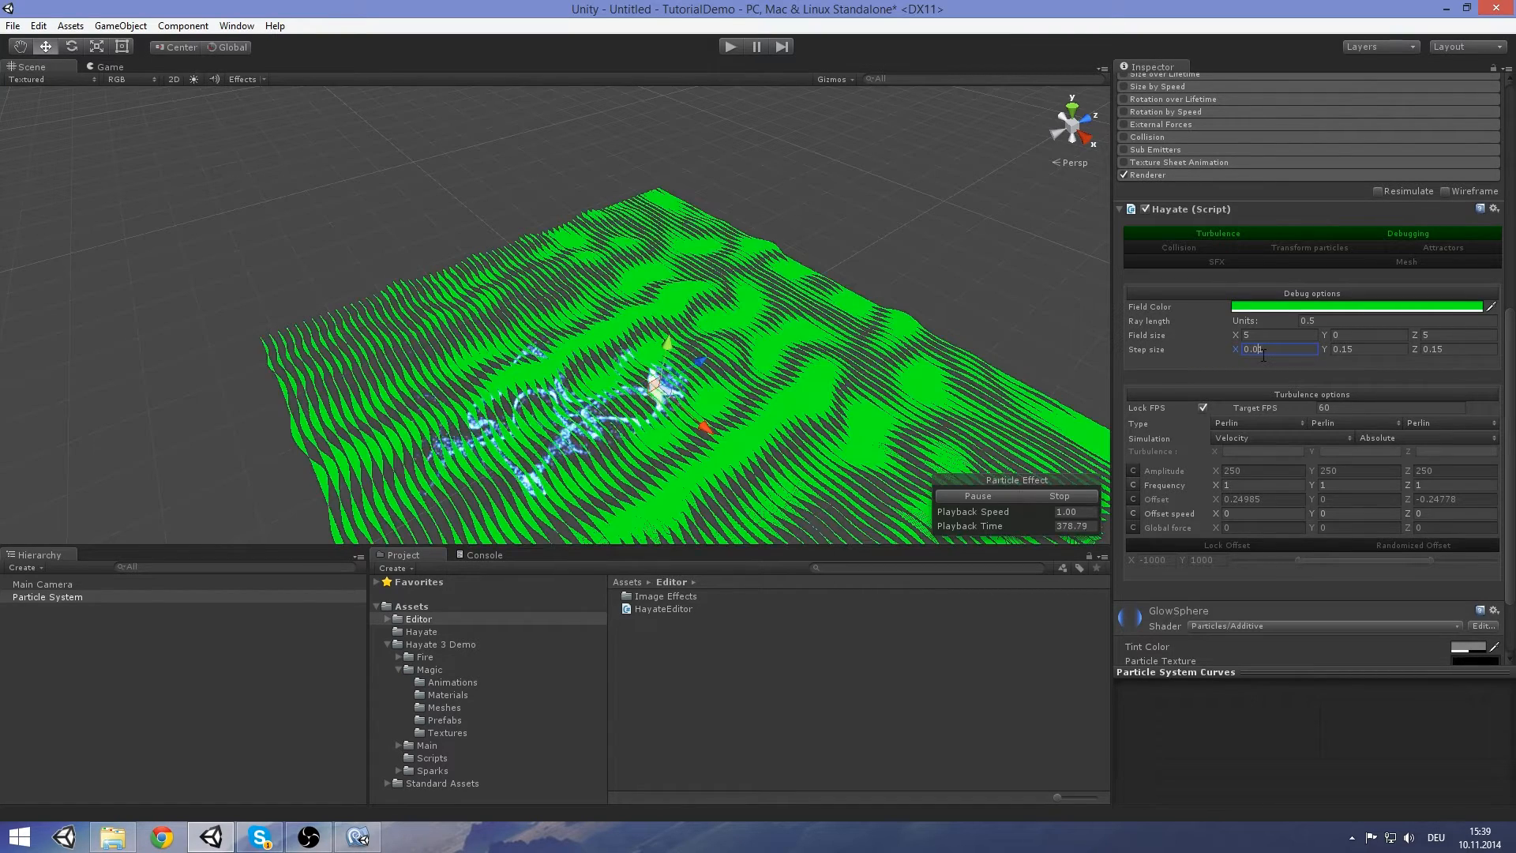
left_click_drag(1264, 353, 1254, 350)
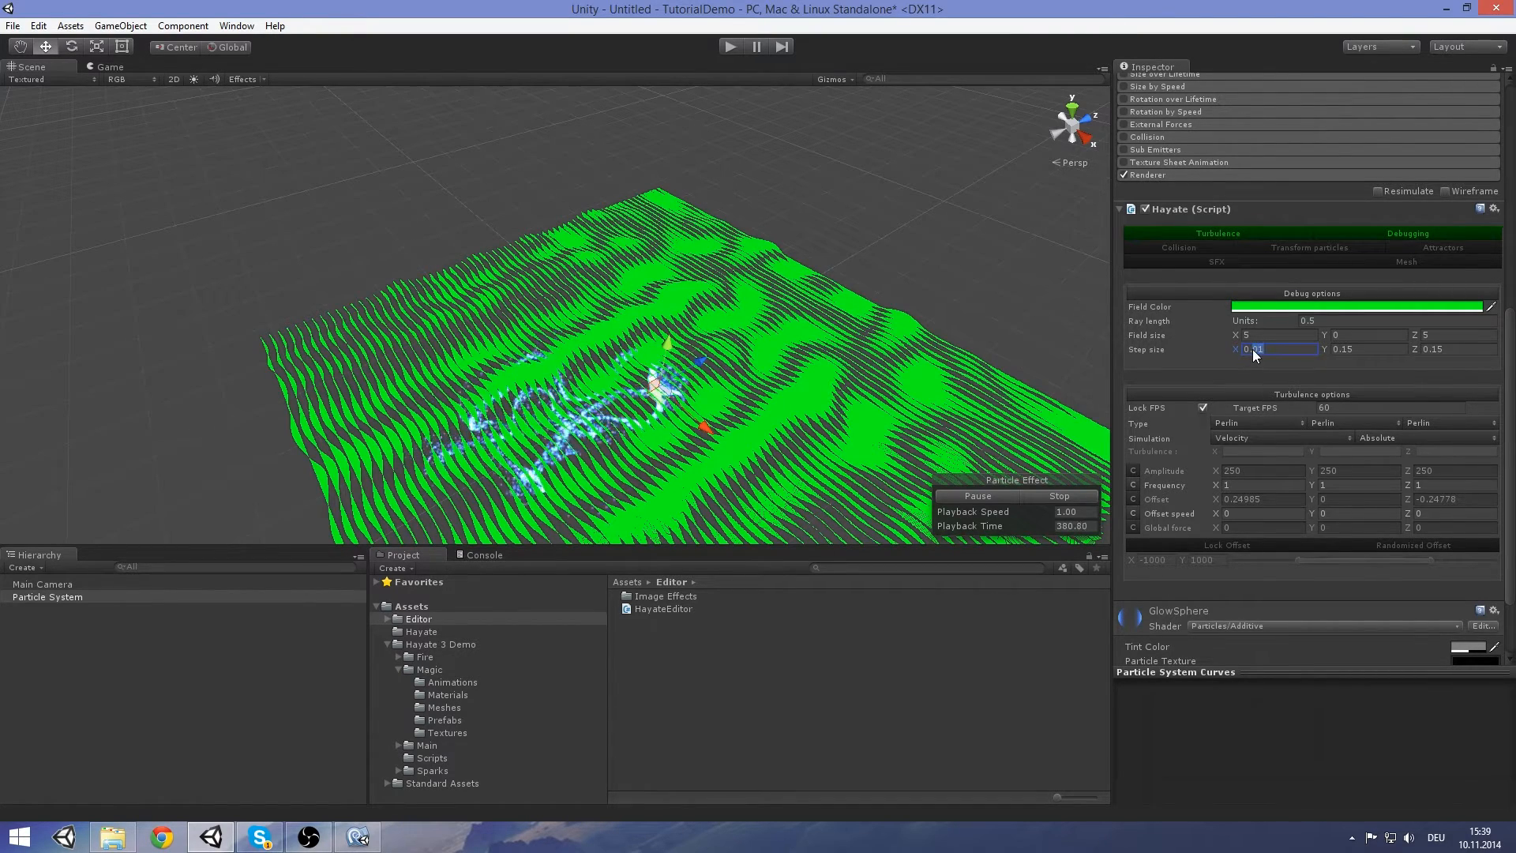
middle_click_drag(890, 444, 870, 395)
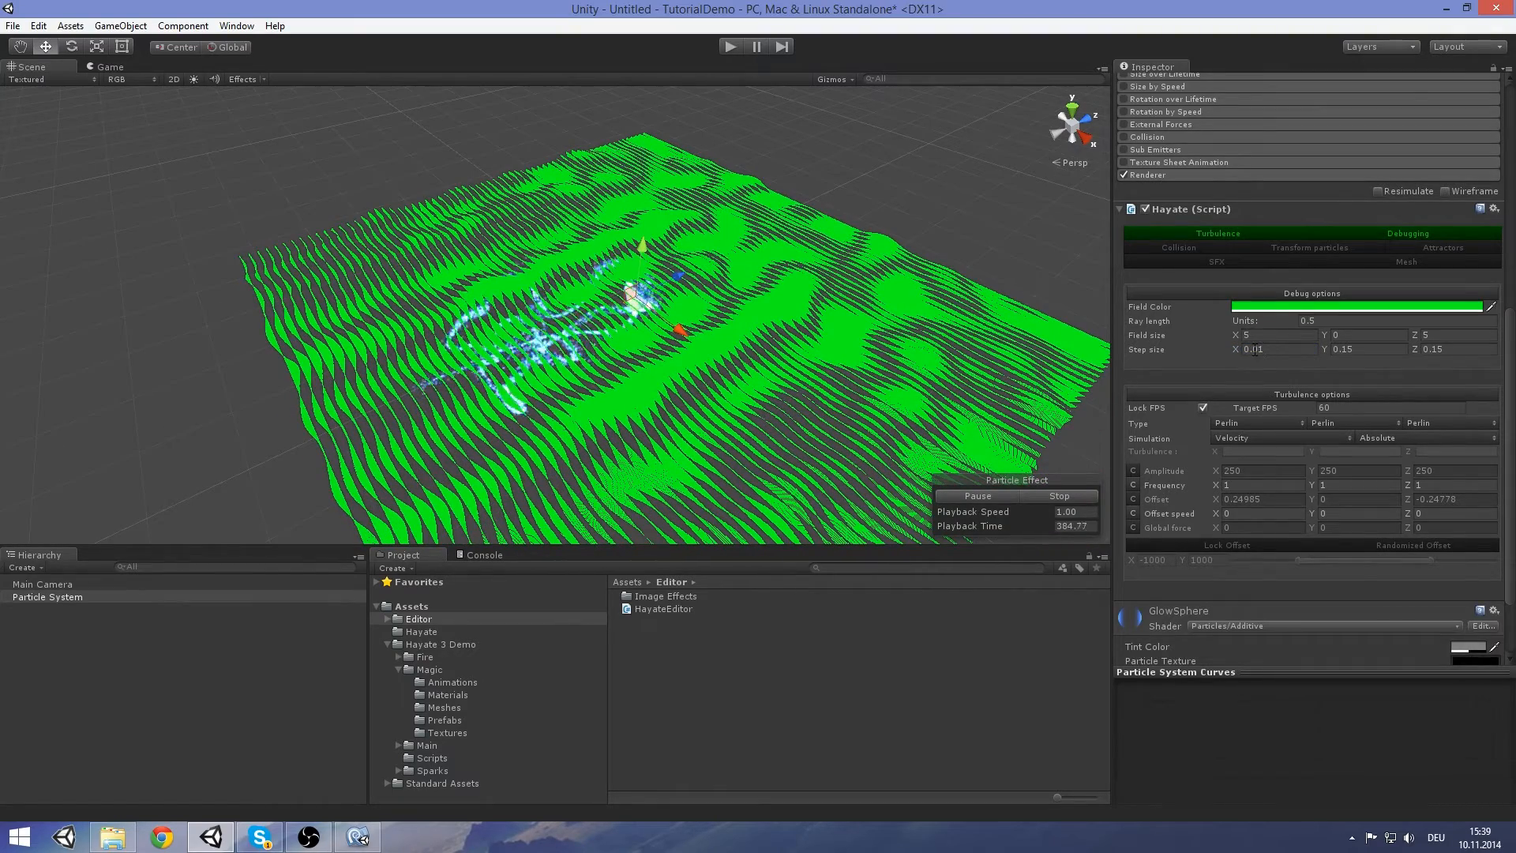
middle_click_drag(813, 384, 837, 351)
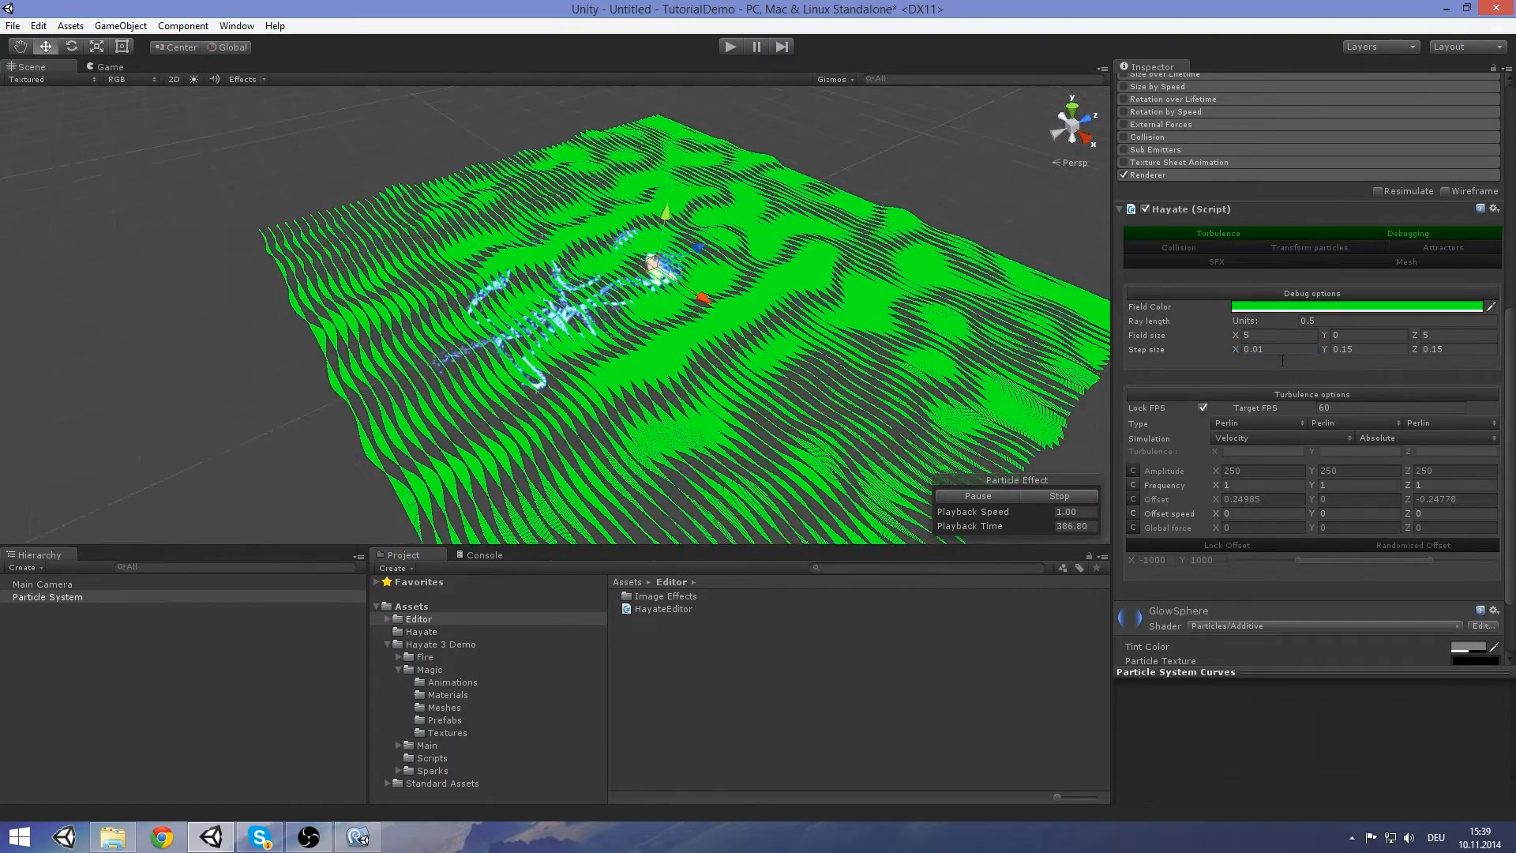
right_click_drag(813, 406, 846, 349)
middle_click_drag(846, 349, 756, 358)
scroll(774, 319, "up", 6)
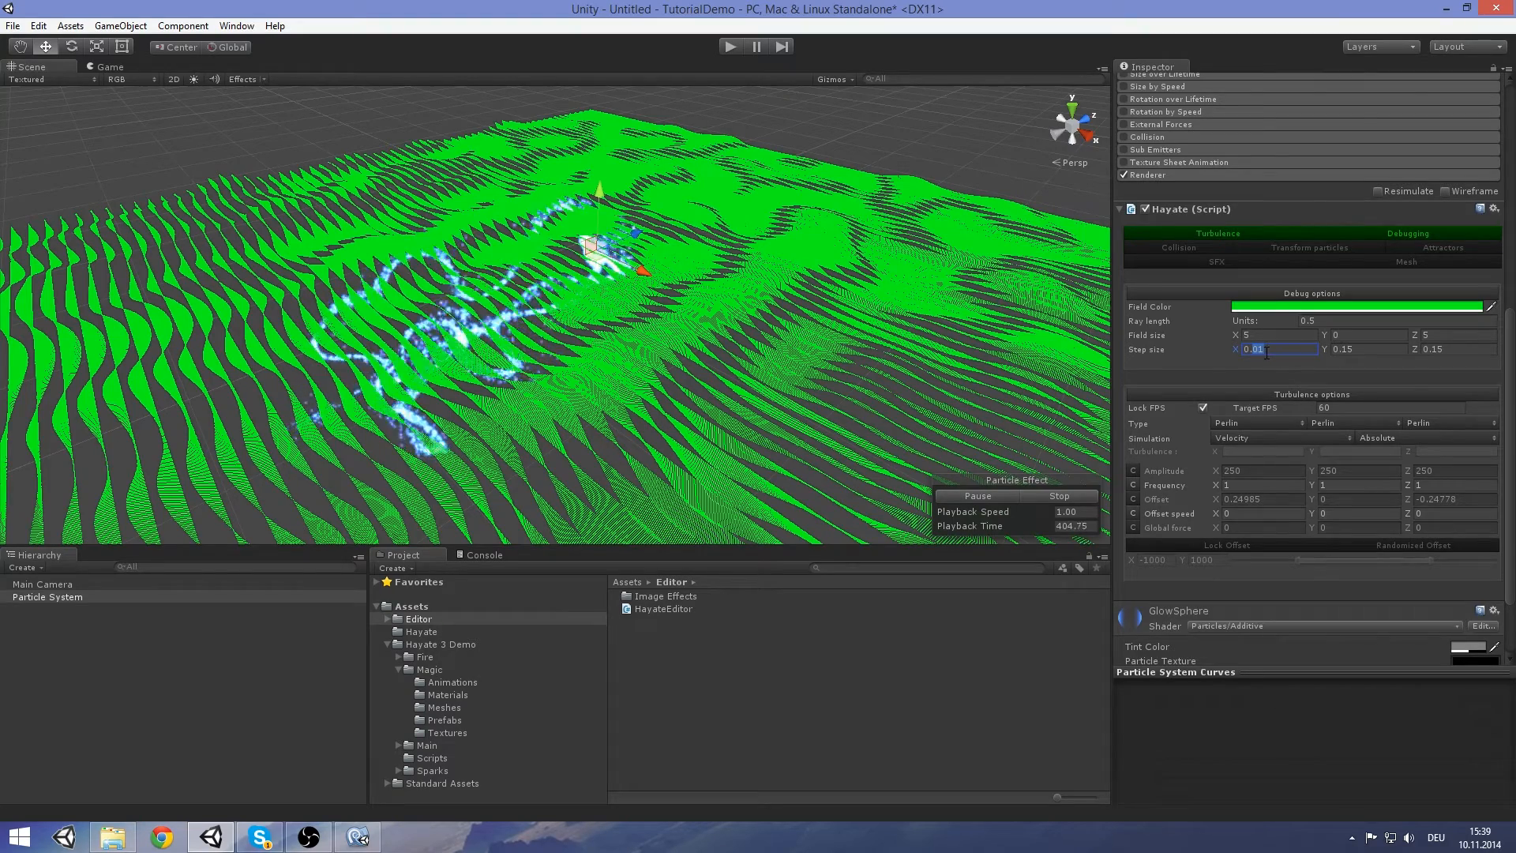
Try a debug Step size of 0.5 on X and Z, and settle on 0.15 for both axes
type("0.5")
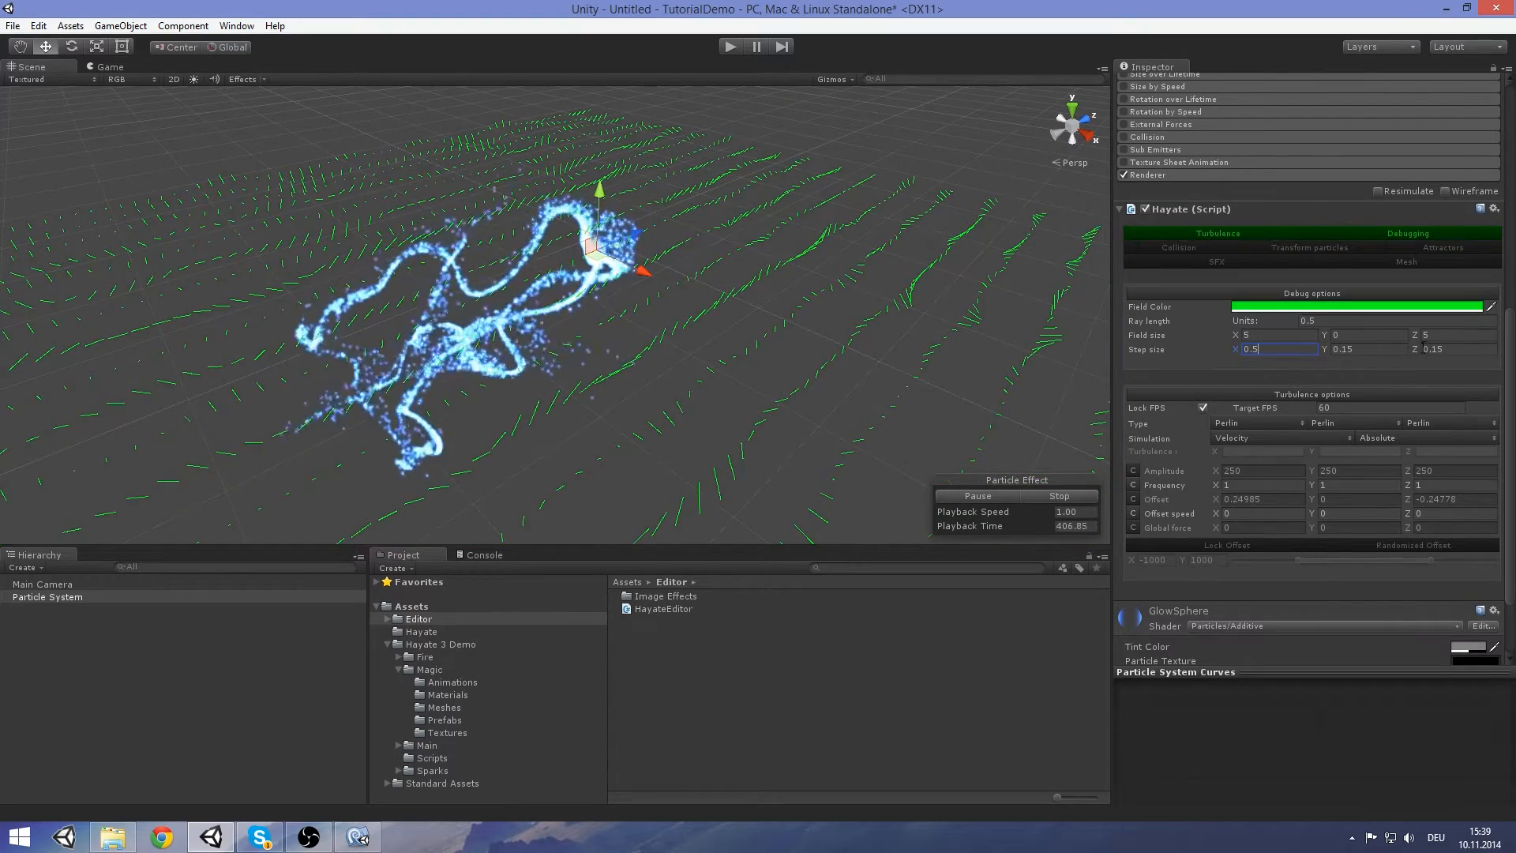
type("0.5")
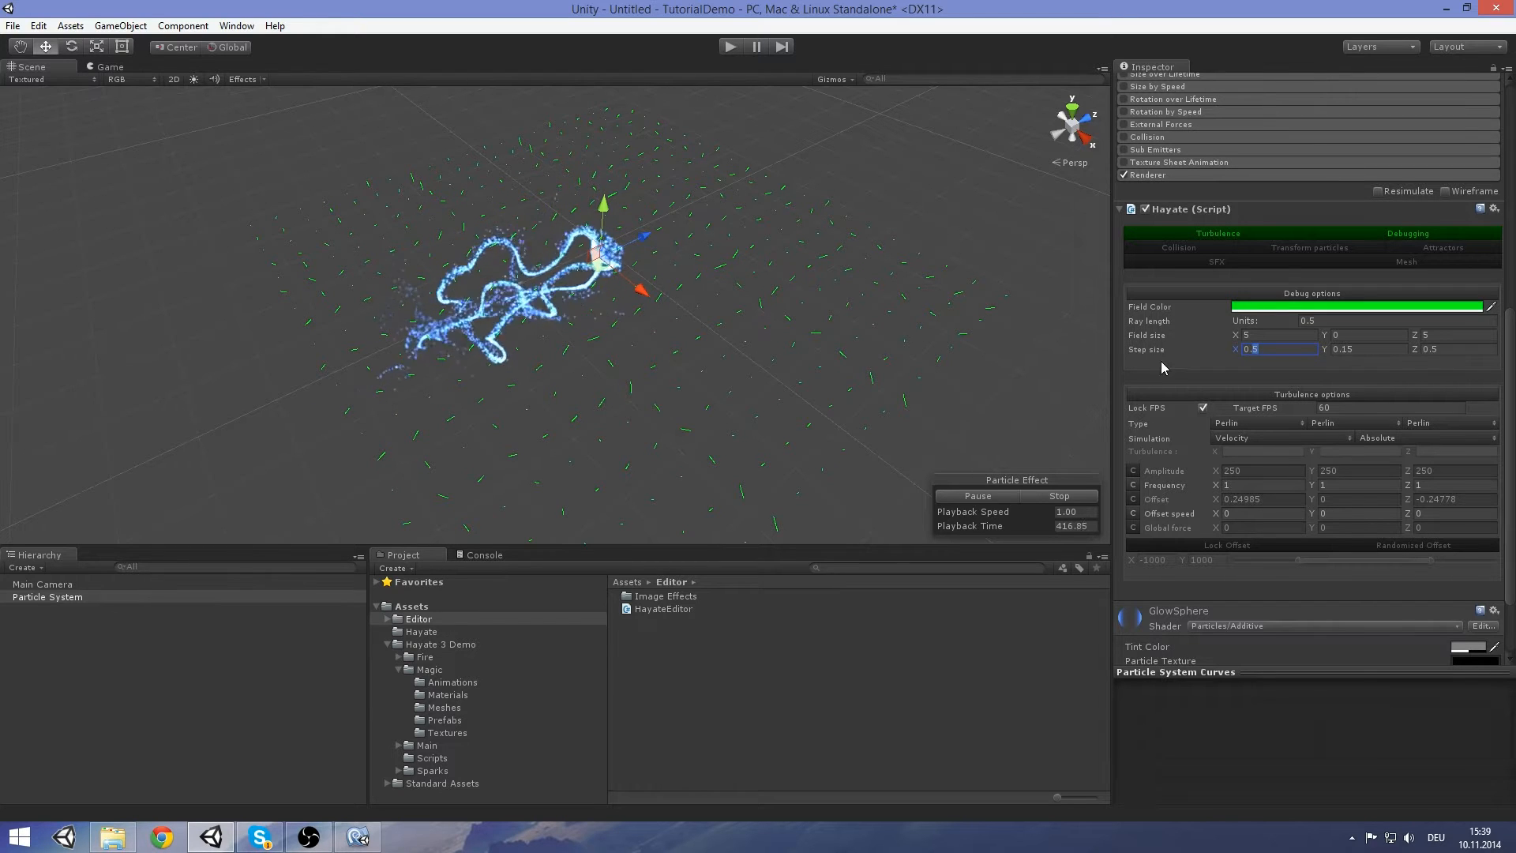
type("0.10.15")
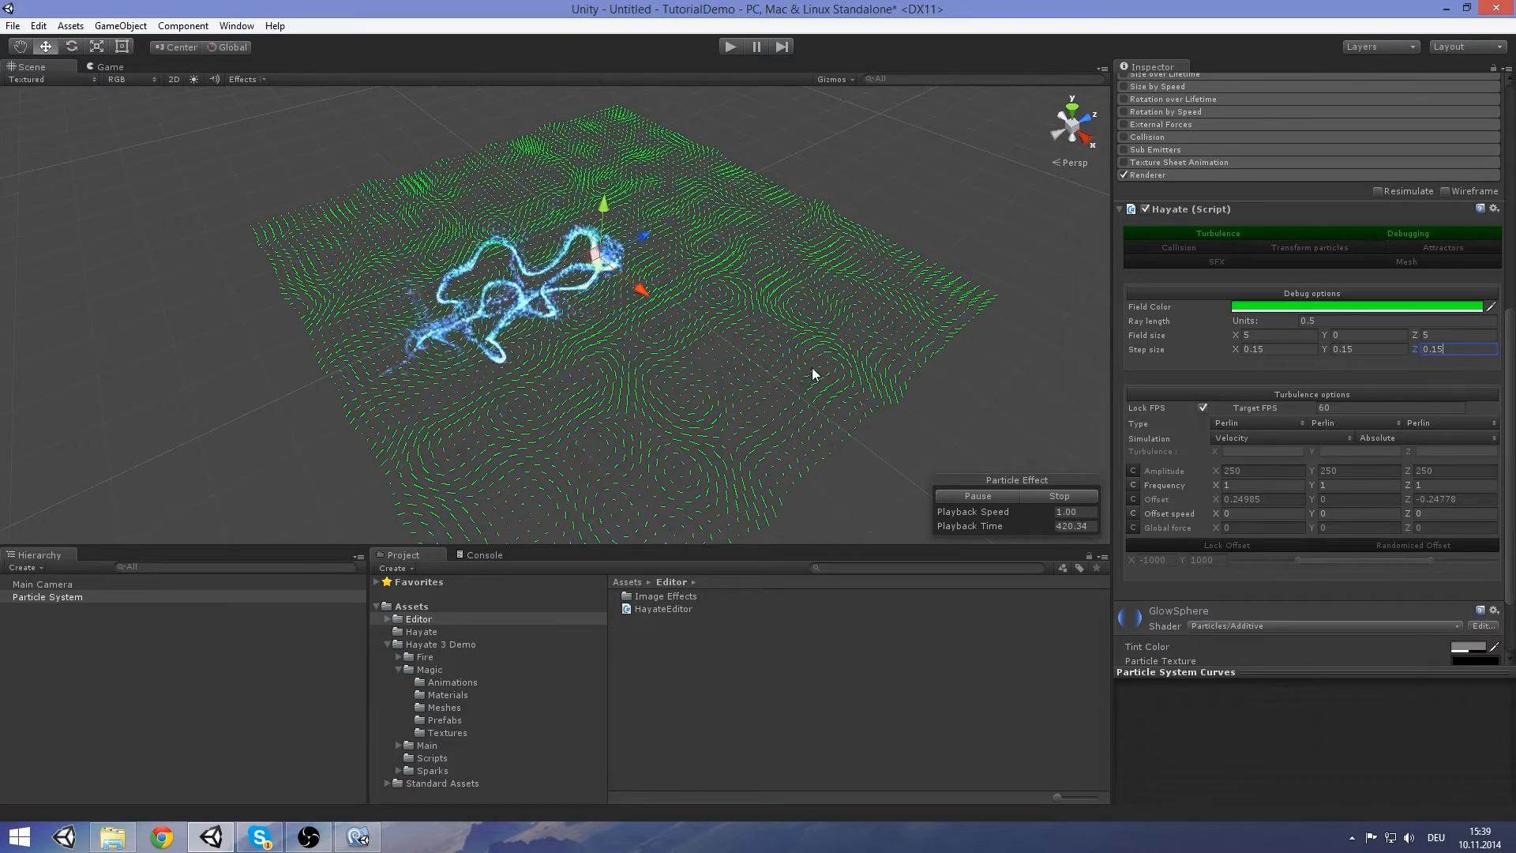
left_click_drag(812, 368, 785, 315, "alt")
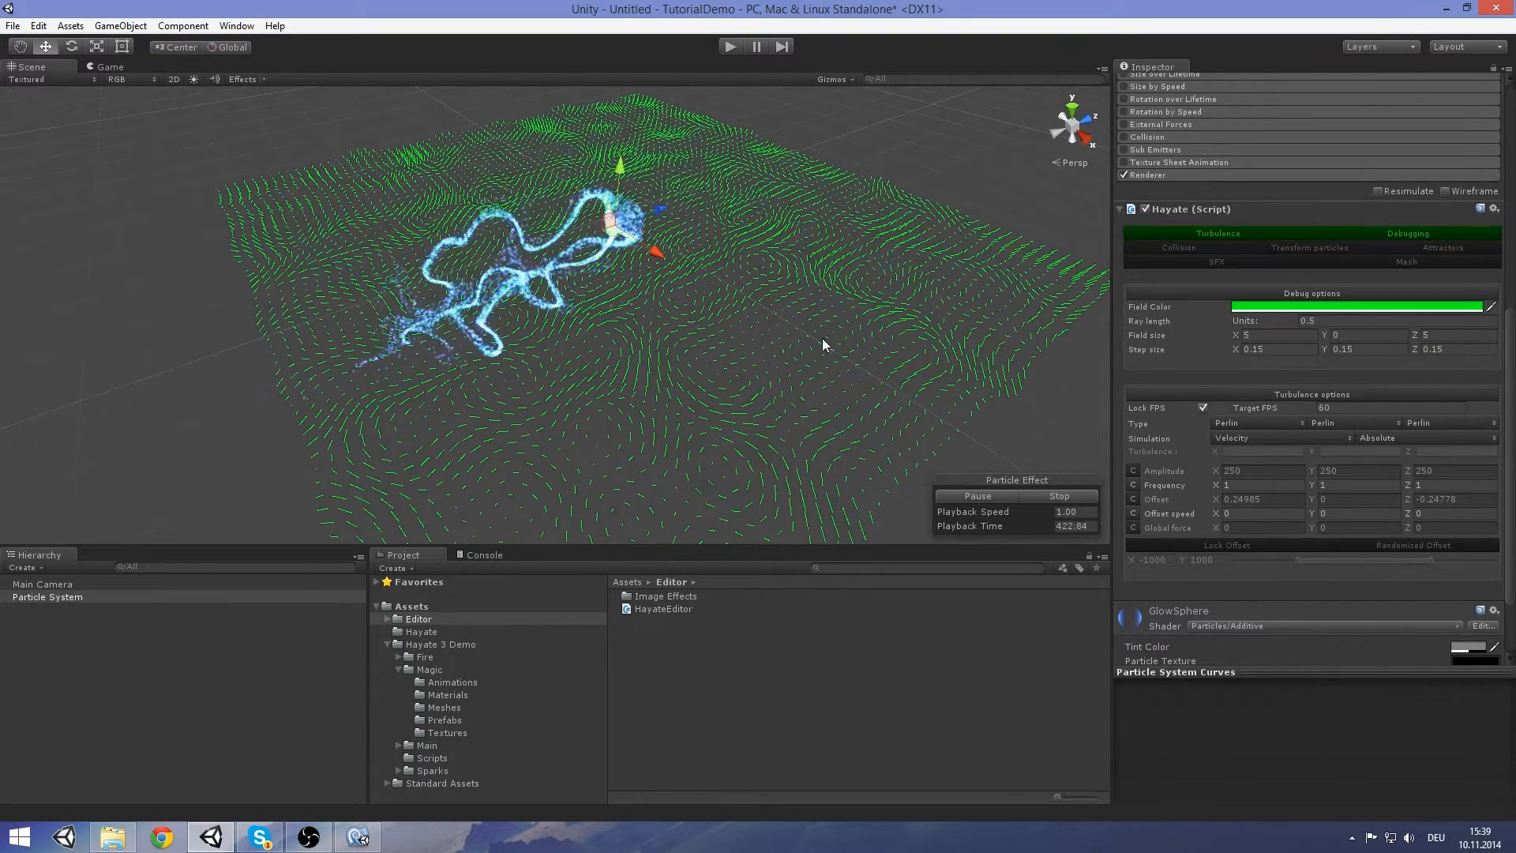
Switch off Hayate's Debugging option and inspect the particles without the field
left_click(1422, 232)
middle_click_drag(654, 293, 668, 311)
scroll(705, 334, "up", 3)
left_click_drag(705, 341, 763, 299, "alt")
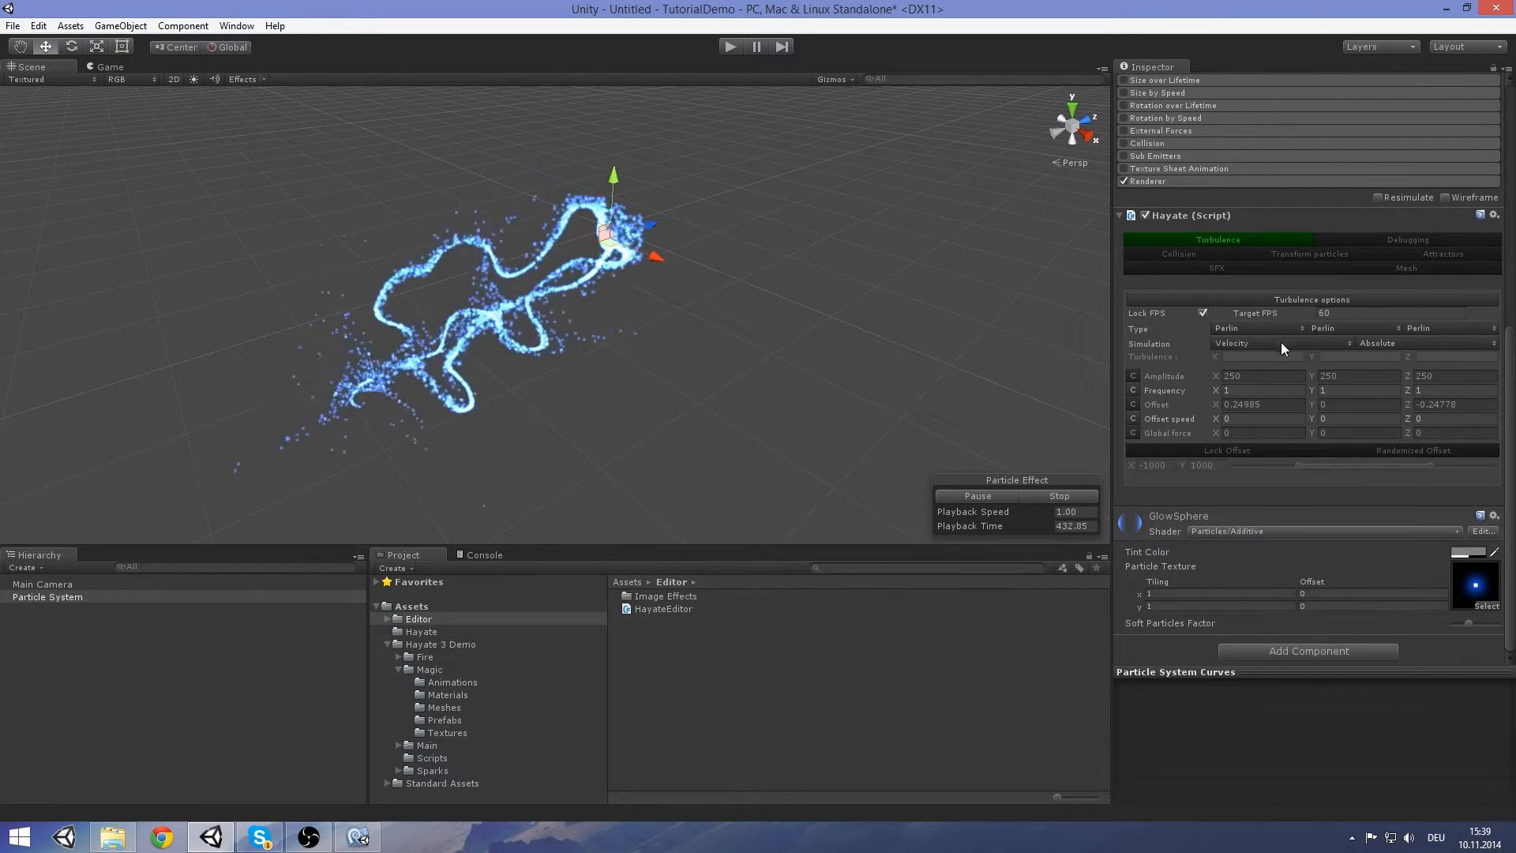
Enable Hayate's Collision option and add a Box Collider component to the particle system
left_click(1196, 253)
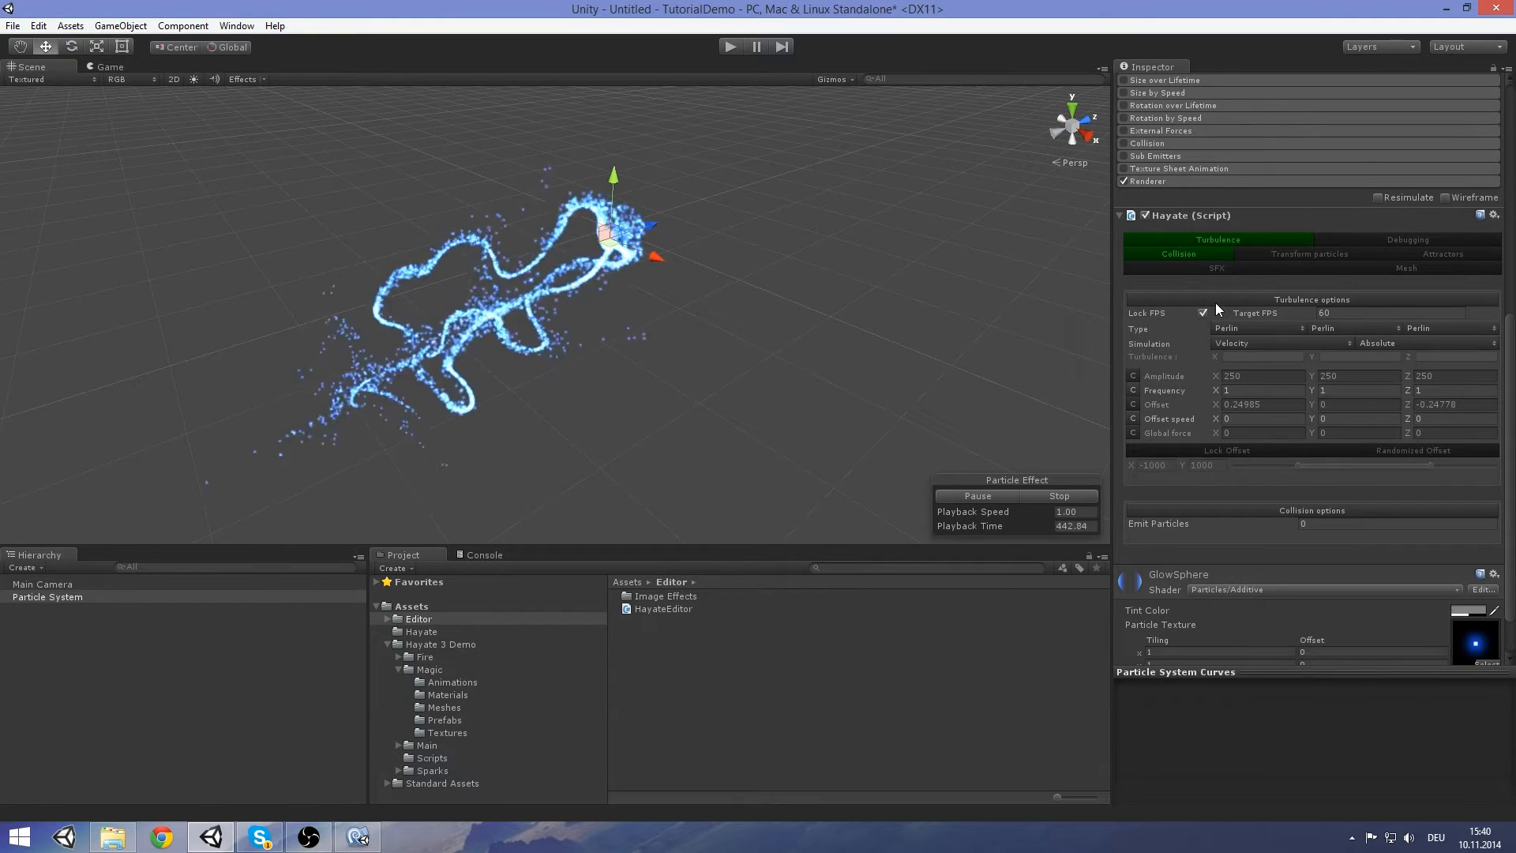
scroll(1280, 624, "down", 2)
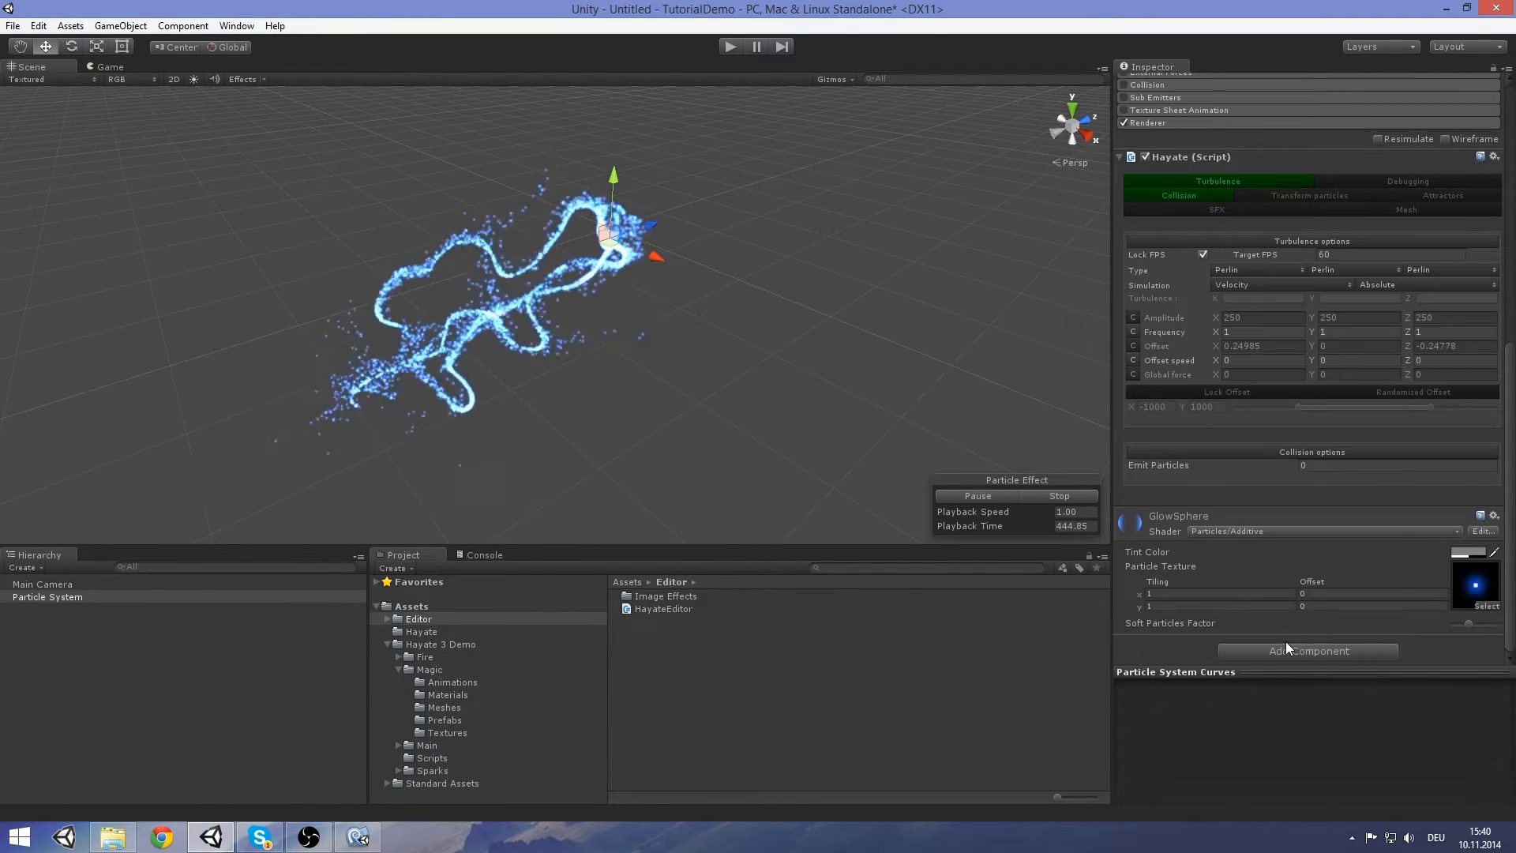
left_click(1289, 648)
type("boxcoll")
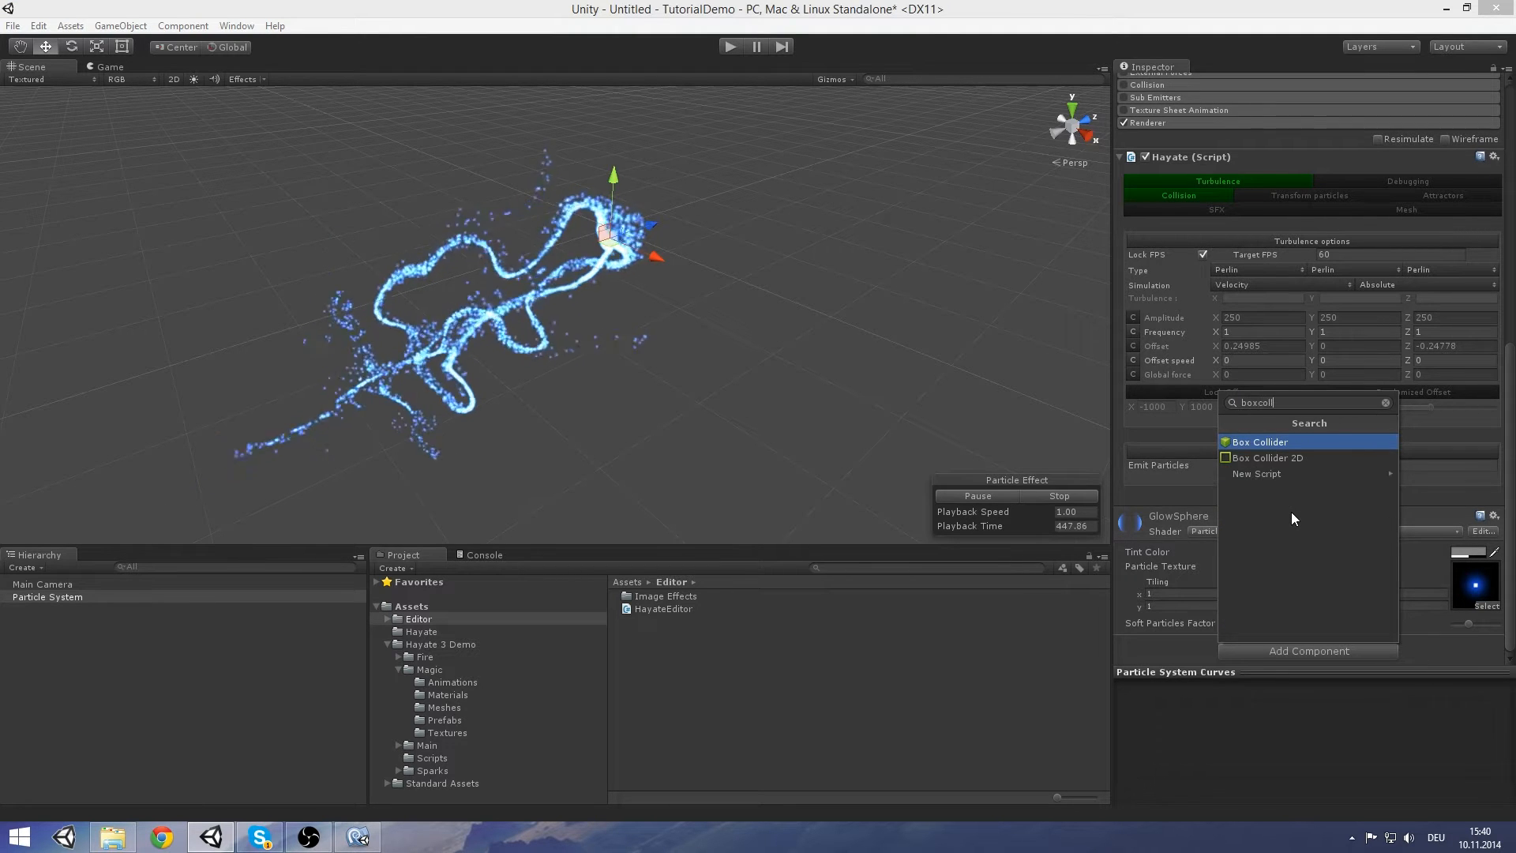
key("Return")
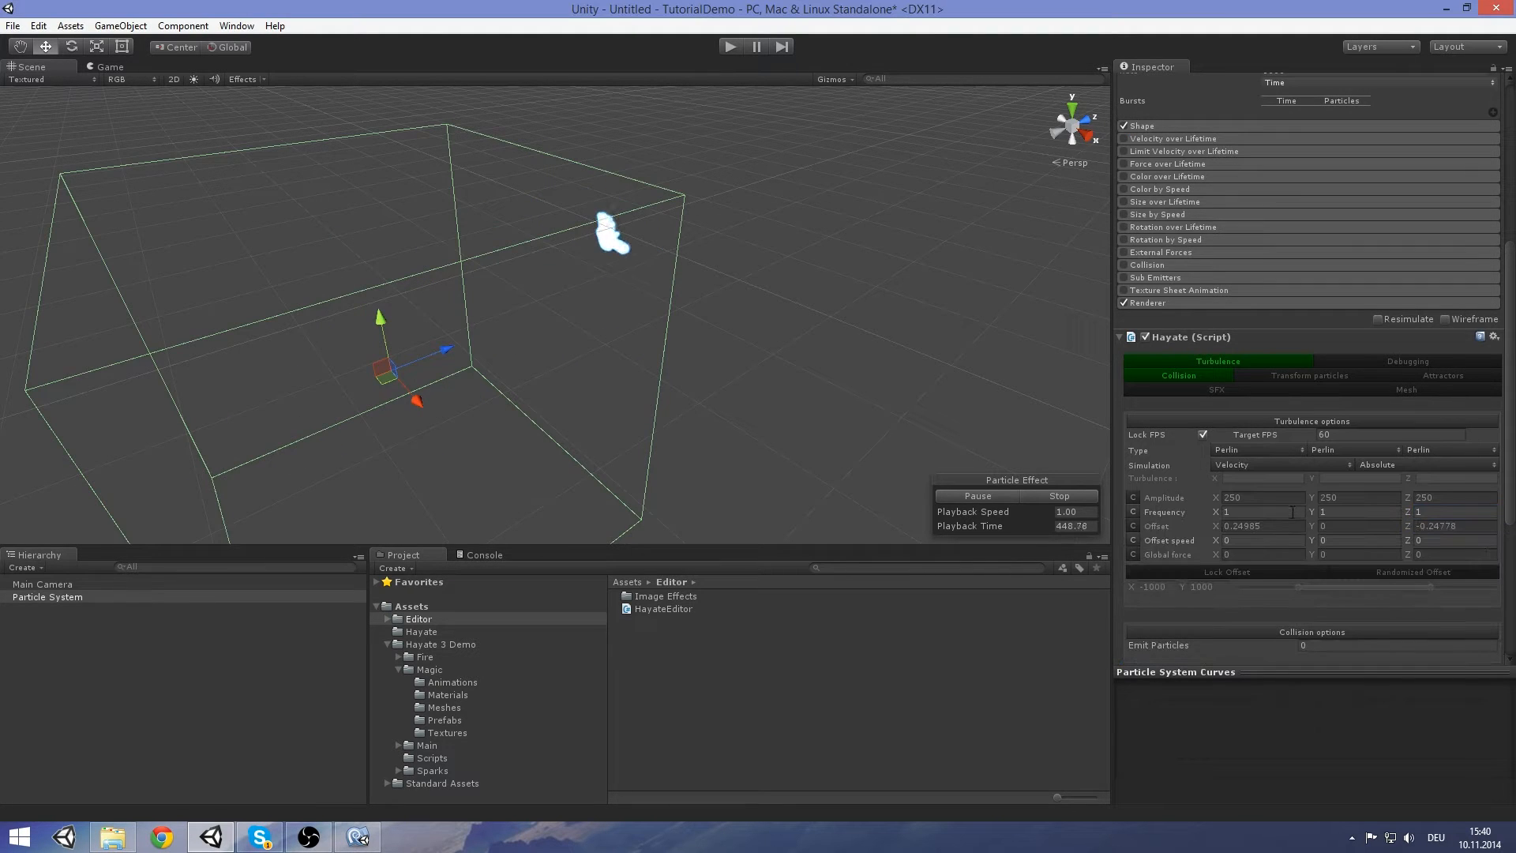
scroll(1316, 406, "down", 5)
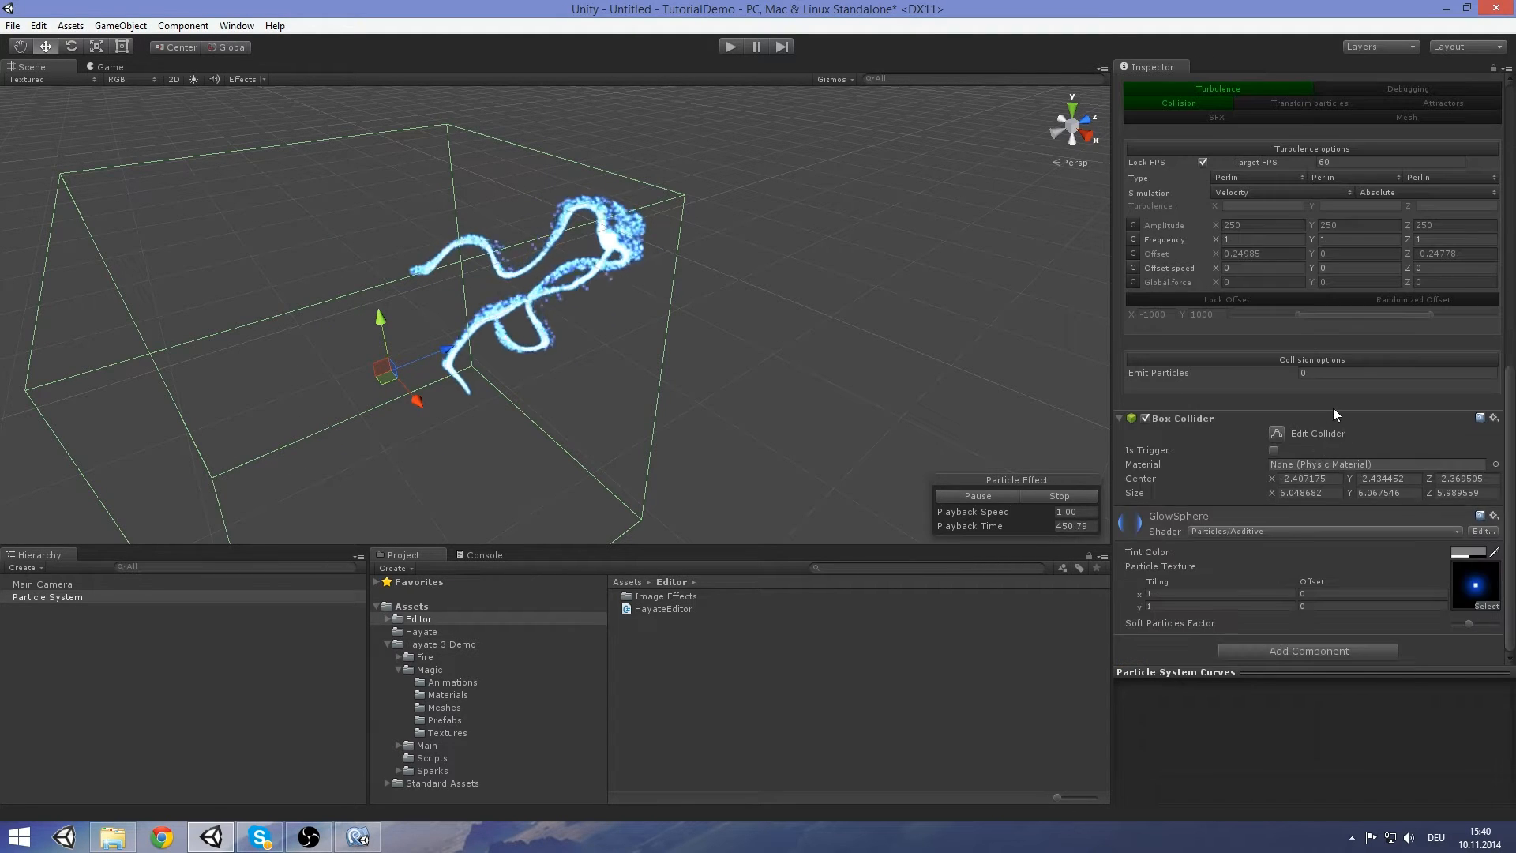
Set the Box Collider's Center to 0, 0, 0 and its Size to 1, 1, 1
left_click(1310, 478)
type("0")
key("Tab")
type("0")
key("Tab")
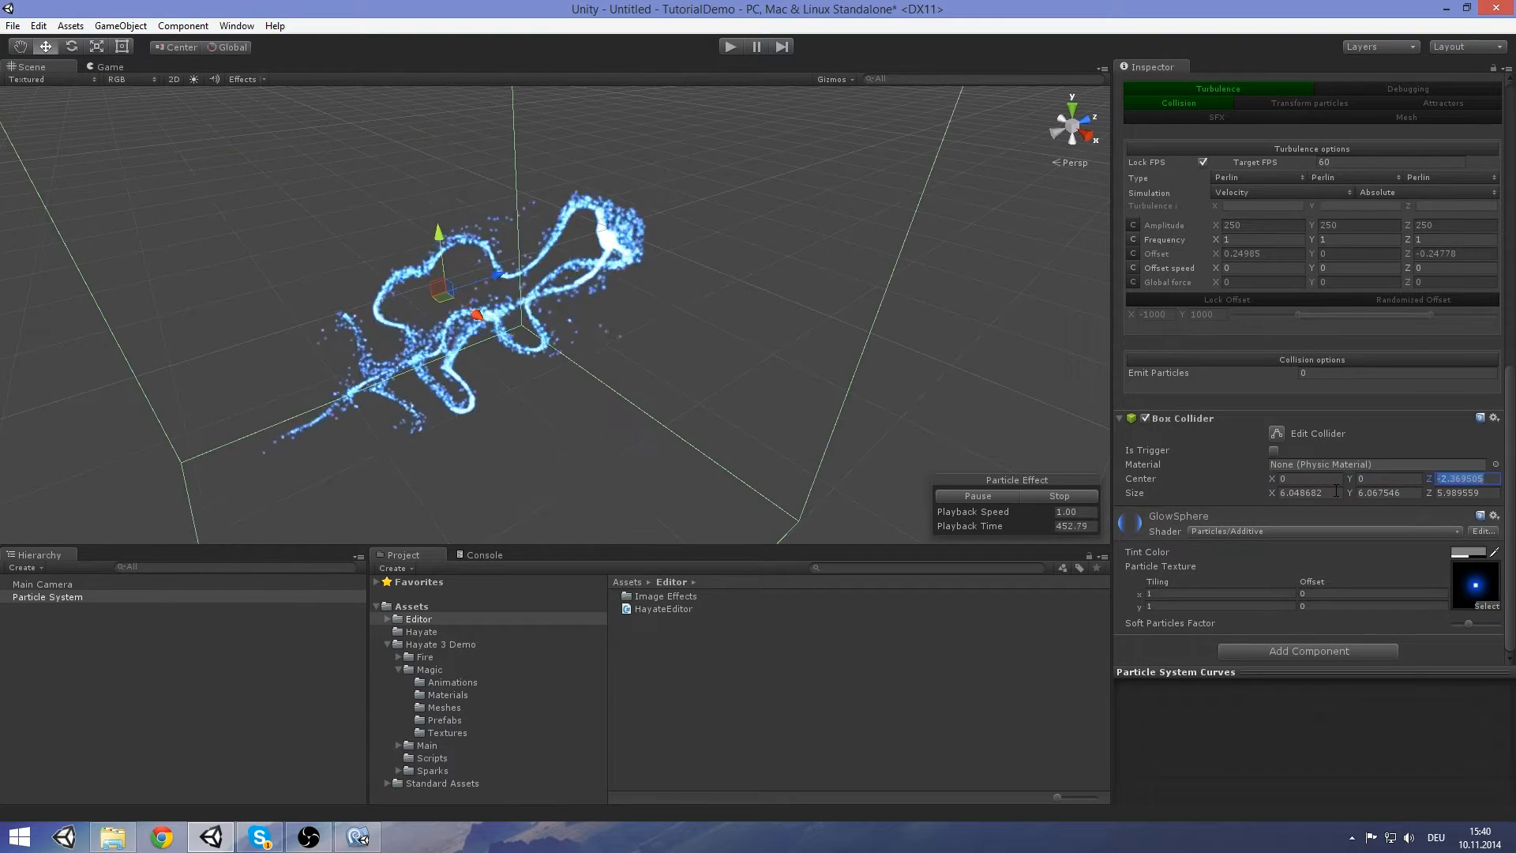
type("0")
left_click(1337, 492)
type("1")
key("Tab")
type("1")
key("Tab")
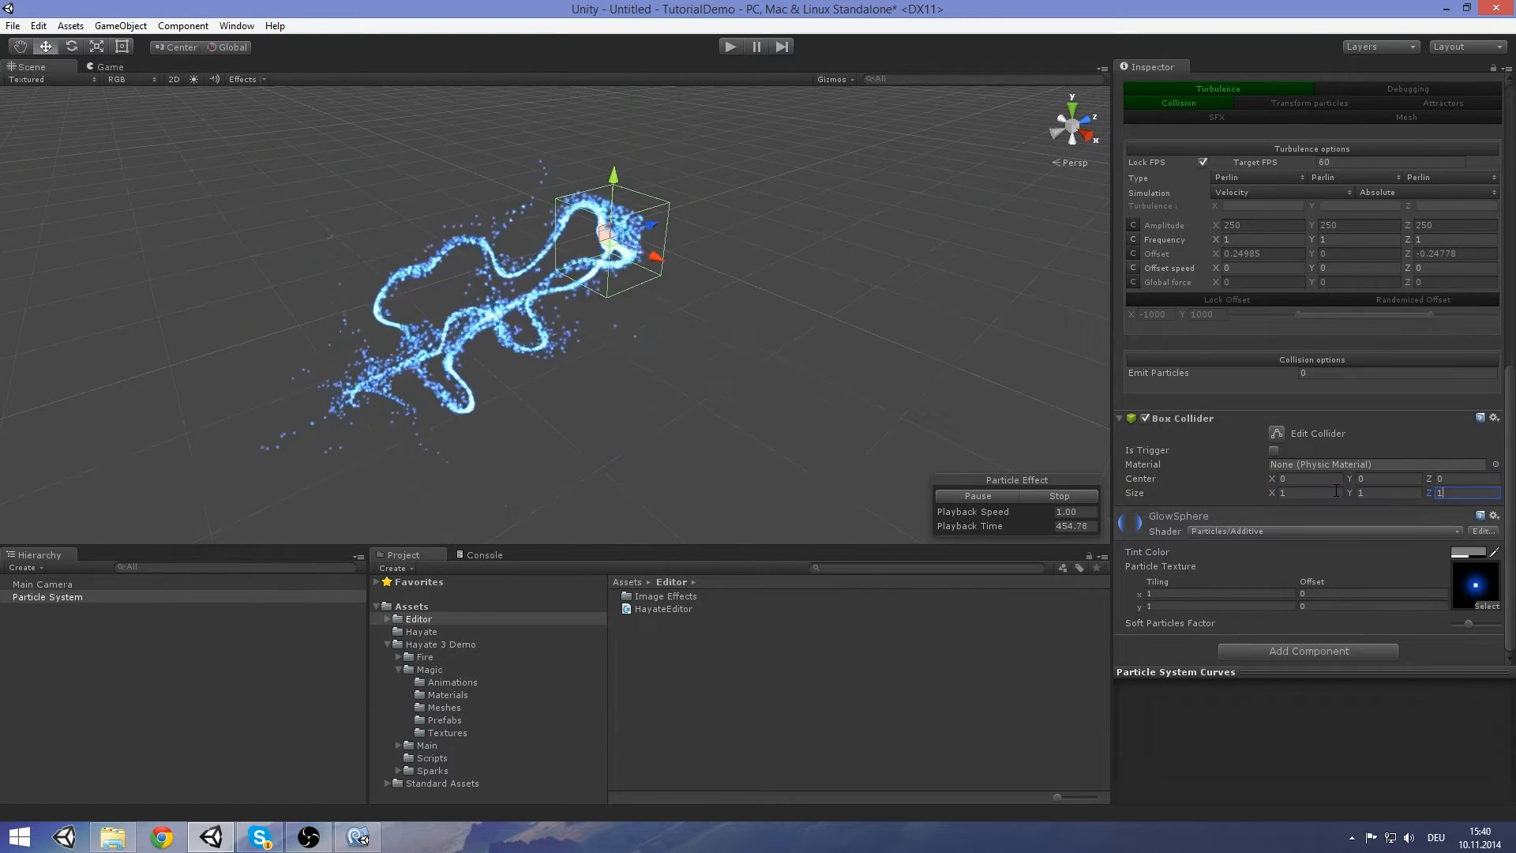
type("1")
Move the particle system with its collider down along the Y axis, and switch off Hayate's Collision option
middle_click_drag(647, 235, 620, 282)
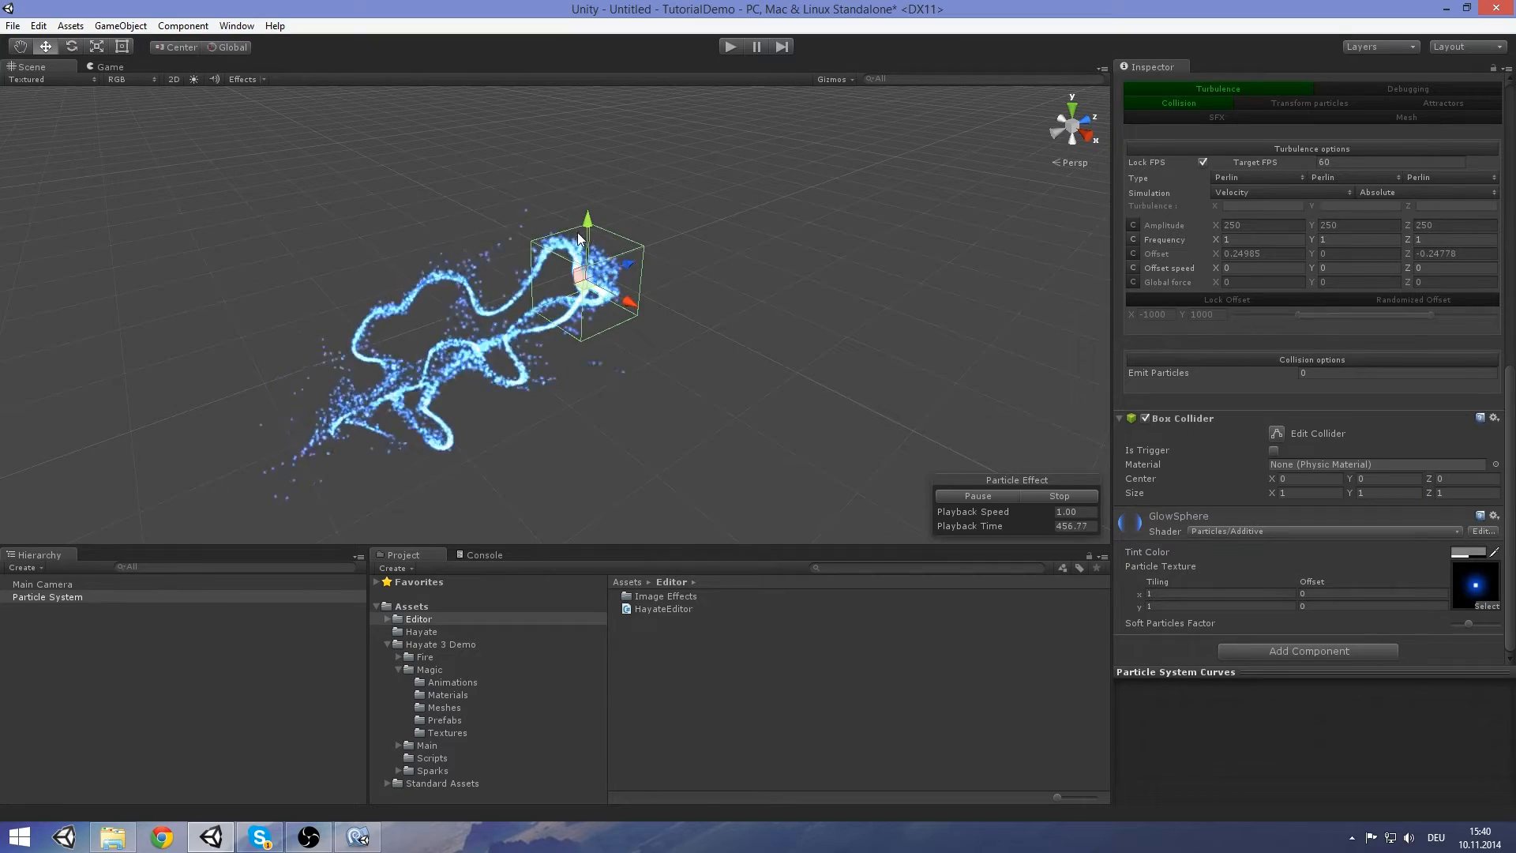
left_click_drag(587, 227, 595, 307)
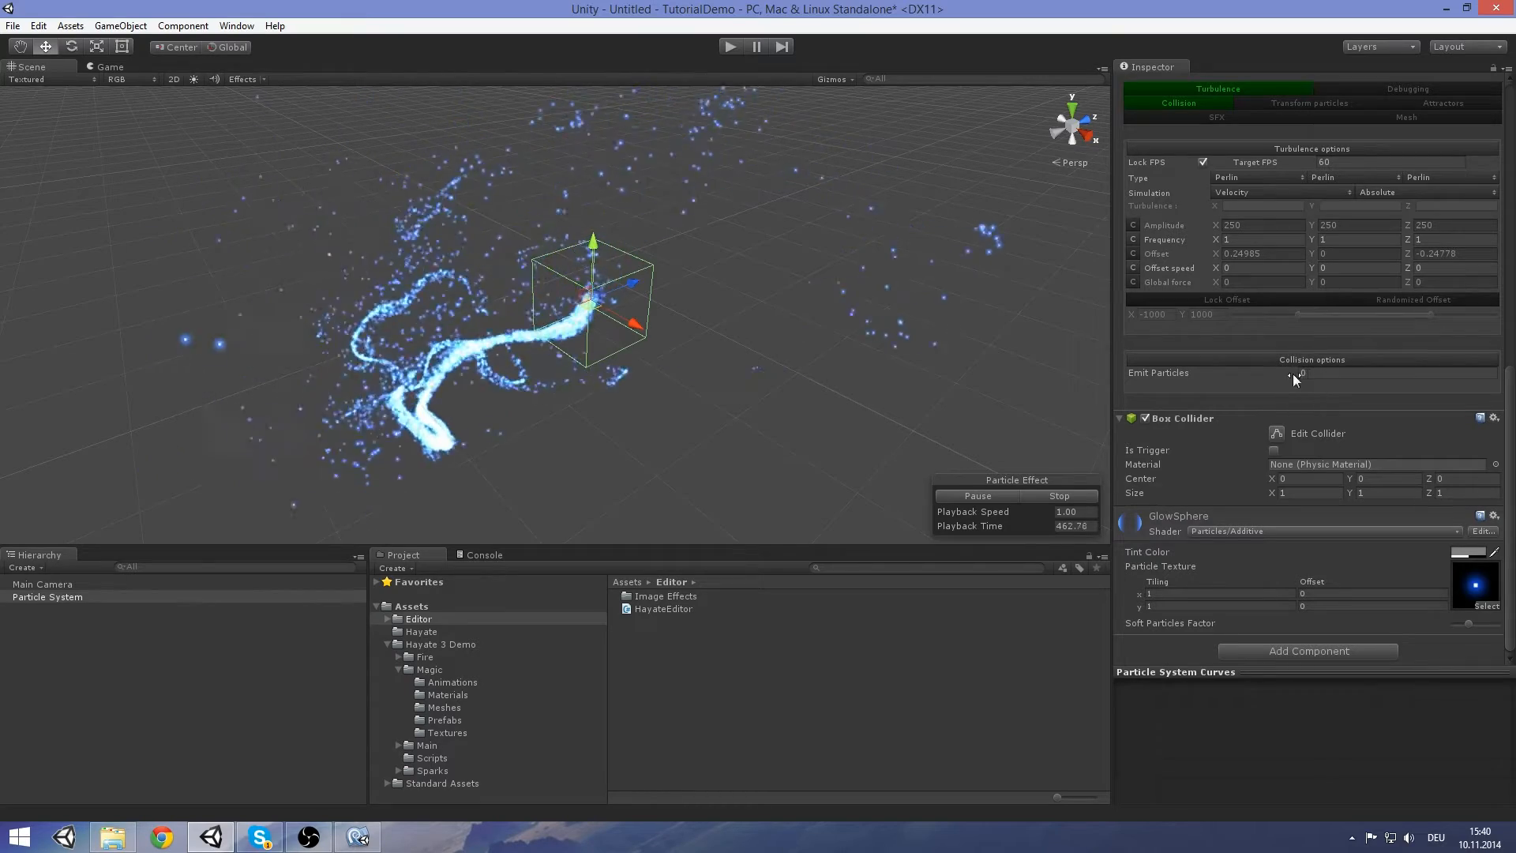
scroll(1281, 332, "up", 3)
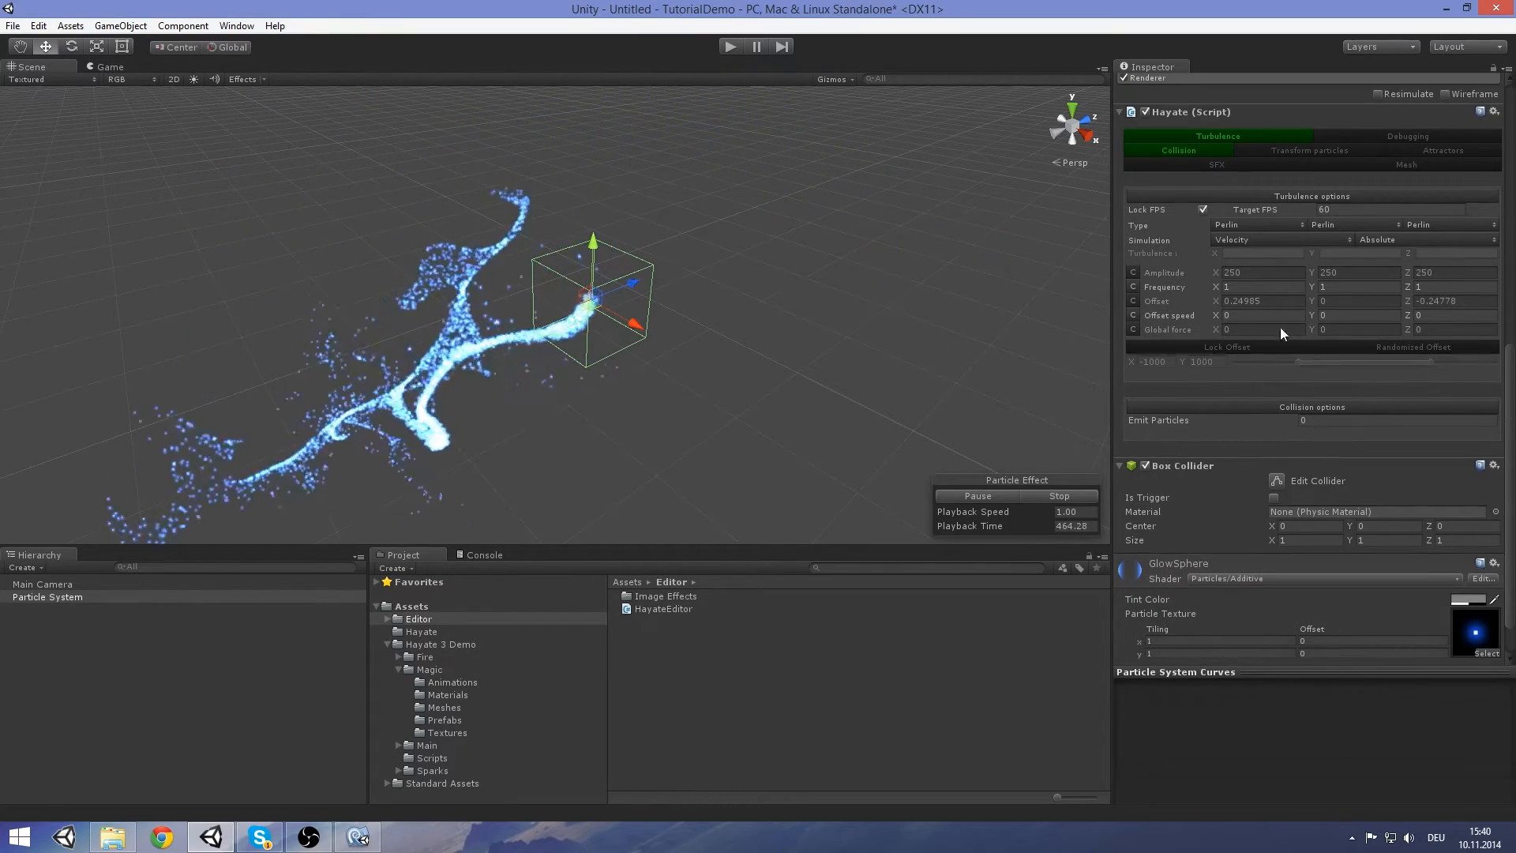
left_click(1193, 148)
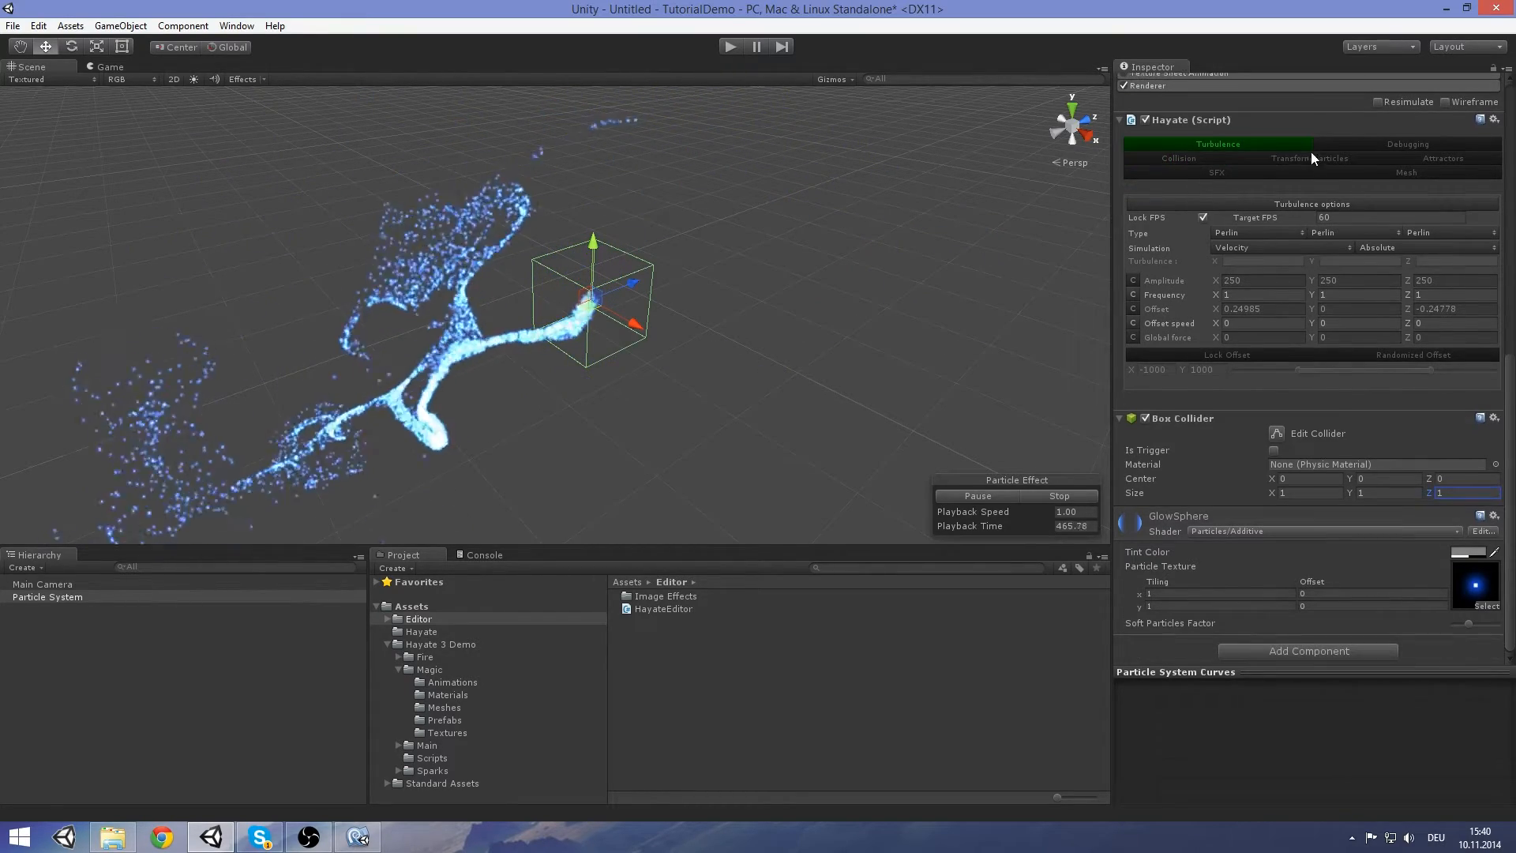
Enable Hayate's Transform particles option and examine its settings
left_click(1364, 159)
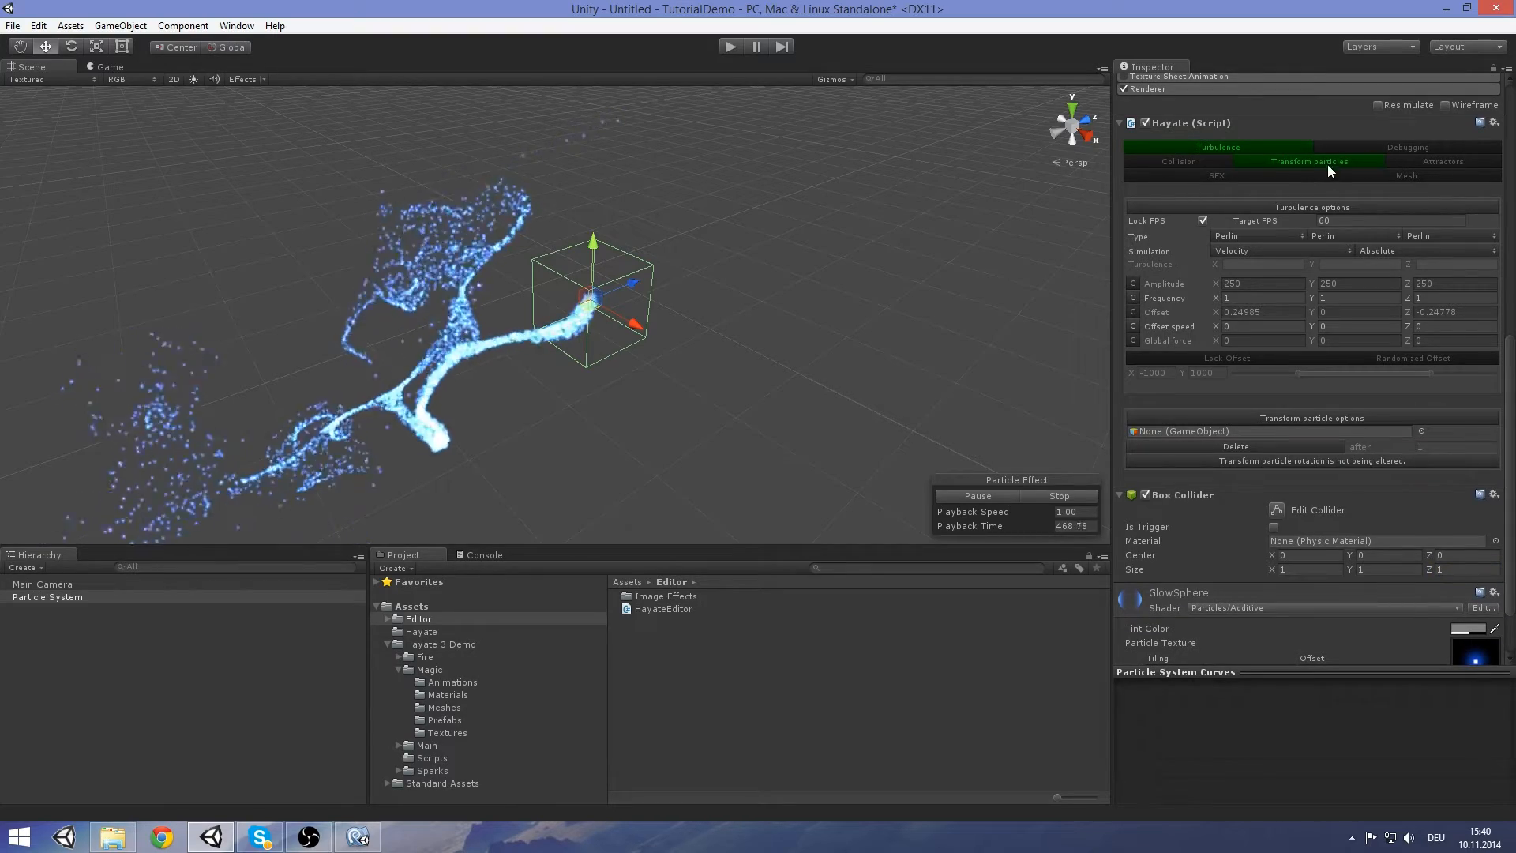
scroll(1247, 330, "up", 10)
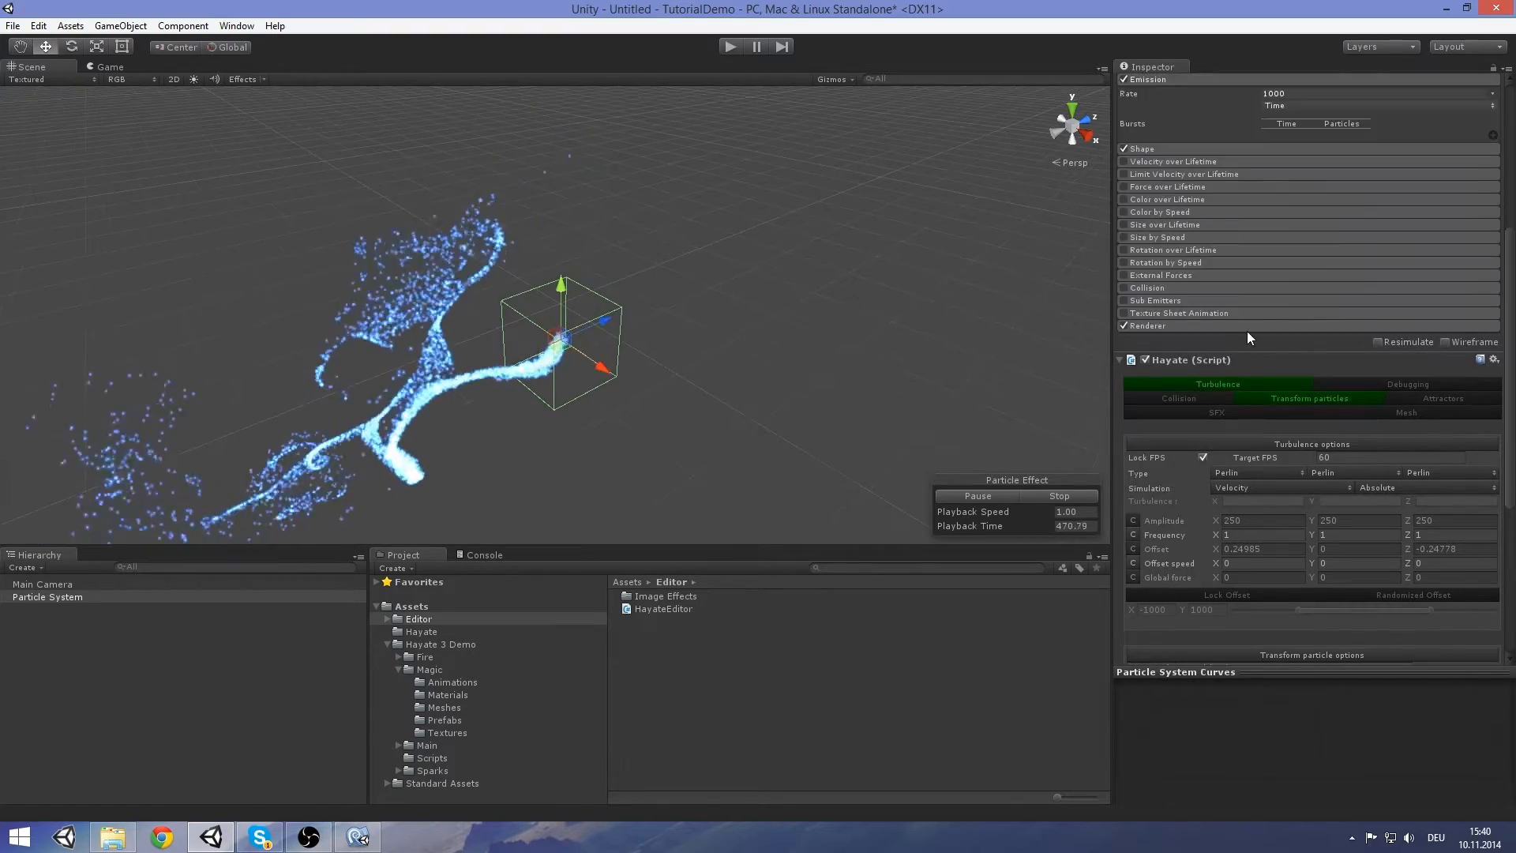
scroll(1254, 345, "down", 8)
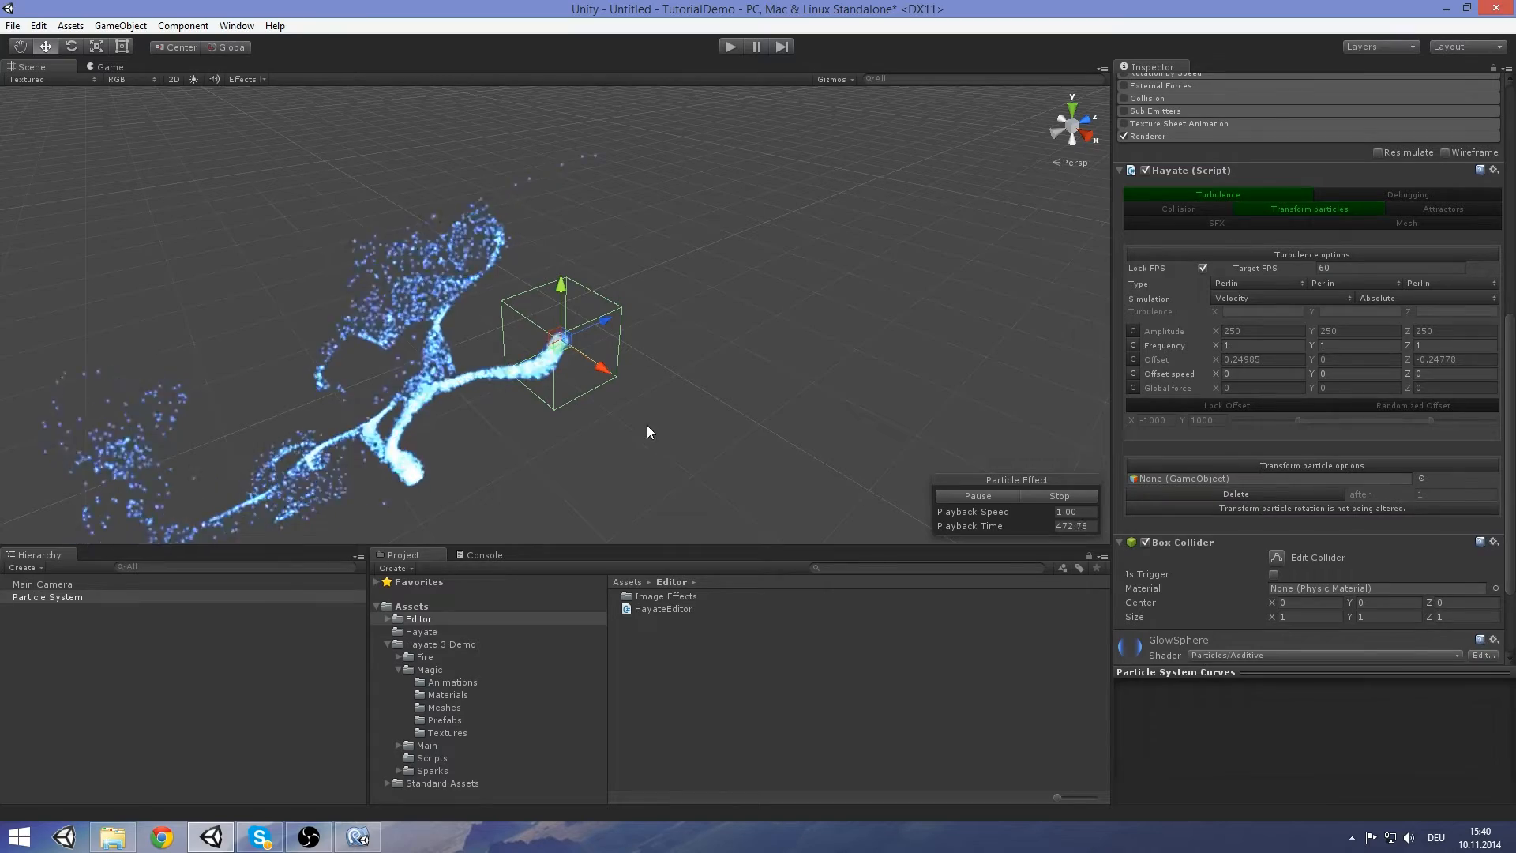
middle_click_drag(622, 438, 674, 396)
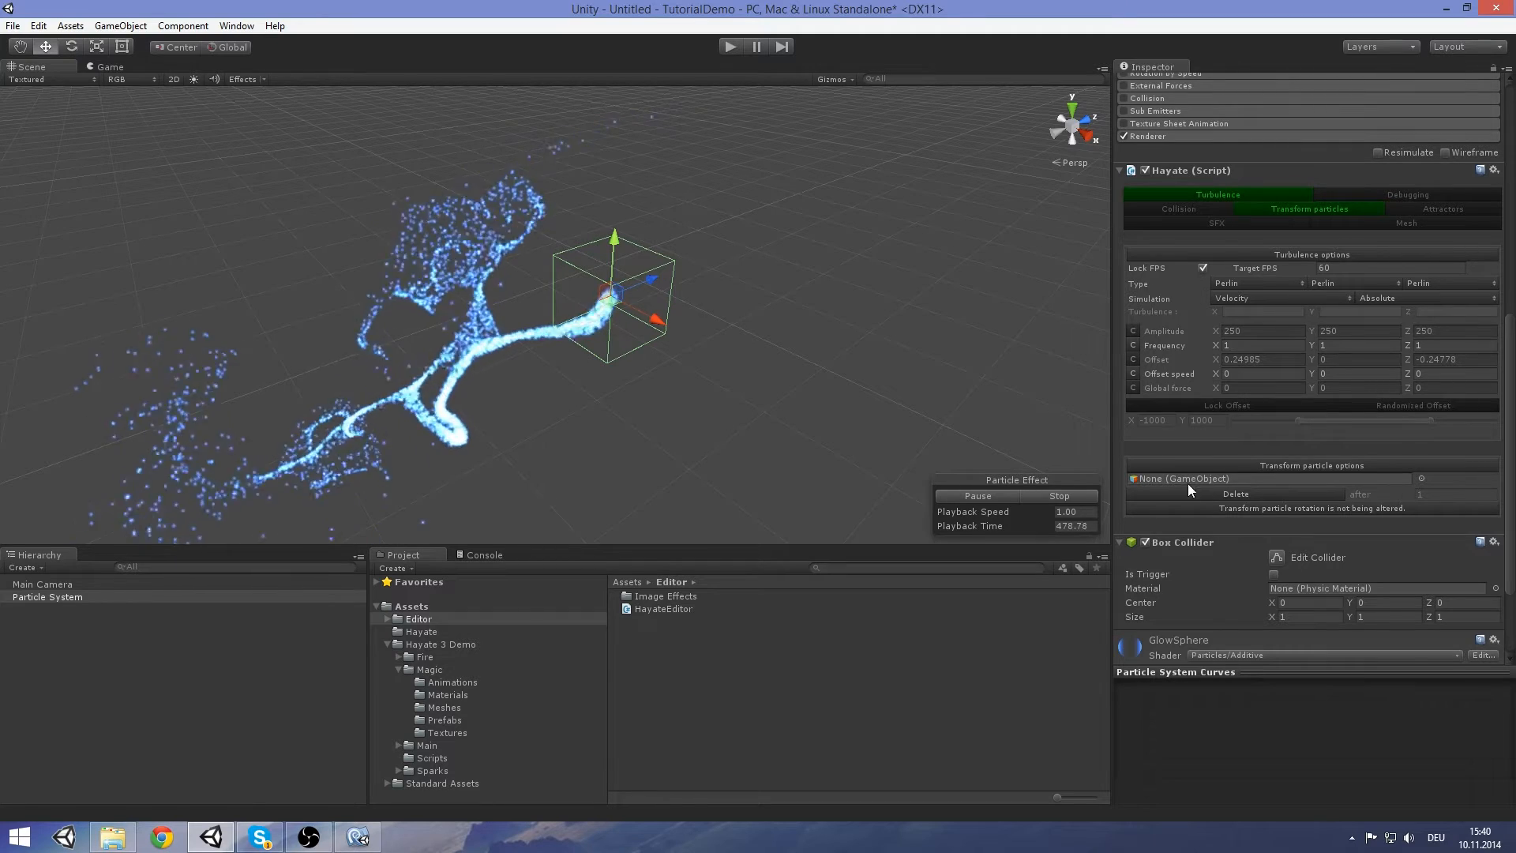
Create a 3D cube, shift it clear of the particles, and set its Scale to 0.1 on X, Y and Z
left_click(120, 25)
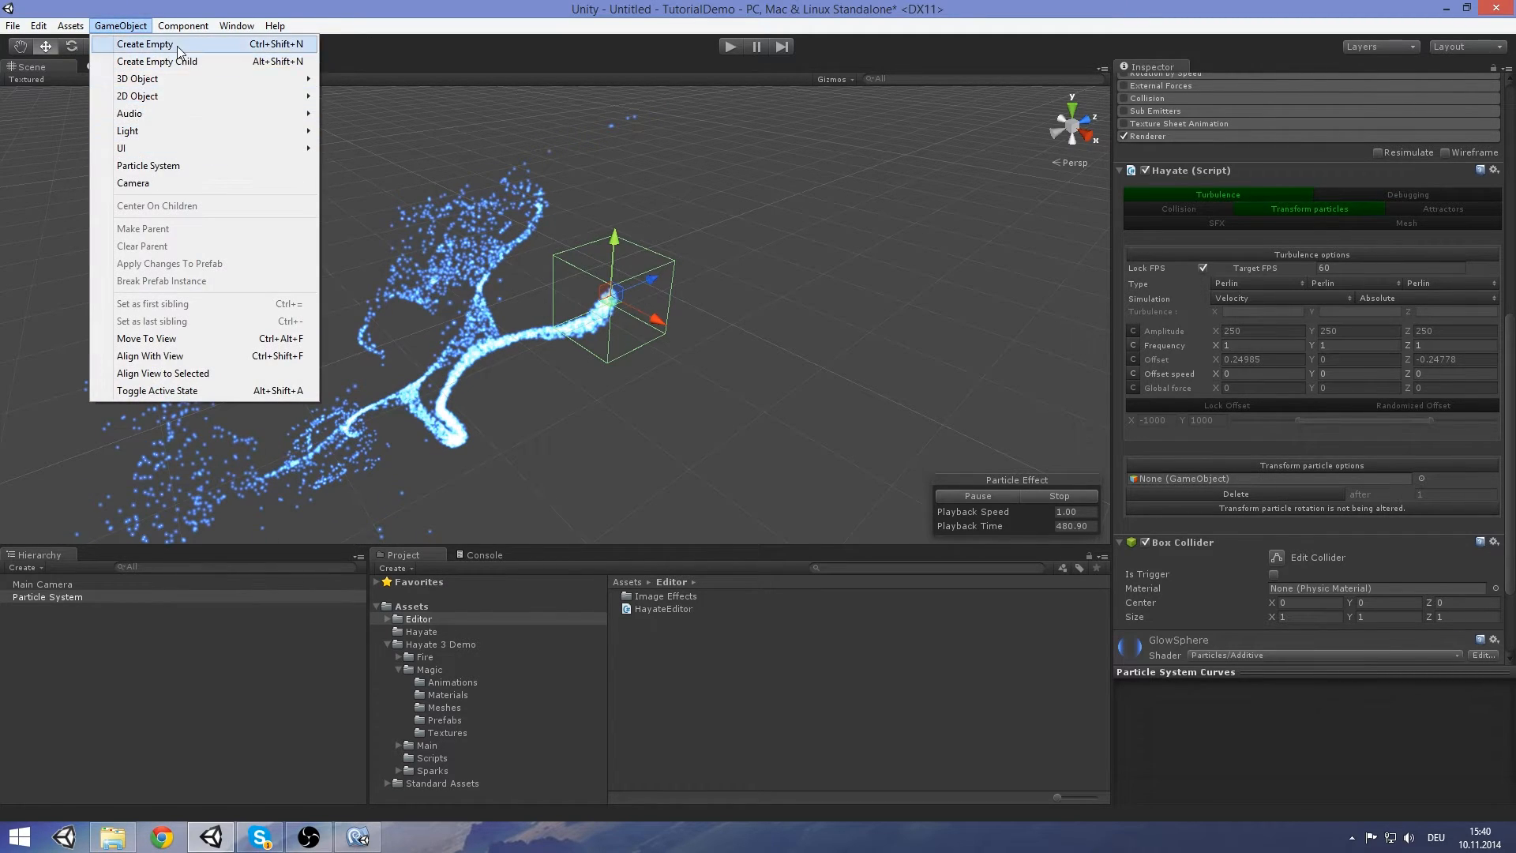
mouse_move(184, 82)
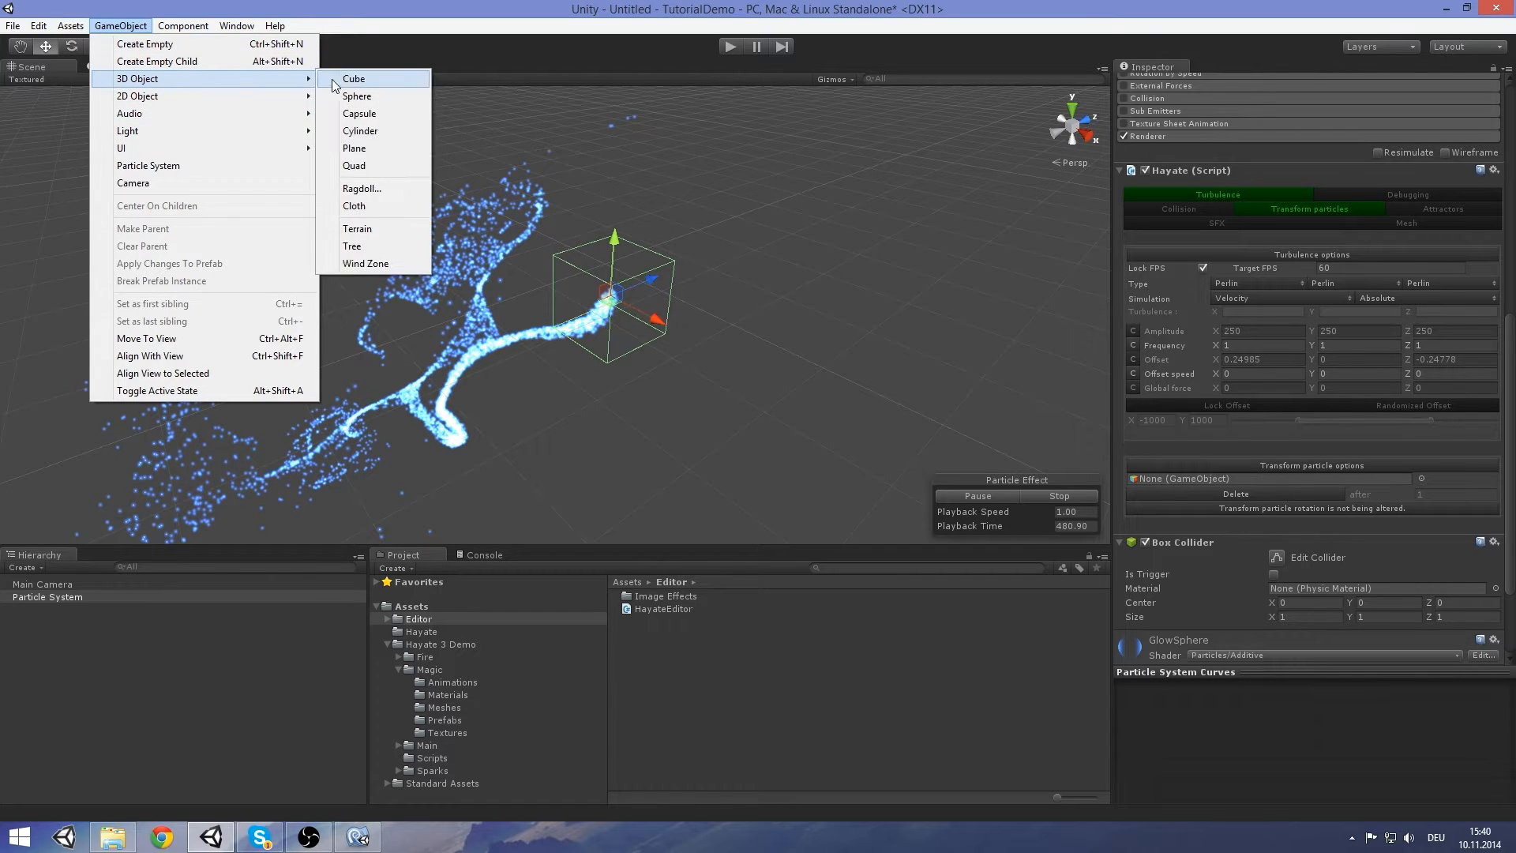
left_click(371, 81)
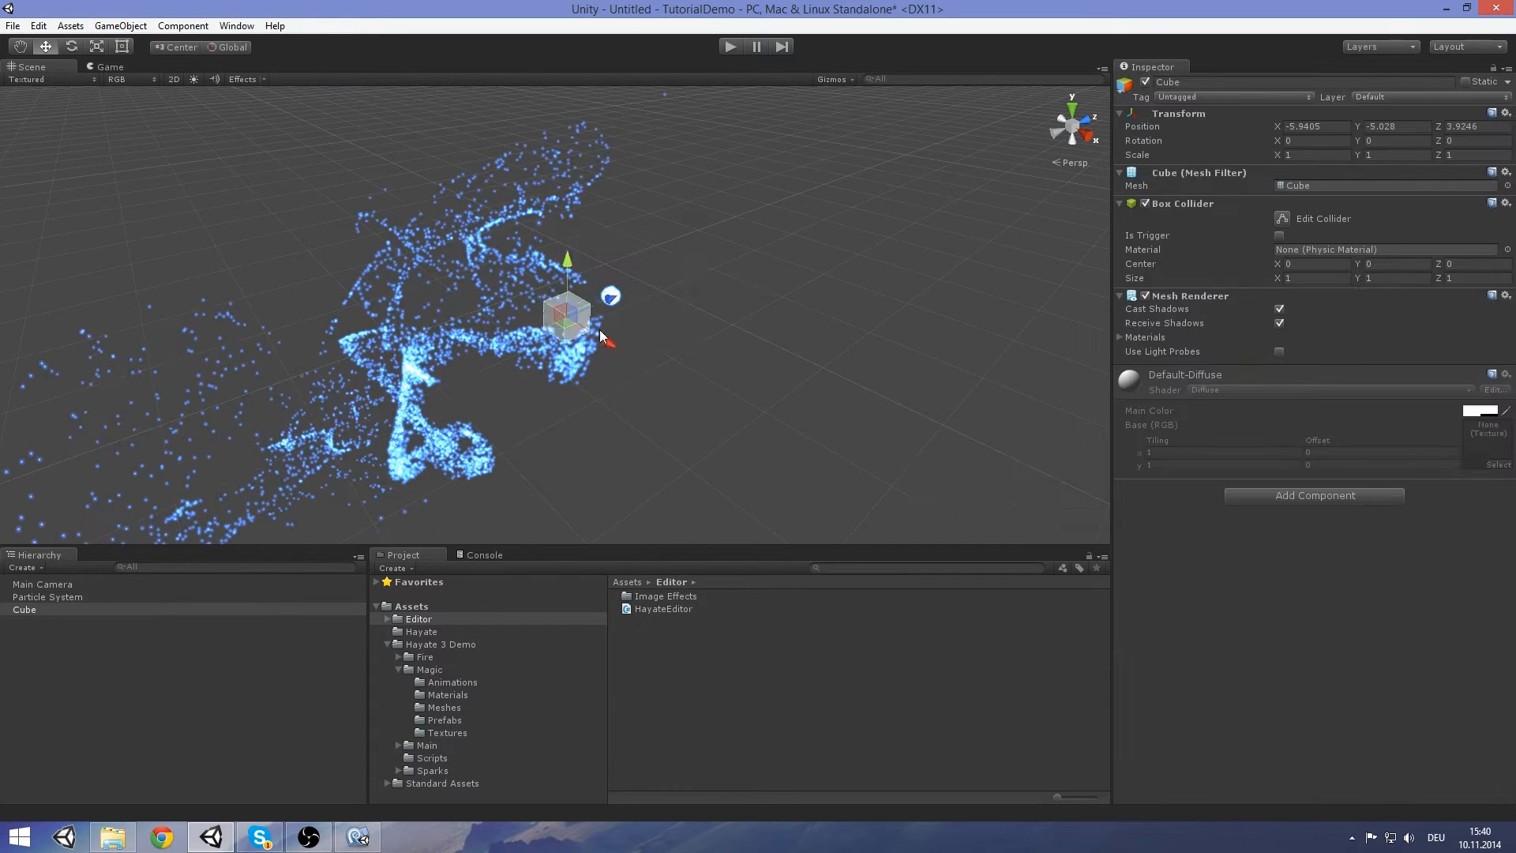
type("0.1")
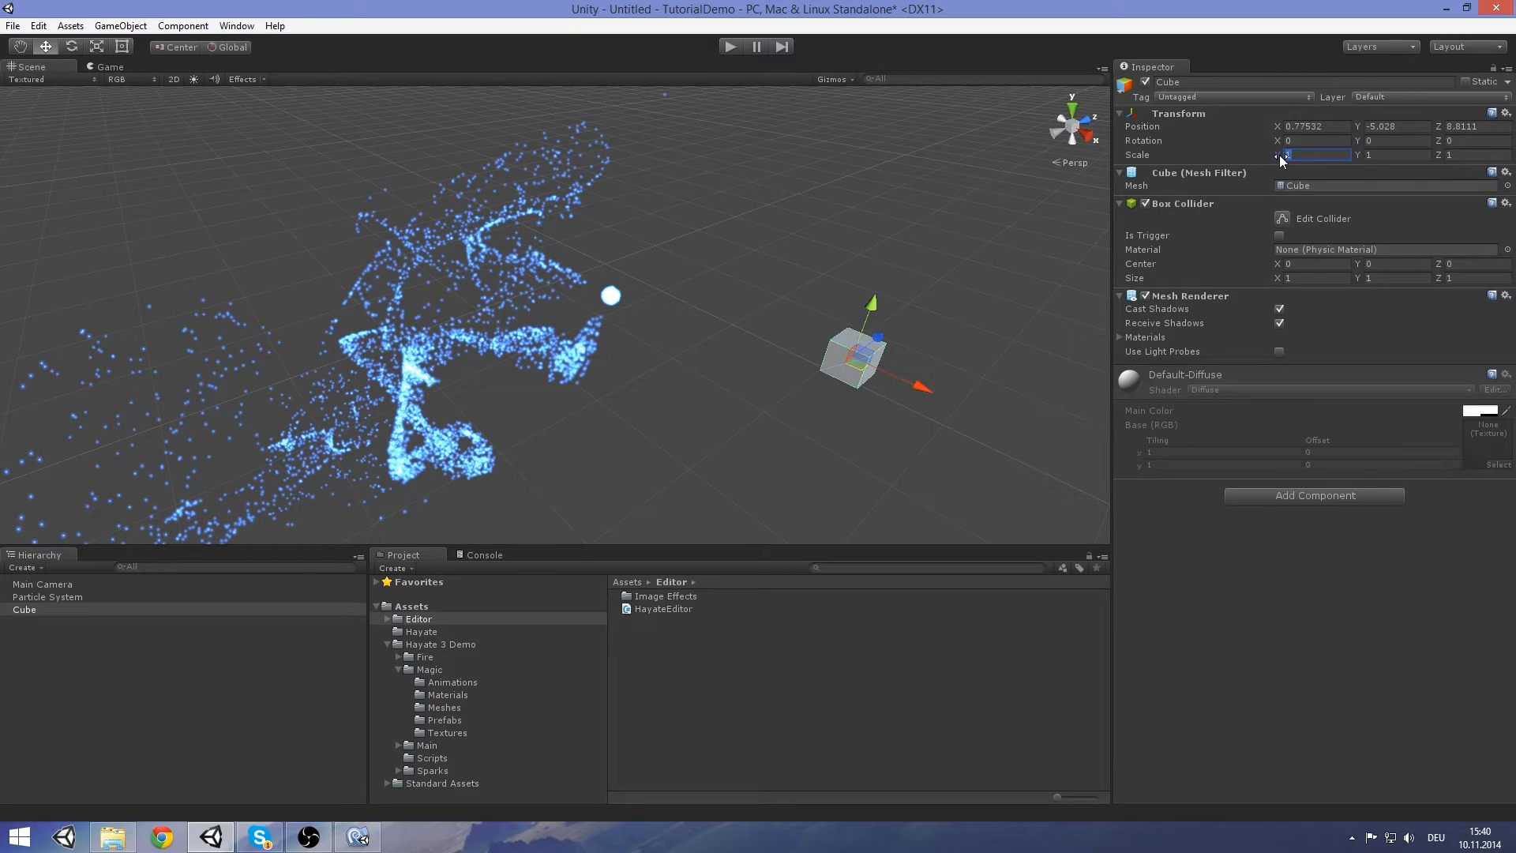
key("Tab")
type("0.1")
key("Tab")
type("0.1")
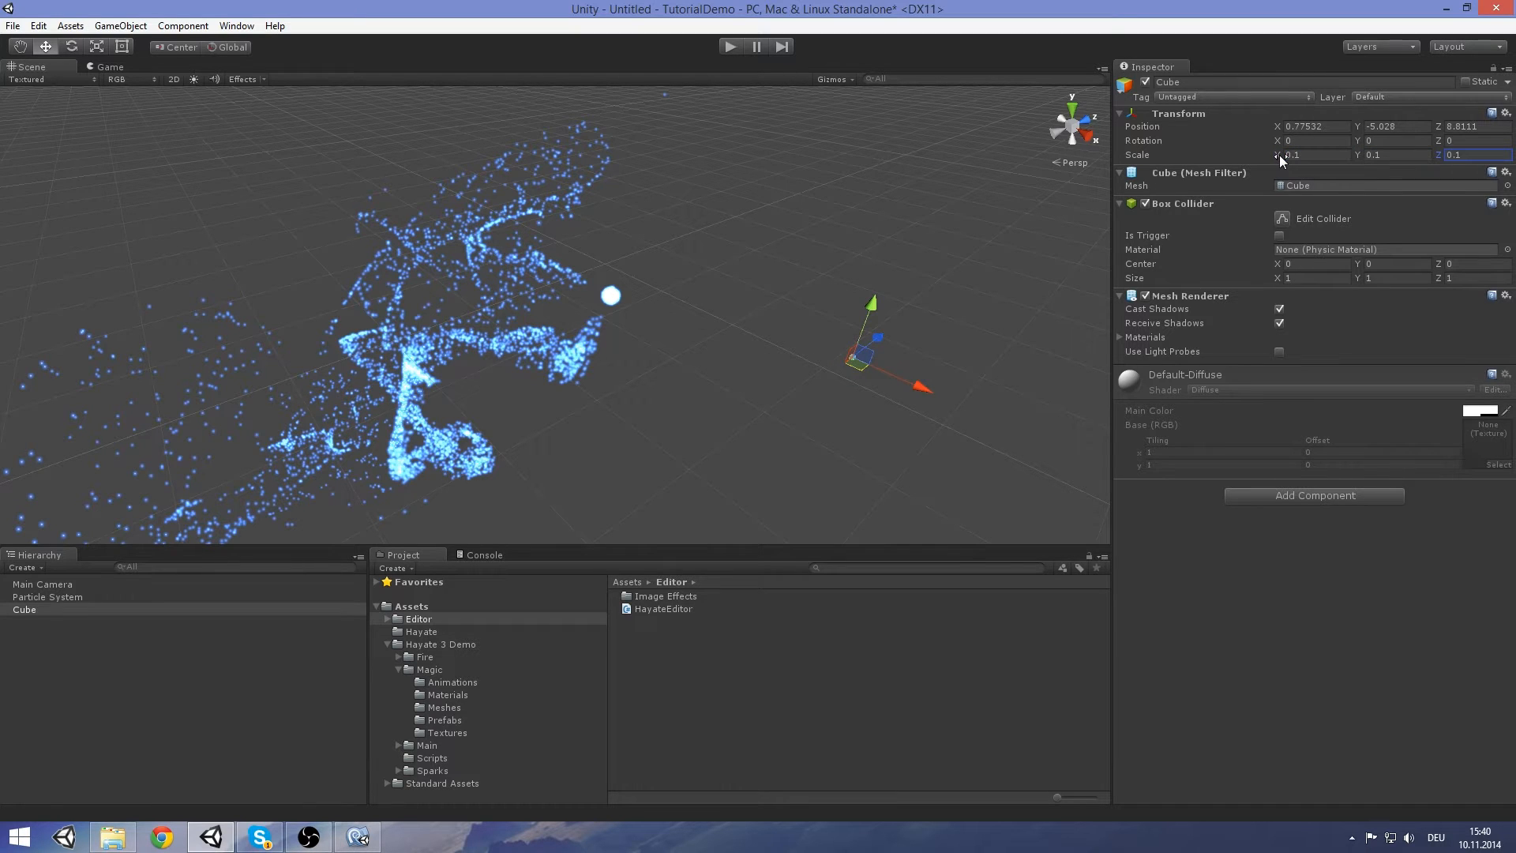
Set the particle system's Max Particles to 100 and its Emission Rate to 10
left_click(605, 289)
left_click(1305, 379)
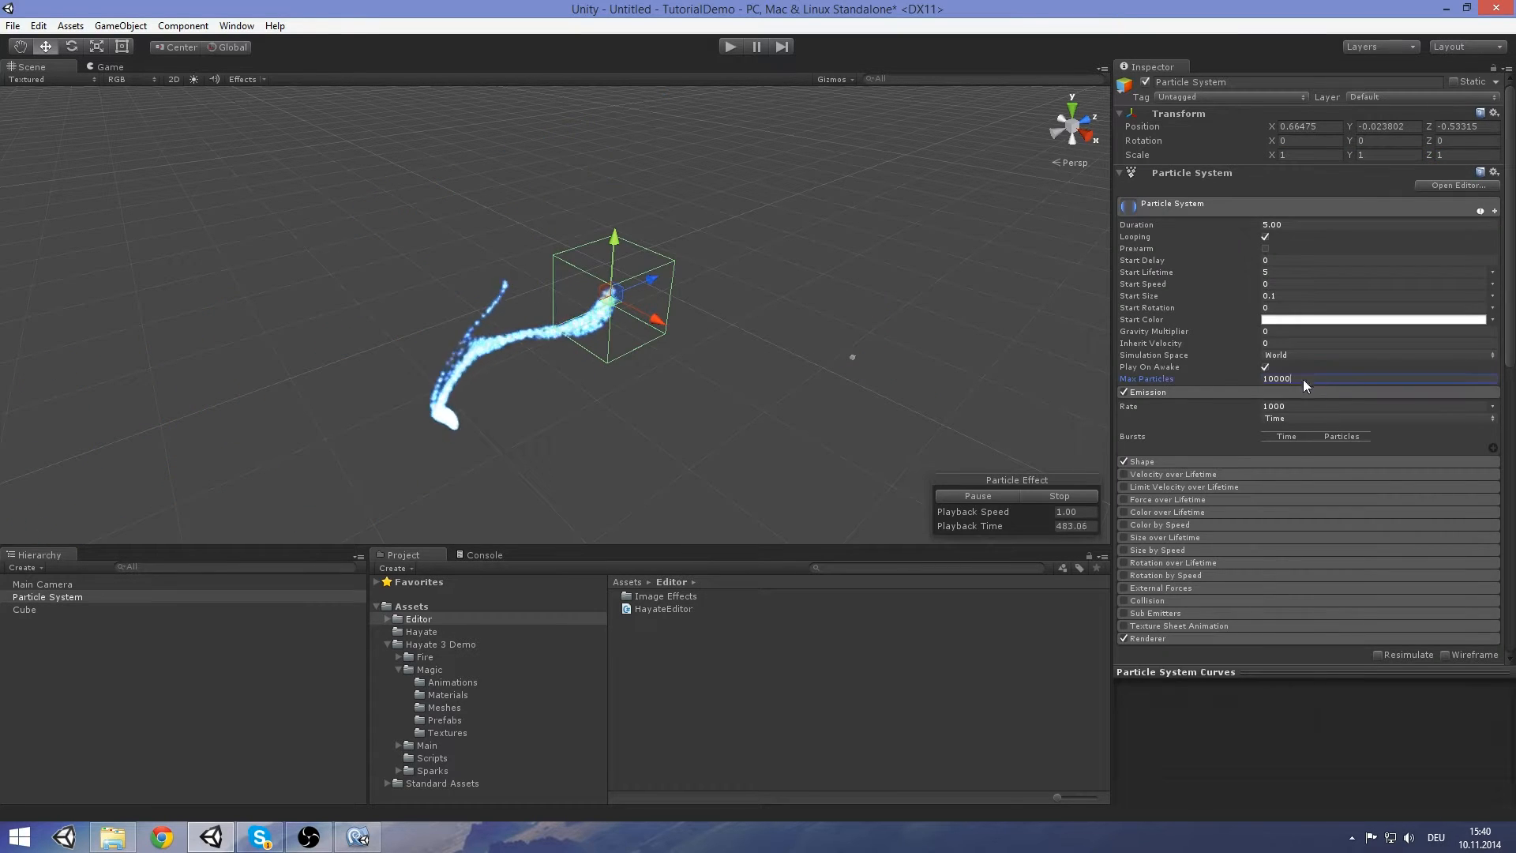
type("100")
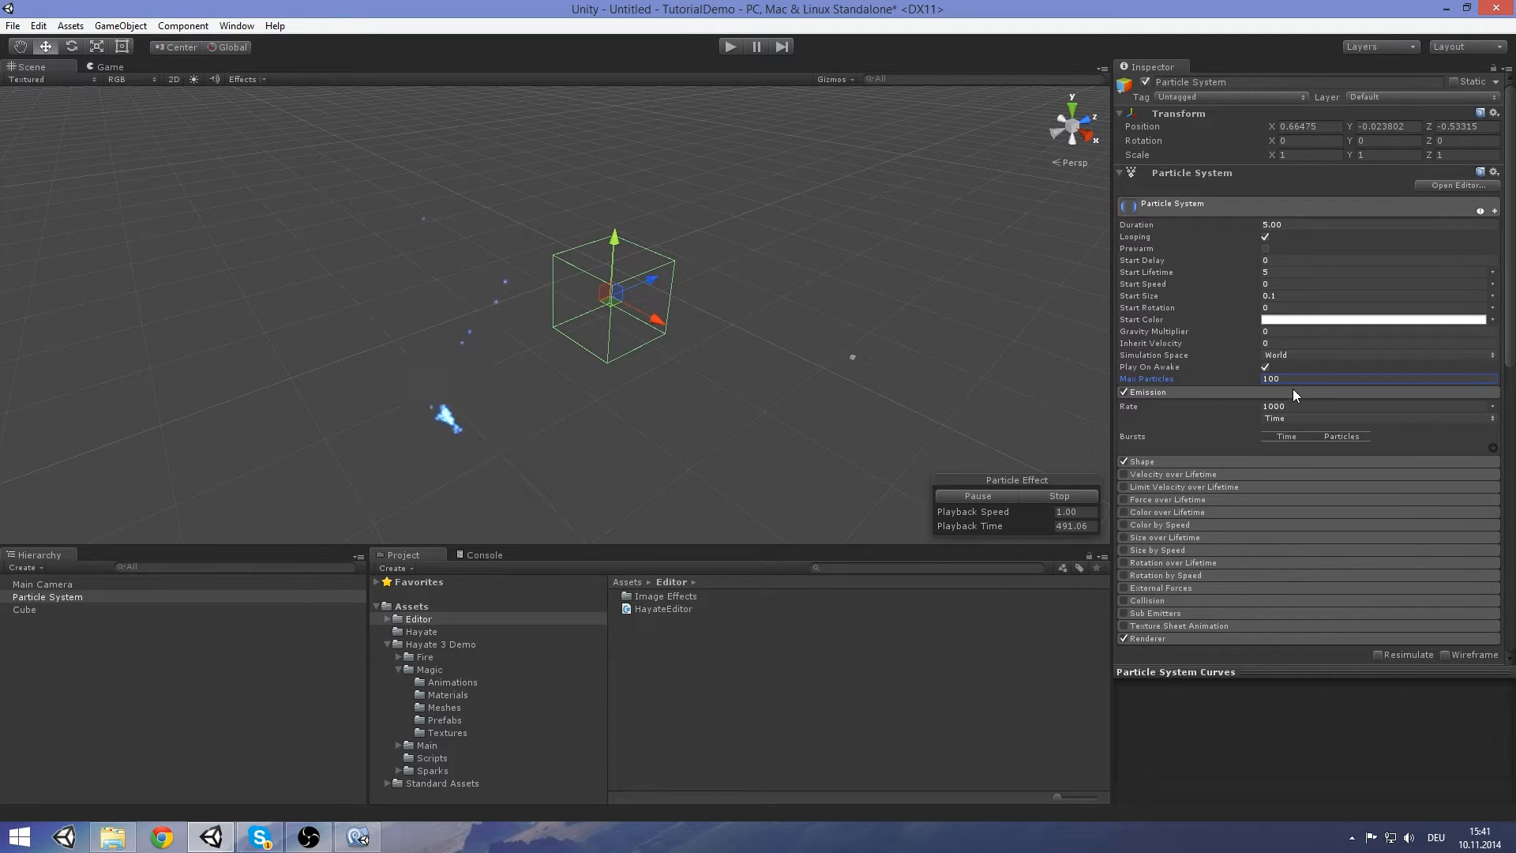
left_click(1283, 407)
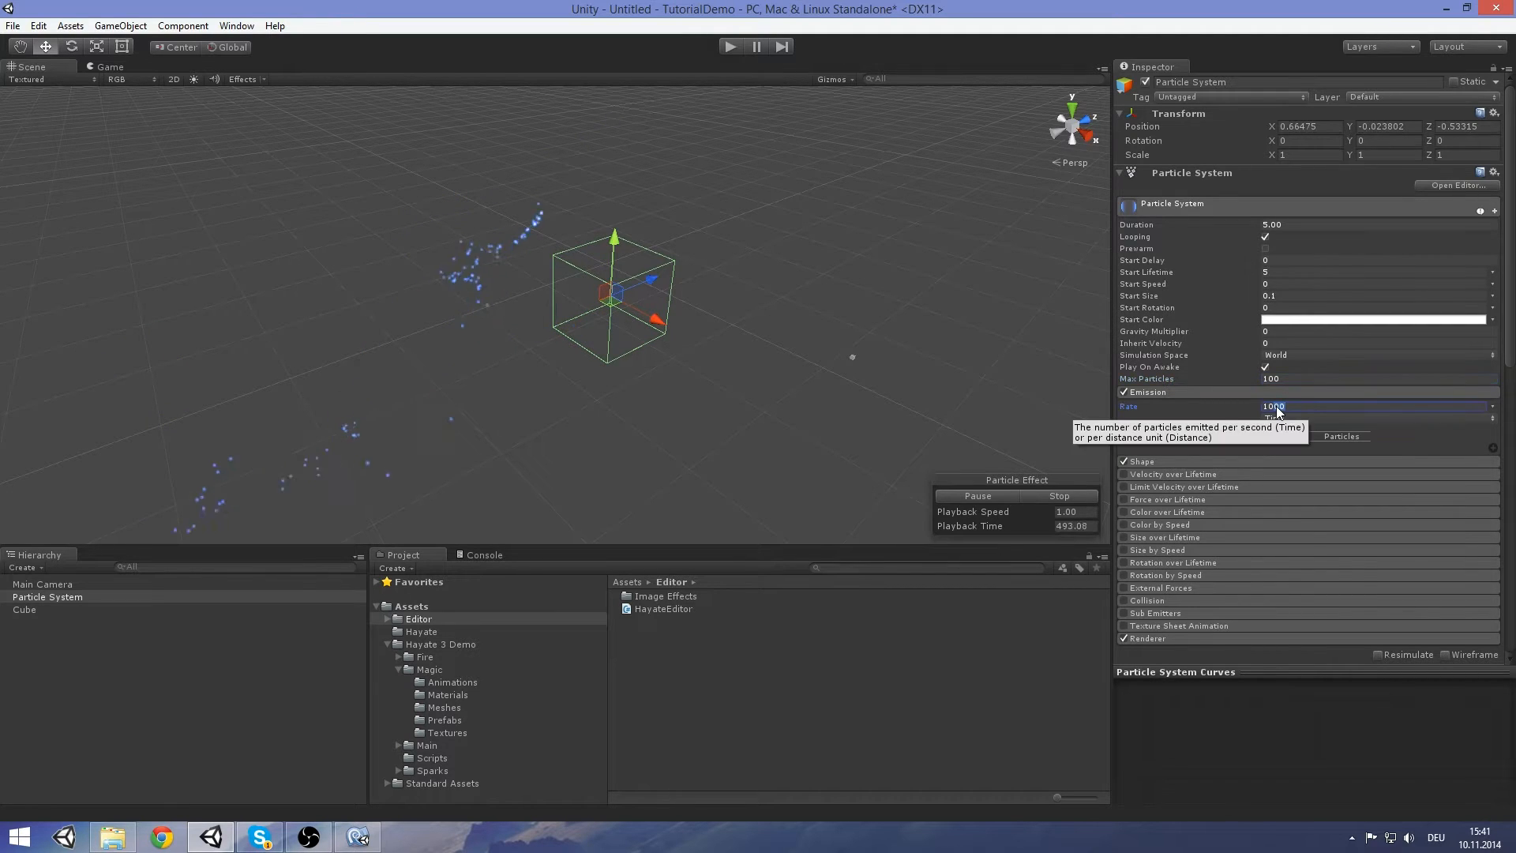
type("10")
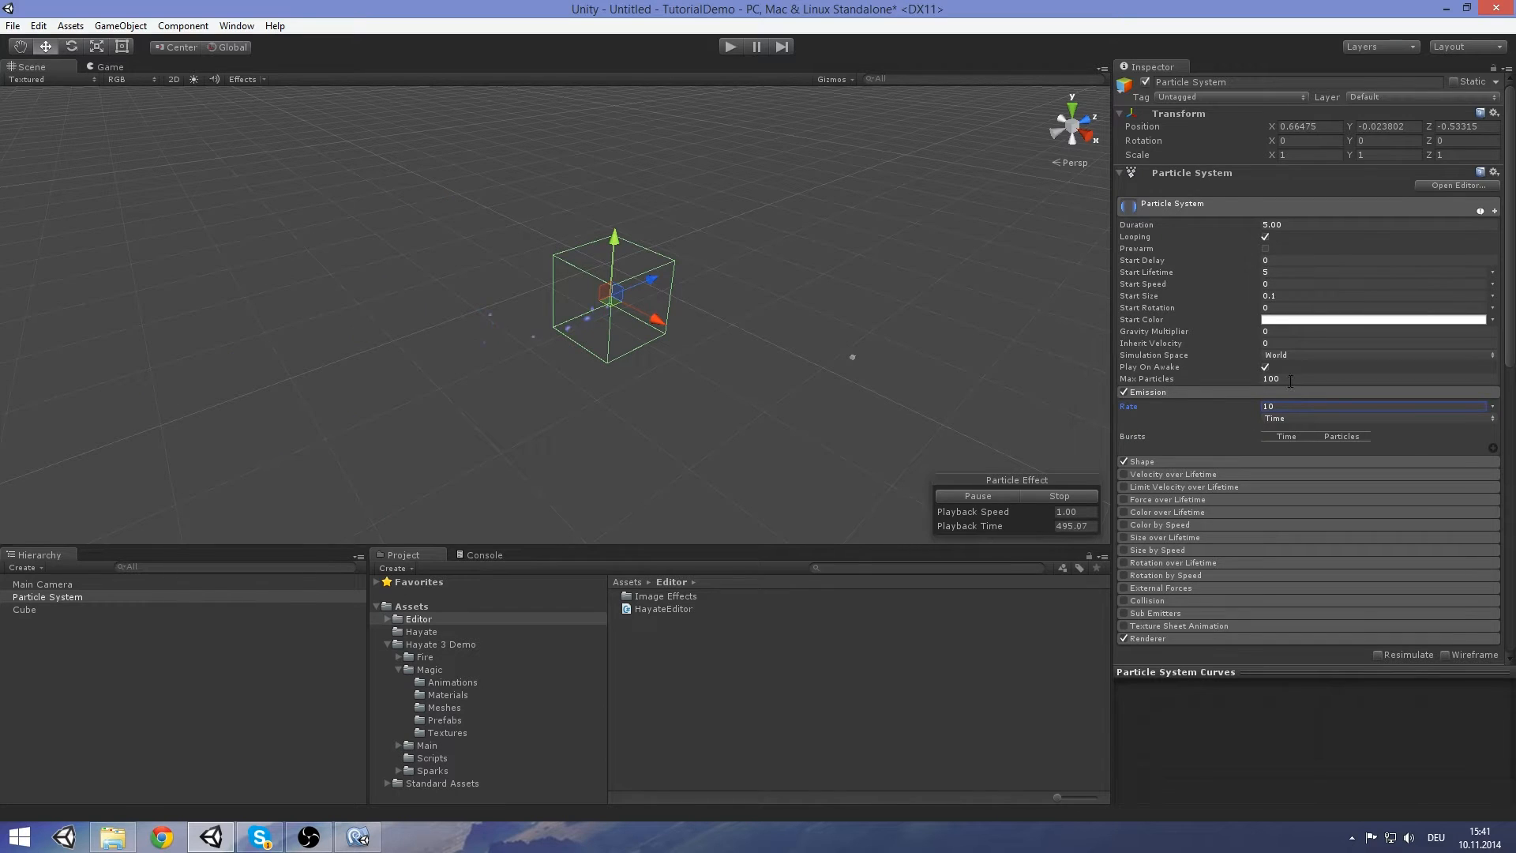
Assign the Cube as the object in Hayate's Transform particle options and switch the Delete behaviour to Detach
scroll(1343, 386, "down", 10)
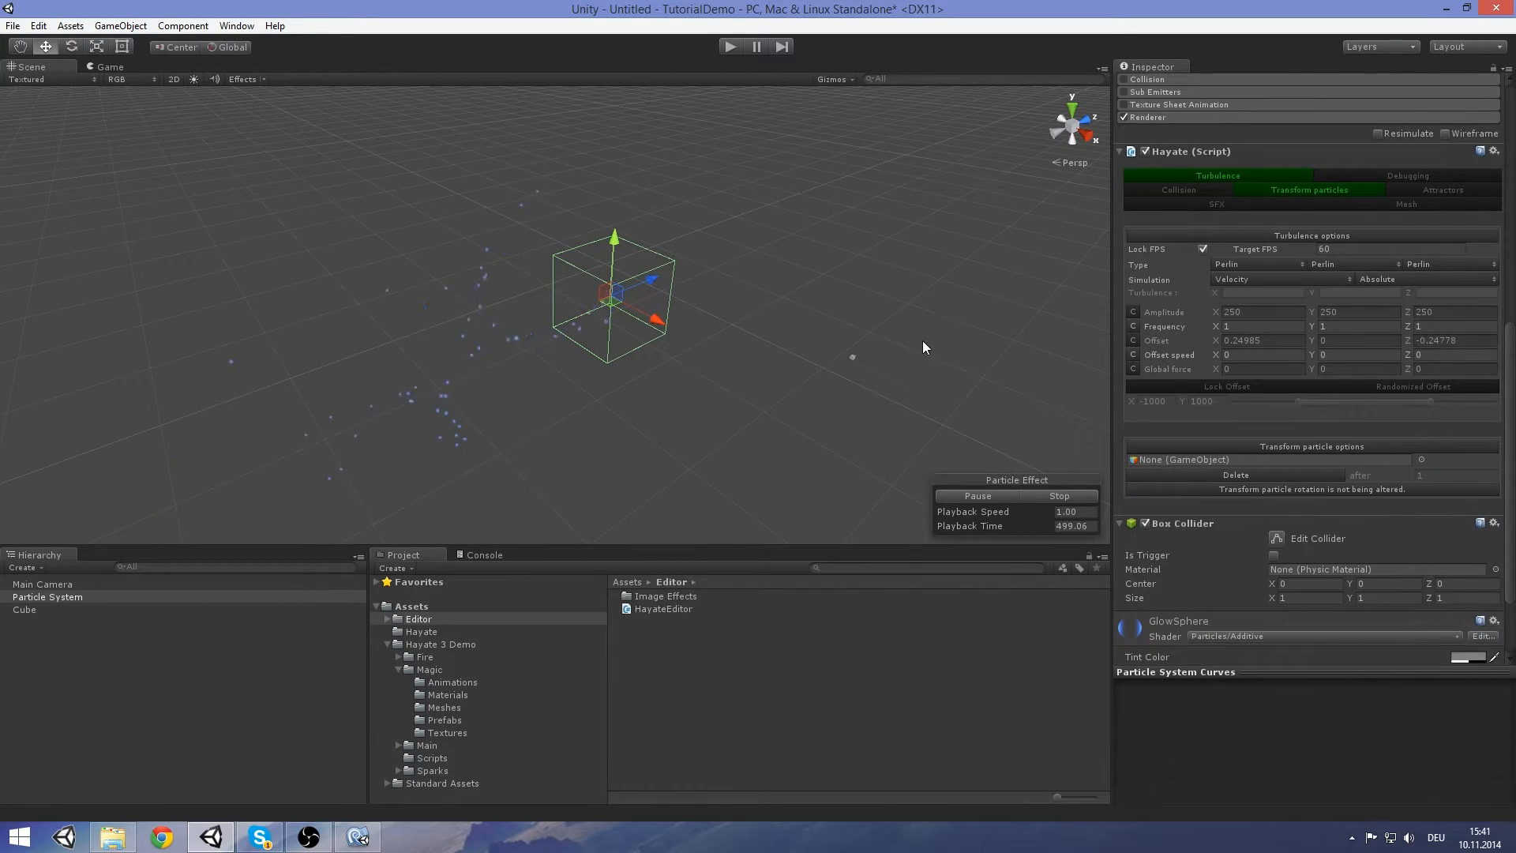
left_click_drag(83, 610, 1260, 468)
scroll(1386, 477, "down", 3)
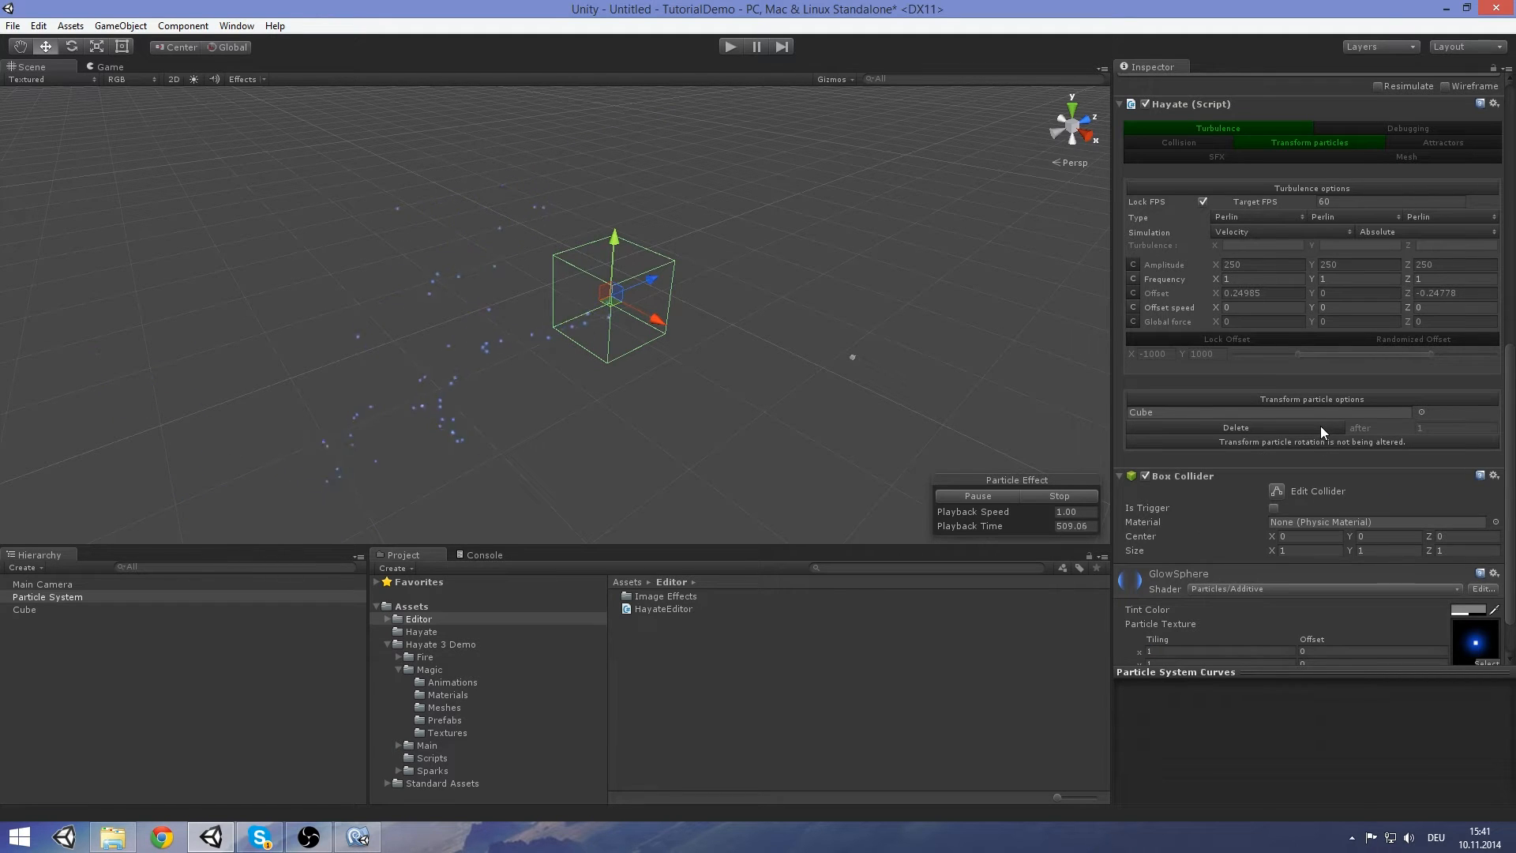
left_click(1274, 428)
left_click(853, 357)
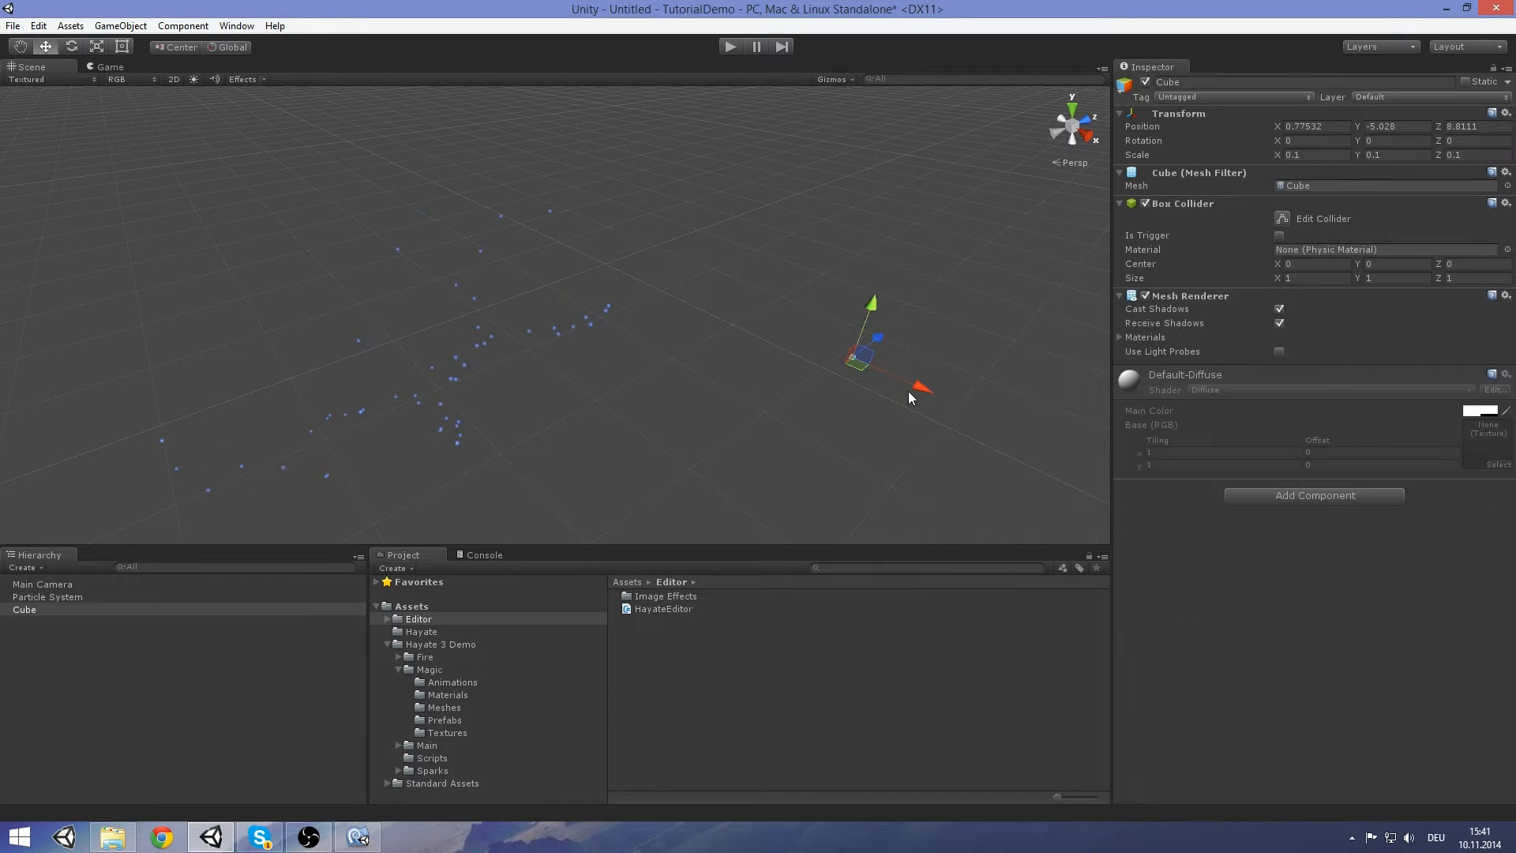
left_click(597, 298)
scroll(1187, 411, "down", 15)
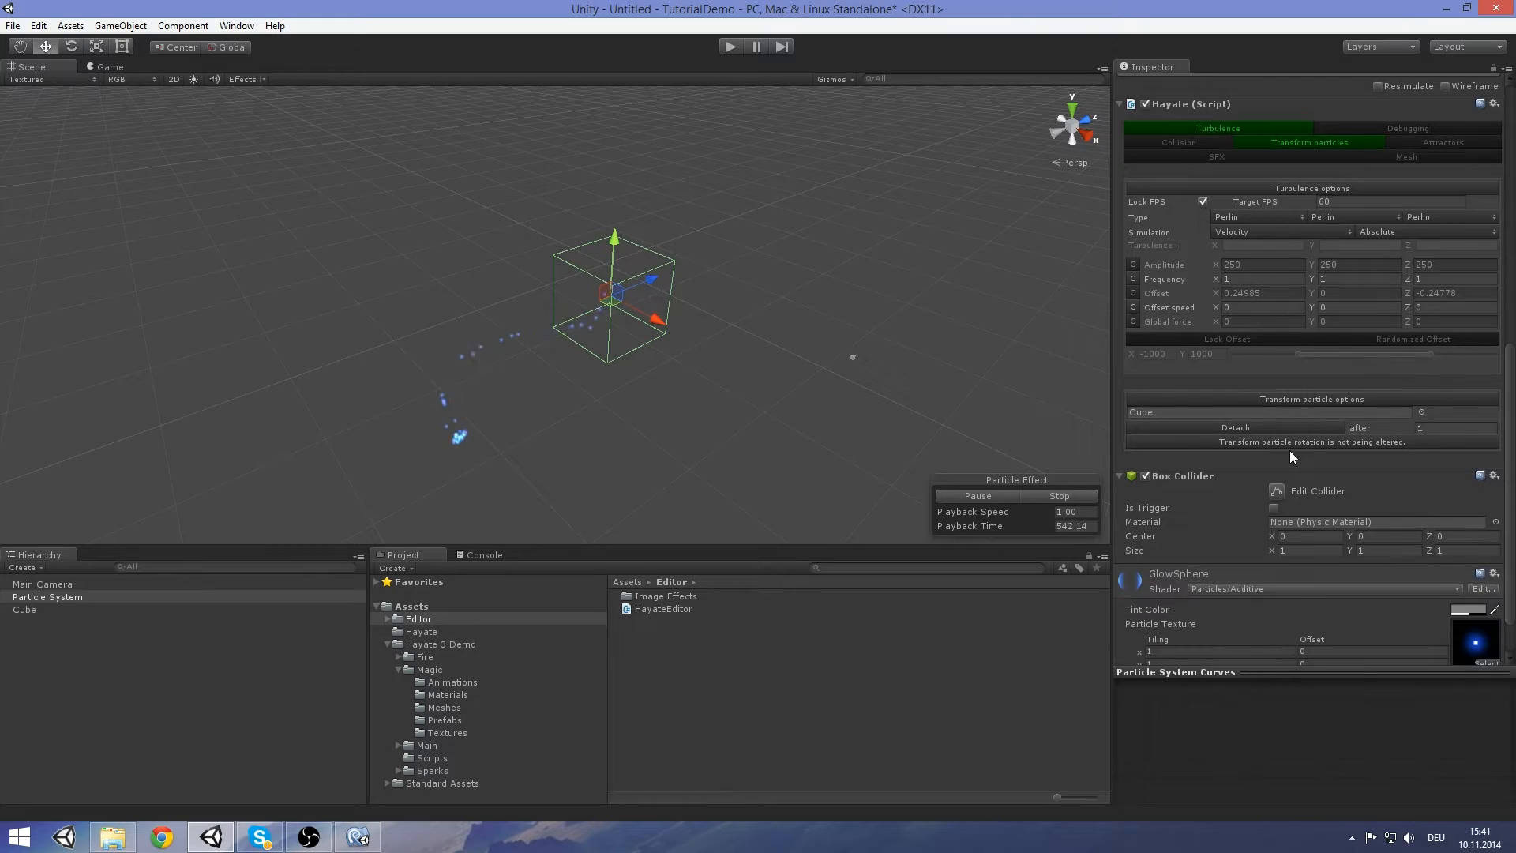
Remove the Box Collider component from the particle system
left_click_drag(87, 597, 1273, 462)
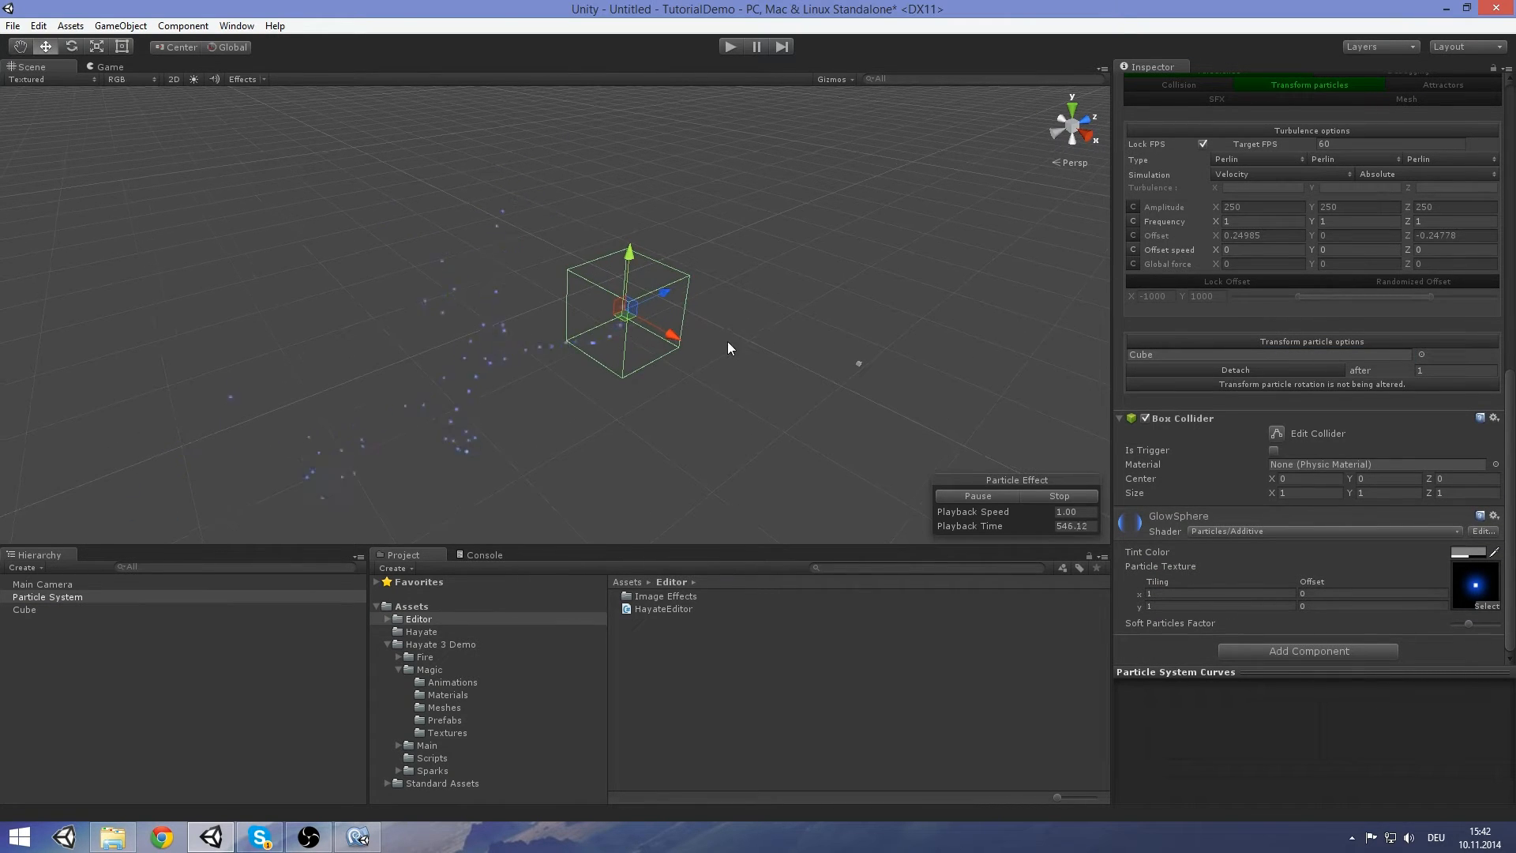
left_click(1494, 419)
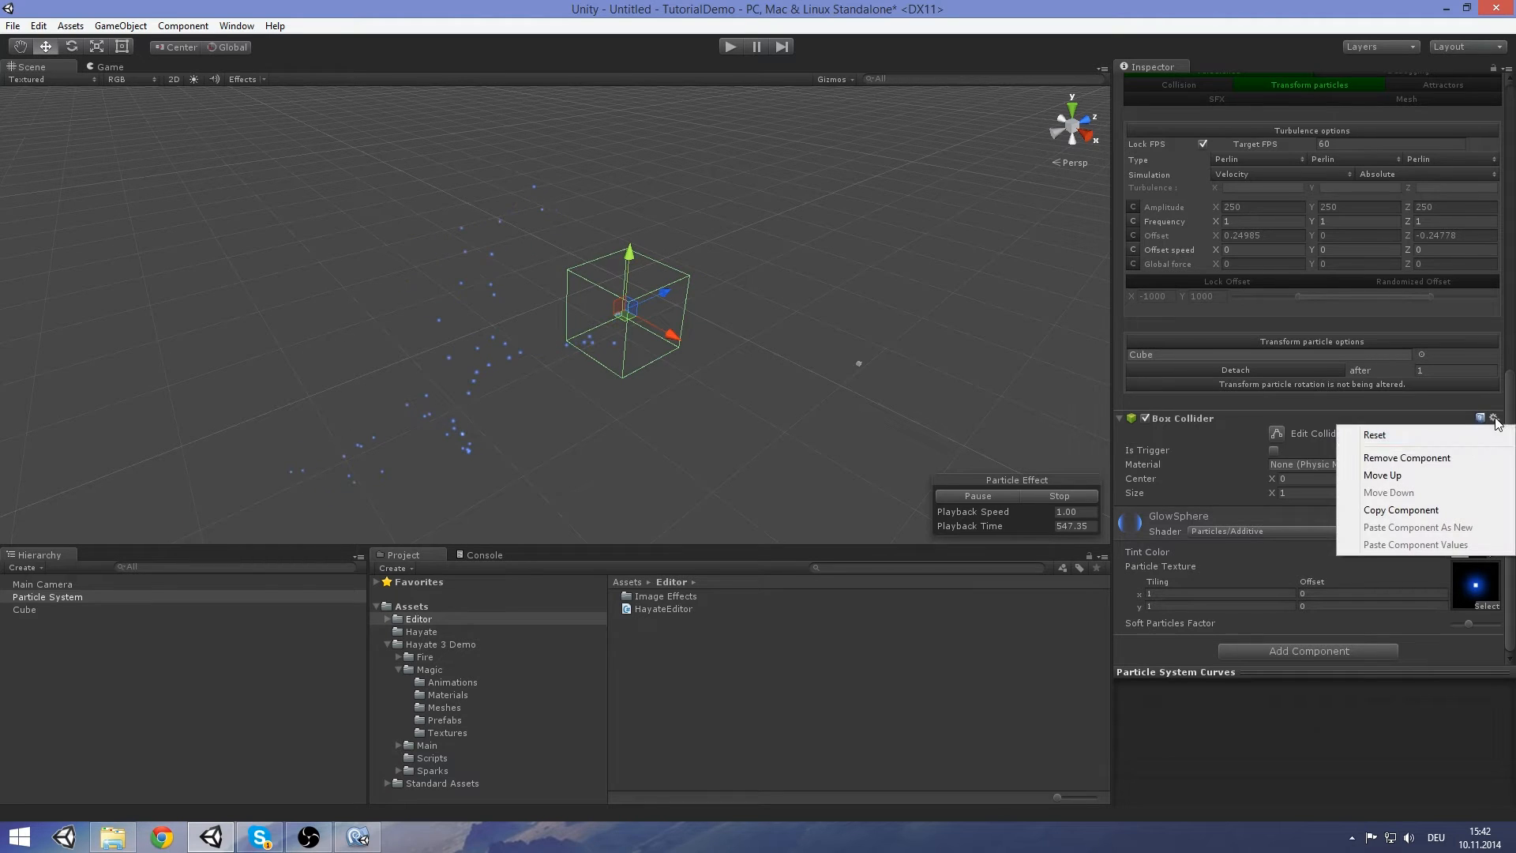
left_click(1447, 466)
middle_click_drag(860, 352, 846, 358)
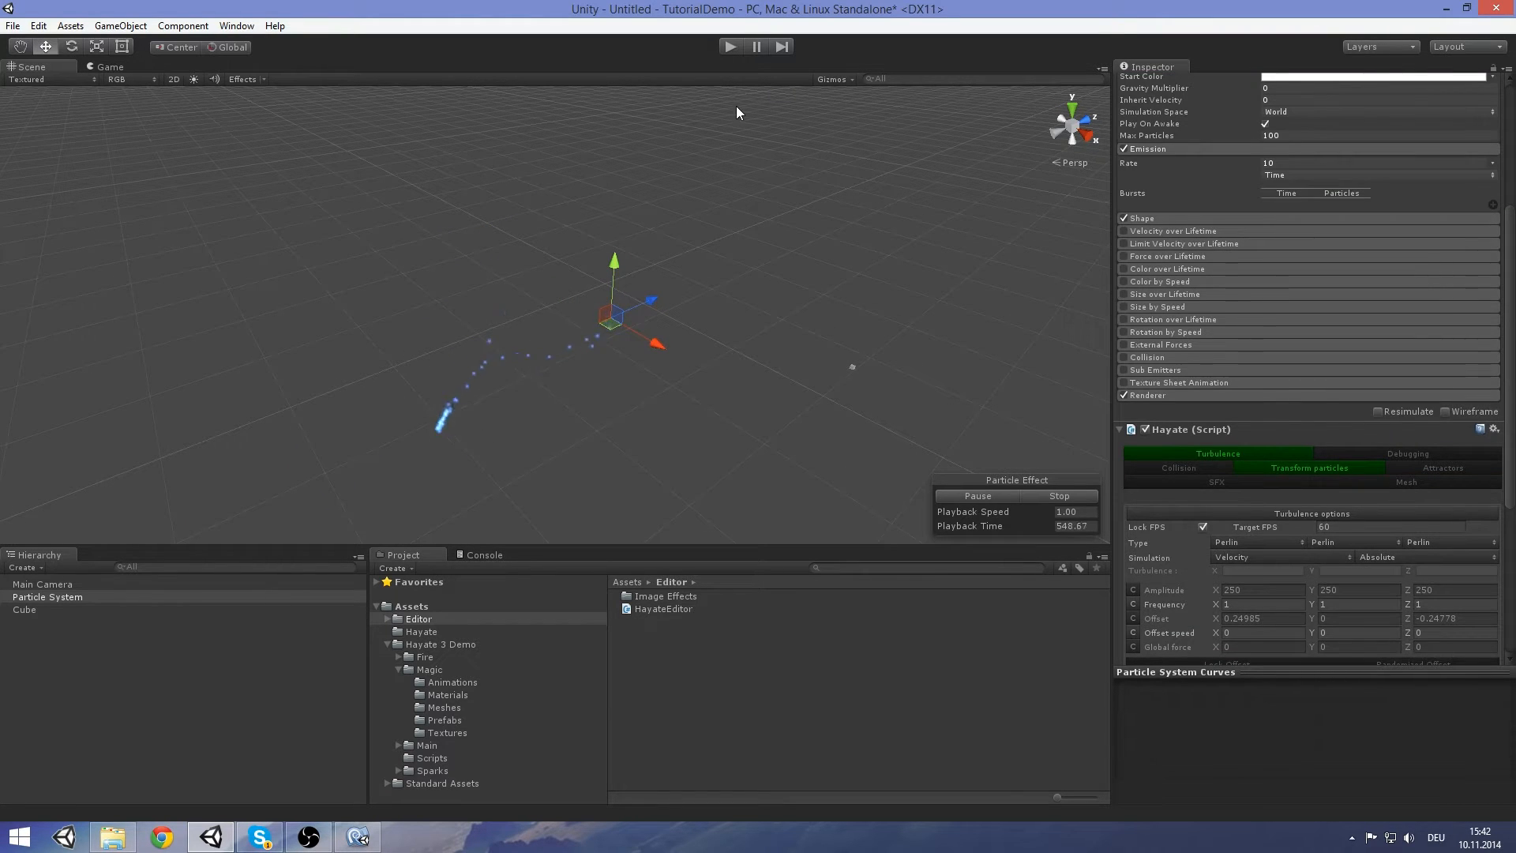
Run the scene in play mode, pause it, and return to the Scene view
scroll(1345, 452, "down", 6)
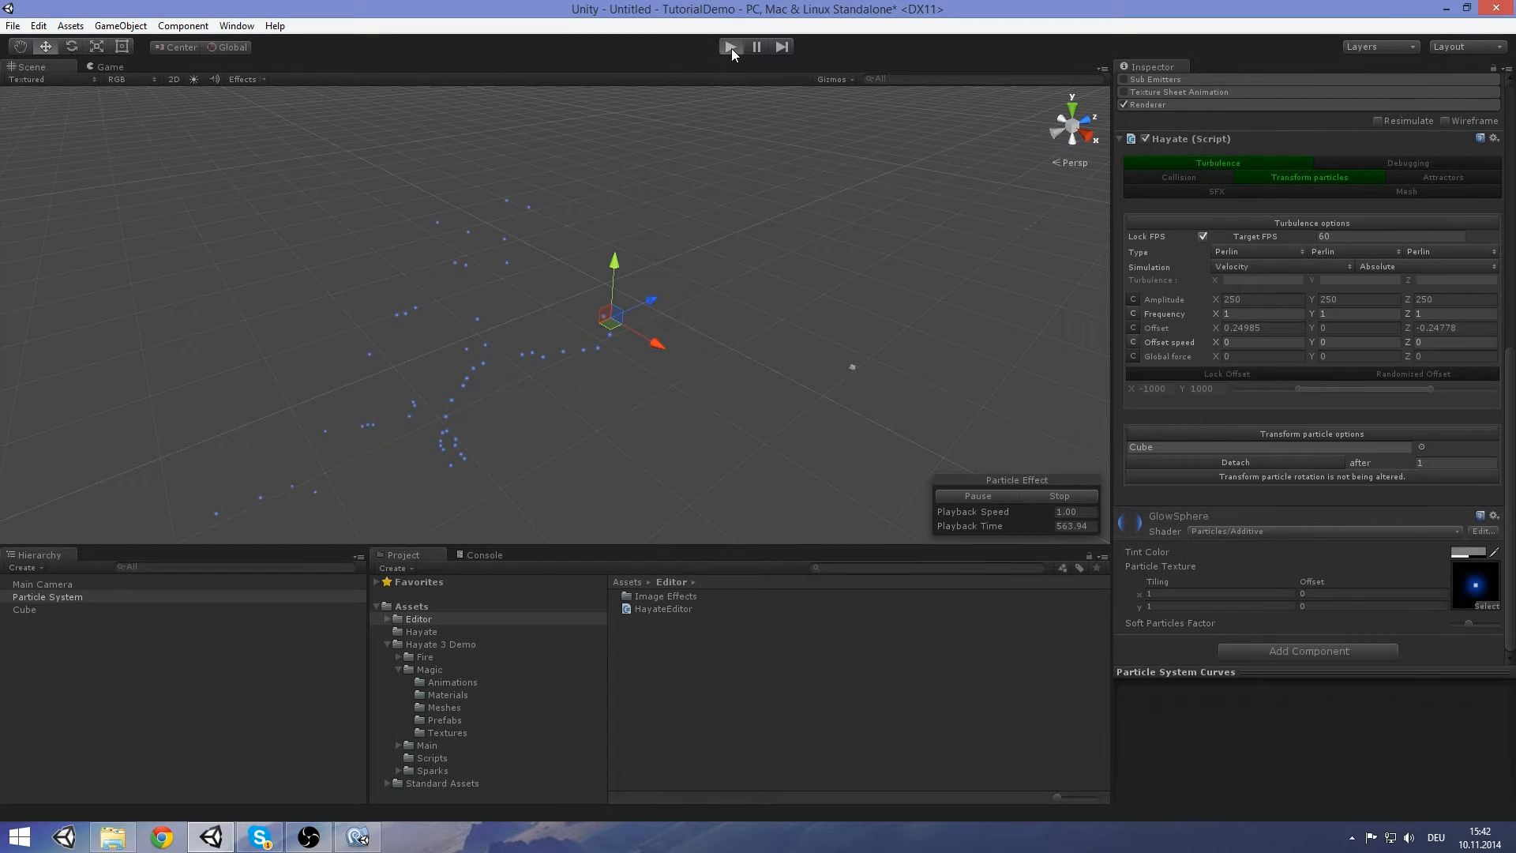
left_click(731, 47)
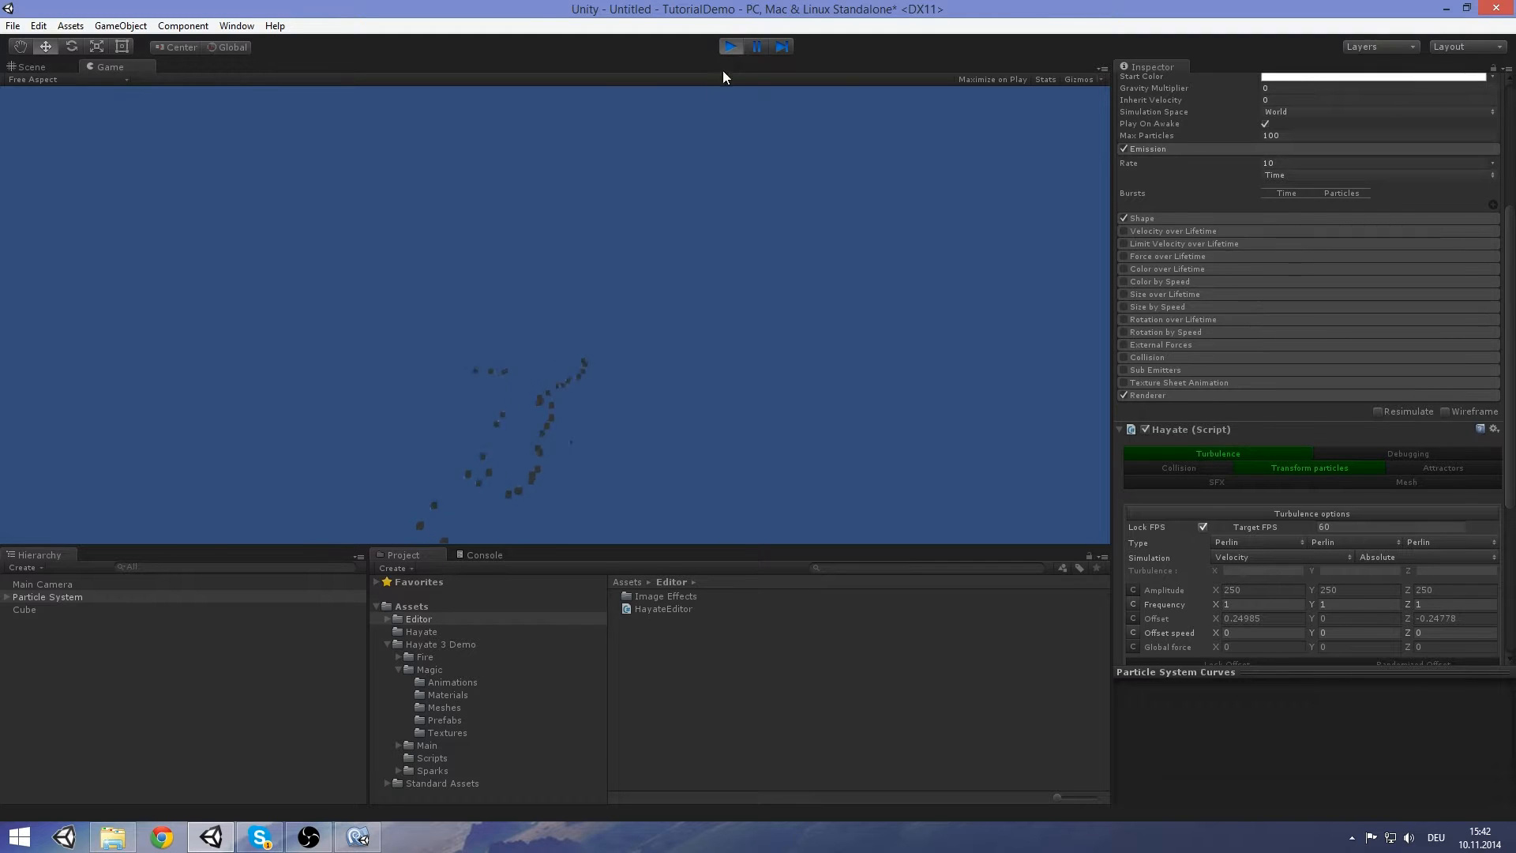
left_click(755, 47)
scroll(550, 295, "down", 5)
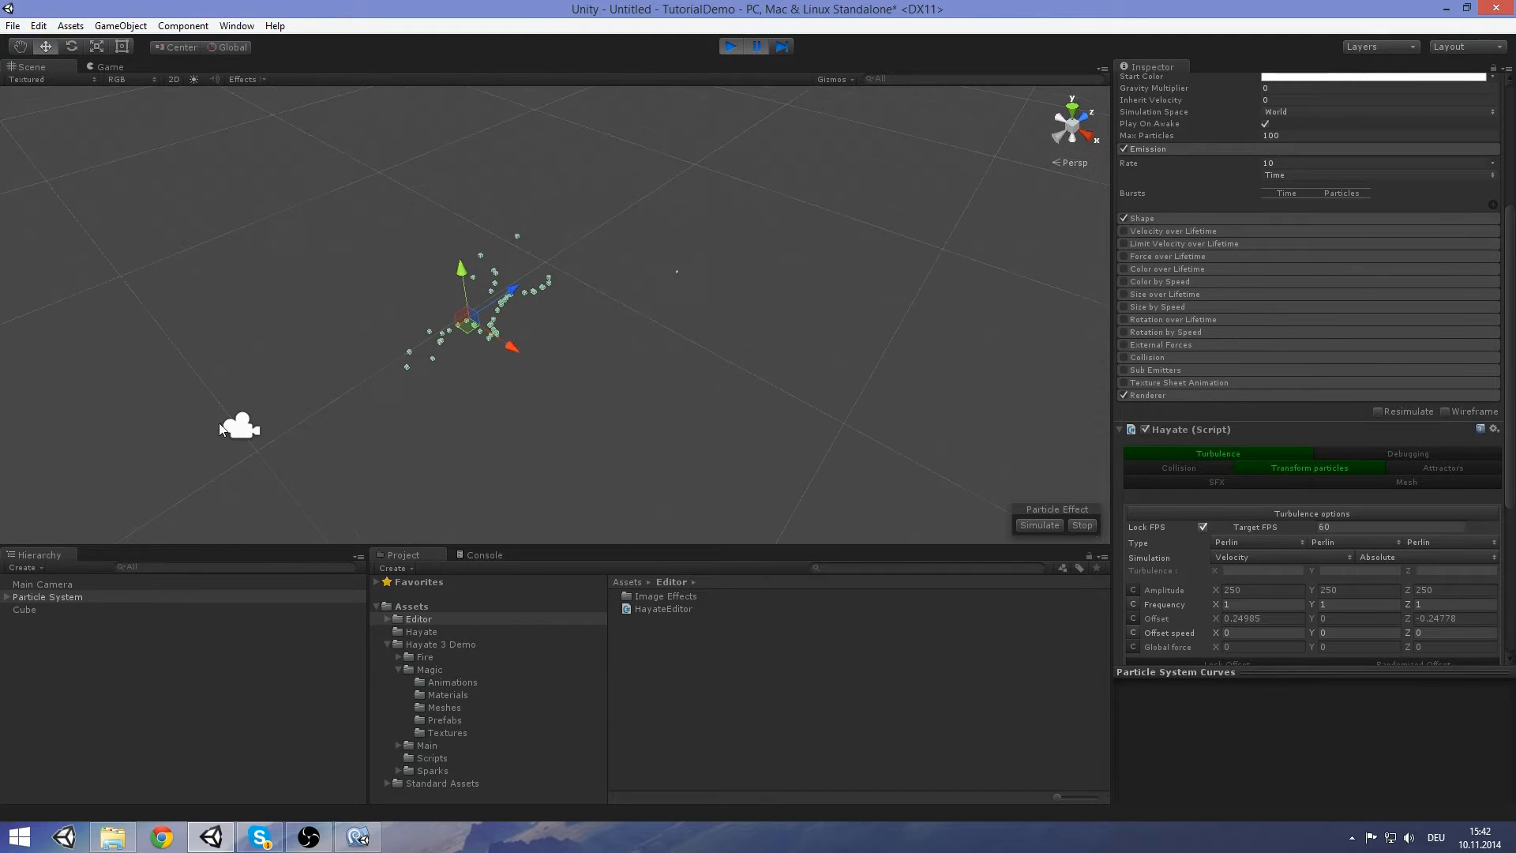
Select the Main Camera and dock the Game view side by side with the Scene view
left_click(241, 429)
left_click_drag(109, 66, 949, 287)
left_click_drag(734, 233, 630, 237)
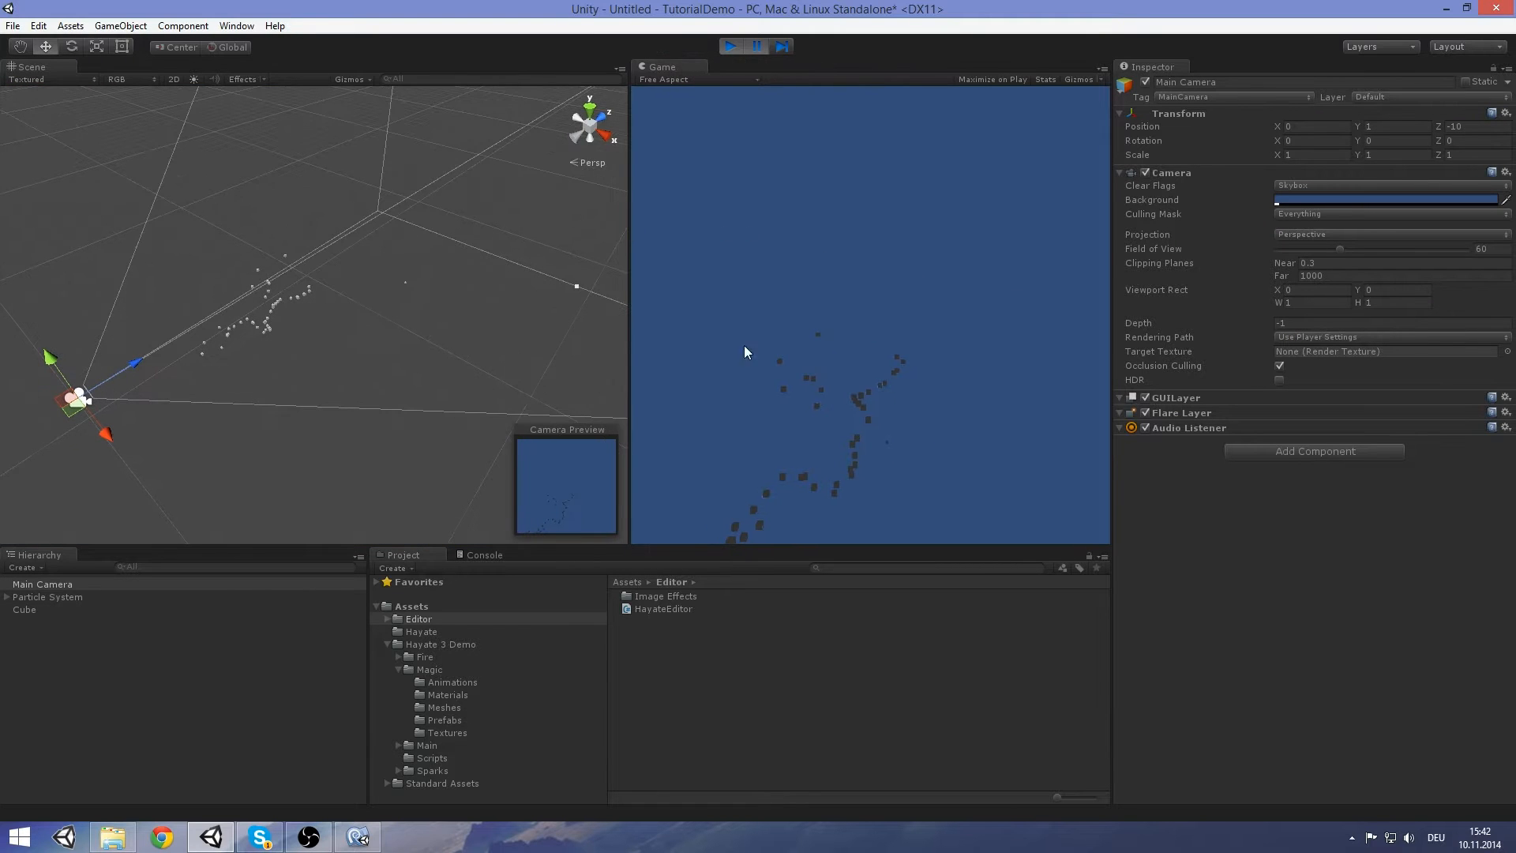
Set the Main Camera's background colour to black
left_click(1288, 201)
left_click_drag(903, 279, 901, 309)
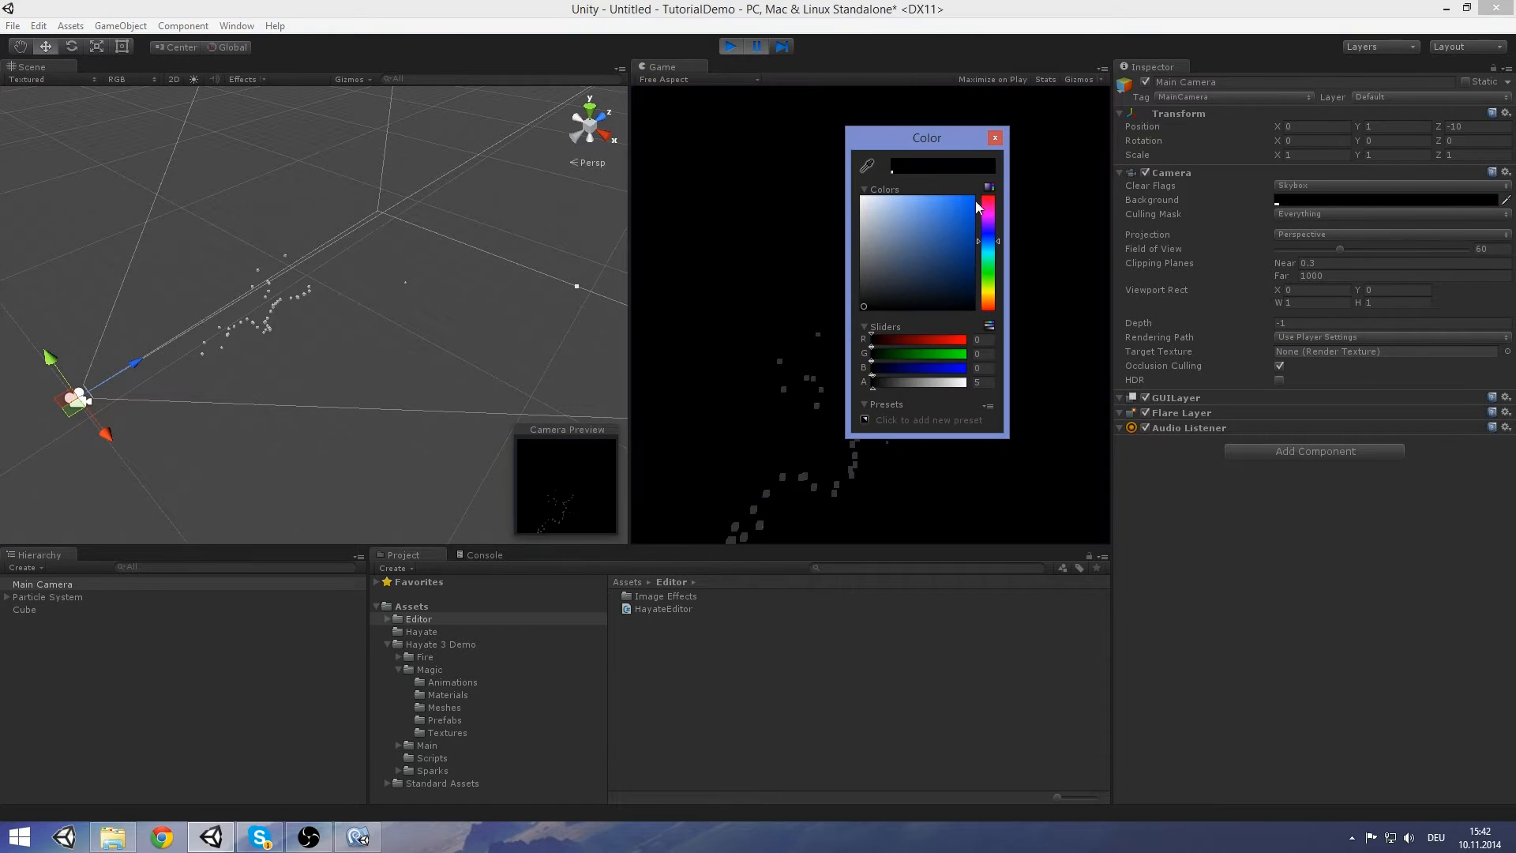
left_click(995, 138)
Add a Directional Light to the scene and move it away from the particles along the X axis
left_click(108, 26)
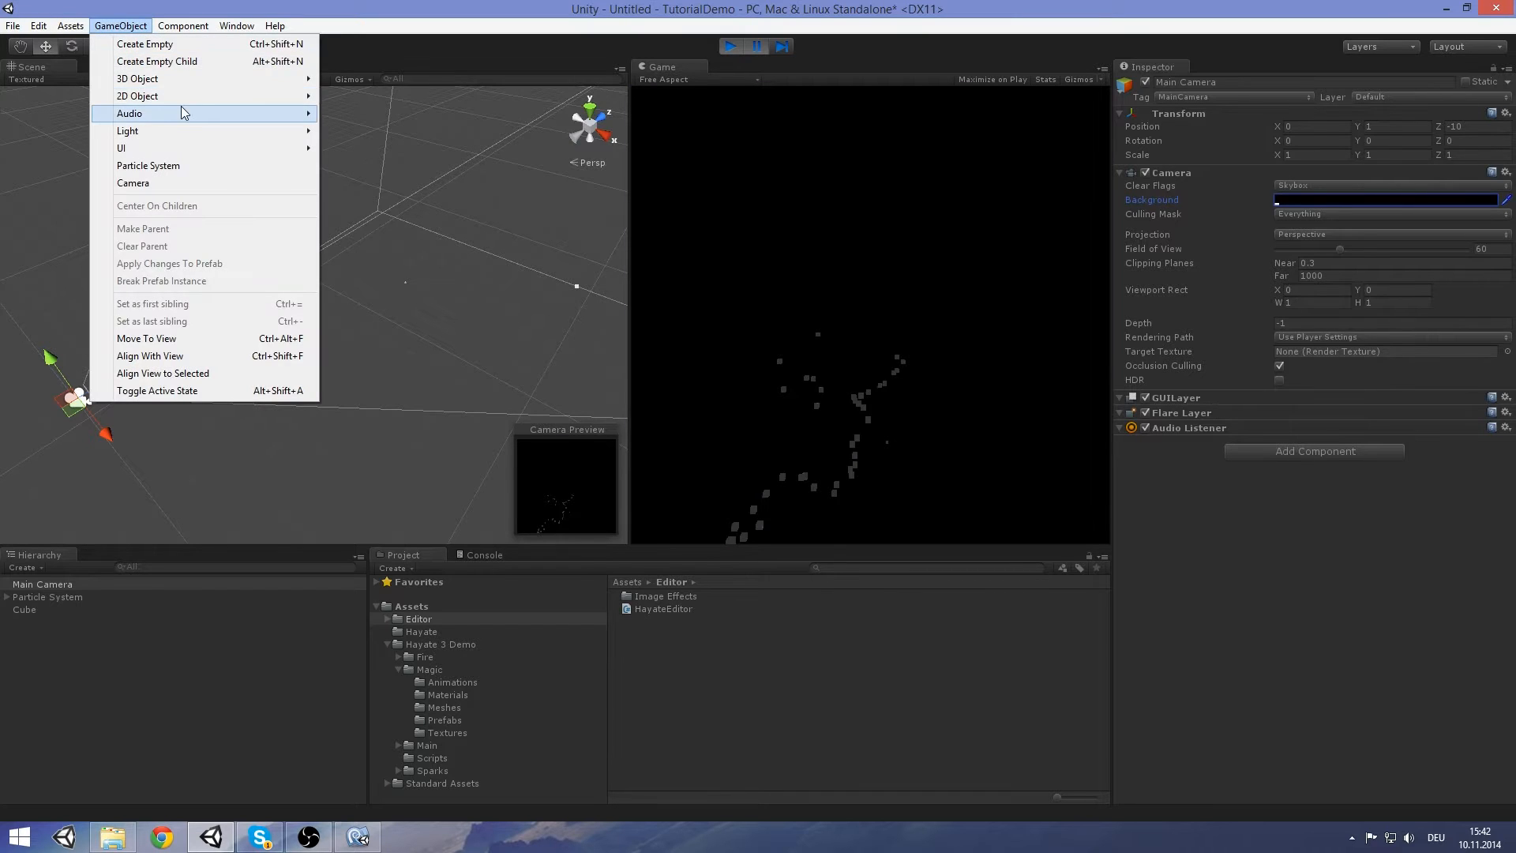
mouse_move(191, 136)
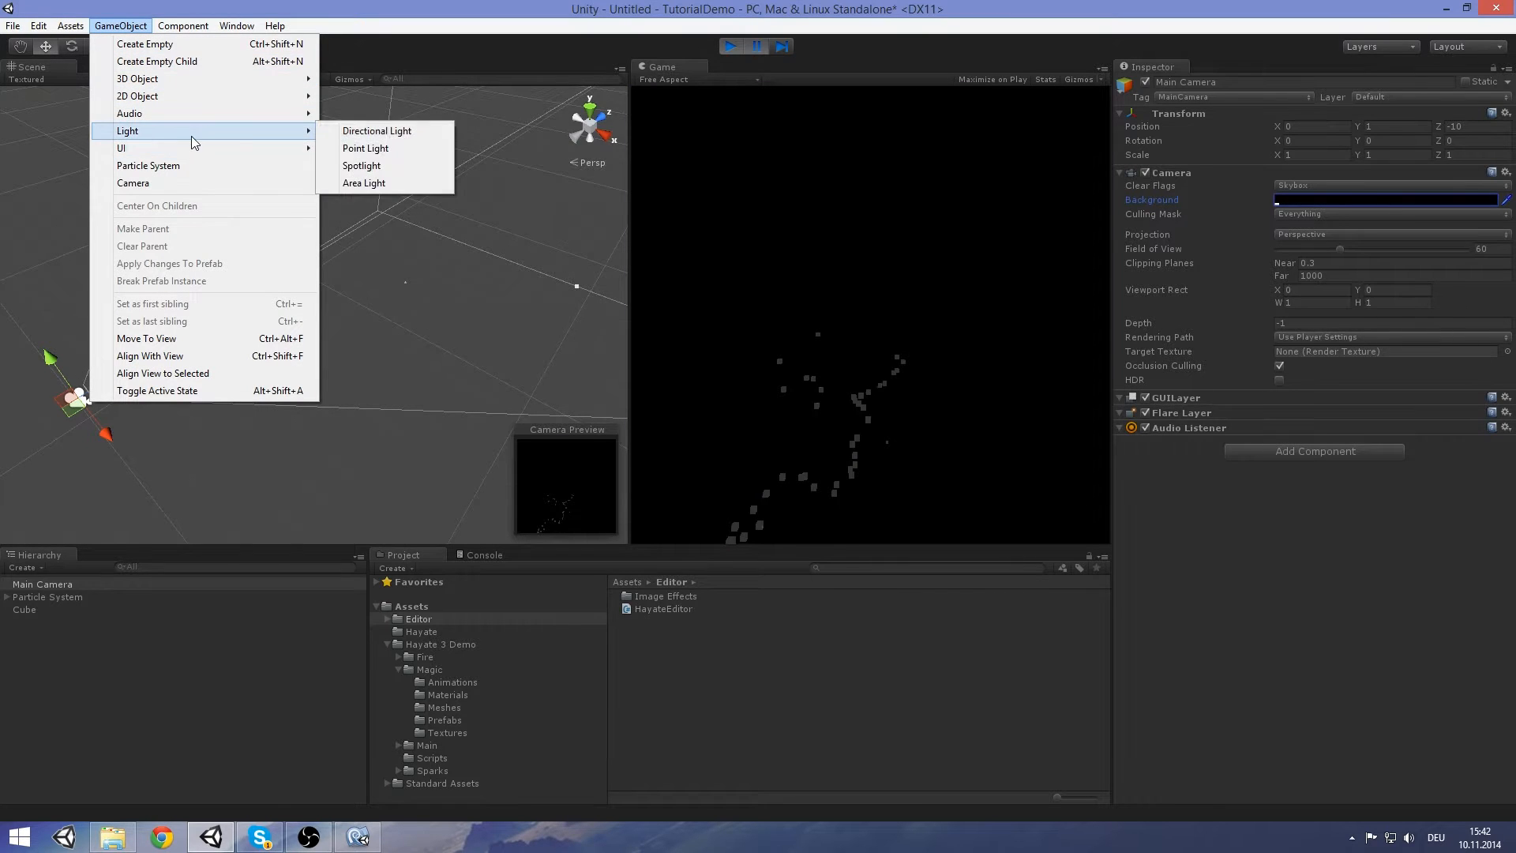
left_click(381, 132)
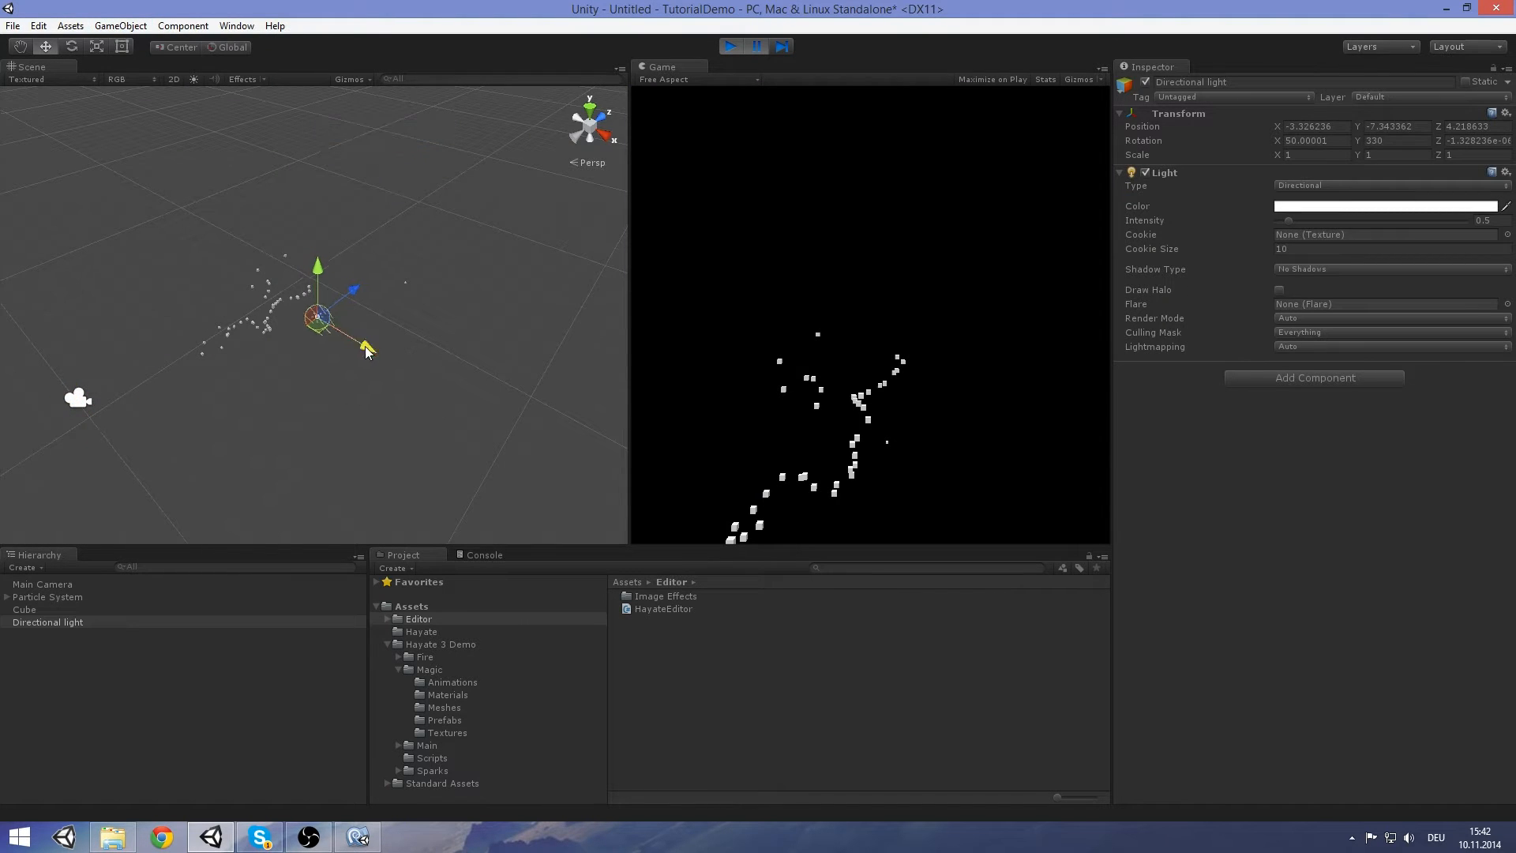
Move the Main Camera to about 0.96, -1.81, -5.21 and rotate it to about 336 degrees around Y
left_click(74, 382)
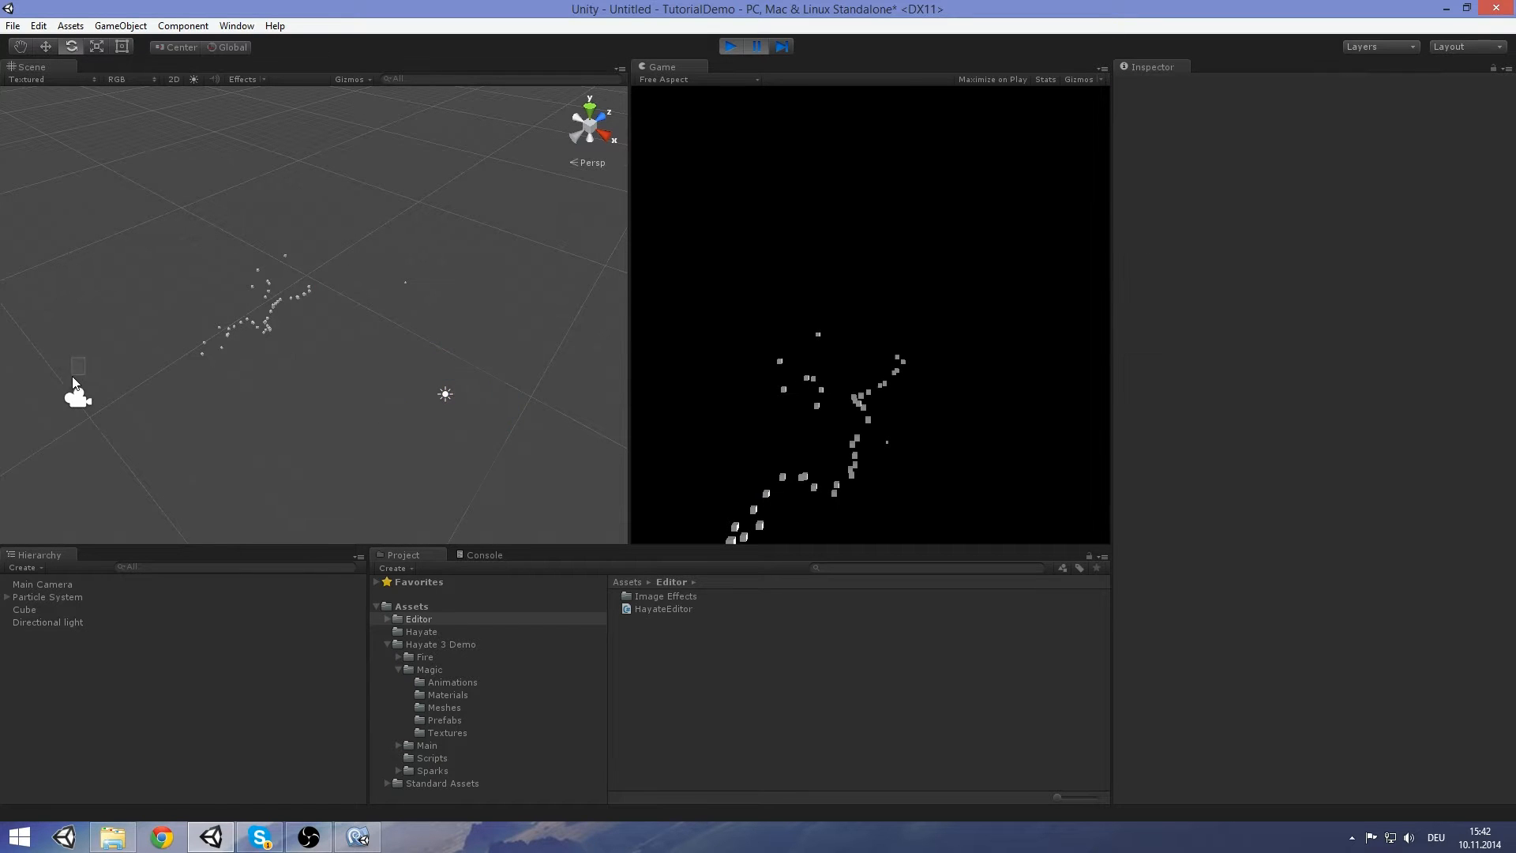
left_click(66, 390)
key("w")
left_click_drag(139, 363, 276, 300)
left_click_drag(197, 268, 215, 340)
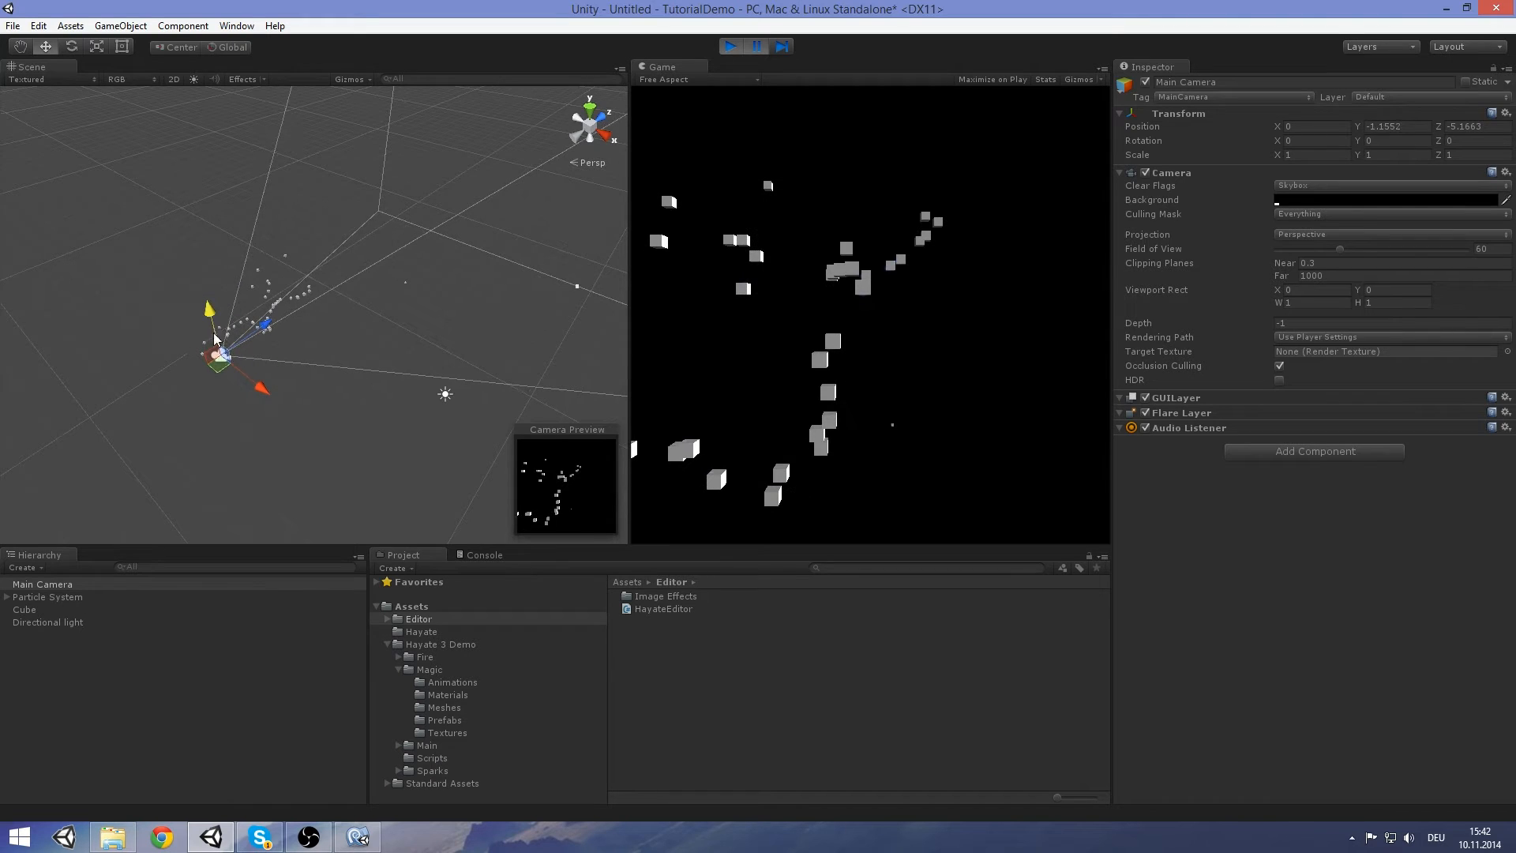
left_click_drag(233, 400, 297, 402)
key("w")
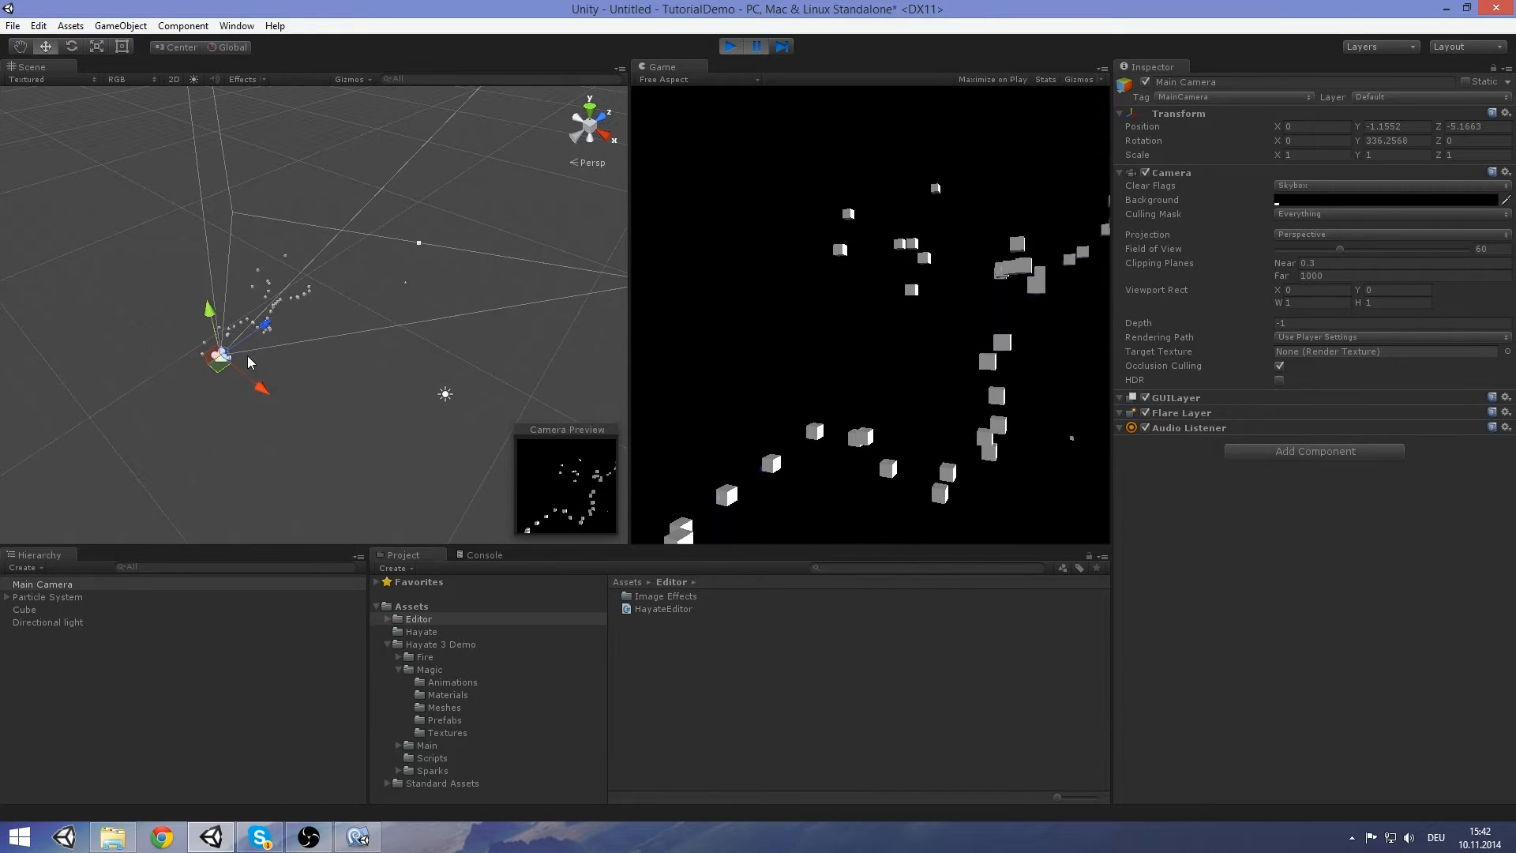
left_click_drag(214, 362, 237, 398)
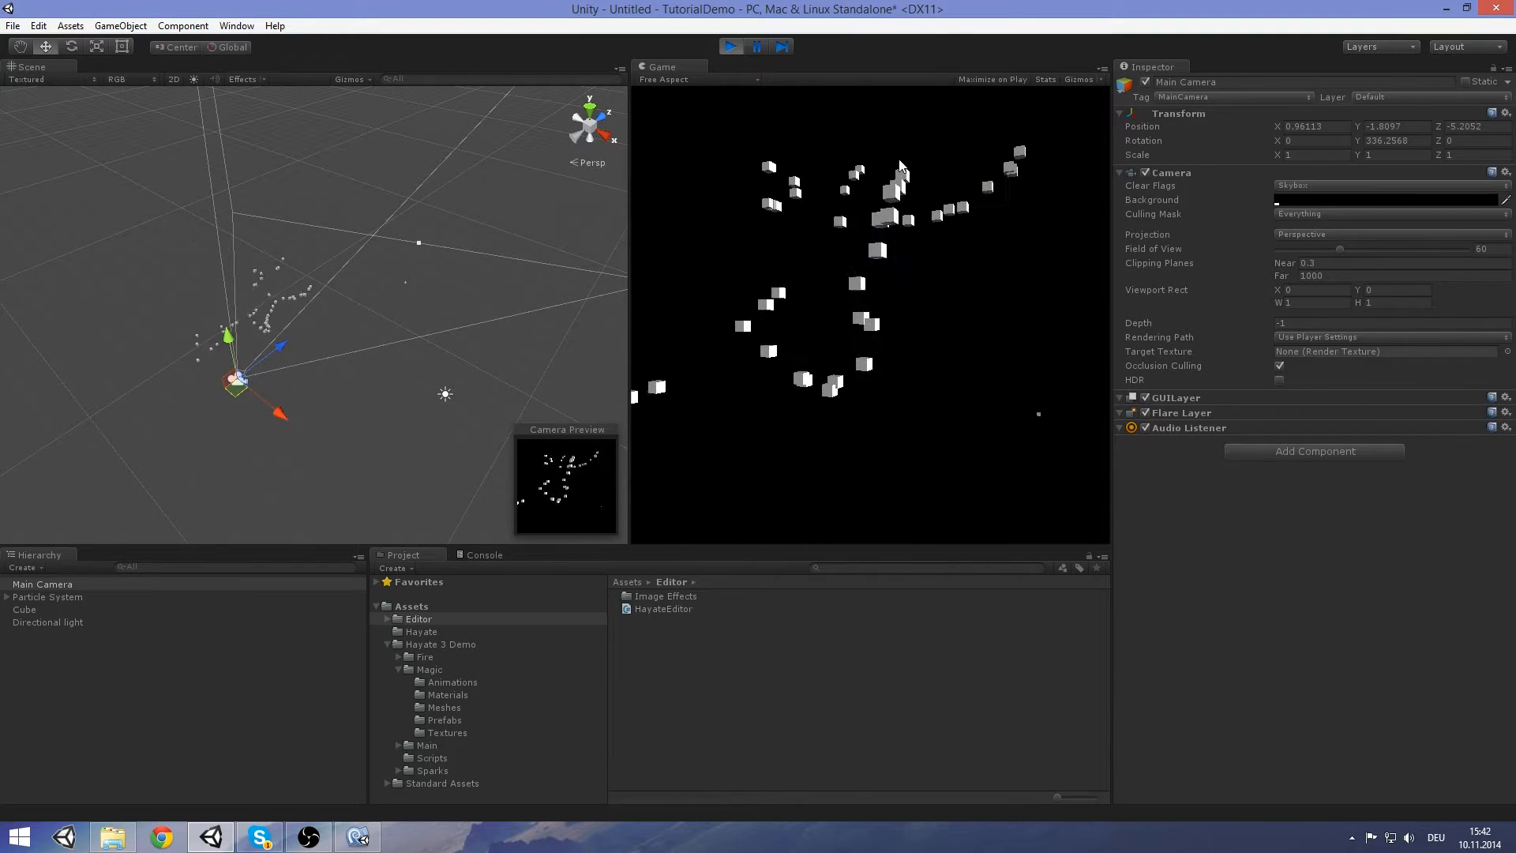
Expand the Particle System in the Hierarchy during playback and examine the objects generated under it
middle_click_drag(449, 260, 443, 280)
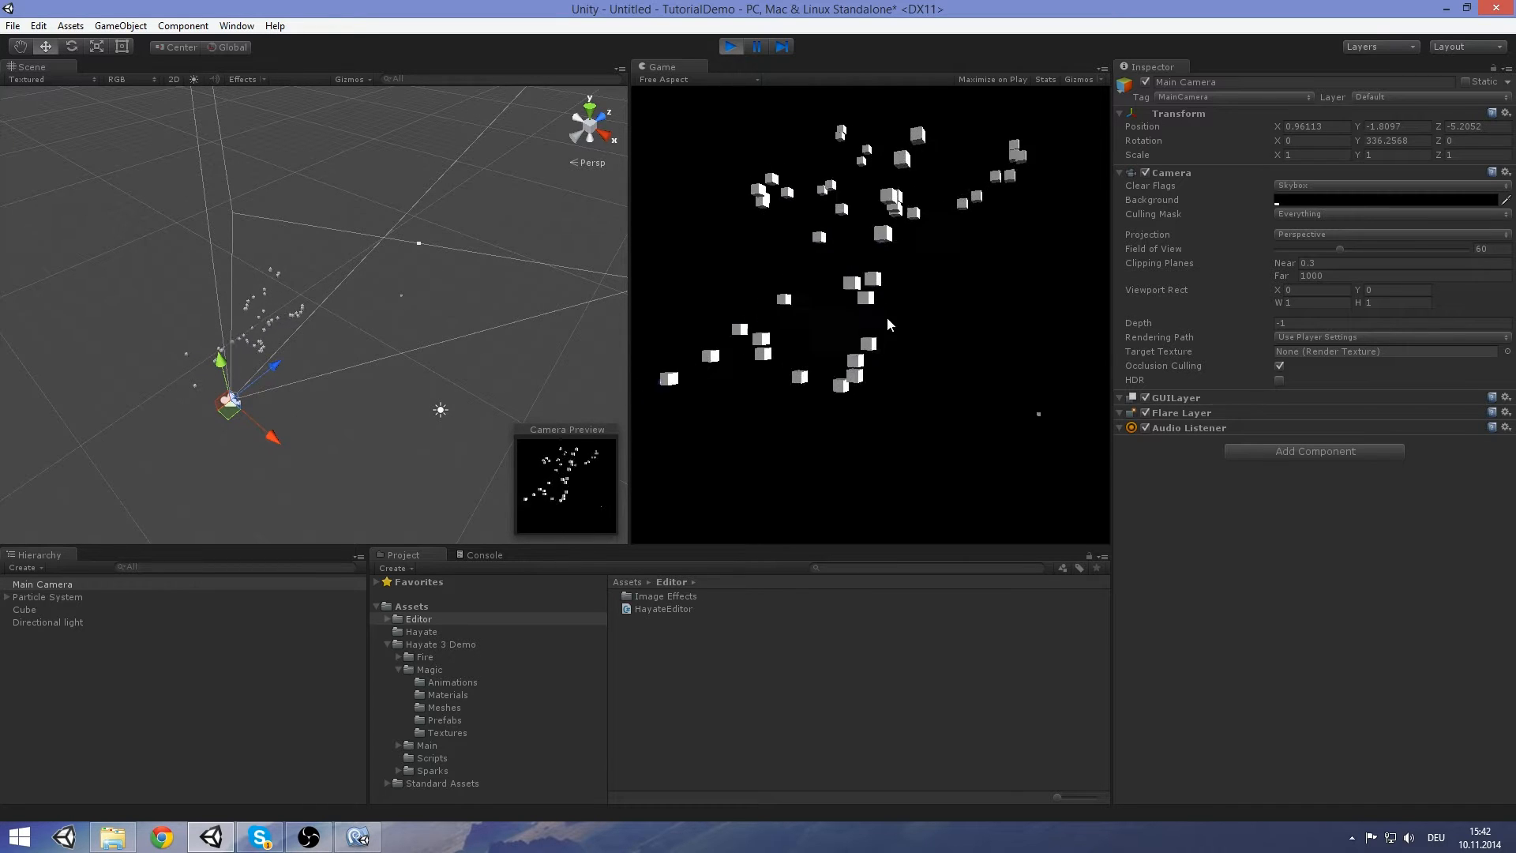
left_click(75, 599)
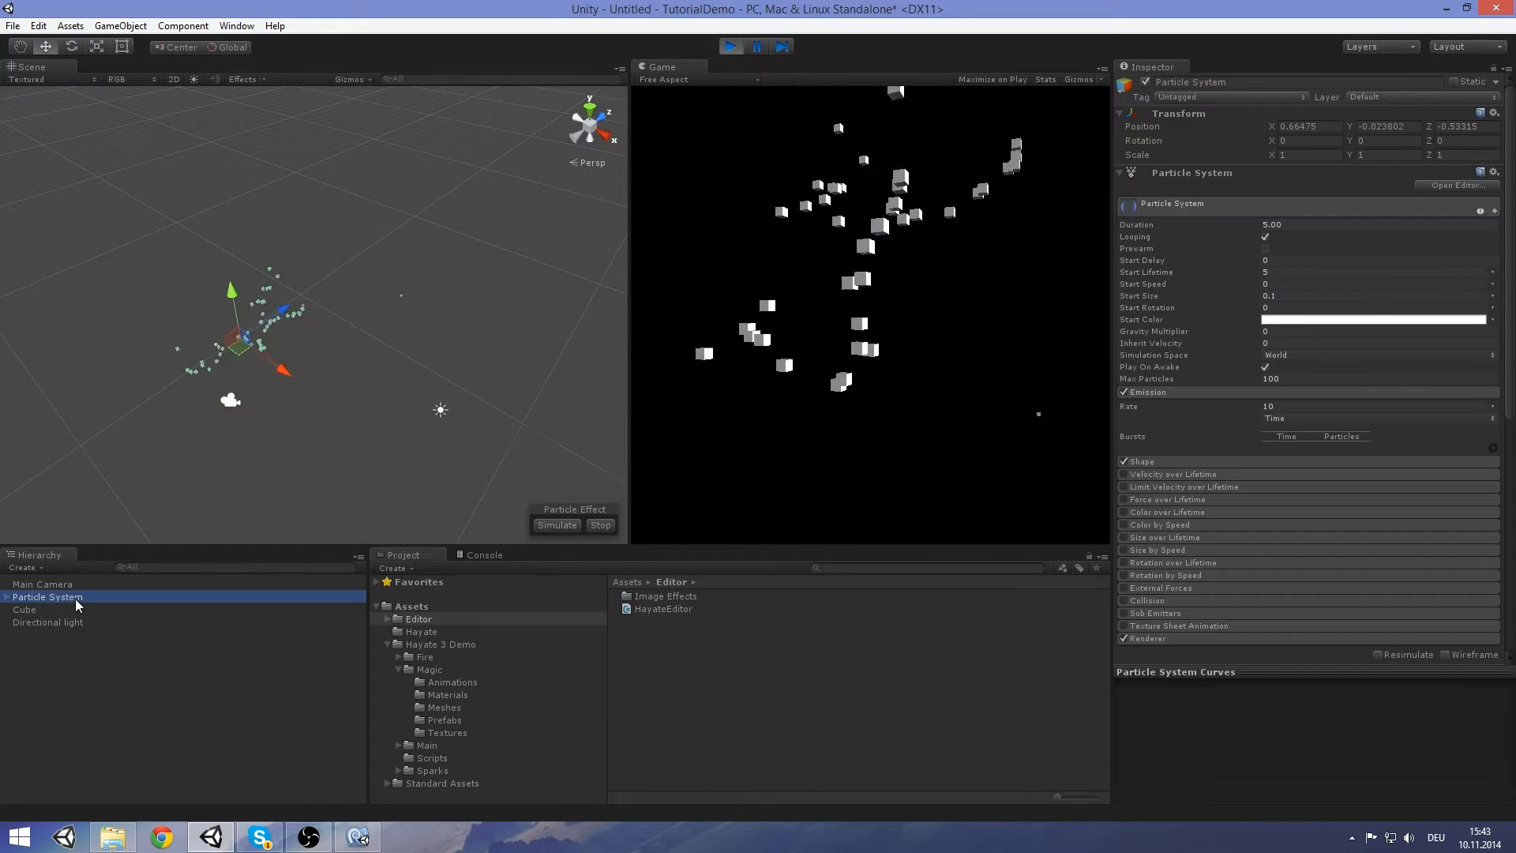
left_click(7, 598)
scroll(129, 629, "down", 10)
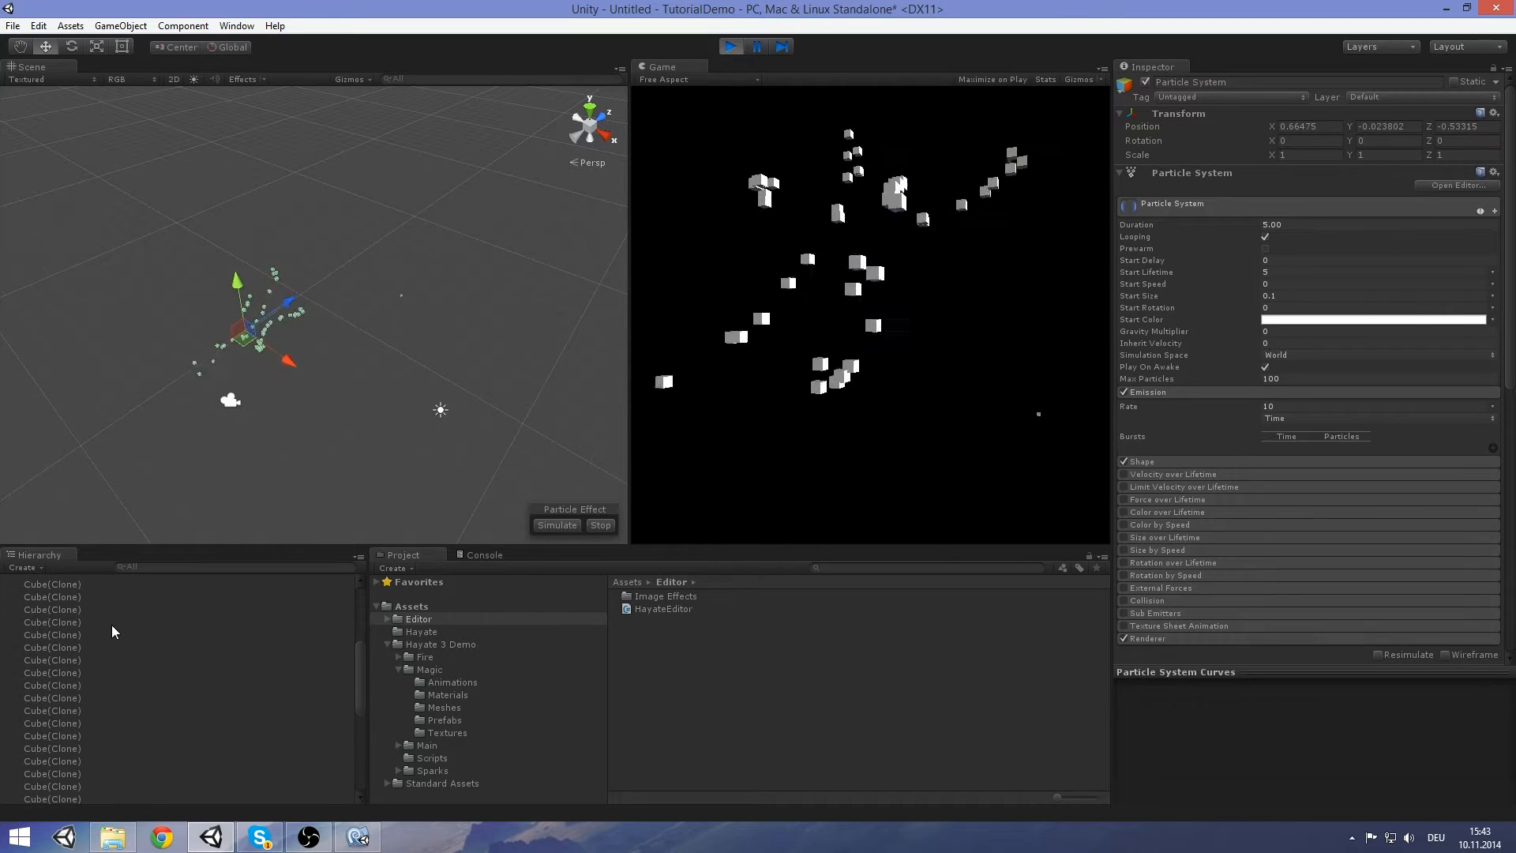
Switch the Particle System's Hayate transform particle option to Delete
scroll(141, 700, "up", 10)
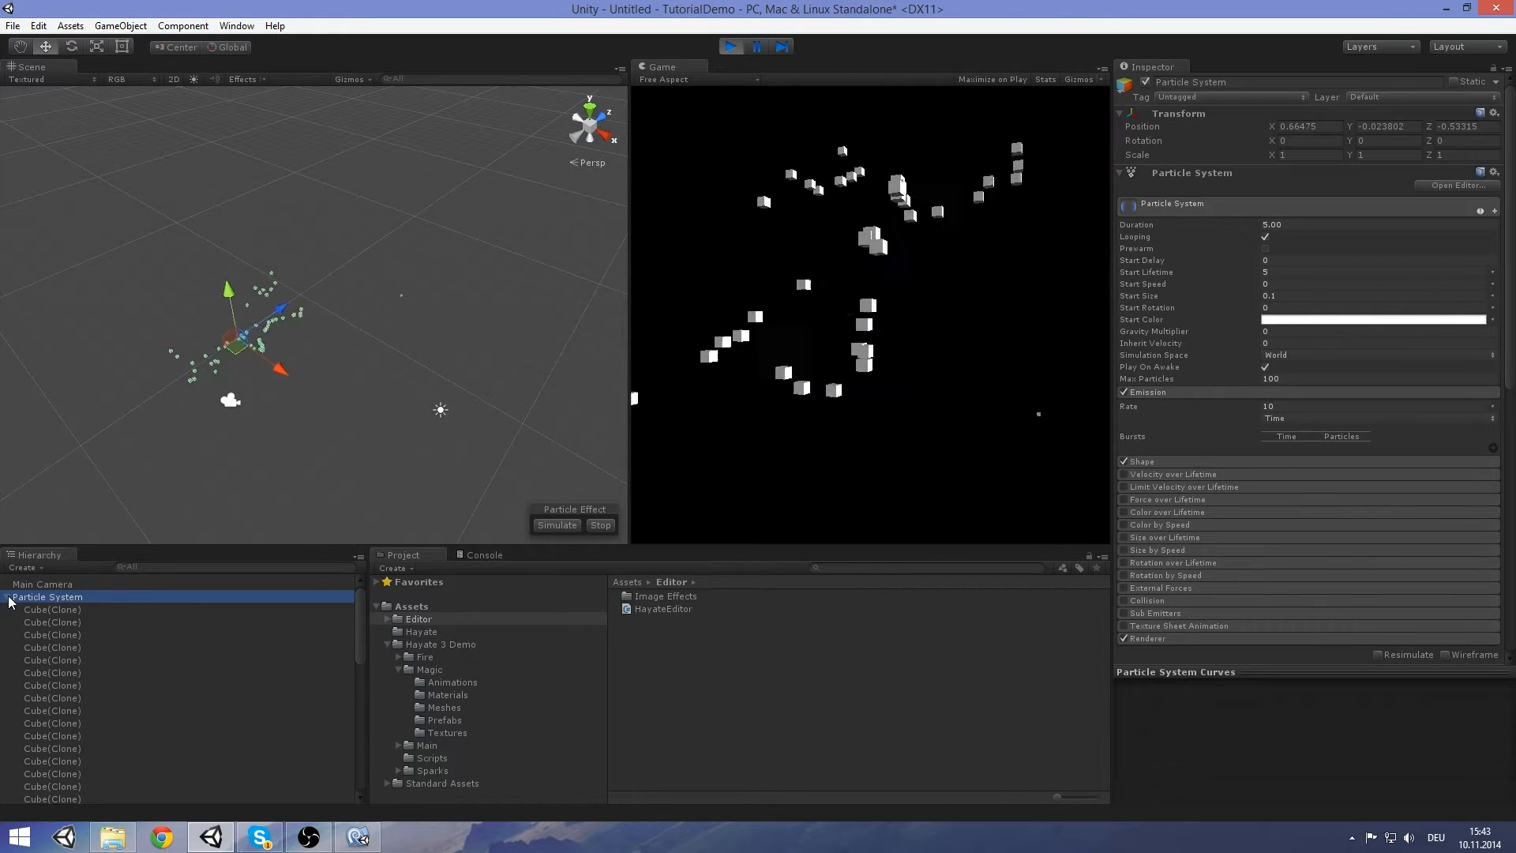
middle_click_drag(320, 391, 322, 350)
scroll(370, 376, "up", 5)
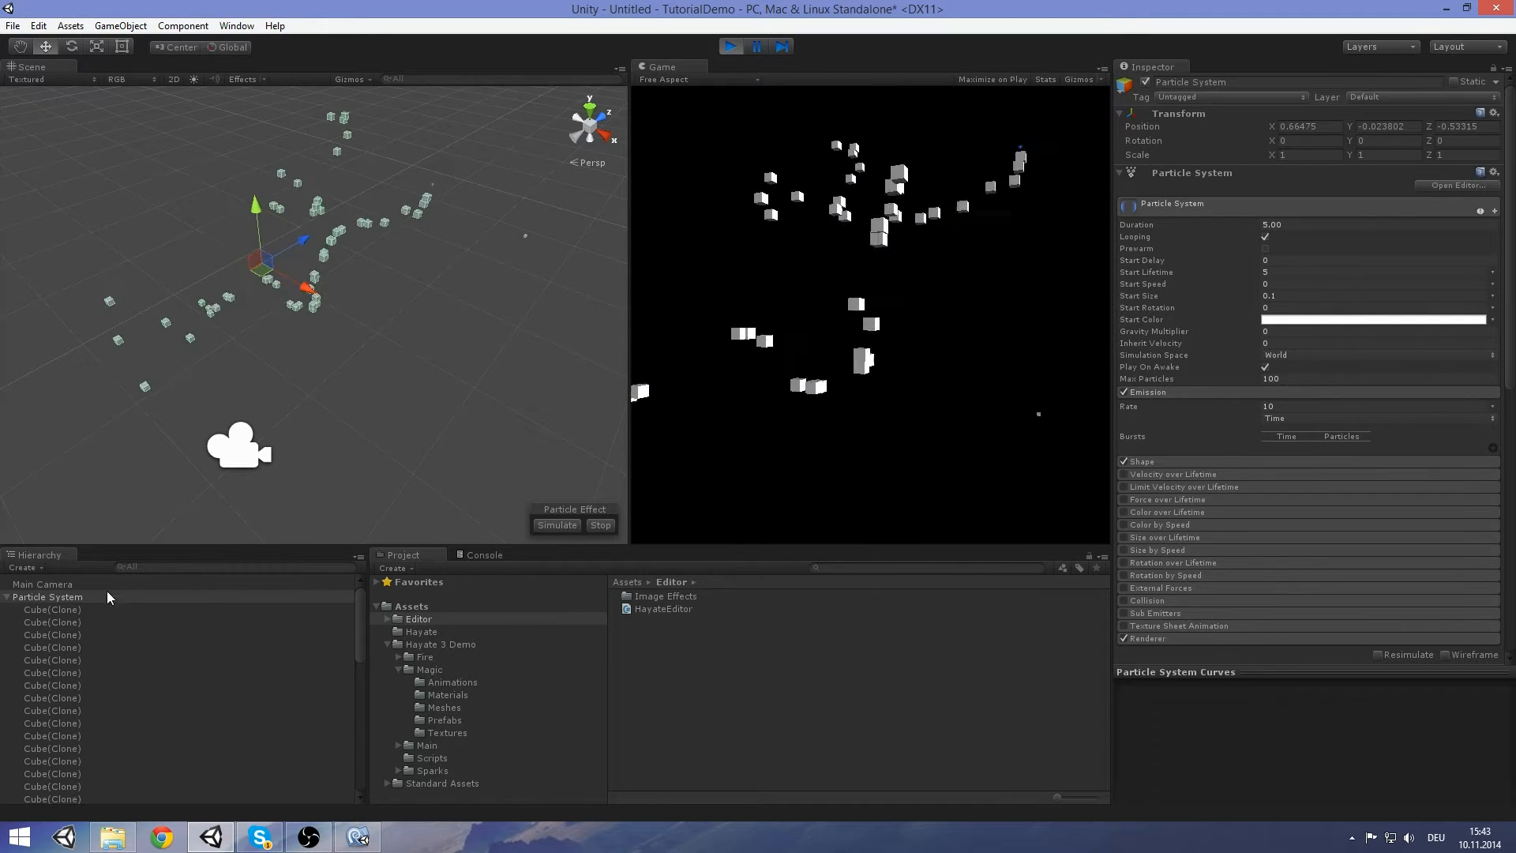
scroll(1327, 442, "down", 9)
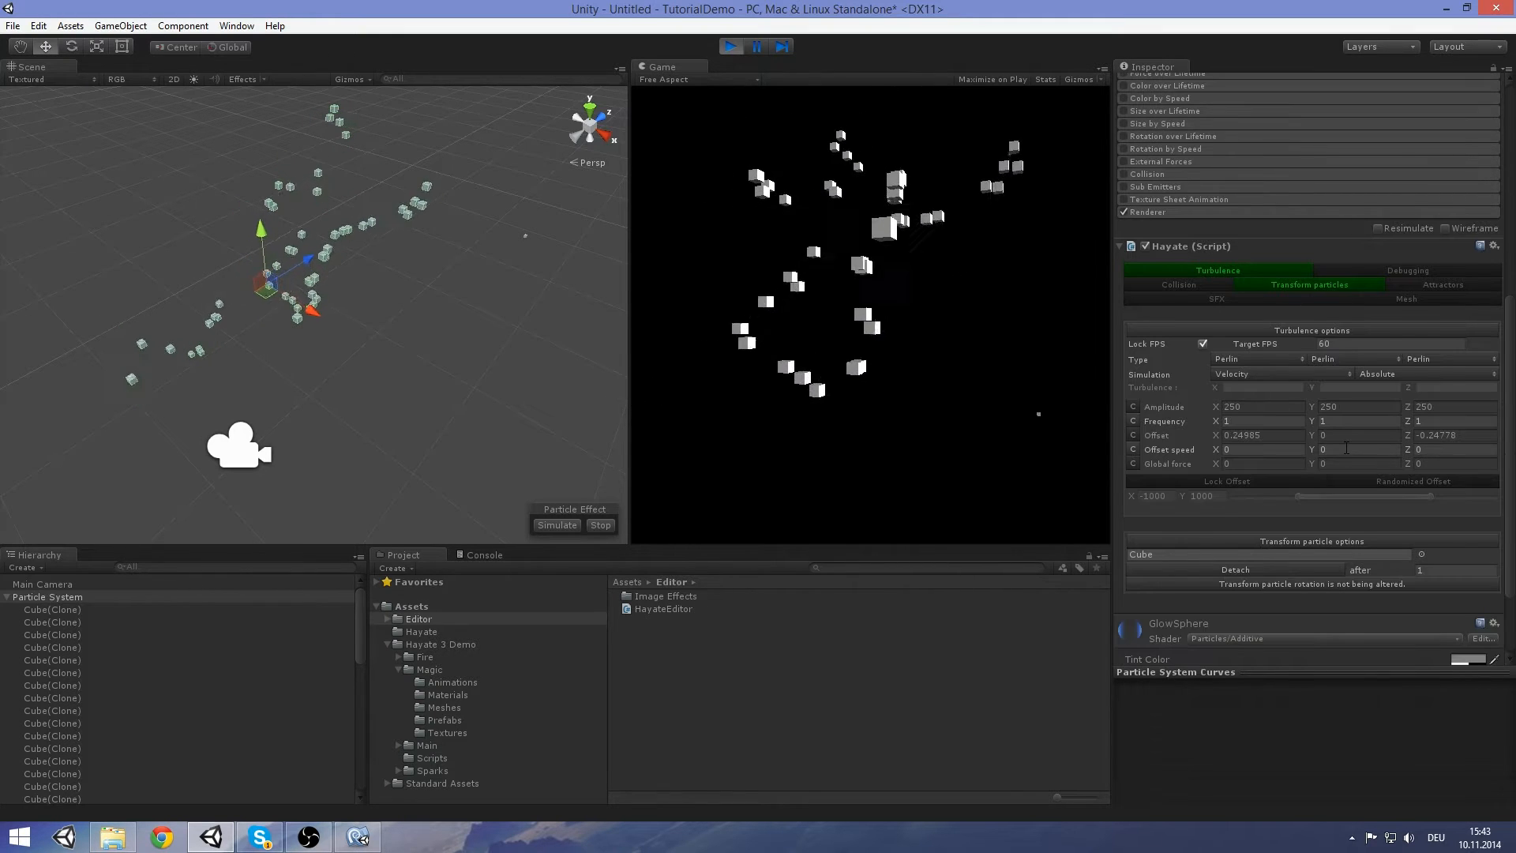
scroll(1366, 474, "down", 3)
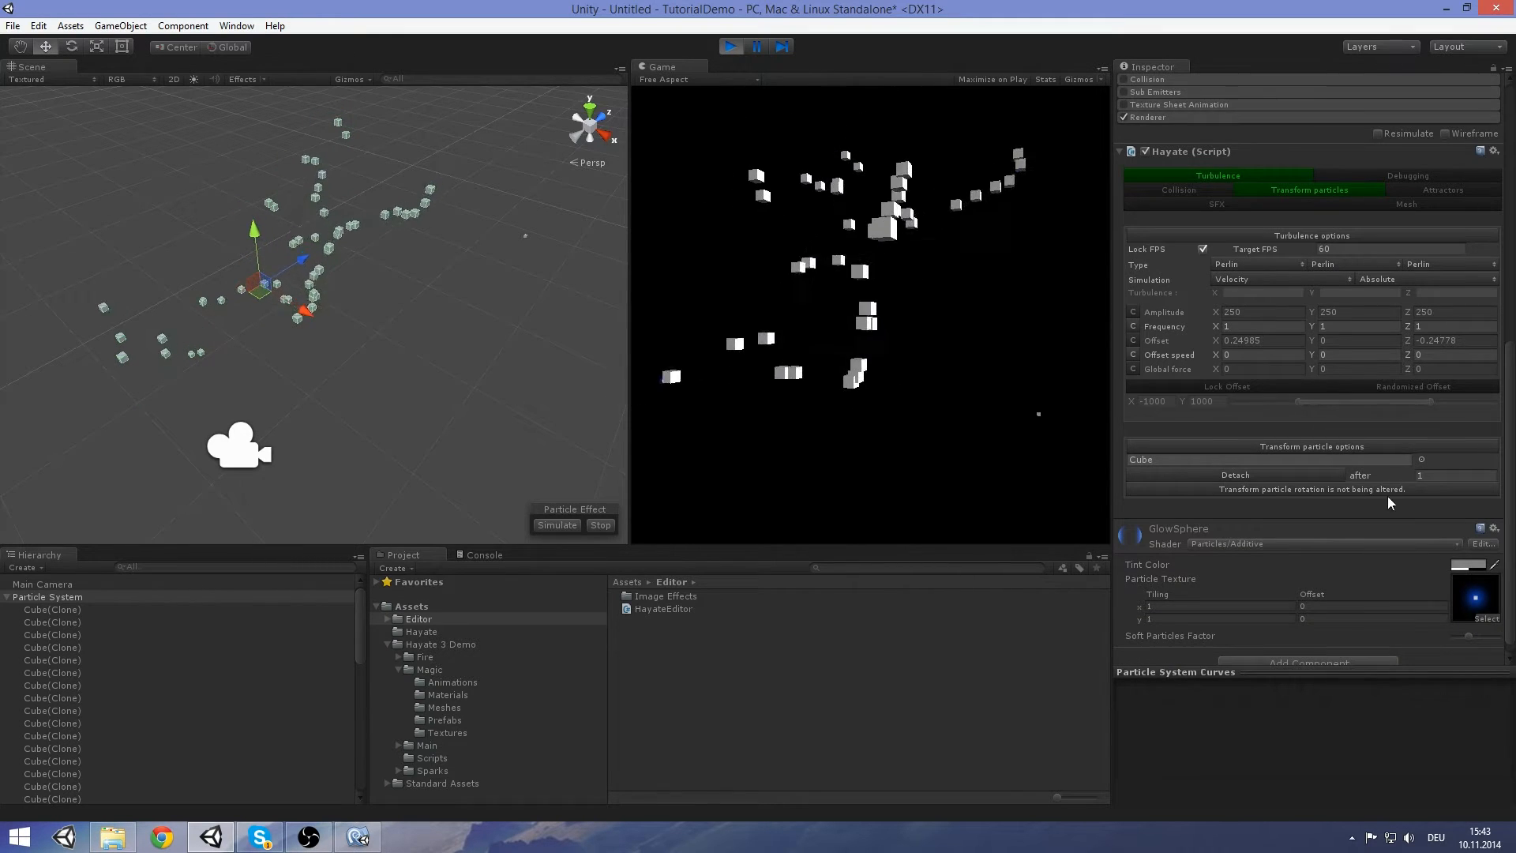
left_click(1276, 472)
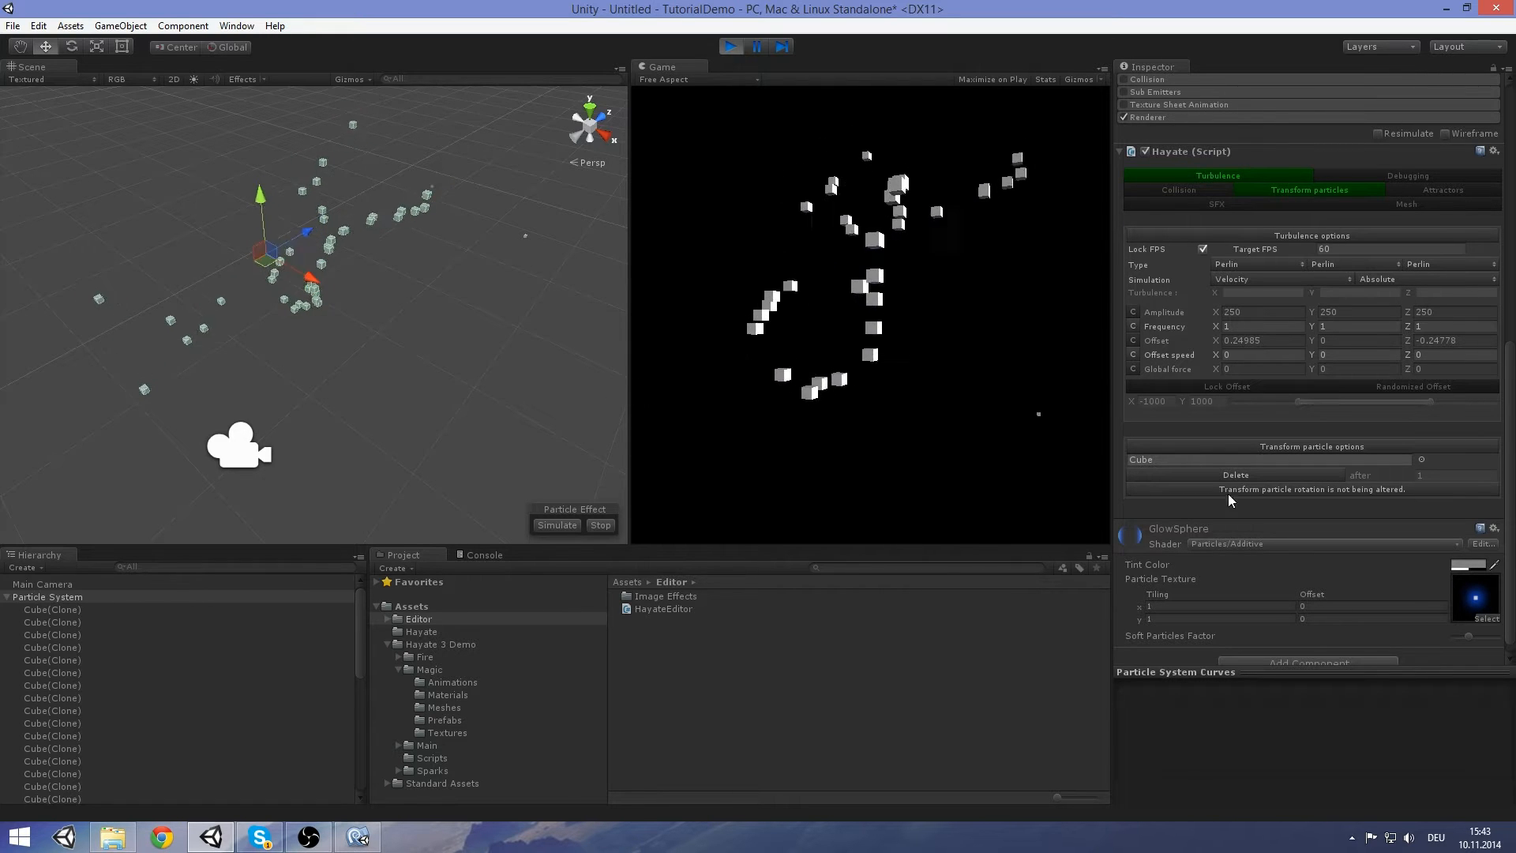
Inspect the original Cube in the scene and its place in the Hierarchy alongside the cloned cubes
left_click(523, 233)
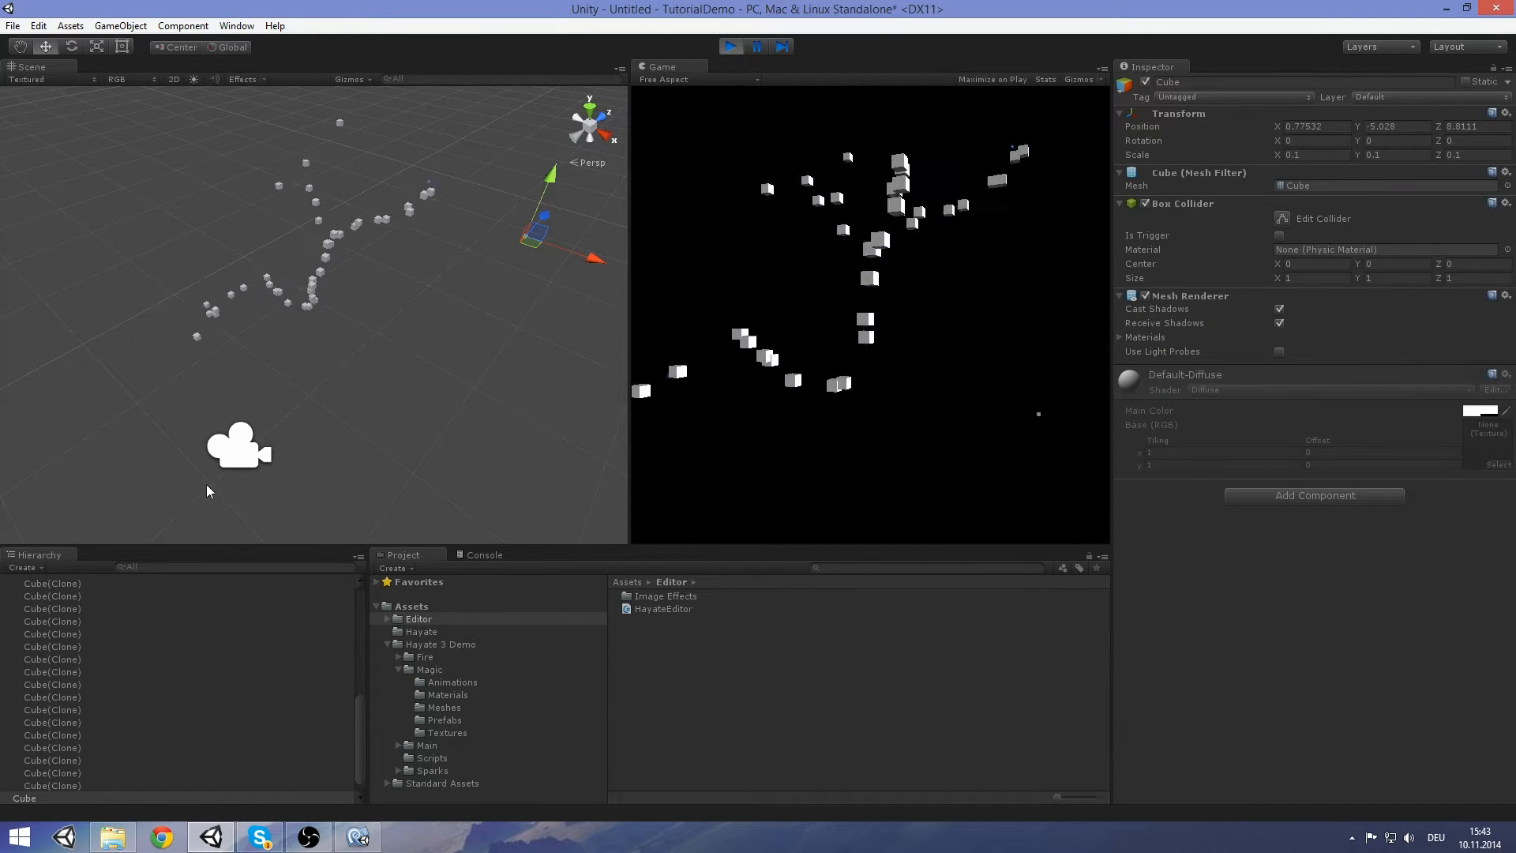
scroll(146, 638, "up", 2)
left_click_drag(360, 662, 359, 643)
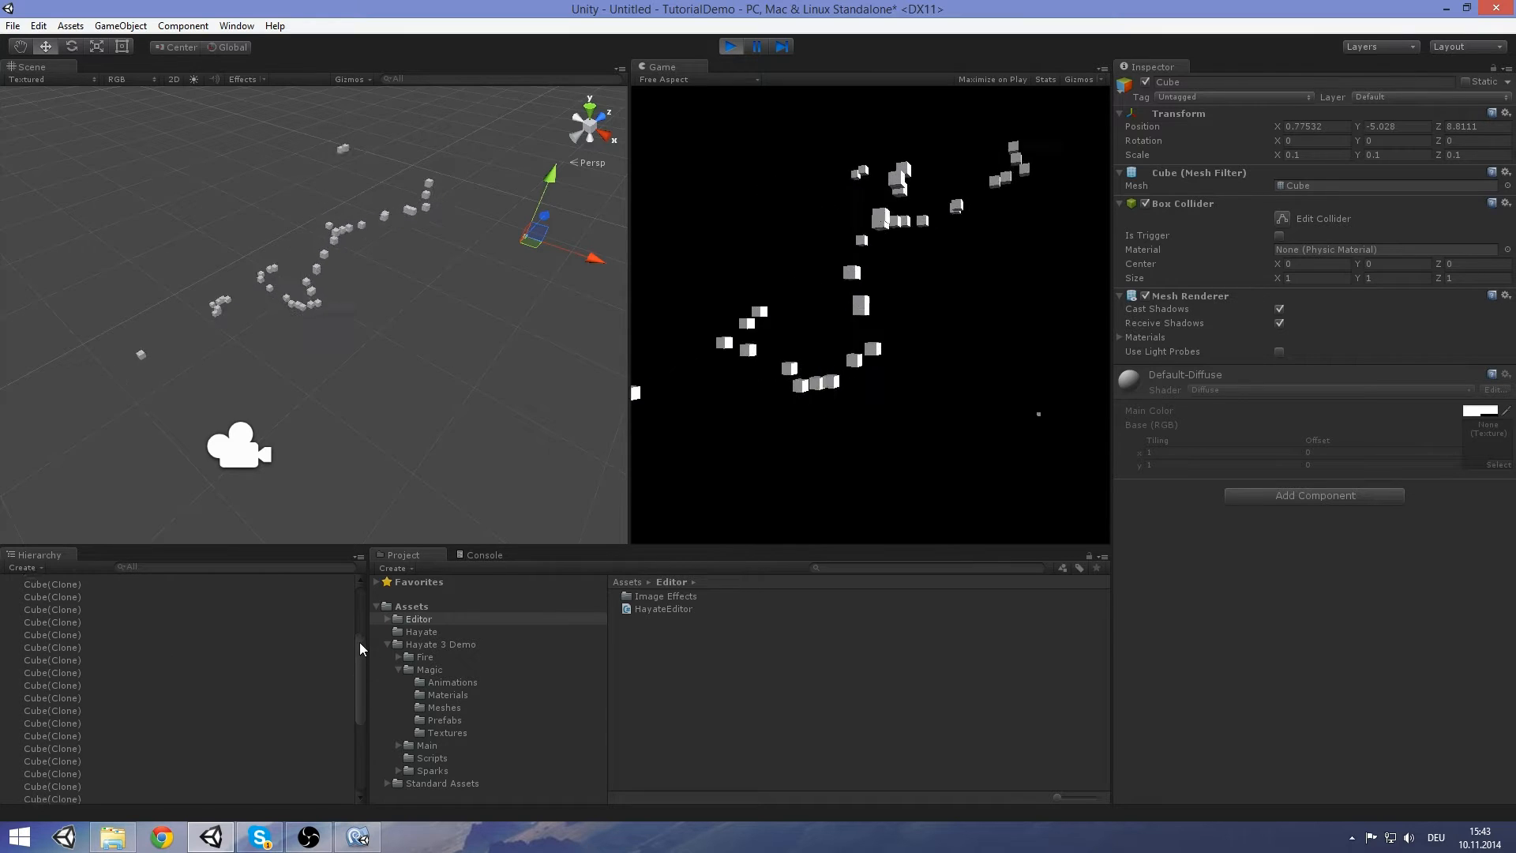
Set the Particle System's transform particle rotation to looking at flight direction
left_click(196, 594)
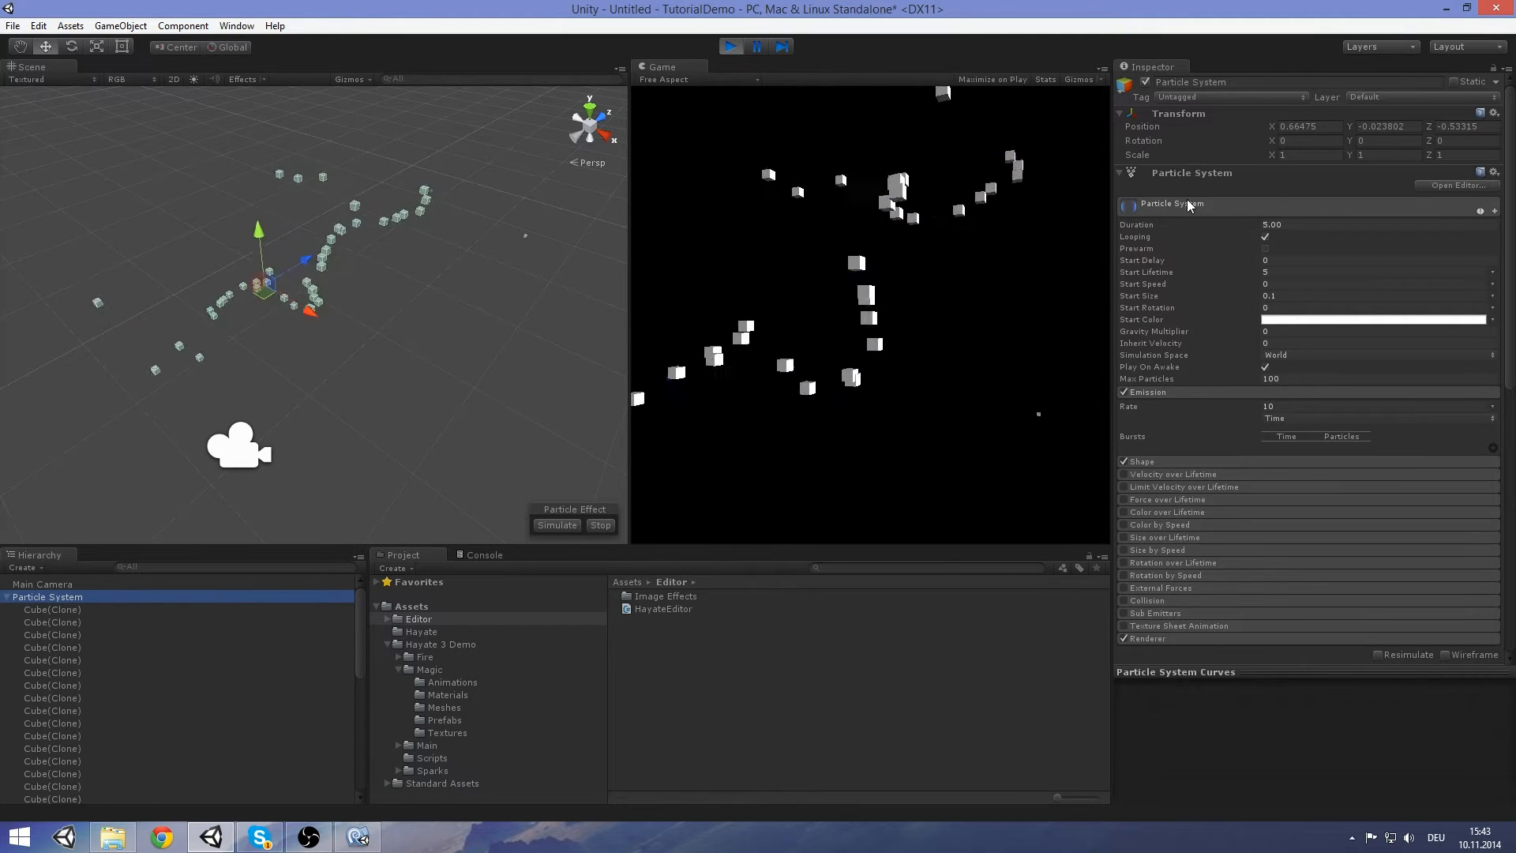
left_click(1253, 390)
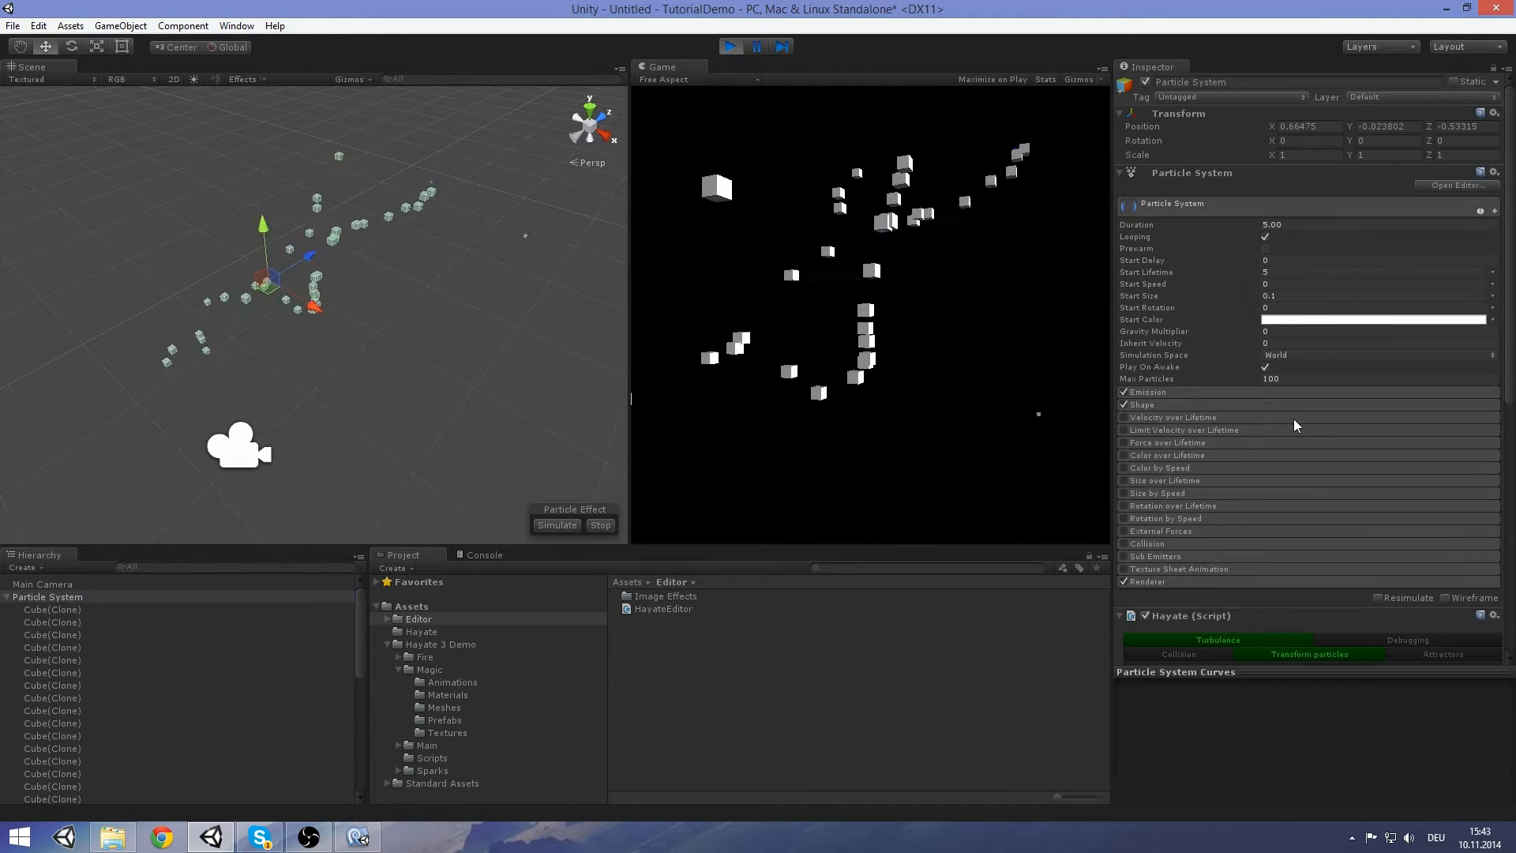
scroll(1294, 418, "down", 8)
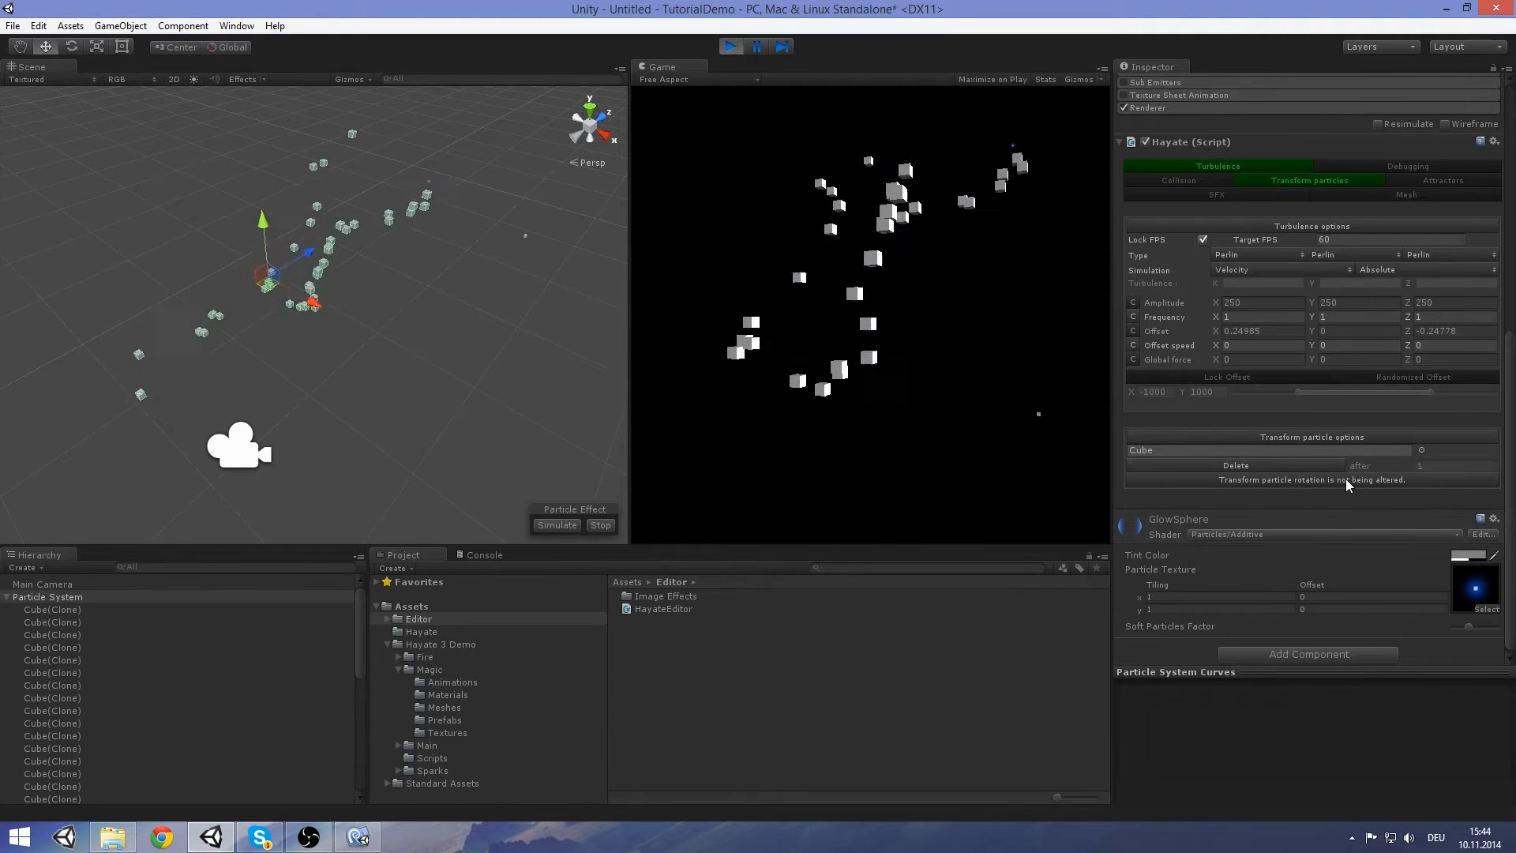
left_click(1424, 478)
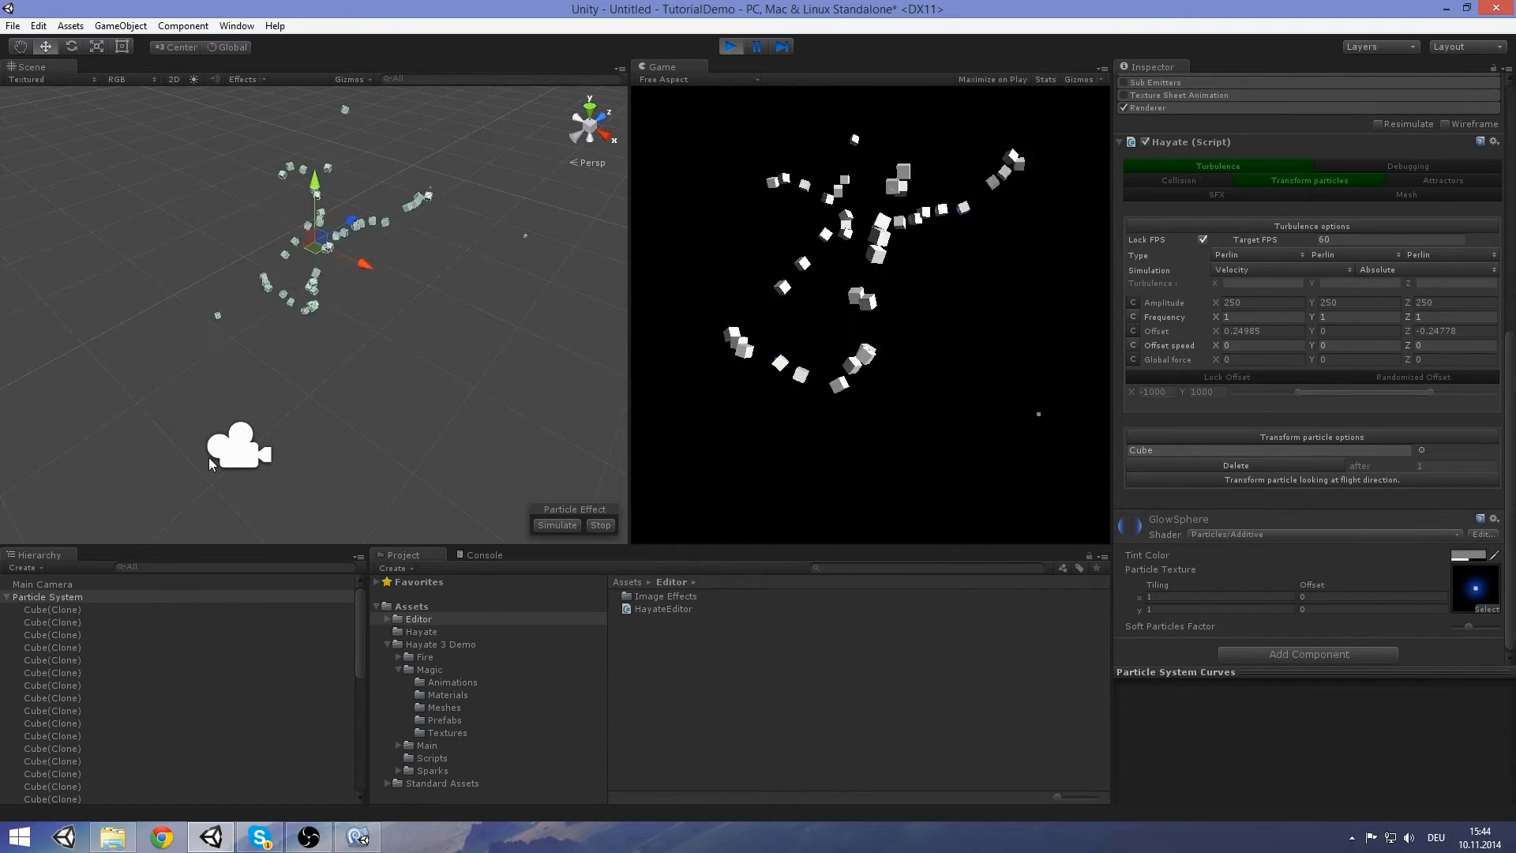
Move the Main Camera closer to the cubes, to about 0.12, -1.81, -3.36, to view their orientation
left_click(234, 450)
left_click_drag(234, 451, 299, 345)
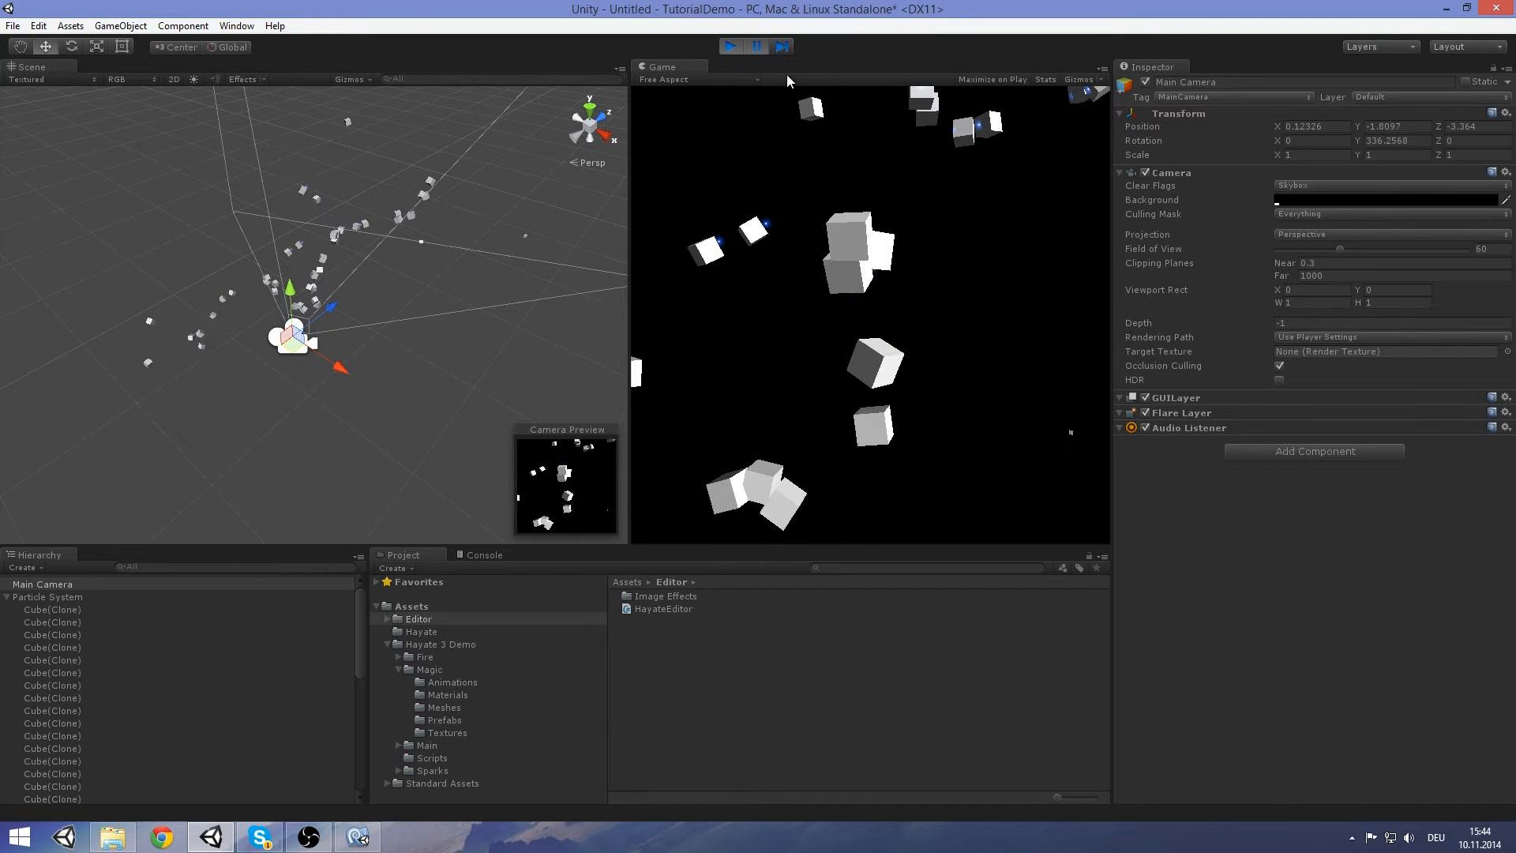
middle_click_drag(366, 243, 367, 261)
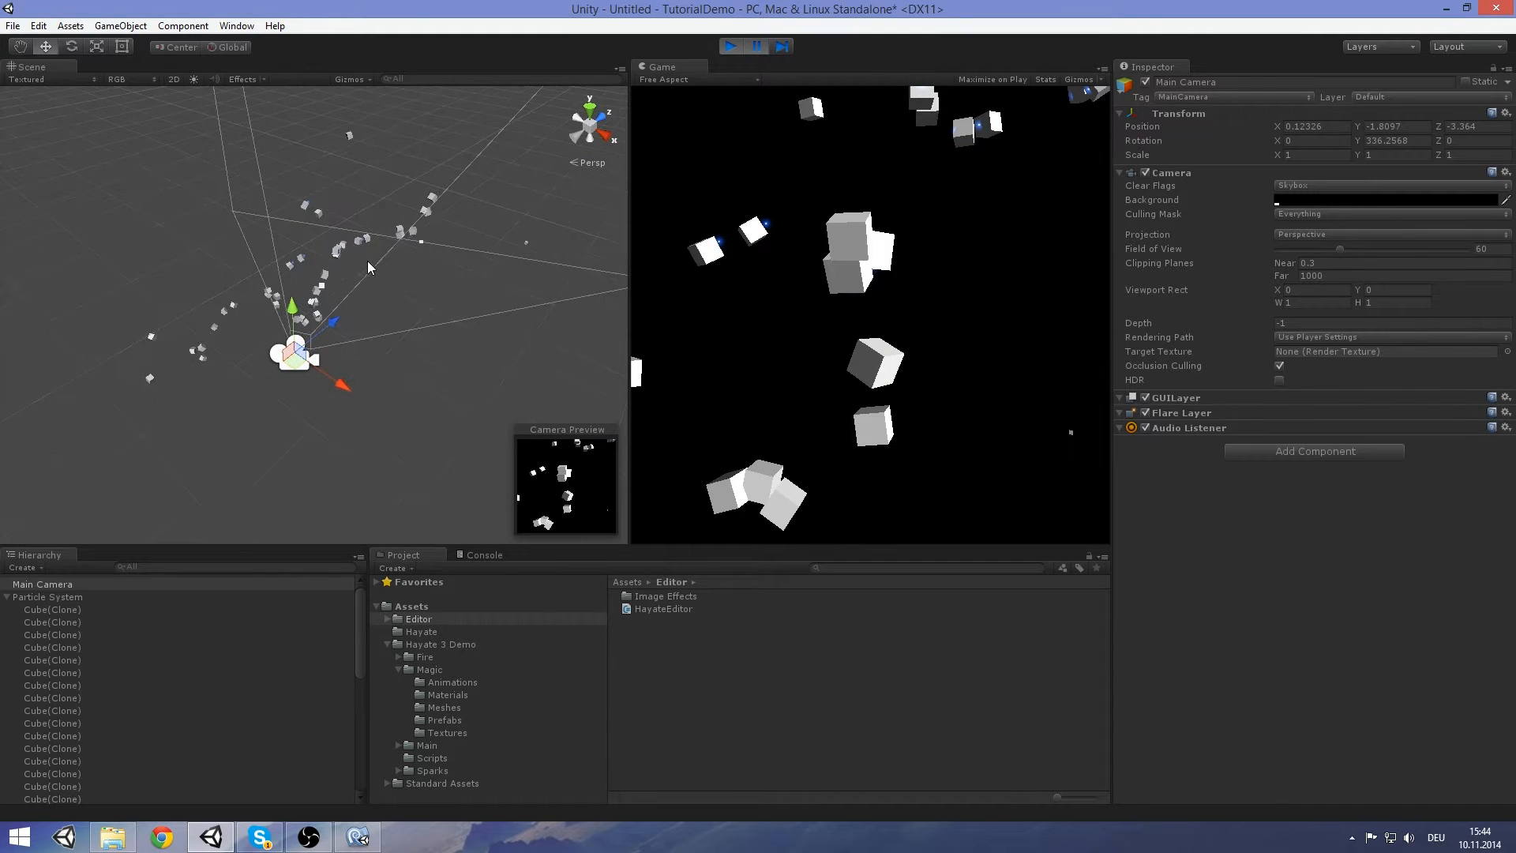
Move the Main Camera back away from the cubes so that the whole particle stream is in view
left_click(297, 384)
left_click(293, 360)
left_click_drag(294, 361, 259, 475)
Review the Particle System's Hayate transform particle options and the cubes in the scene
left_click(47, 598)
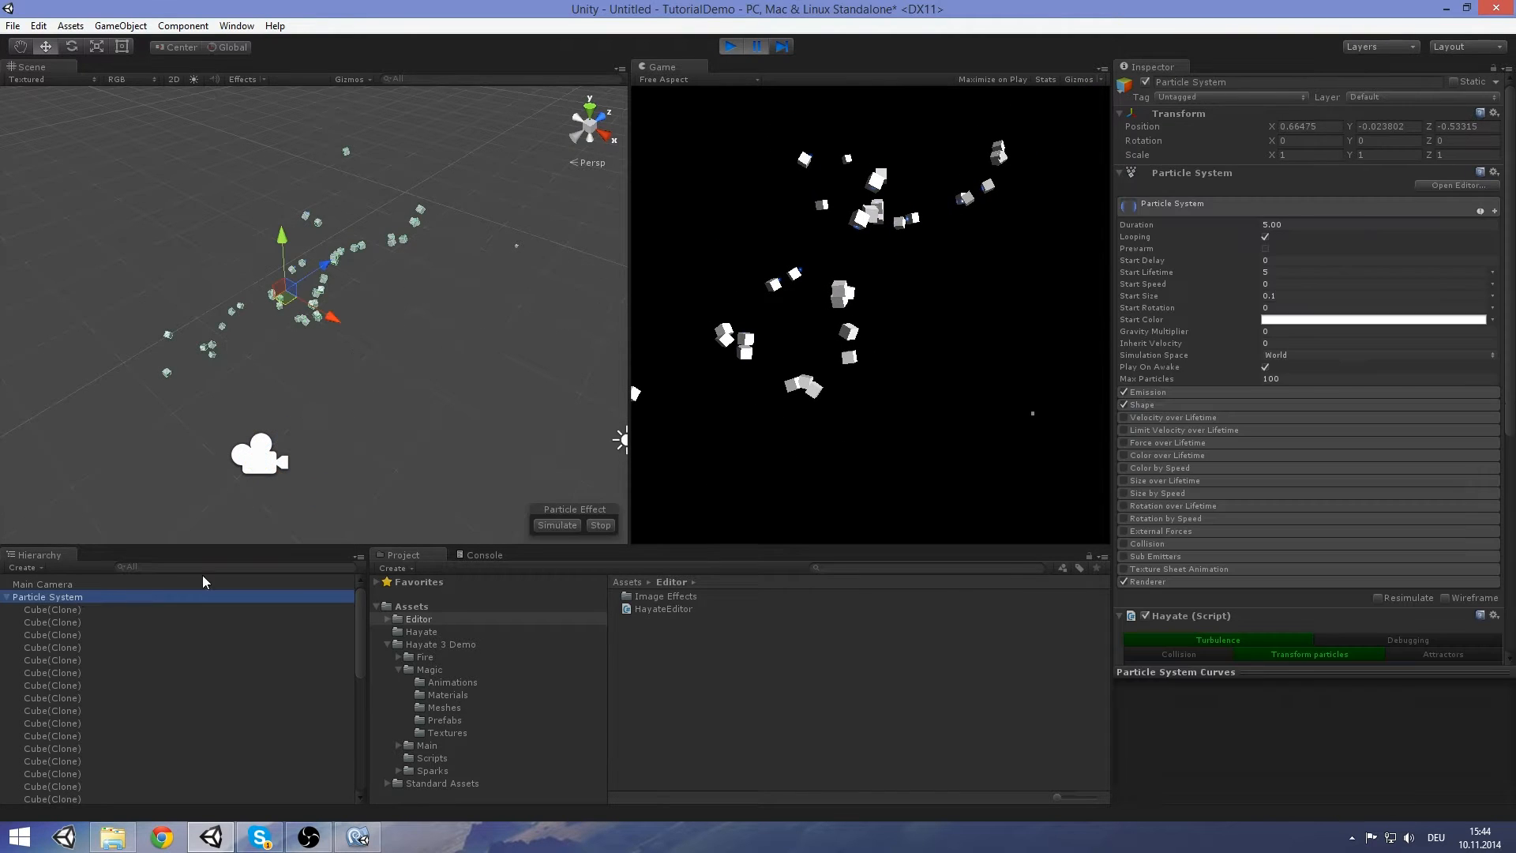
scroll(1387, 462, "down", 8)
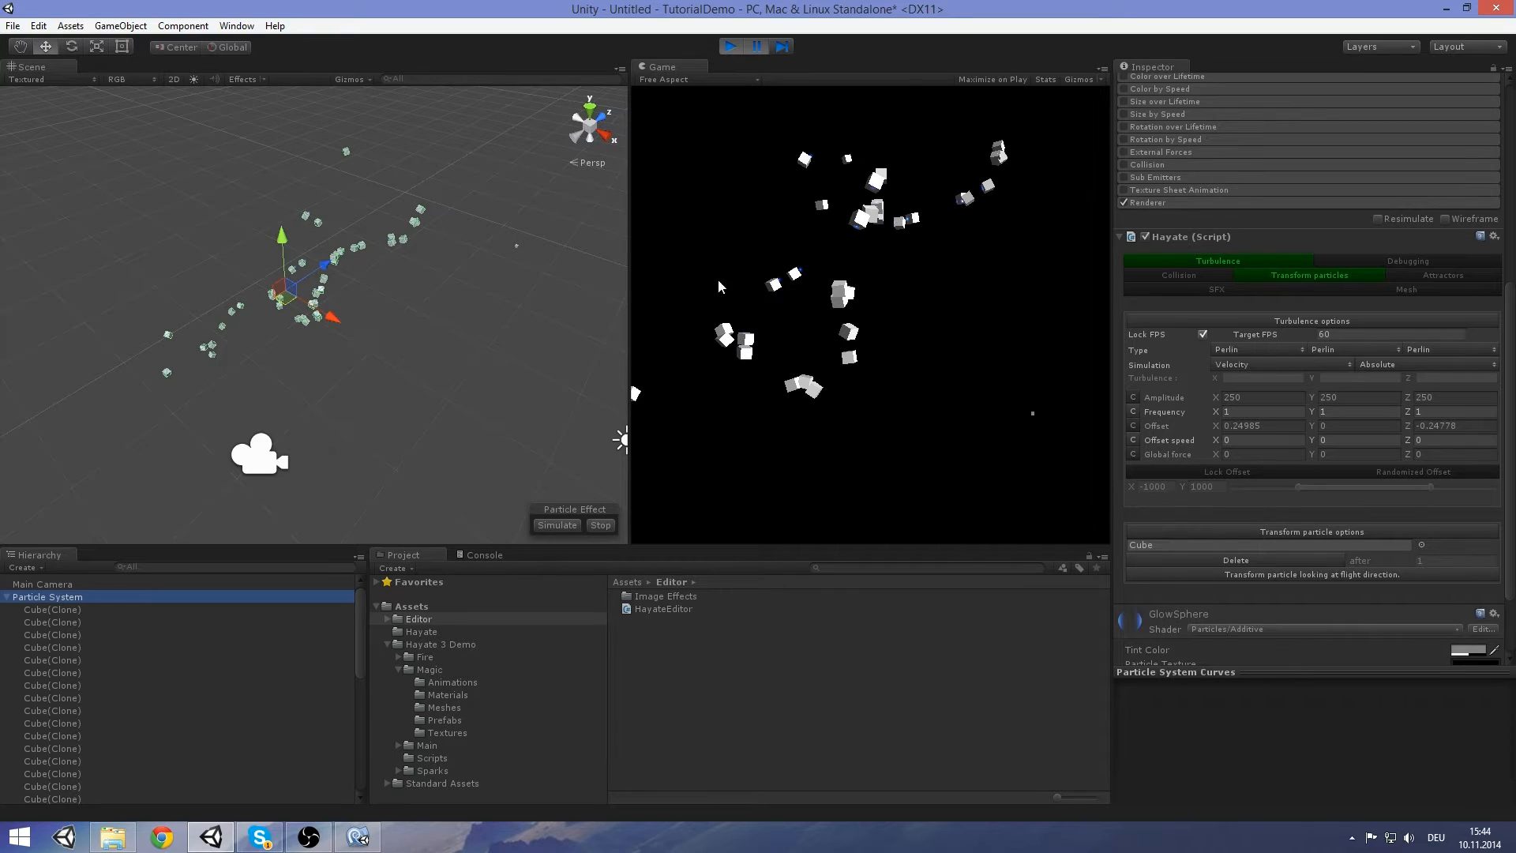
scroll(1189, 452, "down", 2)
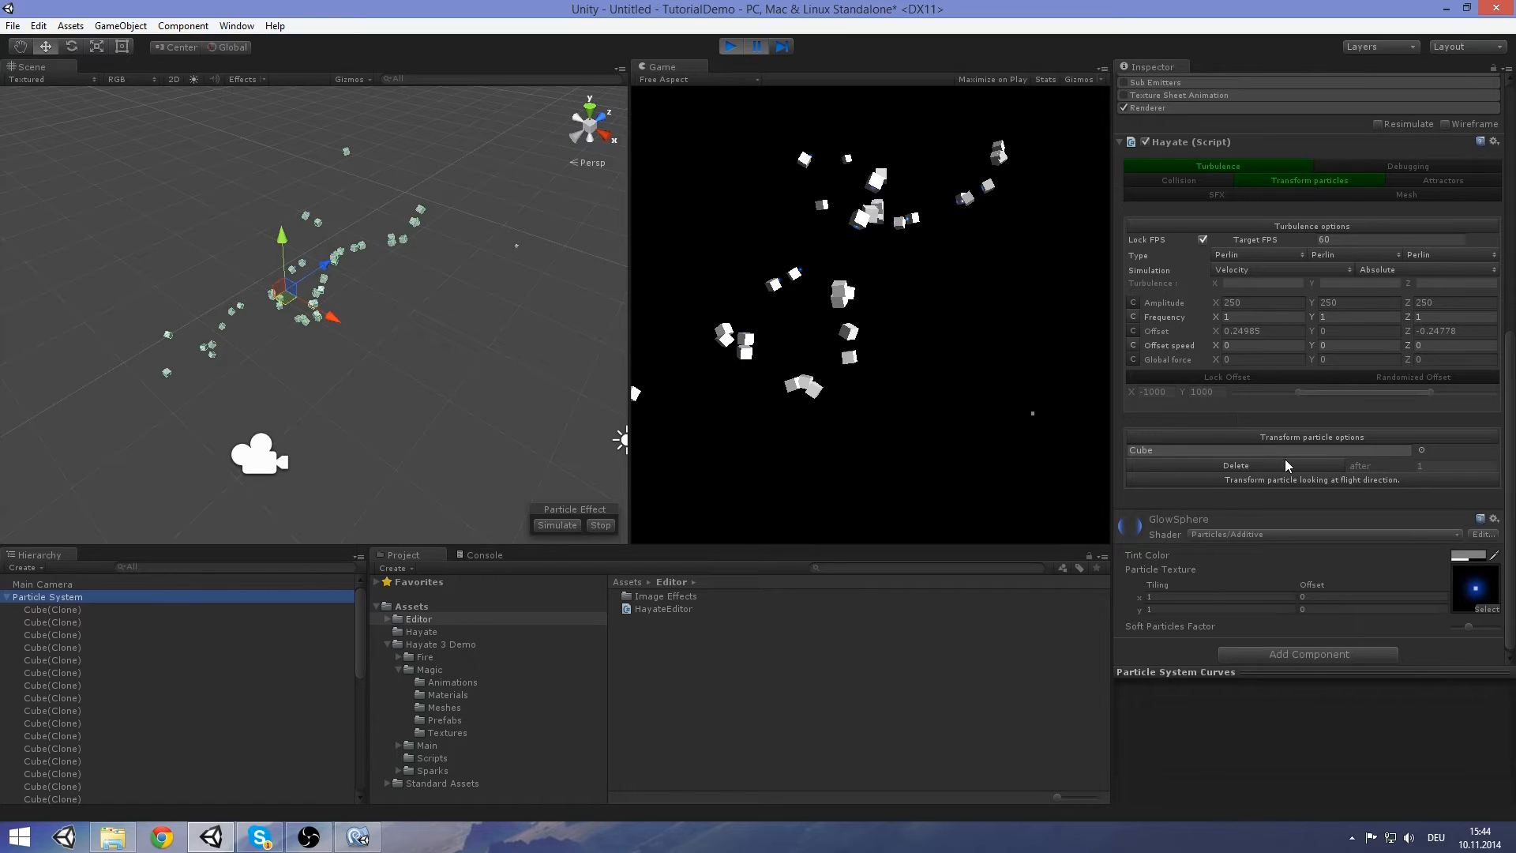
middle_click_drag(371, 253, 377, 255)
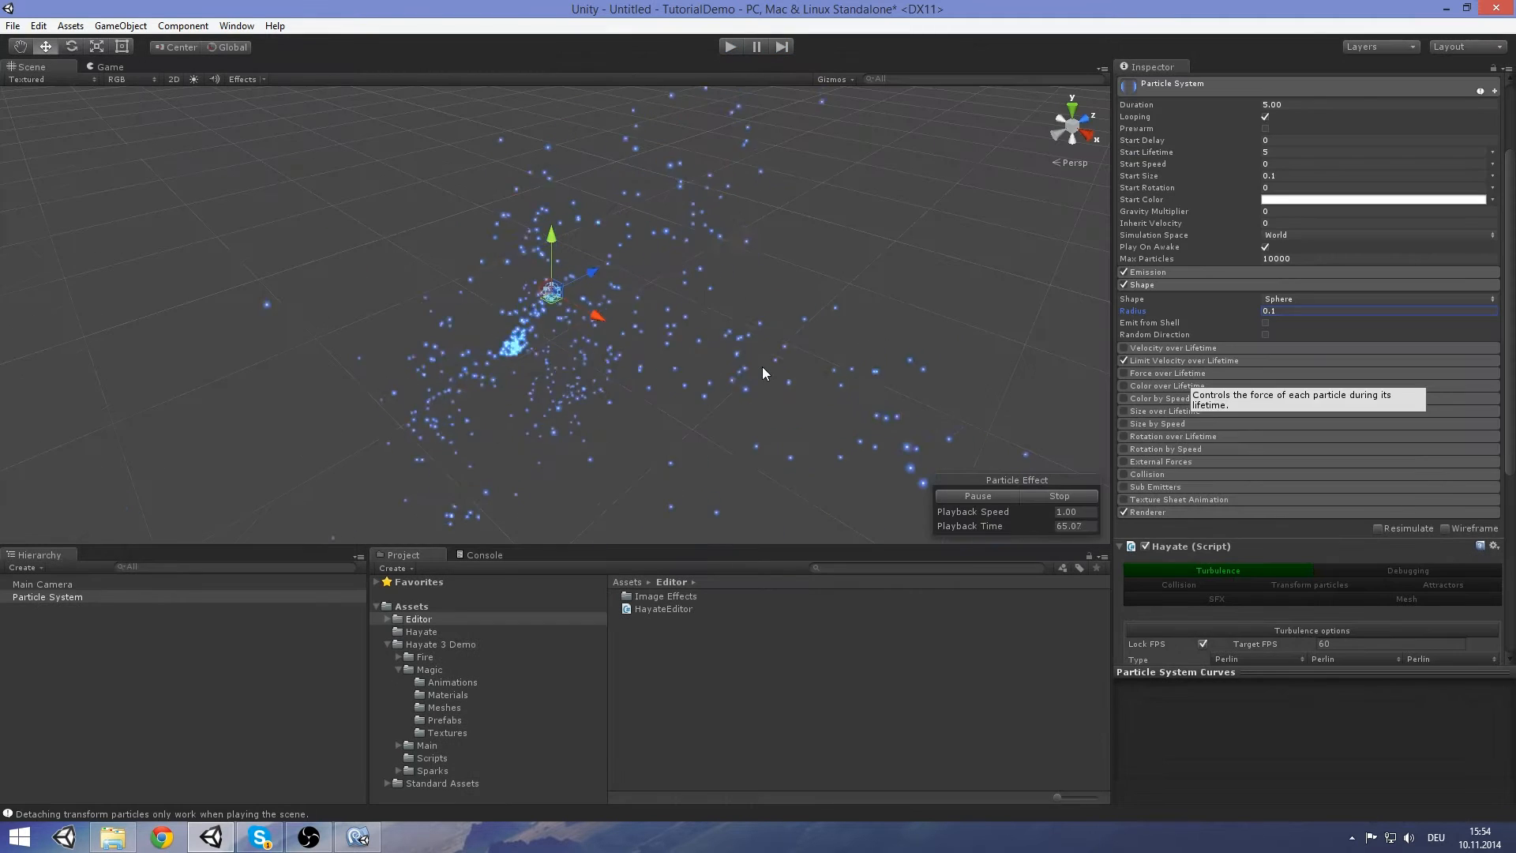
Enable Attractors in the Particle System's Hayate script and add one attractor
middle_click_drag(730, 387, 744, 388)
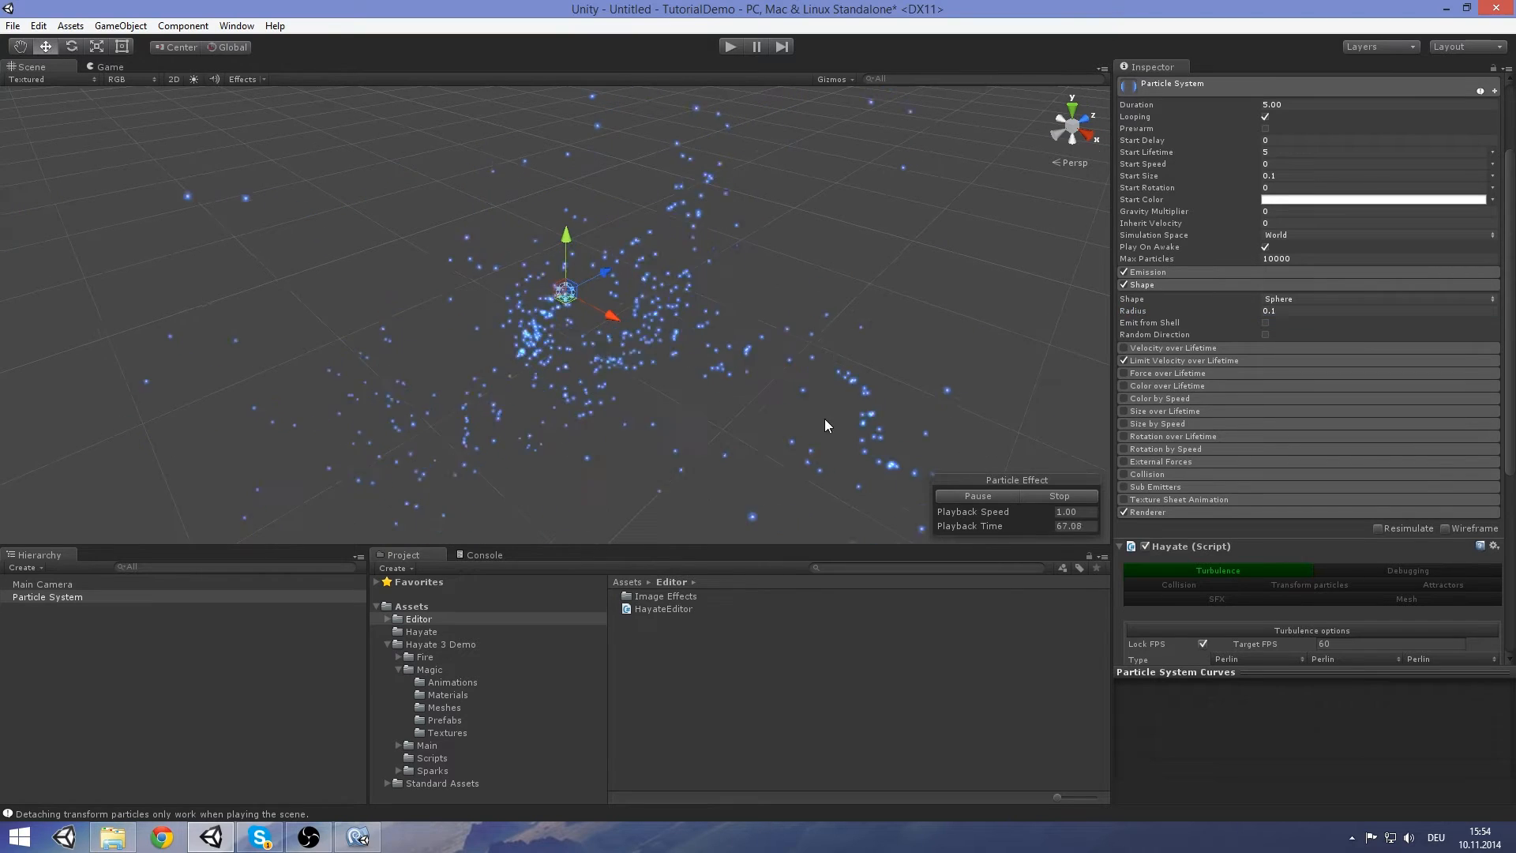
scroll(1390, 584, "down", 2)
scroll(1403, 582, "down", 3)
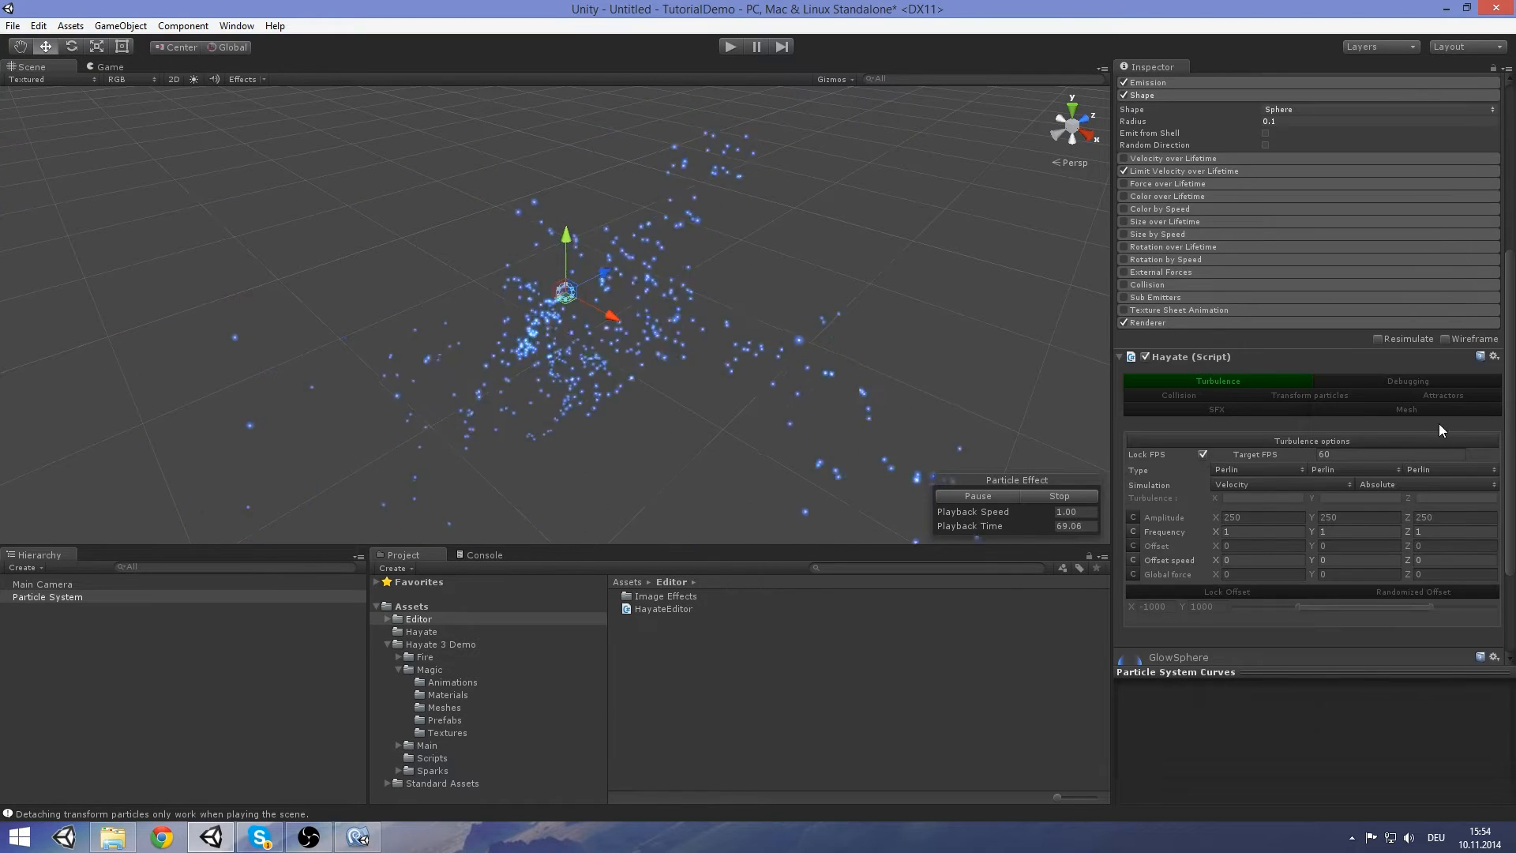
left_click(1474, 394)
scroll(1474, 393, "down", 4)
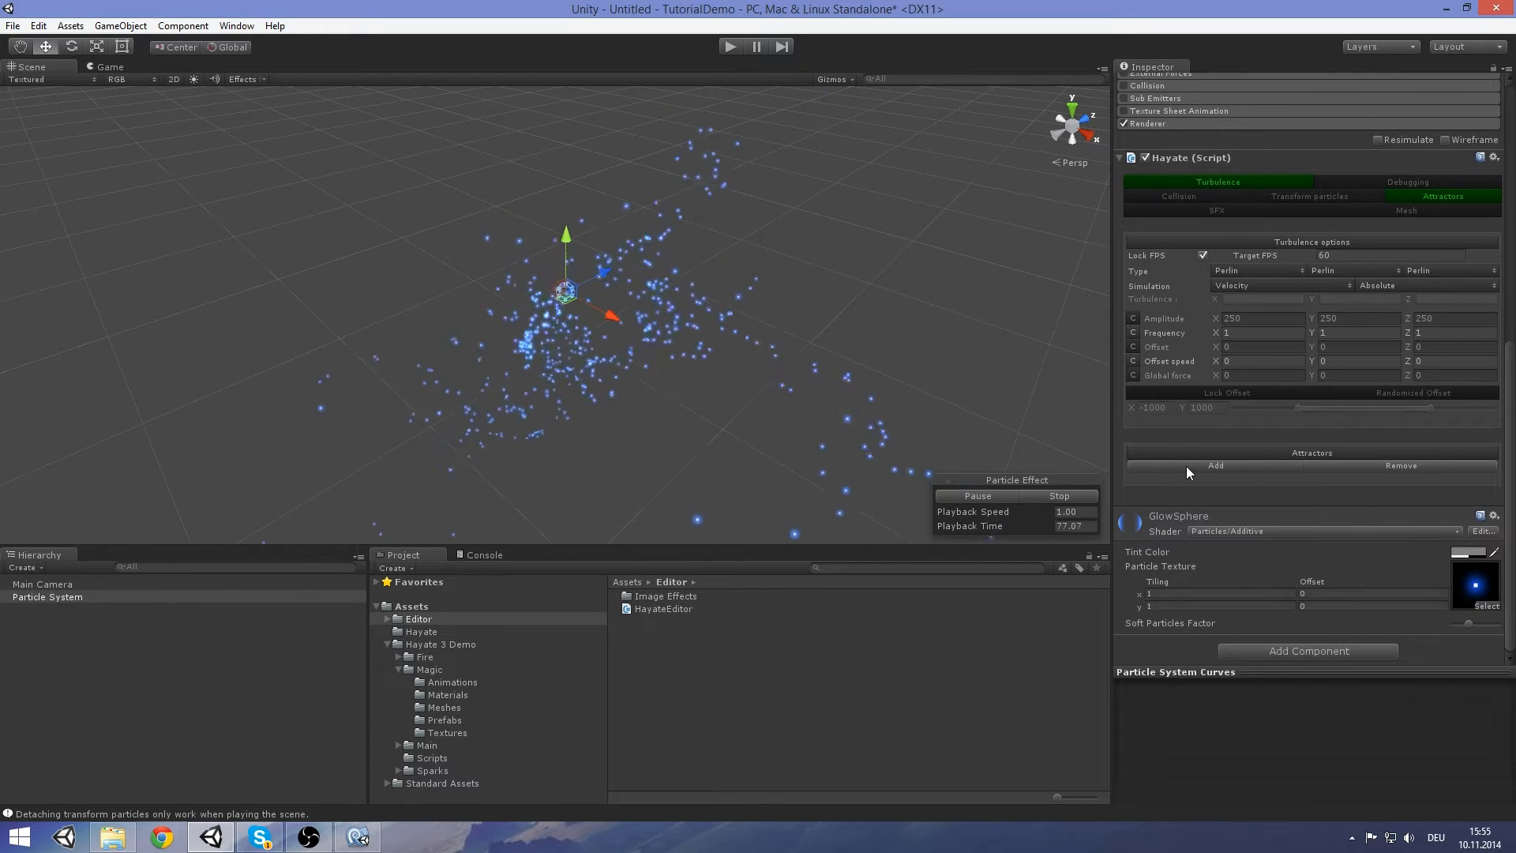
left_click(1269, 467)
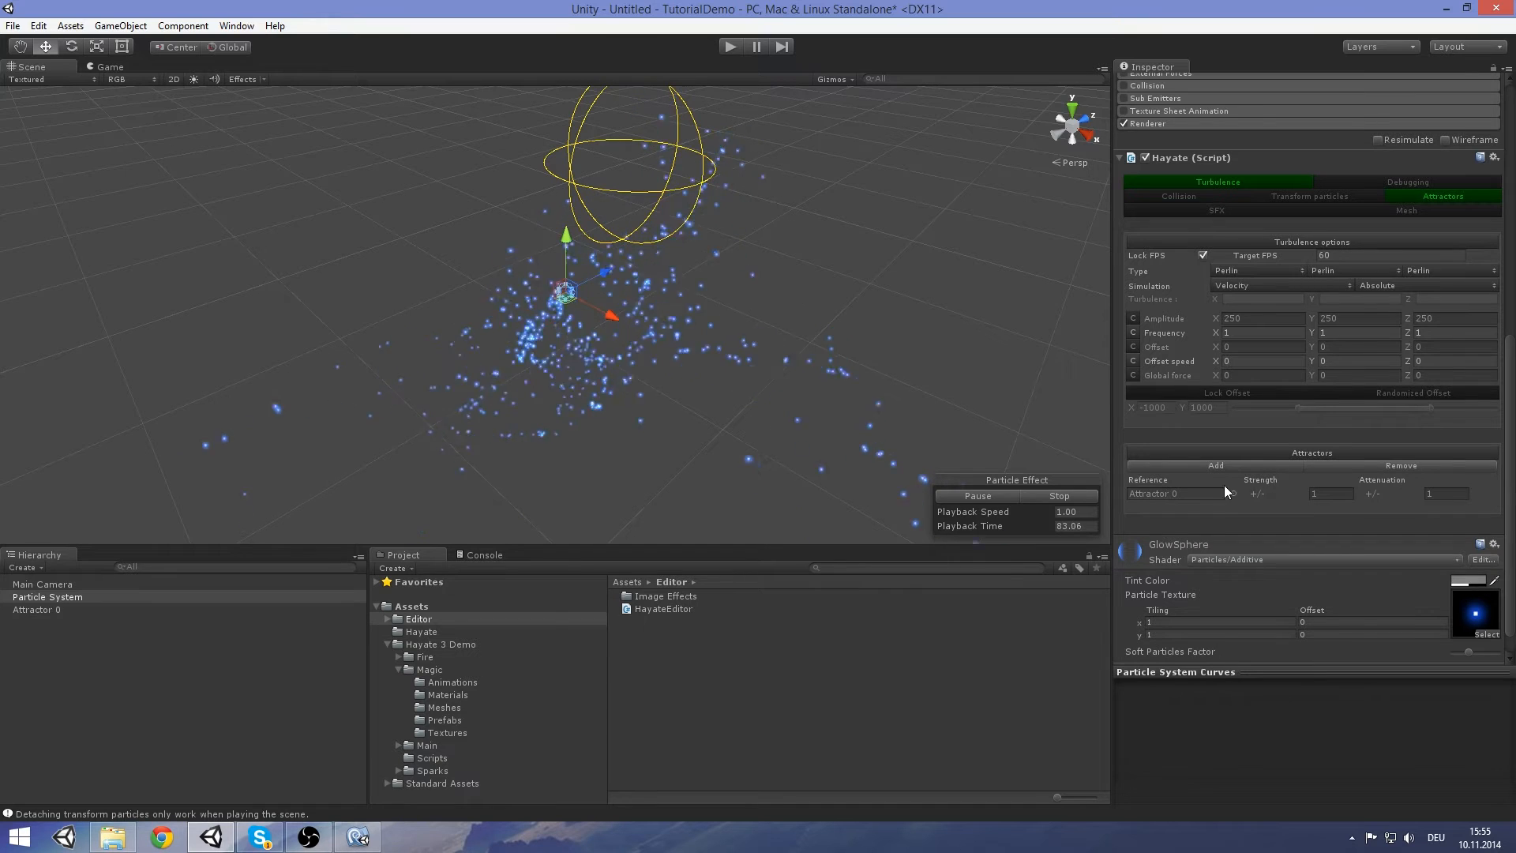
Locate the new attractor through its reference and move it near the emitter, to about -0.30, -1.07, -1.61
left_click(1173, 493)
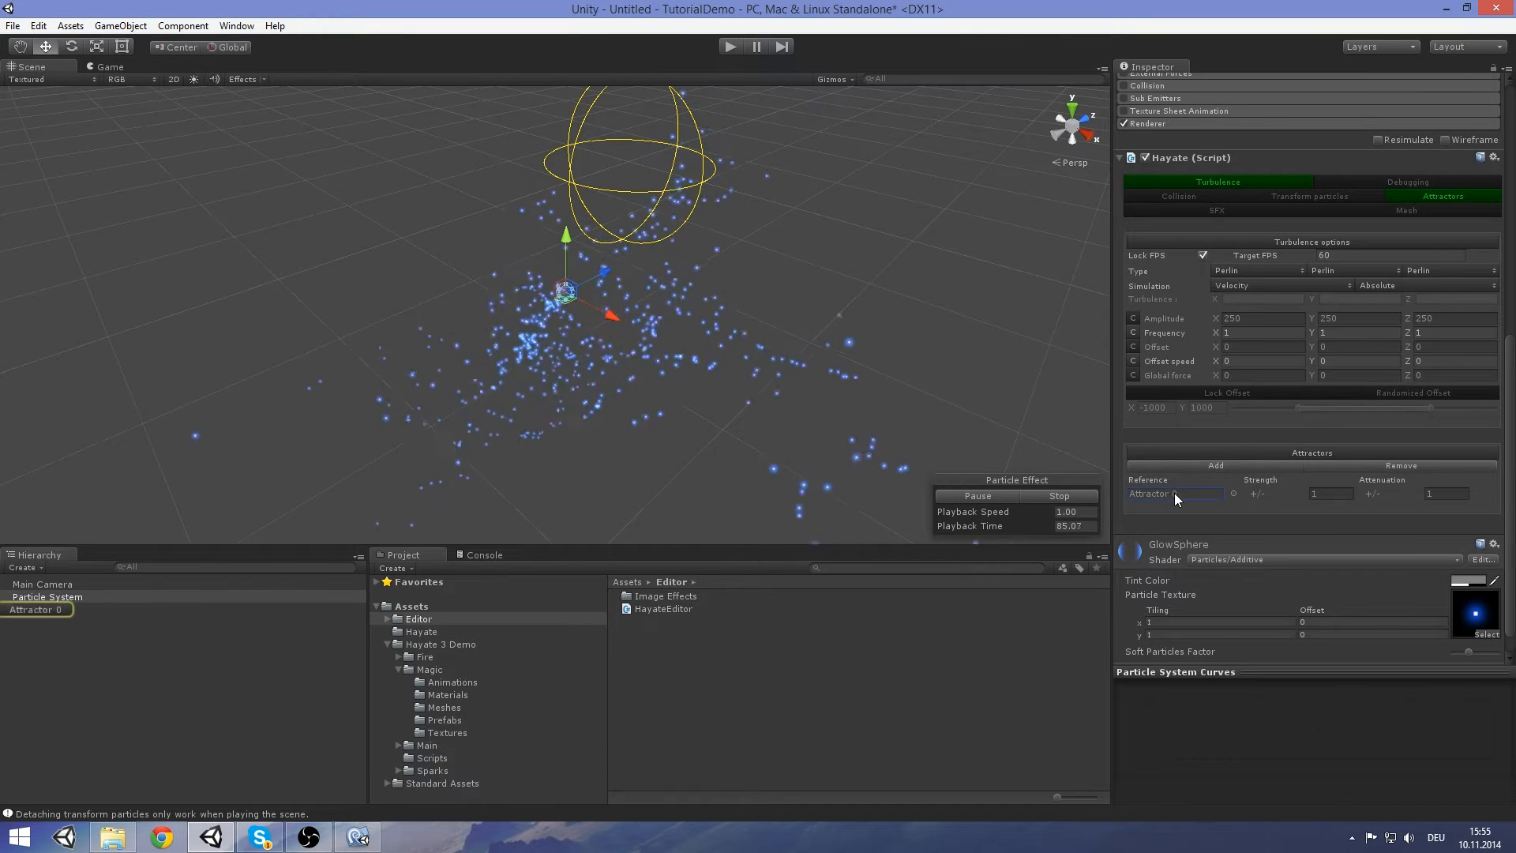
left_click(63, 609)
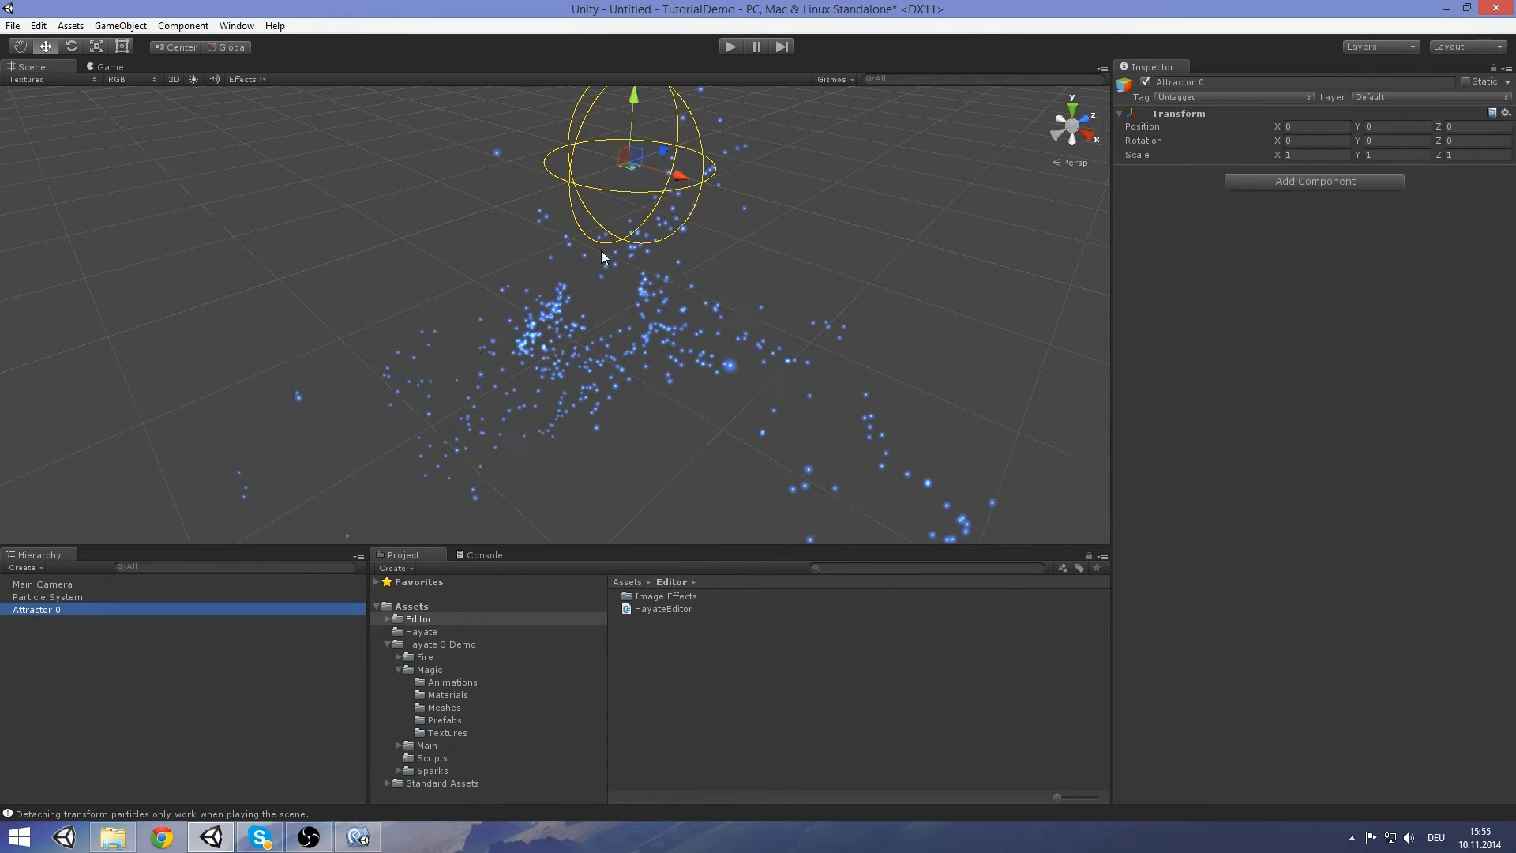
left_click_drag(636, 108, 635, 216)
left_click_drag(641, 286, 525, 326)
Set the attractor's strength to 10 and its attenuation to 10 in the Particle System's Hayate settings
left_click(62, 597)
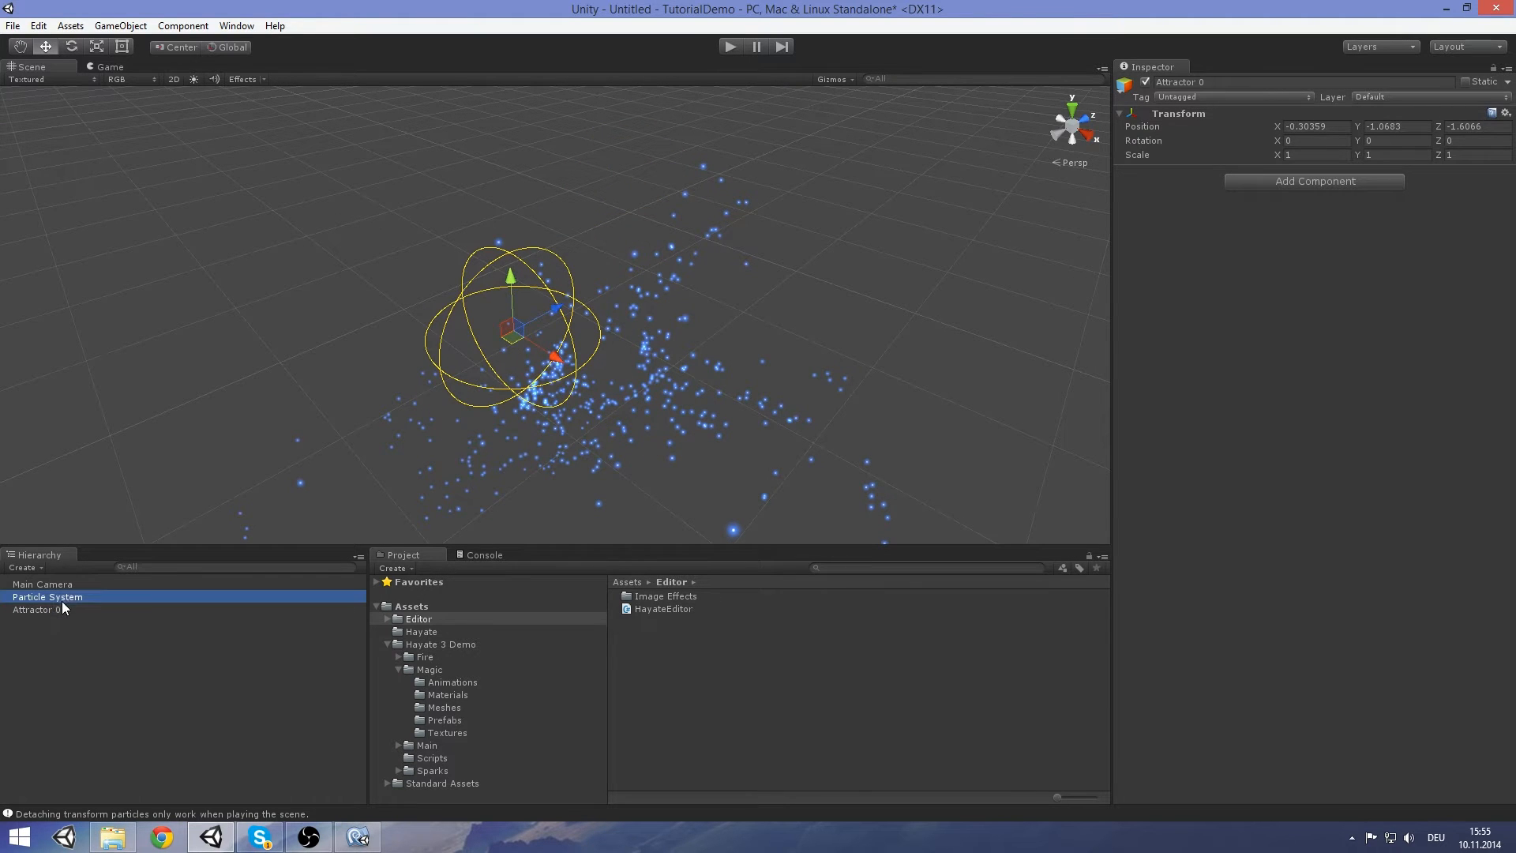
scroll(1277, 534, "down", 10)
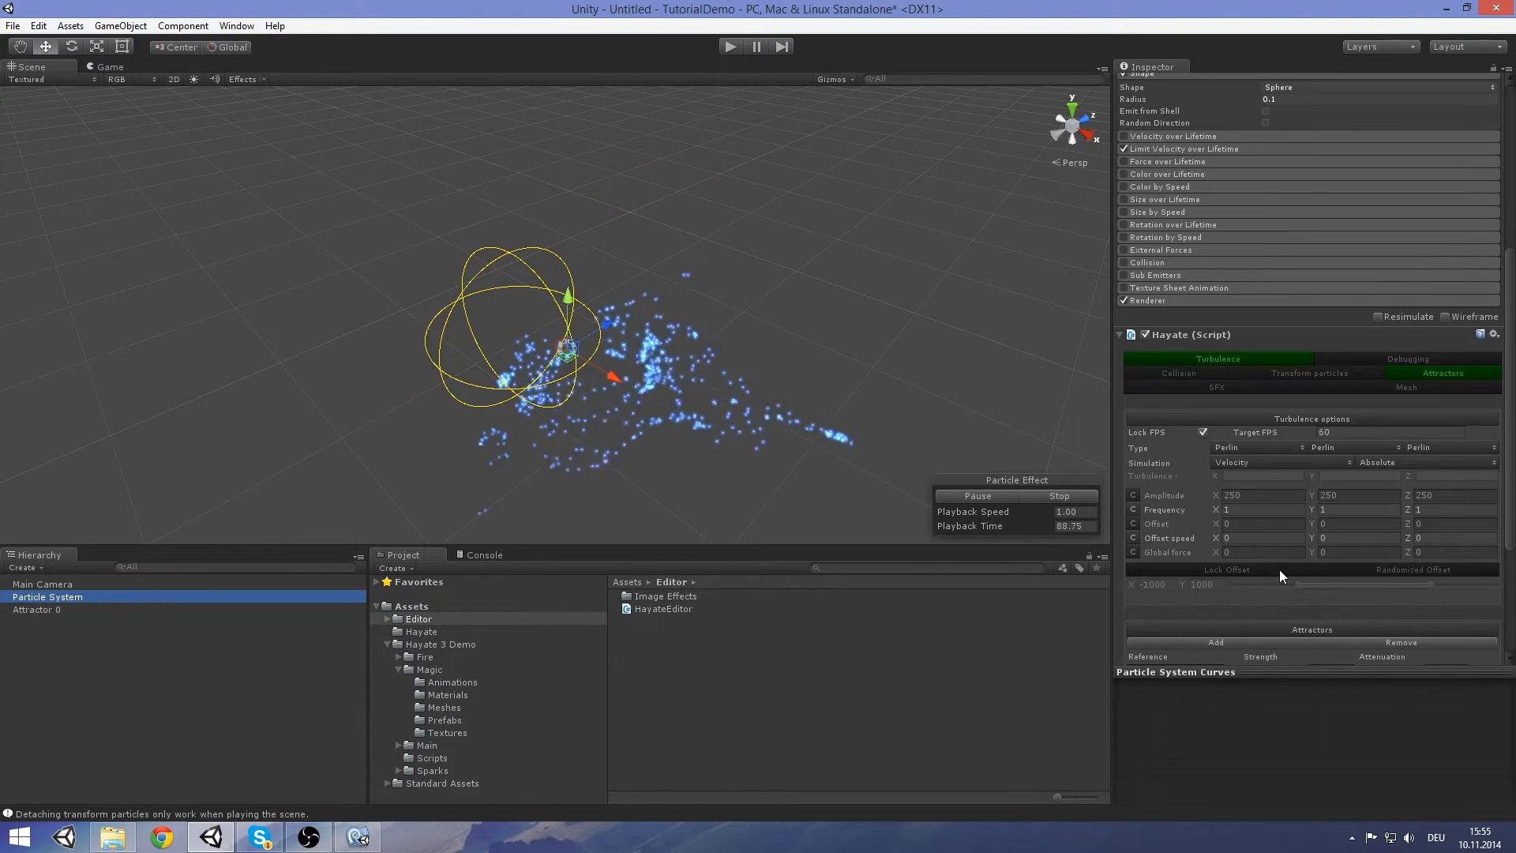
scroll(1295, 573, "down", 6)
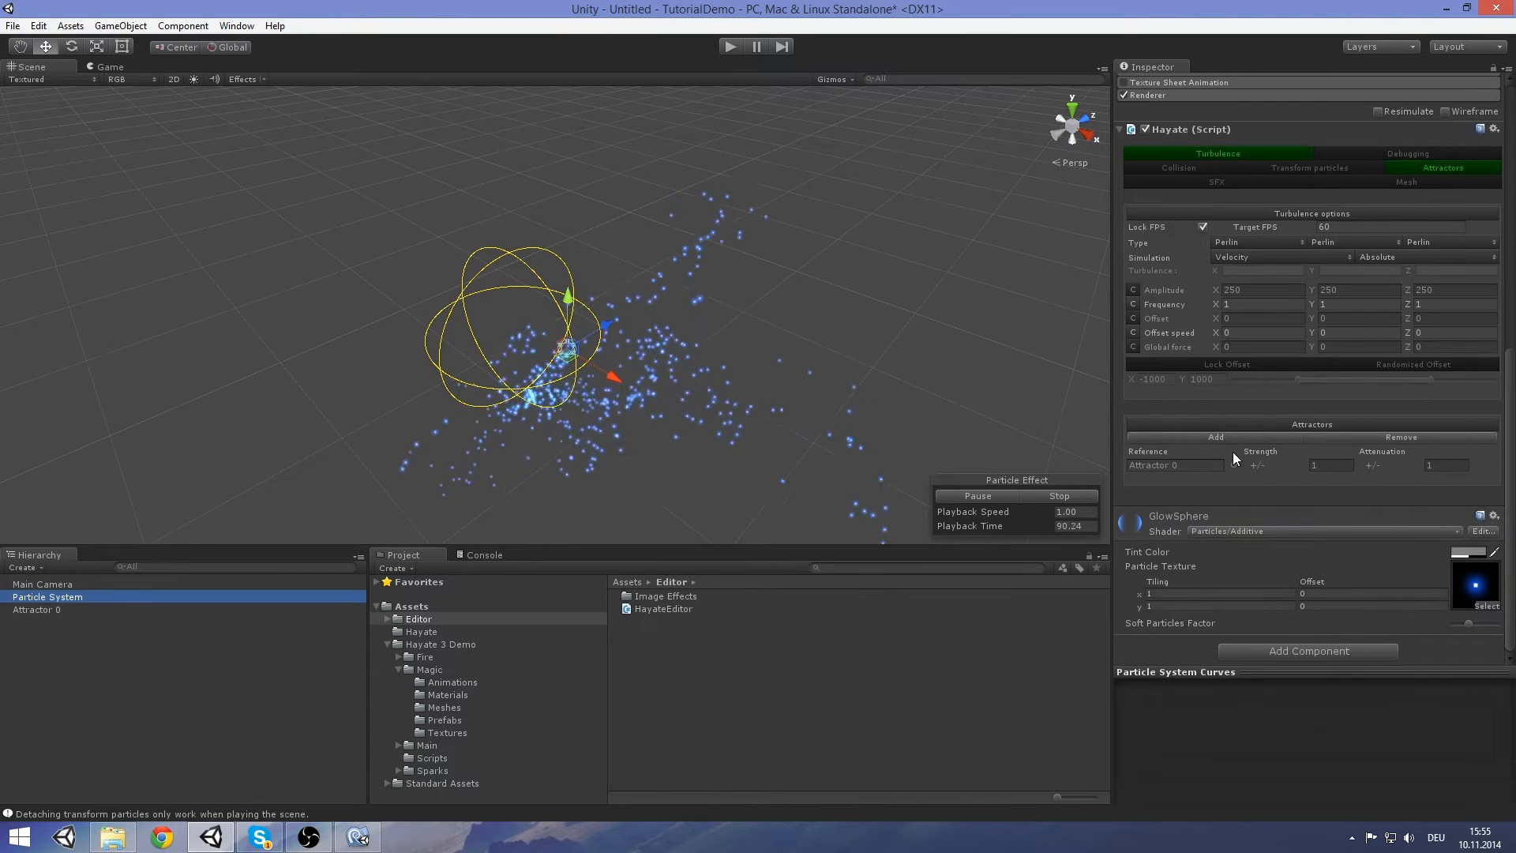
left_click(1322, 466)
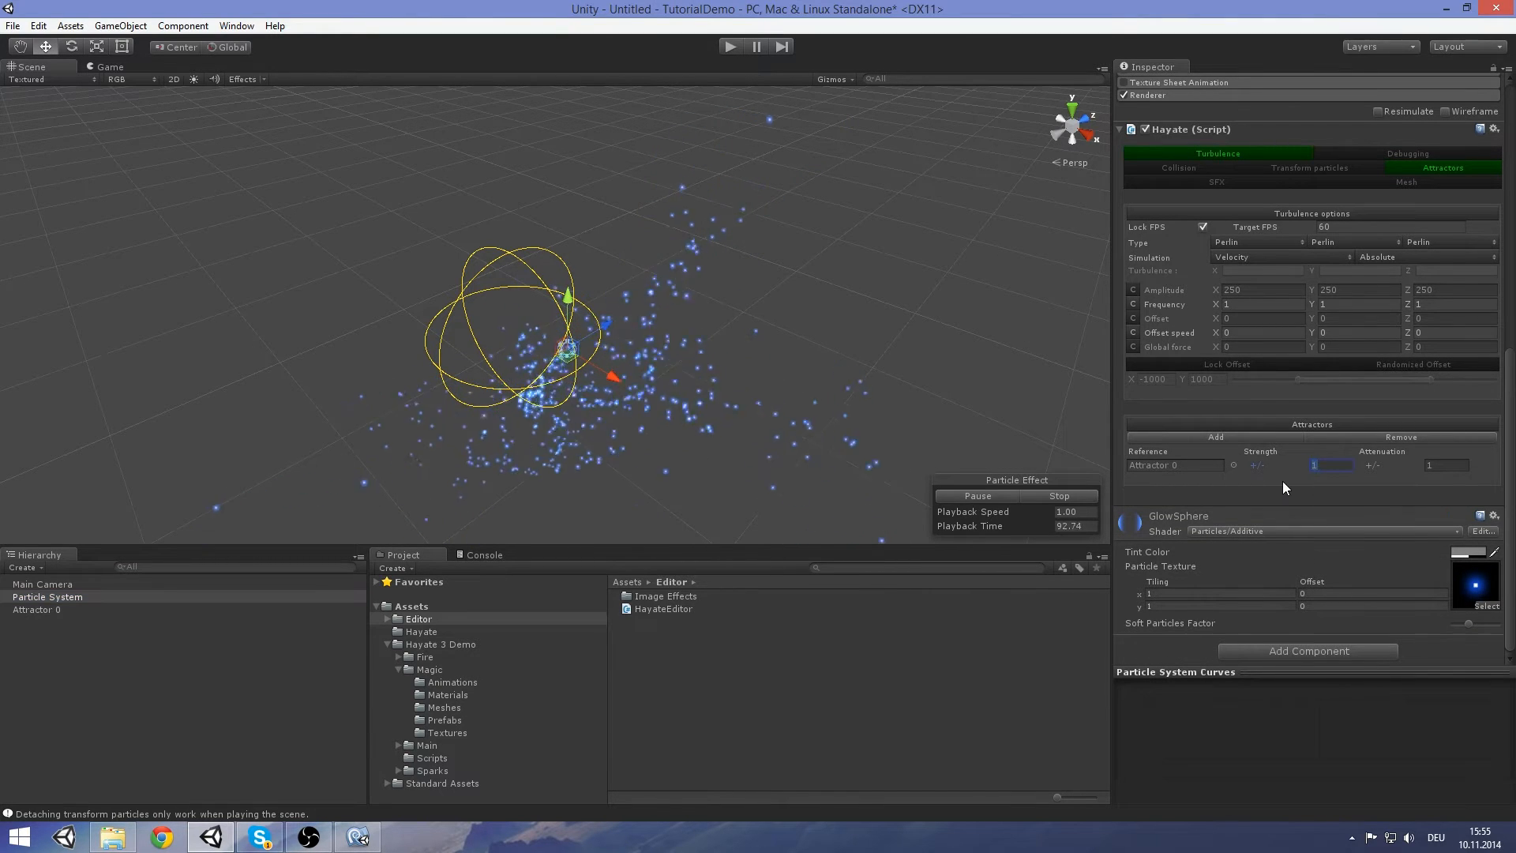
type("0")
key("Tab")
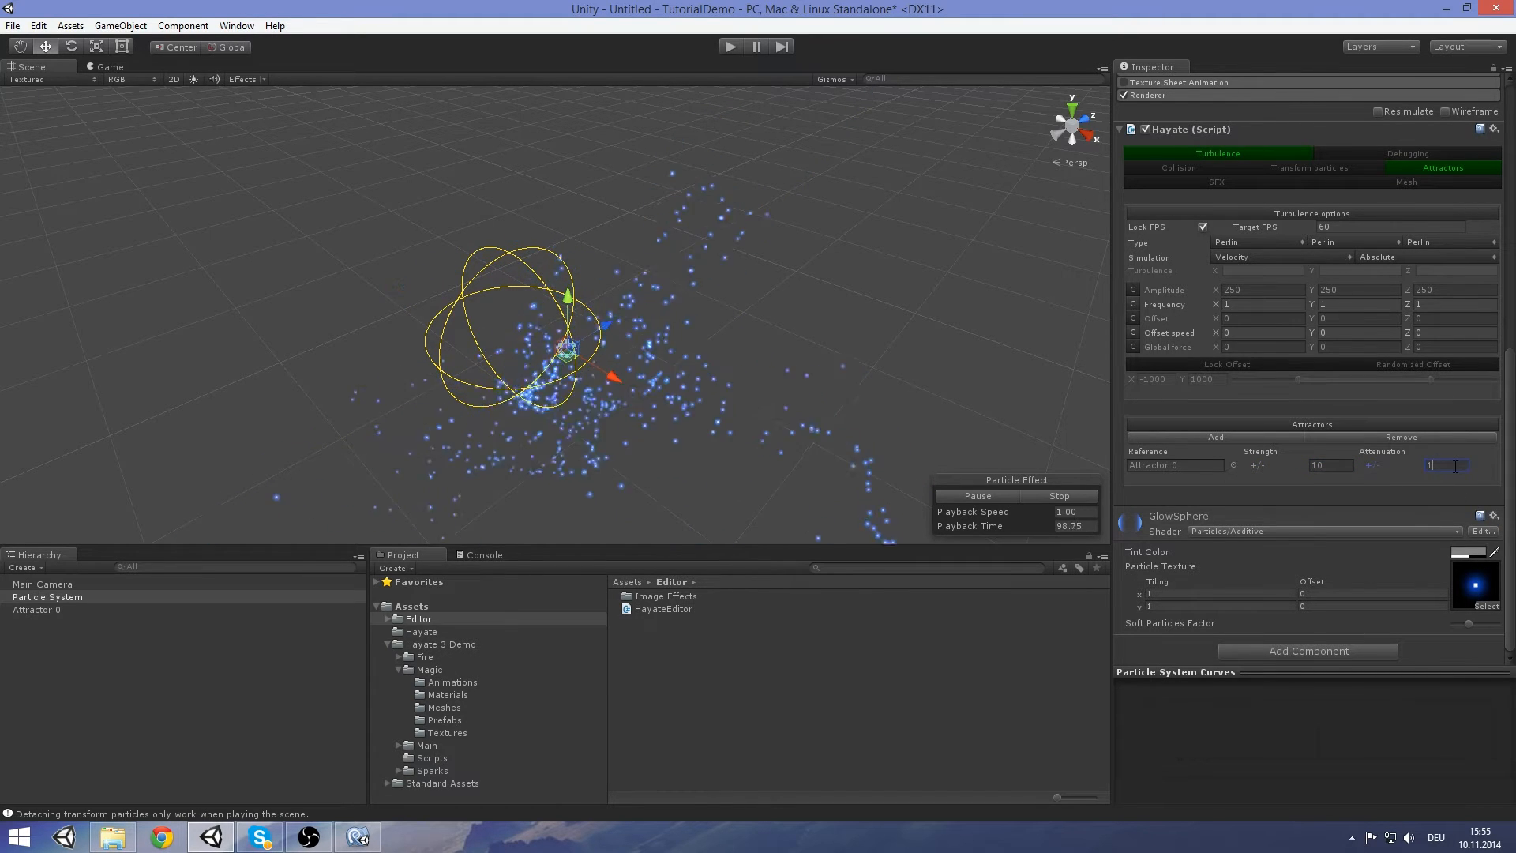
type("0")
Examine the attractor's effect on the particles and review the Particle System's Shape and velocity limit settings
middle_click_drag(786, 343, 788, 306)
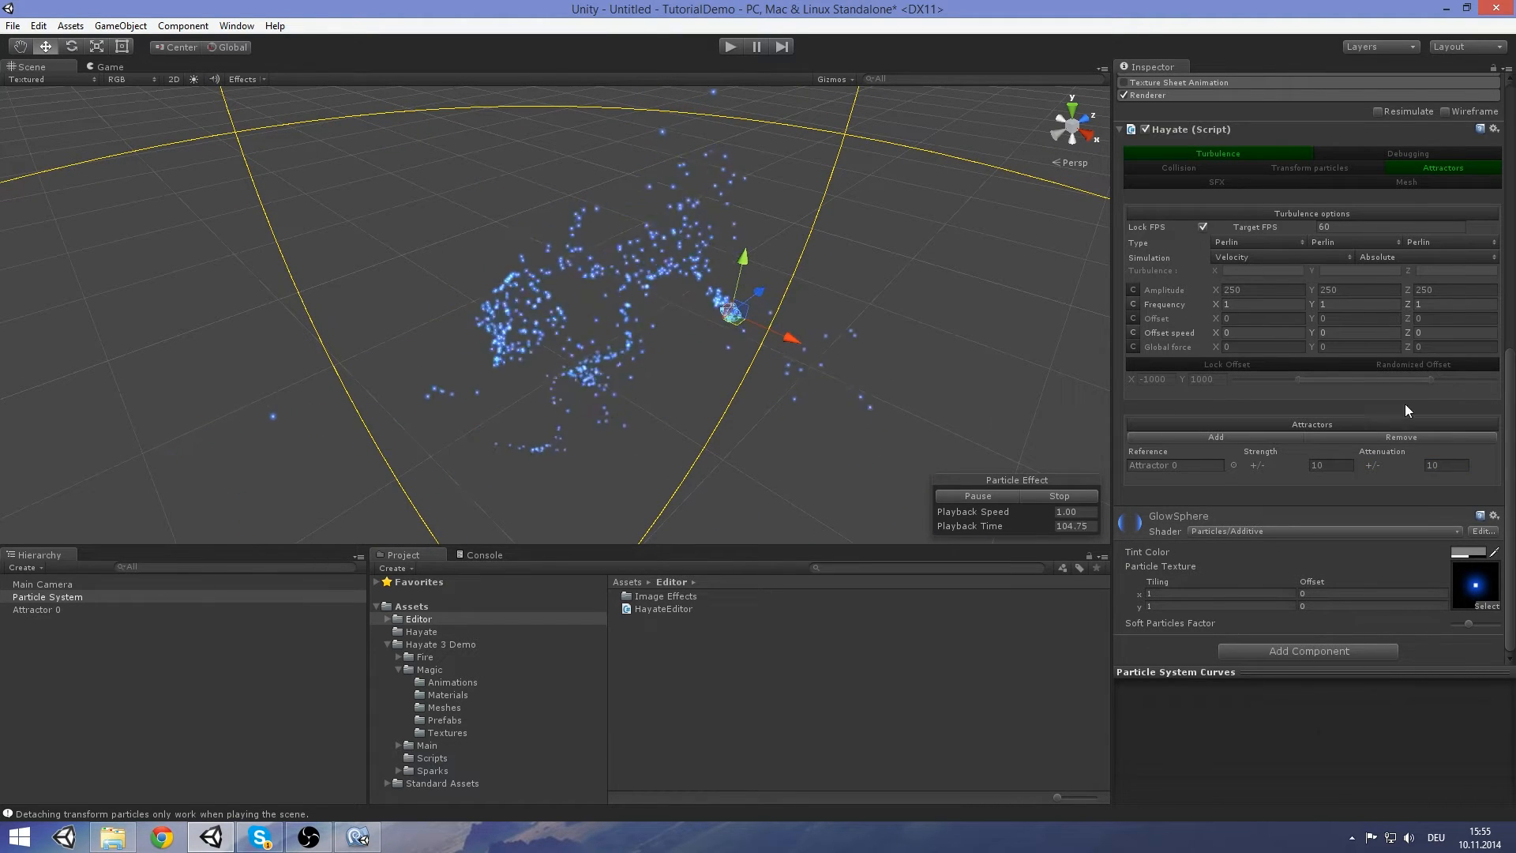
scroll(1343, 417, "up", 3)
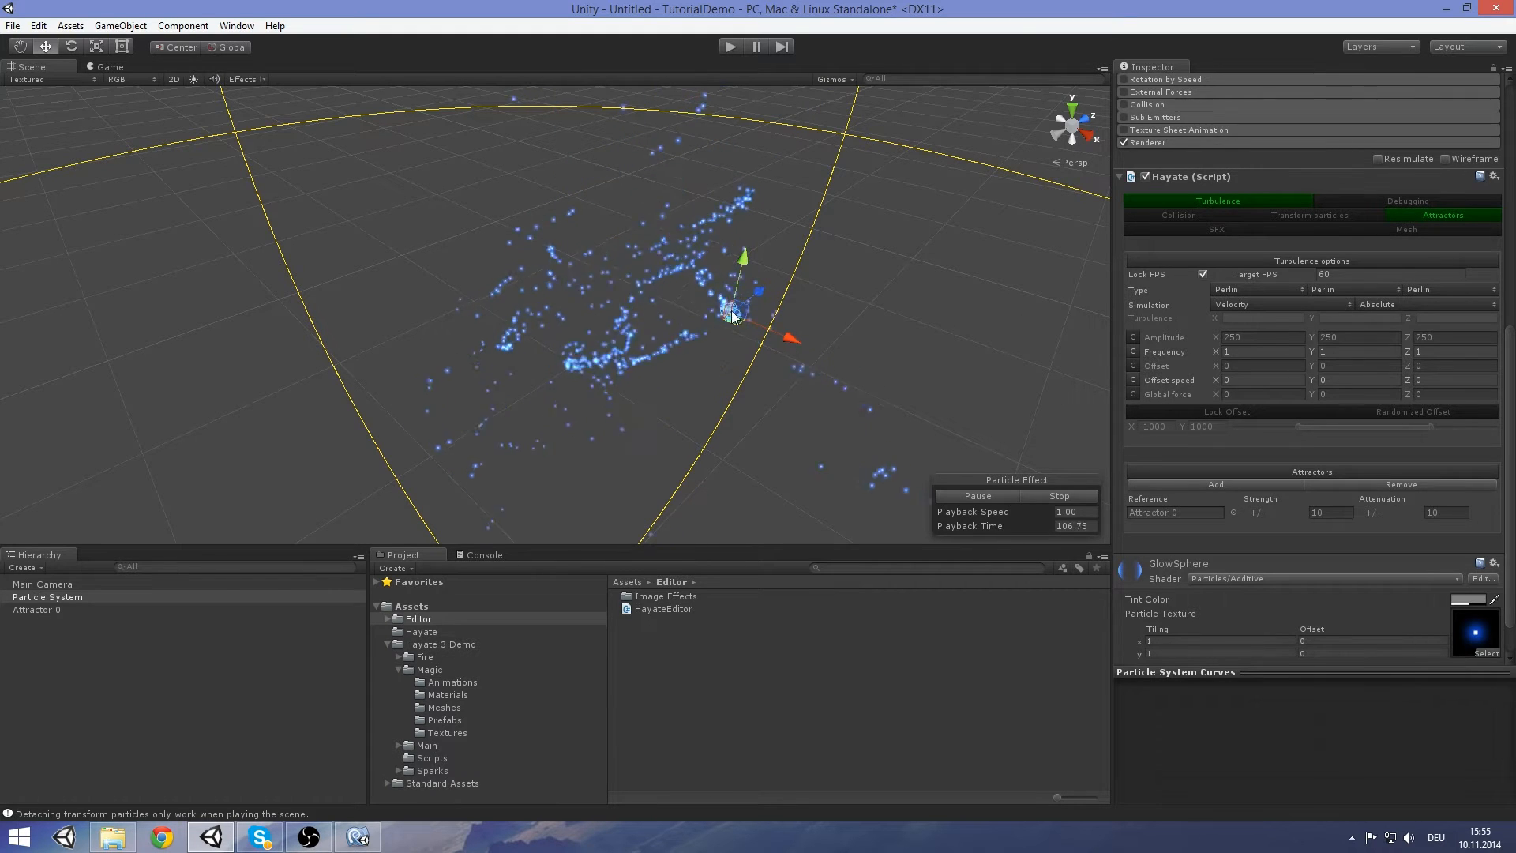
scroll(1314, 365, "up", 10)
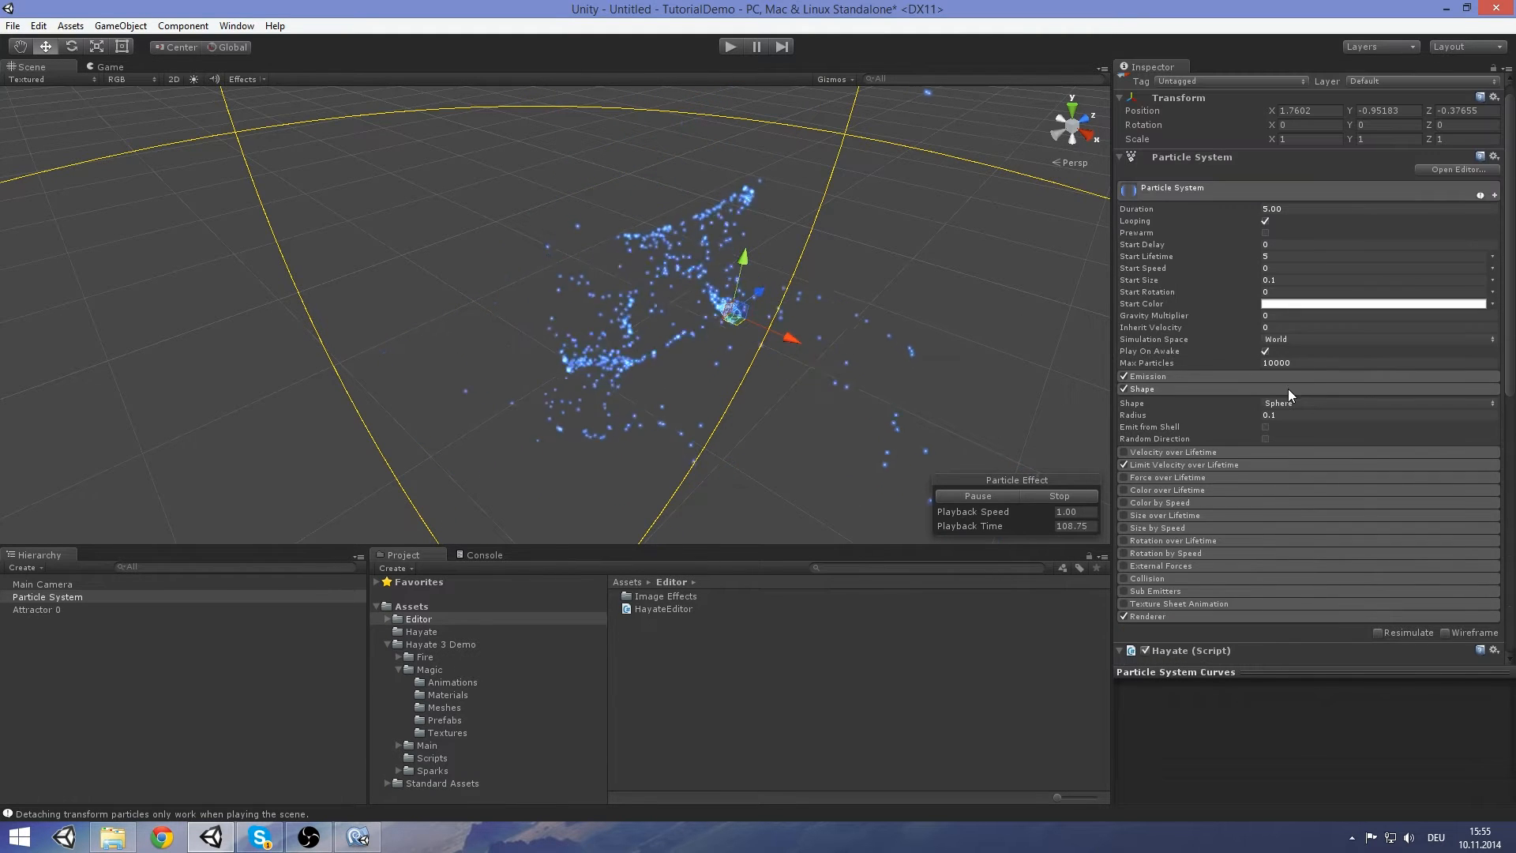
scroll(1307, 411, "down", 10)
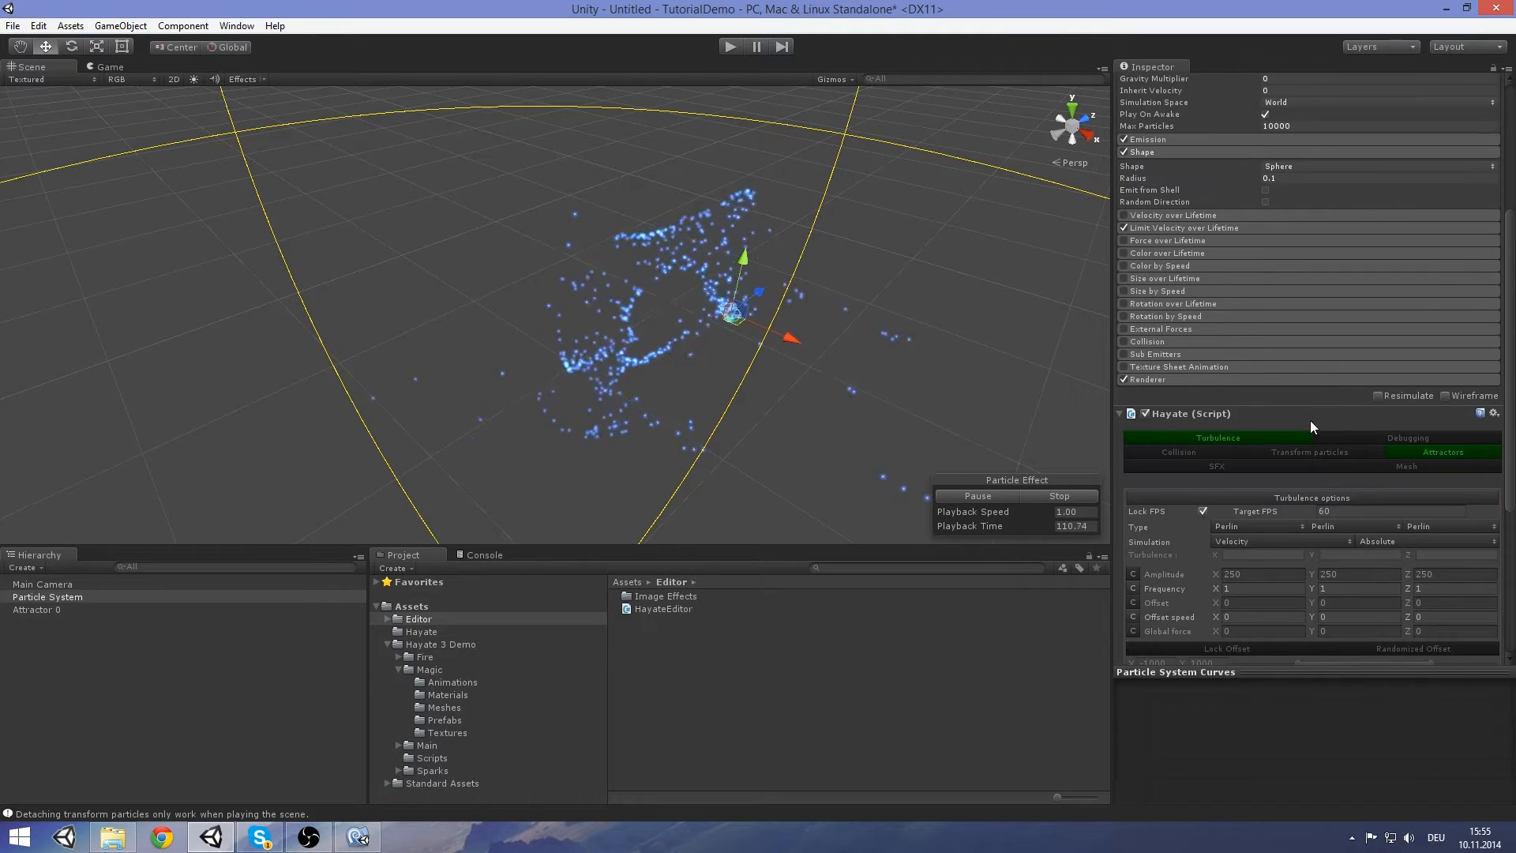
scroll(1311, 424, "up", 3)
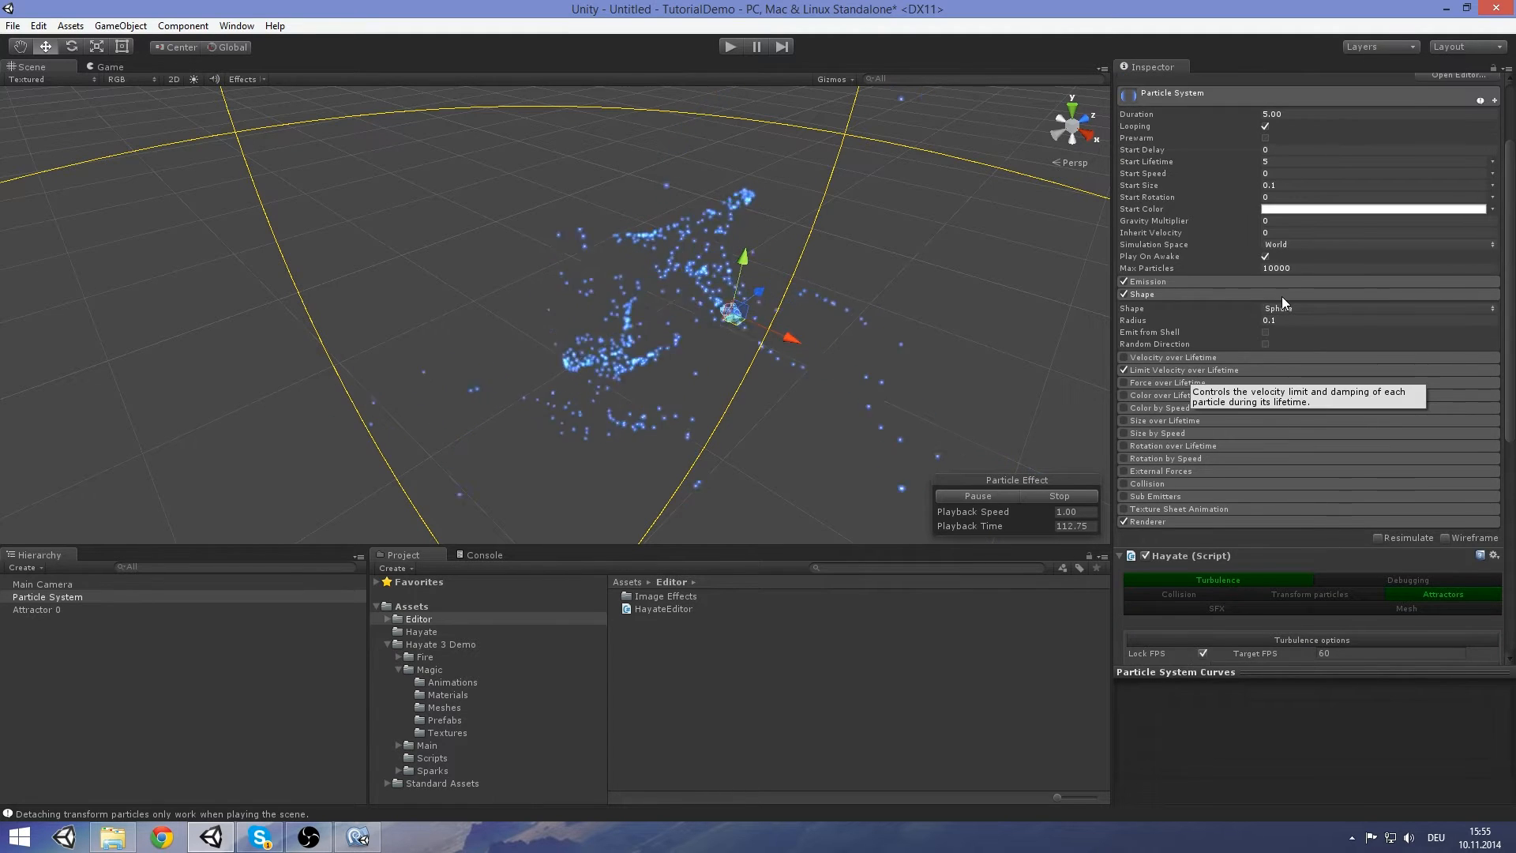
middle_click_drag(796, 345, 791, 389)
Change the Hayate turbulence simulation mode from Absolute to Relative
scroll(798, 363, "down", 3)
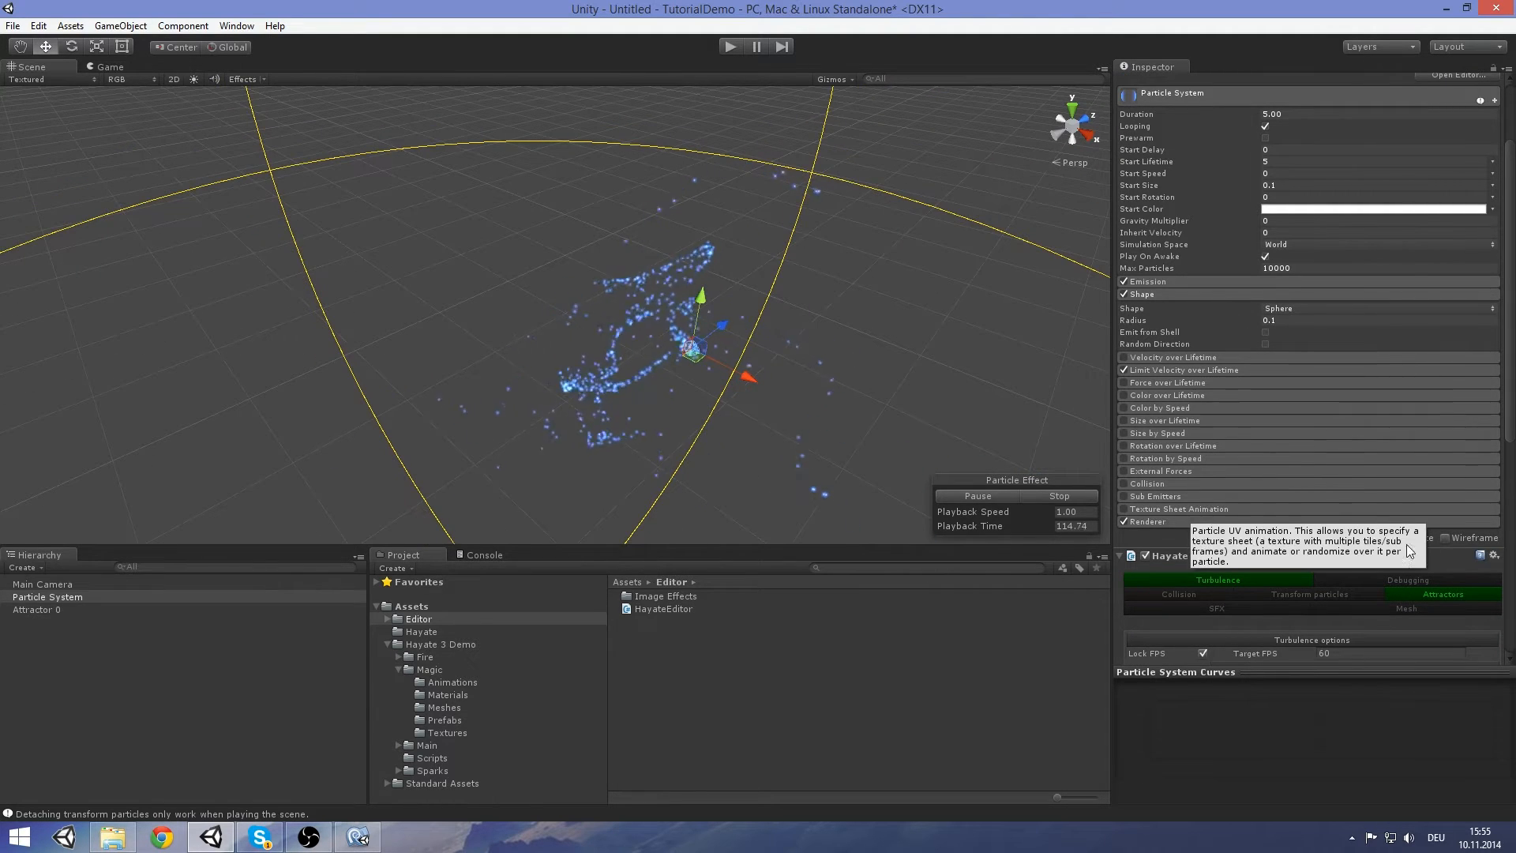
scroll(1504, 403, "down", 9)
left_click(1382, 468)
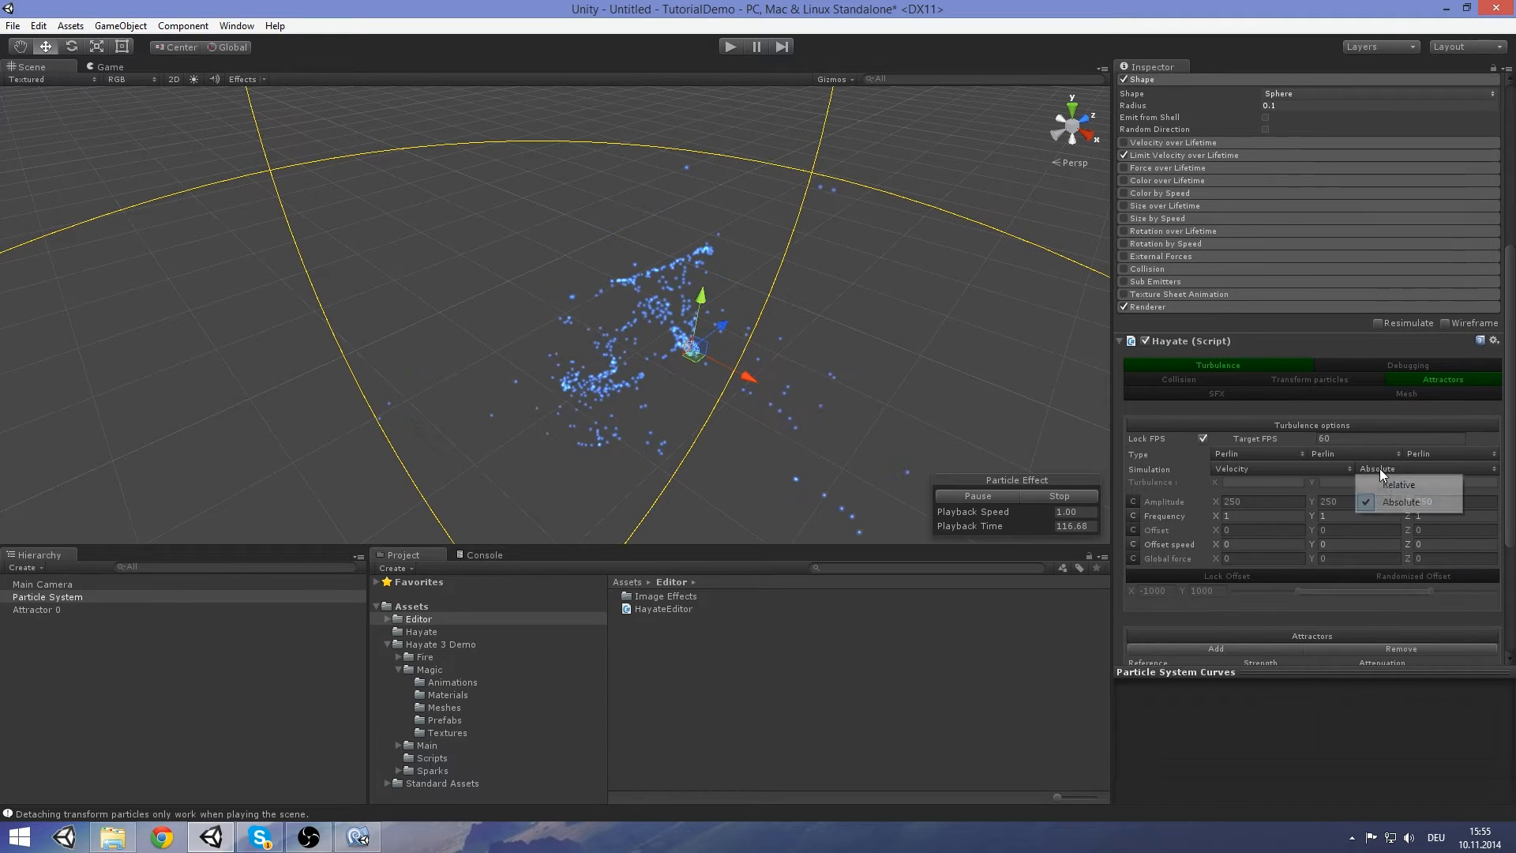
left_click(1387, 486)
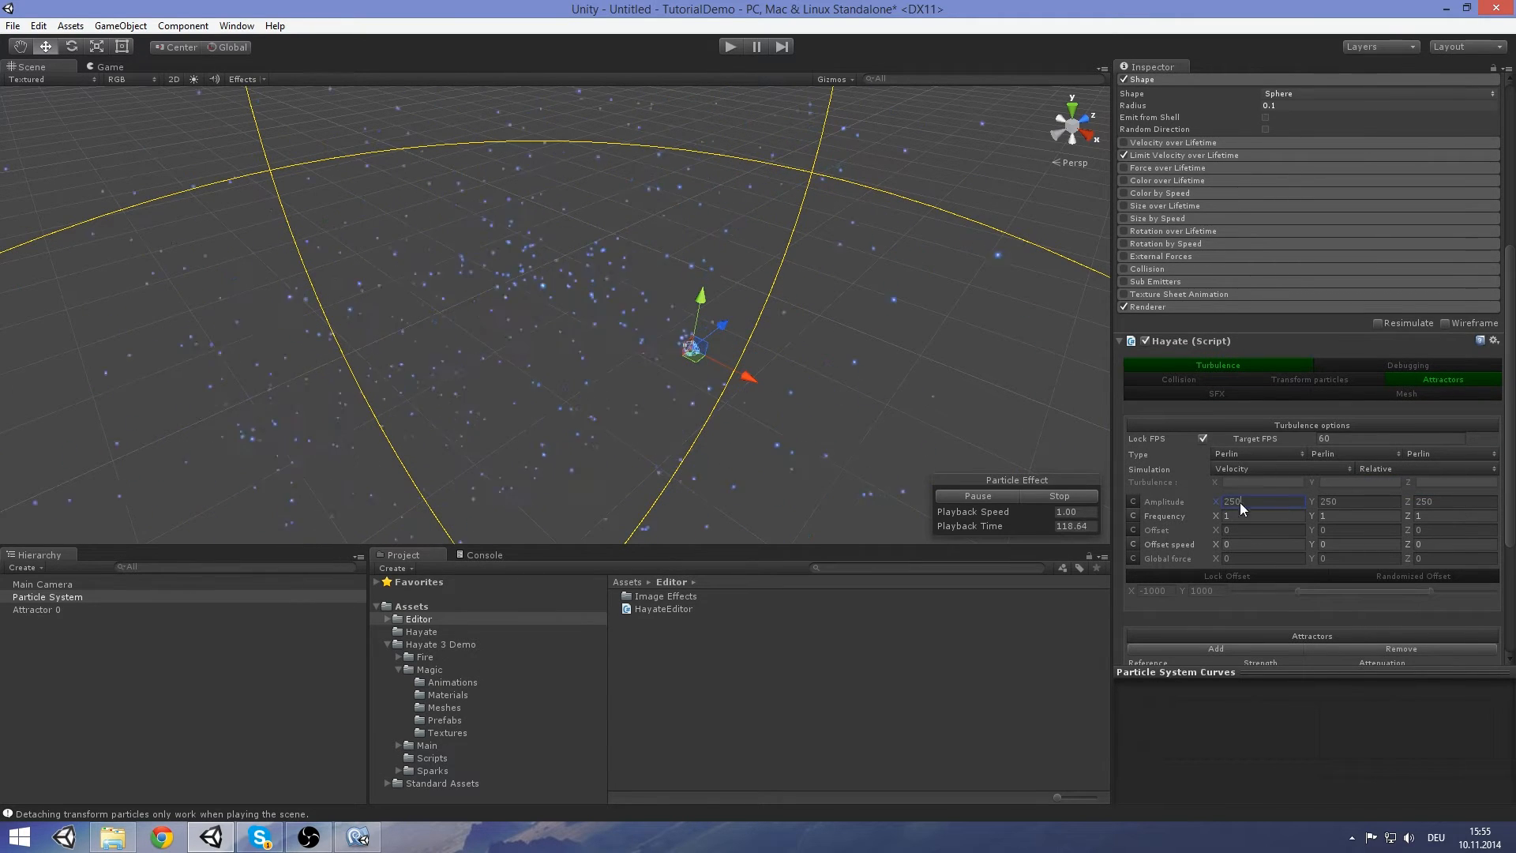
Set the turbulence amplitude to 1 on the X, Y and Z axes
left_click_drag(1239, 503, 1178, 490)
type("1")
key("Tab")
type("1")
key("Tab")
type("1")
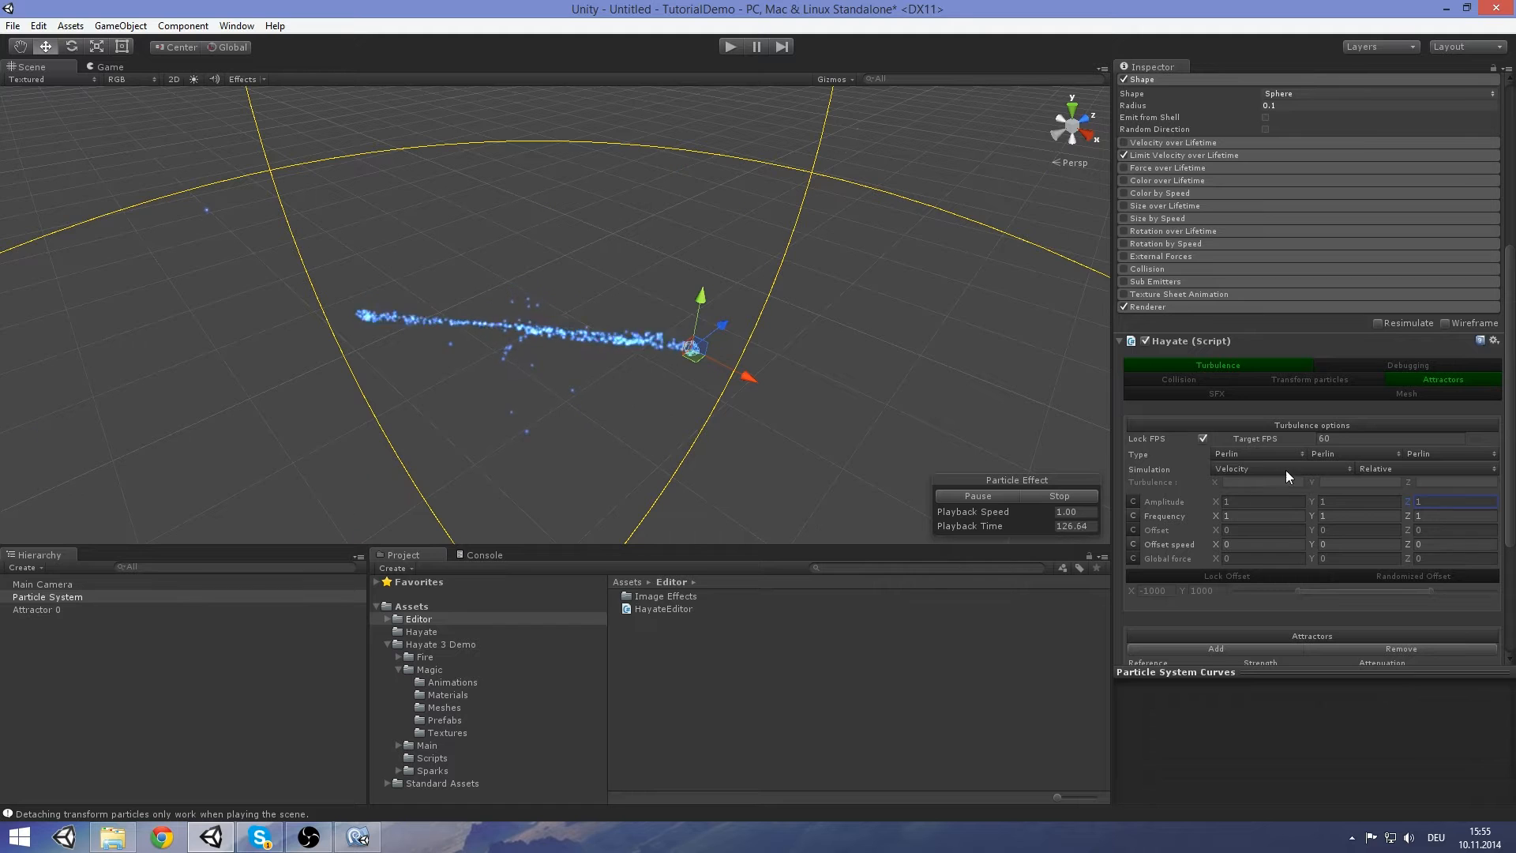
Move the Particle System to several spots around the attractor to test how its particles are pulled in
scroll(1296, 449, "up", 5)
scroll(1296, 449, "down", 3)
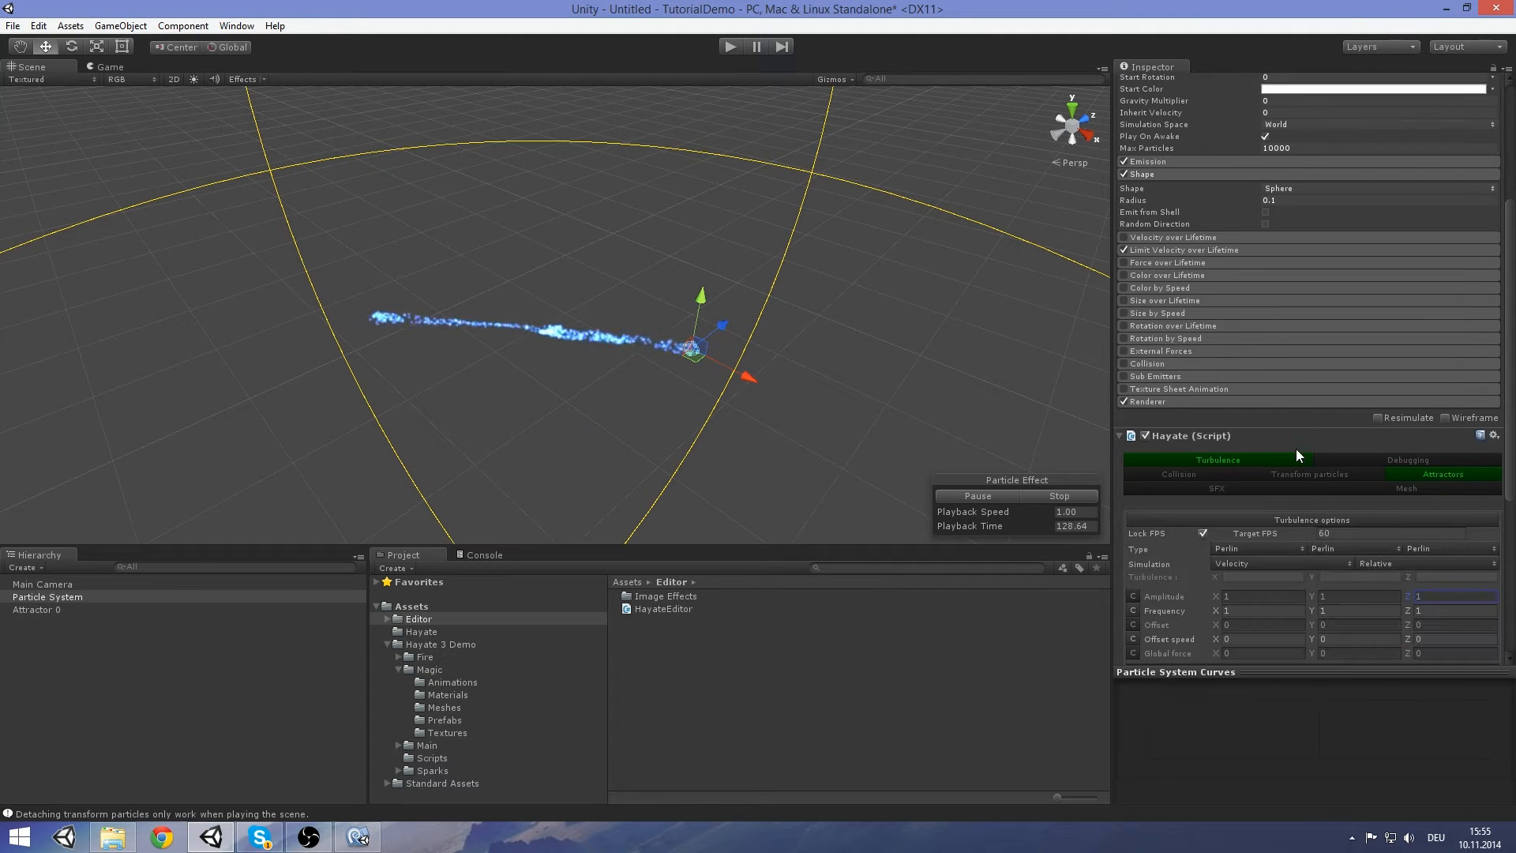
scroll(1264, 433, "down", 4)
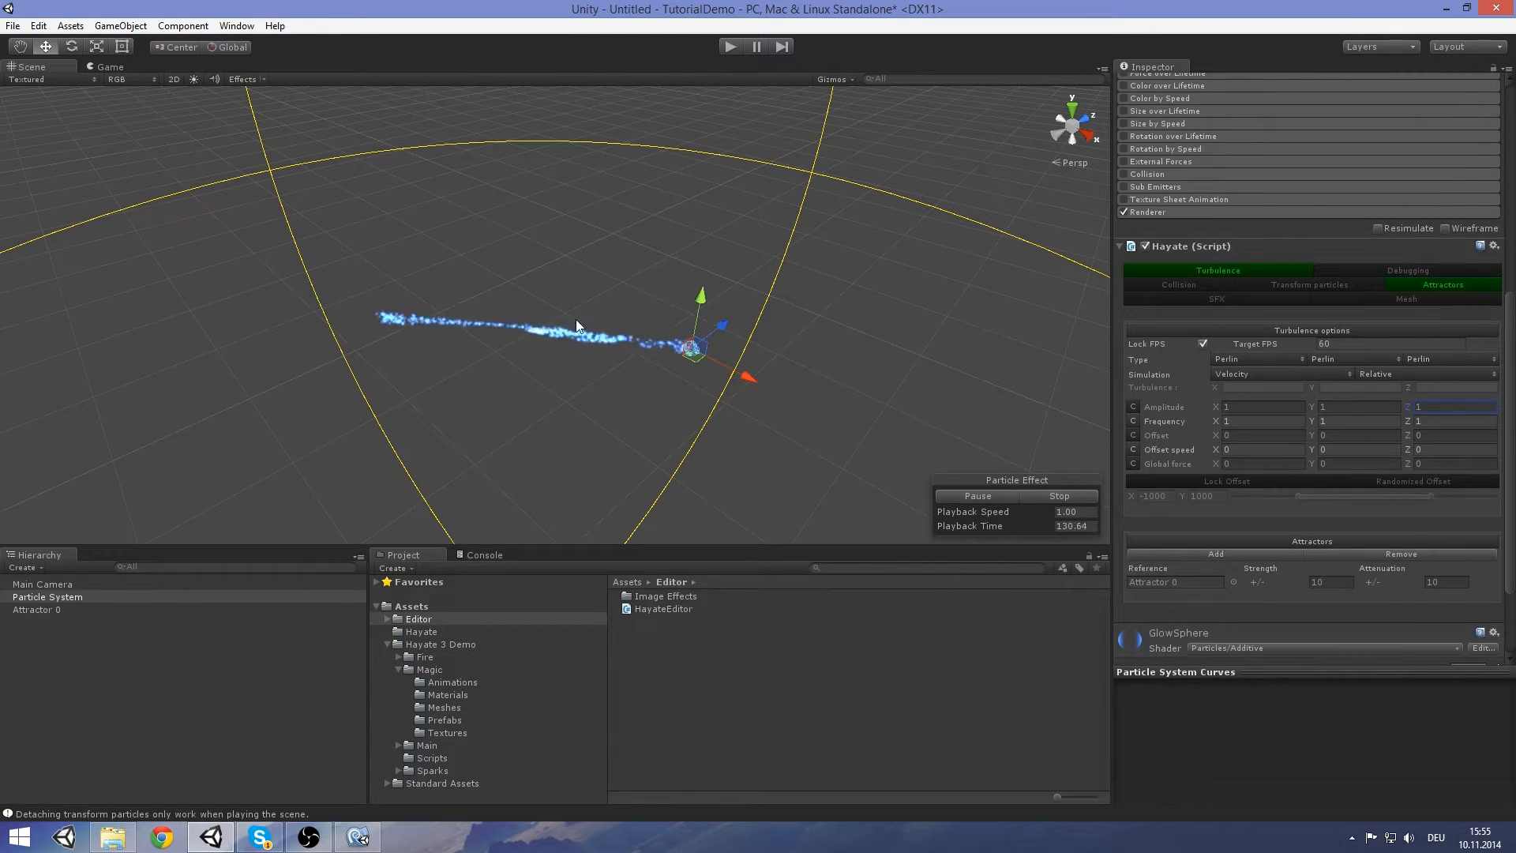
left_click_drag(703, 363, 594, 244)
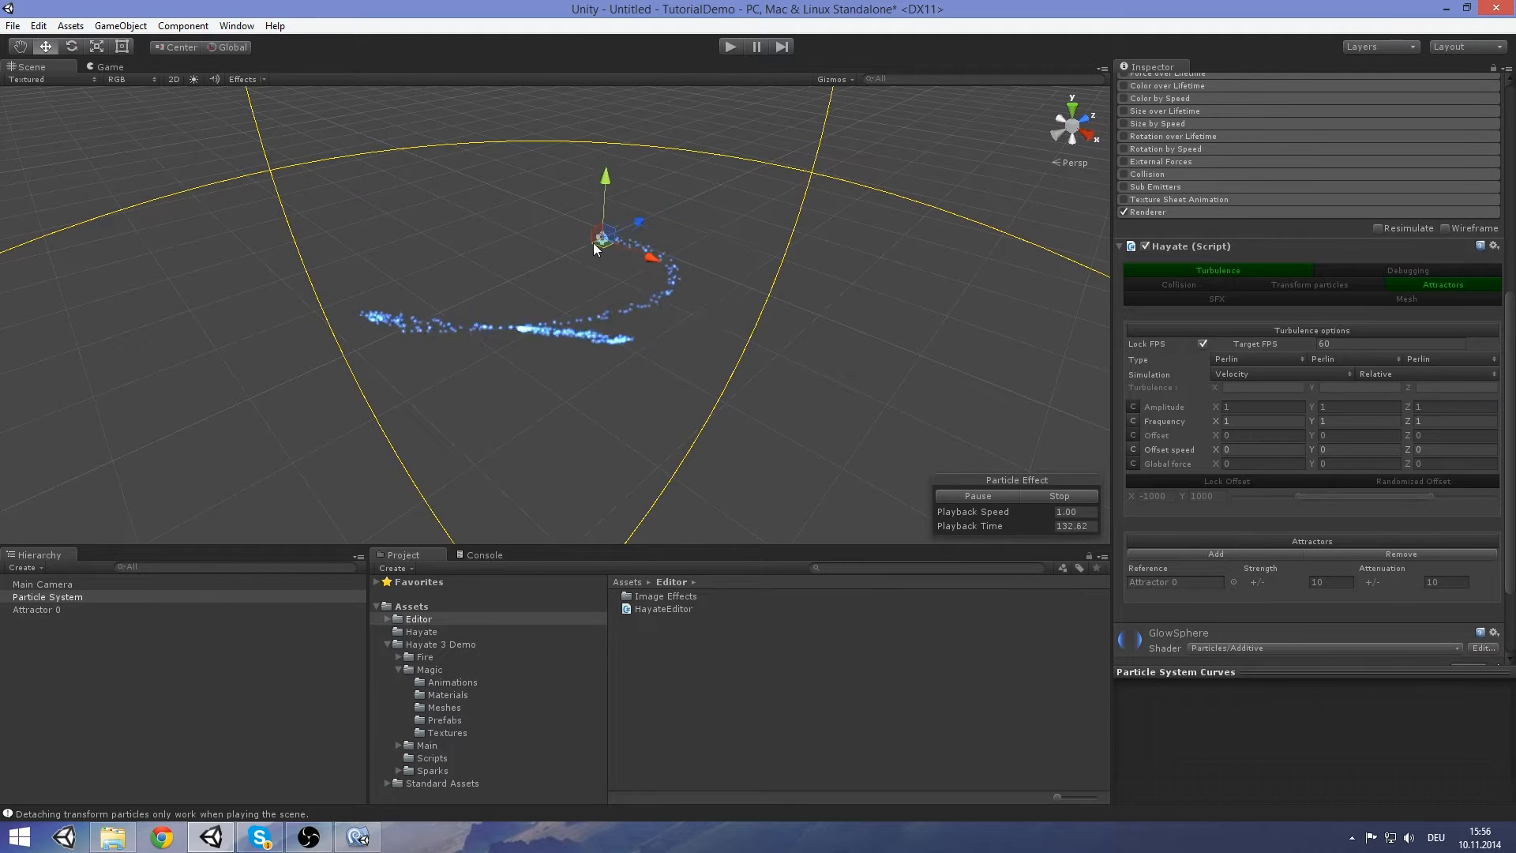
left_click_drag(440, 303, 532, 495)
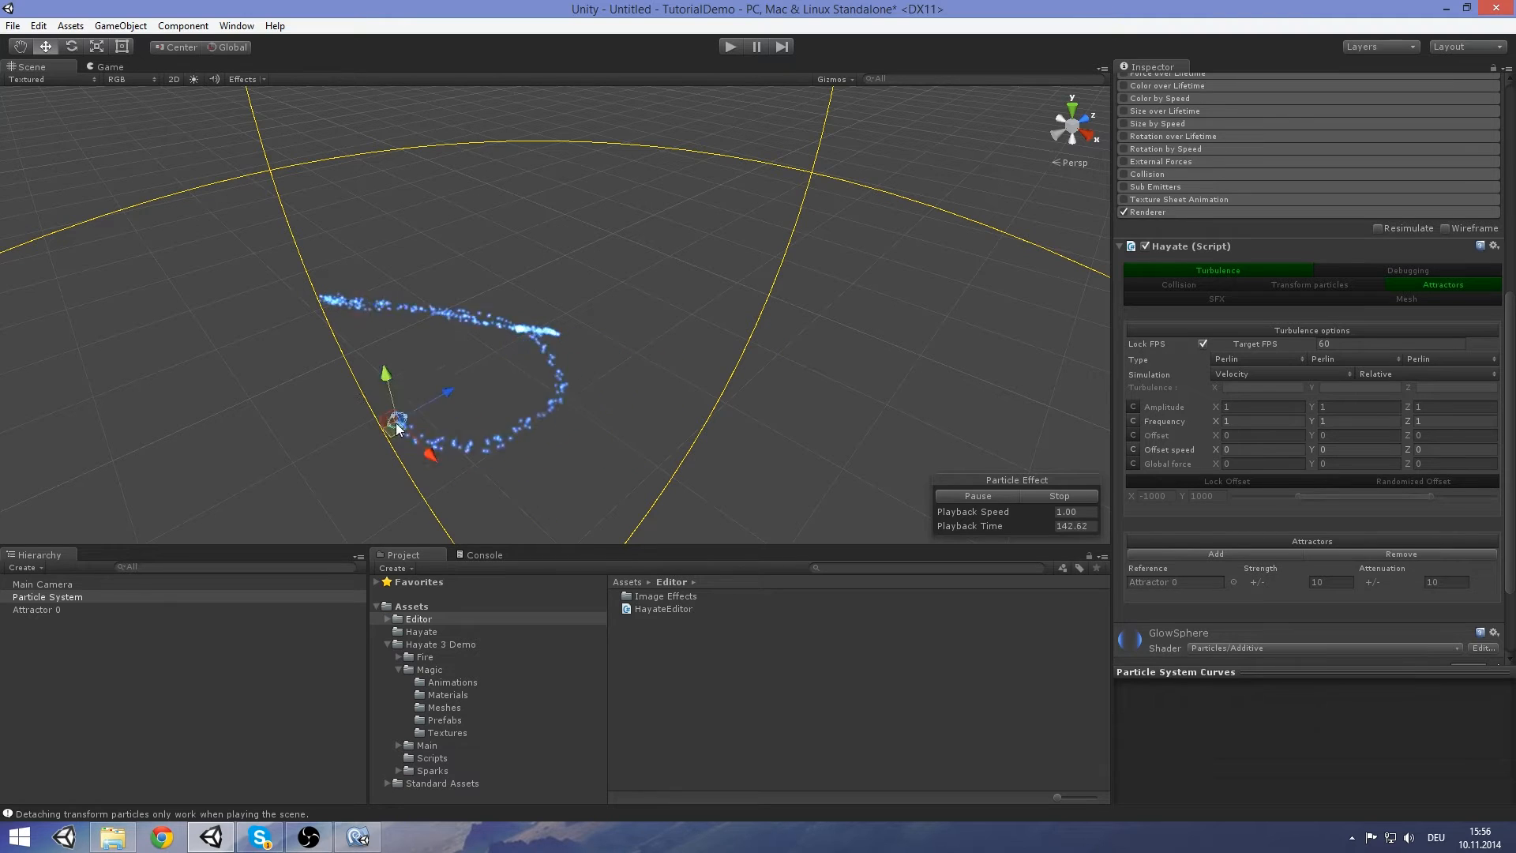
left_click_drag(396, 423, 526, 261)
left_click_drag(680, 305, 752, 403)
Turn off the Limit Velocity over Lifetime module and move the Particle System farther away from the attractor
scroll(1215, 360, "up", 5)
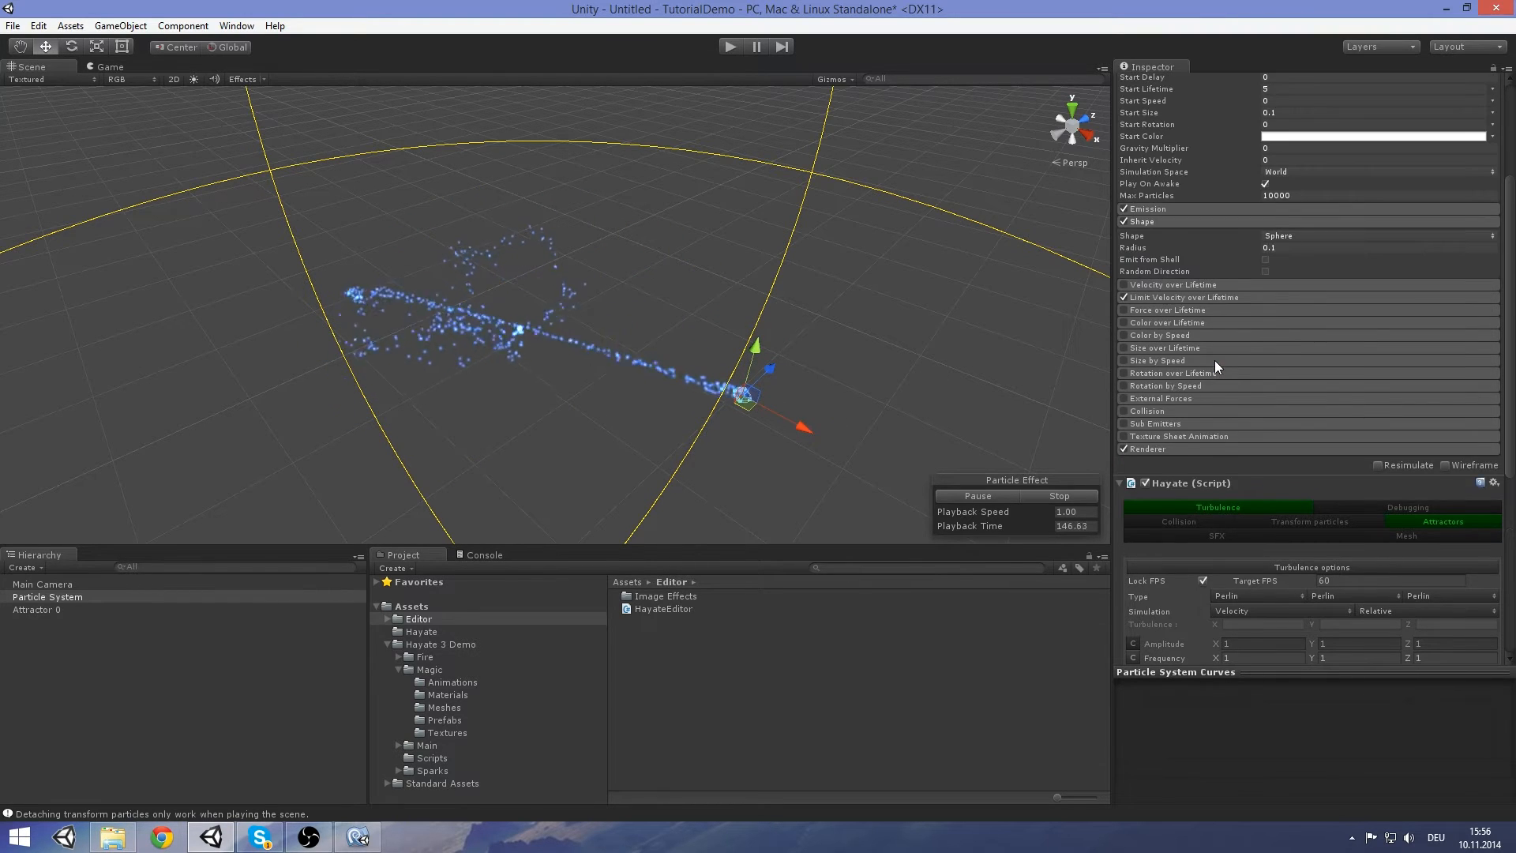
left_click(1248, 297)
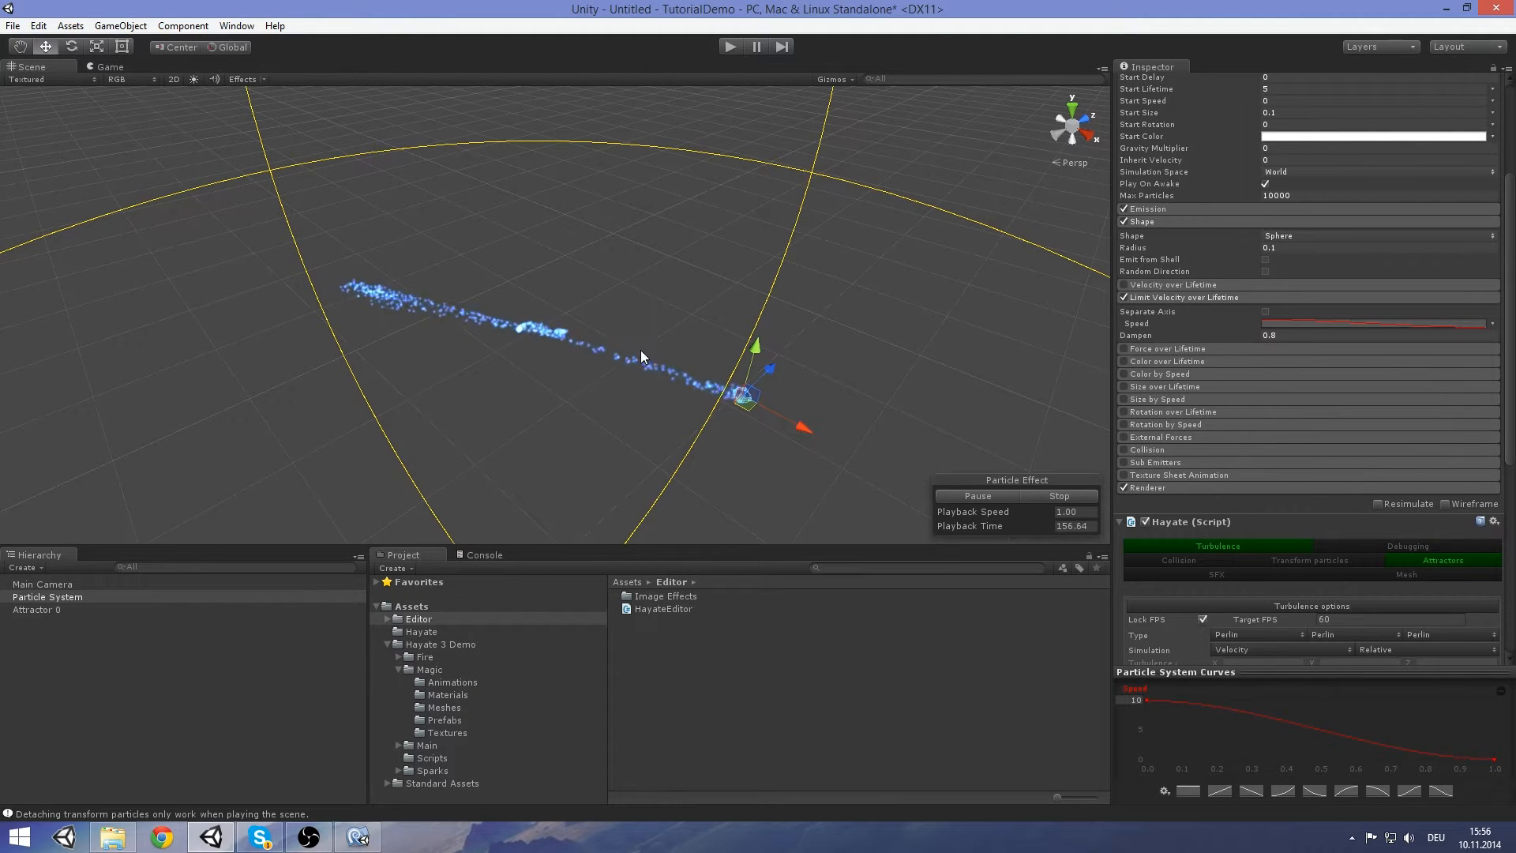
middle_click_drag(642, 350, 631, 318)
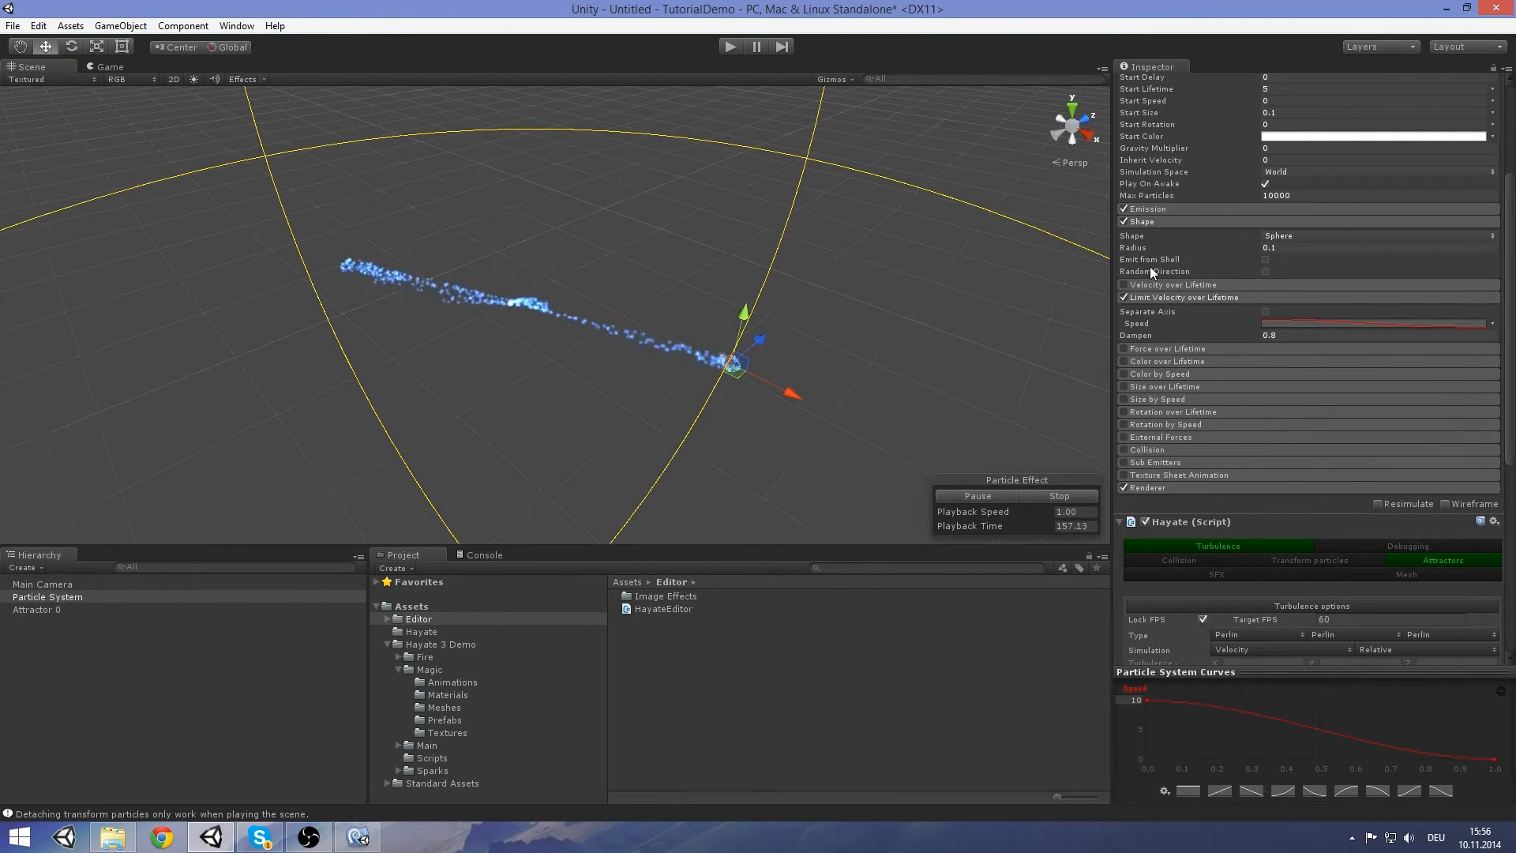
left_click(1124, 297)
left_click_drag(703, 365, 835, 385)
Set the attractor's attenuation to 5 and move the Particle System outside the attractor's range sphere
scroll(1308, 443, "down", 3)
scroll(1343, 466, "down", 3)
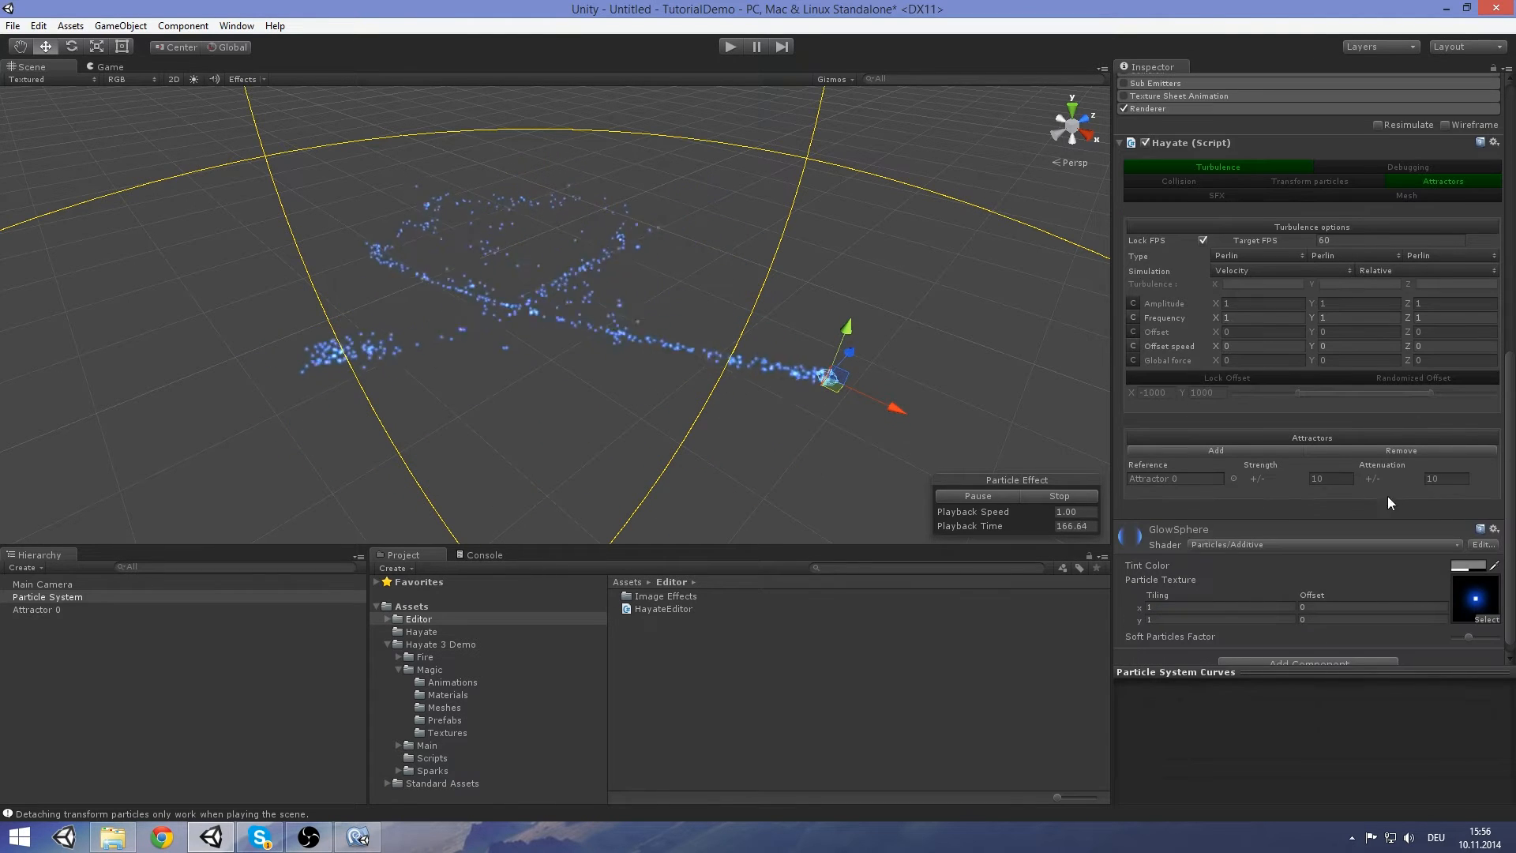
left_click(1448, 477)
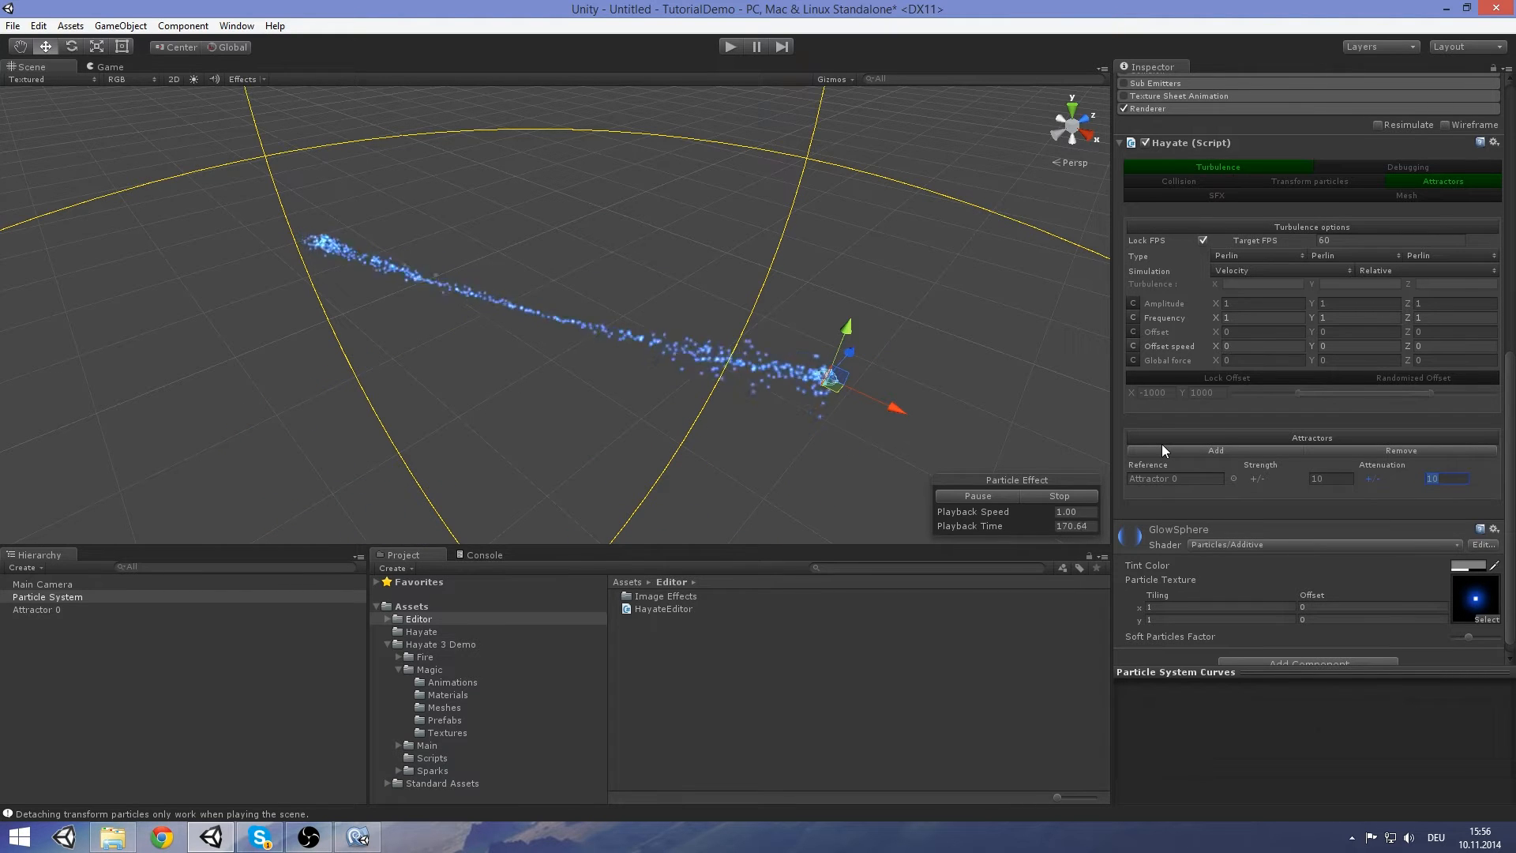
type("5")
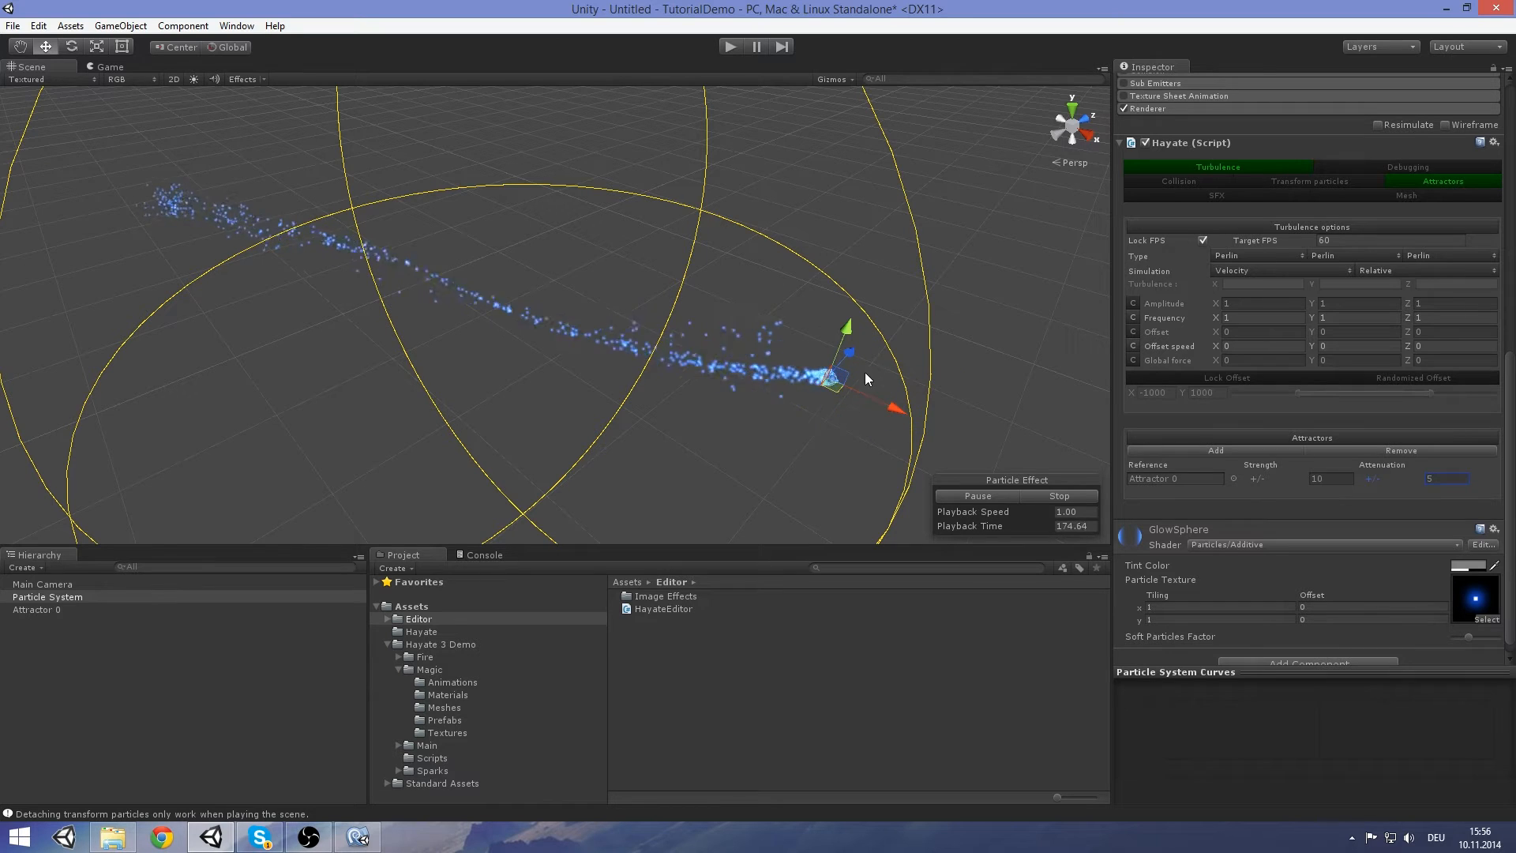
left_click_drag(836, 391, 830, 421)
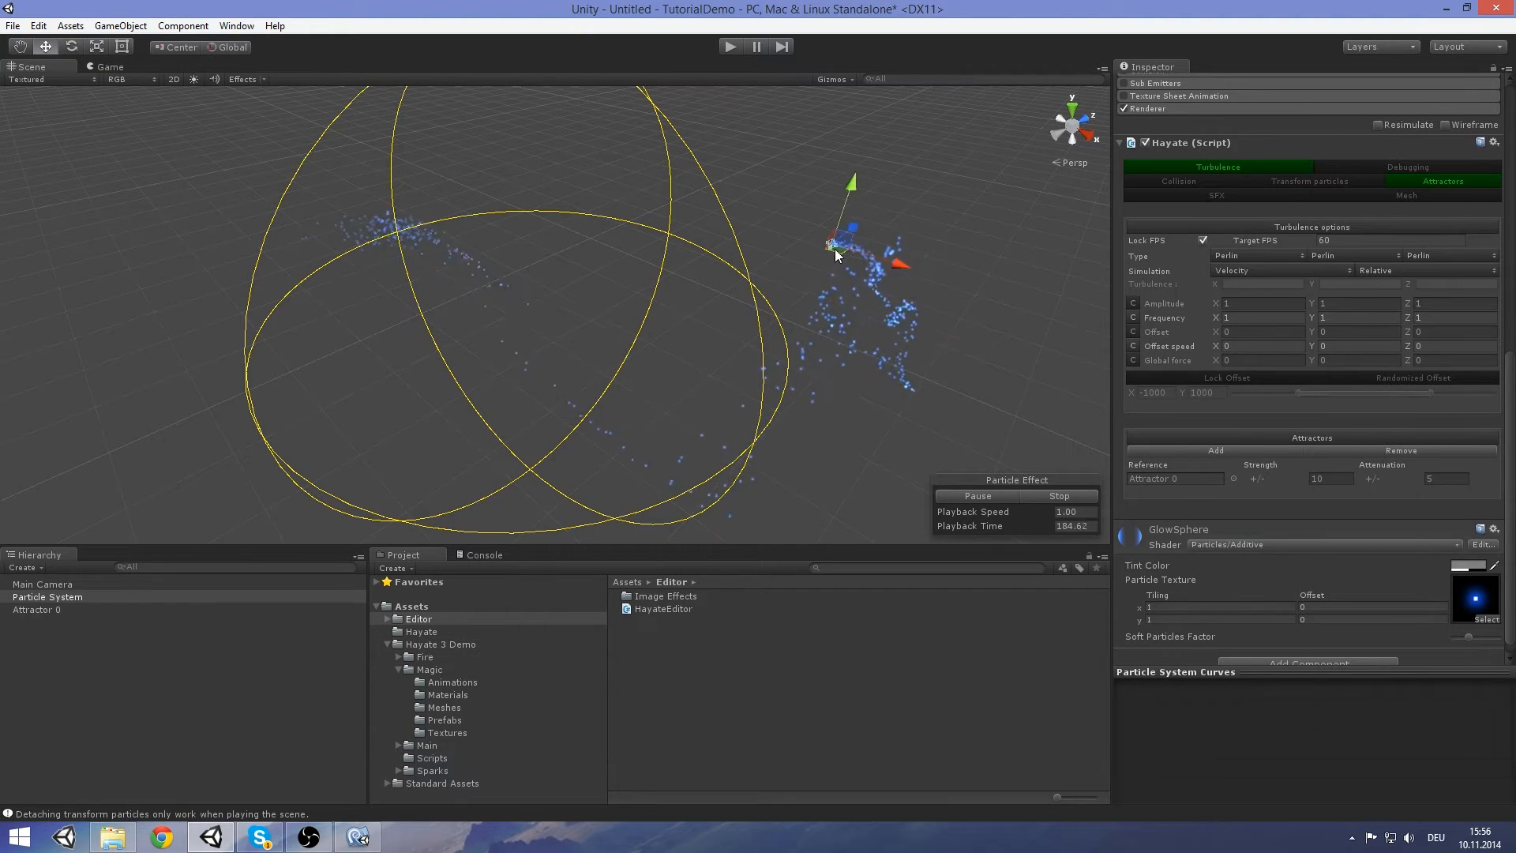
left_click_drag(849, 320, 862, 353)
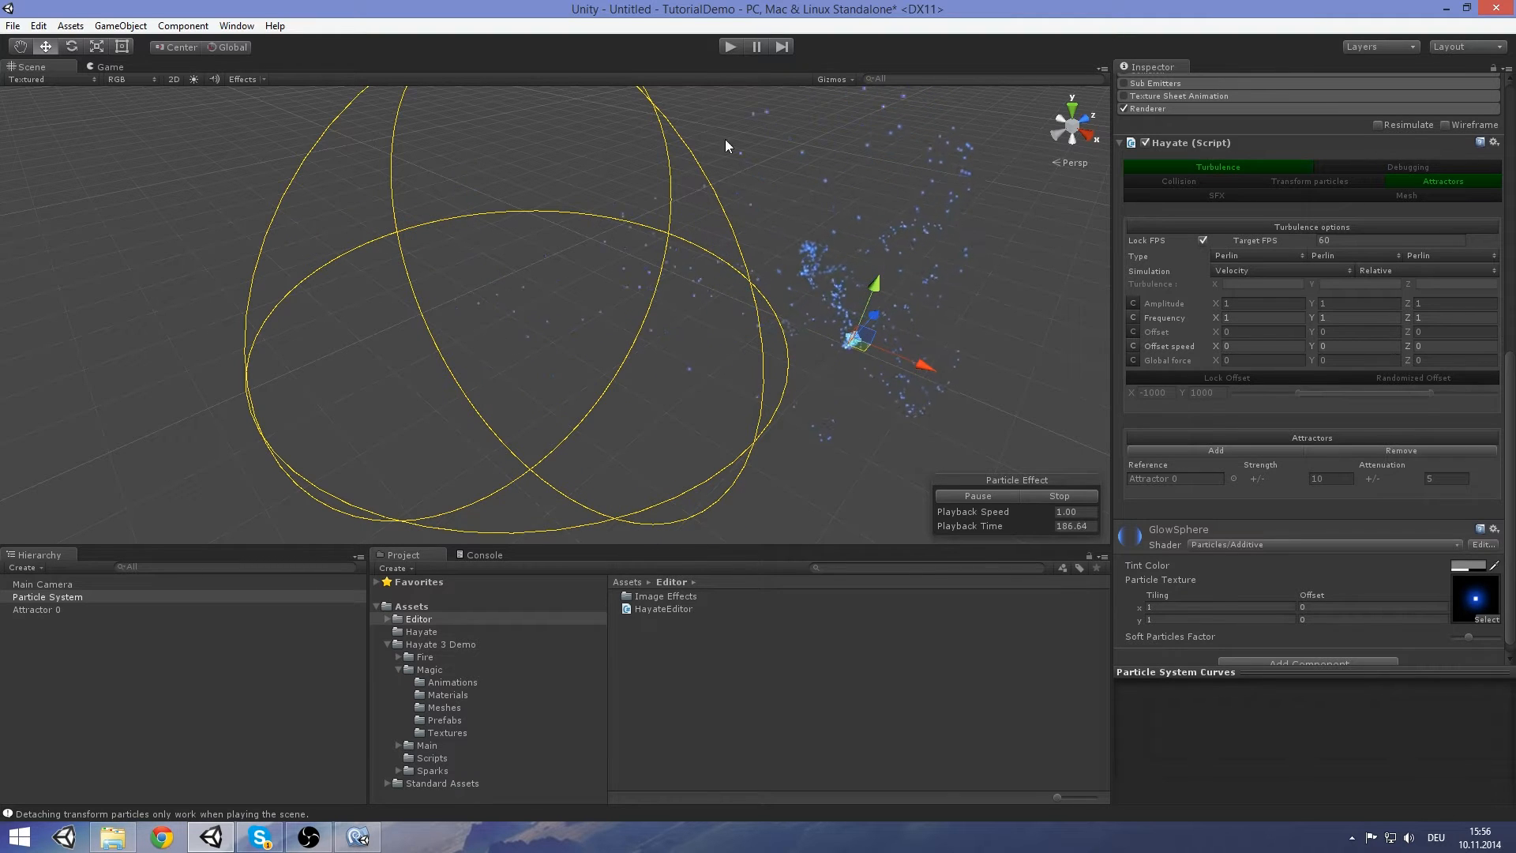
Switch the scene to the top view and move the Particle System inside the attractor's range circle, close to its centre
middle_click_drag(620, 303, 597, 368)
scroll(596, 368, "down", 5)
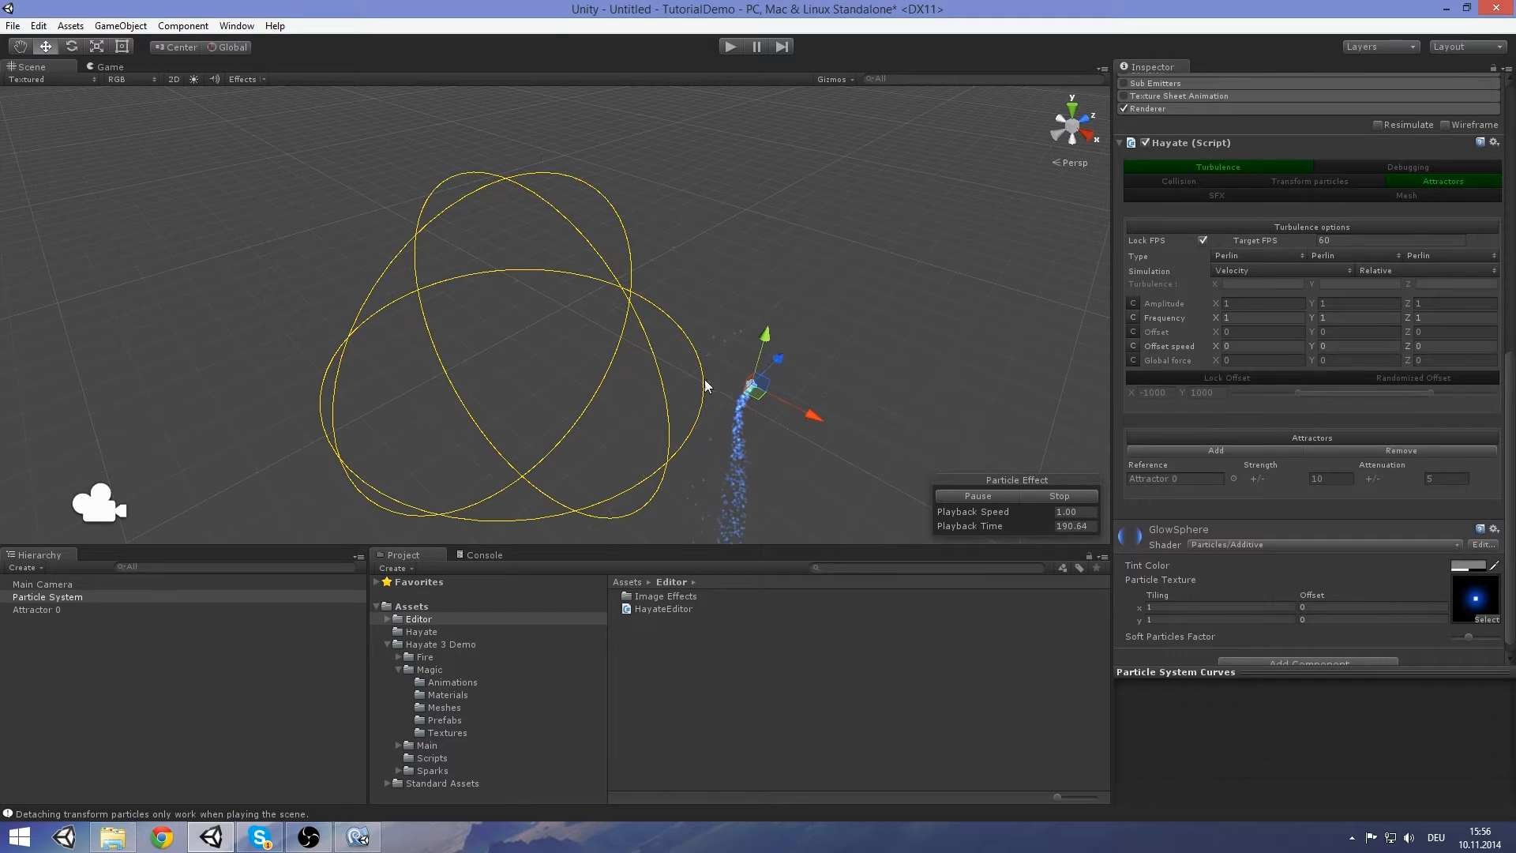
middle_click_drag(744, 390, 753, 375)
right_click_drag(798, 342, 804, 439)
middle_click_drag(813, 291, 797, 506)
right_click_drag(796, 367, 801, 447)
left_click(1085, 143)
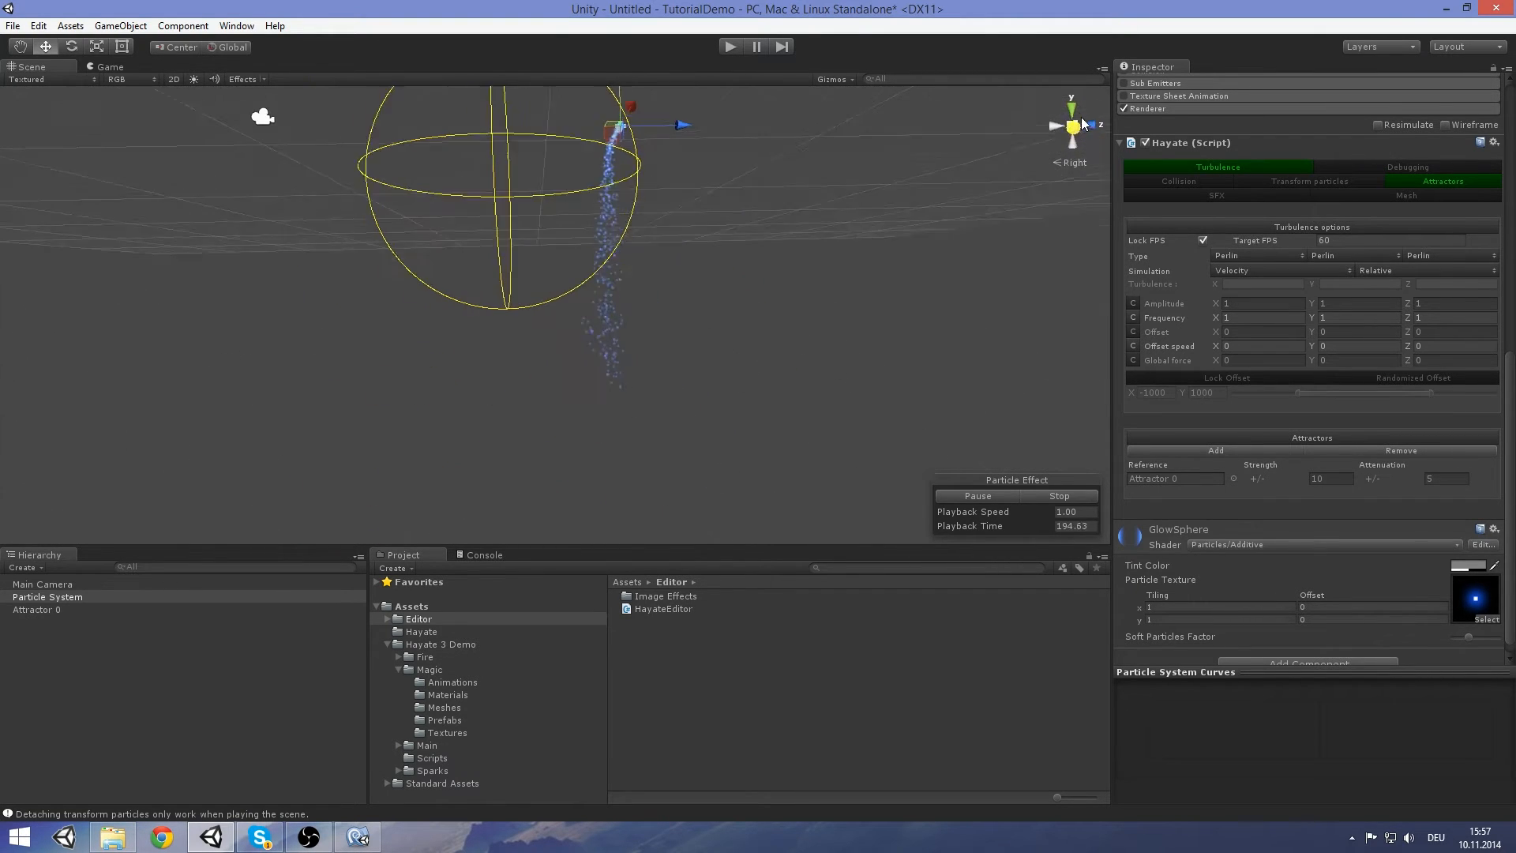
middle_click_drag(895, 294, 901, 259)
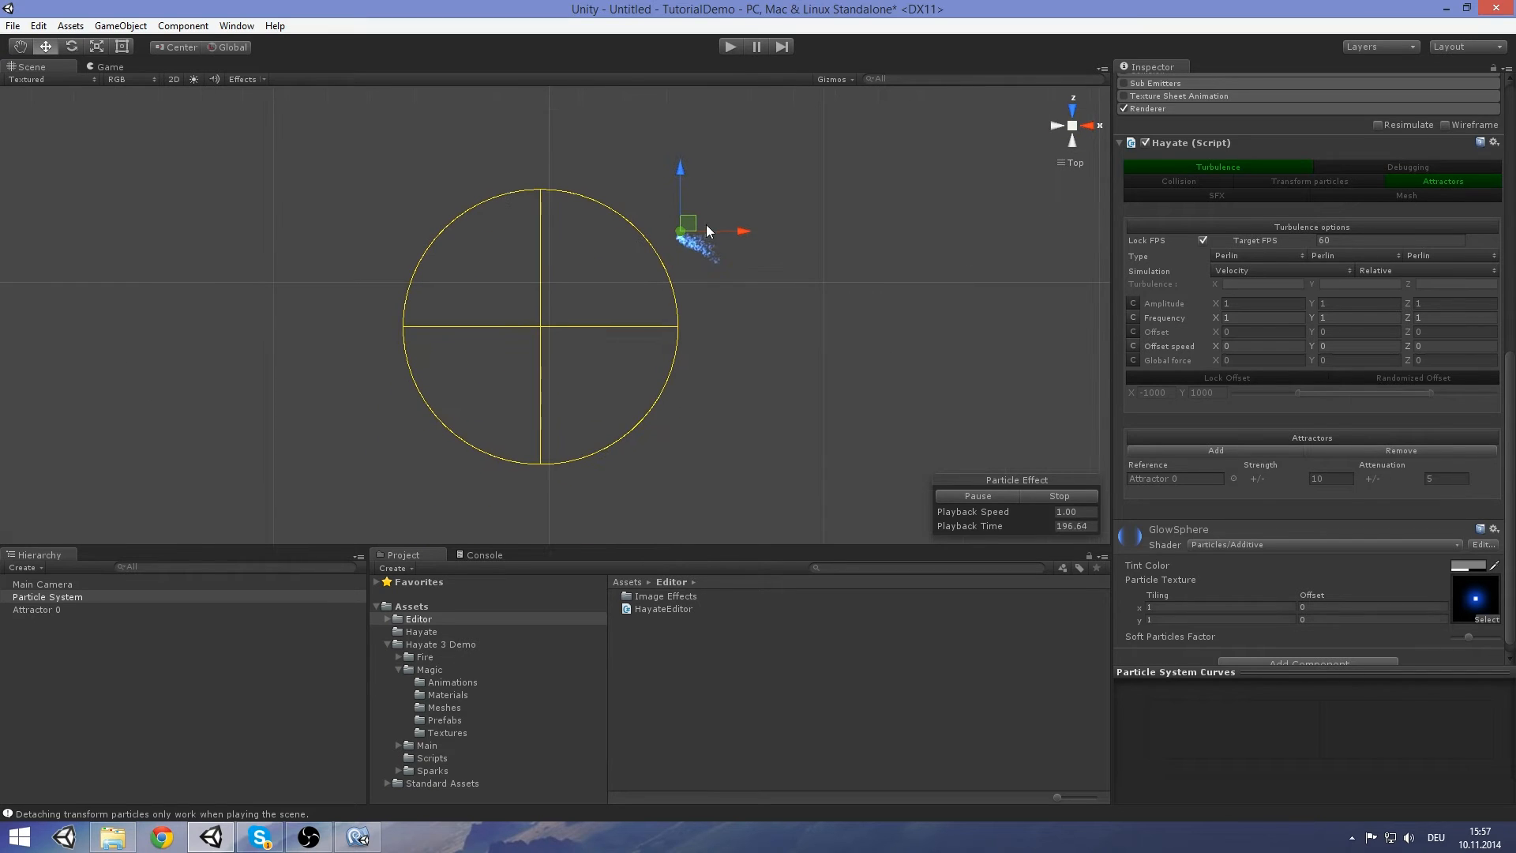
left_click_drag(695, 219, 686, 219)
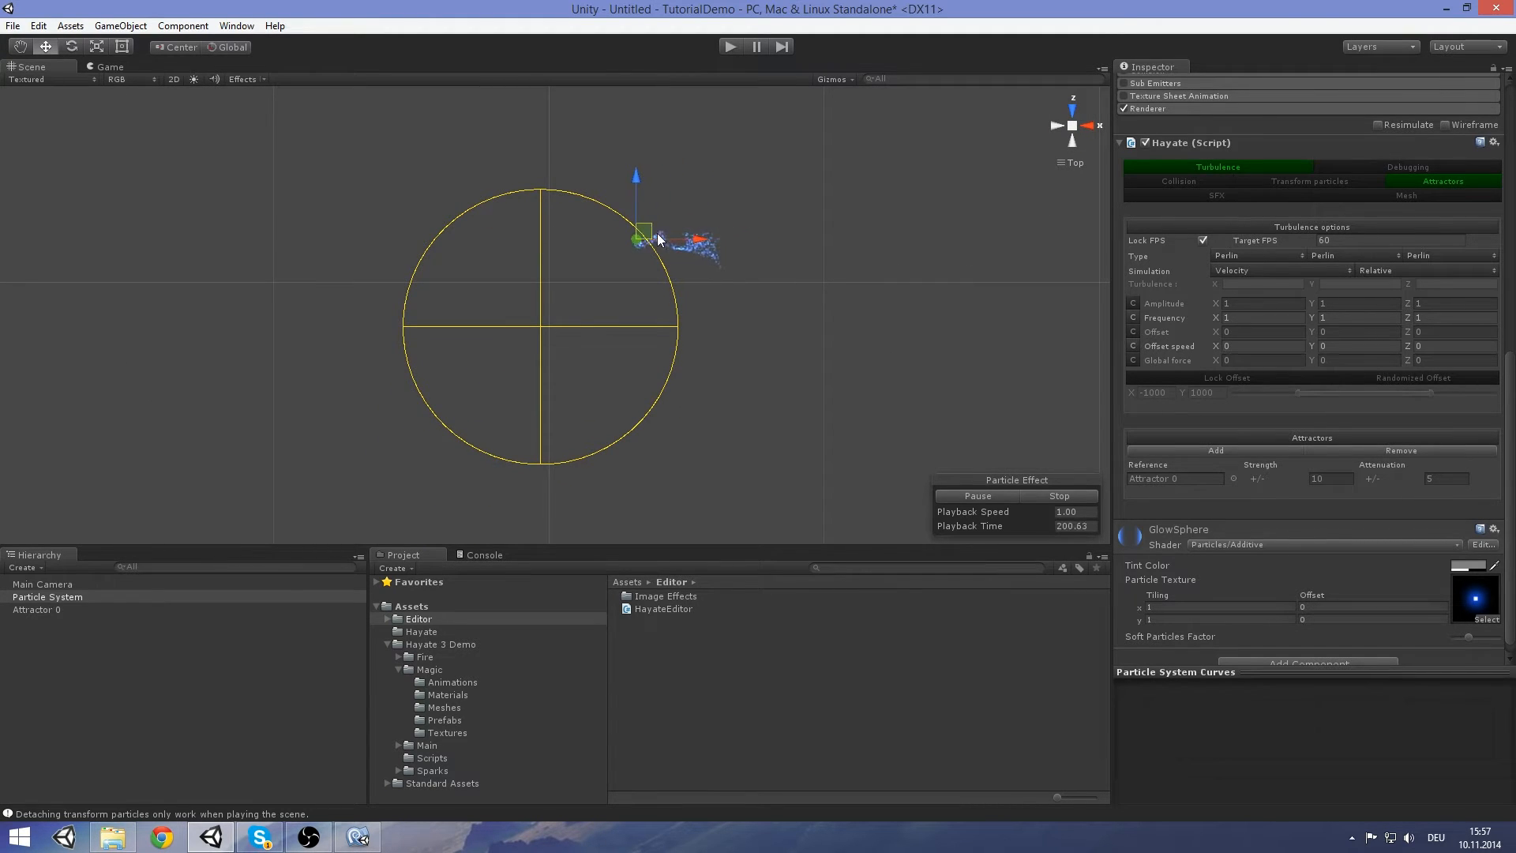
scroll(655, 243, "up", 2)
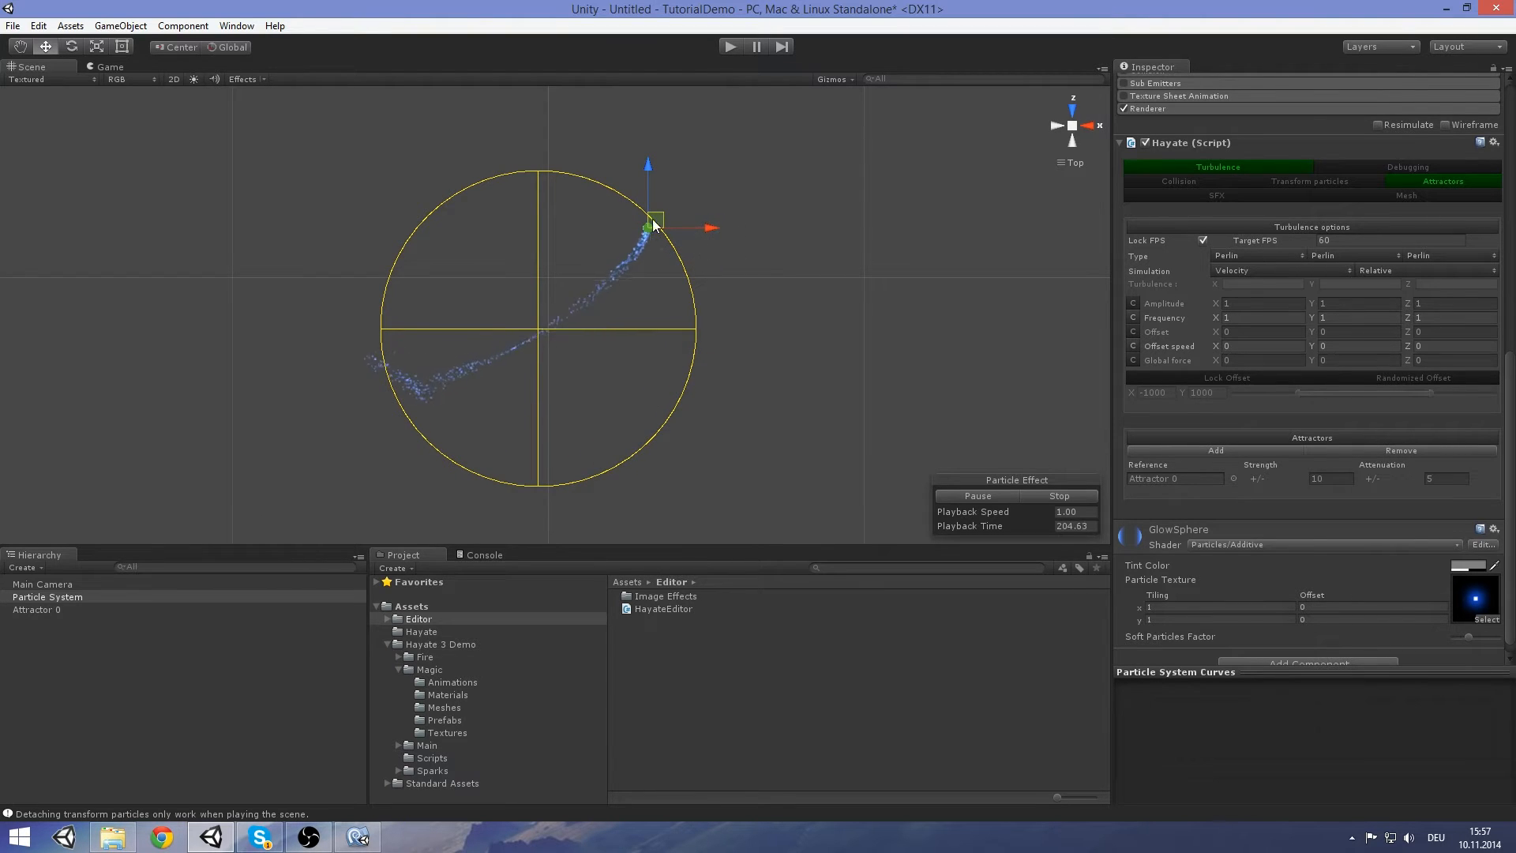
left_click_drag(635, 237, 580, 254)
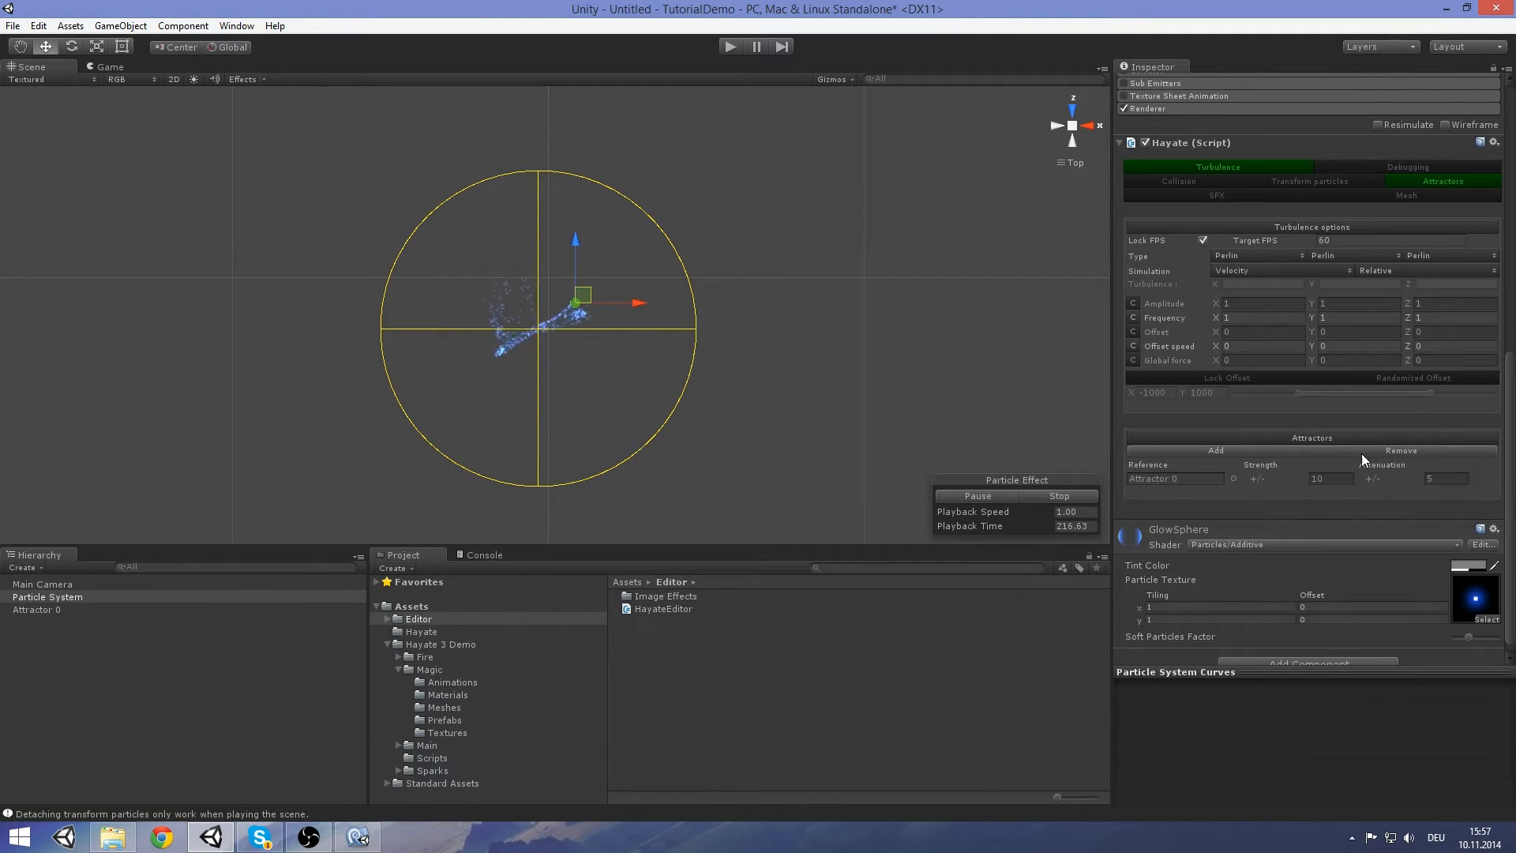
Add two more attractors and move Attractor 1 to about X -3.4, Z 0.15
left_click(1270, 453)
left_click(1270, 453)
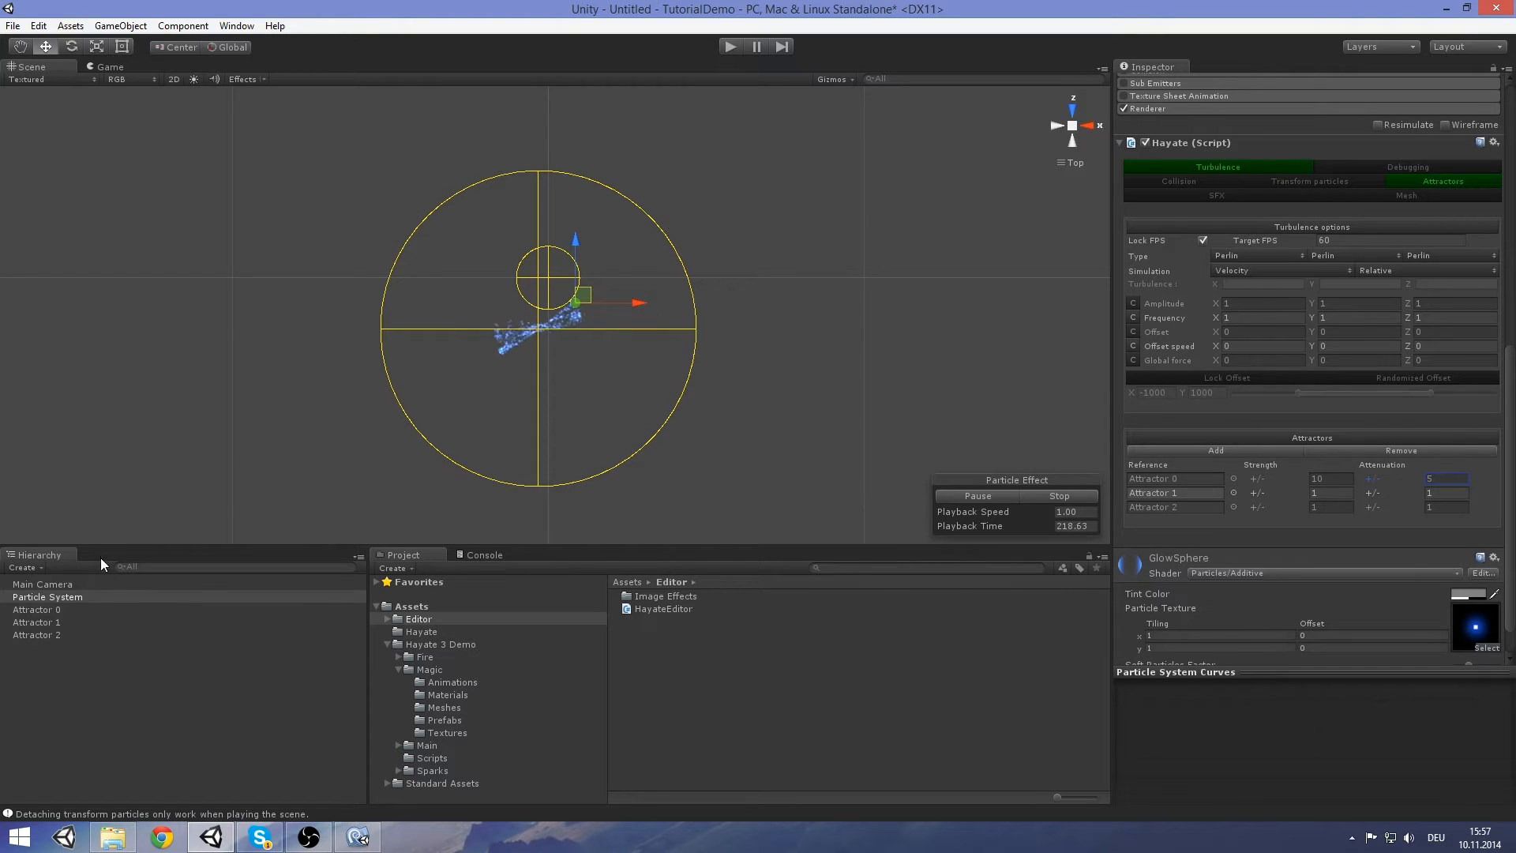
left_click(83, 620)
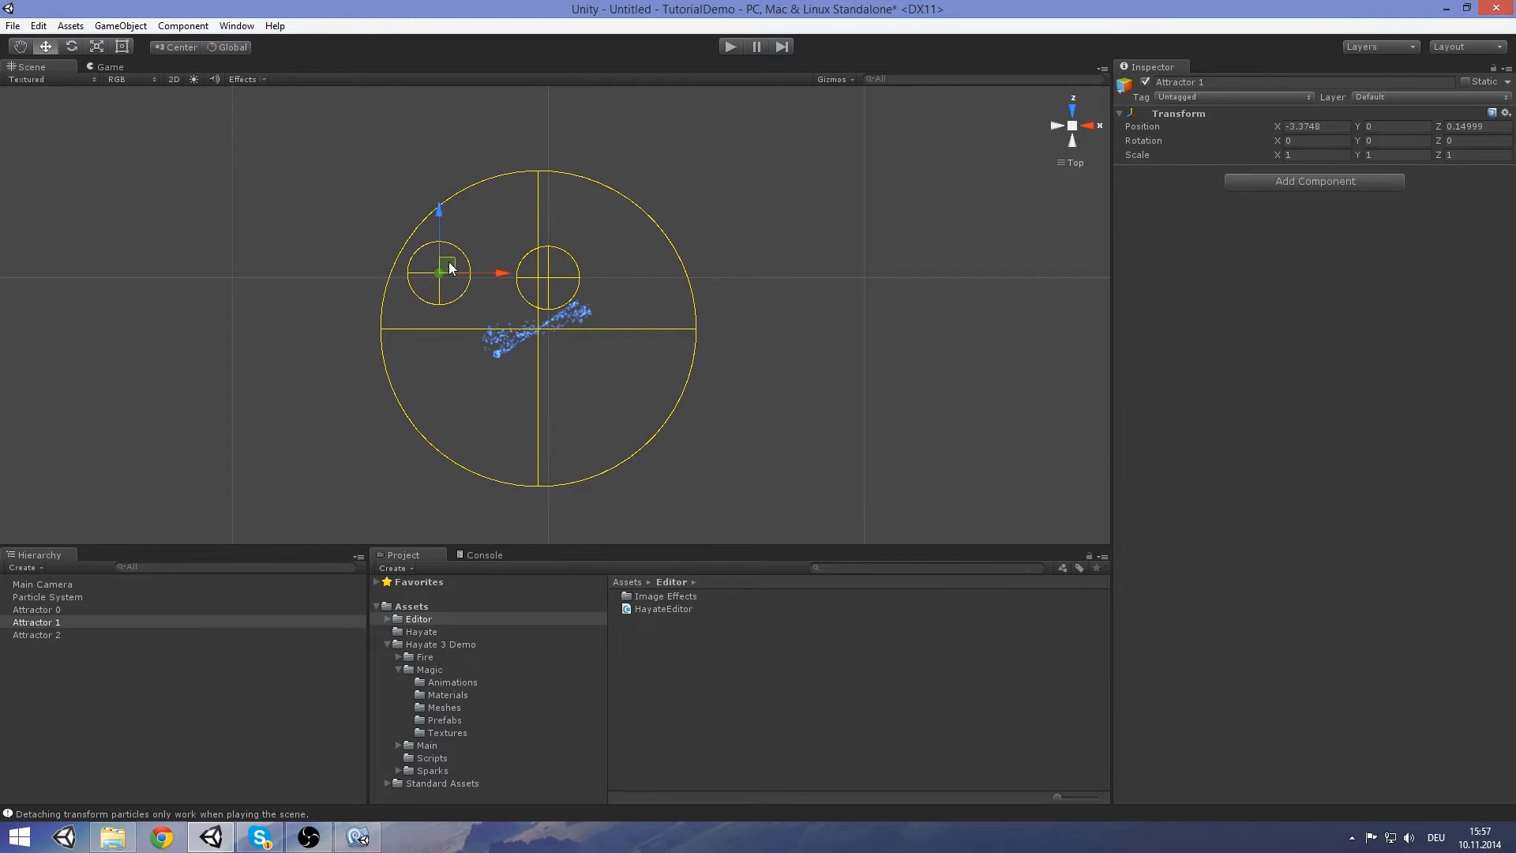
Move Attractor 2 to about X 1.37, Y -1.56, Z -3.75, in front of and below the particles
left_click(77, 635)
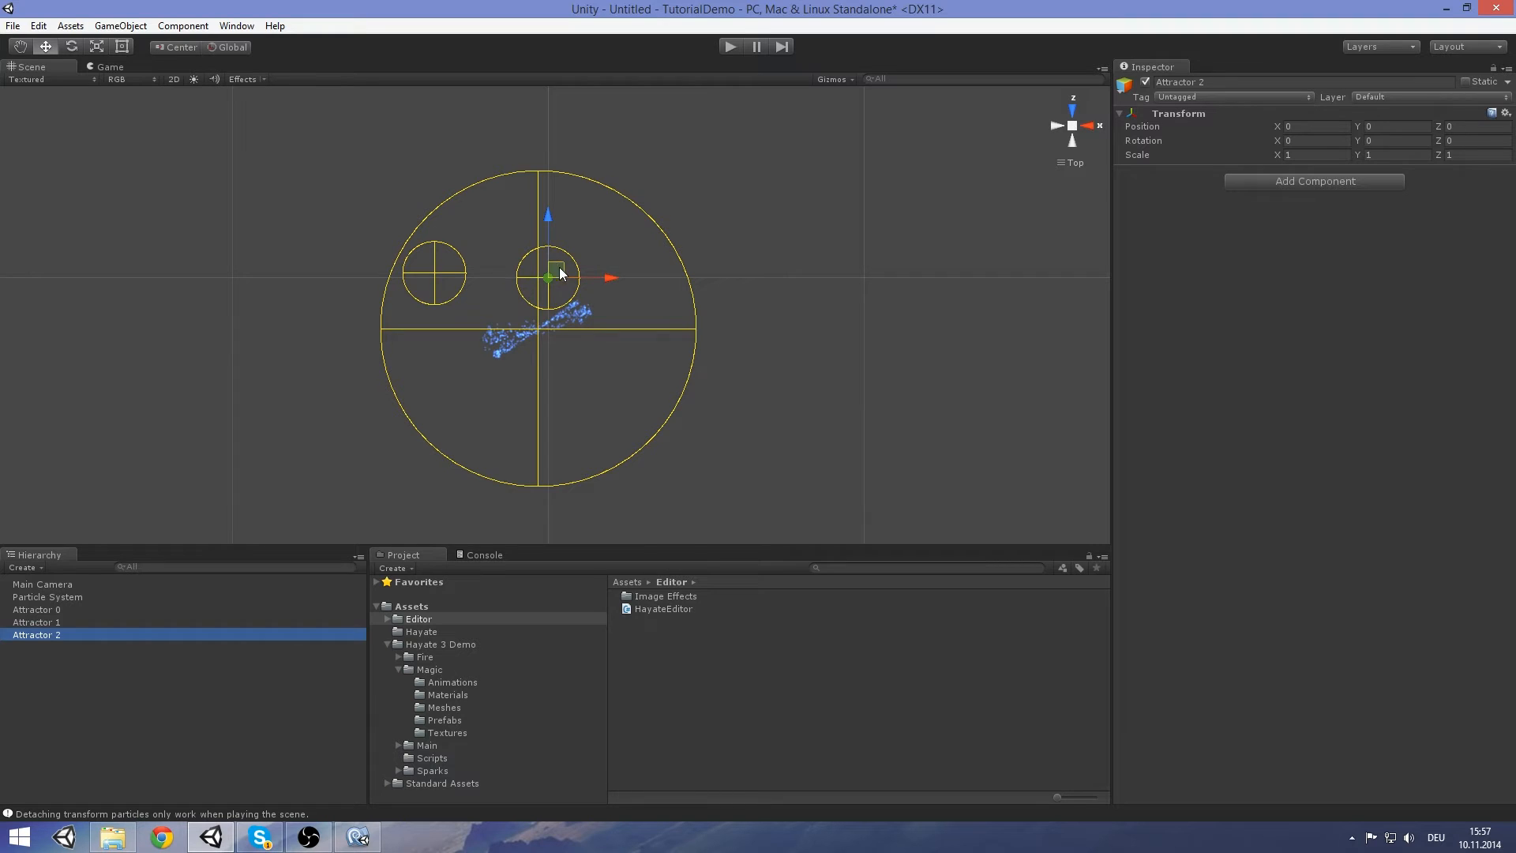
left_click_drag(560, 268, 603, 387)
right_click_drag(724, 397, 610, 176)
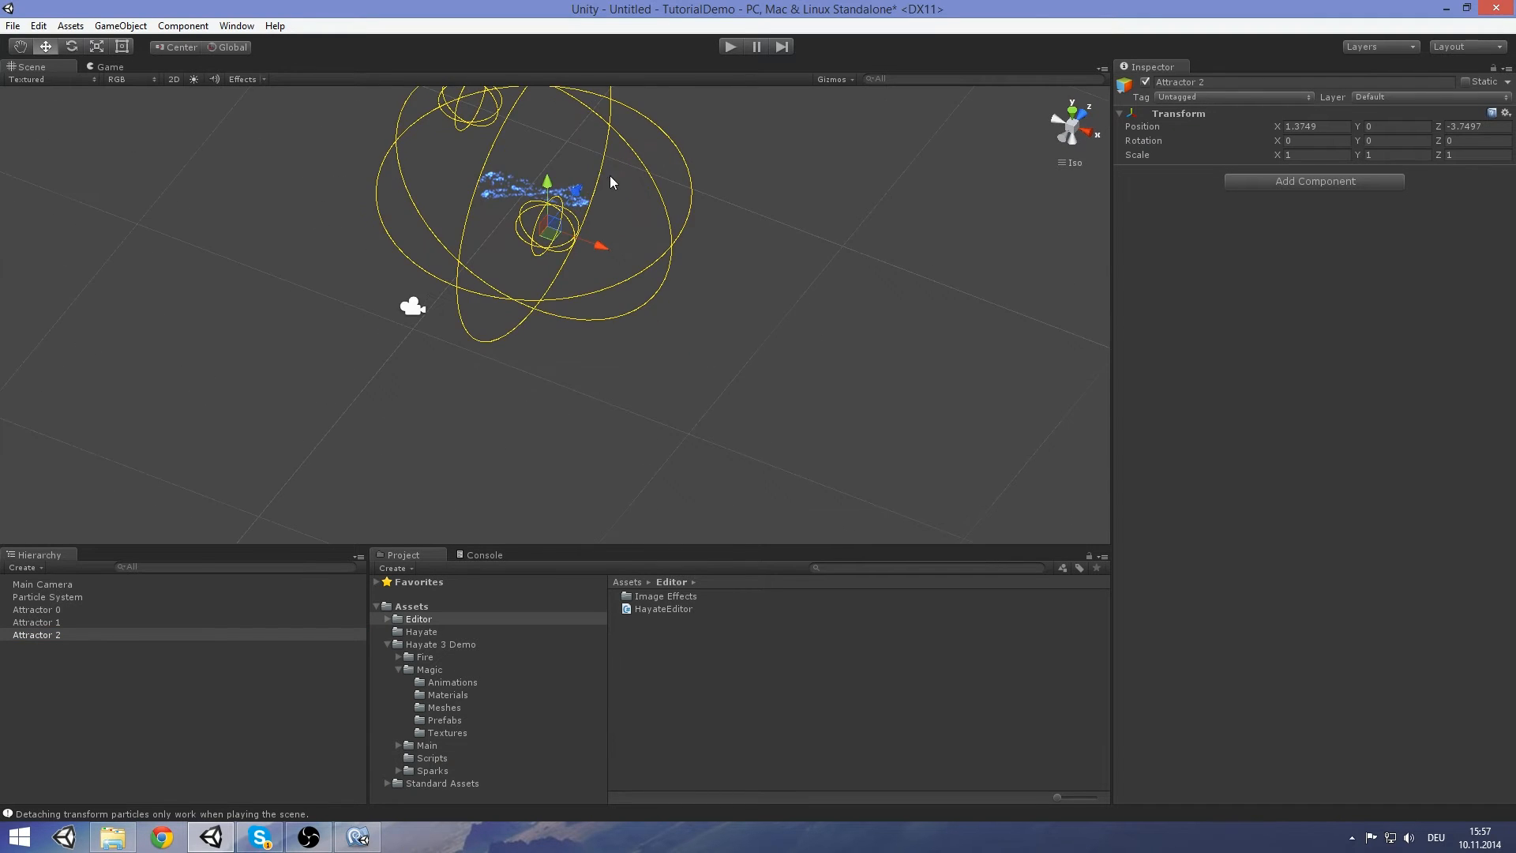
middle_click_drag(610, 176, 606, 228)
scroll(581, 270, "up", 4)
left_click_drag(553, 266, 553, 272)
scroll(632, 292, "up", 12)
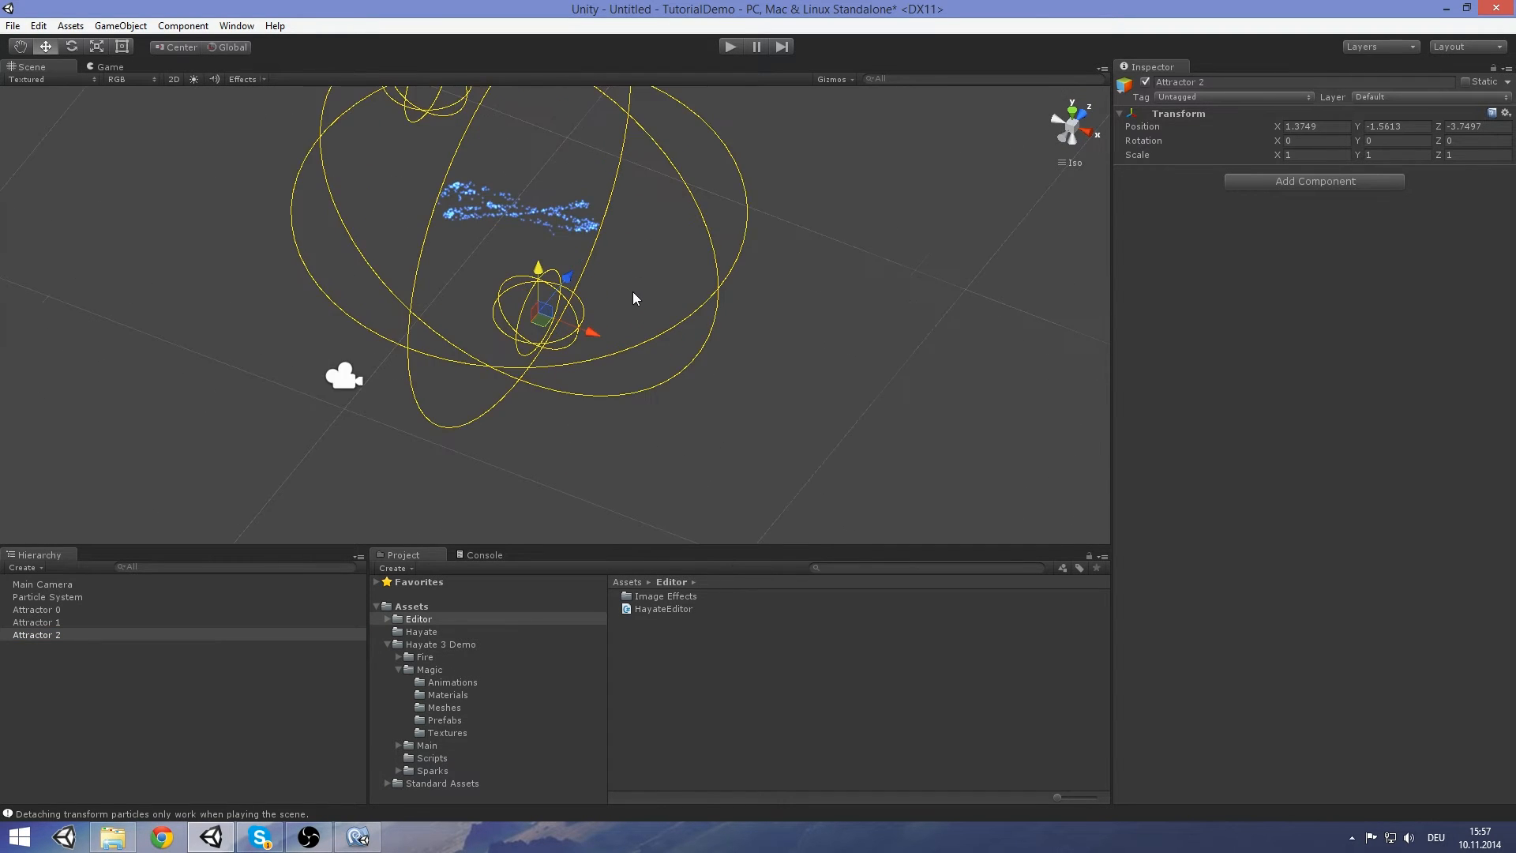
middle_click_drag(627, 204, 630, 333)
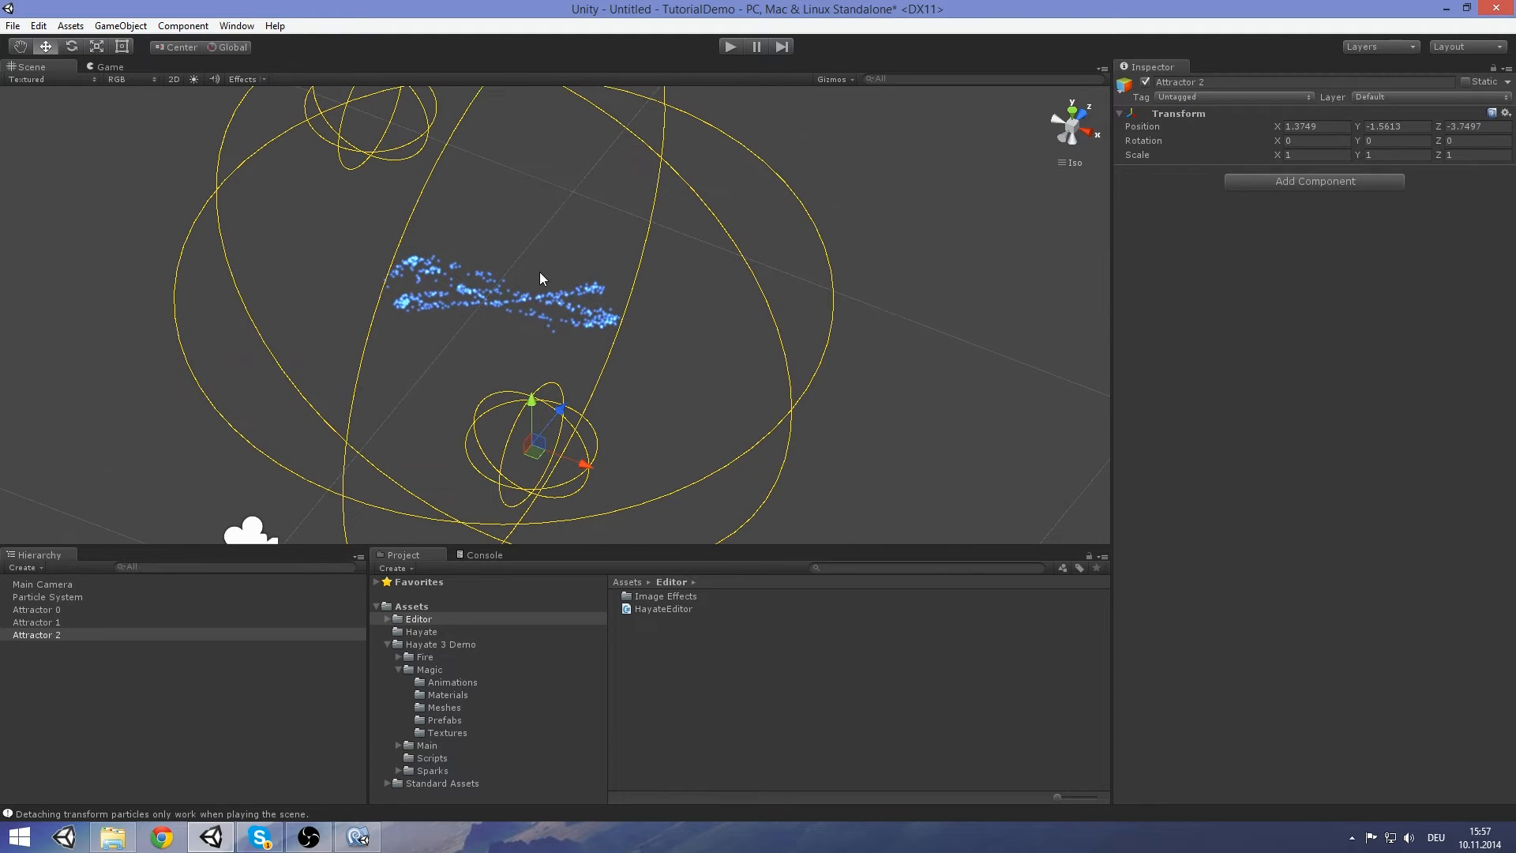
Set Attractor 0's strength to -10 in the Particle System's Hayate settings and move the emitter around within its range
left_click(72, 599)
scroll(1340, 545, "down", 15)
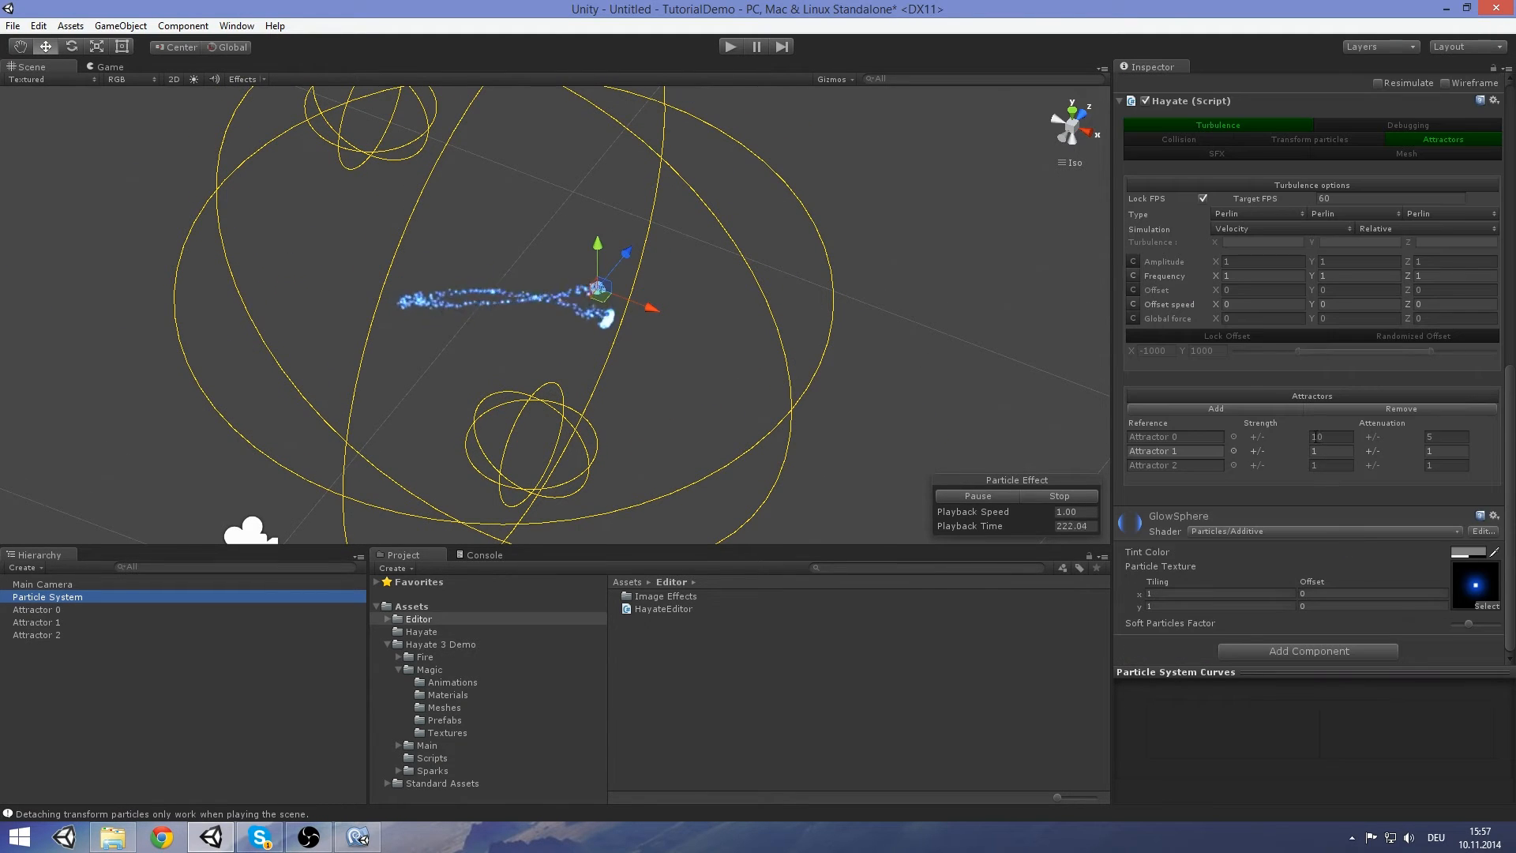
left_click(1317, 438)
type("-10")
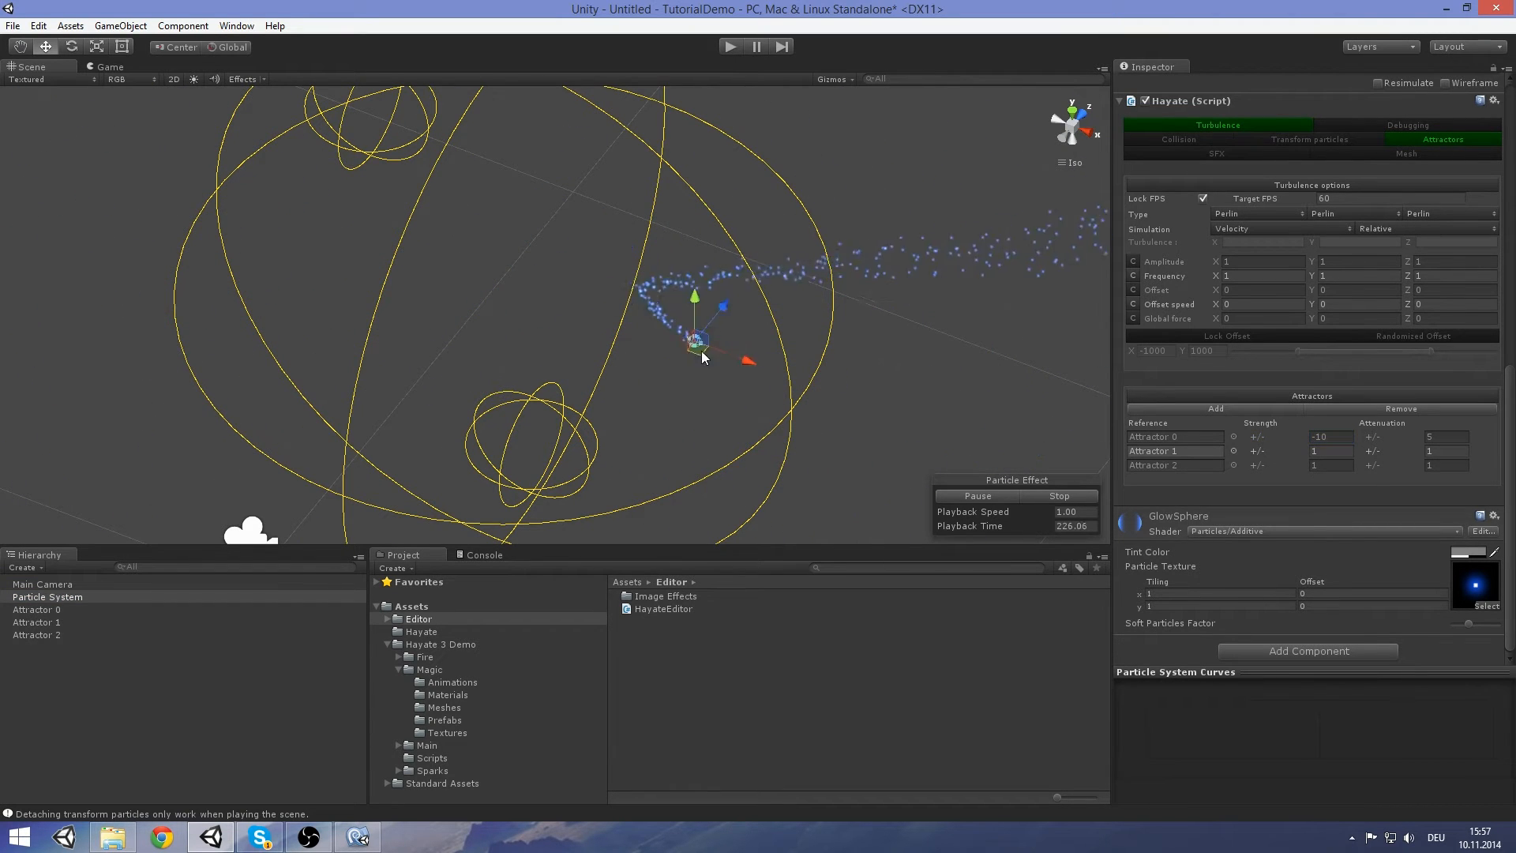
left_click_drag(864, 453, 883, 361)
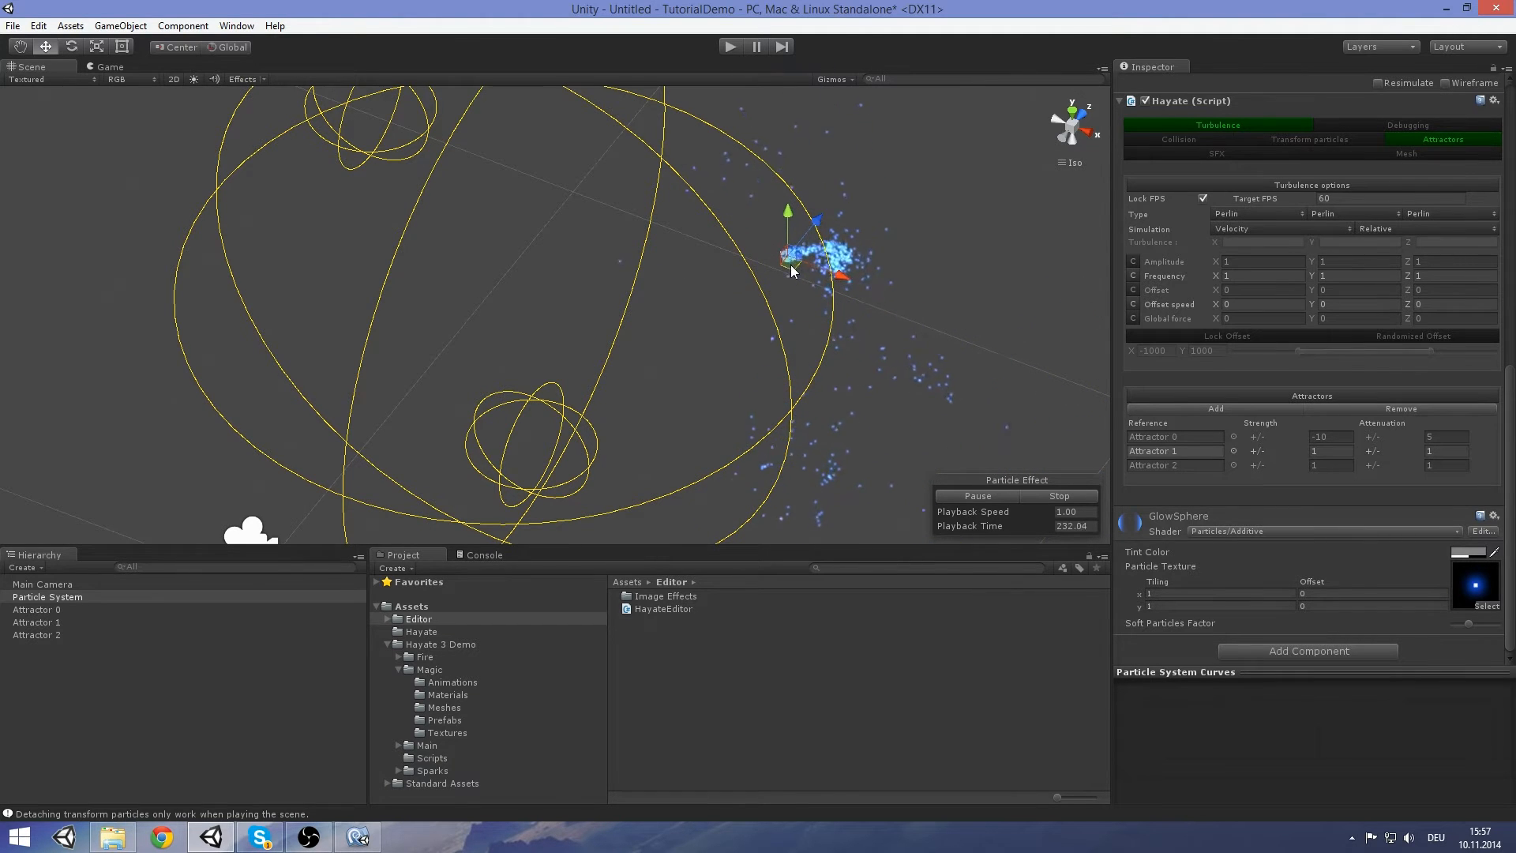
left_click_drag(792, 271, 661, 302)
Remove all three attractors from the Particle System's Hayate settings
left_click(1410, 409)
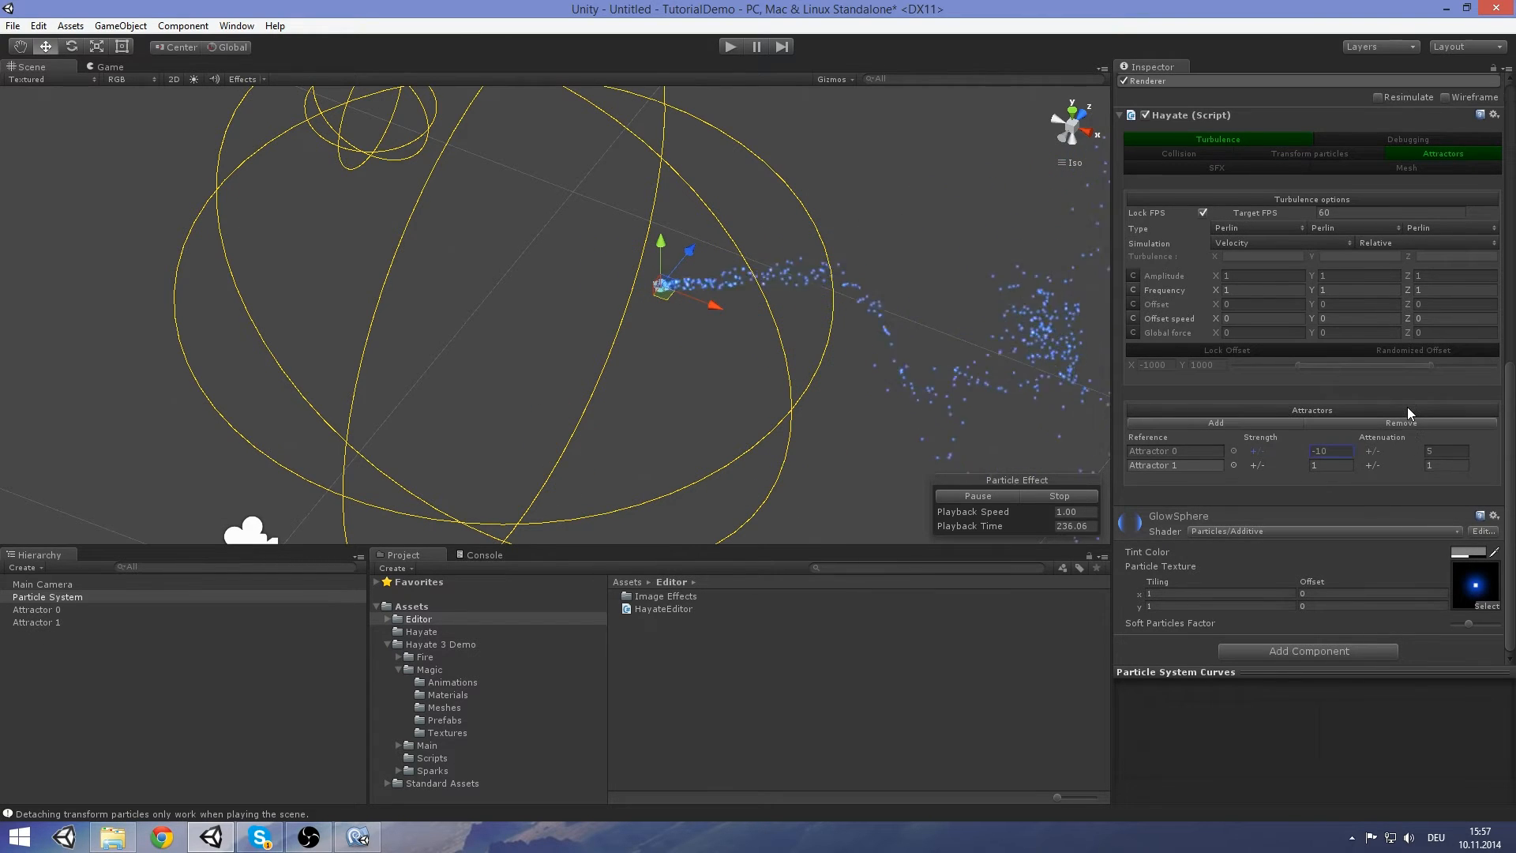
left_click(1409, 425)
left_click(1407, 438)
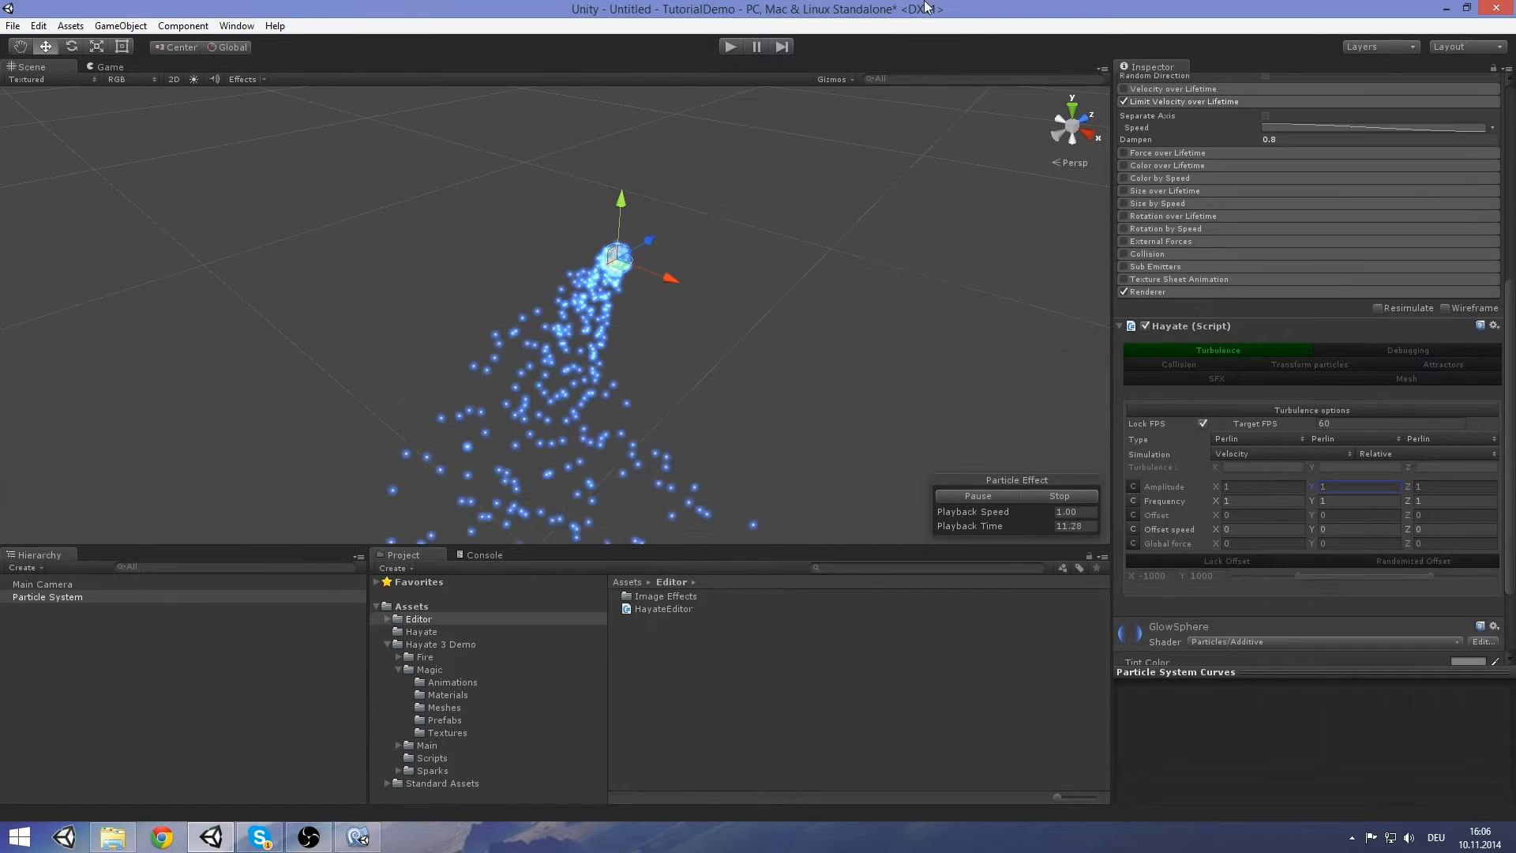
Enable Hayate's Mesh feature and toggle the Use skinned mesh option, leaving it on
left_click(1438, 377)
scroll(1417, 416, "down", 3)
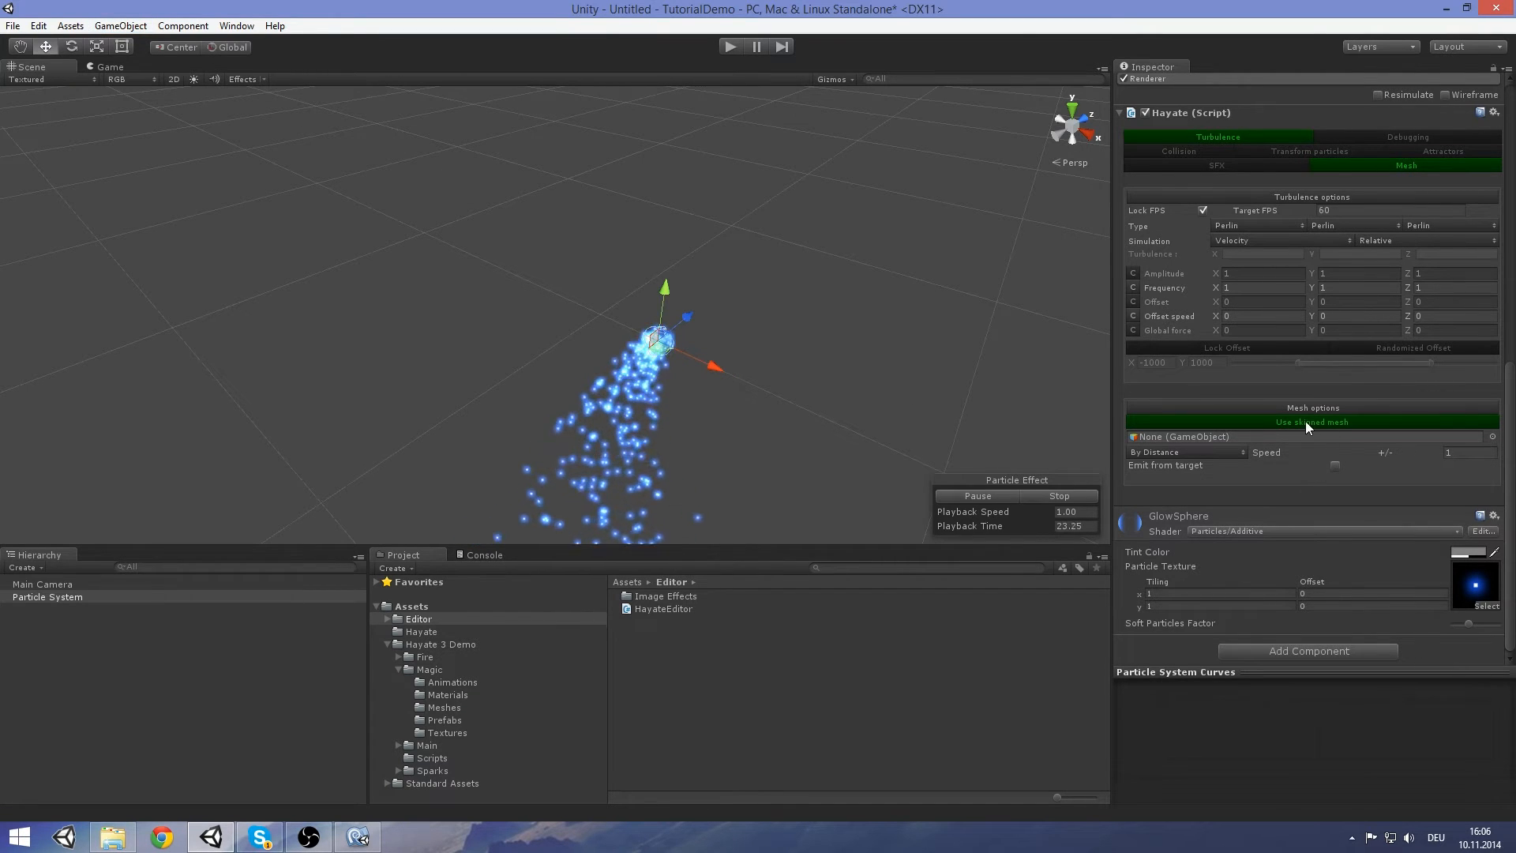
left_click(1360, 420)
left_click(1358, 421)
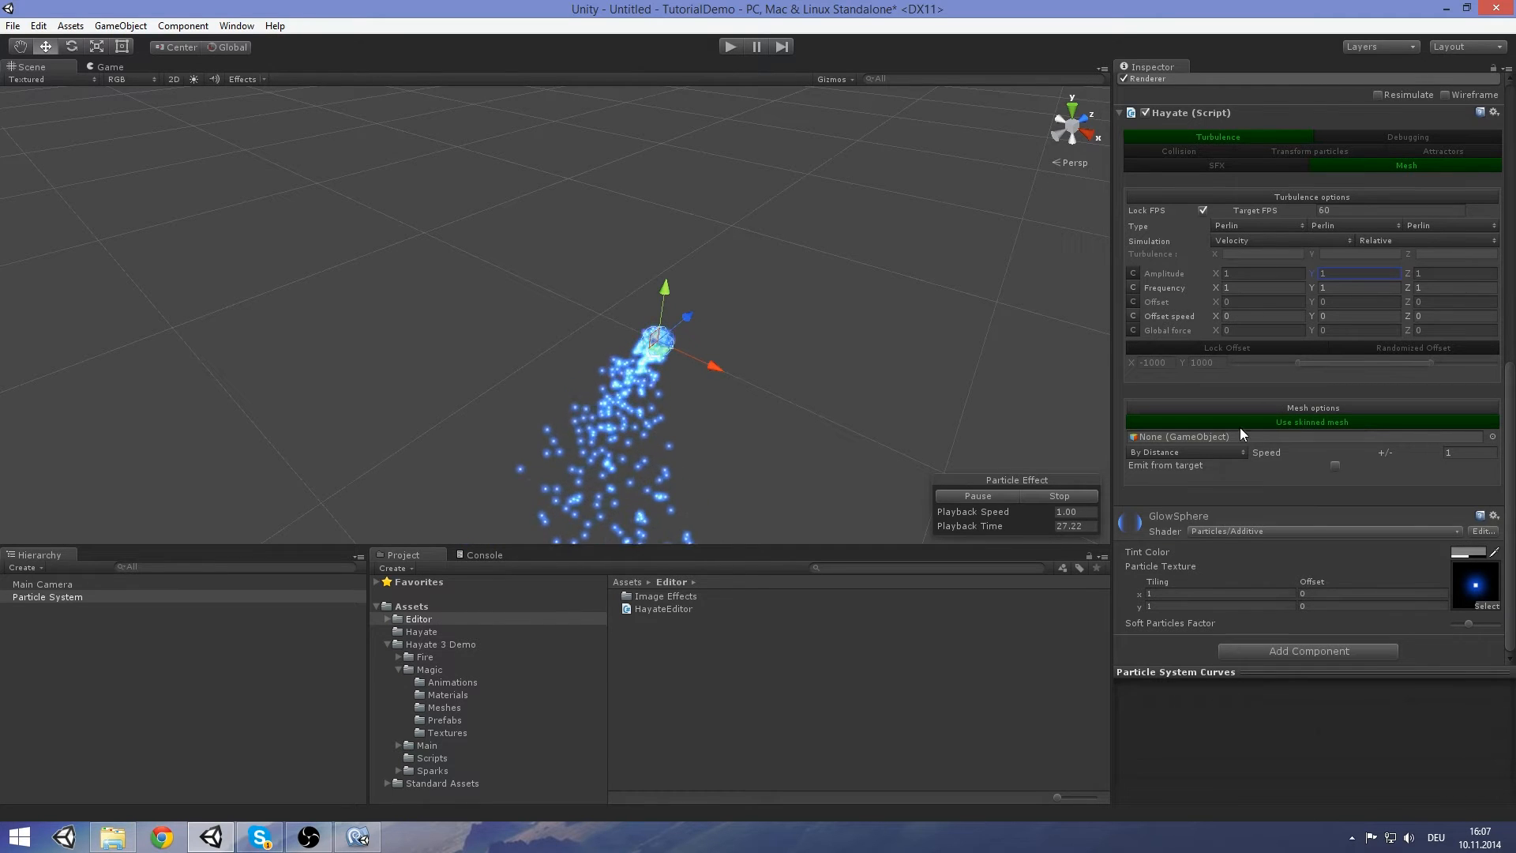
Create a sphere and move it away from the emitter to about X -4.66, Y -3.22, Z 1.28
left_click(106, 28)
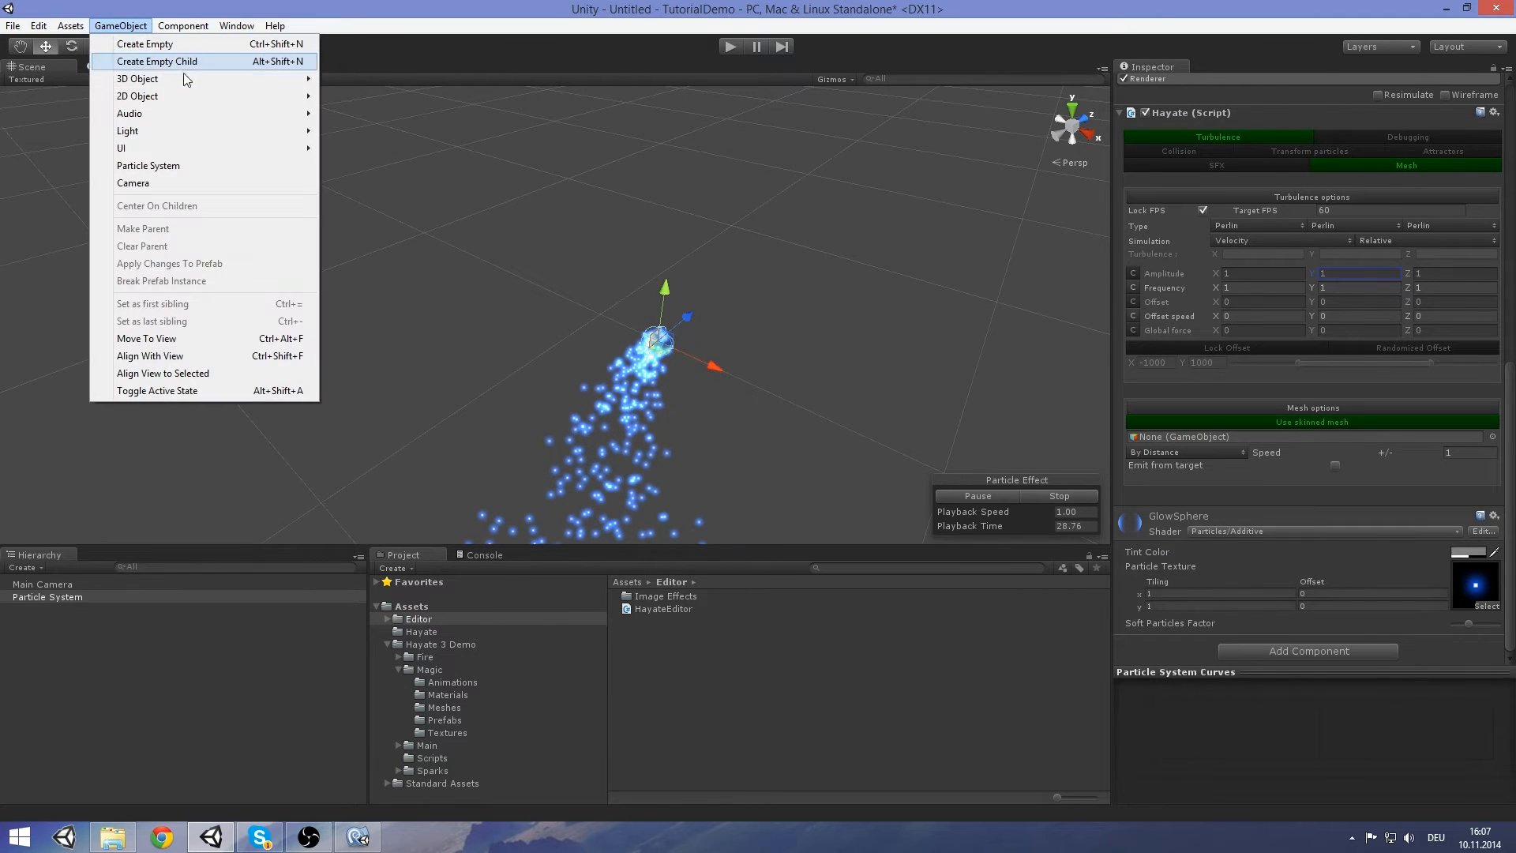
mouse_move(196, 81)
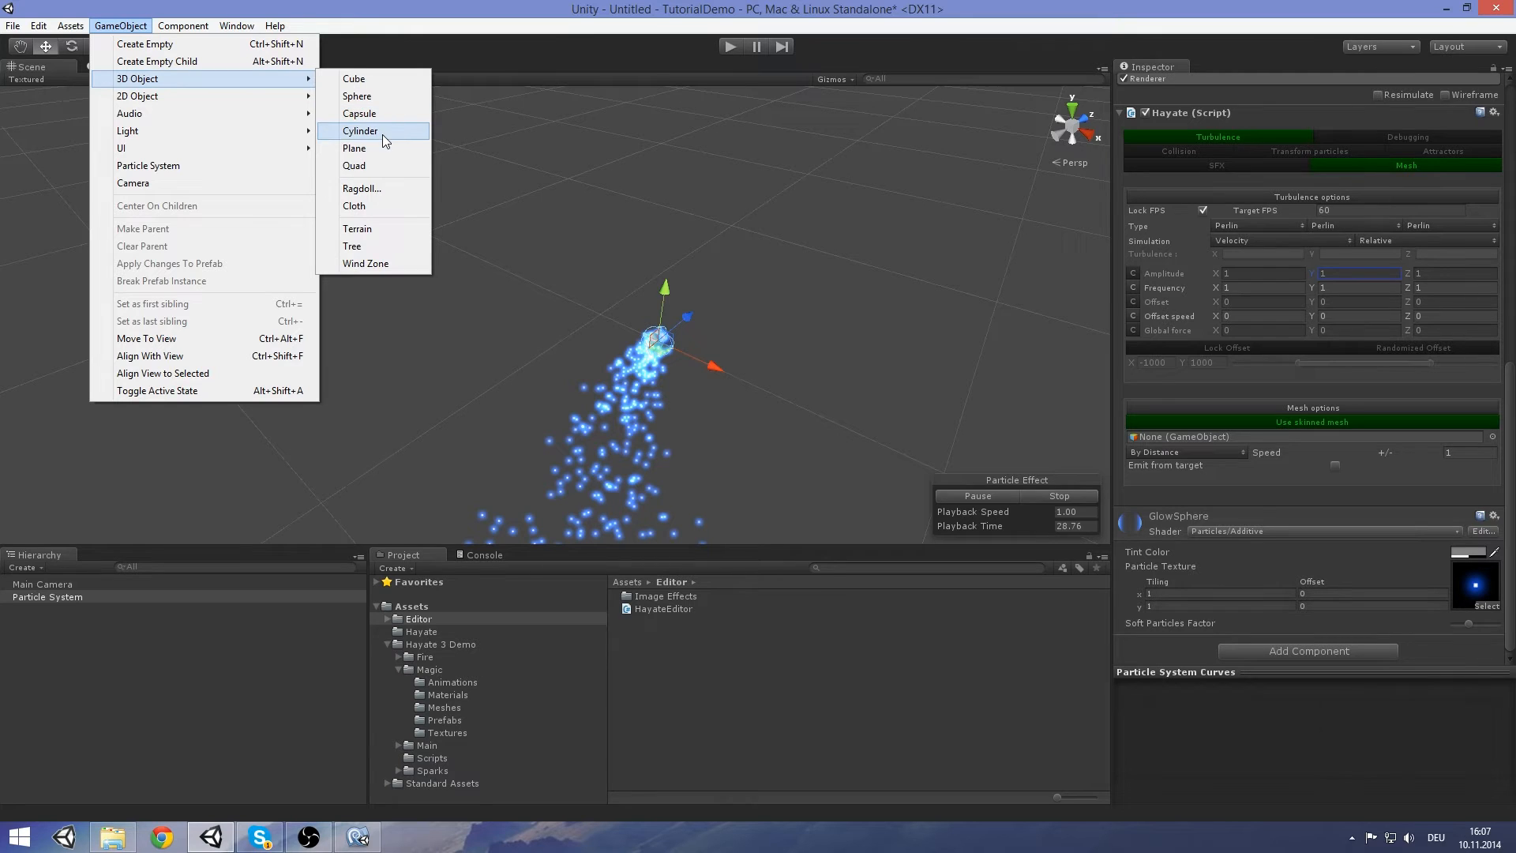
left_click(357, 96)
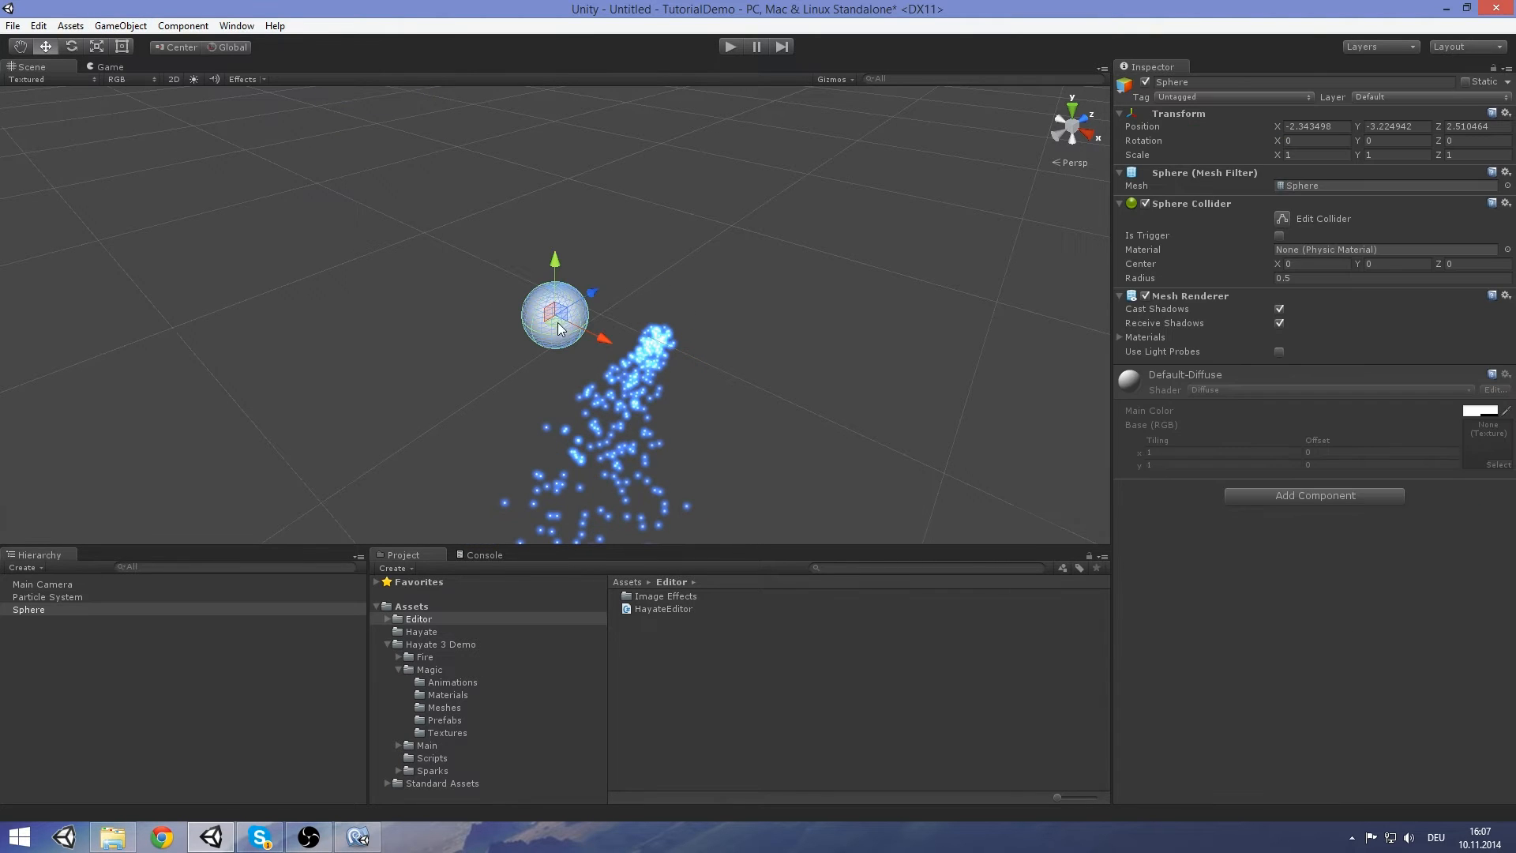
left_click_drag(558, 323, 400, 297)
Turn off Use skinned mesh in the Particle System's Hayate settings and assign the Sphere as the mesh target
left_click(737, 381)
scroll(1300, 488, "down", 15)
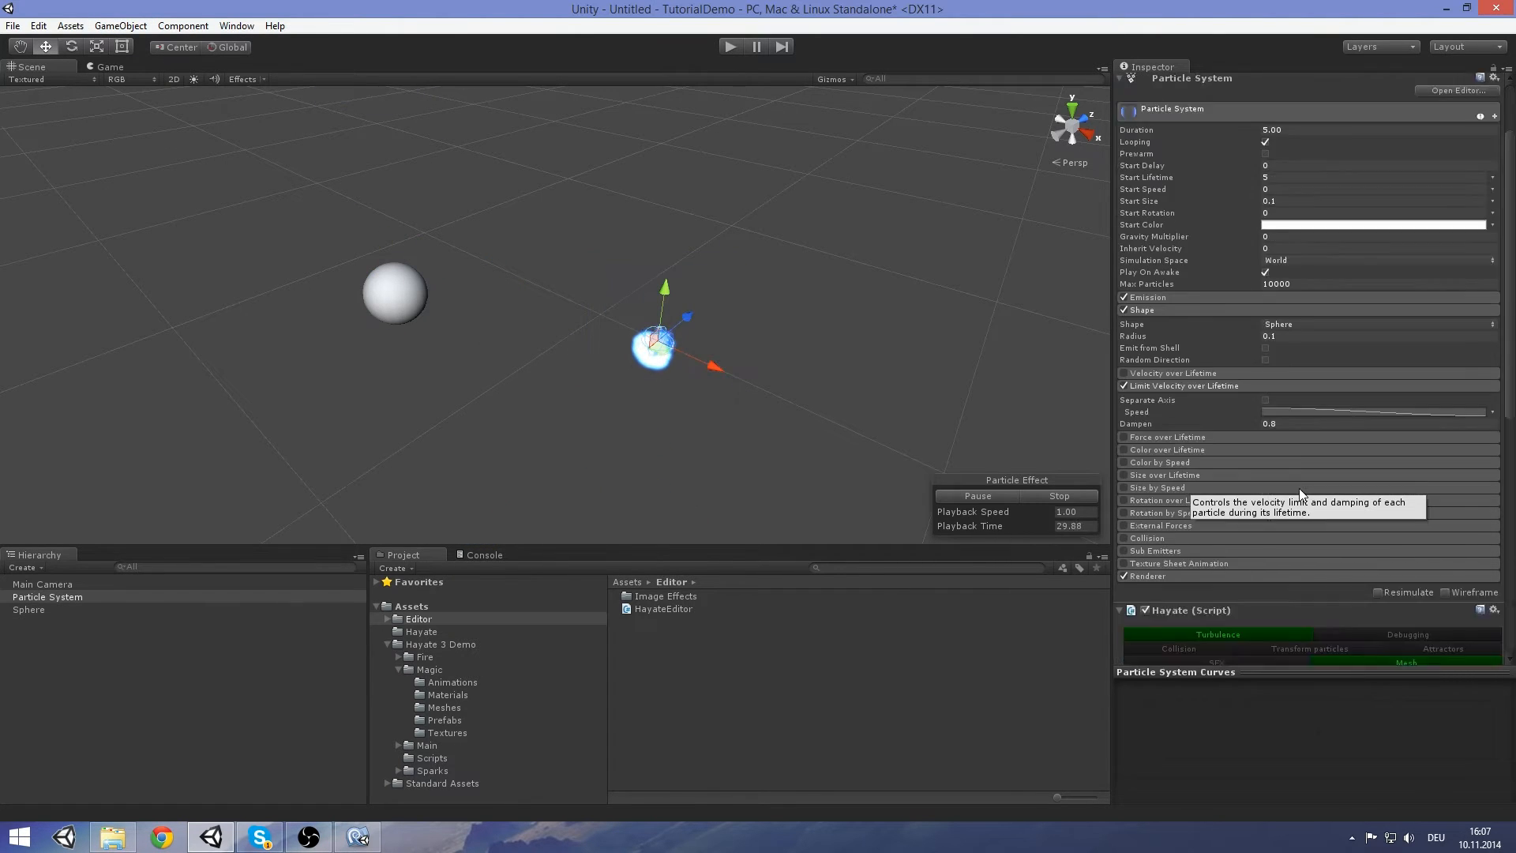
left_click(1319, 423)
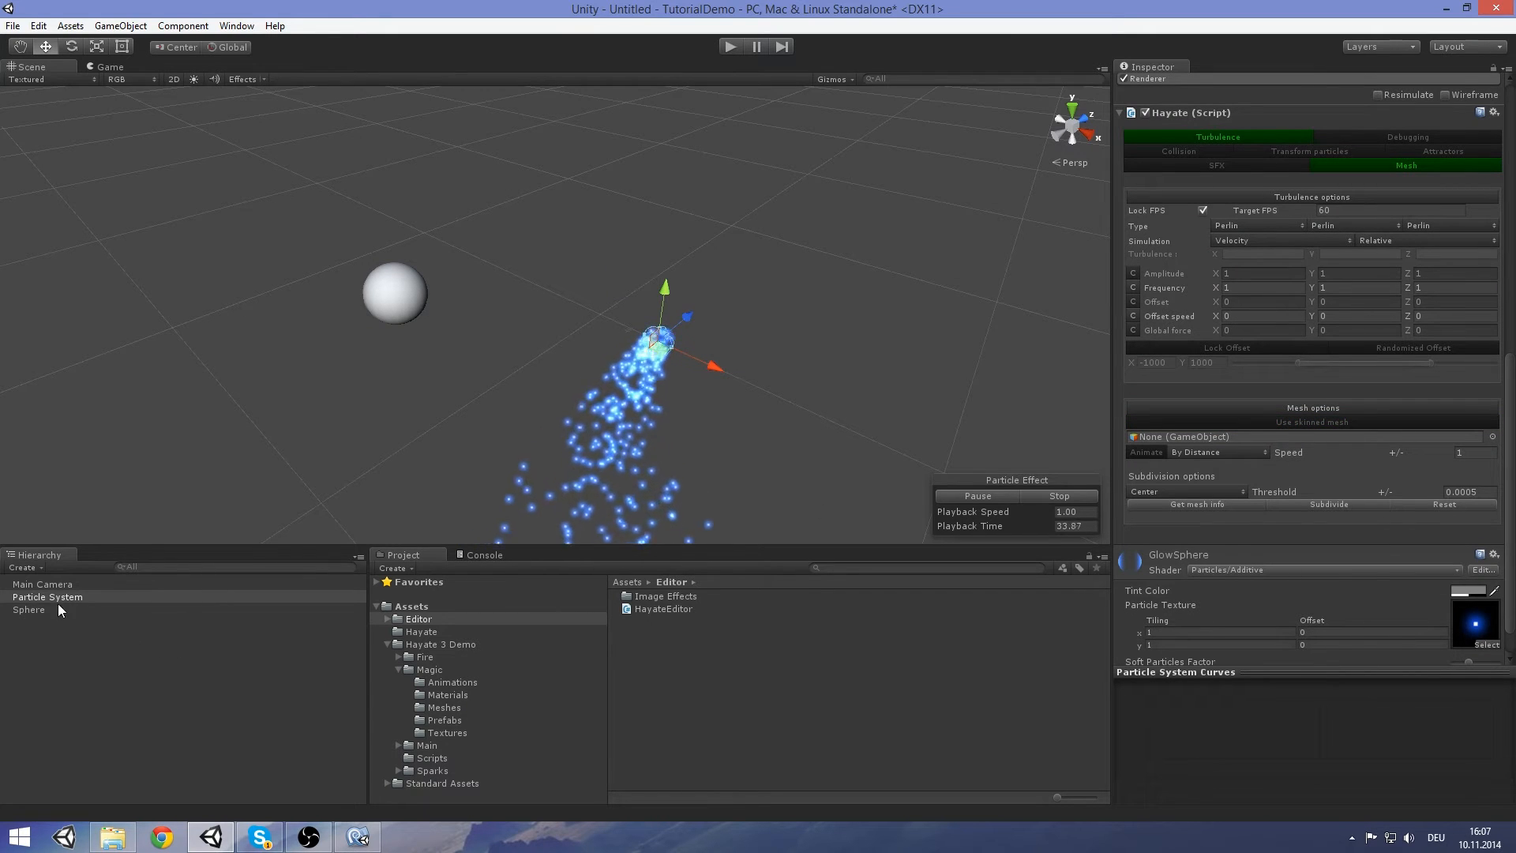
left_click_drag(29, 610, 1311, 439)
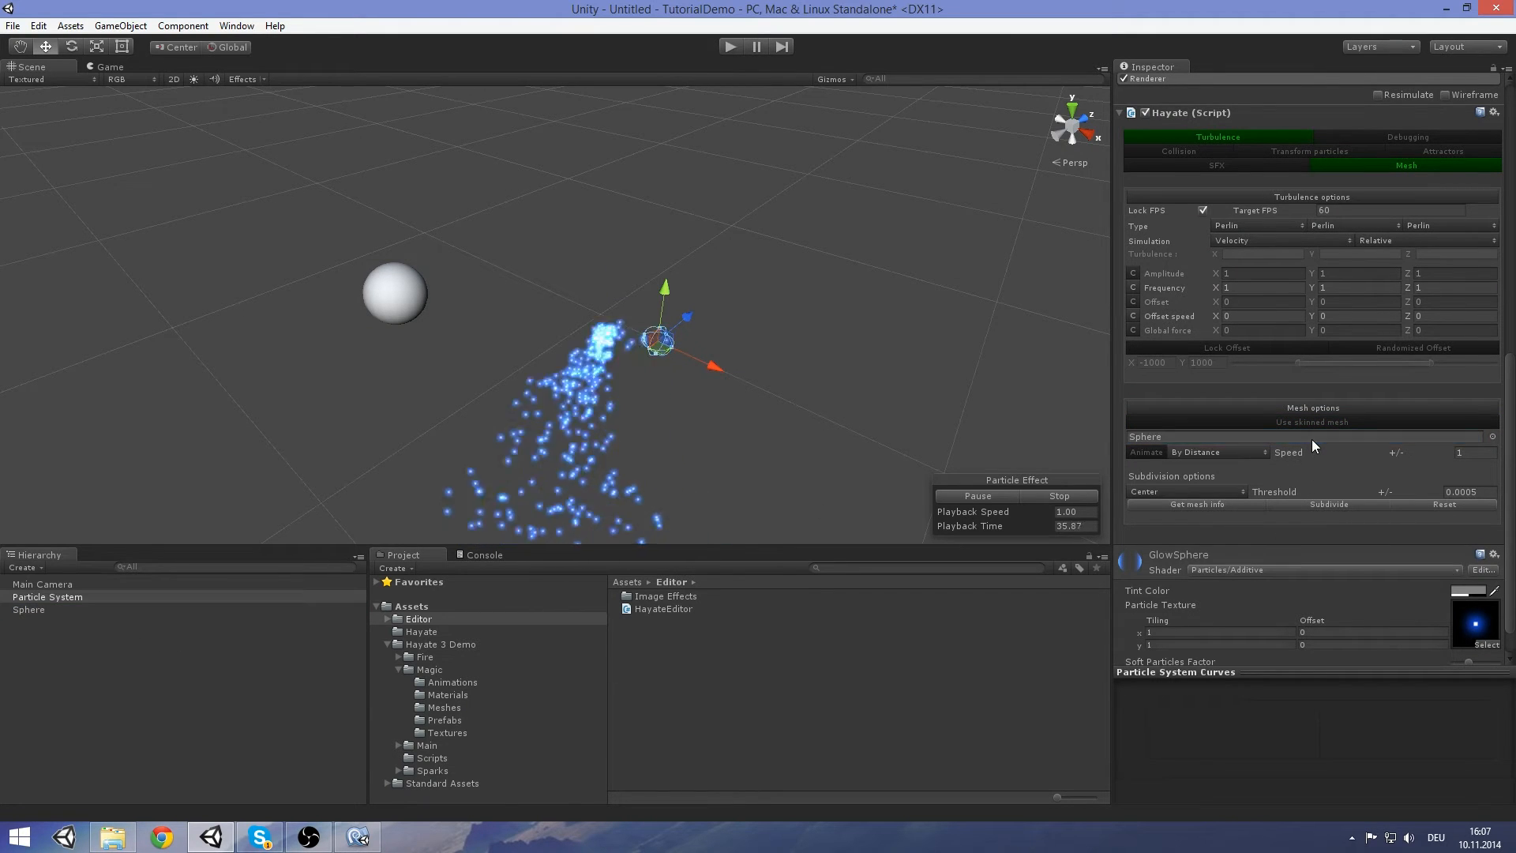
Examine how the particles travel onto the sphere's mesh, and collapse the Particle System's Limit Velocity over Lifetime settings
left_click(55, 610)
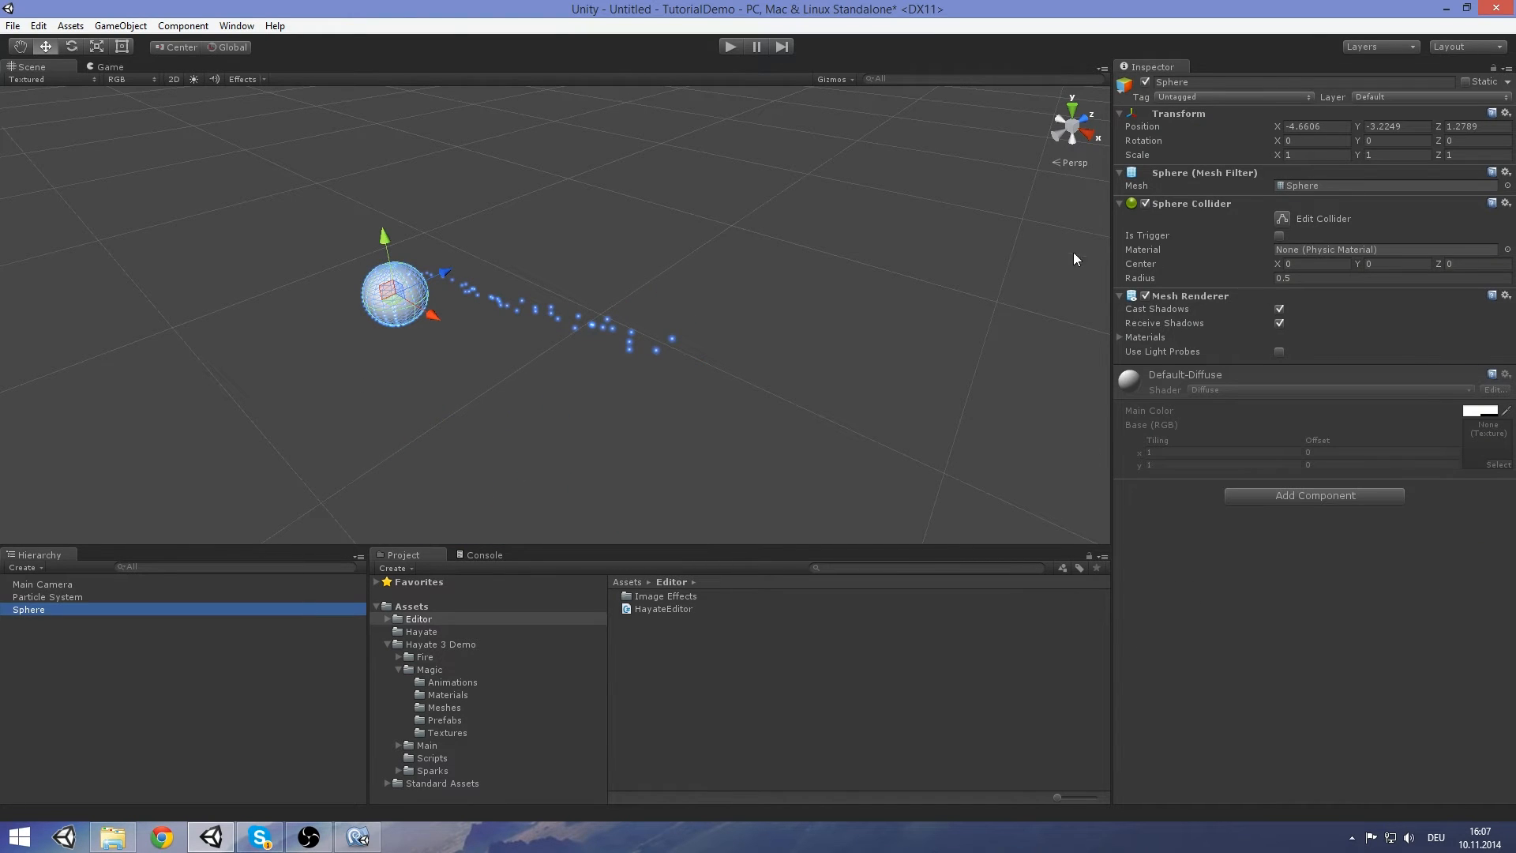
left_click(658, 341)
scroll(1392, 468, "down", 10)
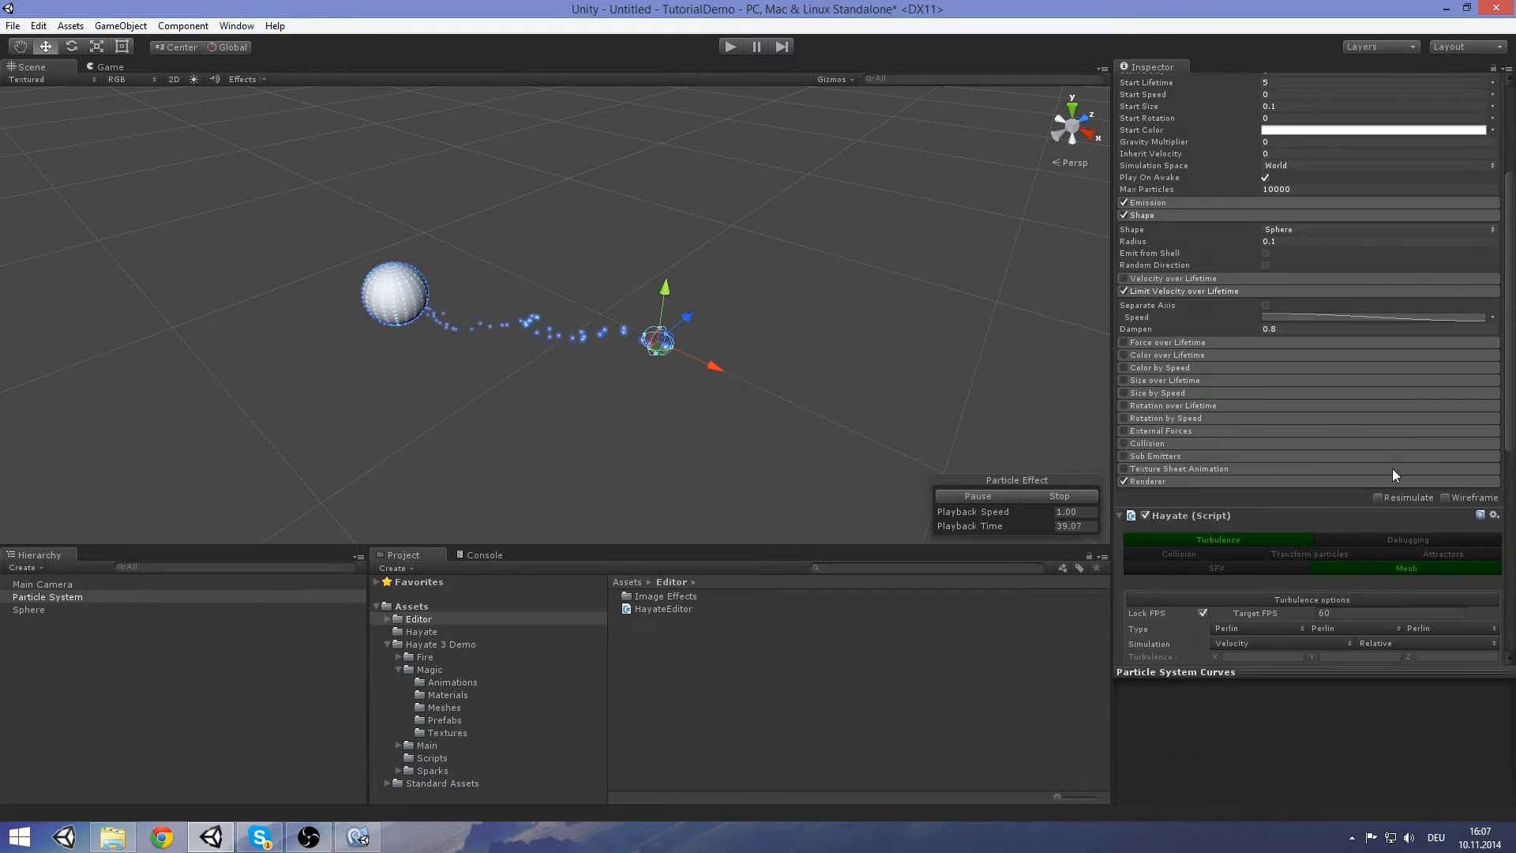
scroll(1357, 493, "down", 6)
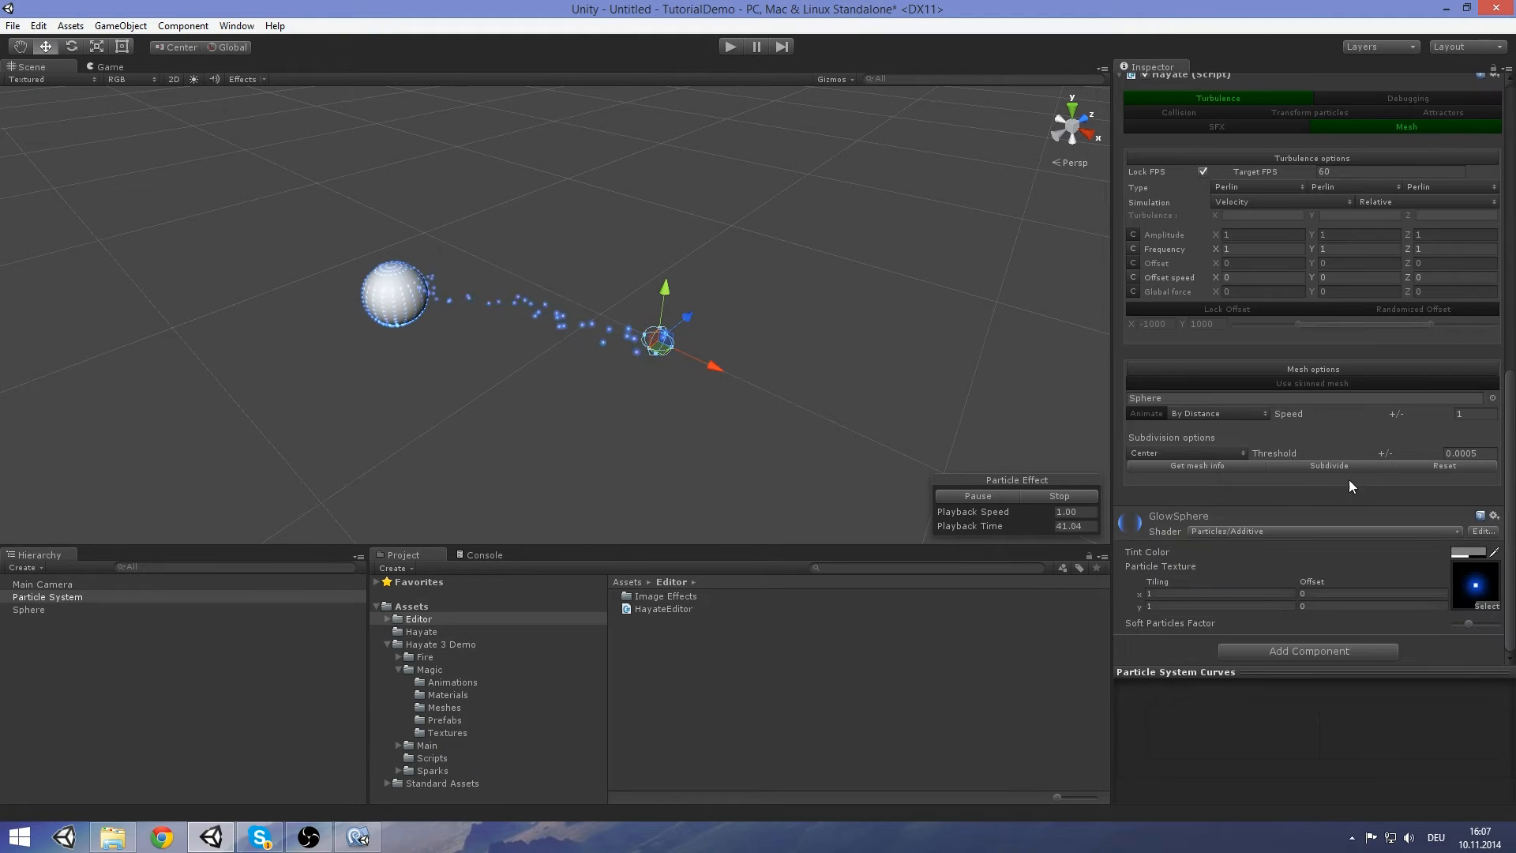
scroll(556, 352, "up", 3)
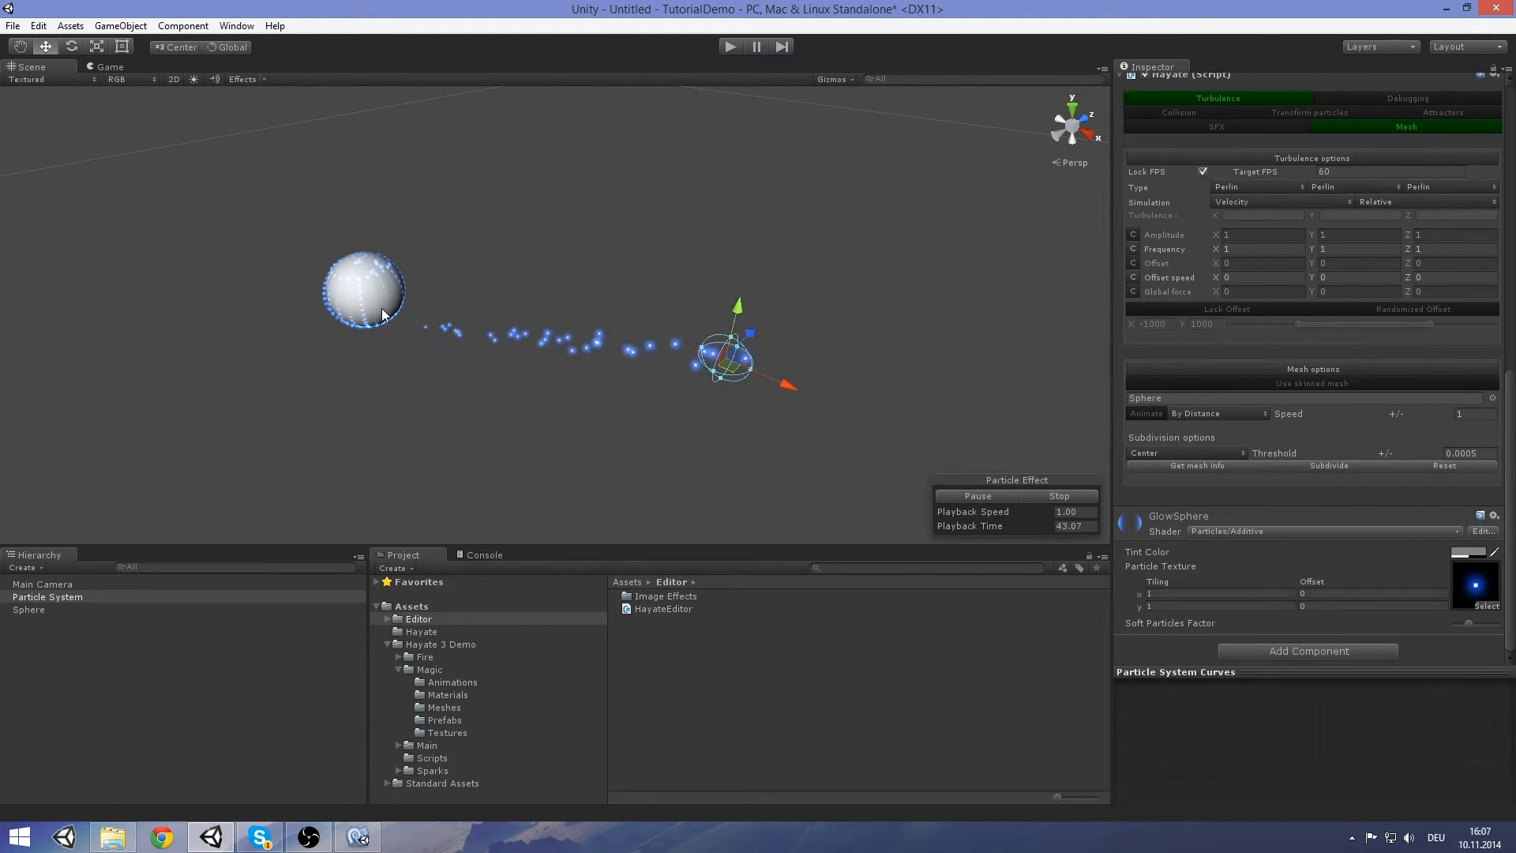
scroll(897, 382, "down", 2)
scroll(438, 300, "down", 1)
scroll(1301, 261, "up", 8)
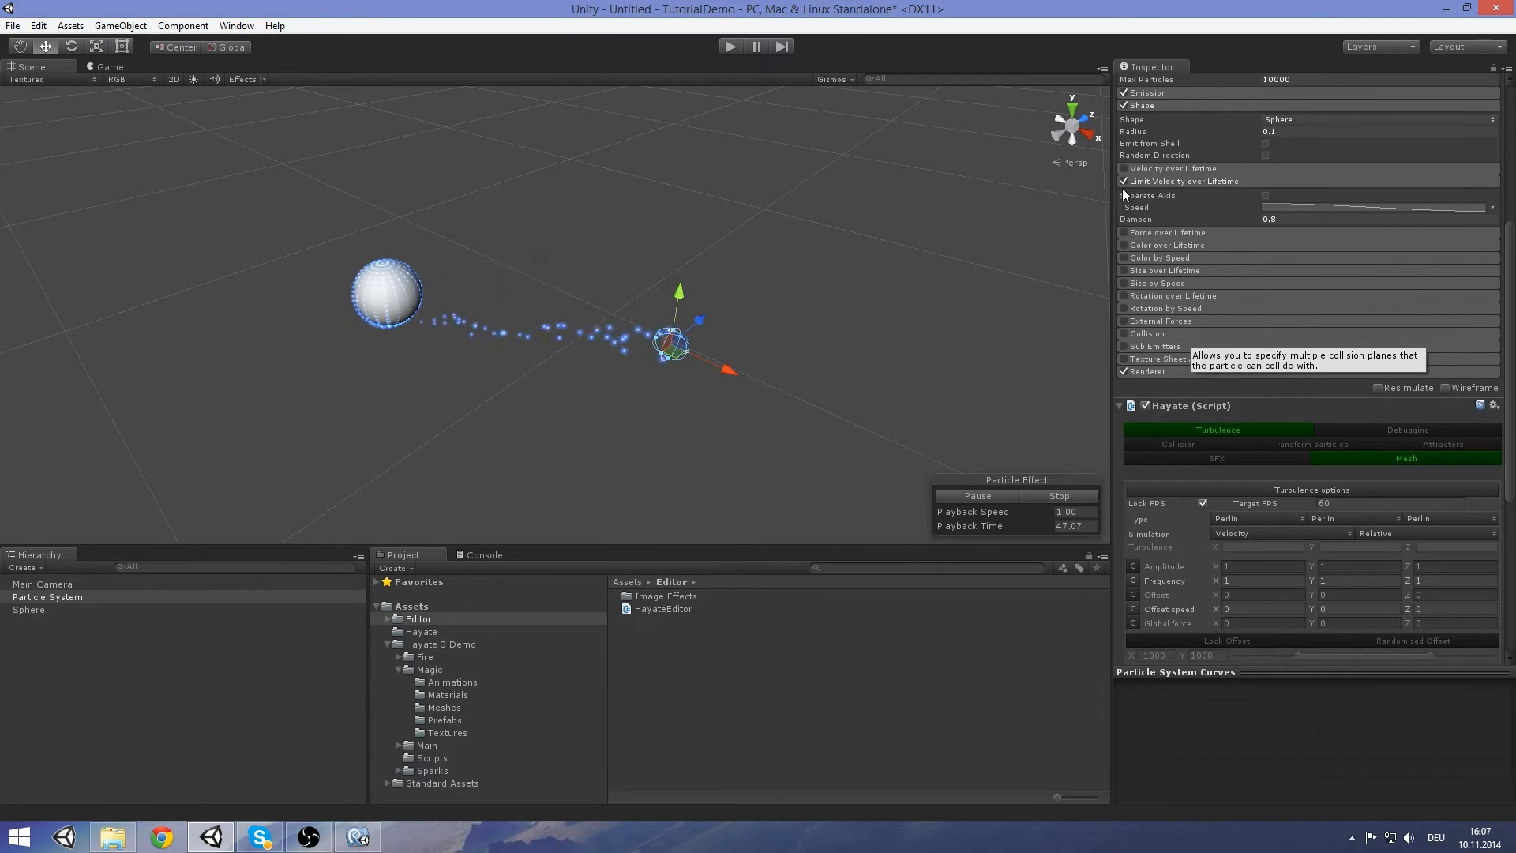
left_click(1219, 180)
scroll(1311, 452, "down", 8)
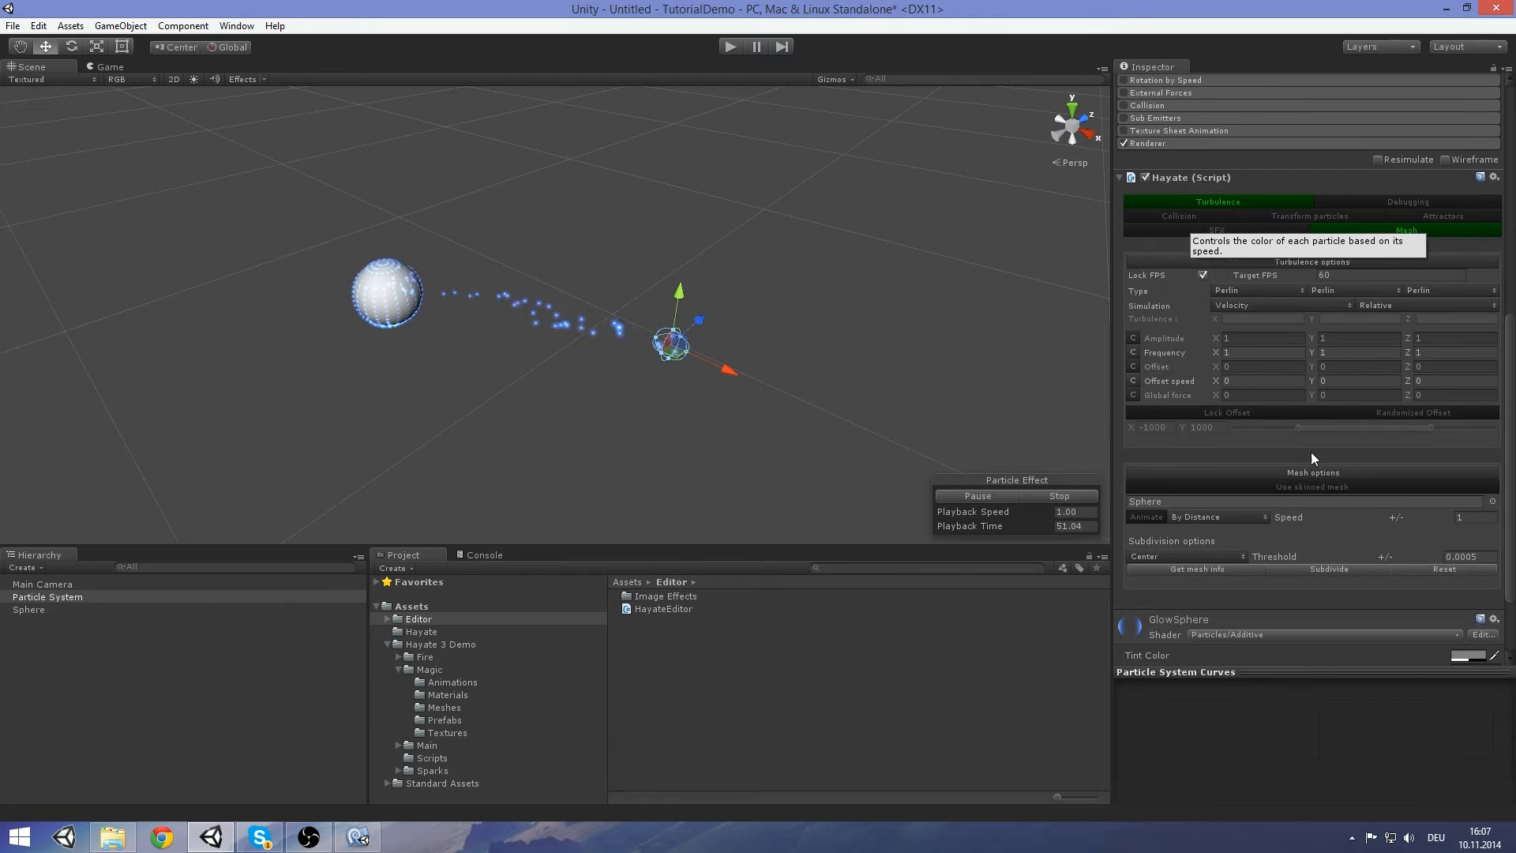
Set Hayate's mesh Speed to 0.23 and its movement mode to By Time
left_click_drag(1425, 412, 1400, 412)
left_click(1248, 414)
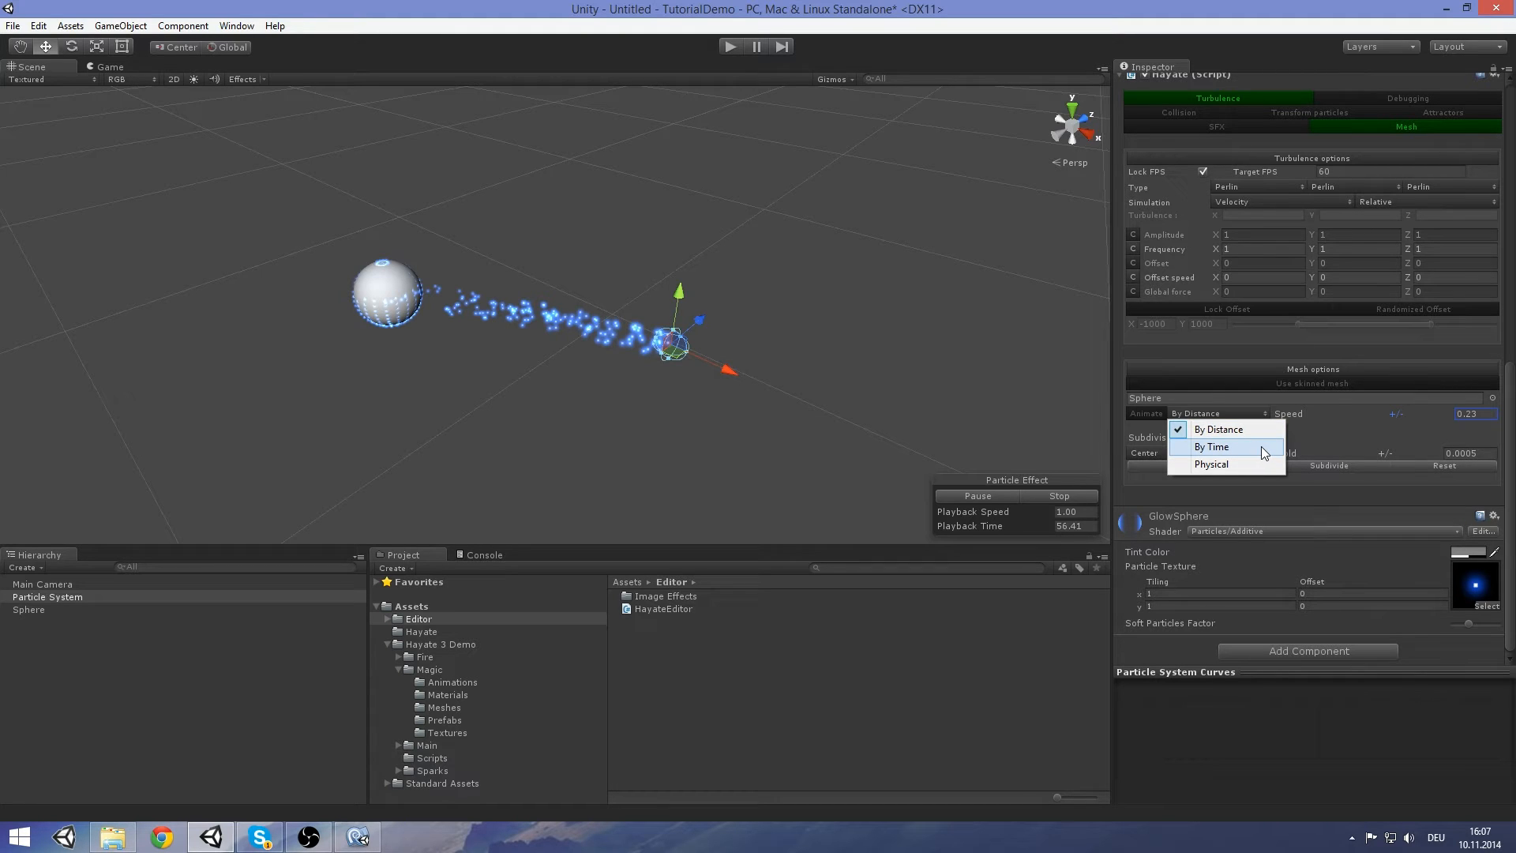
left_click(1251, 448)
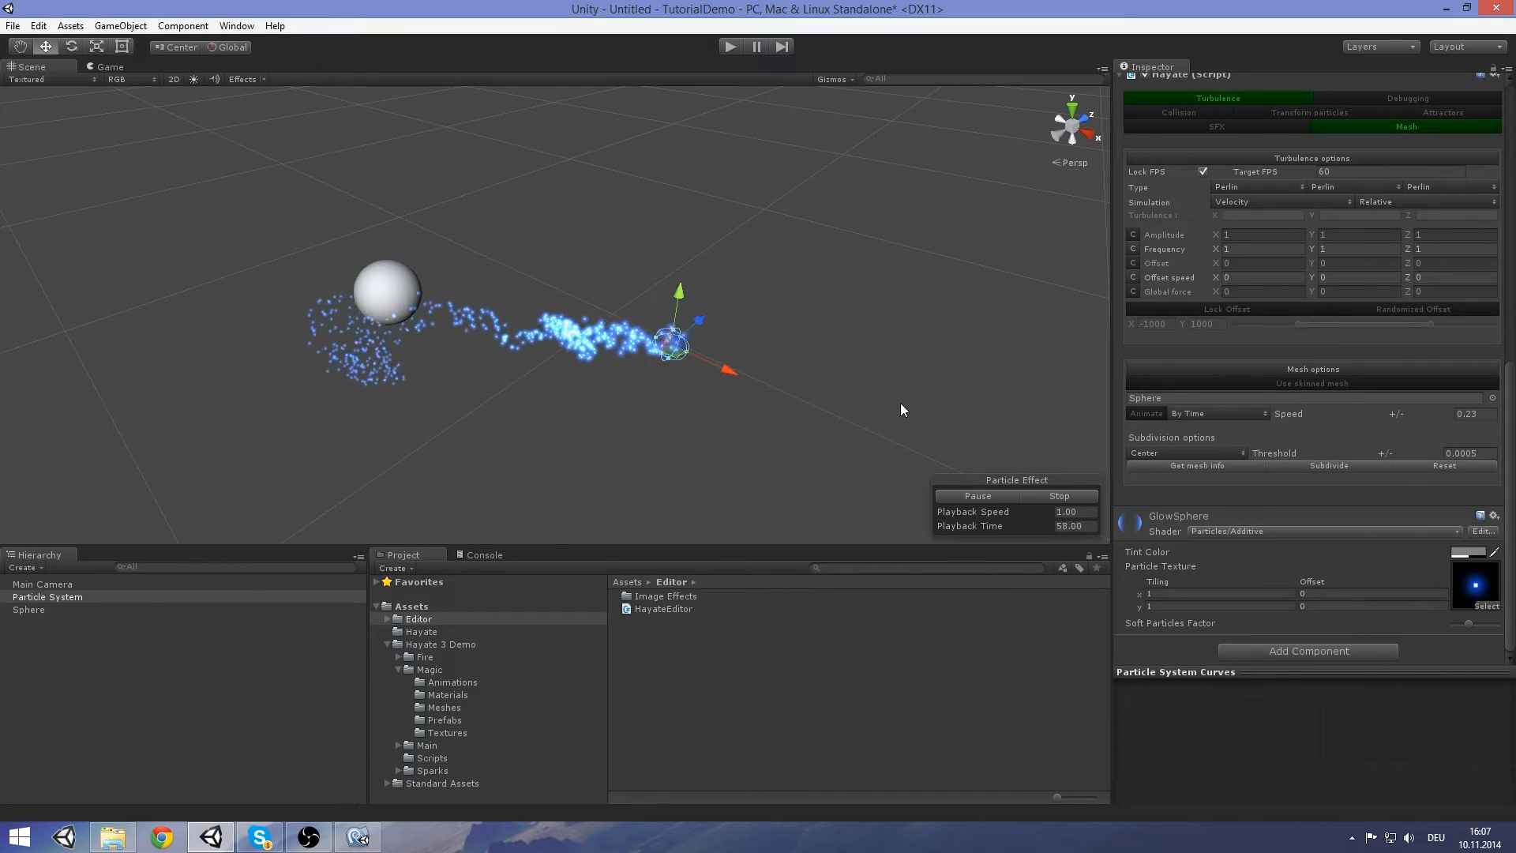
Set Hayate's mesh Speed to 0.86 and return the movement mode to By Distance
left_click_drag(1411, 417, 1425, 412)
left_click(1256, 413)
left_click(1256, 430)
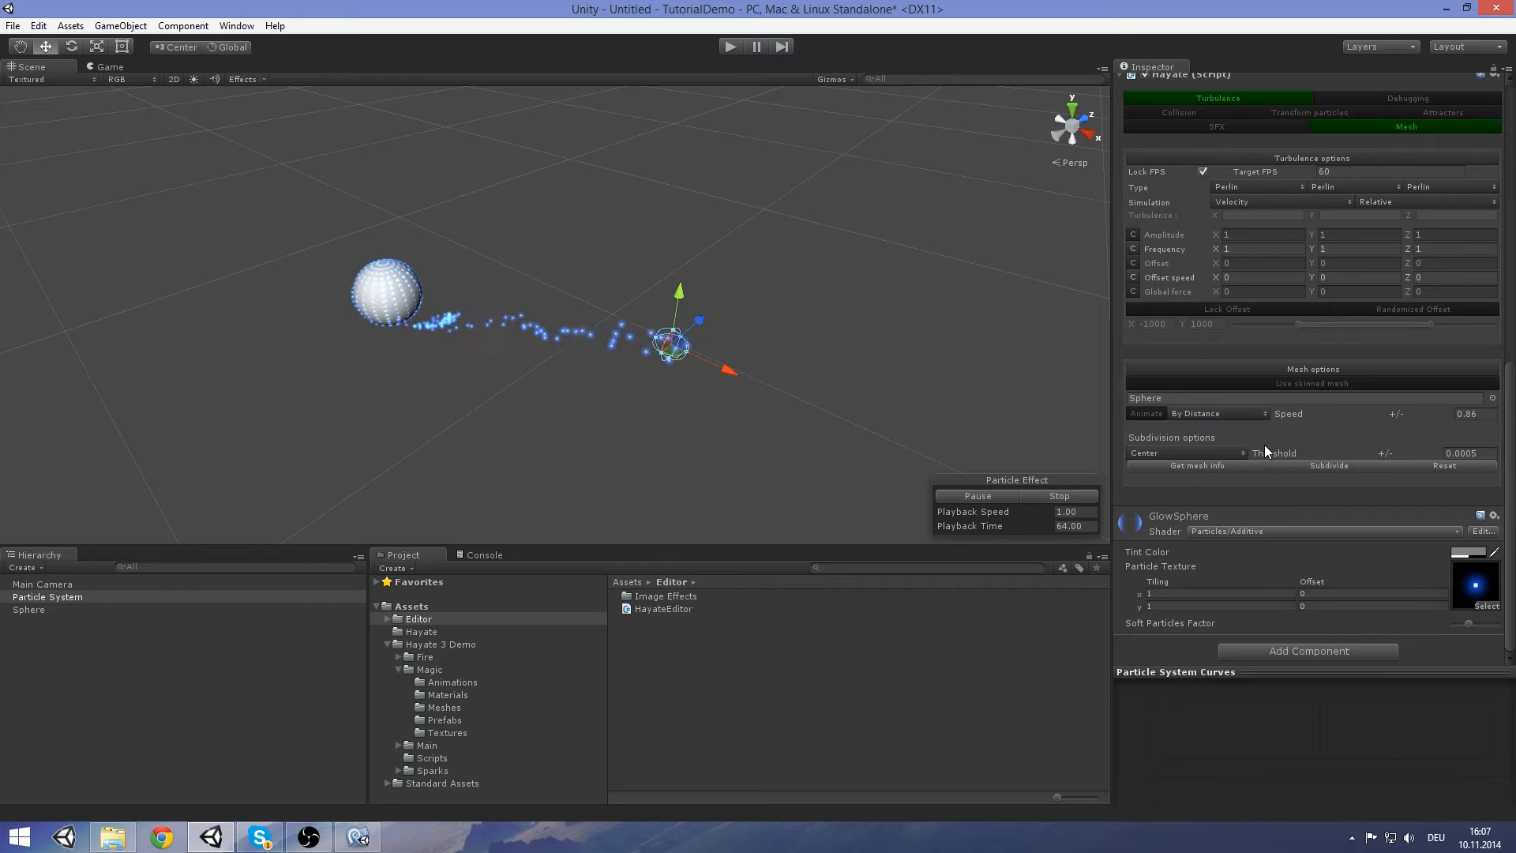
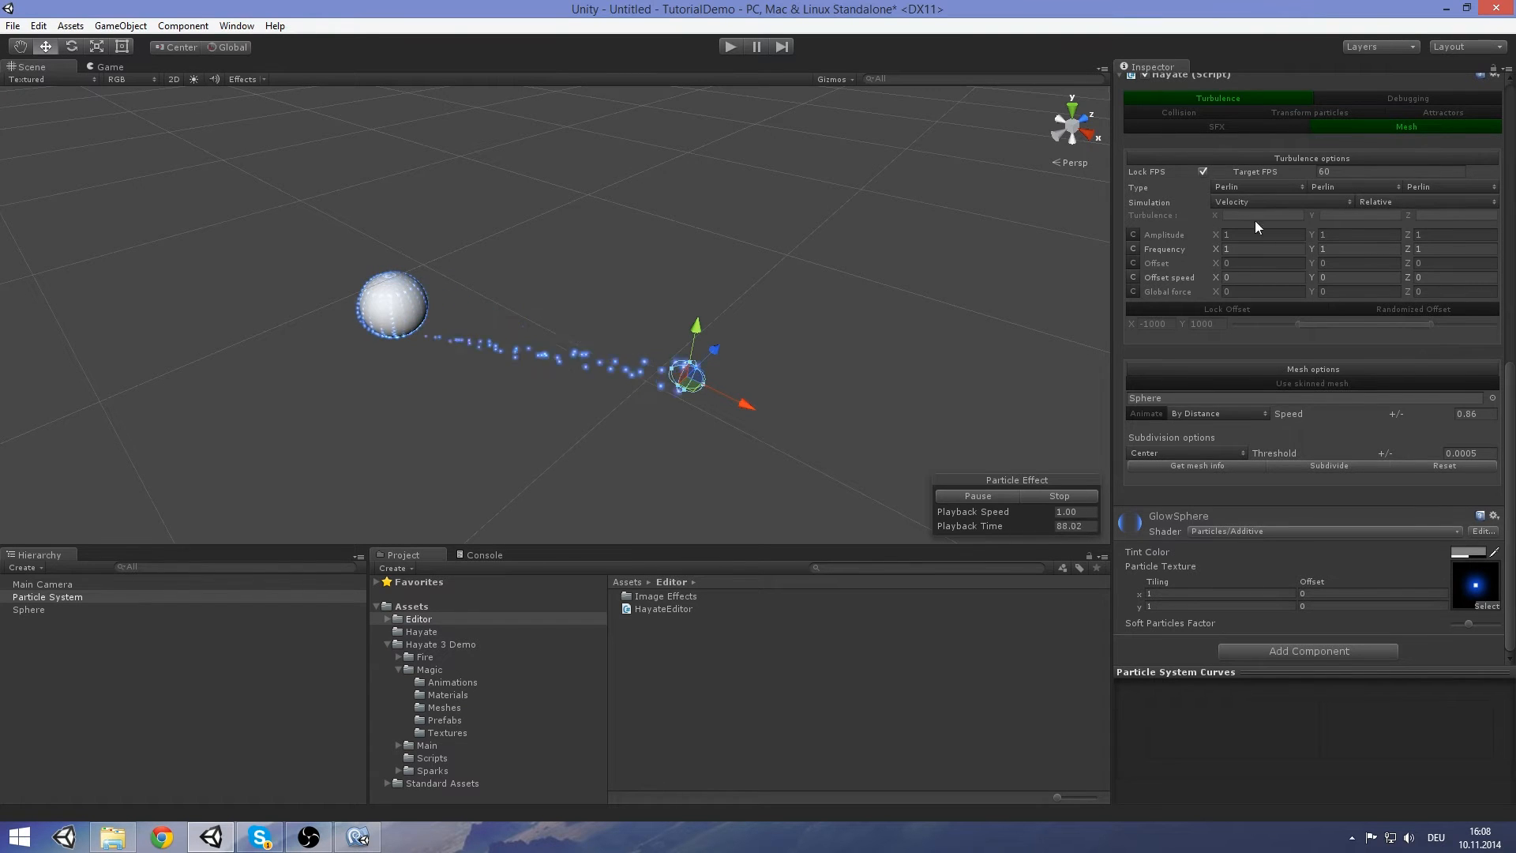
Disable Hayate's Mesh feature and enable its SFX feature
scroll(1400, 187, "up", 2)
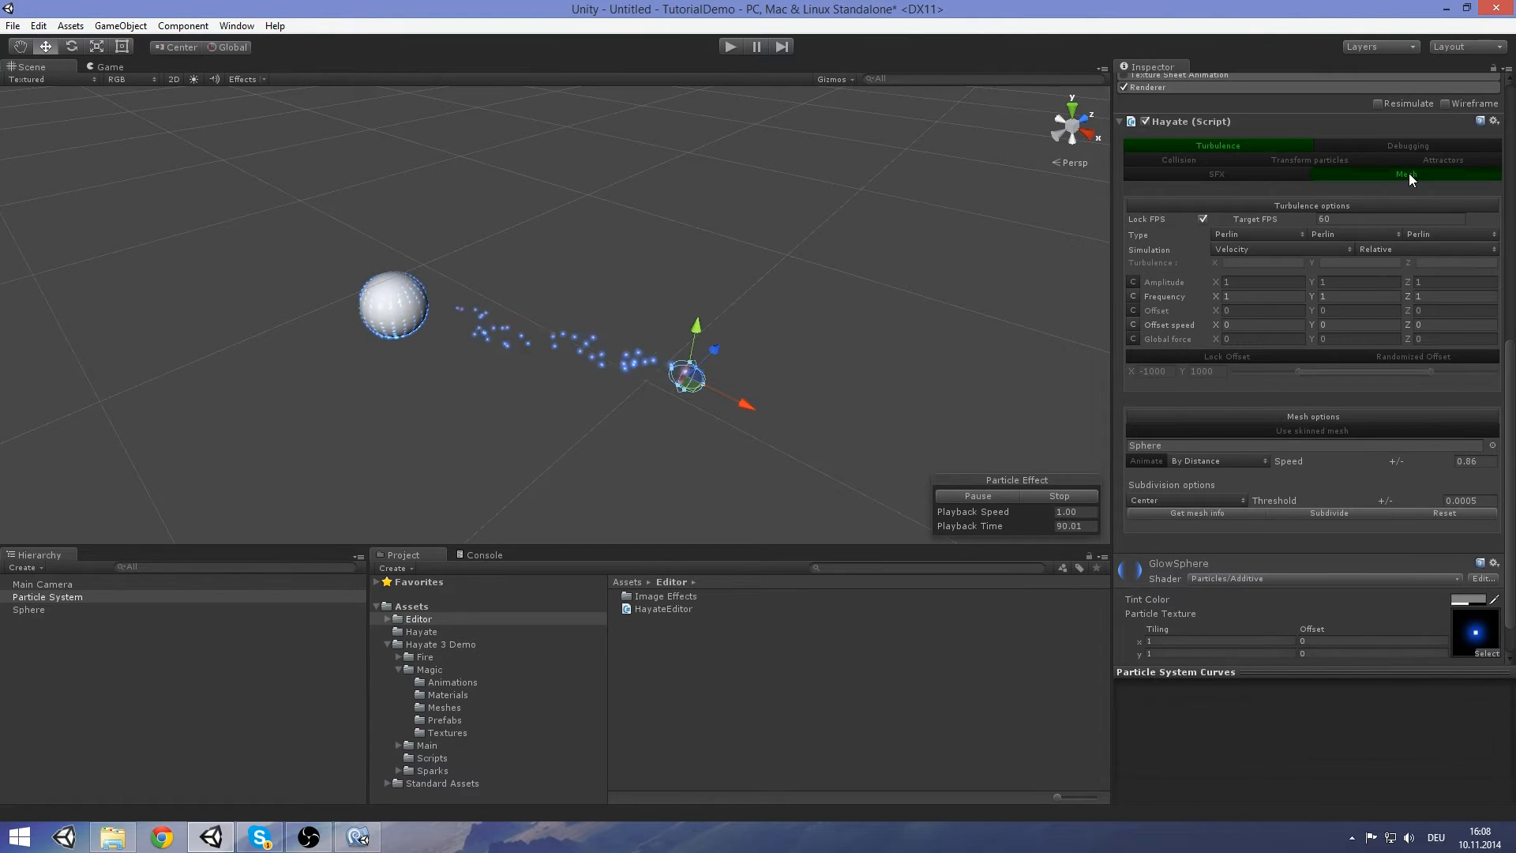
left_click(1409, 173)
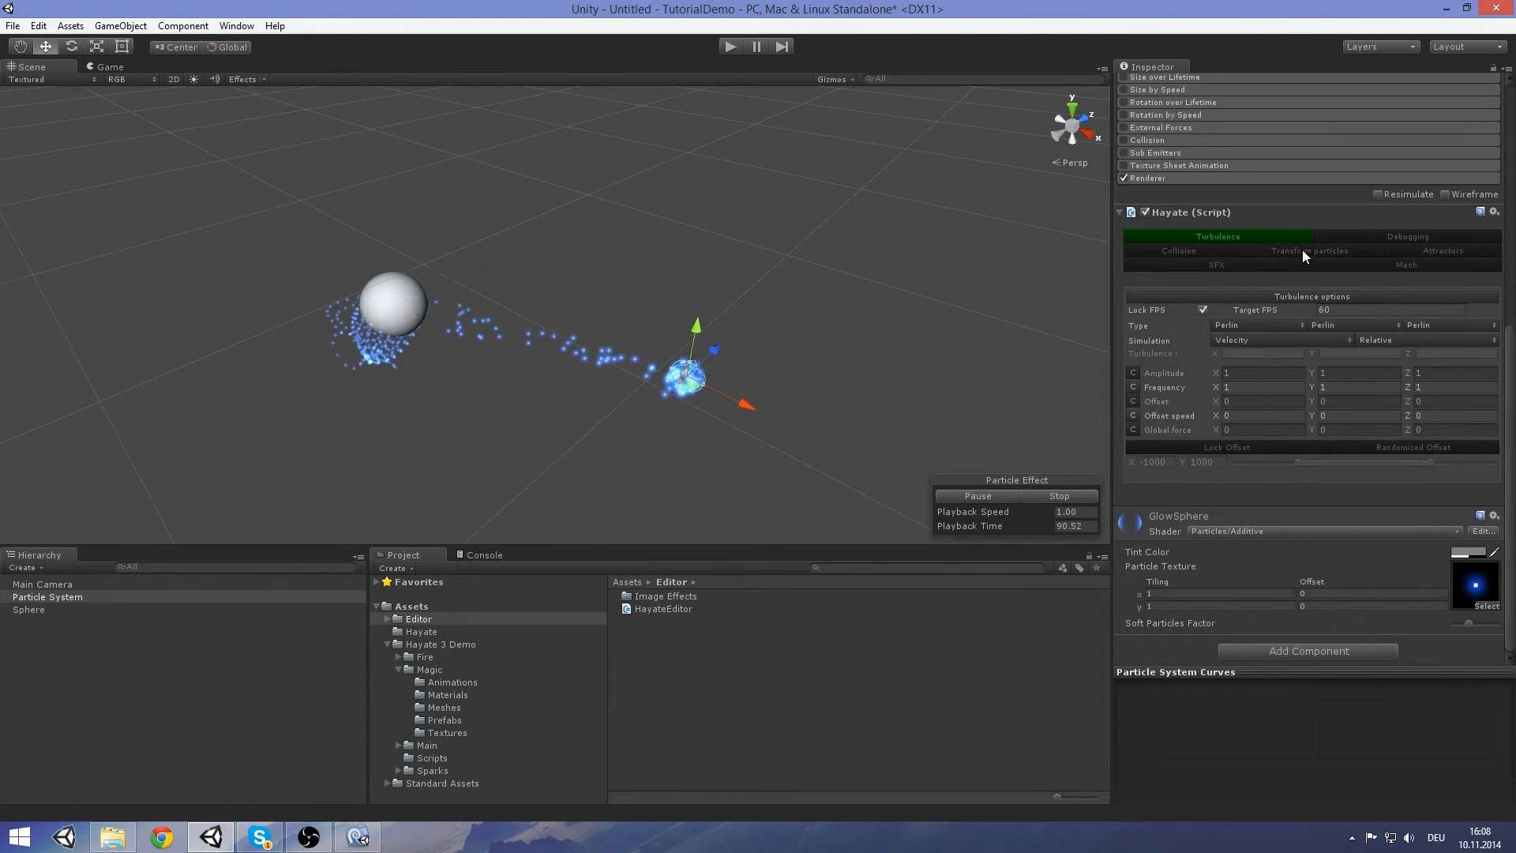
left_click(1255, 268)
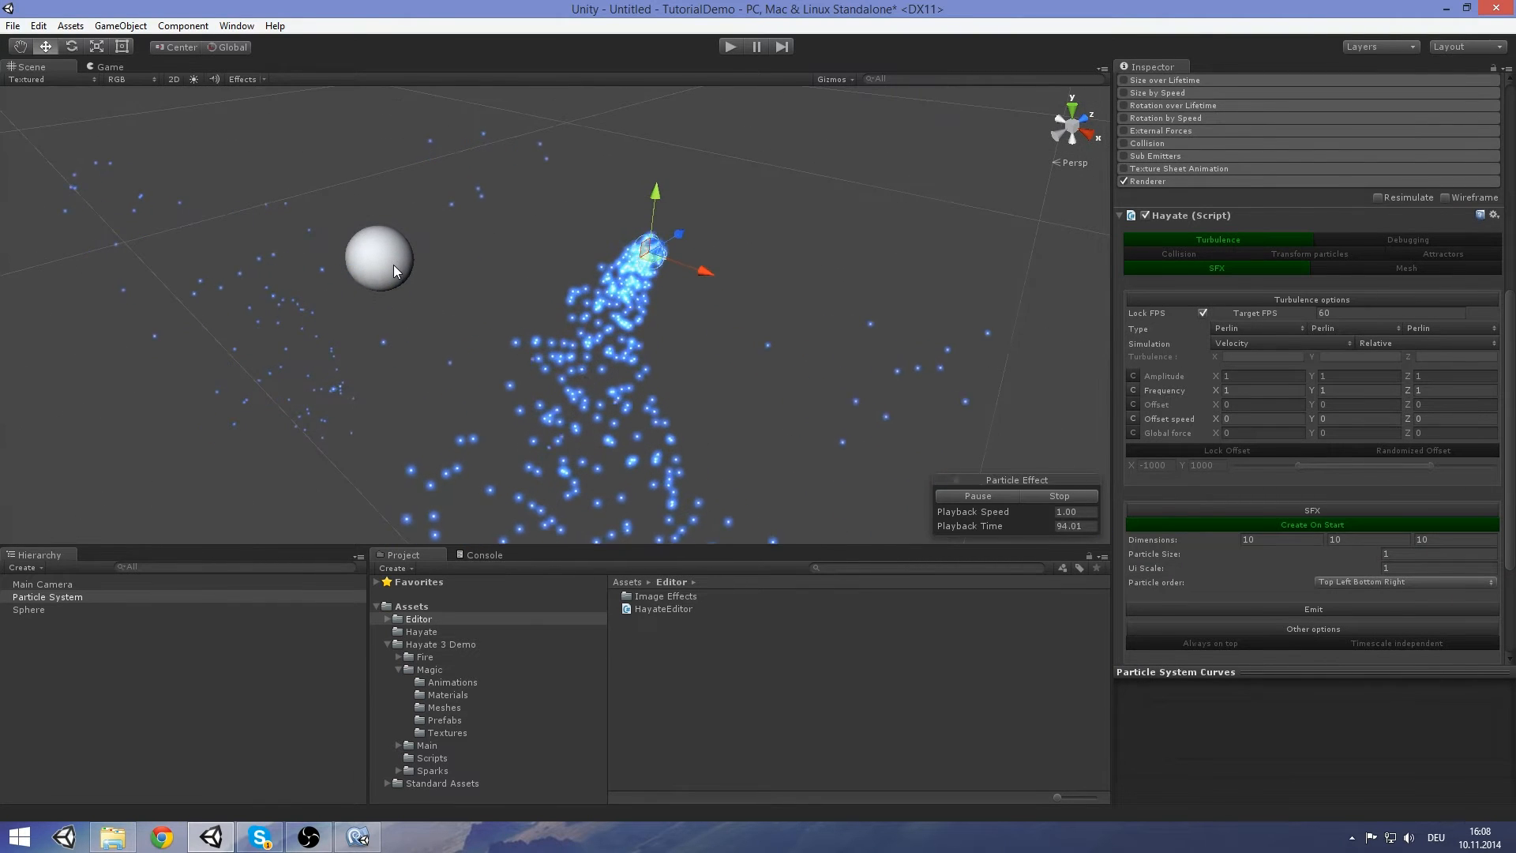
Delete the sphere from the scene and reselect the Particle System
left_click(394, 265)
key("Delete")
left_click(643, 256)
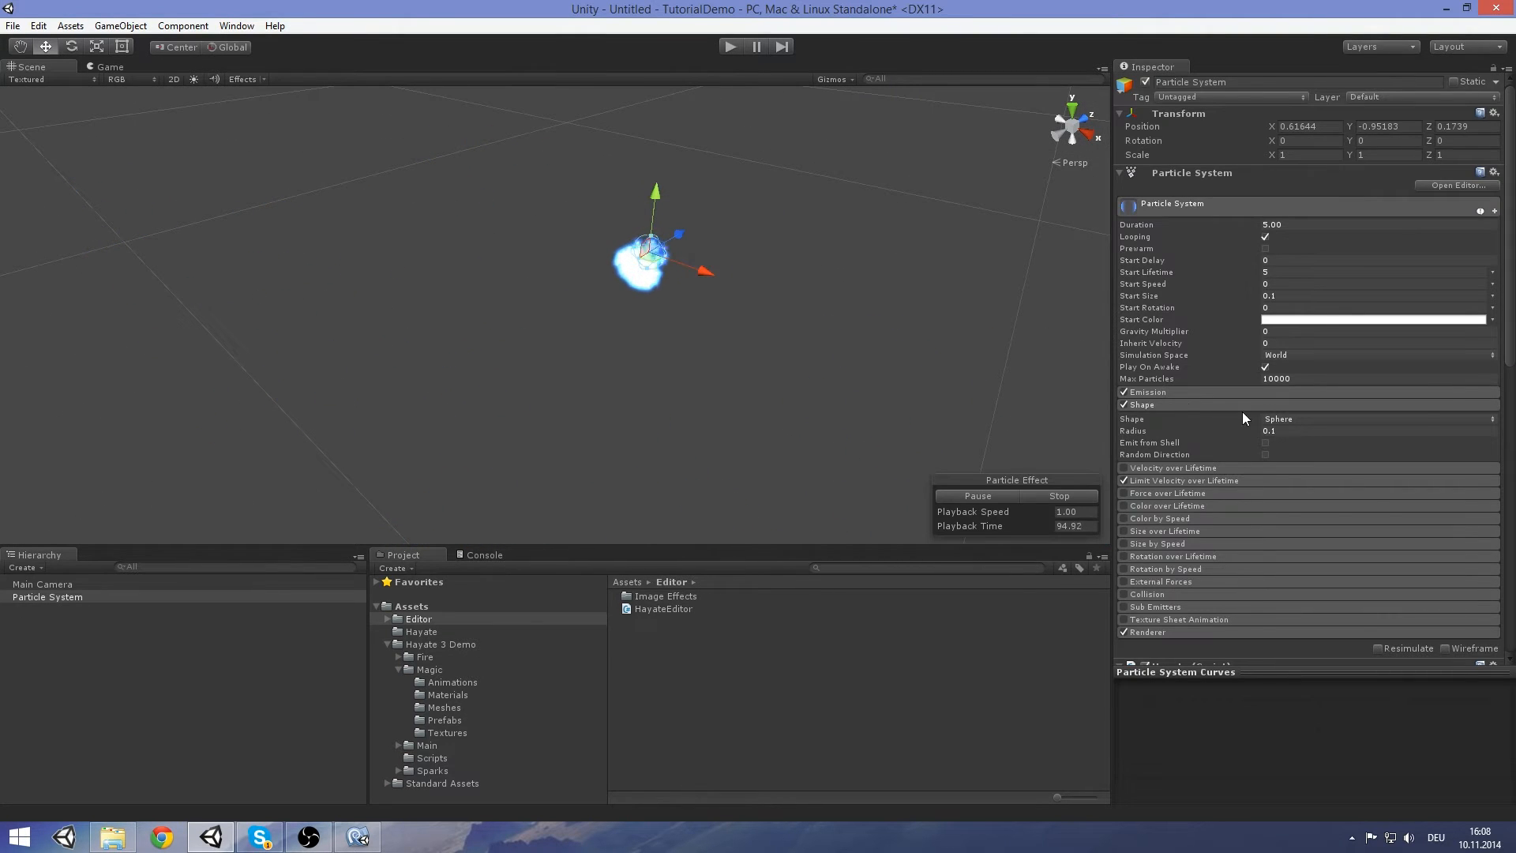
Emit the SFX particles with Hayate's existing 10 × 10 × 10 dimensions and view the resulting block
scroll(1314, 430, "down", 10)
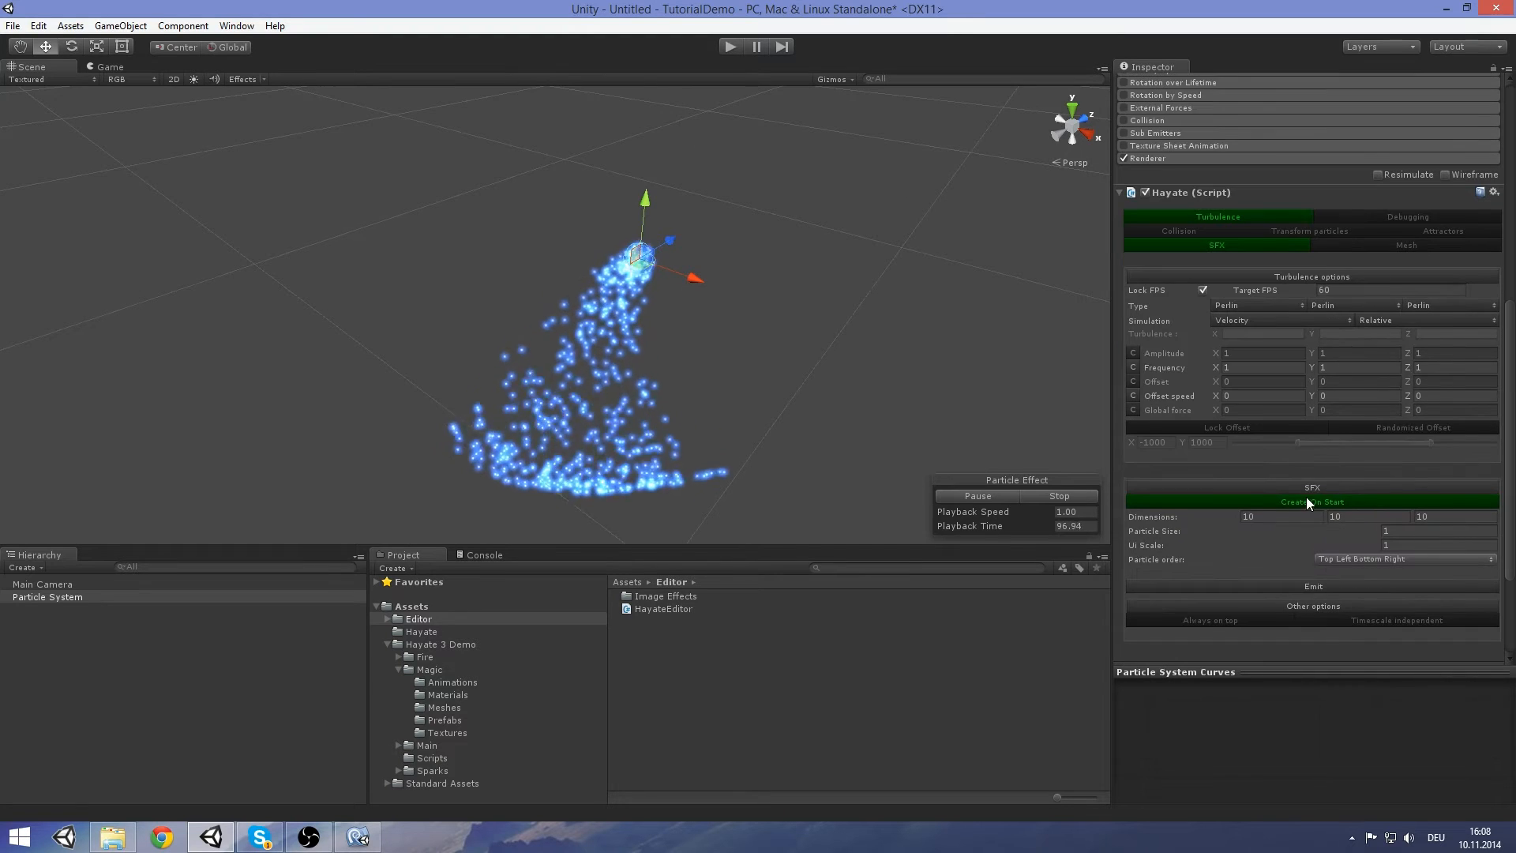
scroll(1286, 300, "down", 3)
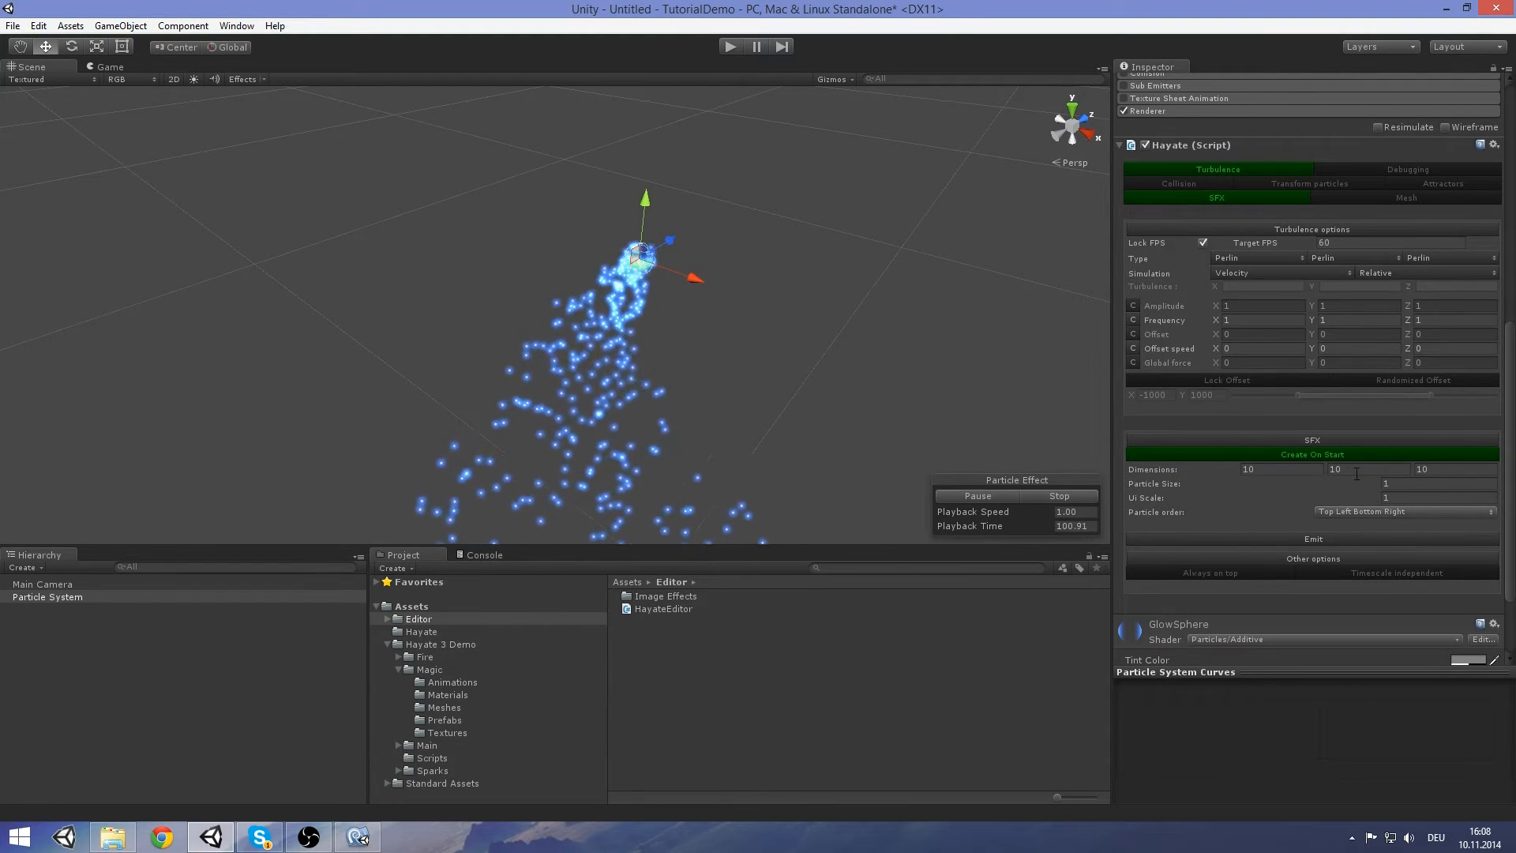
left_click(1303, 537)
right_click_drag(872, 335, 915, 274)
scroll(906, 330, "down", 5)
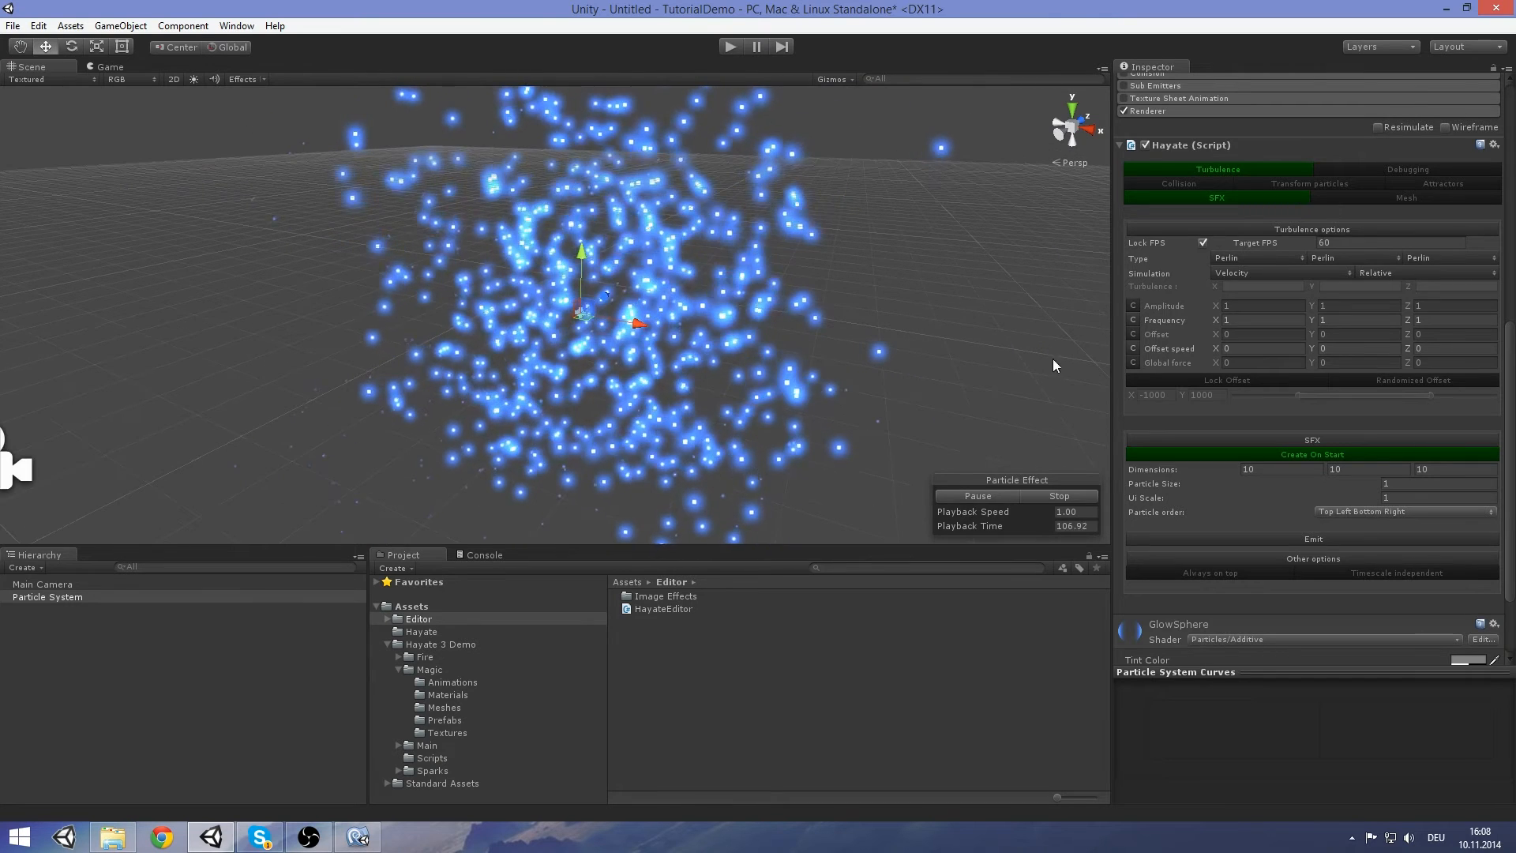
Set Hayate's turbulence type to None for all three axes
scroll(1300, 330, "up", 5)
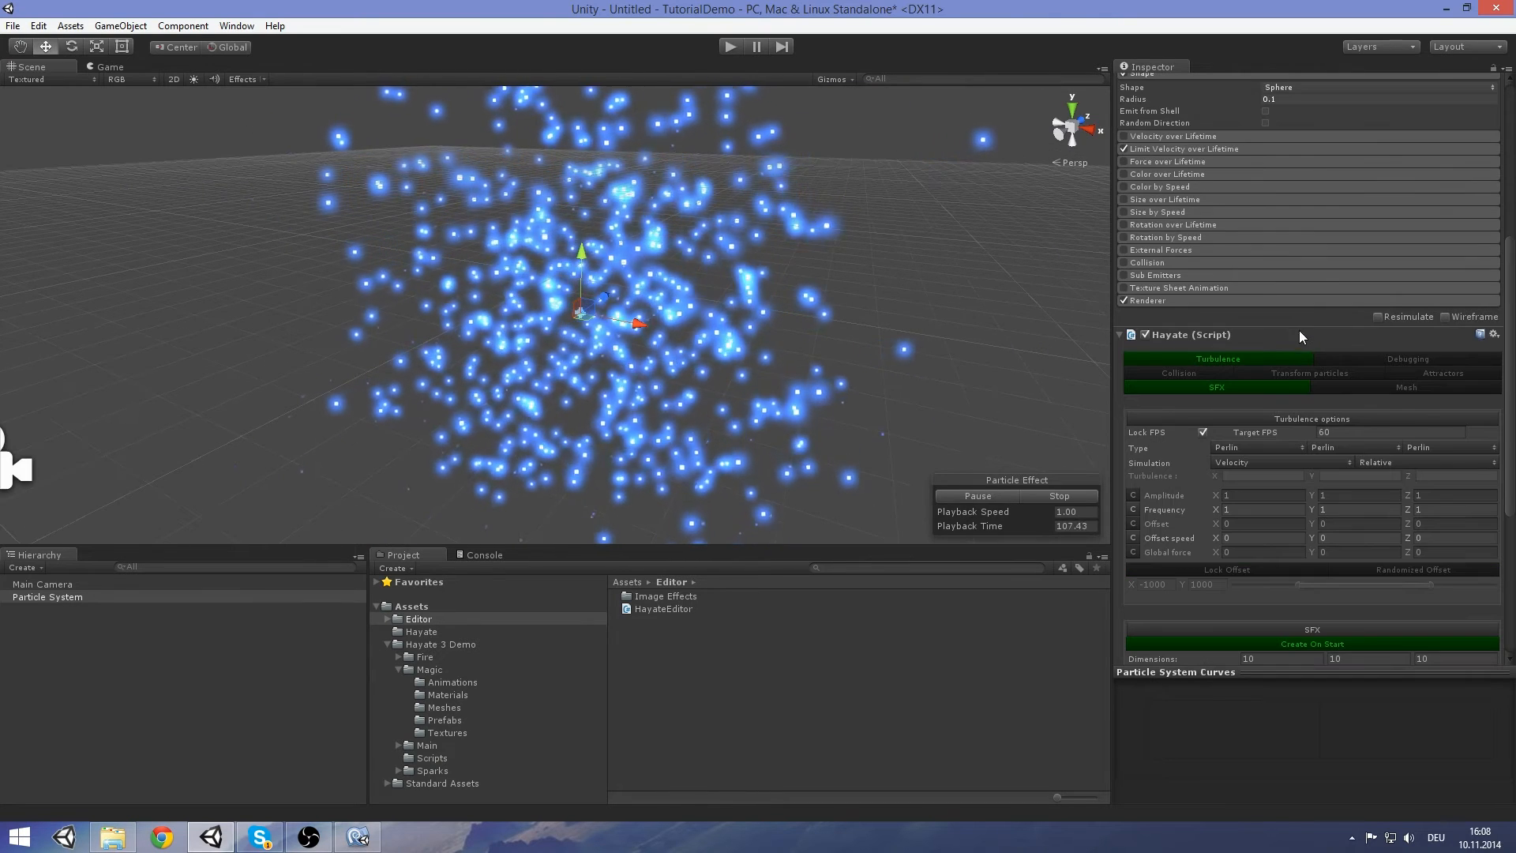
left_click(1264, 448)
left_click(1263, 464)
left_click(1356, 448)
left_click(1358, 464)
left_click(1419, 447)
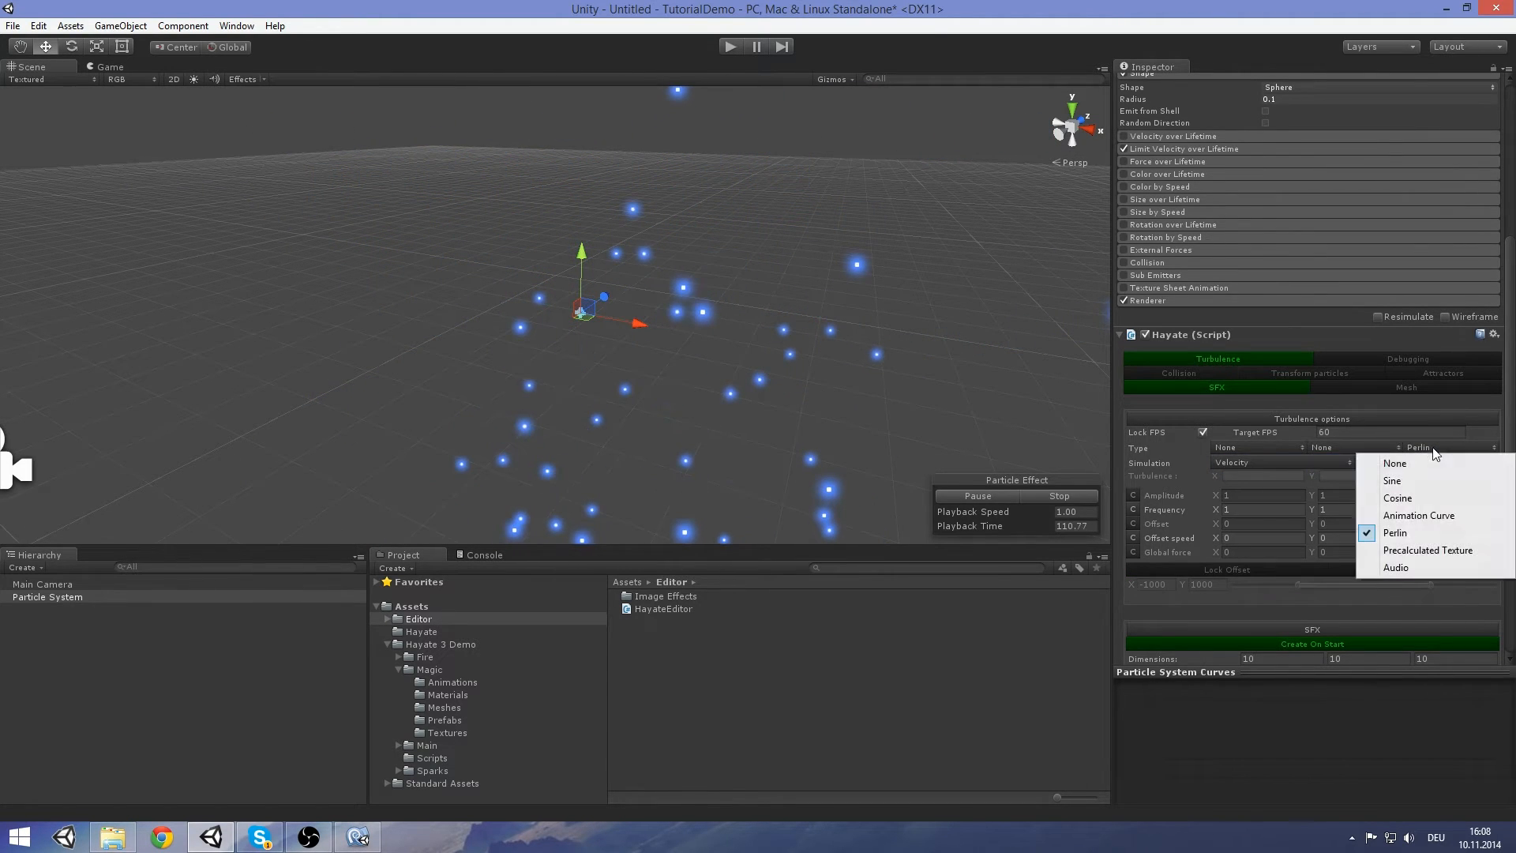
left_click(1417, 464)
Set the third SFX dimension to 0.1 and emit the particles as a flat grid
scroll(1422, 474, "down", 5)
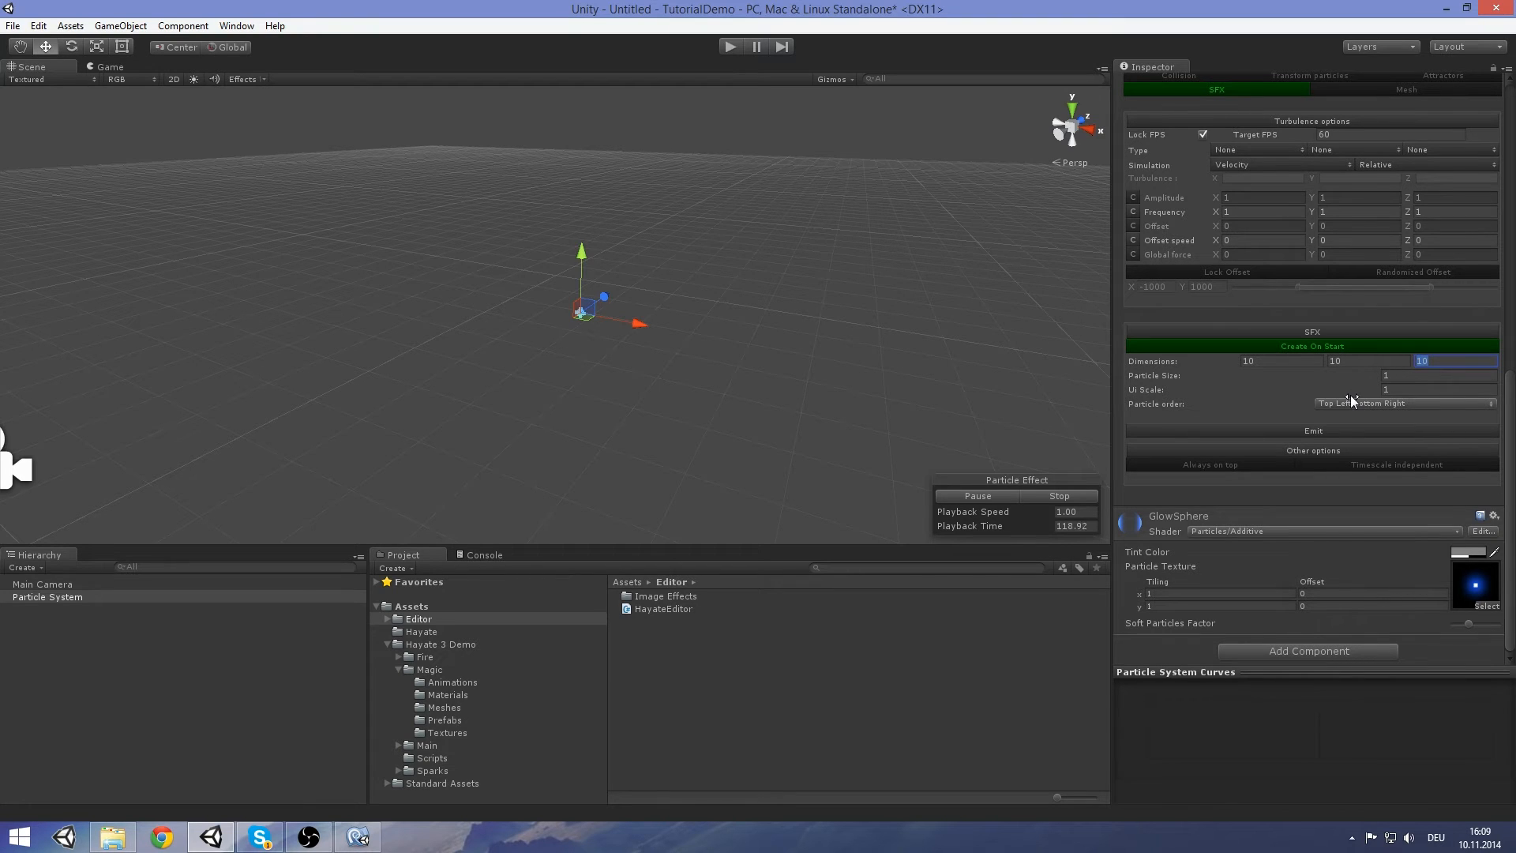
type("0.1")
middle_click_drag(760, 329, 734, 323)
left_click(1311, 432)
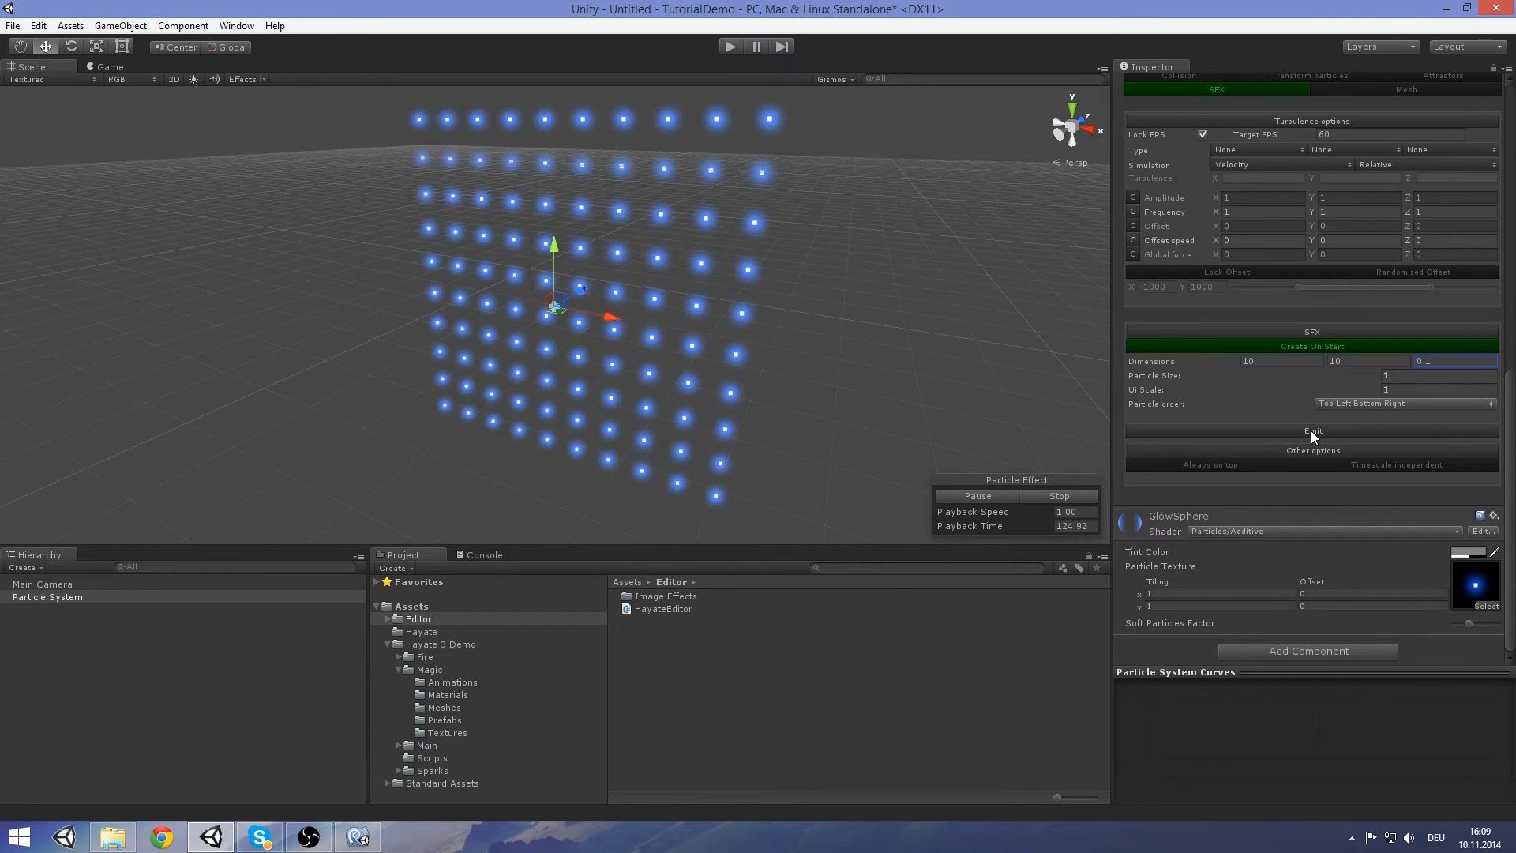
right_click_drag(790, 311, 816, 285)
middle_click_drag(812, 333, 861, 282)
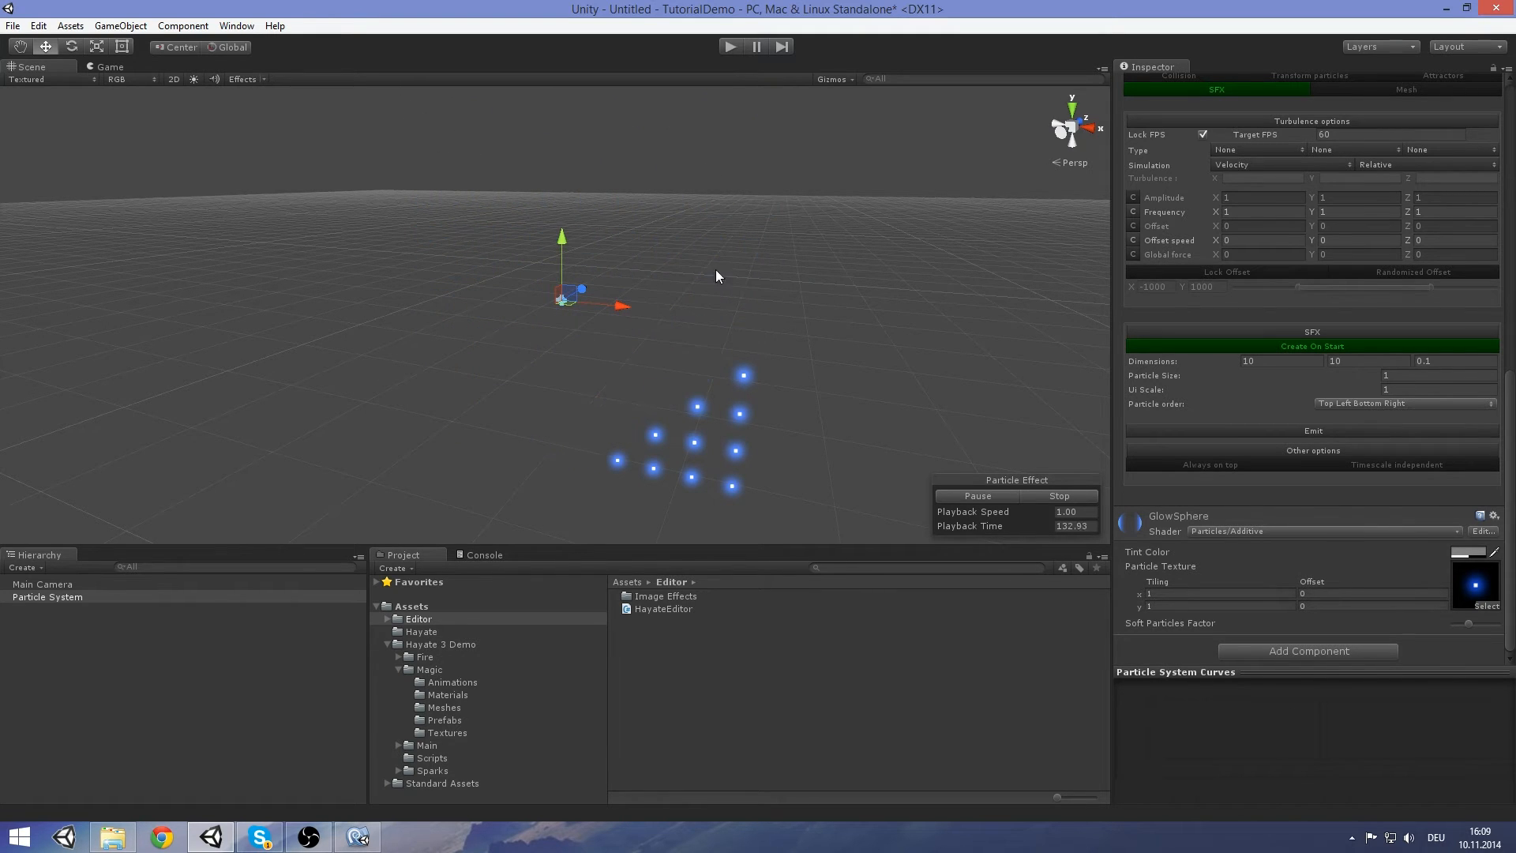
Set the SFX particle order to Top Bottom and emit the grid again
scroll(1291, 423, "up", 15)
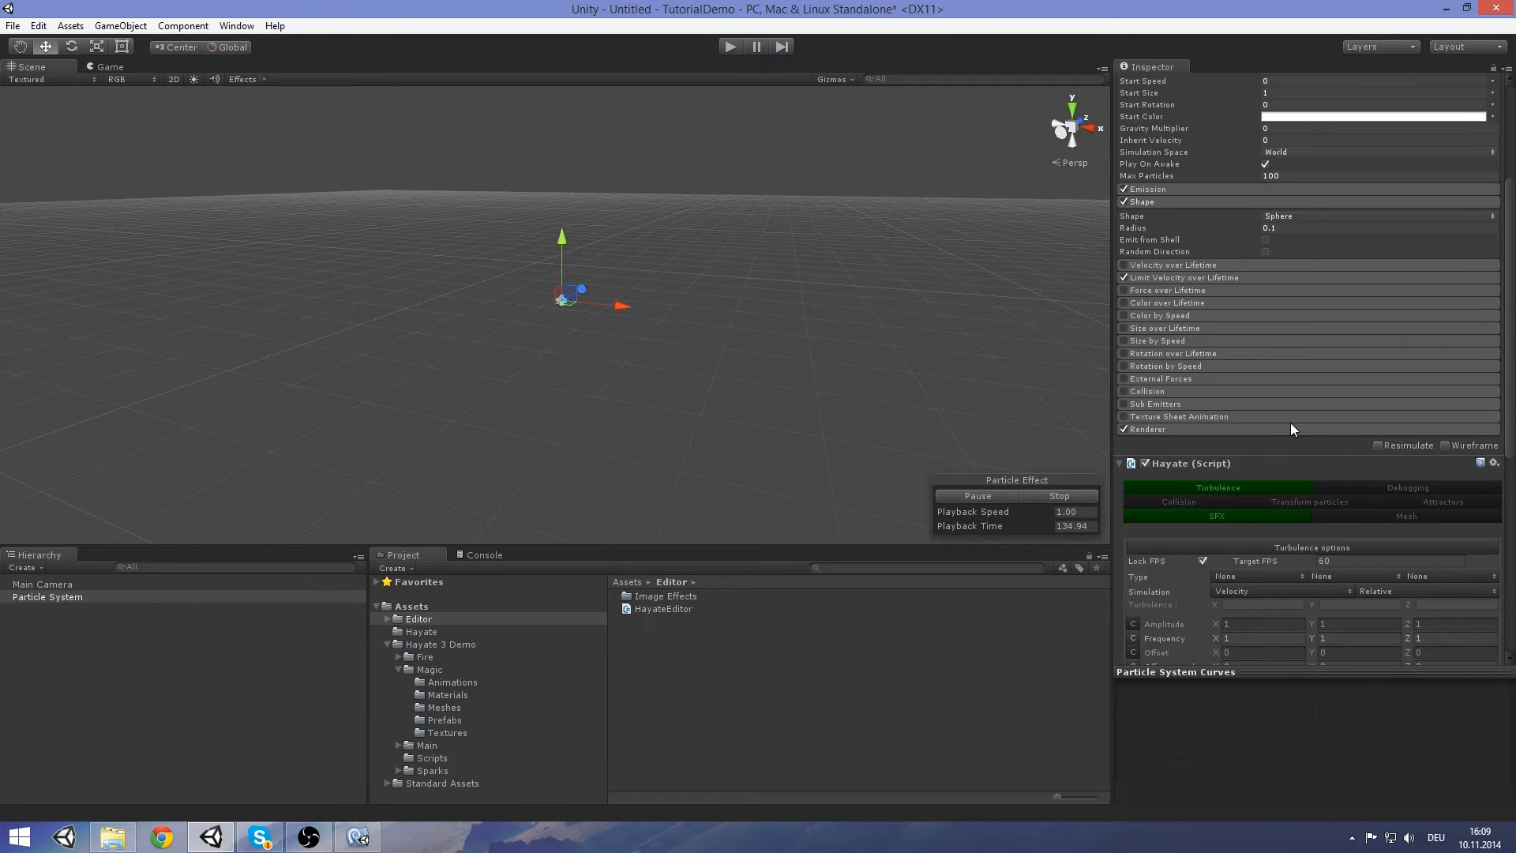
scroll(1291, 356, "down", 15)
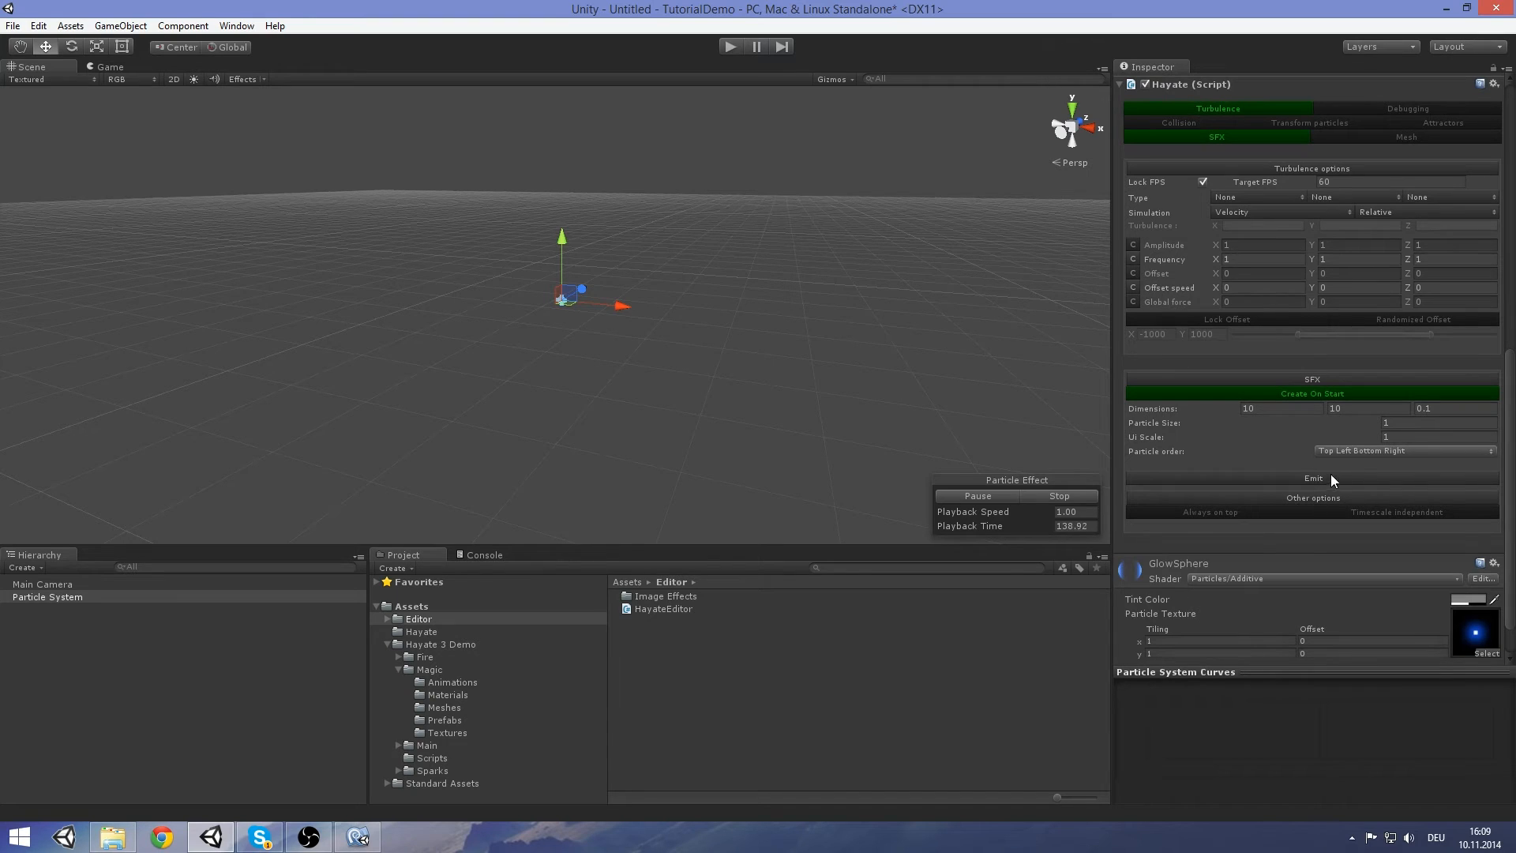
left_click(1343, 451)
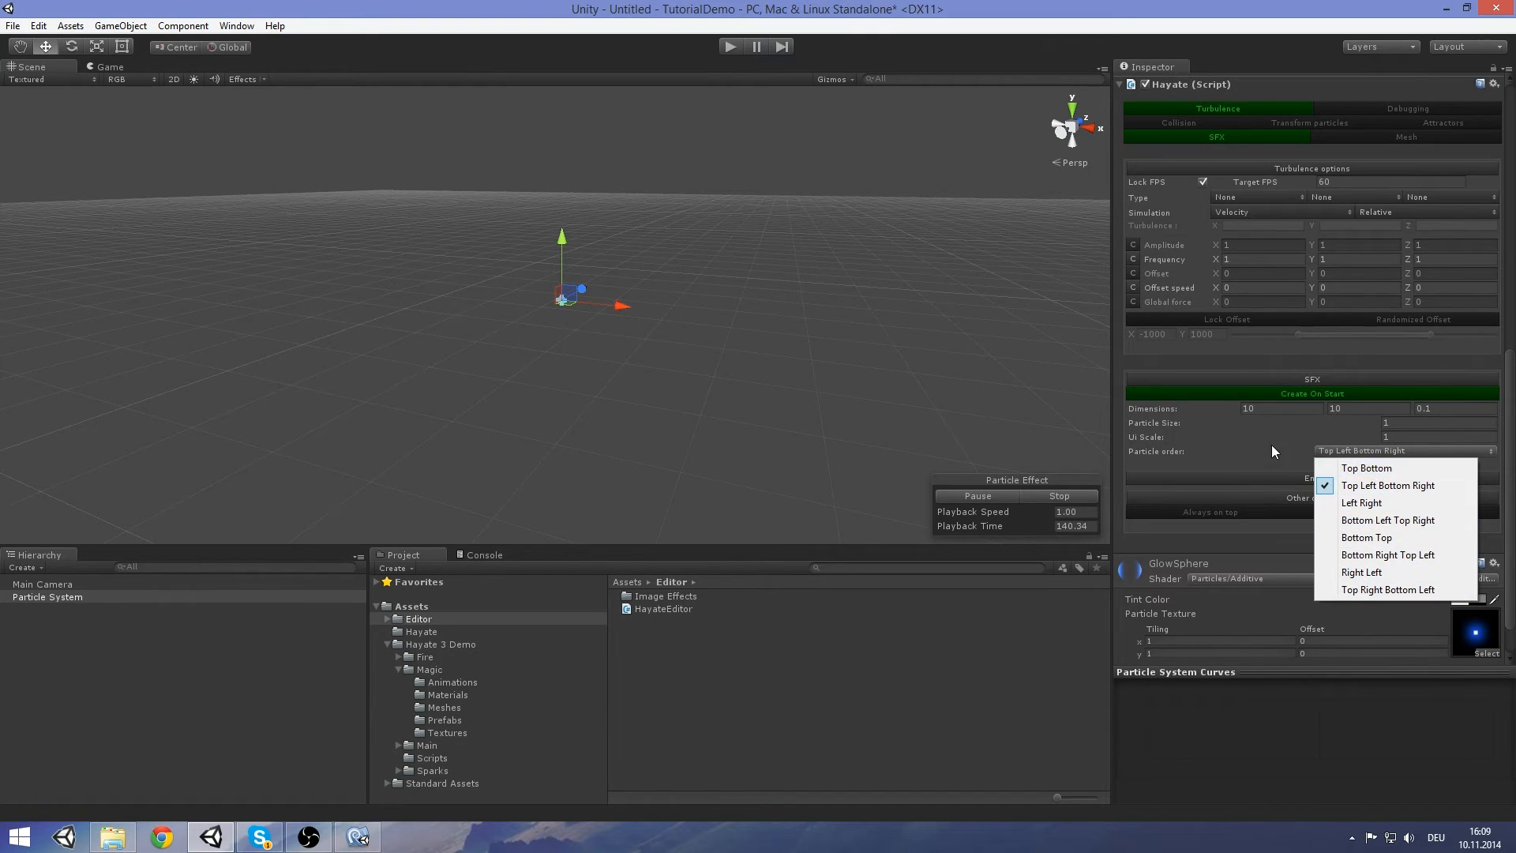
left_click(1389, 469)
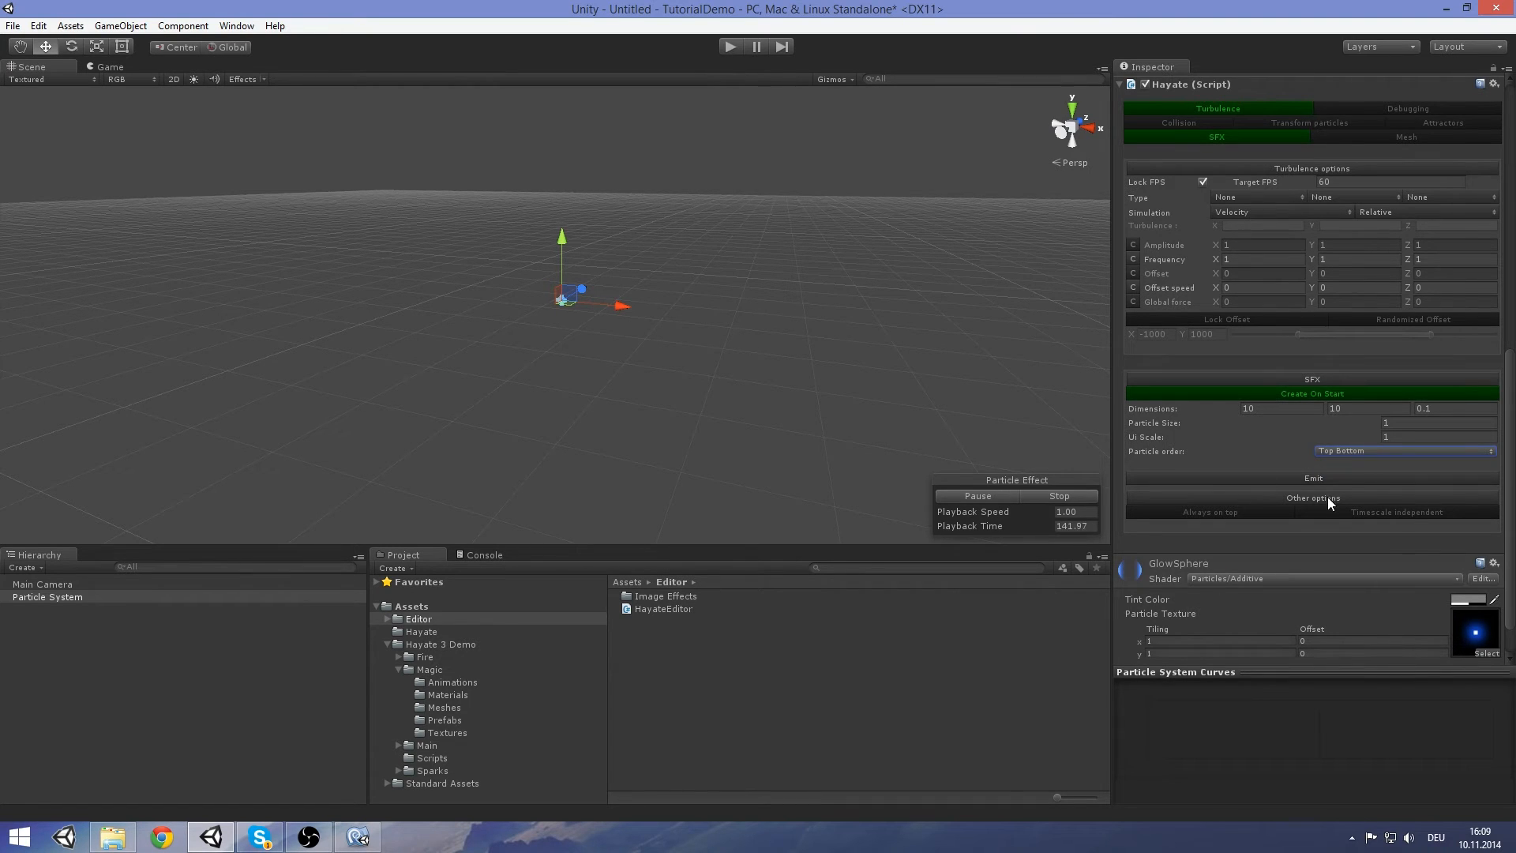
left_click(1328, 477)
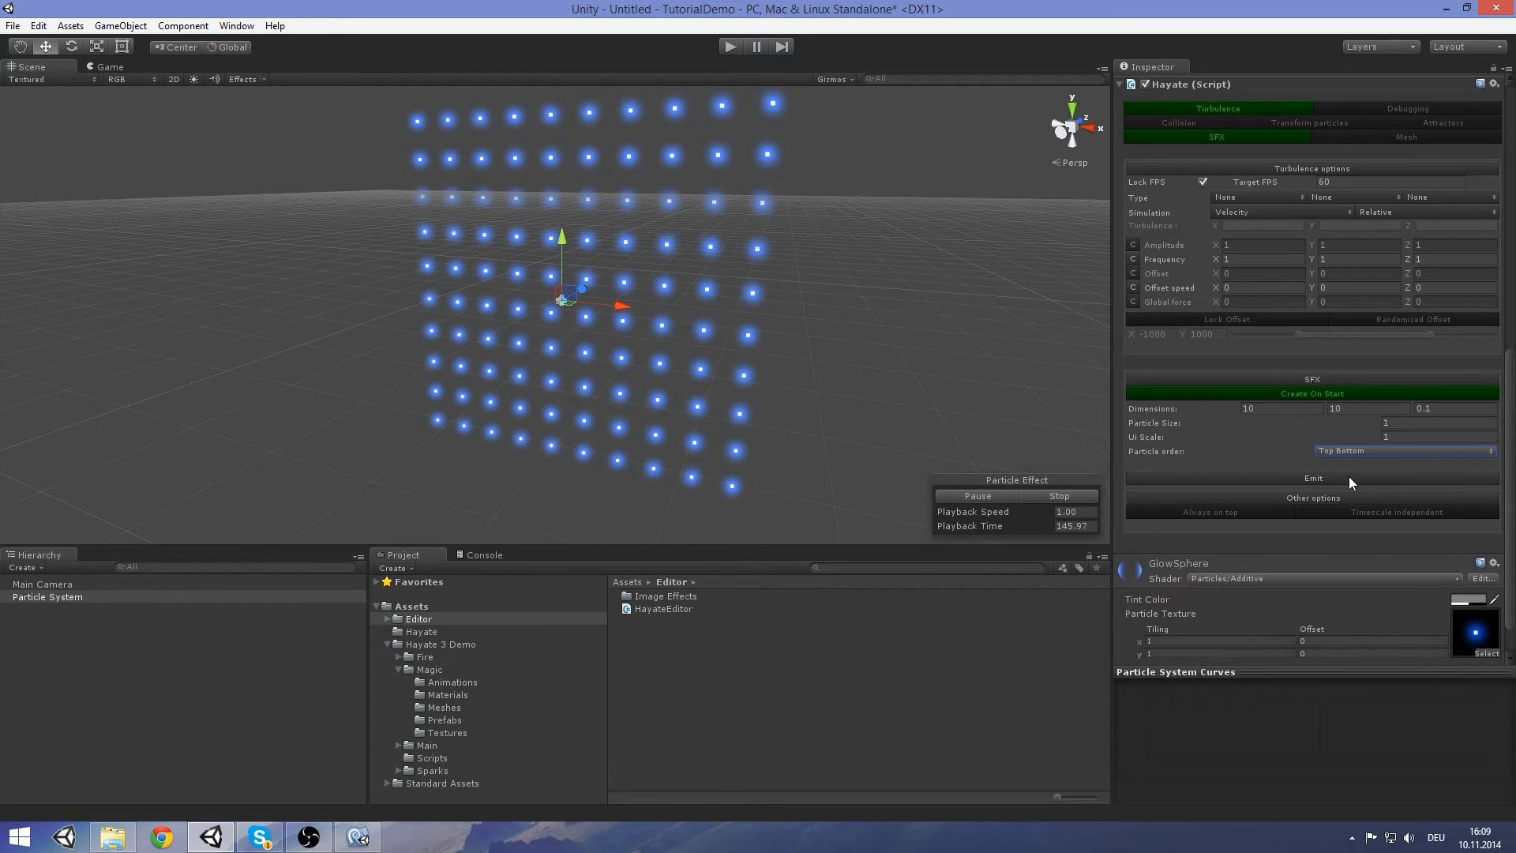
Enable the Particle System's Size over Lifetime module
scroll(1396, 455, "up", 12)
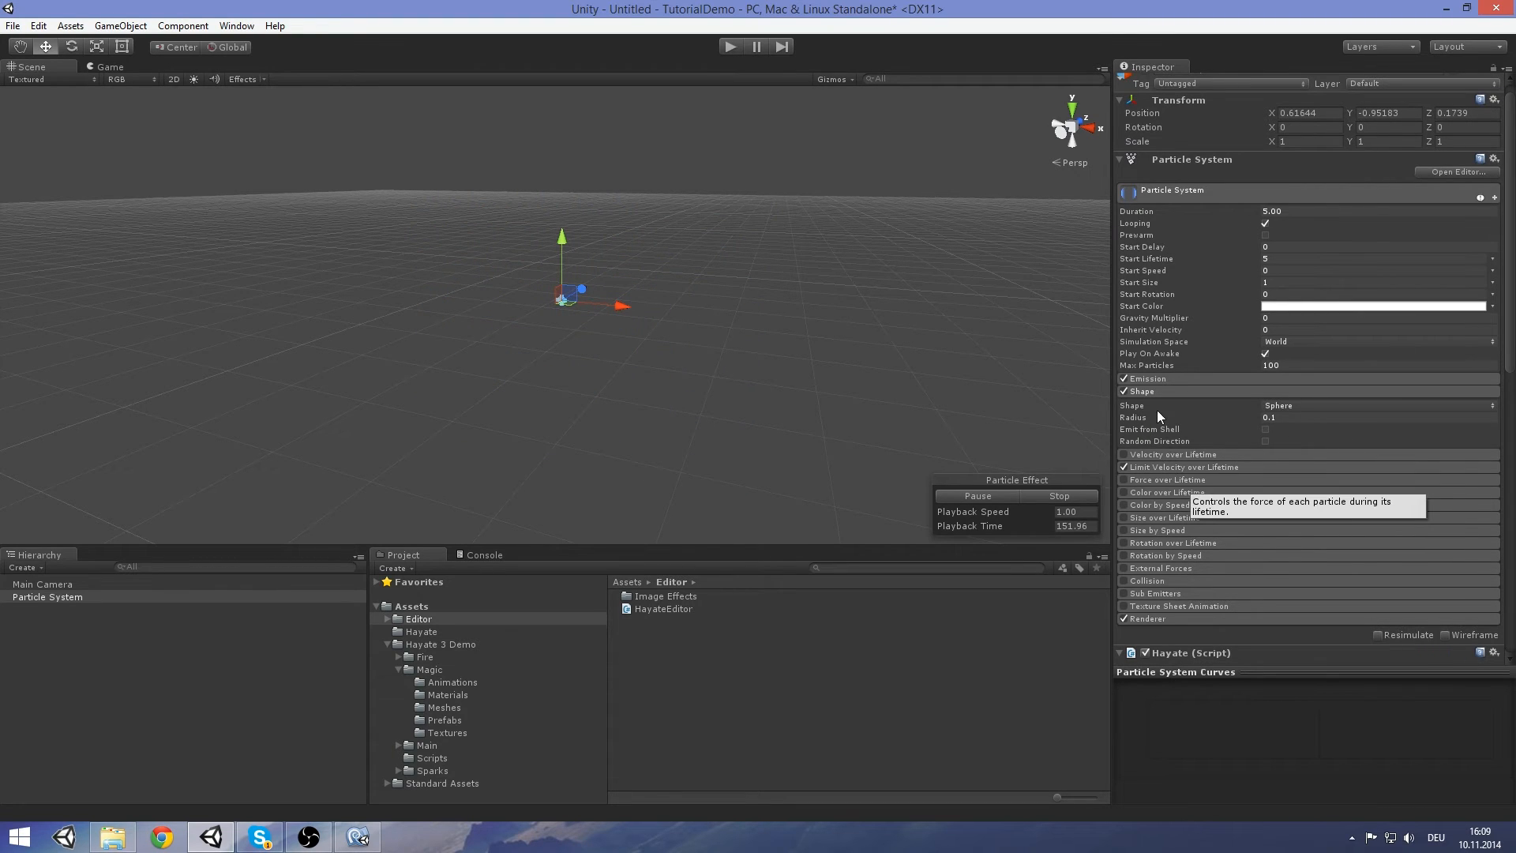
left_click(1132, 515)
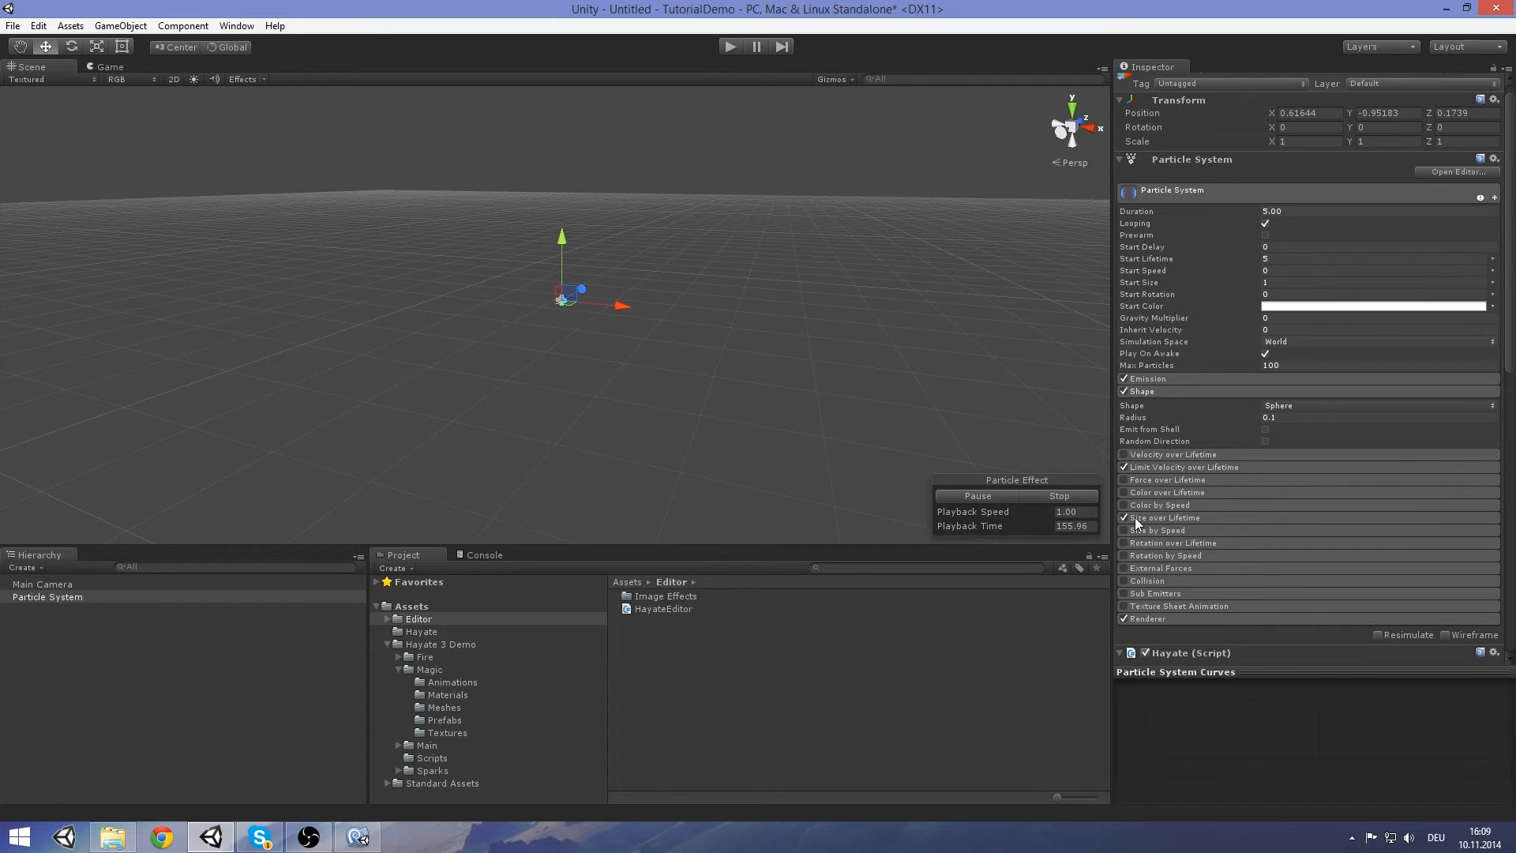
Shape the Size over Lifetime curve to rise from 0 to 1 near 0.16 and fall back to 0, and emit the SFX grid
double_click(1257, 700)
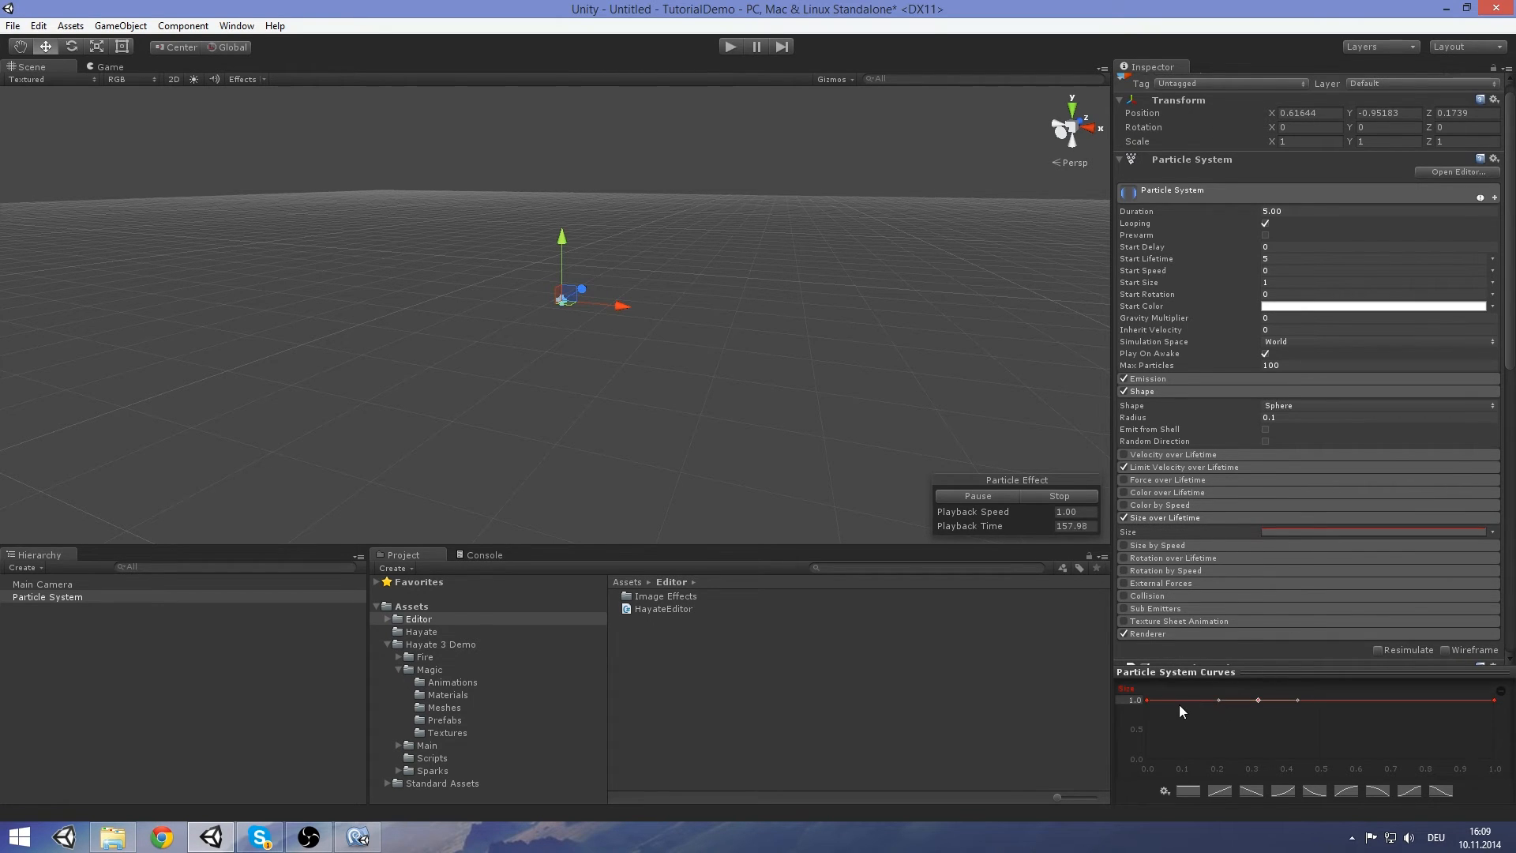
left_click_drag(1146, 702, 1108, 804)
left_click_drag(1258, 700, 1203, 698)
left_click_drag(1496, 700, 1495, 759)
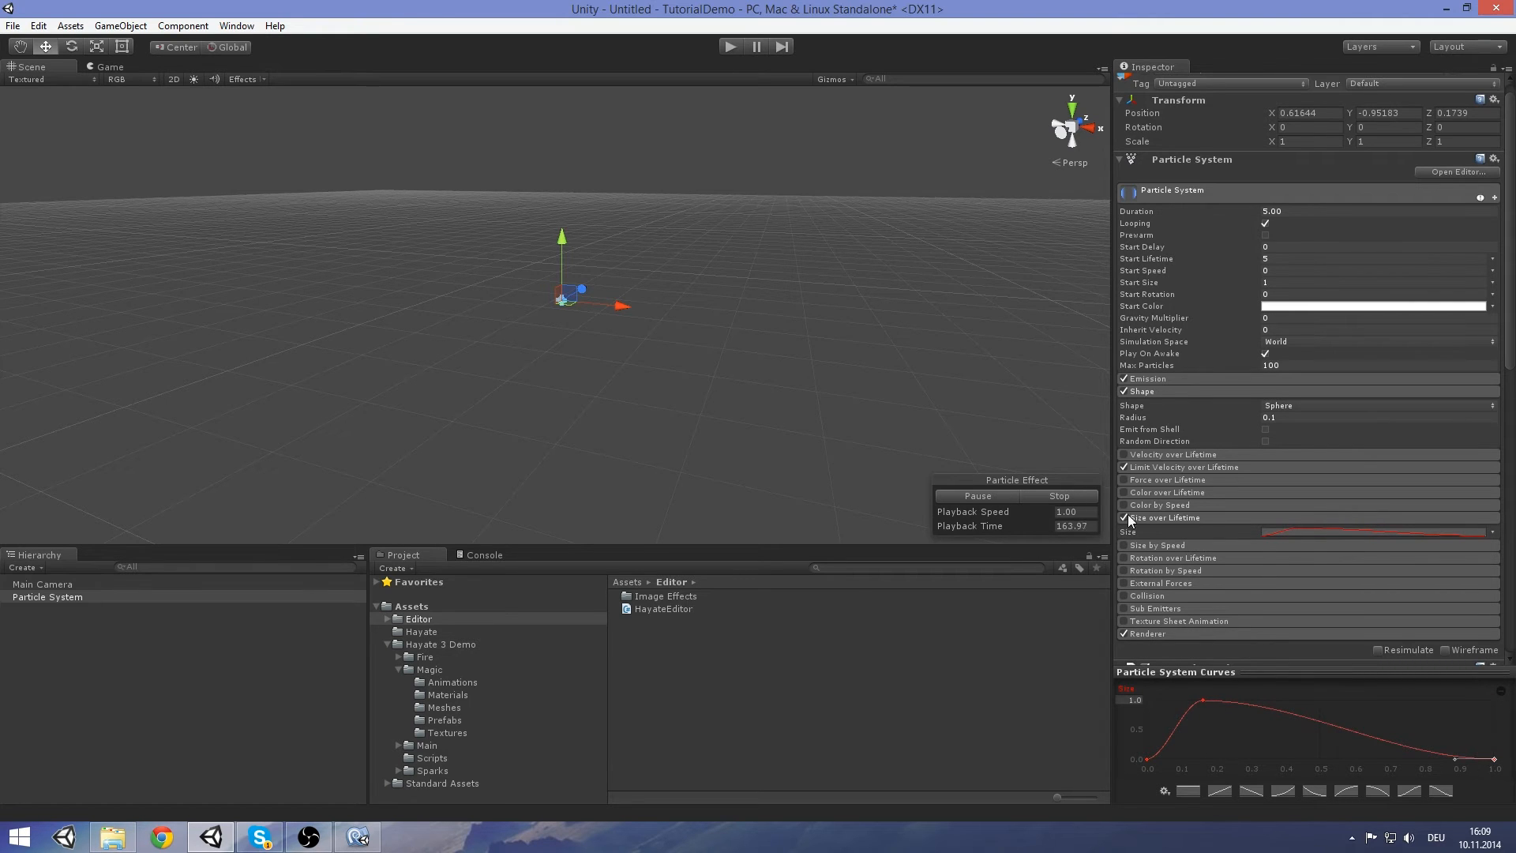
scroll(1291, 529, "down", 10)
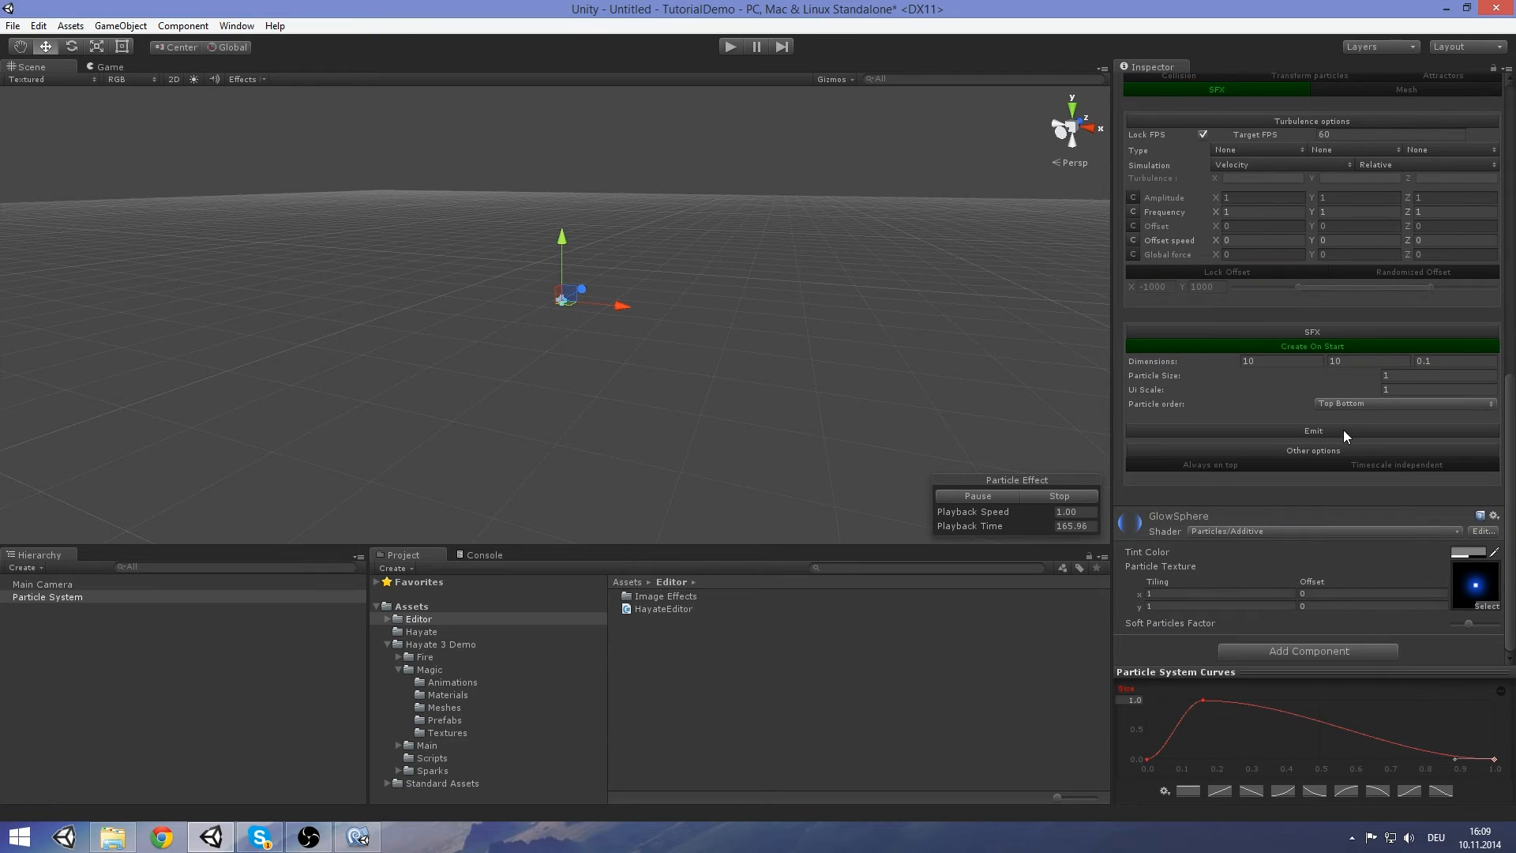
left_click(1343, 429)
Set the third SFX dimension to 10 and emit the particles as a three-dimensional grid
left_click(1417, 361)
type("10")
key("Return")
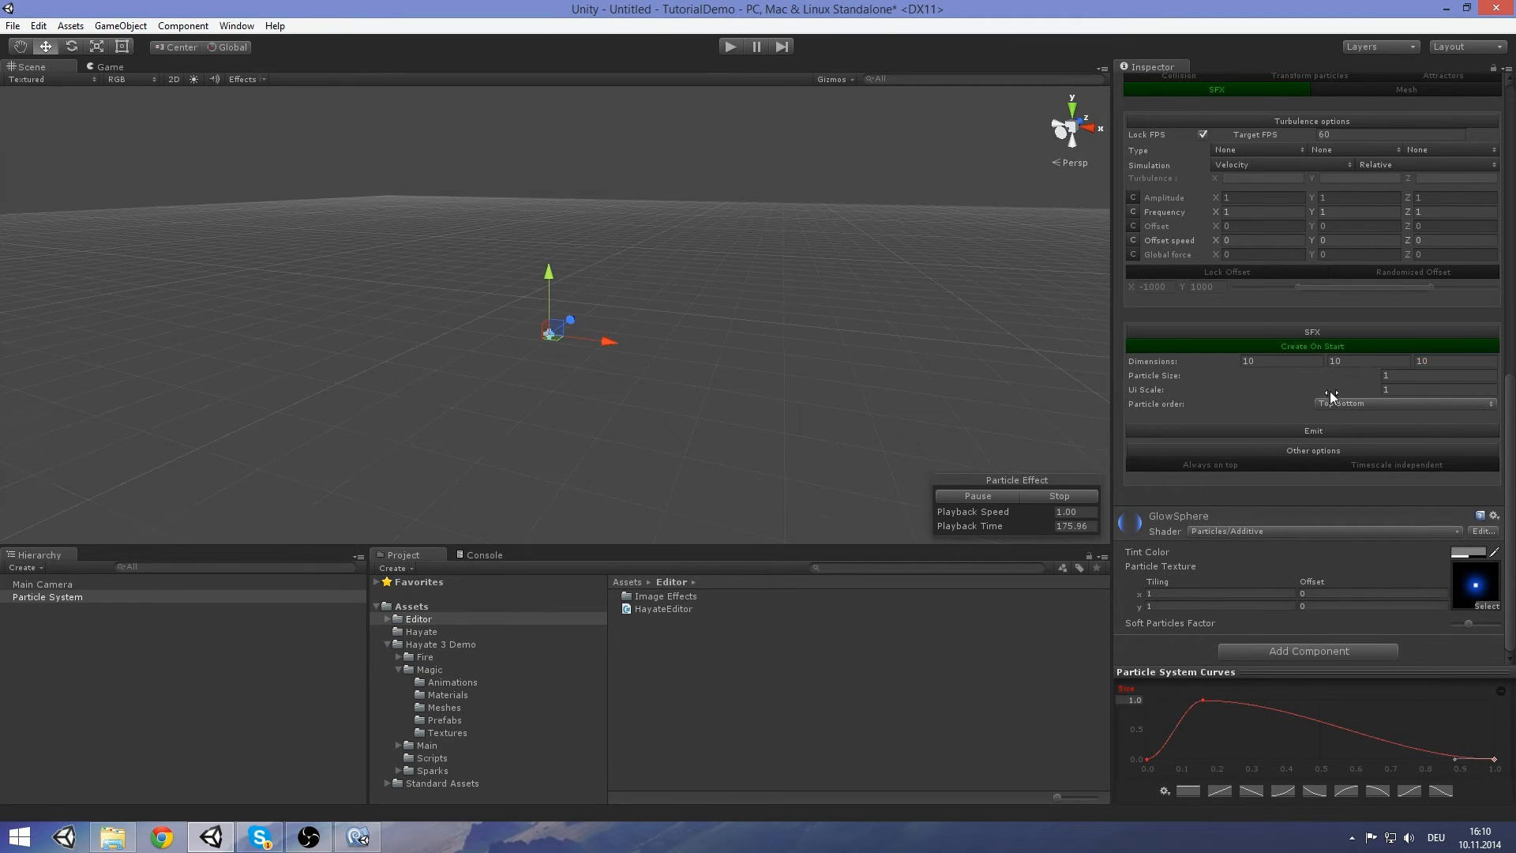
left_click(1325, 431)
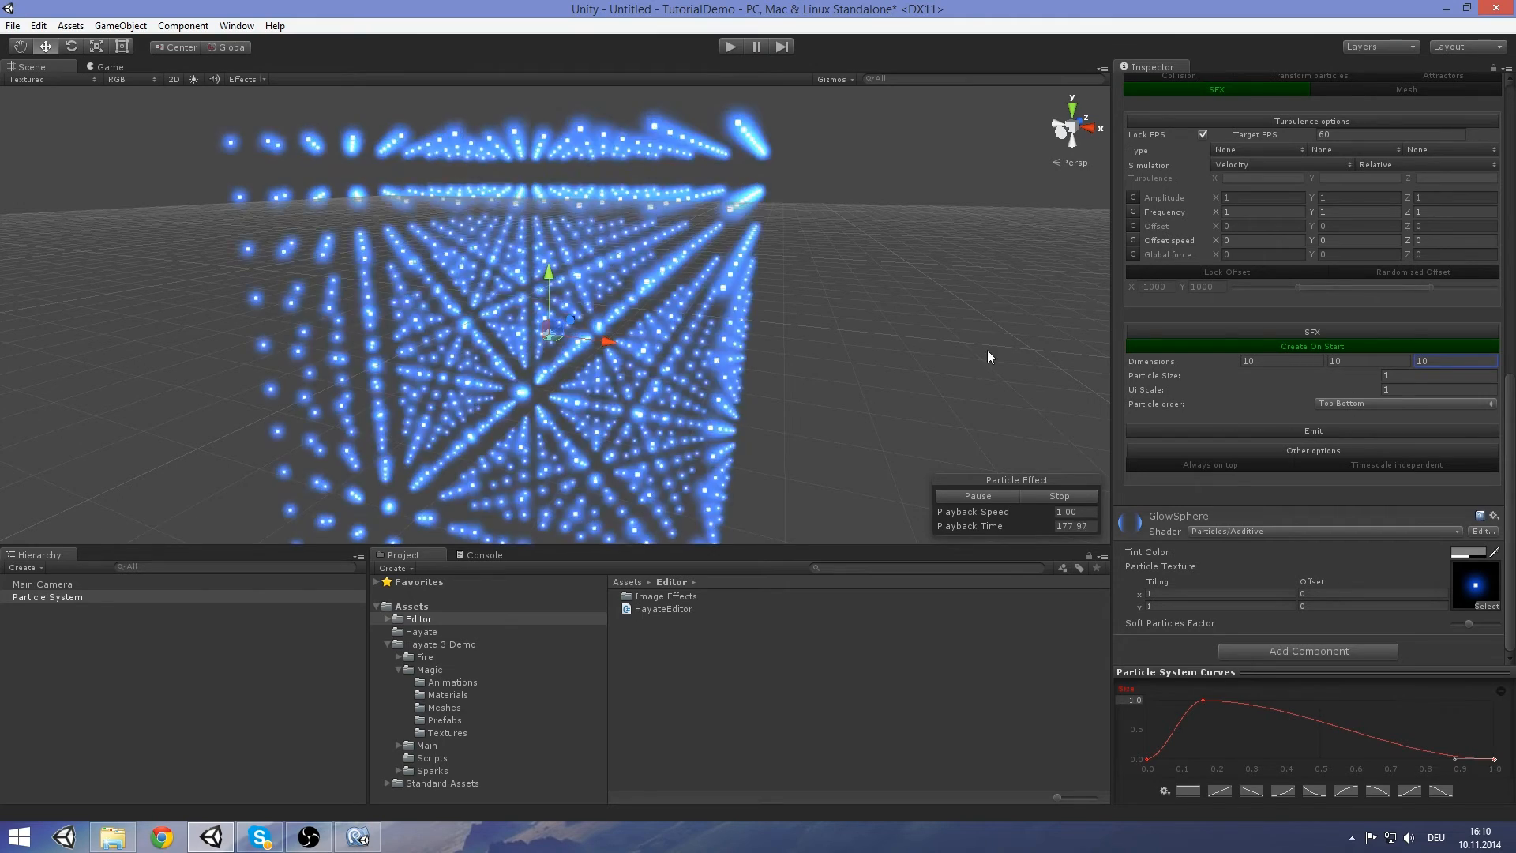
right_click_drag(979, 350, 837, 413)
left_click_drag(827, 410, 887, 376, "alt")
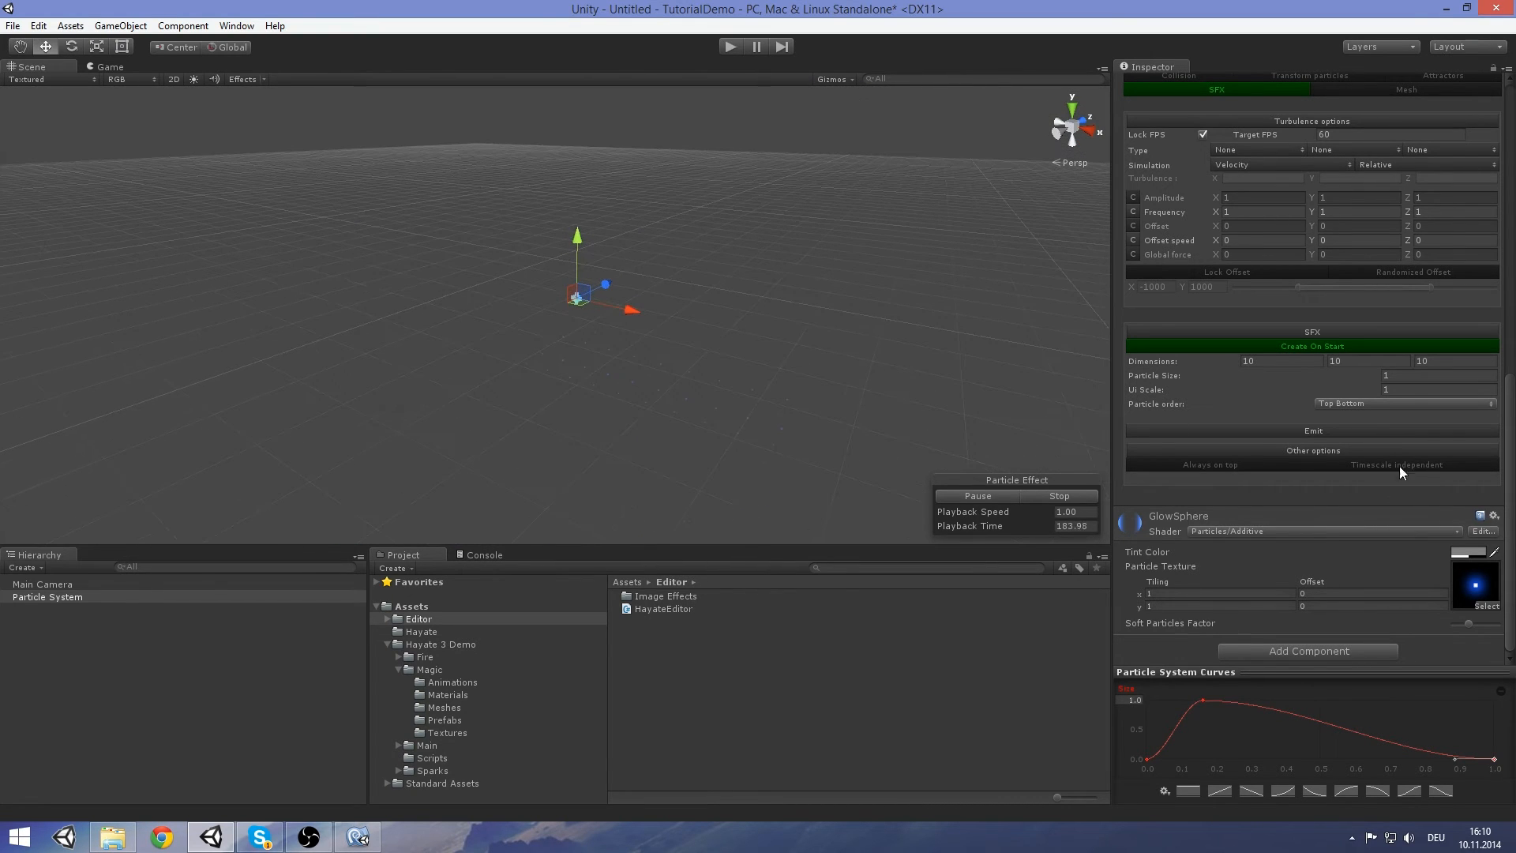
Set the SFX particle order to Bottom Left Top Right and emit the three-dimensional grid
left_click(1363, 406)
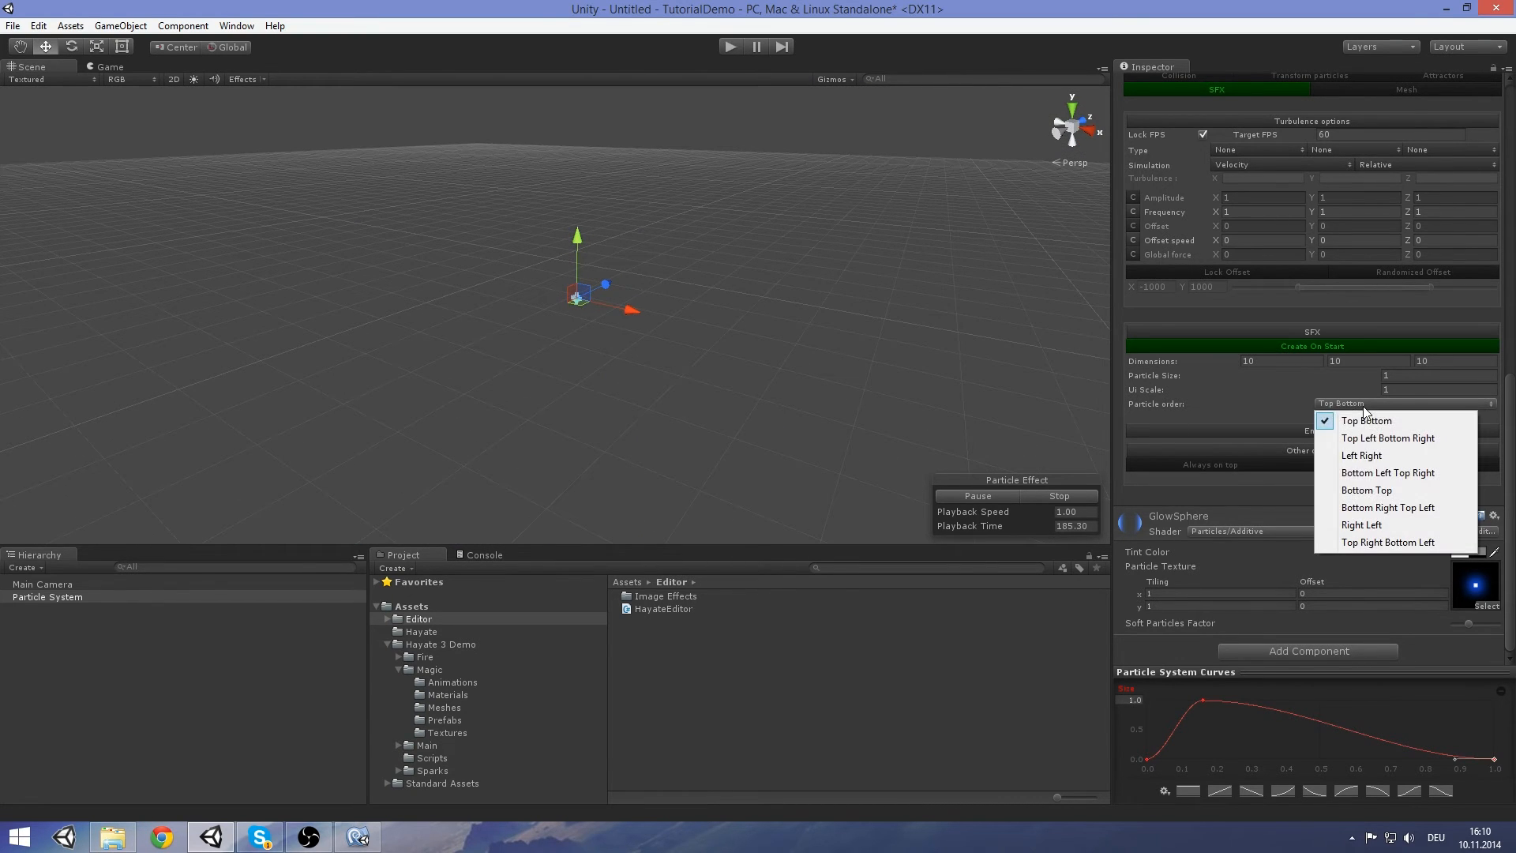
left_click(1392, 472)
left_click(1287, 432)
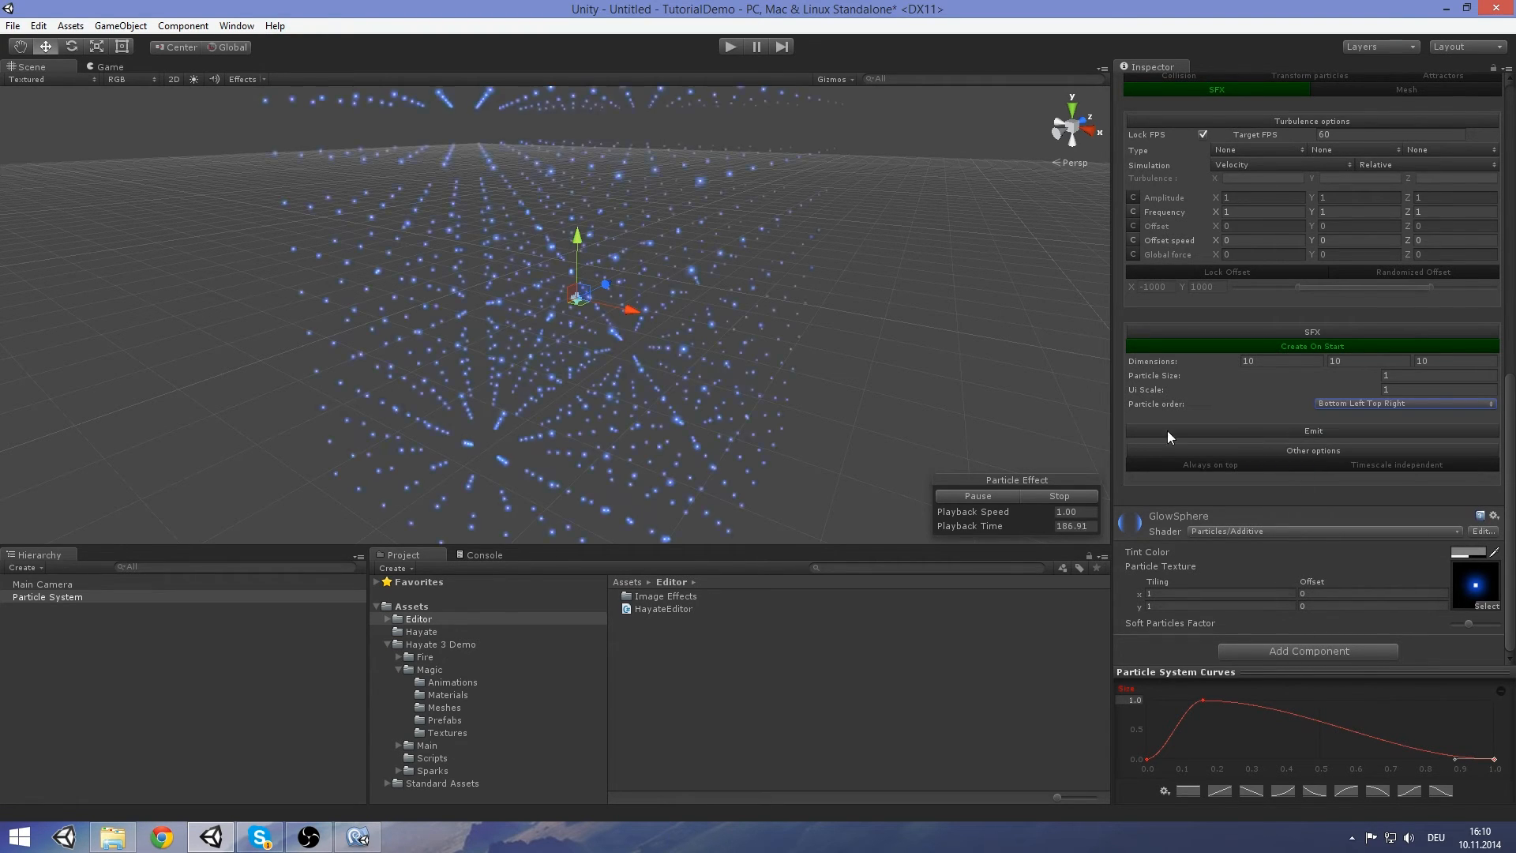
right_click_drag(775, 382, 694, 265)
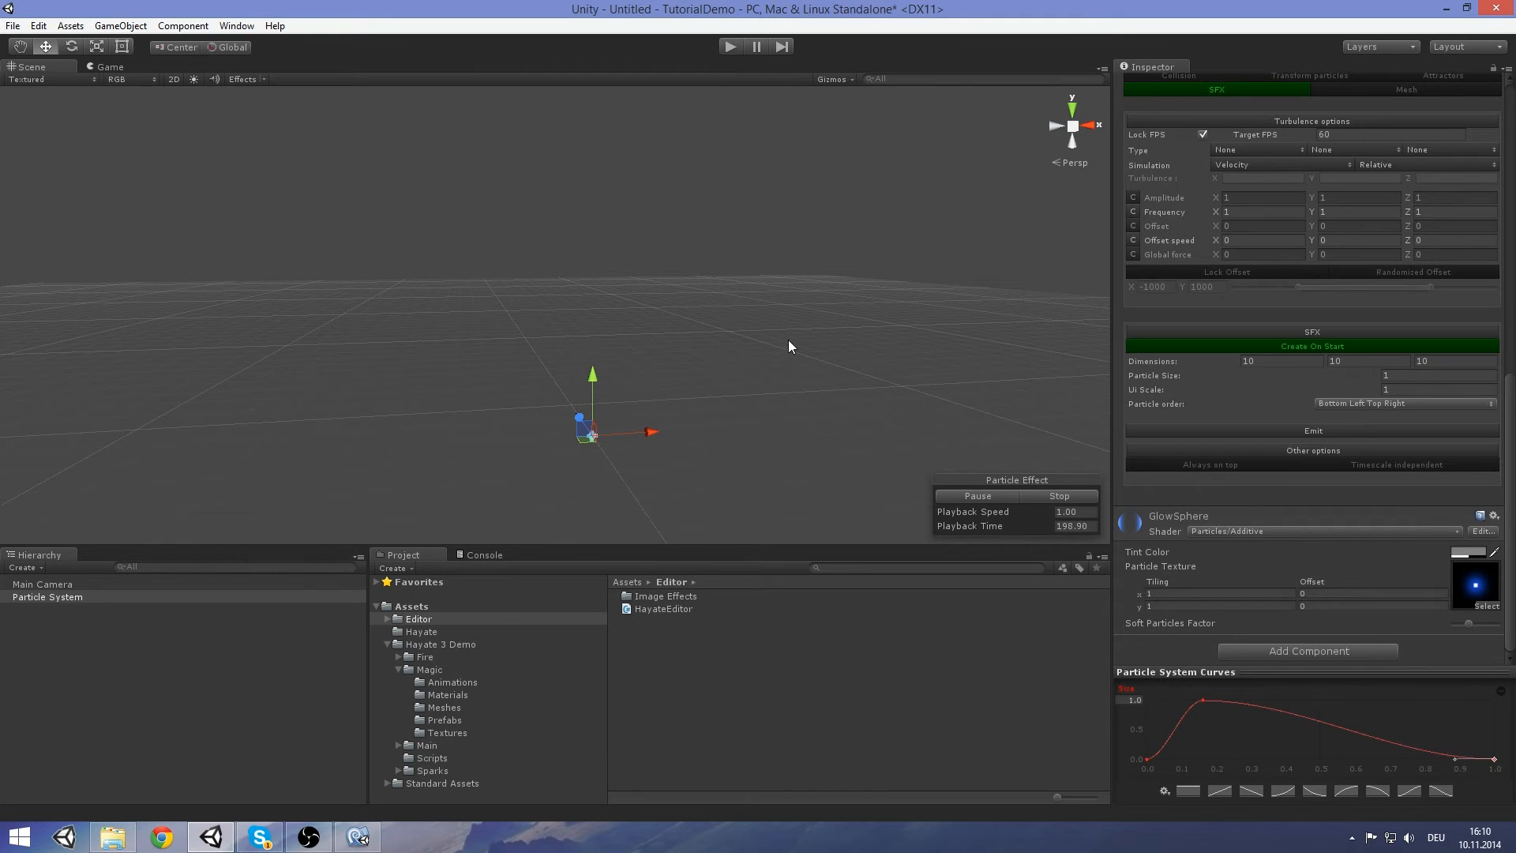
Set the third SFX dimension back to 0.1 and emit the particles as a flat grid
type("0.1")
left_click(1323, 433)
scroll(960, 351, "up", 2)
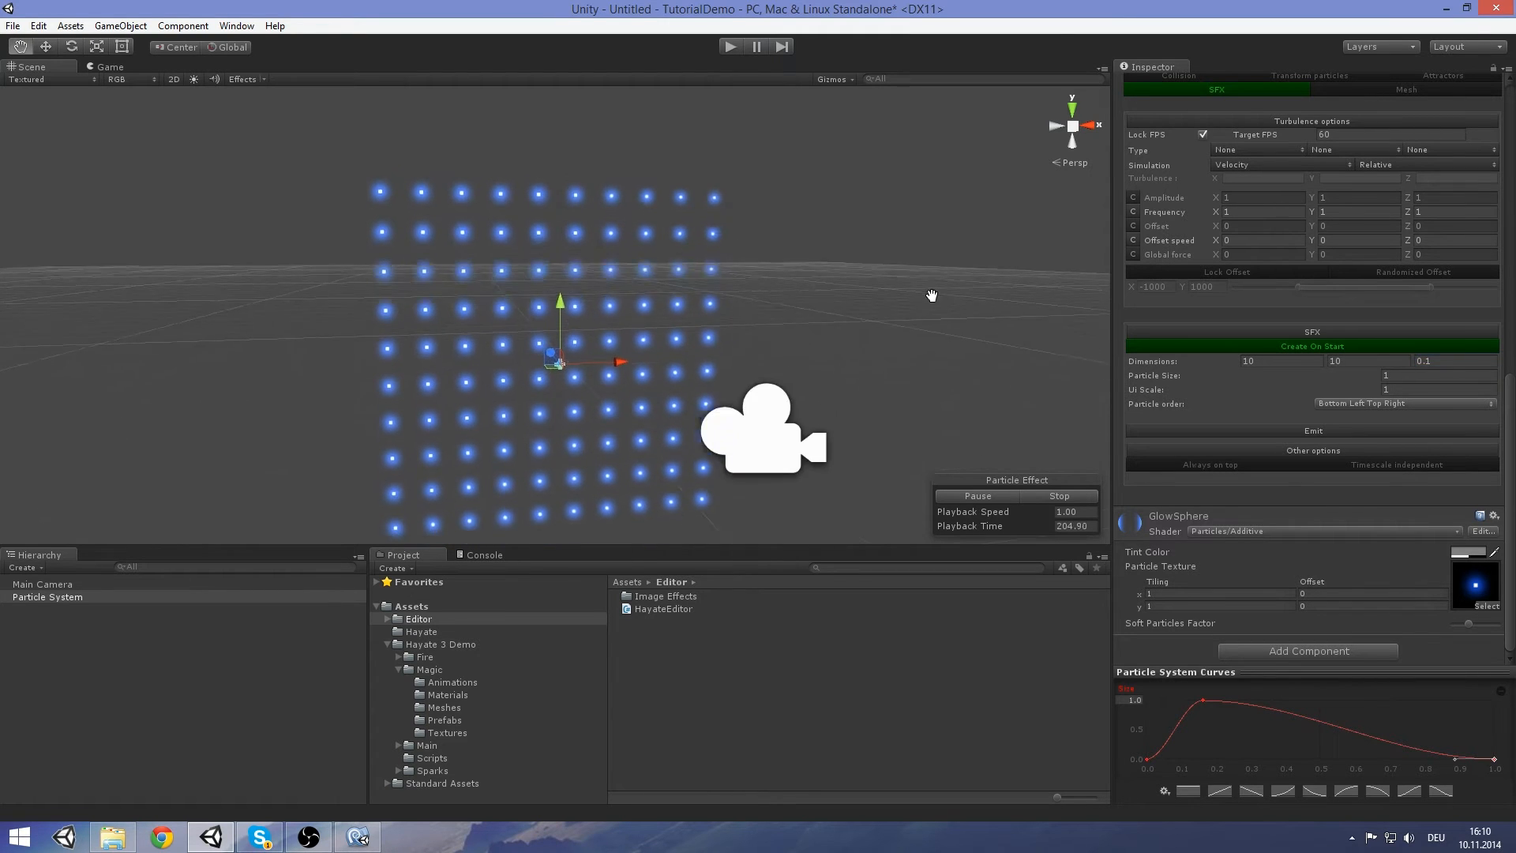
middle_click_drag(961, 350, 964, 277)
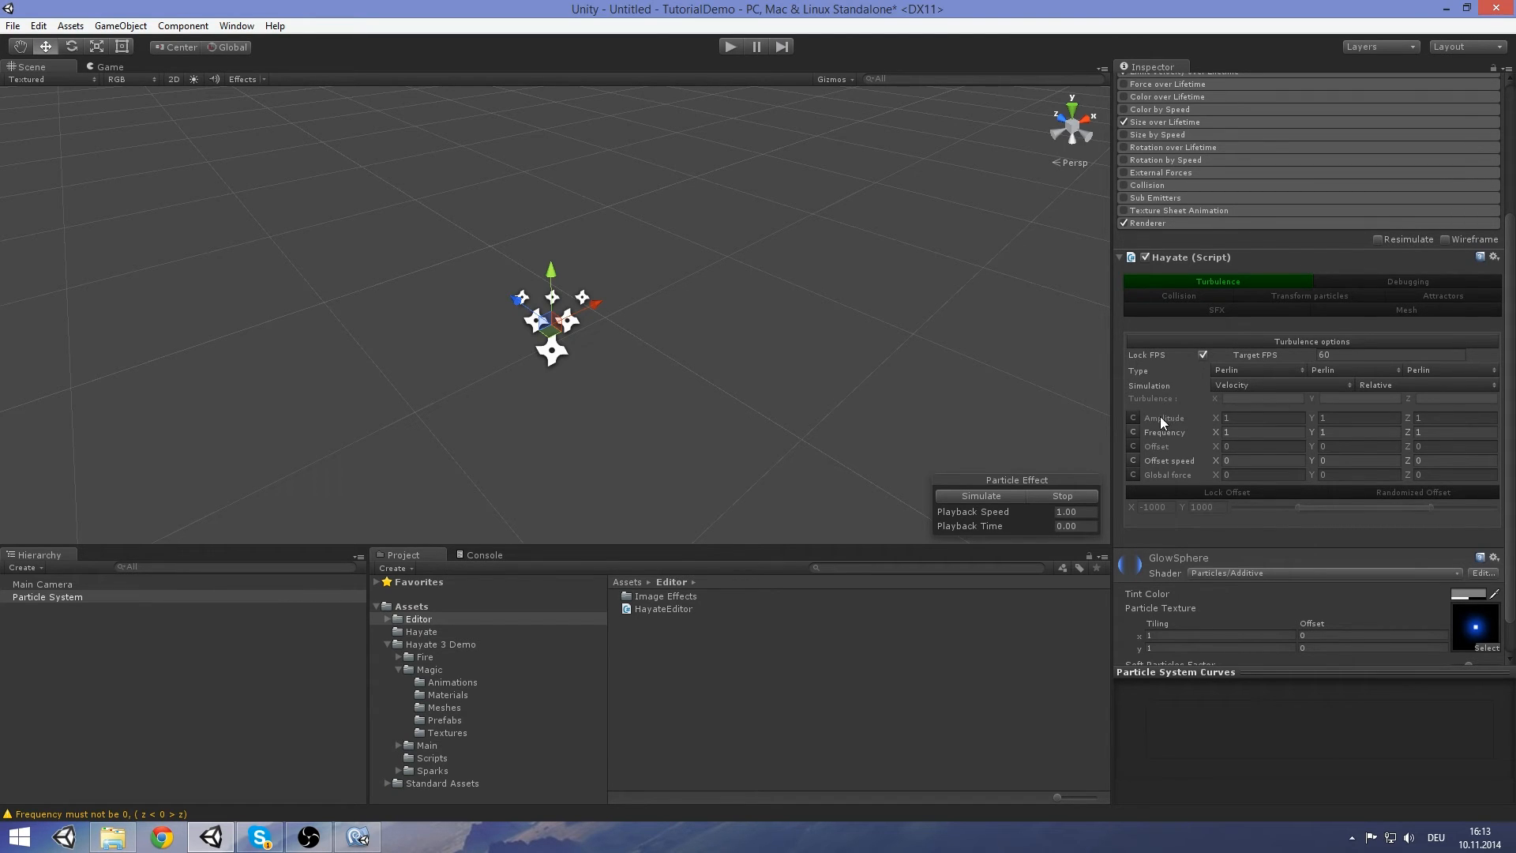
Switch Hayate's turbulence amplitude from constants to curves and give the Y and Z axes the linear rising preset
left_click(1134, 418)
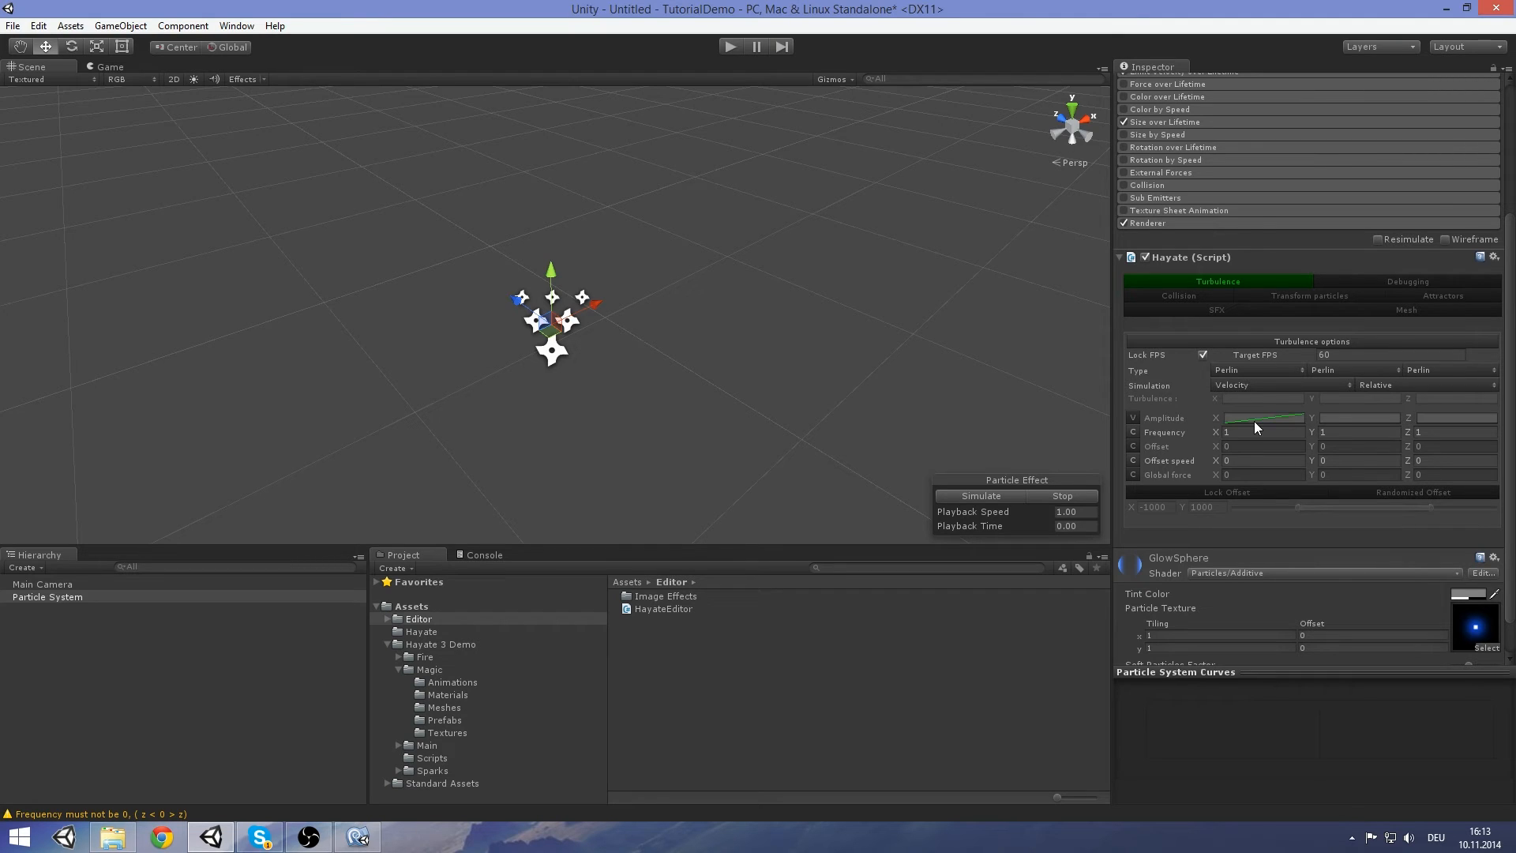
left_click(1297, 417)
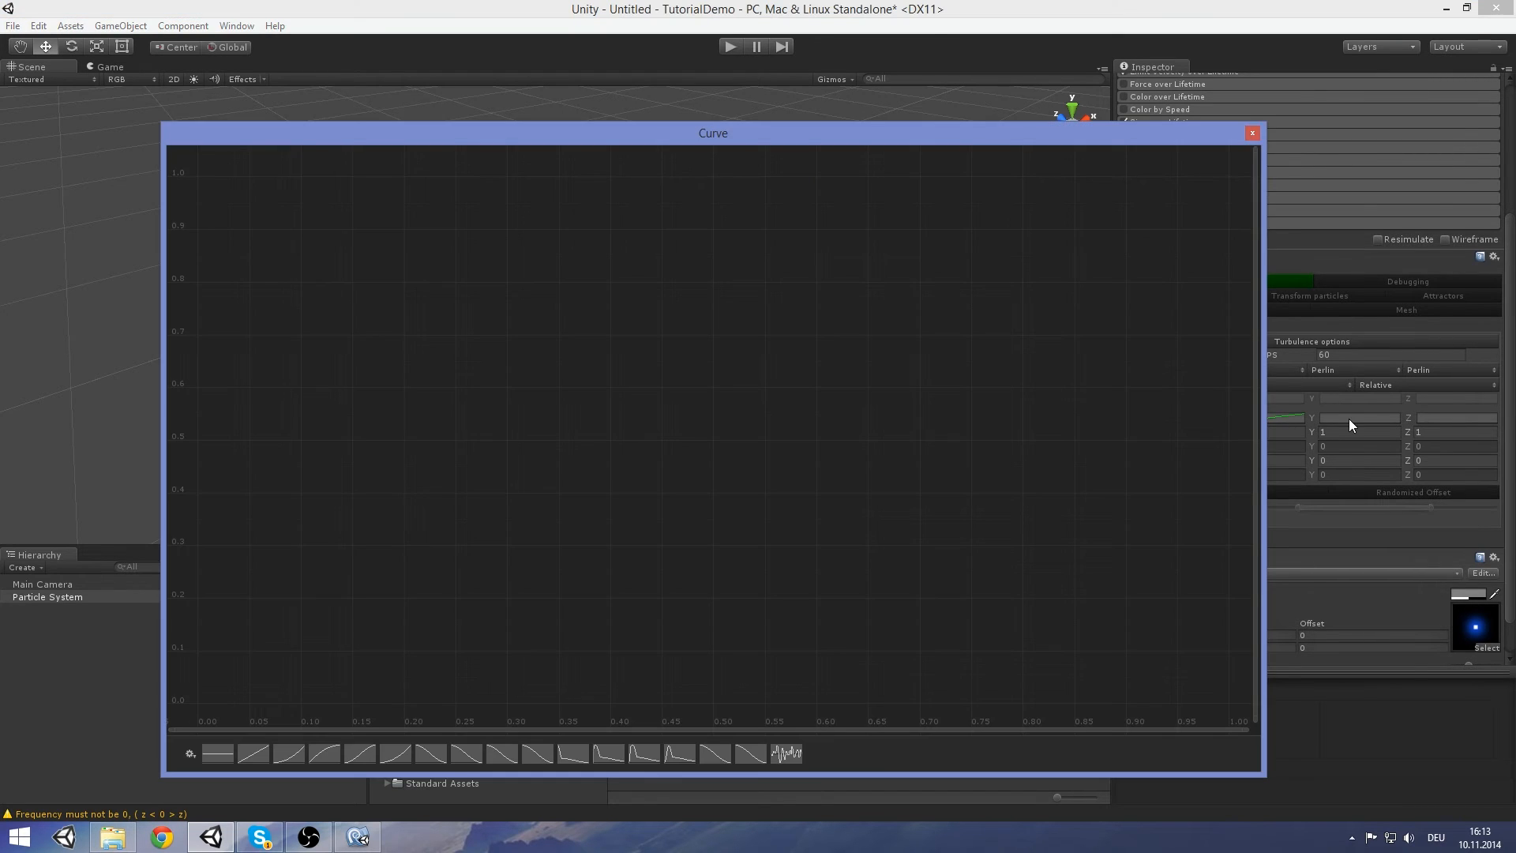
left_click(255, 754)
left_click(1450, 416)
left_click(260, 751)
left_click(1252, 133)
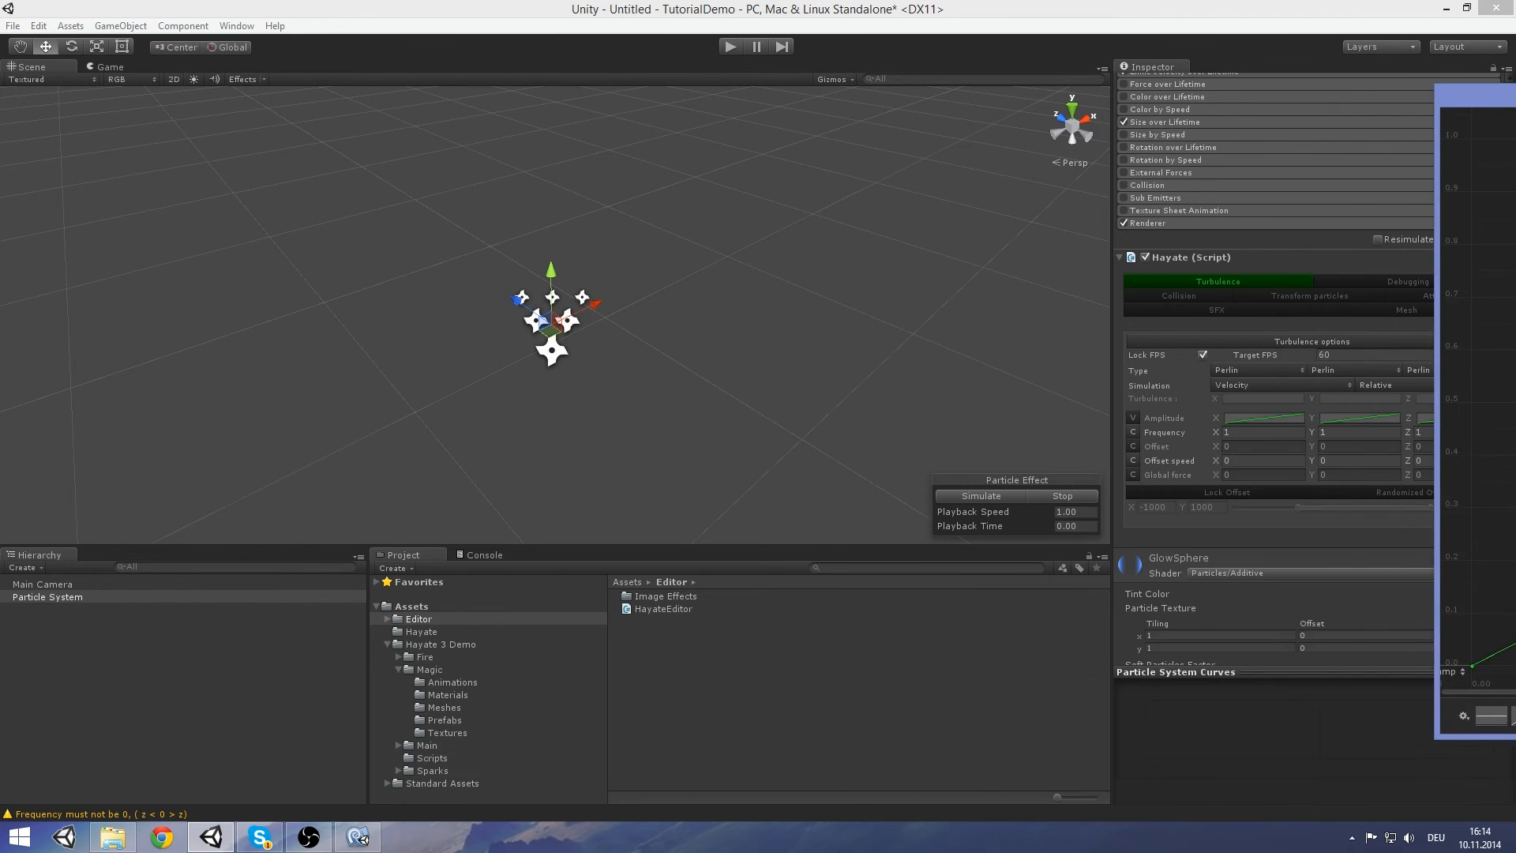
Simulate the particle system, and shrink the Curve window so the particle stream stays in view before closing it
left_click(985, 497)
middle_click_drag(848, 416, 880, 395)
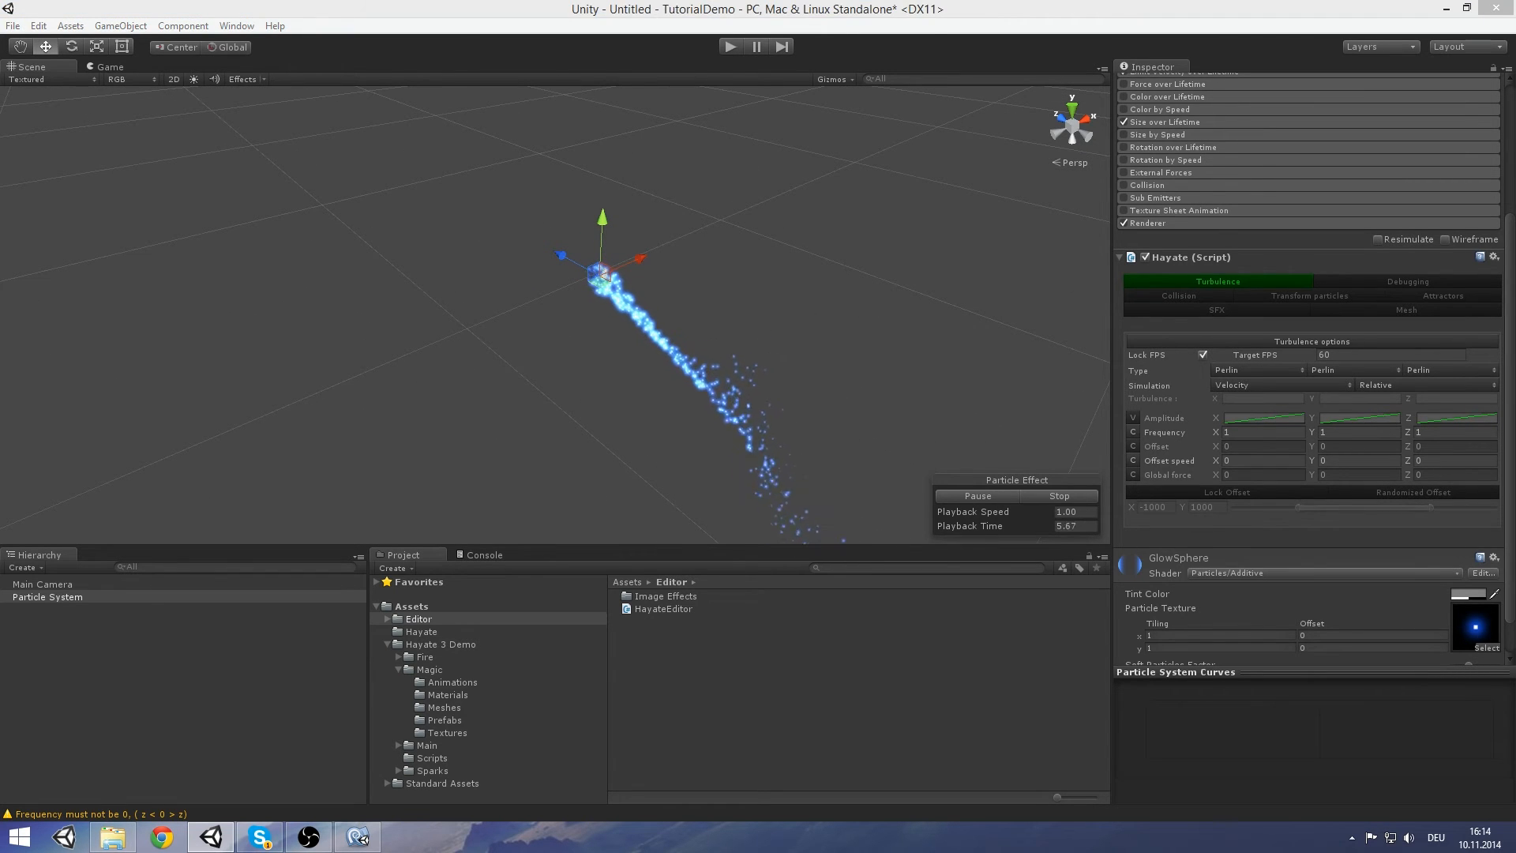
left_click_drag(1212, 117, 690, 101)
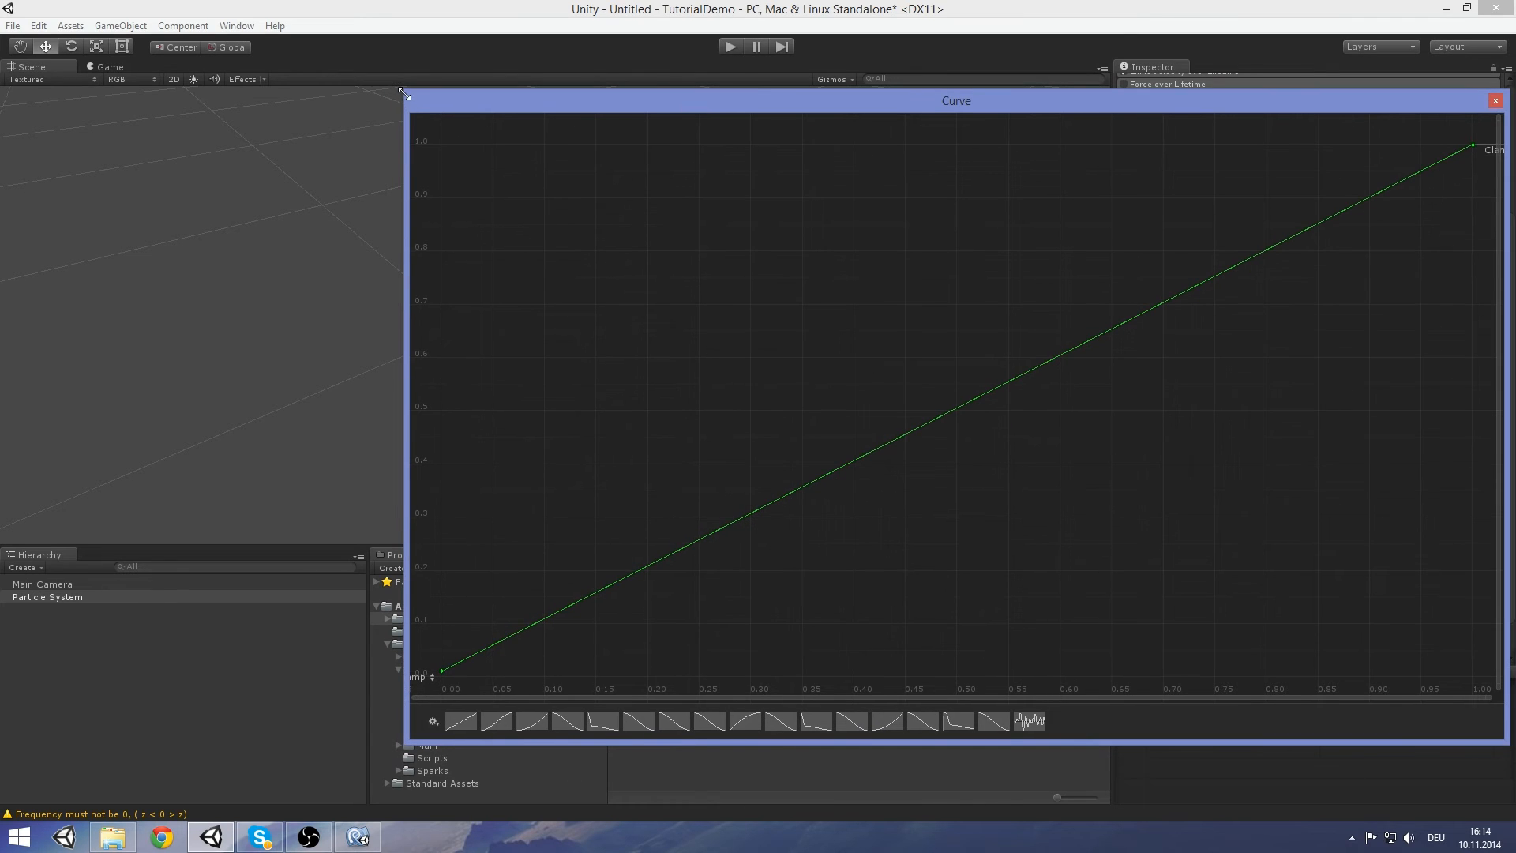
left_click_drag(404, 92, 935, 335)
left_click_drag(1083, 354, 1061, 330)
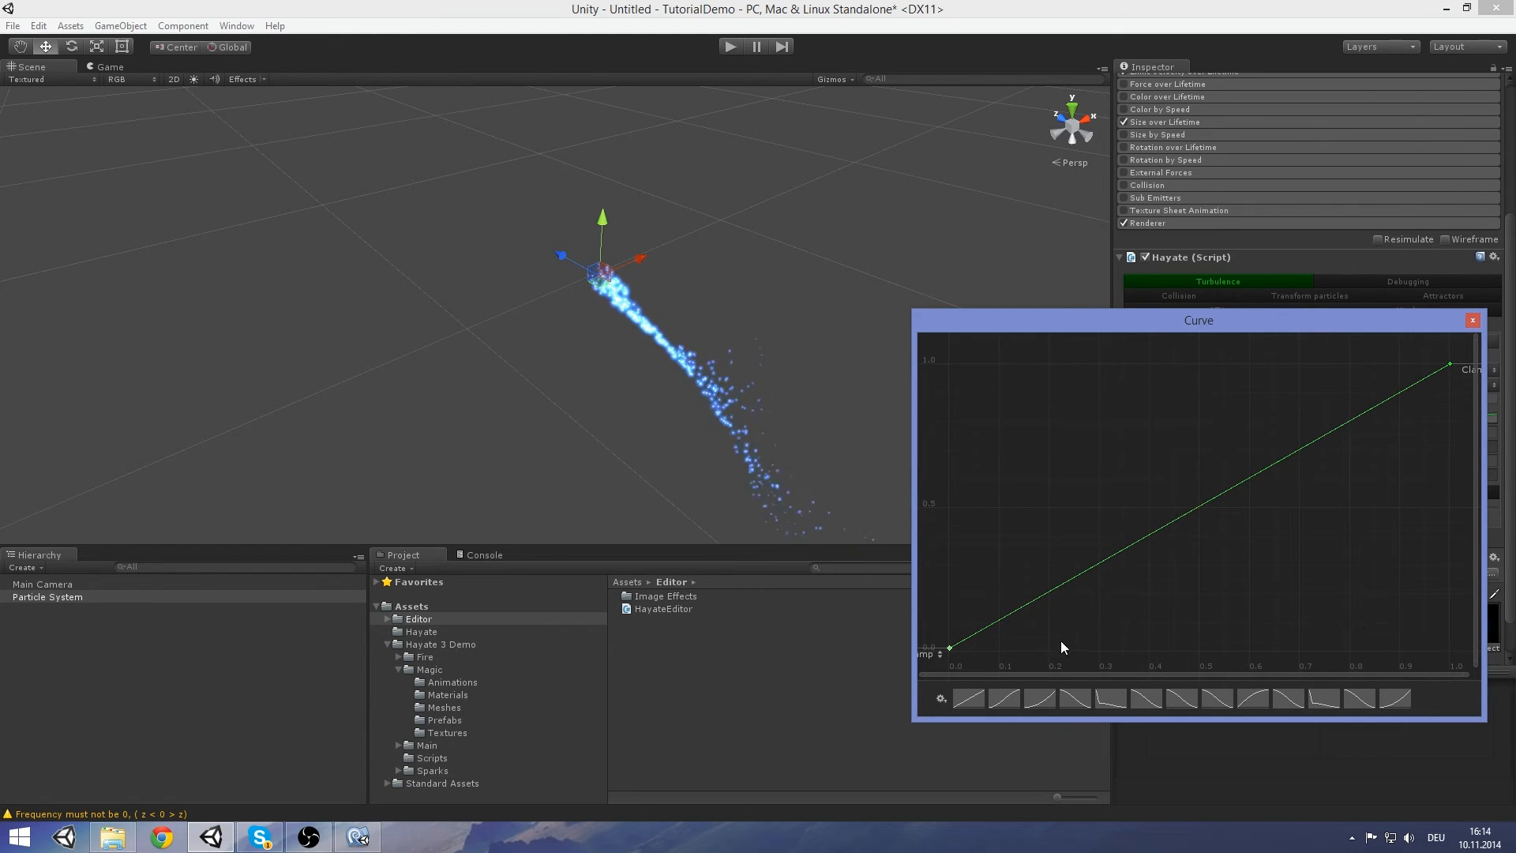
left_click(1474, 320)
Expand the Particle System's main module to check the particles' start lifetime
scroll(1367, 154, "up", 6)
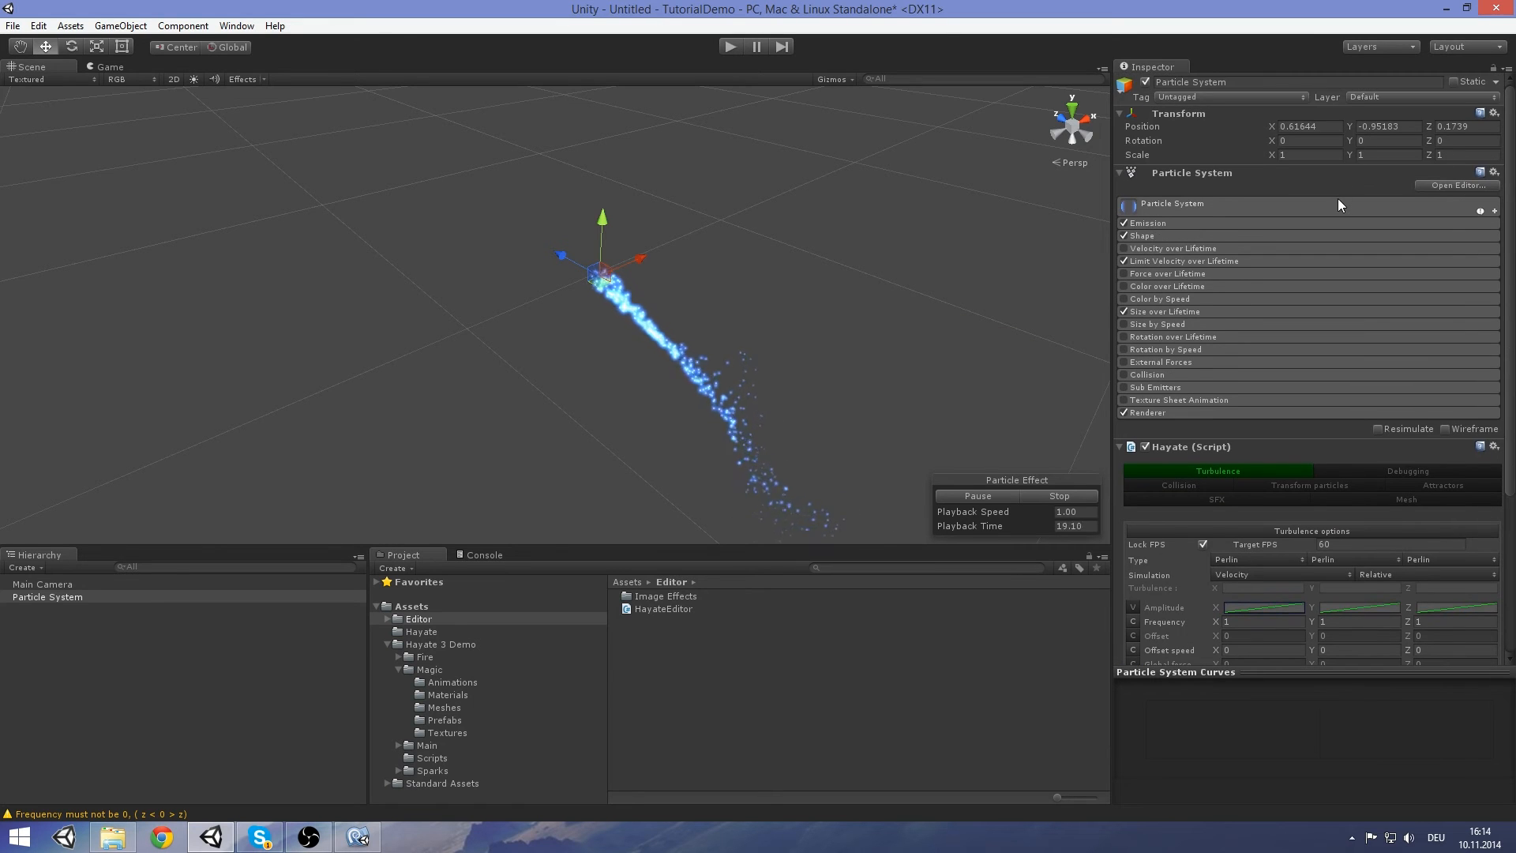
left_click(1339, 205)
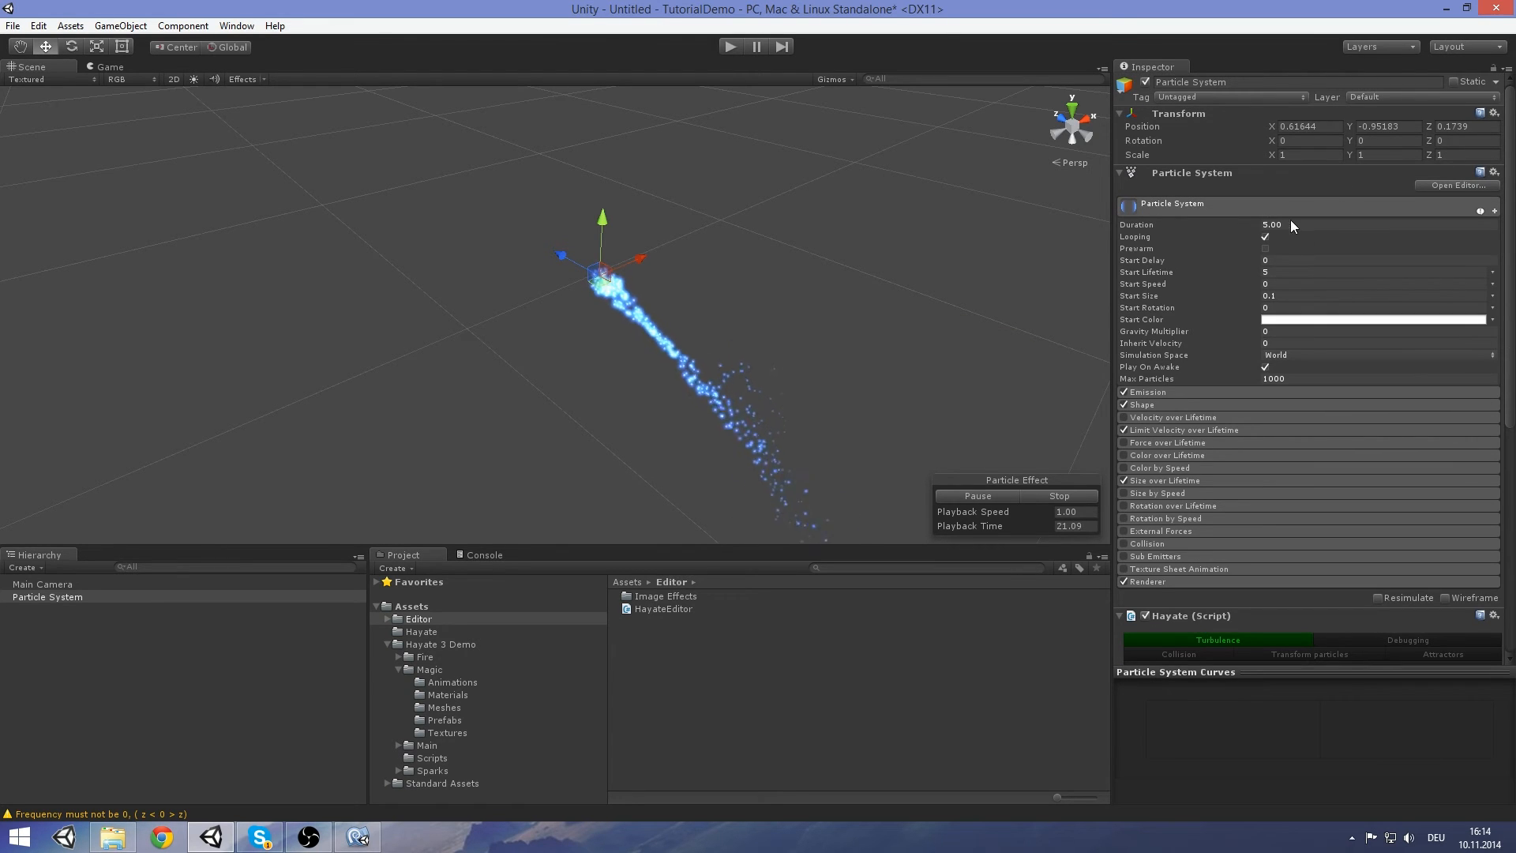
scroll(1328, 475, "down", 6)
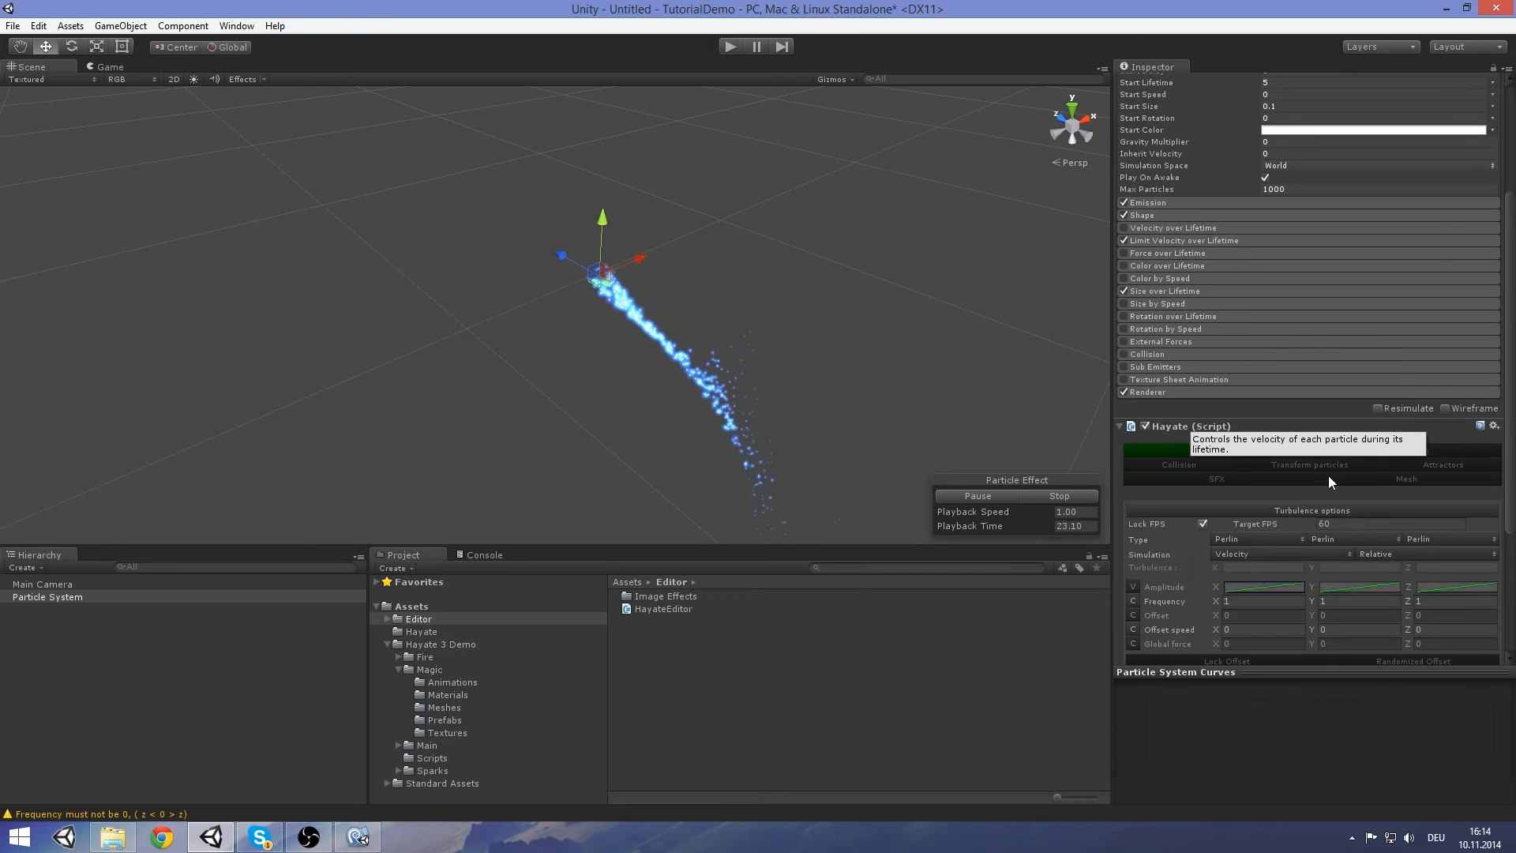
Open the X amplitude curve and extend its end key to time 5 at value 1
left_click(1287, 497)
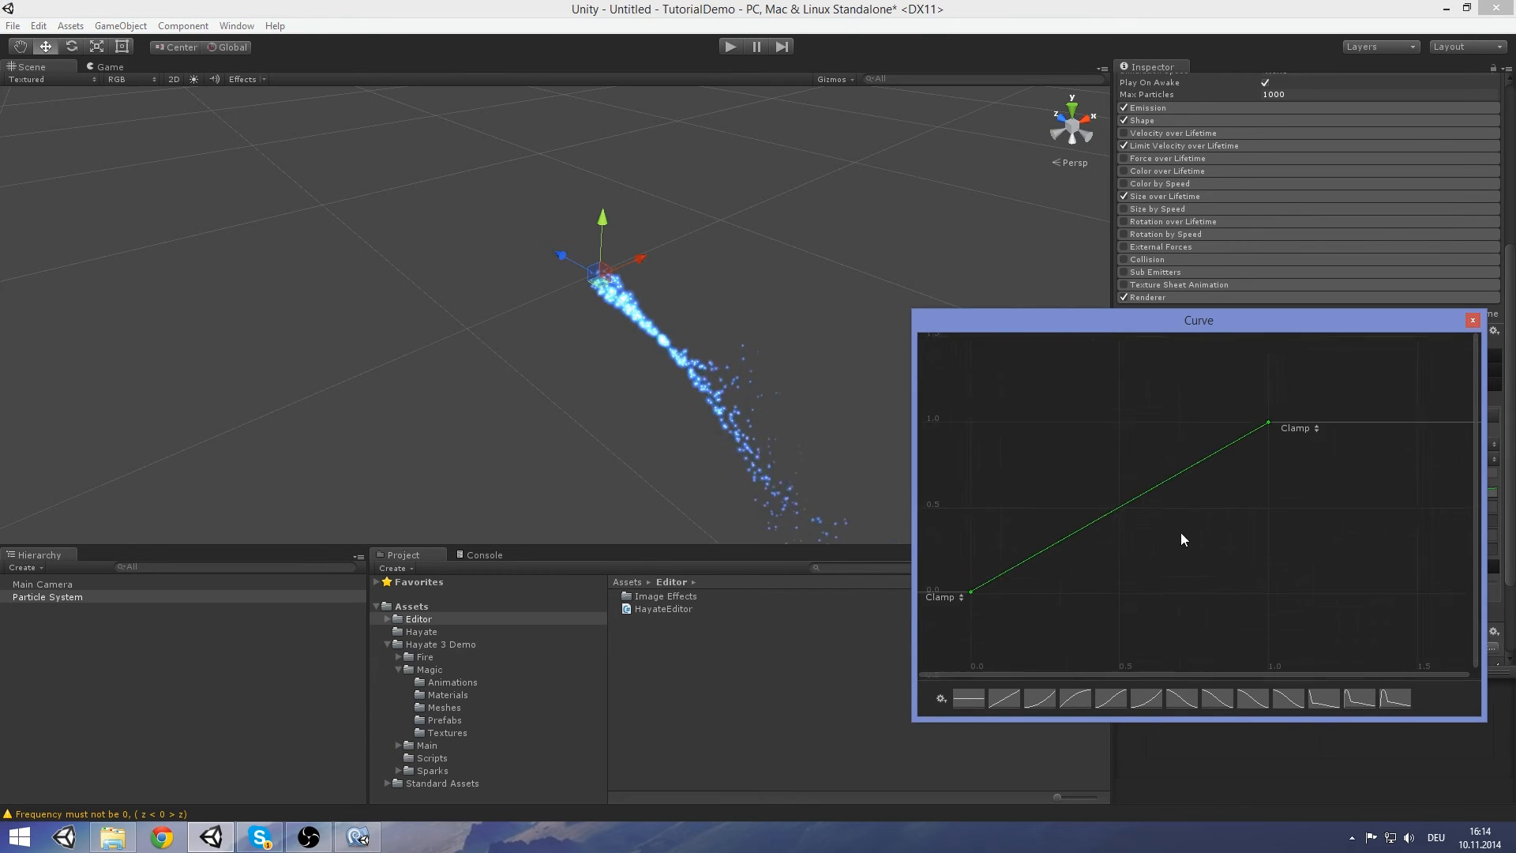
middle_click_drag(1360, 537, 1196, 527)
scroll(1259, 535, "down", 10)
scroll(1186, 538, "down", 5)
scroll(1186, 538, "down", 5)
scroll(1090, 496, "down", 7)
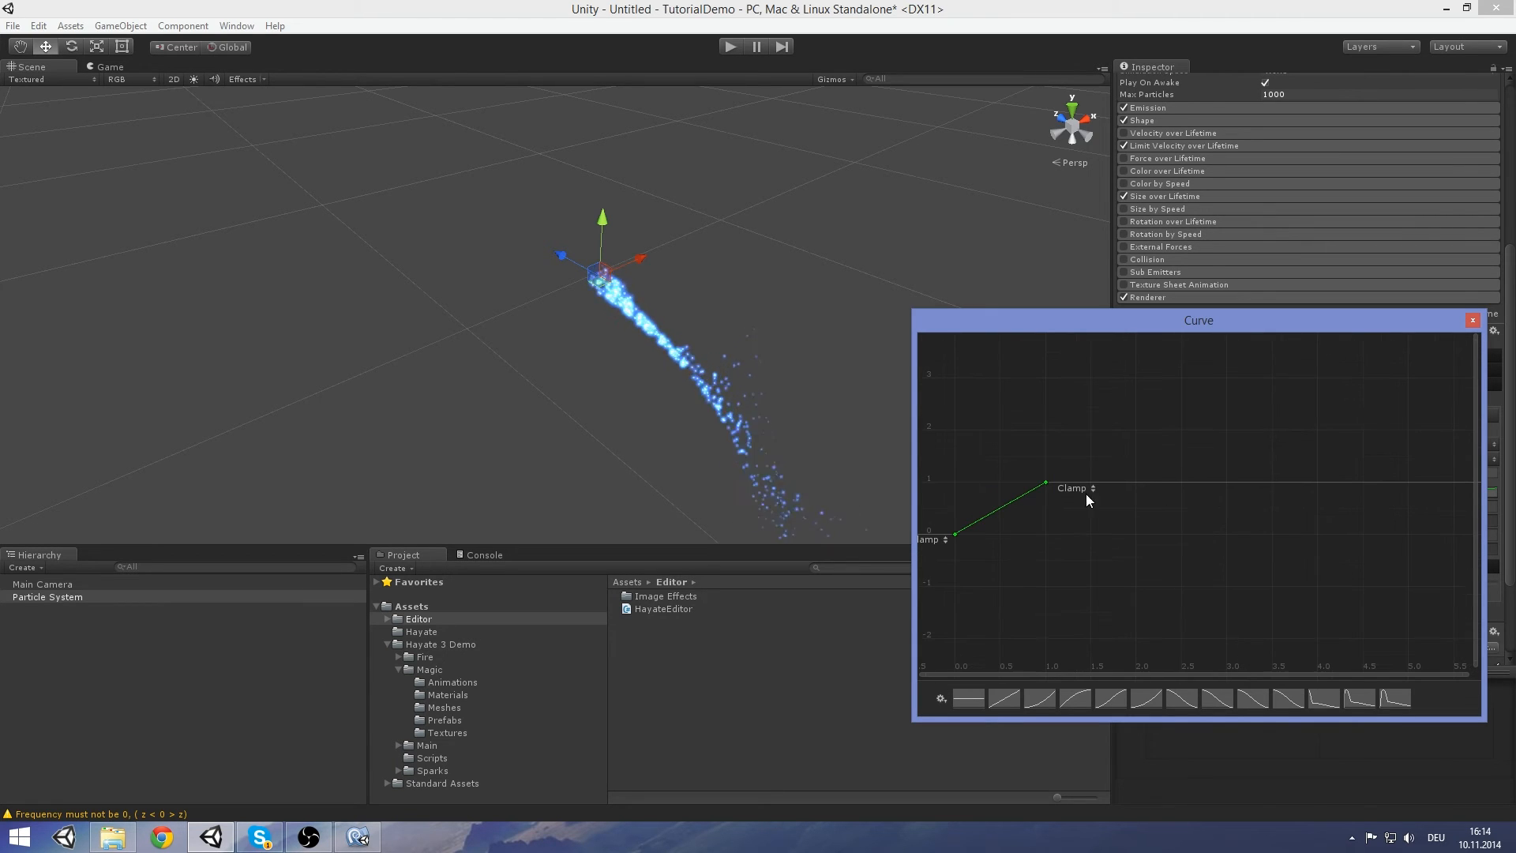
left_click_drag(1046, 483, 1410, 482)
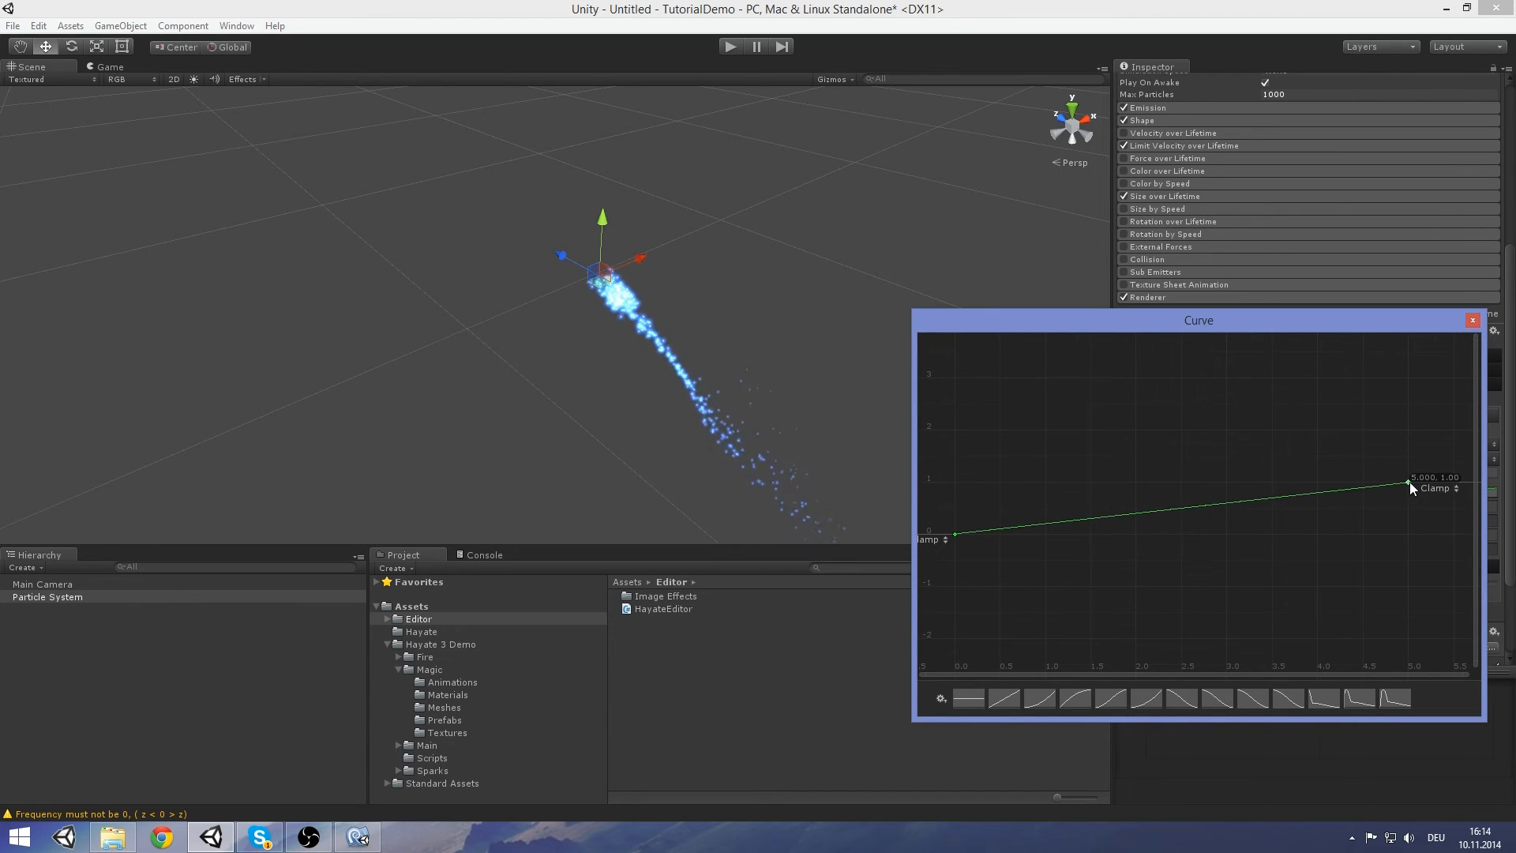
Reshape the X amplitude curve to fall from about 5 at time 0 to about 0 at time 5, and close it
left_click(955, 532)
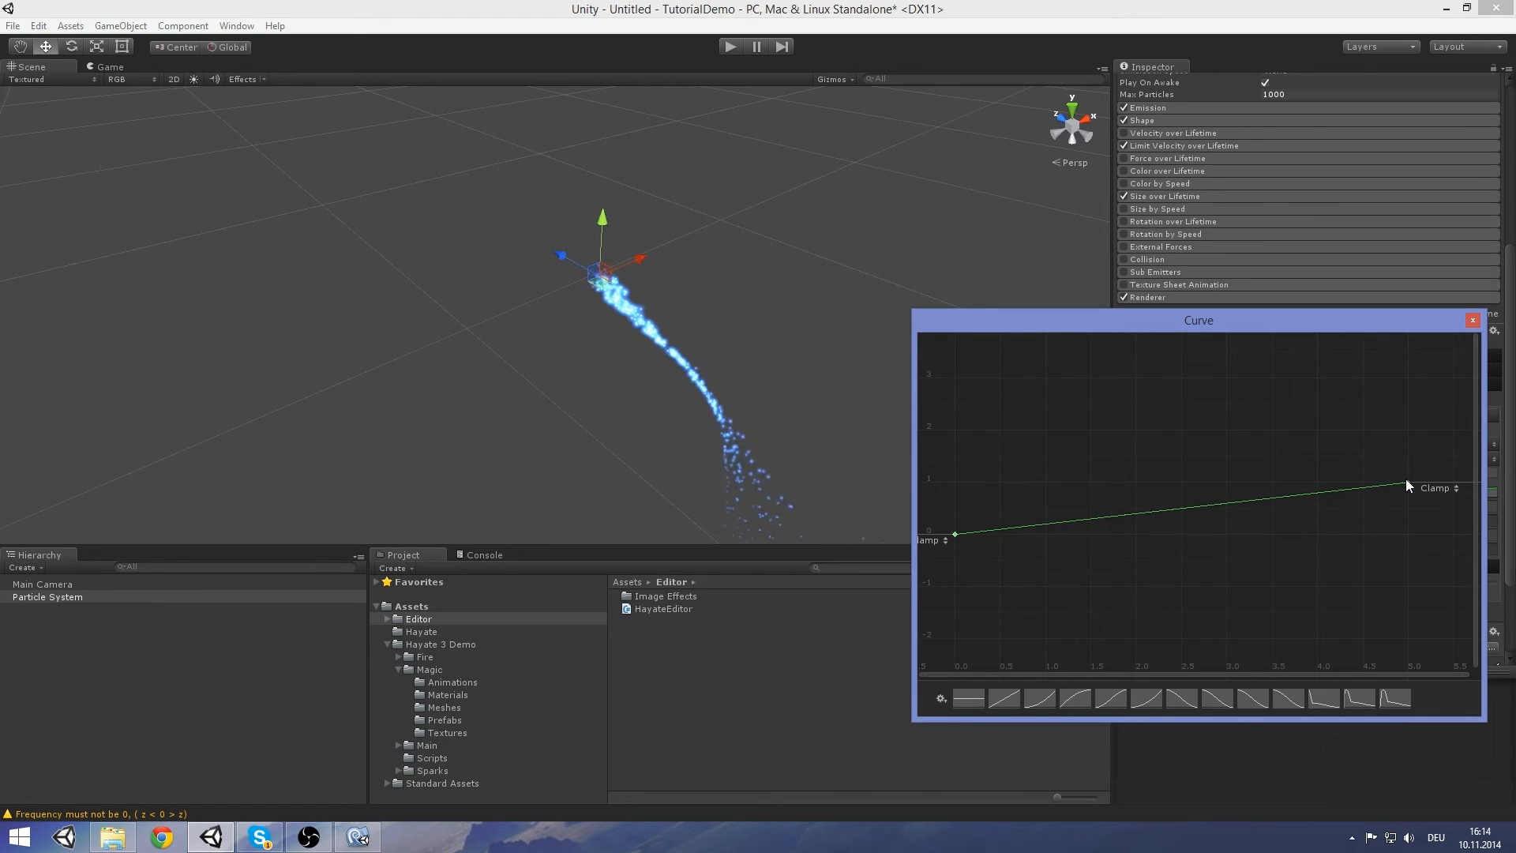
left_click_drag(1410, 481, 1409, 351)
middle_click_drag(1407, 440, 1397, 479)
scroll(1396, 477, "down", 10)
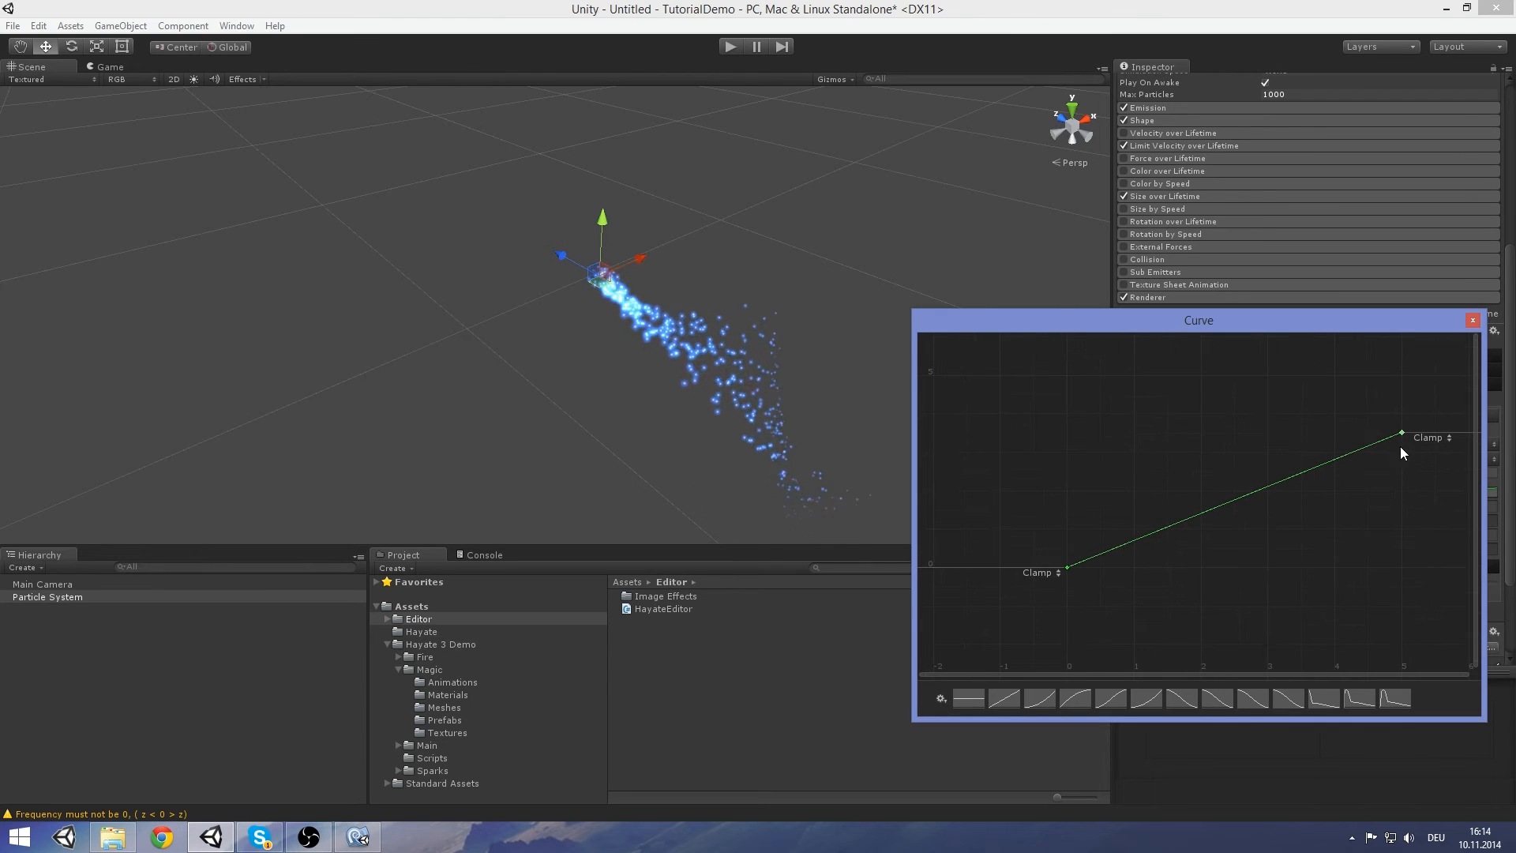
left_click_drag(1403, 431, 1401, 562)
left_click_drag(1068, 568, 1065, 377)
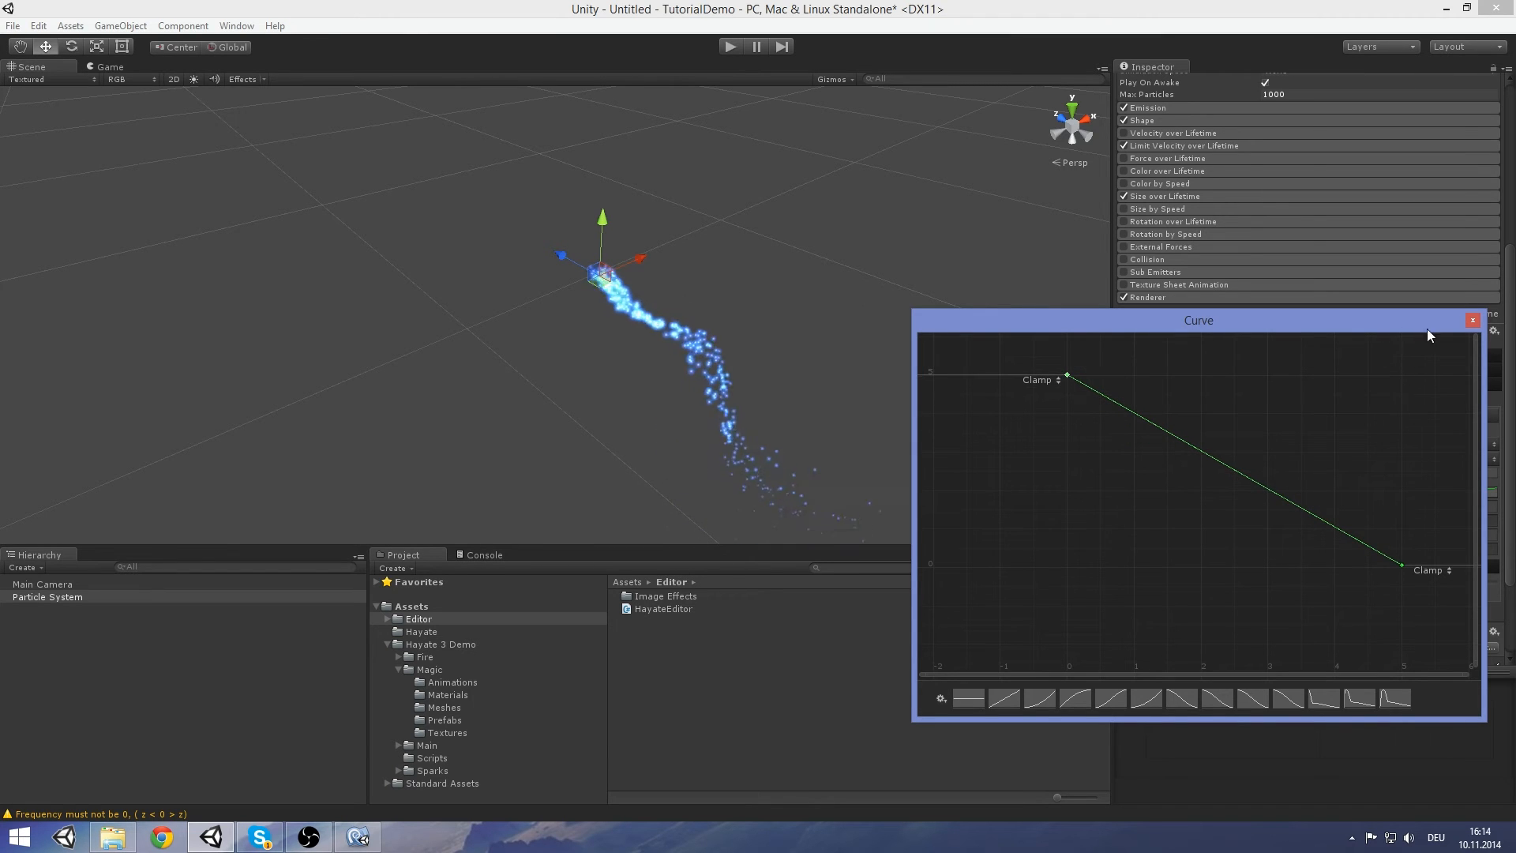
left_click(1473, 322)
Reshape the Y amplitude curve to fall from about 5 at time 0 to about 0 at time 5
left_click(1350, 493)
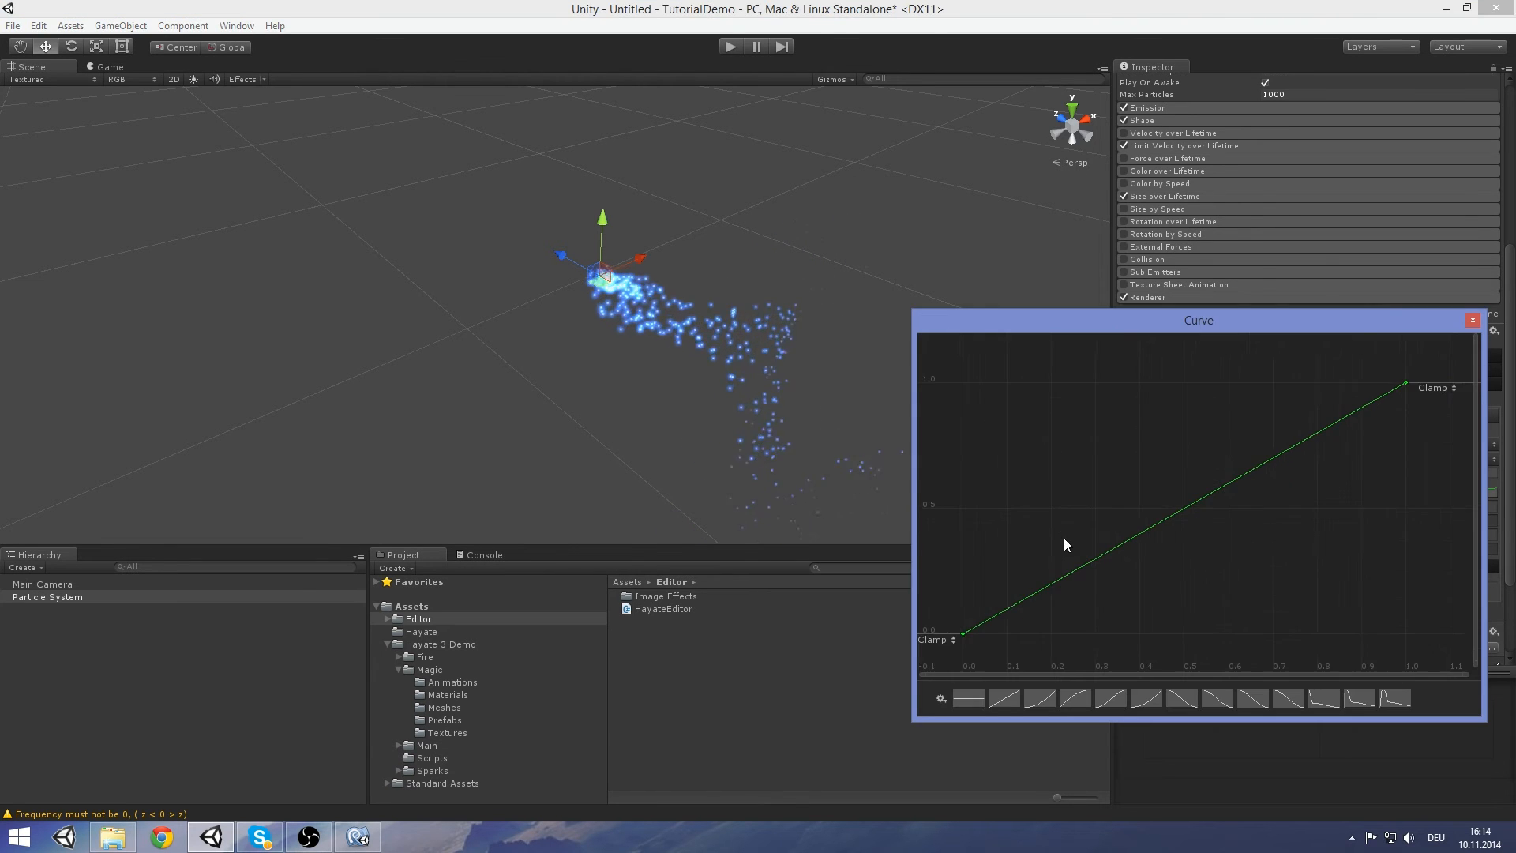
scroll(1107, 548, "down", 6)
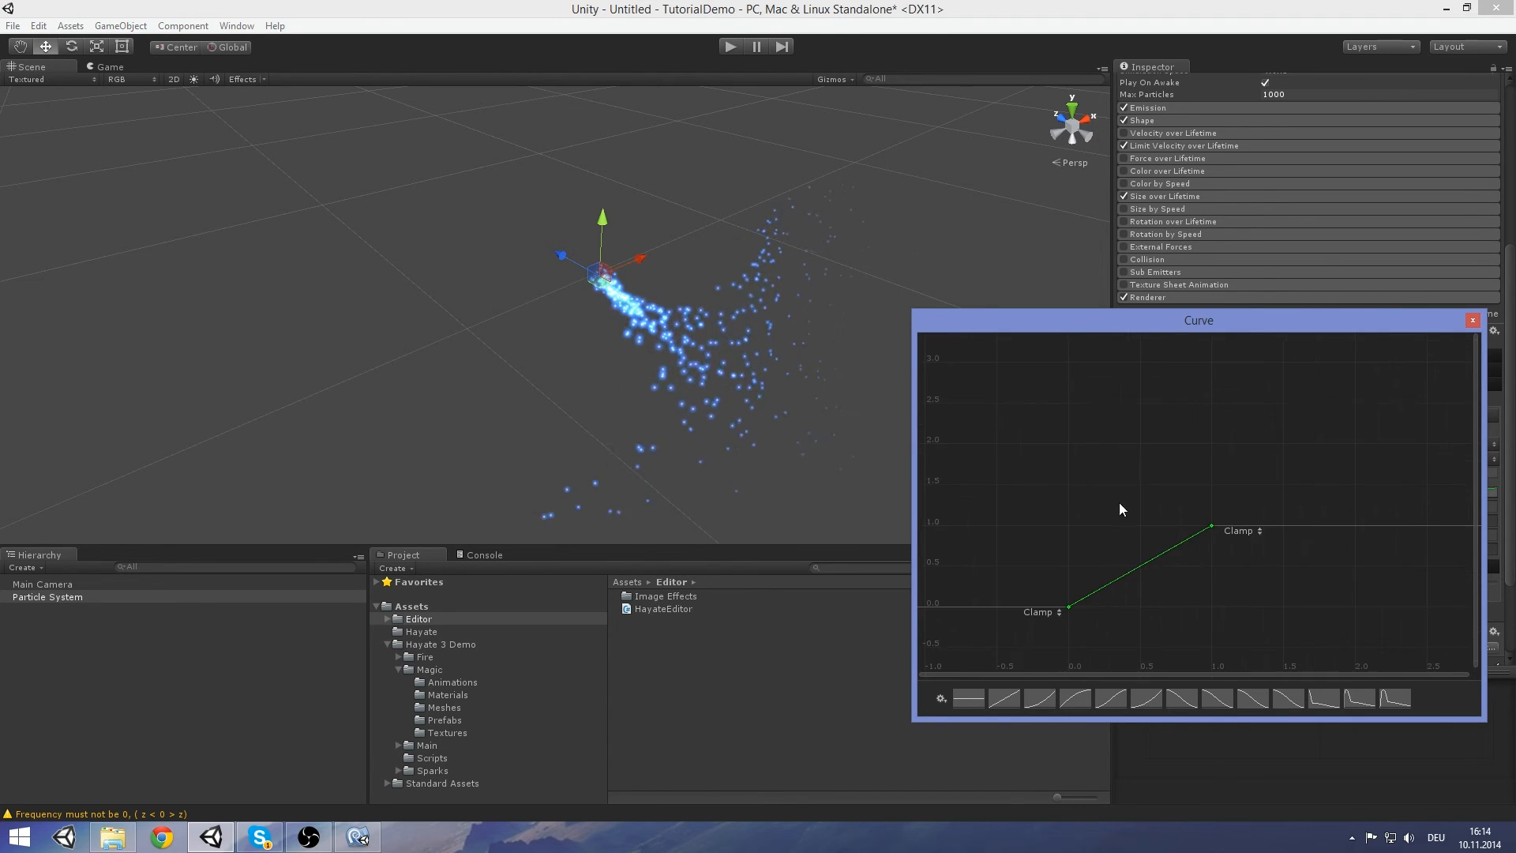
left_click_drag(1091, 628, 1082, 372)
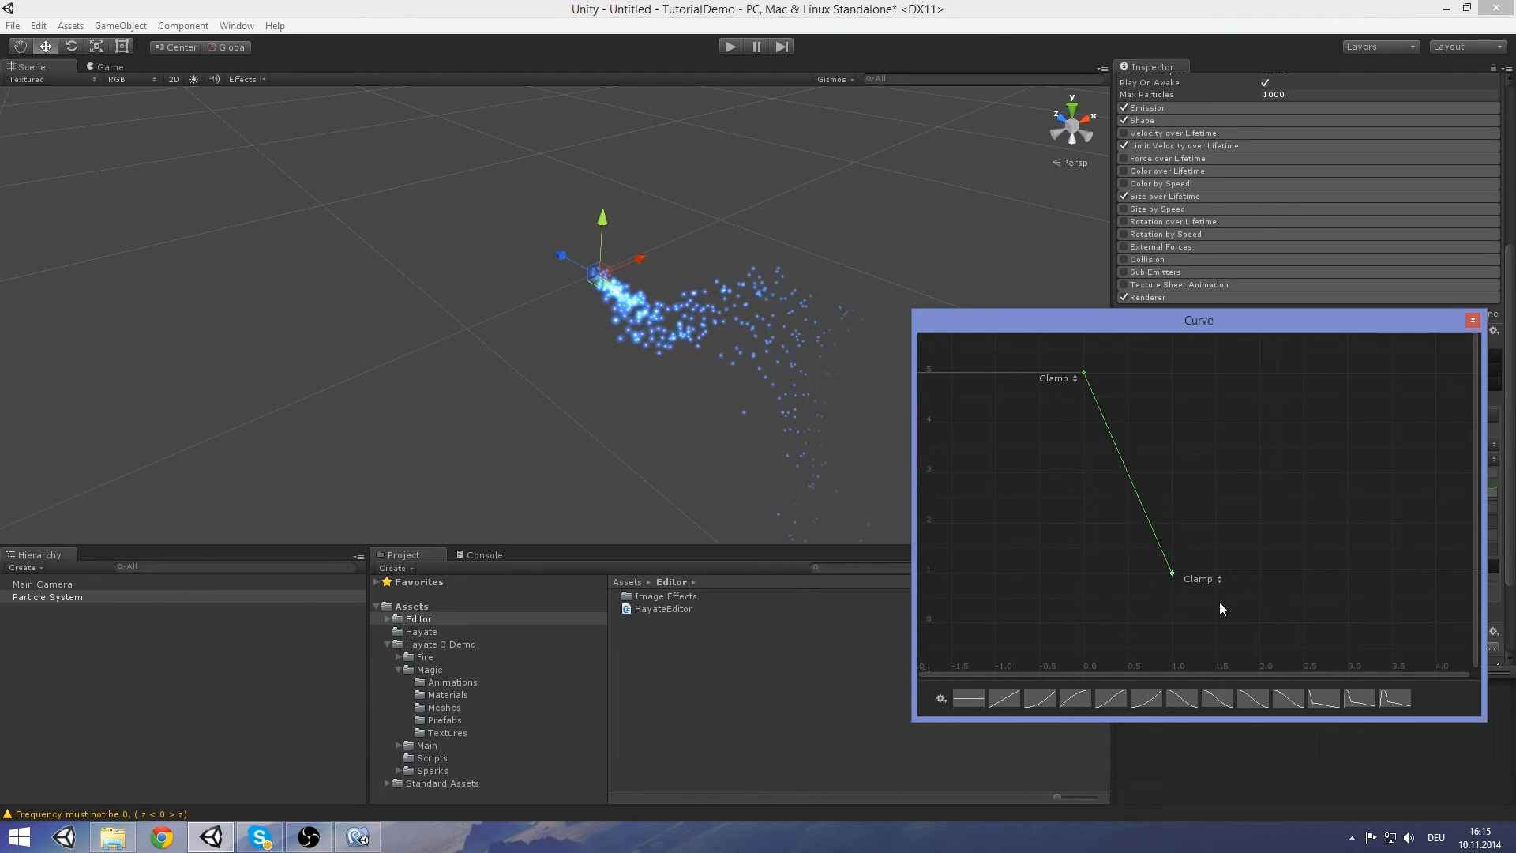
left_click_drag(1174, 572, 1390, 575)
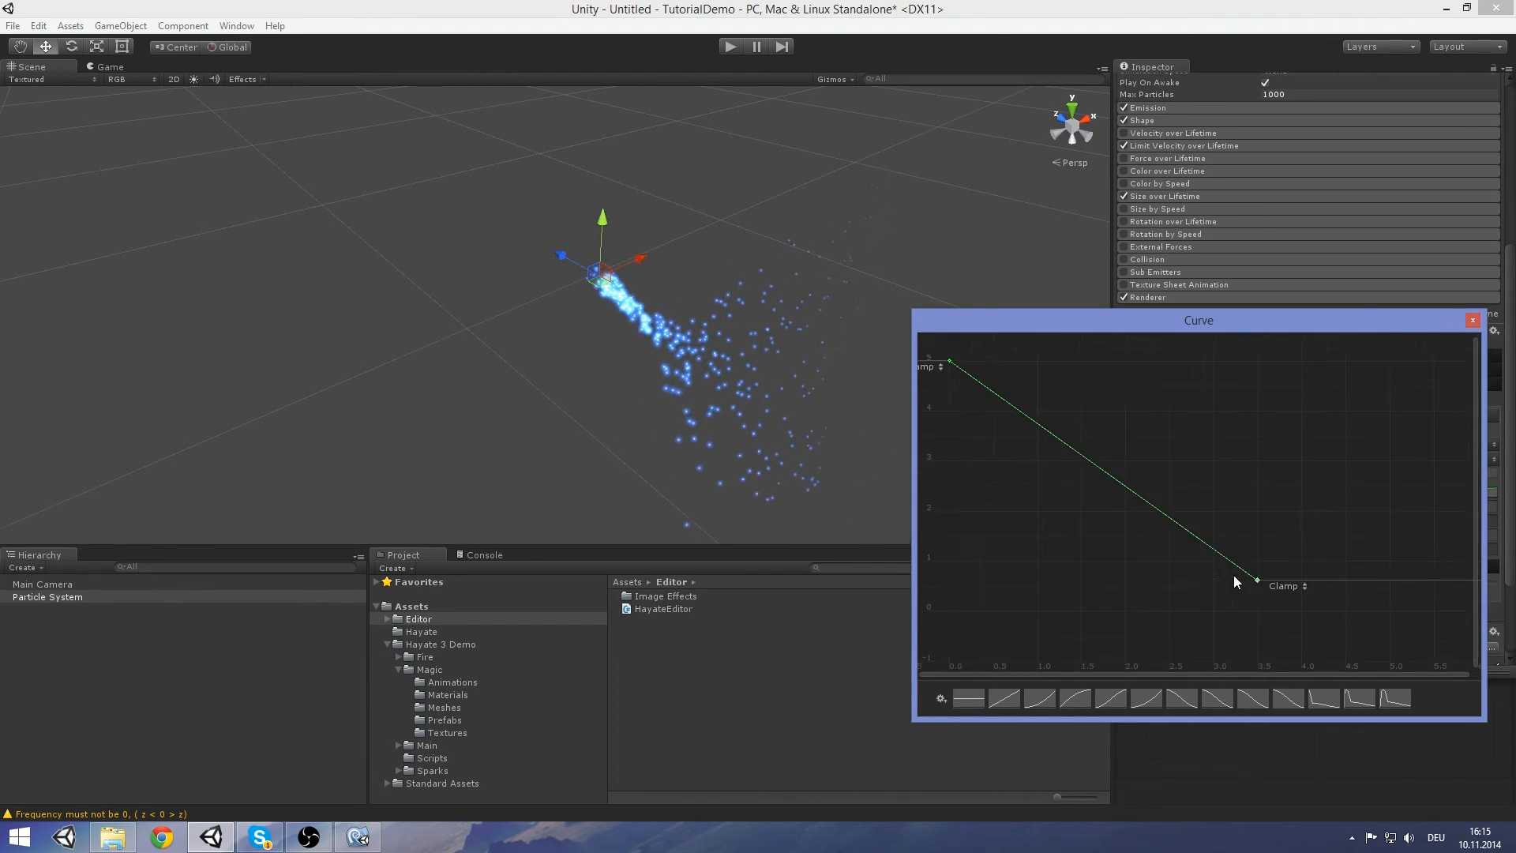
left_click_drag(1236, 575, 1371, 602)
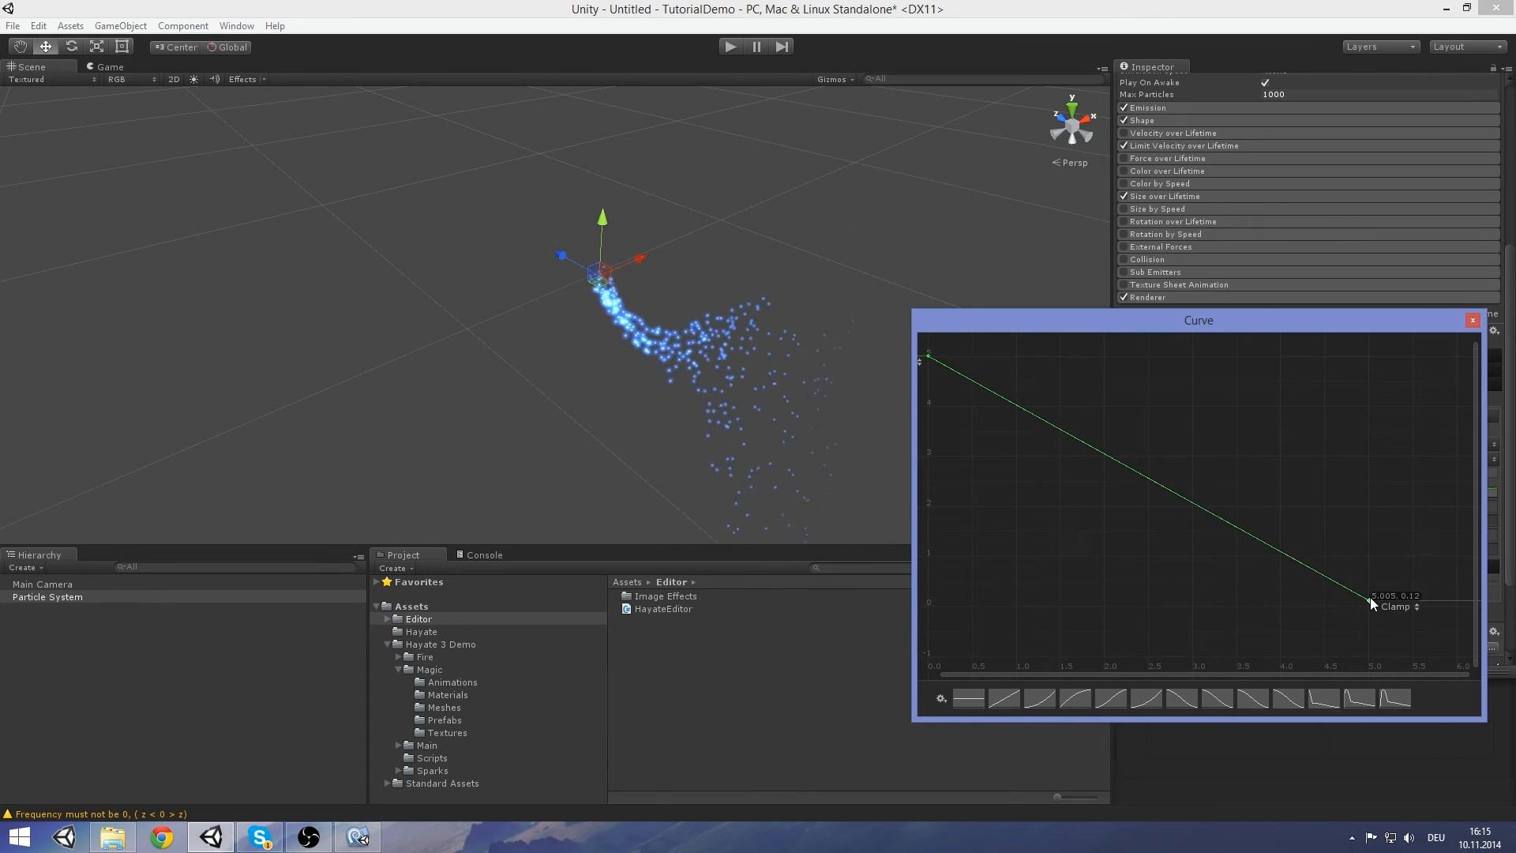
middle_click_drag(1372, 606, 1200, 509)
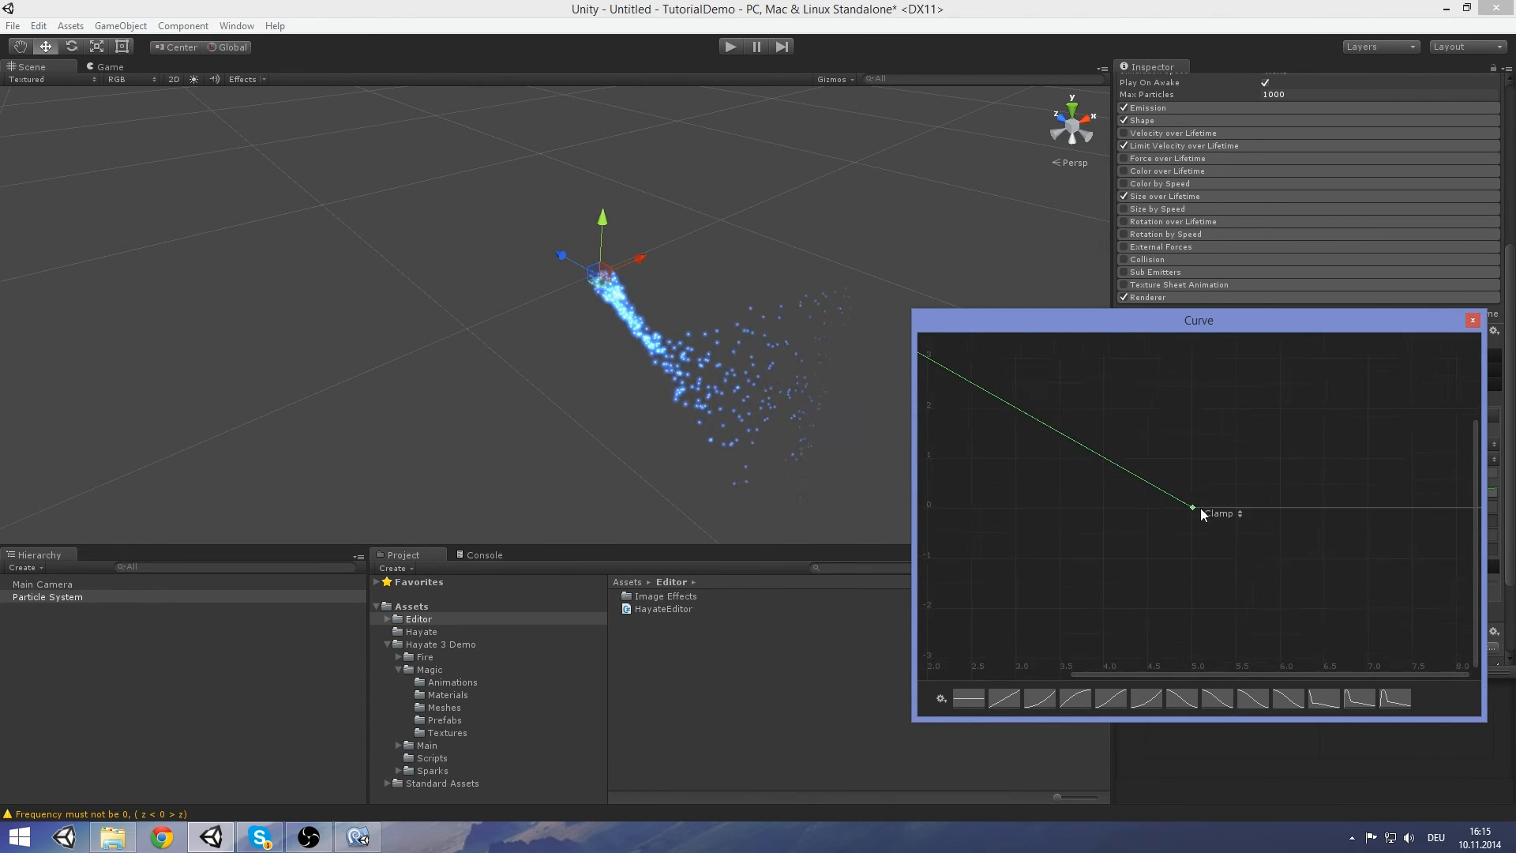
scroll(1235, 538, "up", 2)
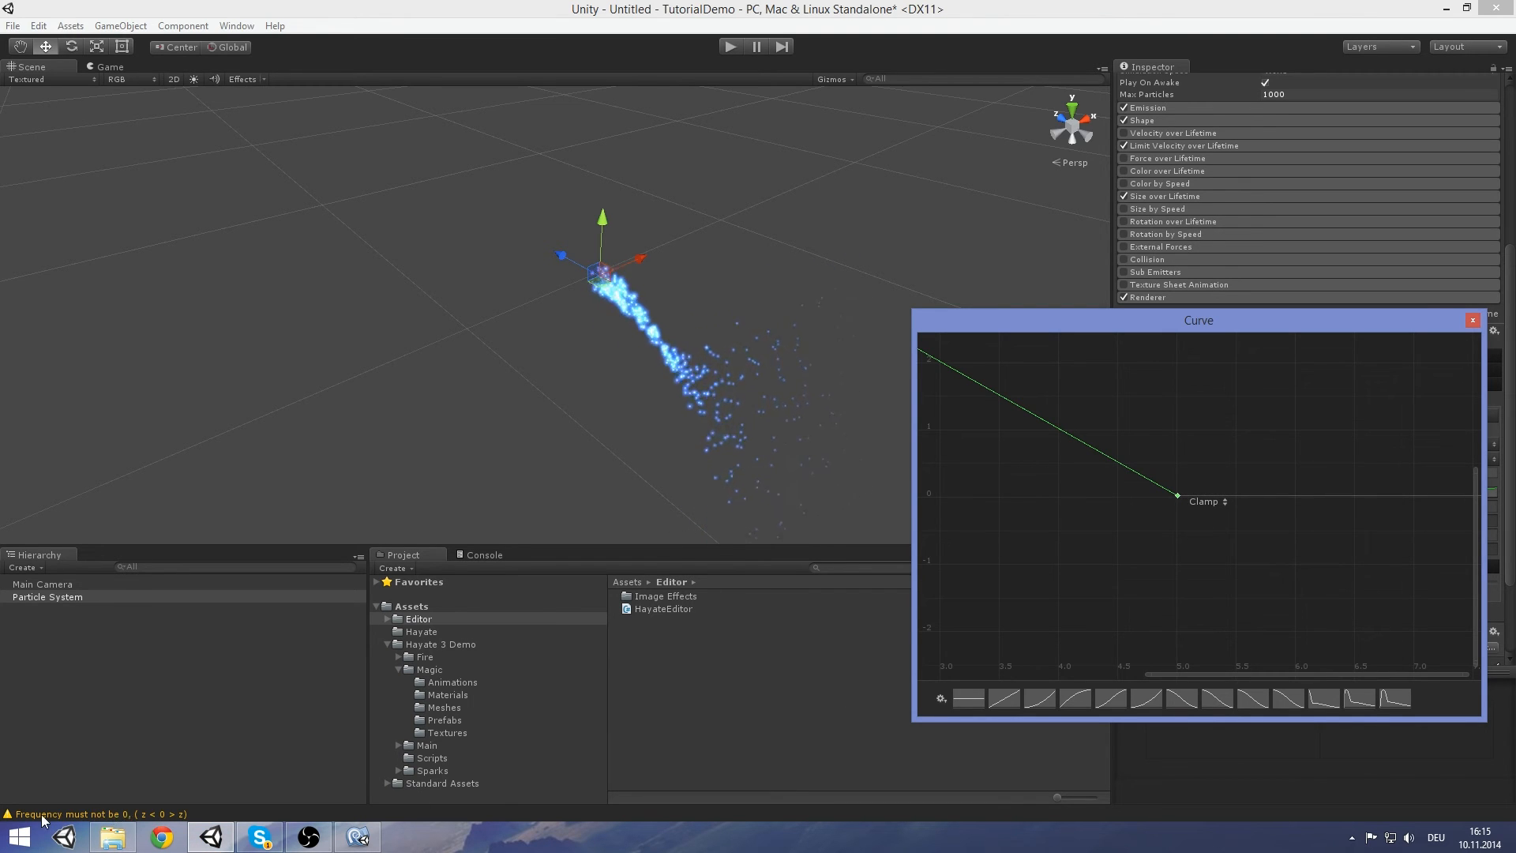
Reposition the Curve window and frame the whole Y amplitude curve for inspection
left_click_drag(1128, 325, 1096, 342)
middle_click_drag(1184, 461, 1386, 548)
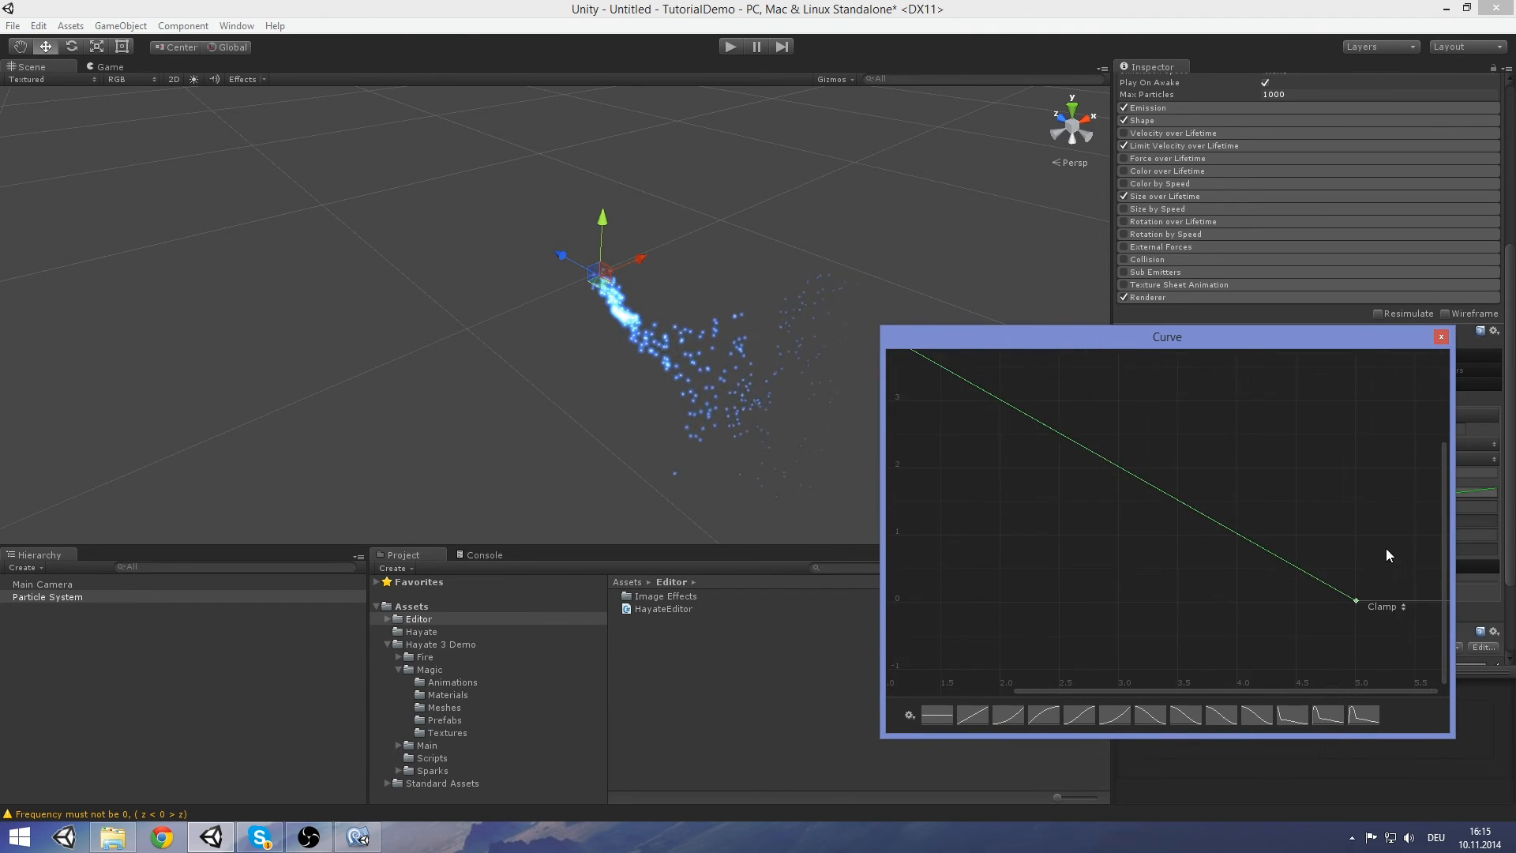
scroll(1353, 518, "down", 11)
key("f")
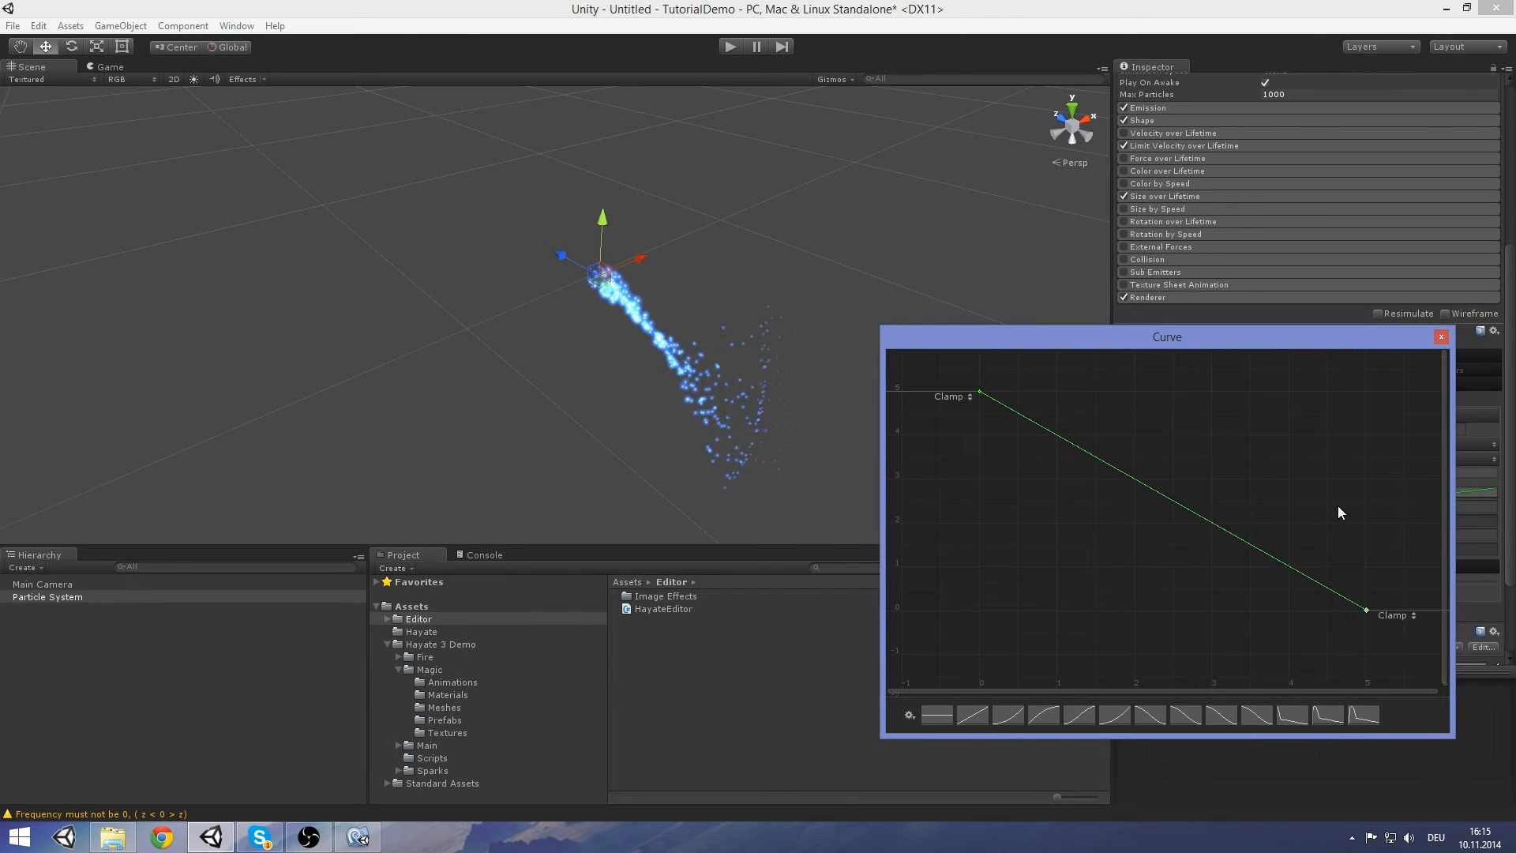
Save the falling Y amplitude curve as a new curve preset
left_click(1367, 608)
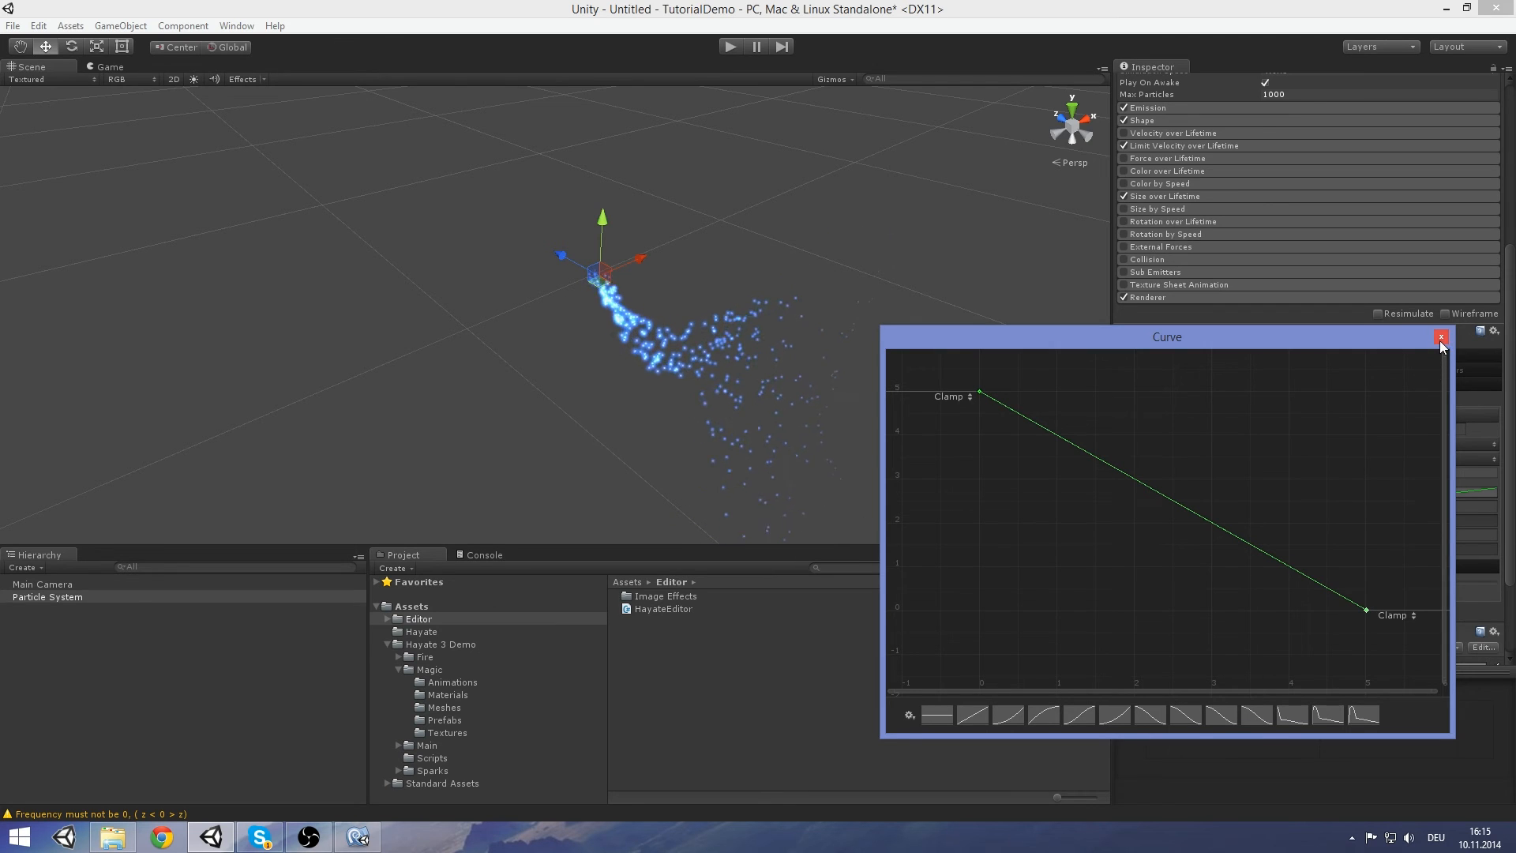
left_click_drag(1049, 337, 715, 186)
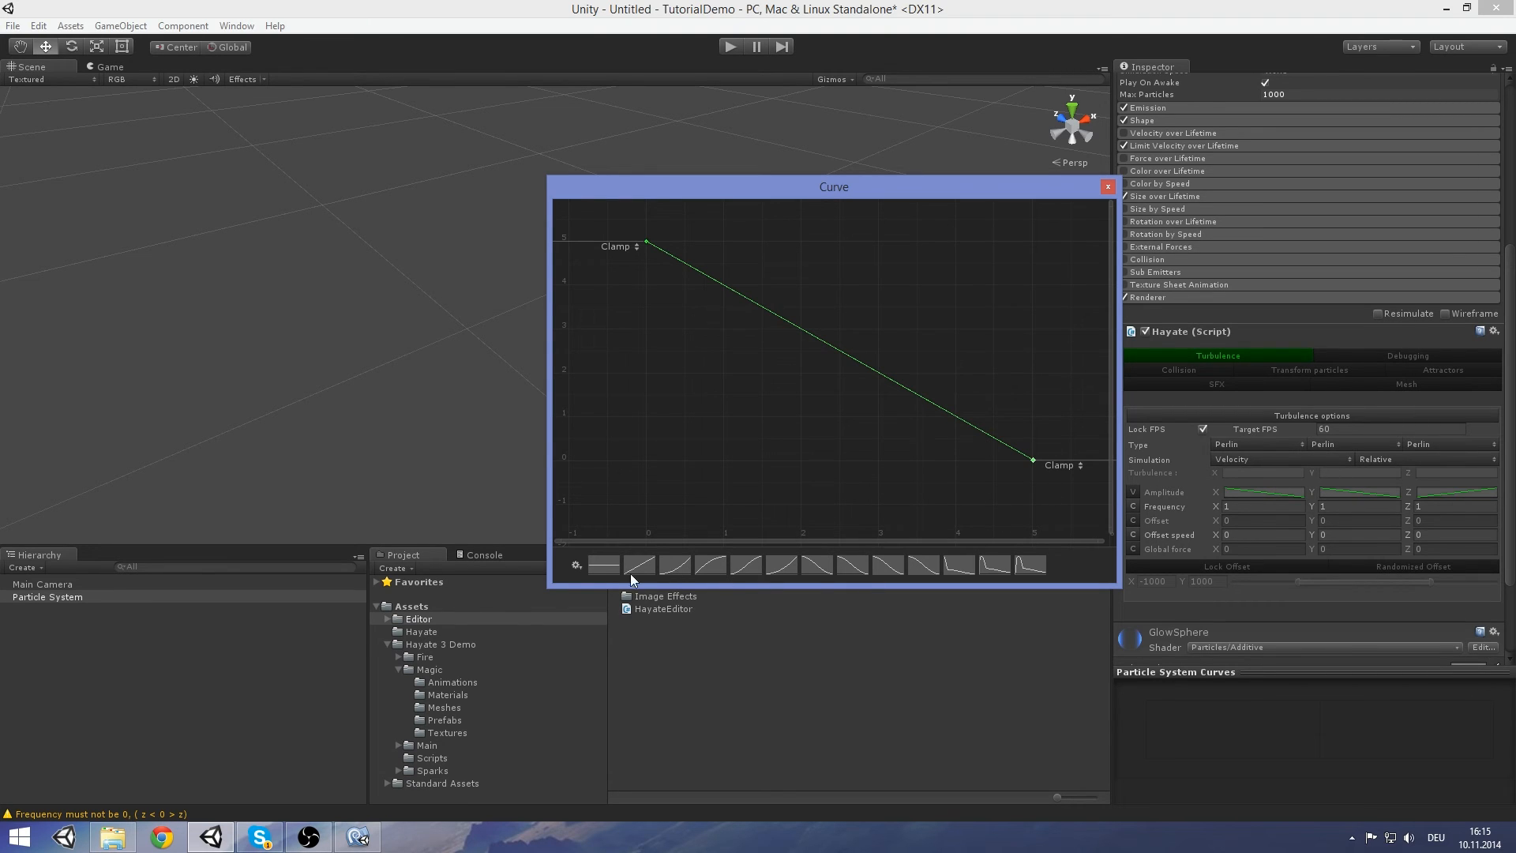
left_click(576, 566)
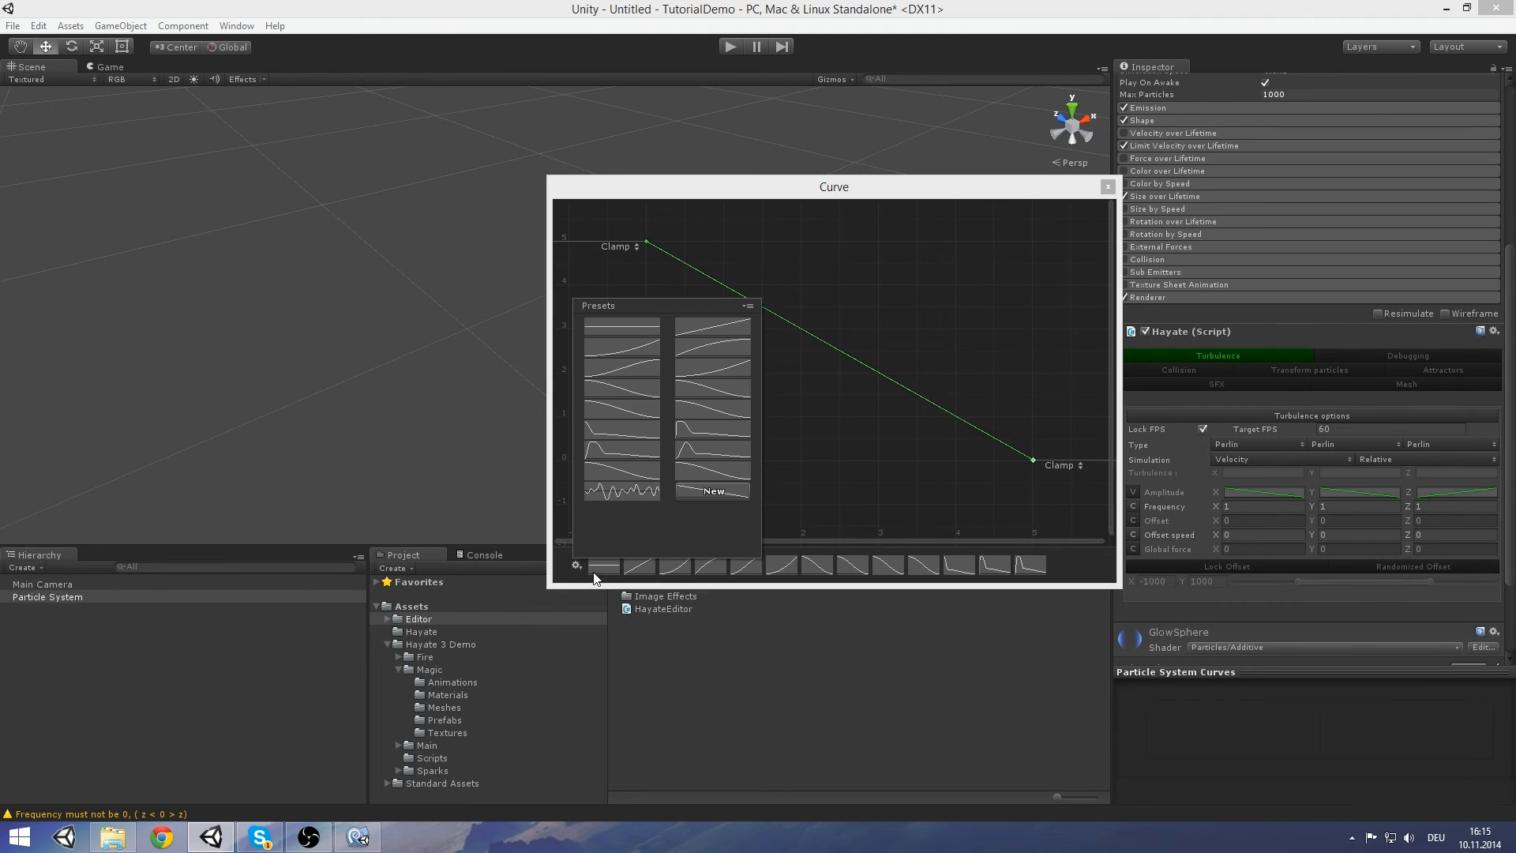
left_click(722, 491)
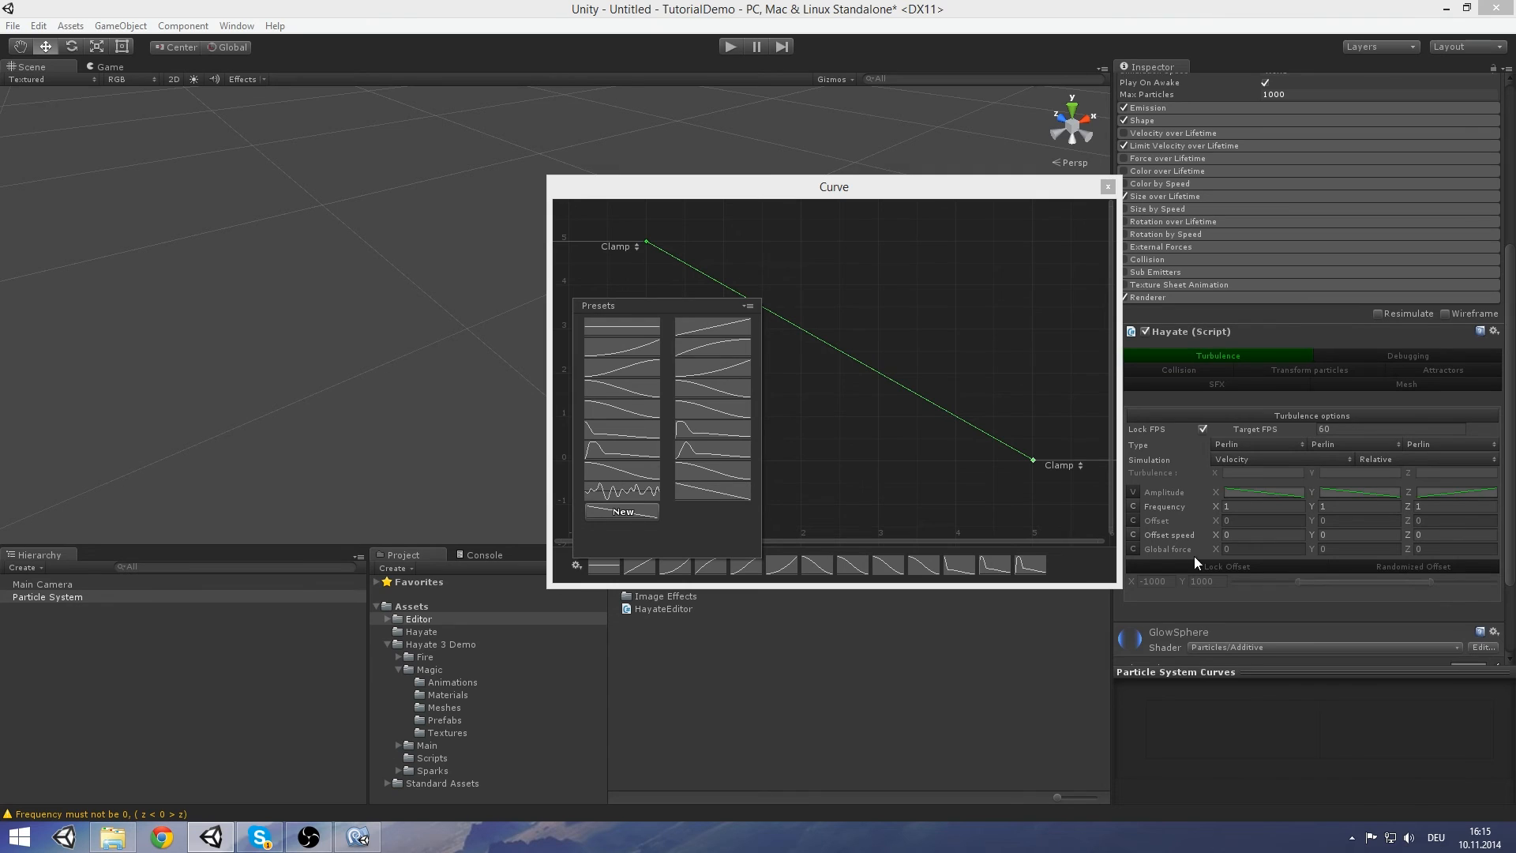
Close the Y amplitude curve, open the Z amplitude curve and make the Curve window taller
left_click(1108, 186)
left_click(1457, 492)
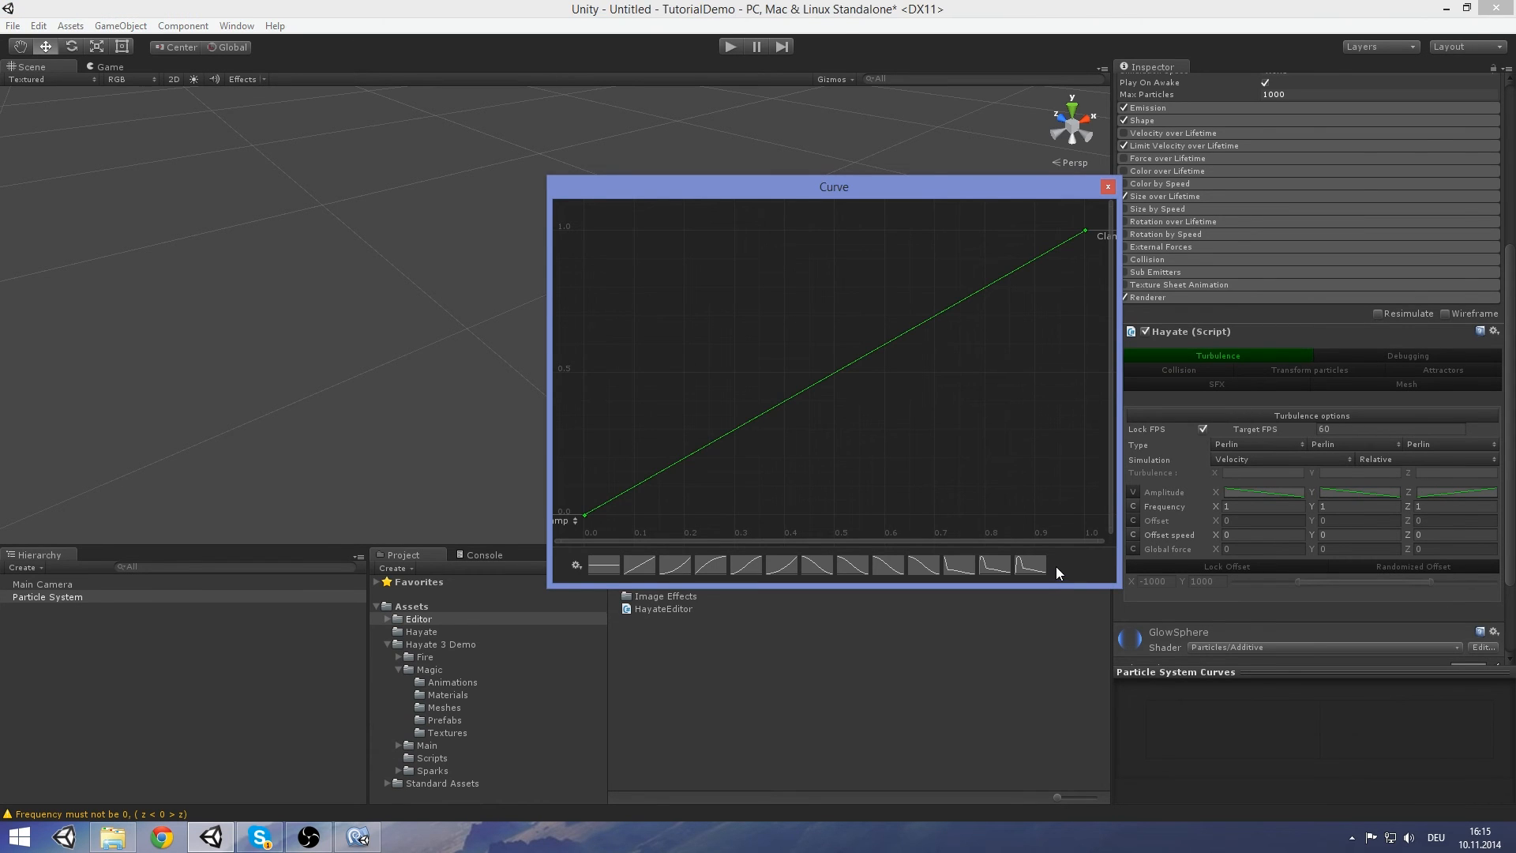
left_click_drag(1116, 568, 1116, 654)
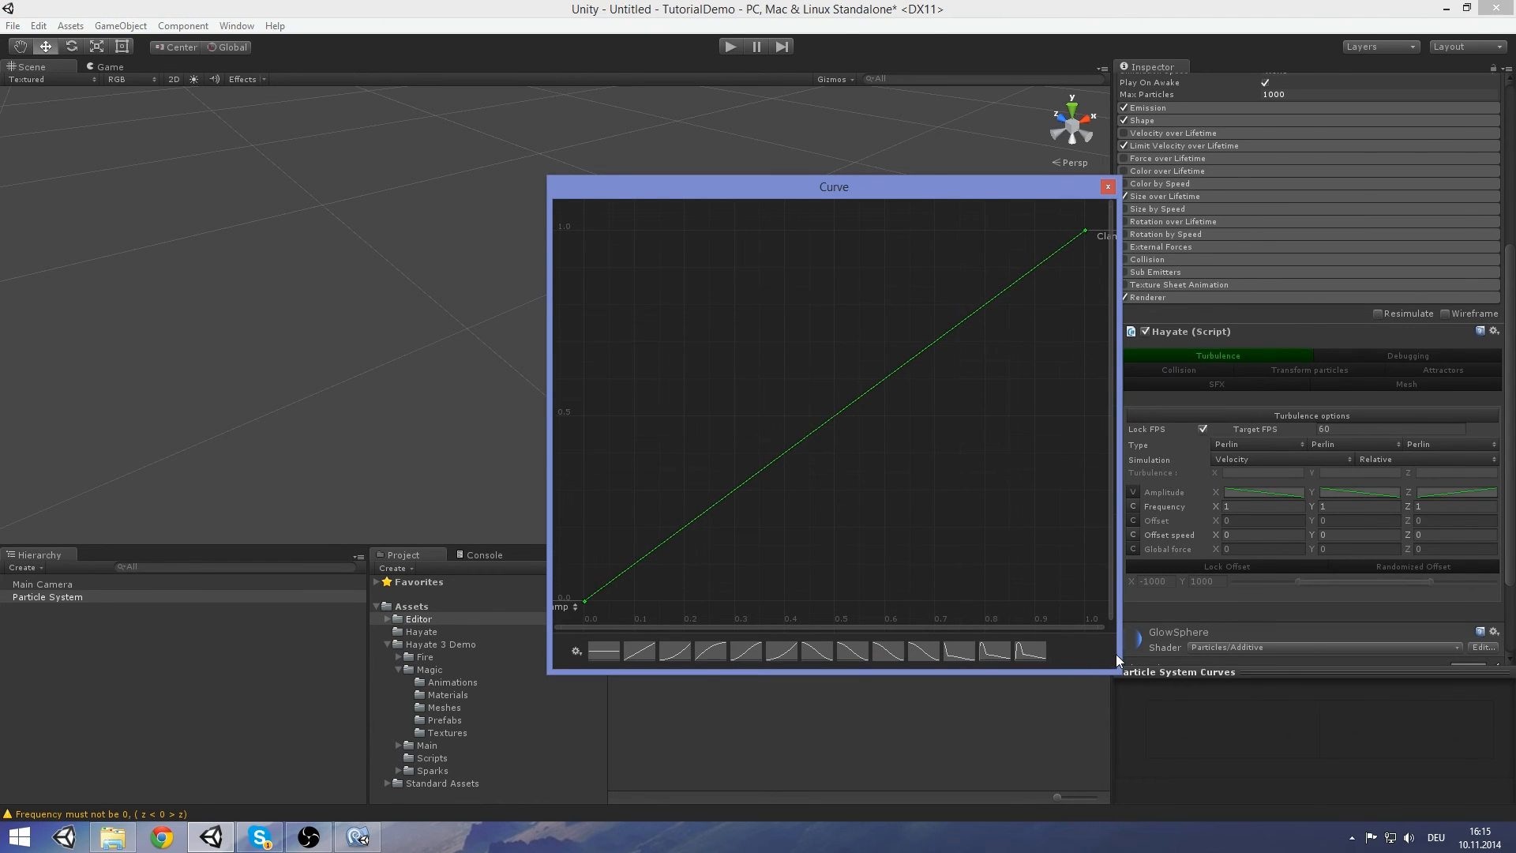
Try the newly saved falling preset and other stored presets, including the looping noise curve, on the Z amplitude curve
left_click(576, 651)
left_click(718, 582)
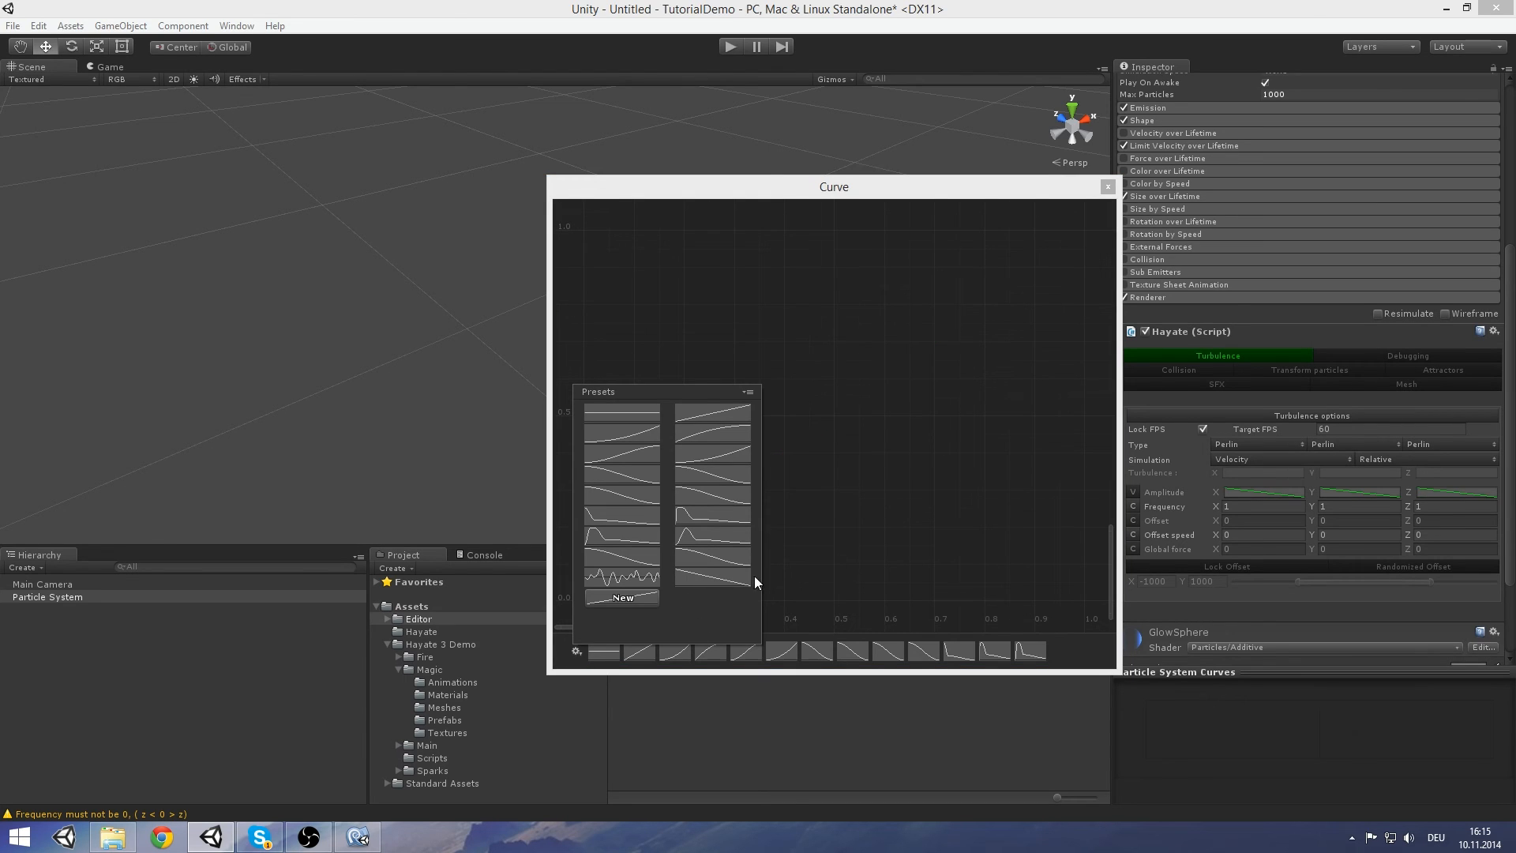
left_click(932, 430)
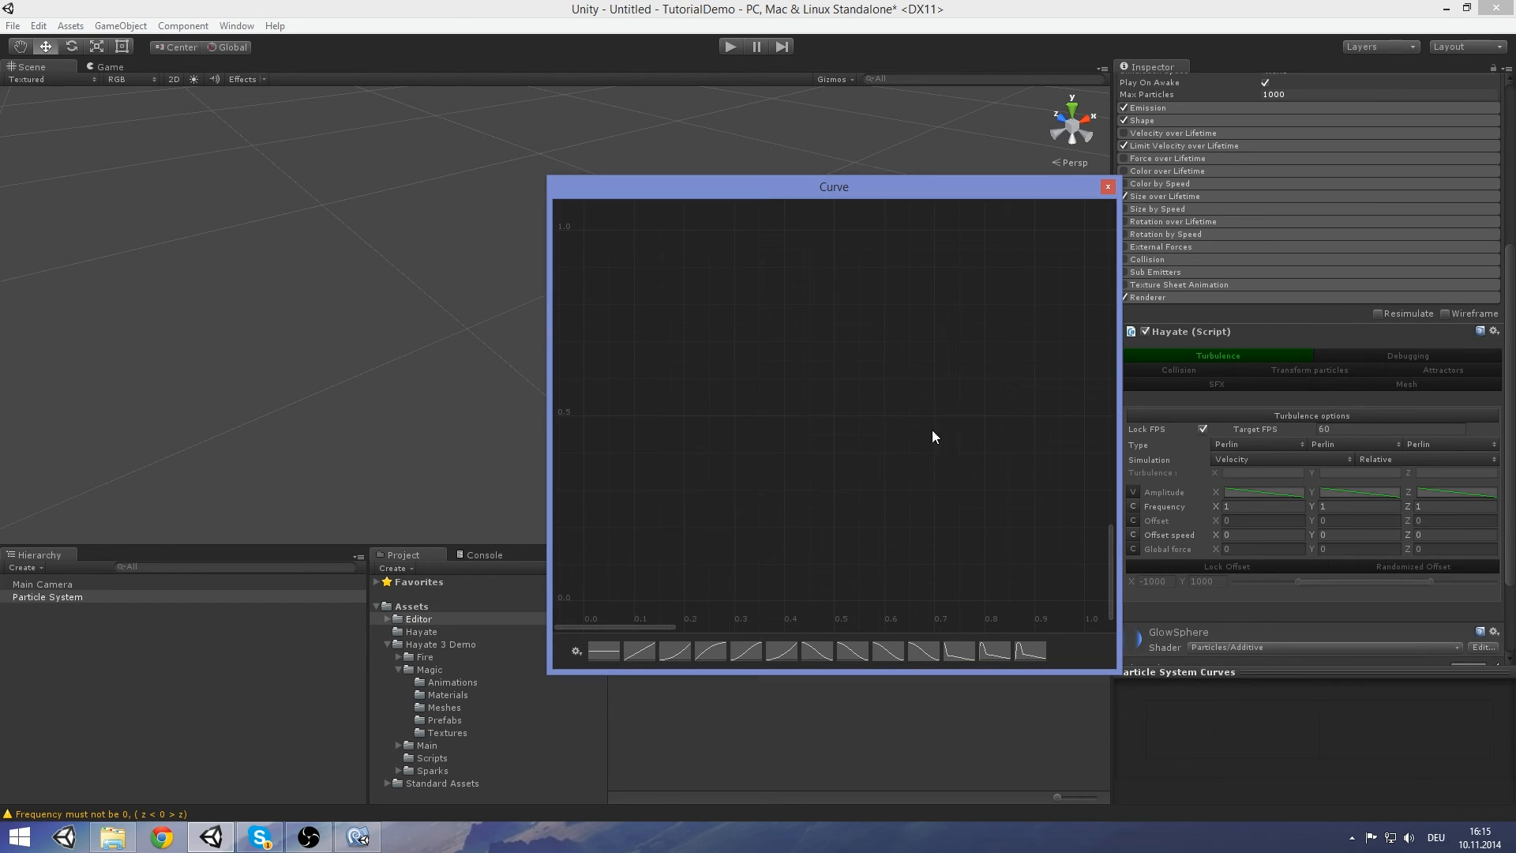
scroll(908, 441, "down", 1)
scroll(909, 440, "down", 3)
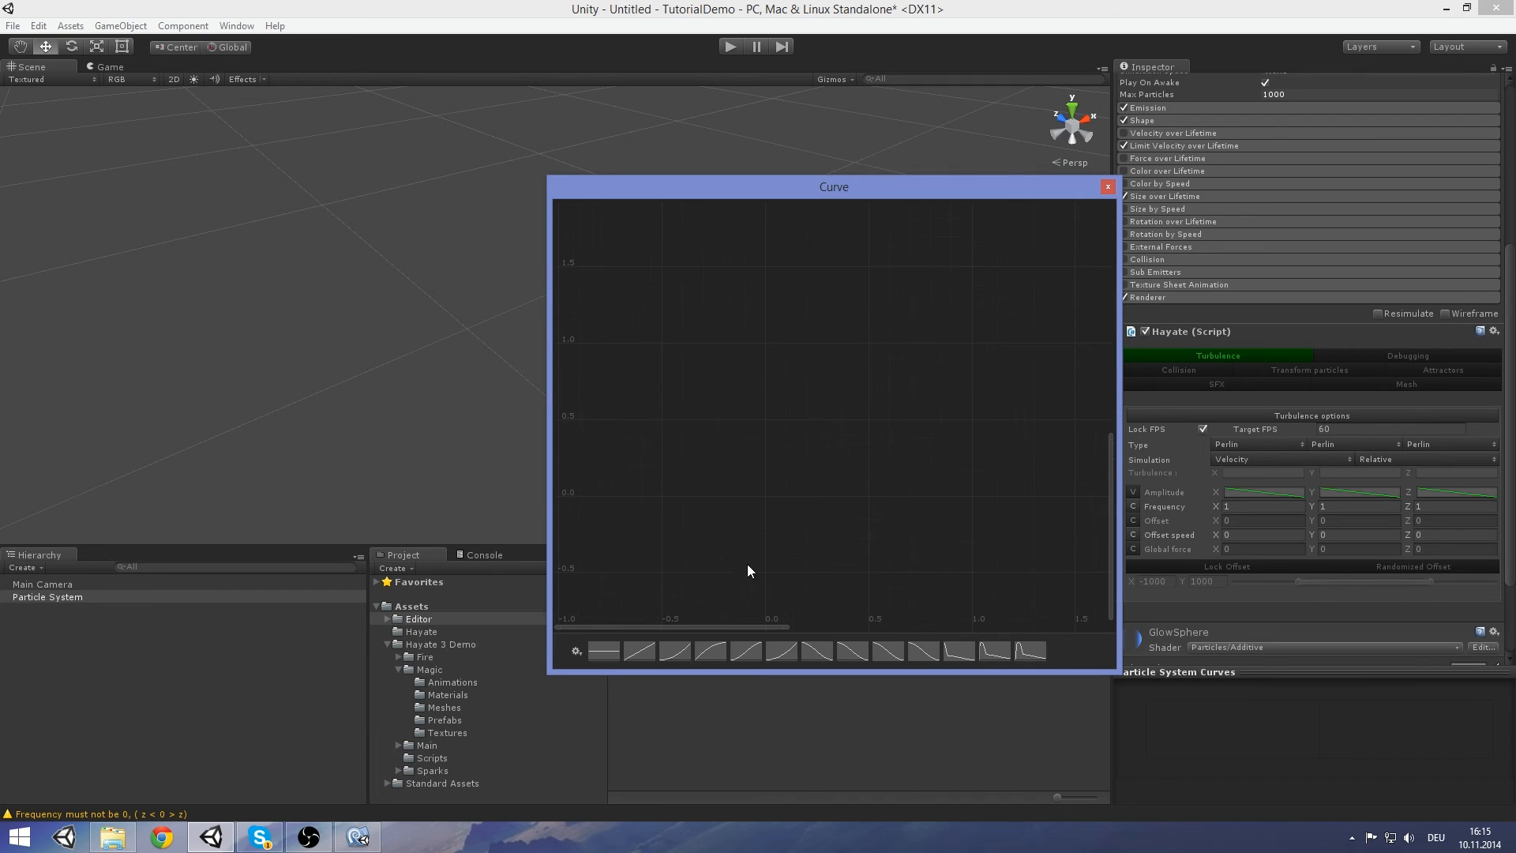
left_click(576, 652)
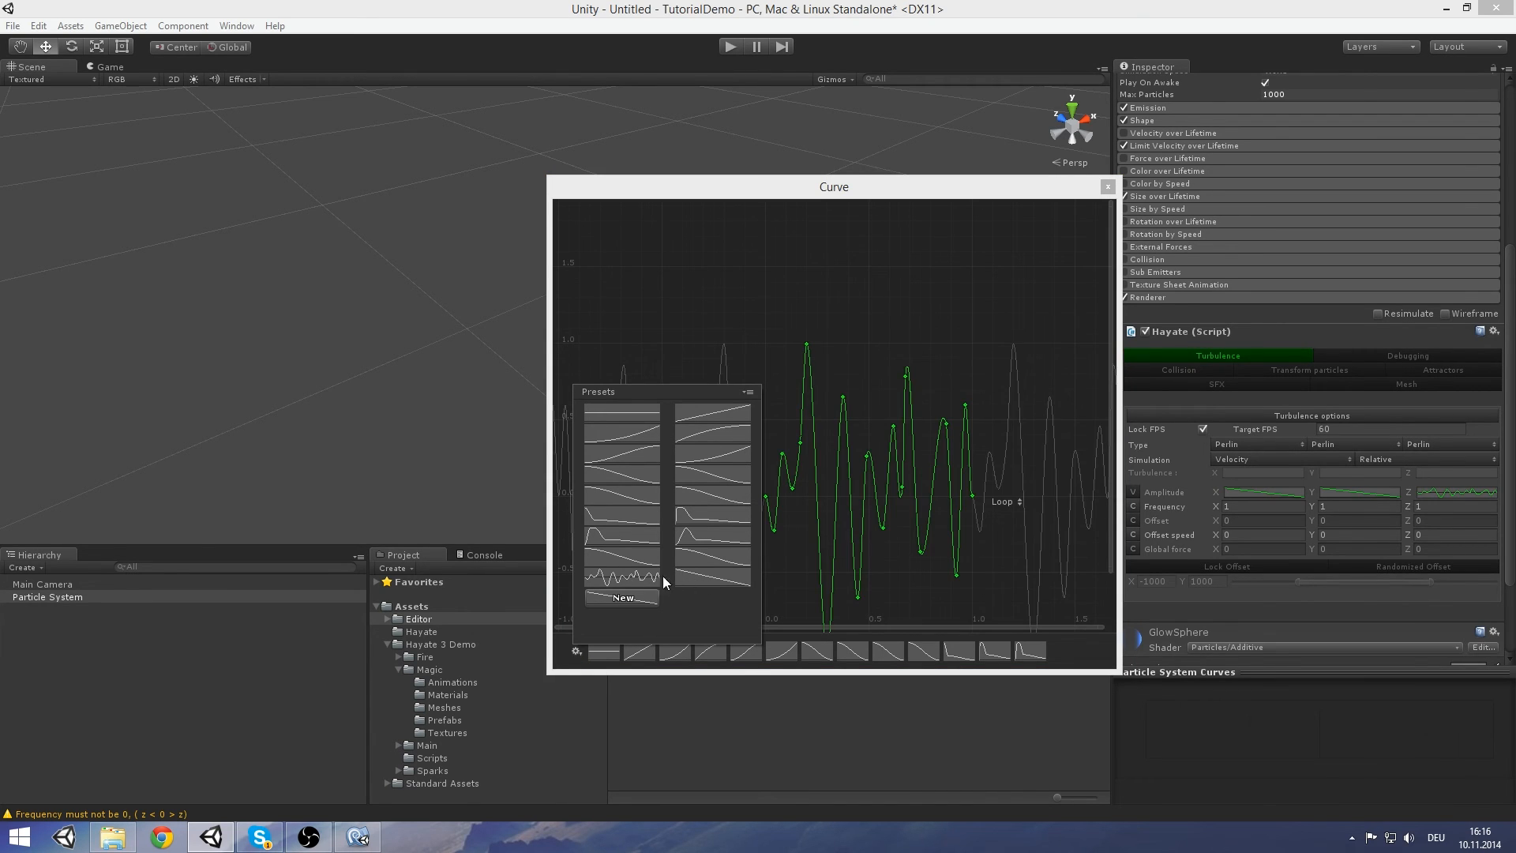
left_click(720, 533)
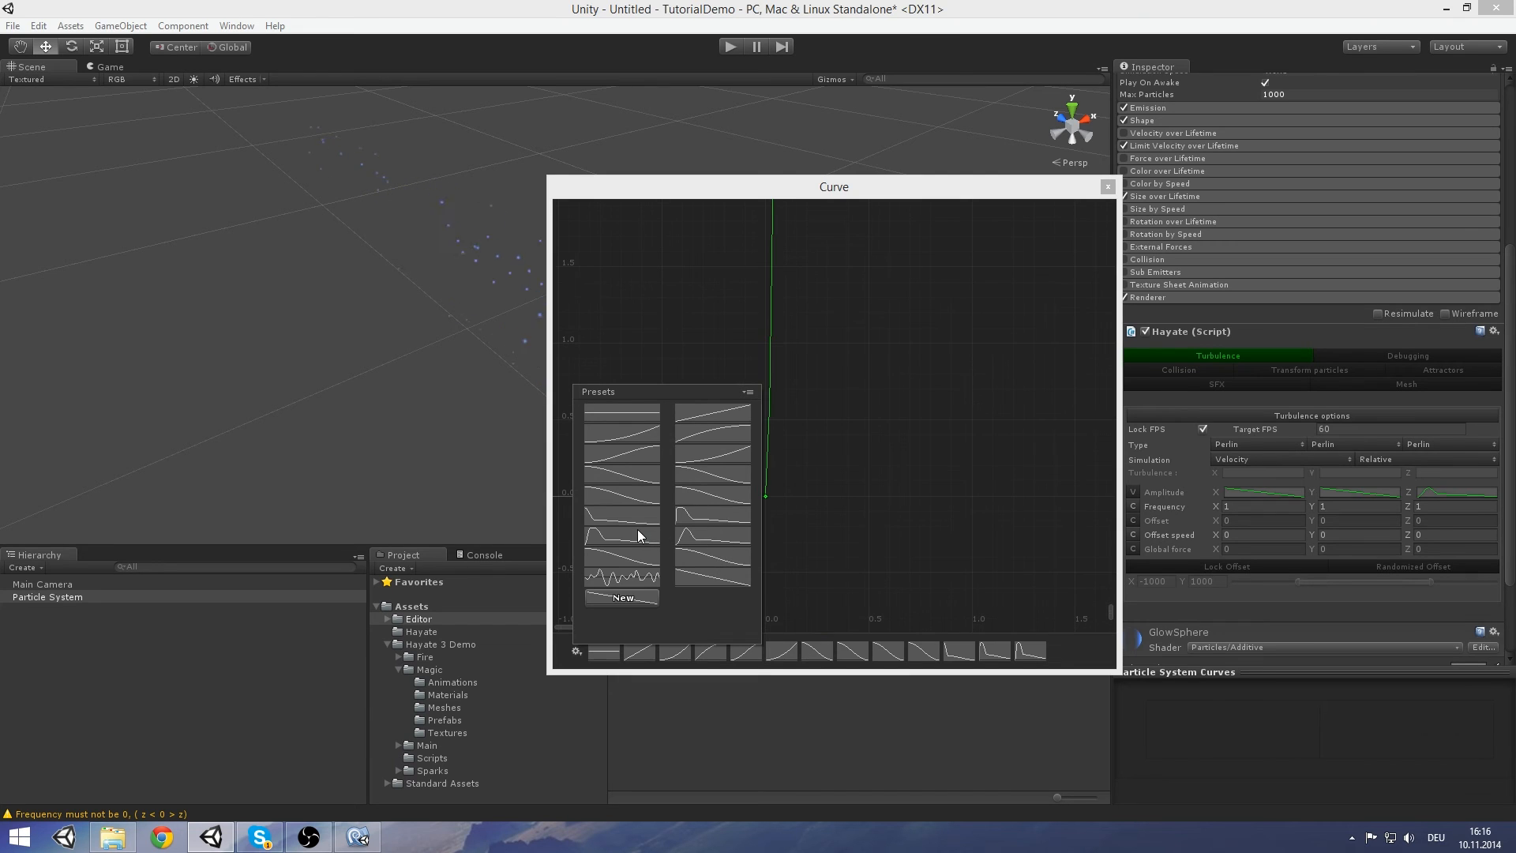
left_click(809, 482)
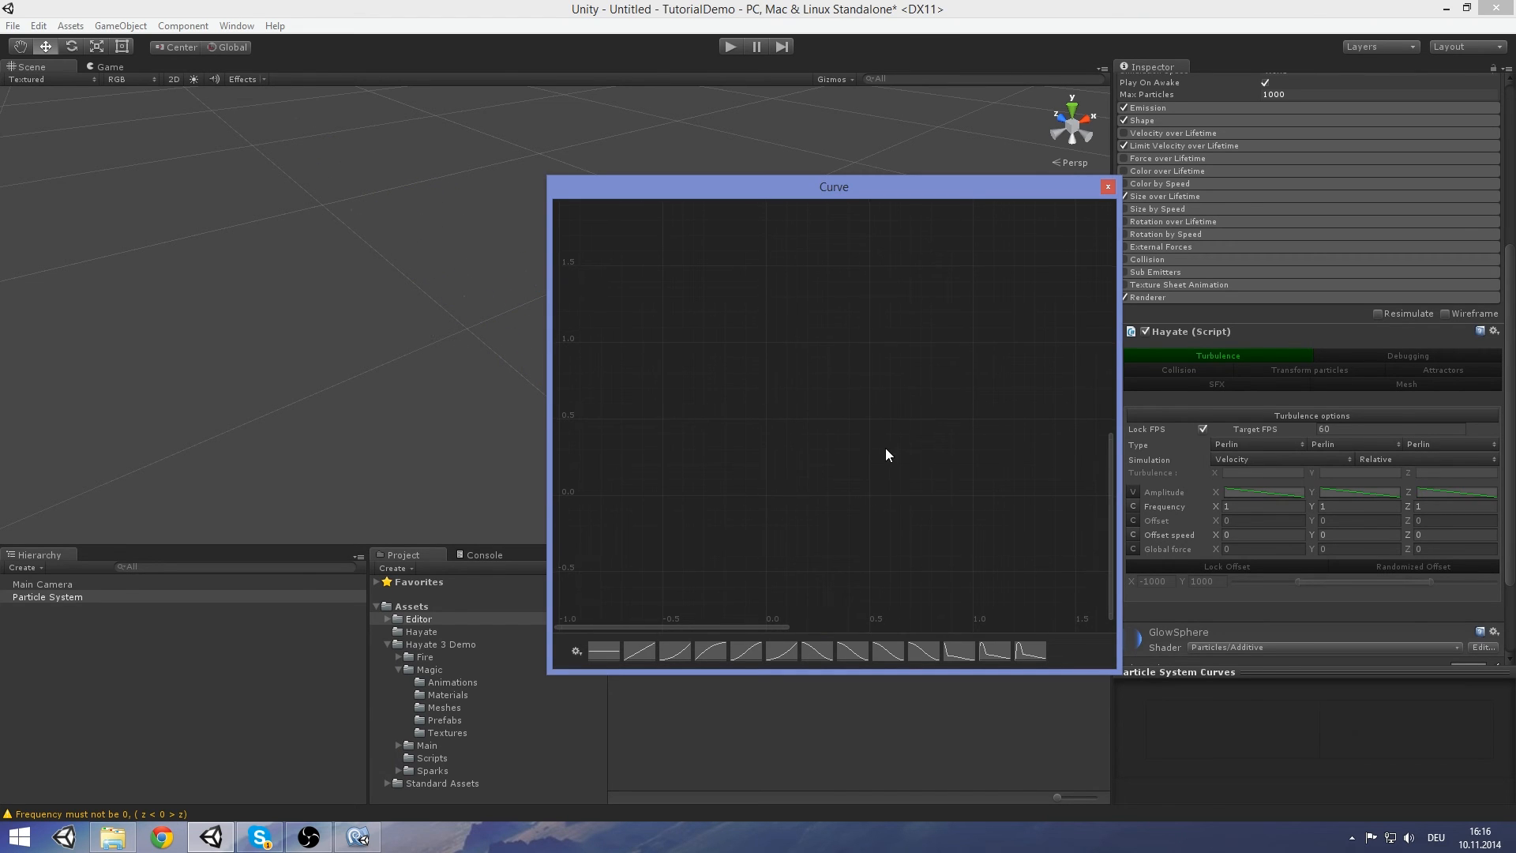
middle_click_drag(883, 447, 822, 444)
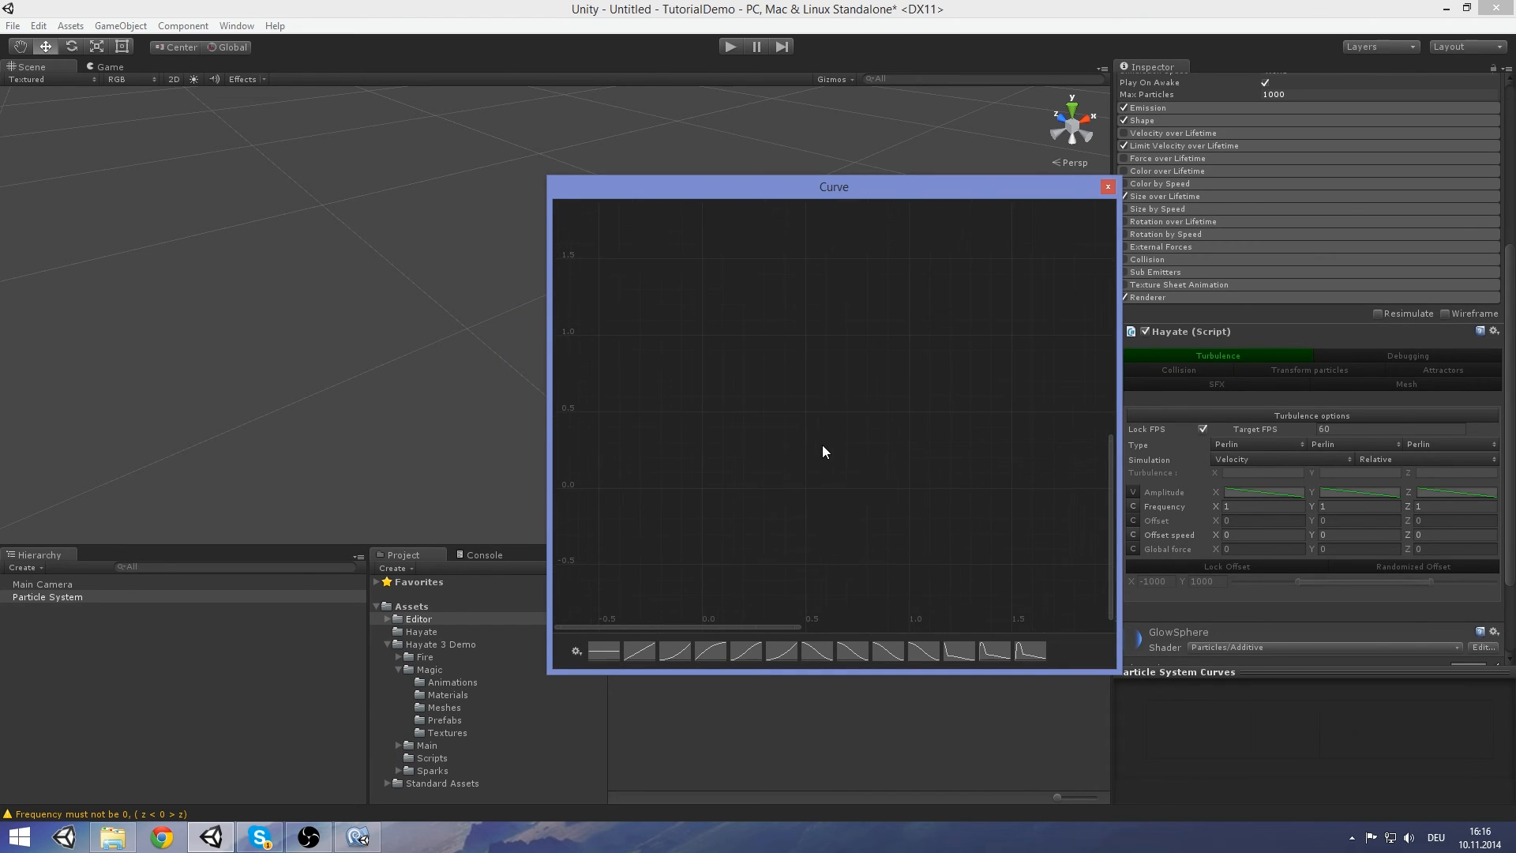
Apply the linear preset to the Z amplitude and reshape it to fall from about 5 at time 0 to about 0 at time 5; close it
left_click(668, 651)
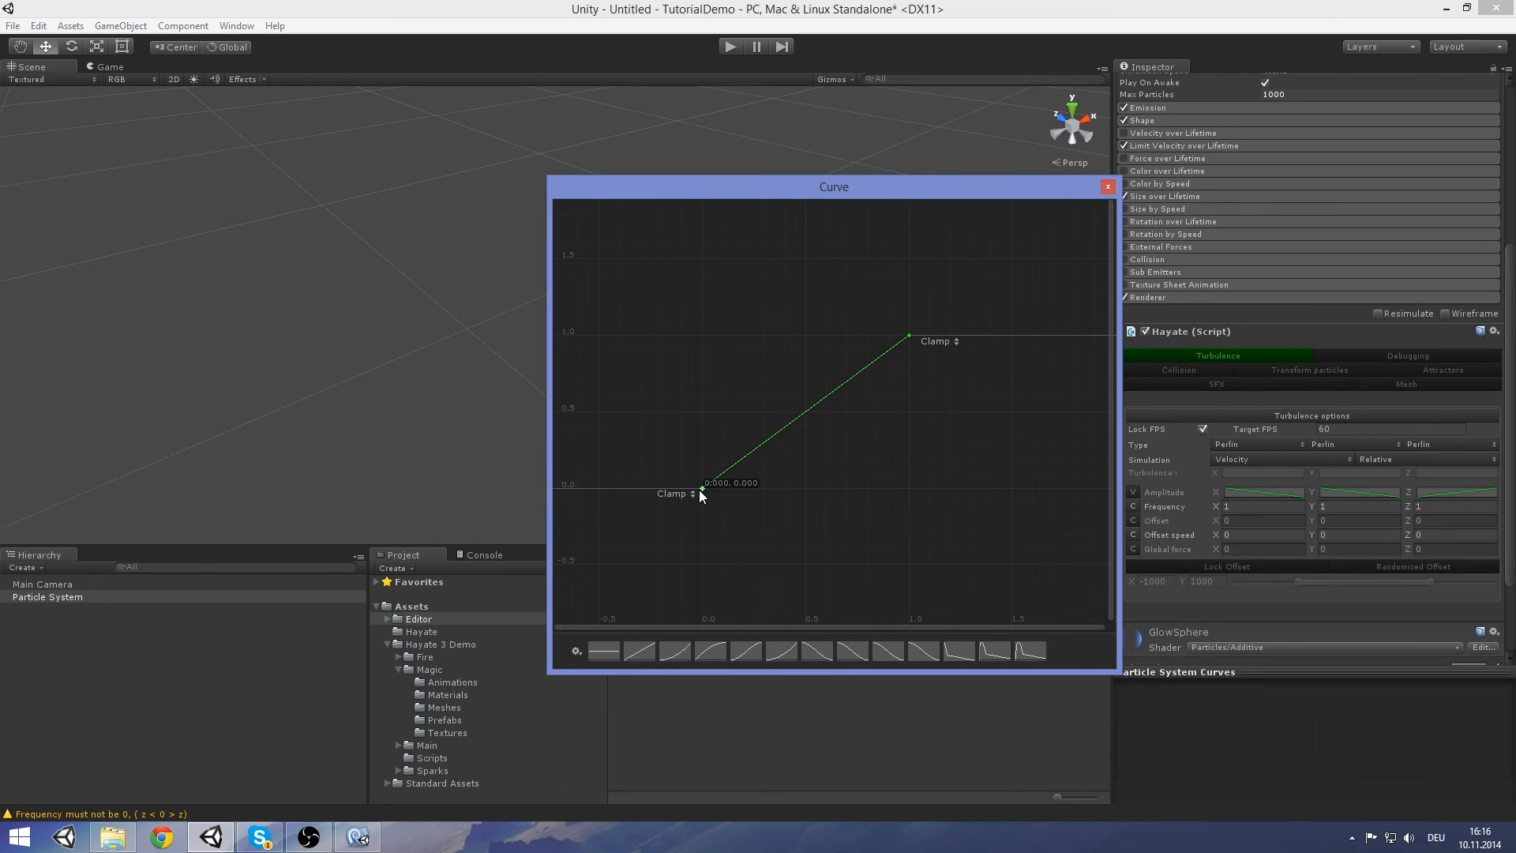
left_click_drag(702, 489, 700, 261)
scroll(756, 411, "down", 5)
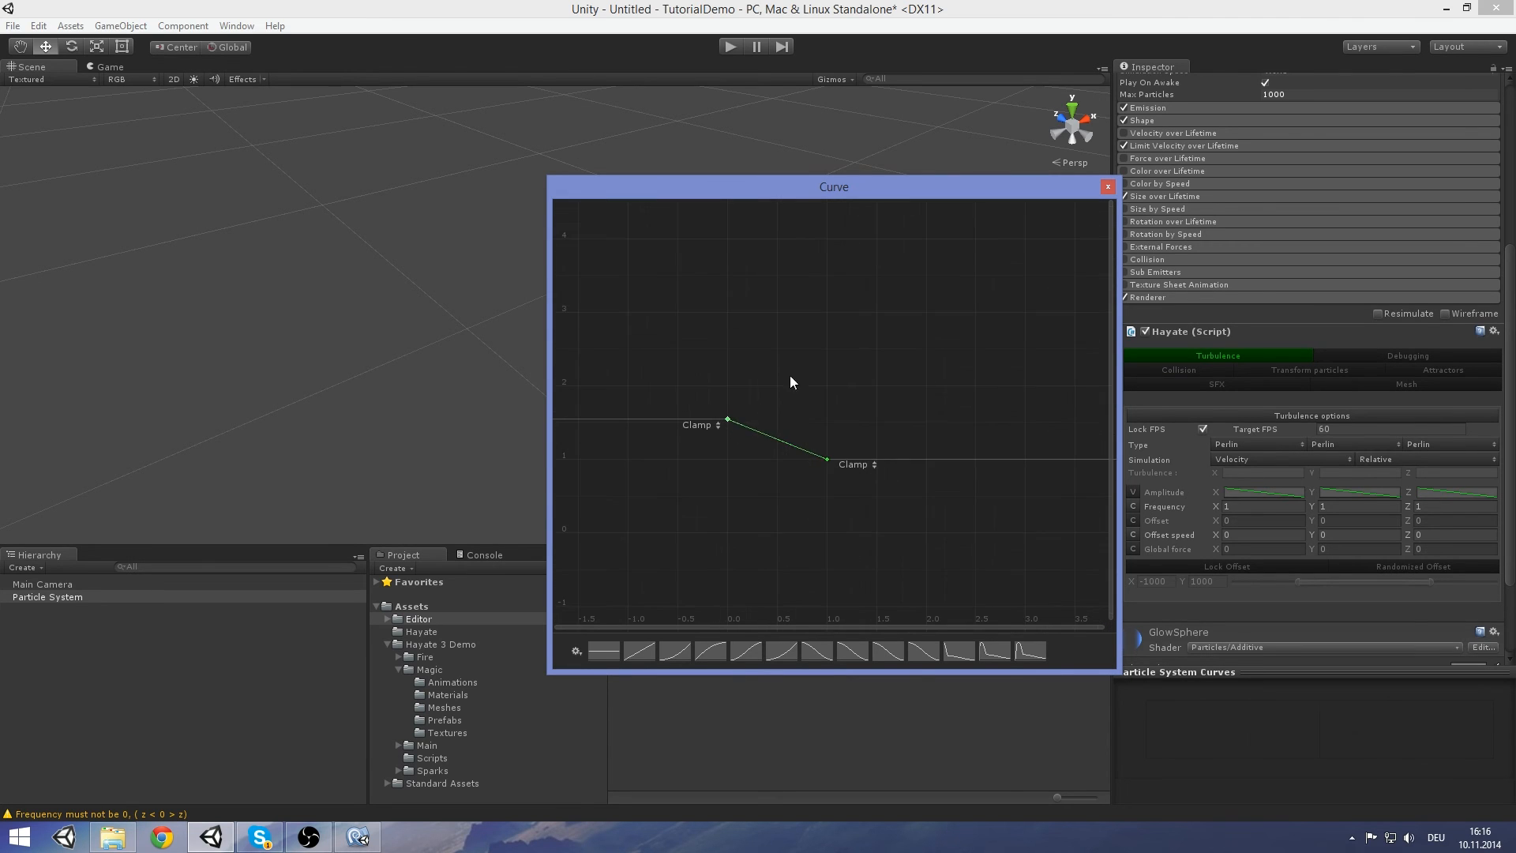
middle_click_drag(796, 366, 799, 420)
left_click_drag(733, 475, 726, 240)
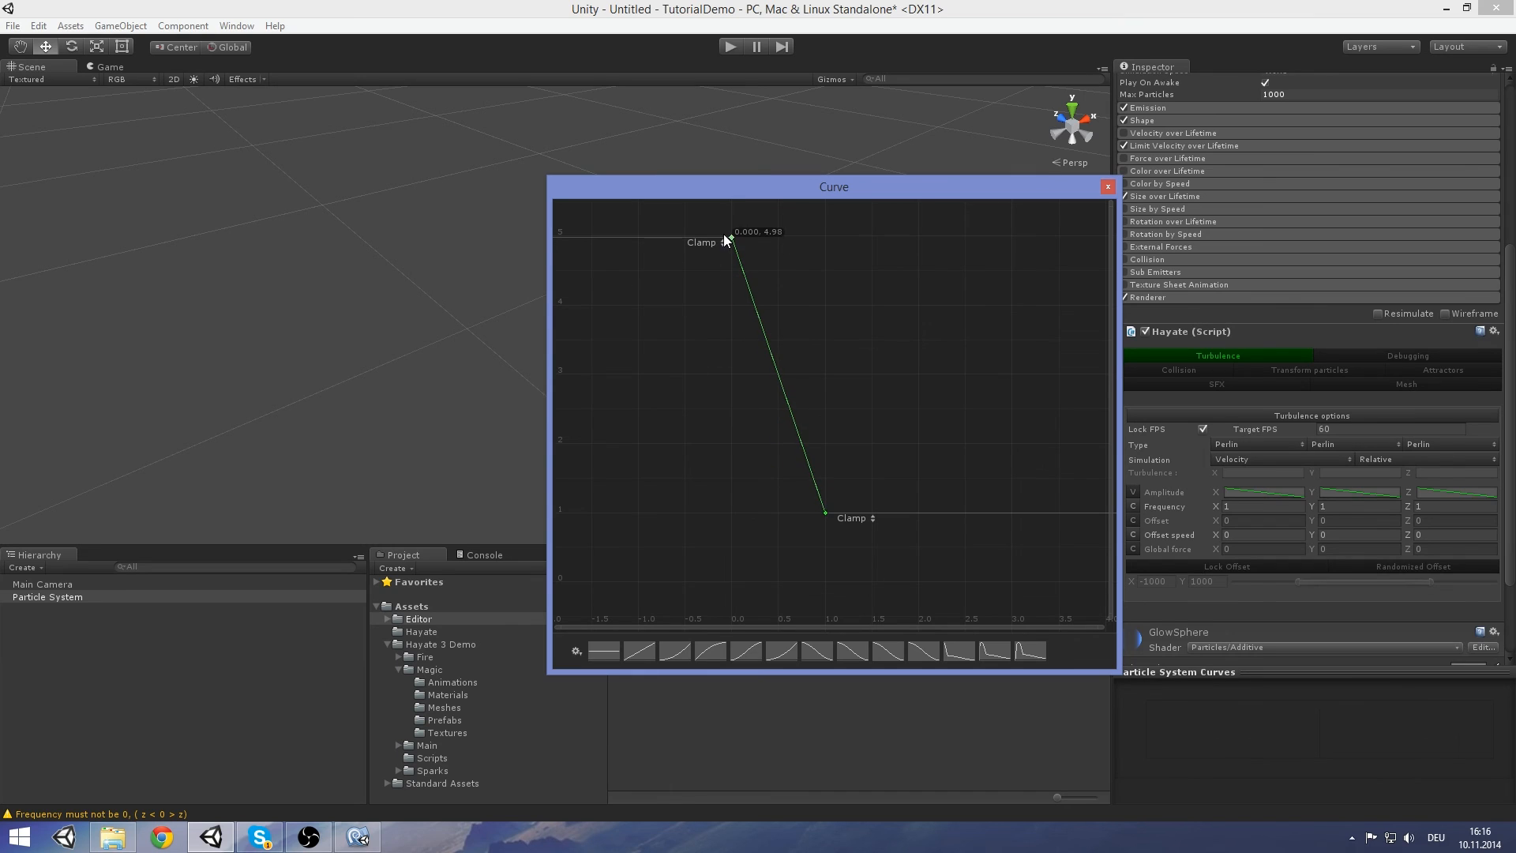
middle_click_drag(900, 556, 765, 468)
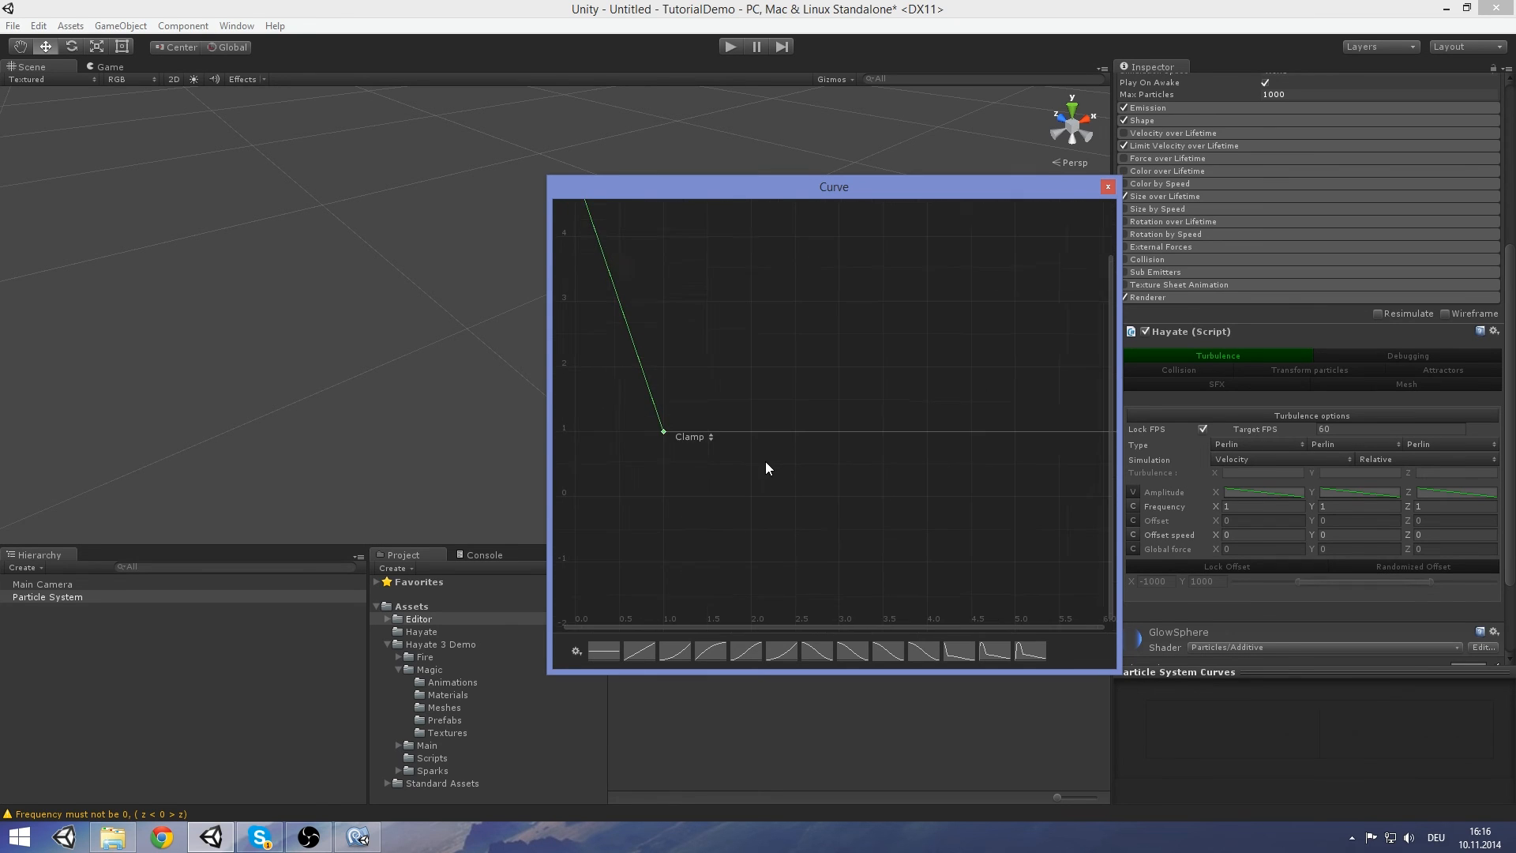
left_click_drag(667, 433, 1016, 491)
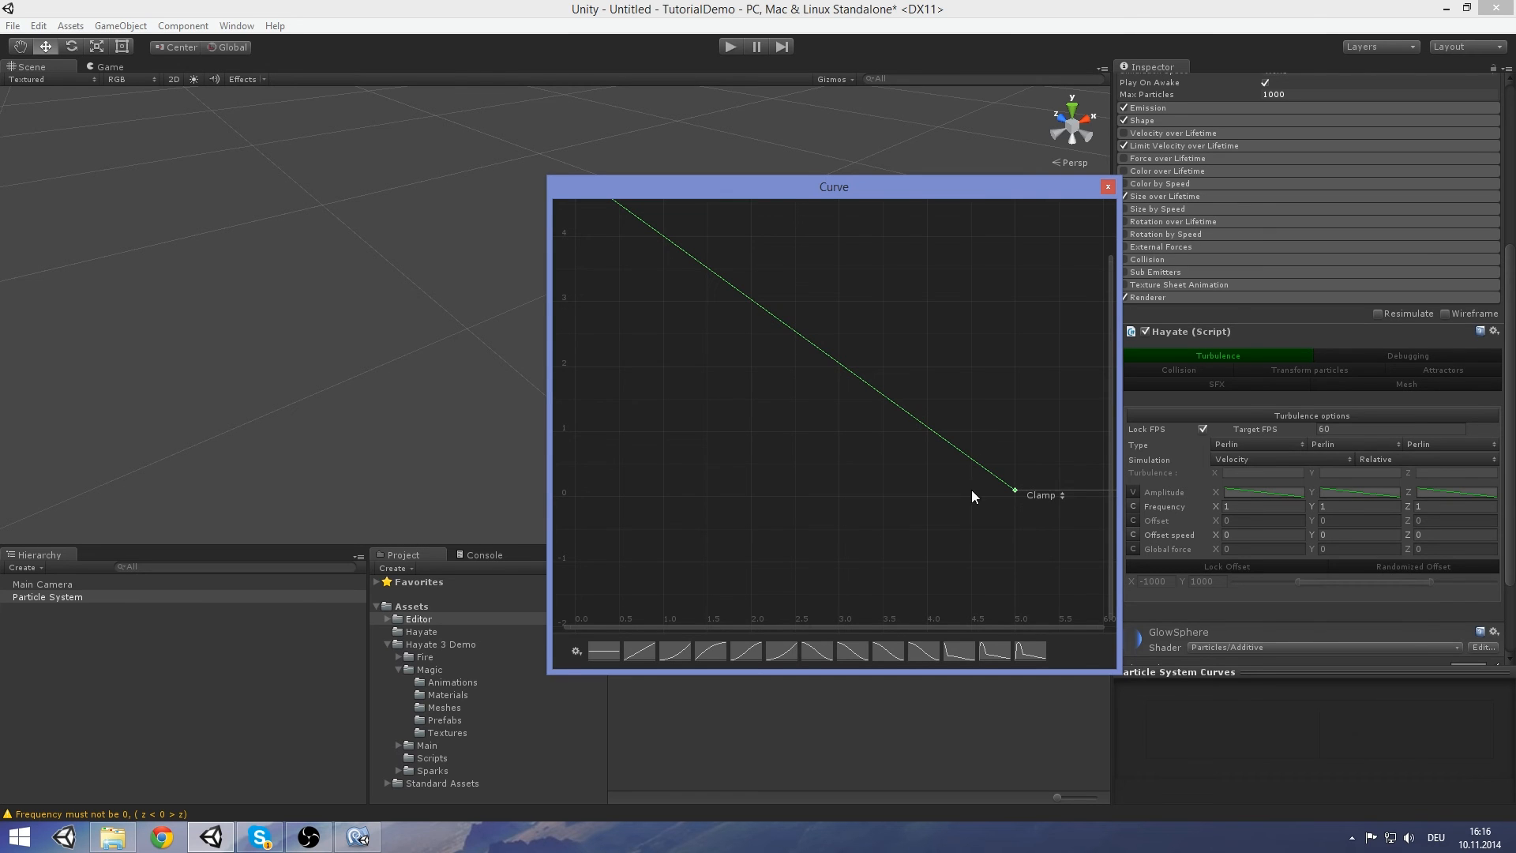
left_click(1109, 188)
Set the particle system's Emission rate to 200, restart the simulation and view the stream from another angle
mouse_move(876, 345)
middle_mouse_down()
mouse_move(928, 320)
mouse_move(894, 337)
middle_mouse_up()
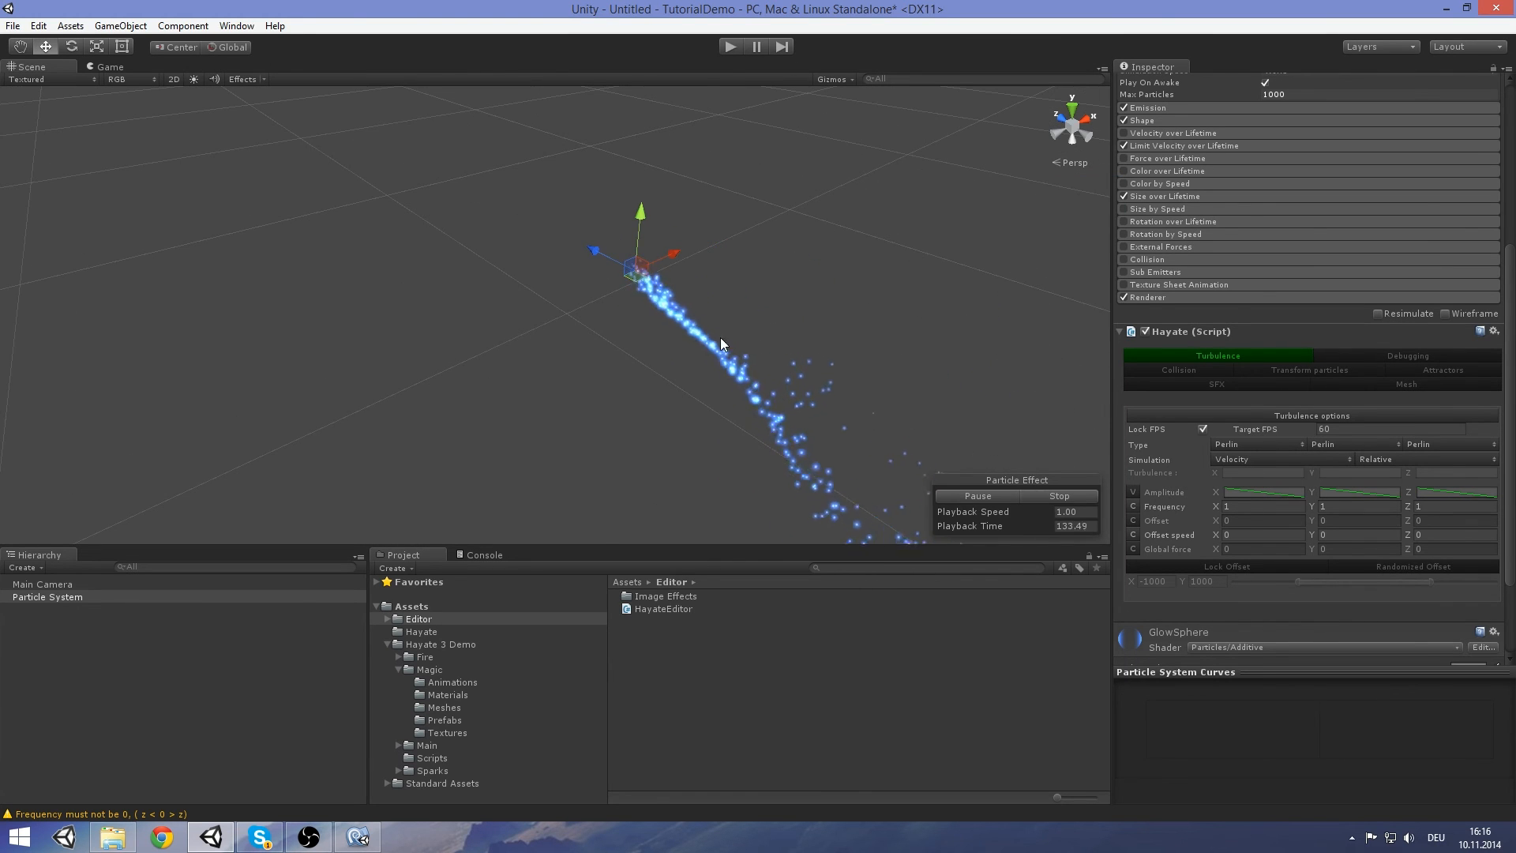
scroll(1263, 371, "up", 5)
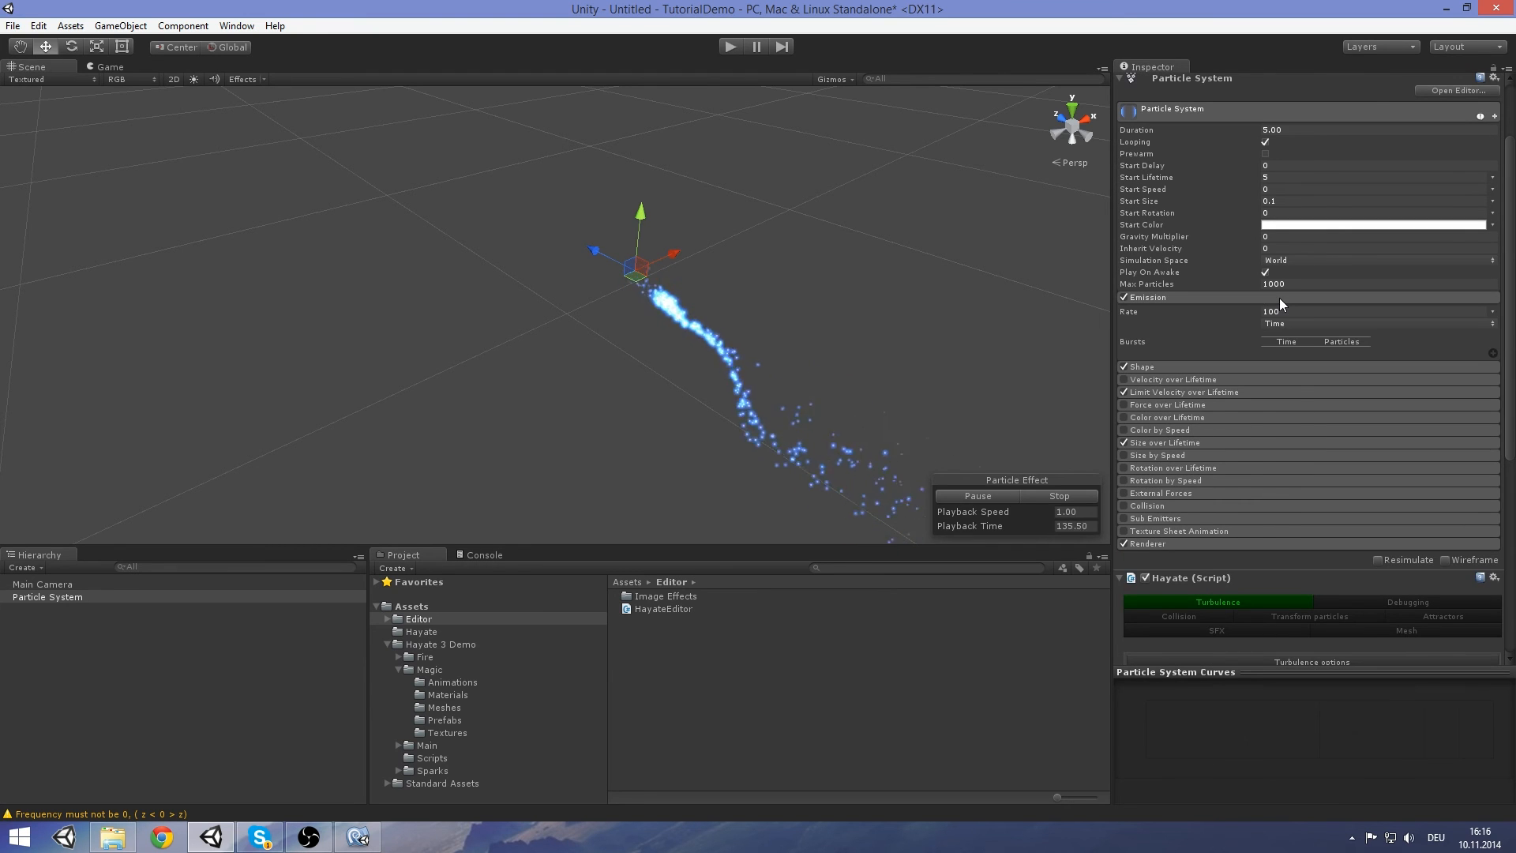
left_click(1280, 297)
left_click(1287, 311)
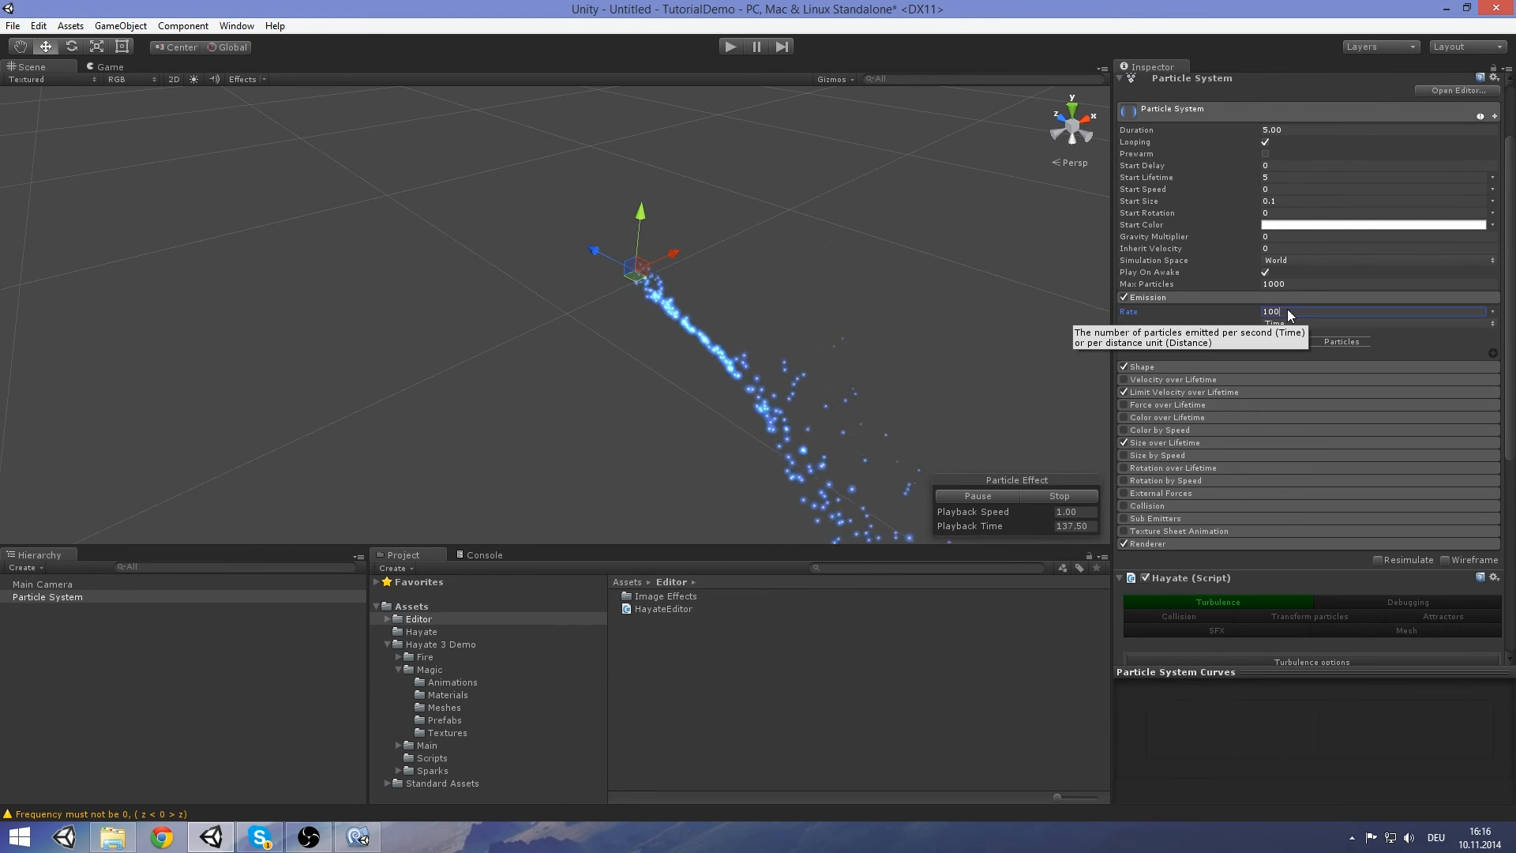
left_click_drag(1271, 313, 1213, 375)
type("200")
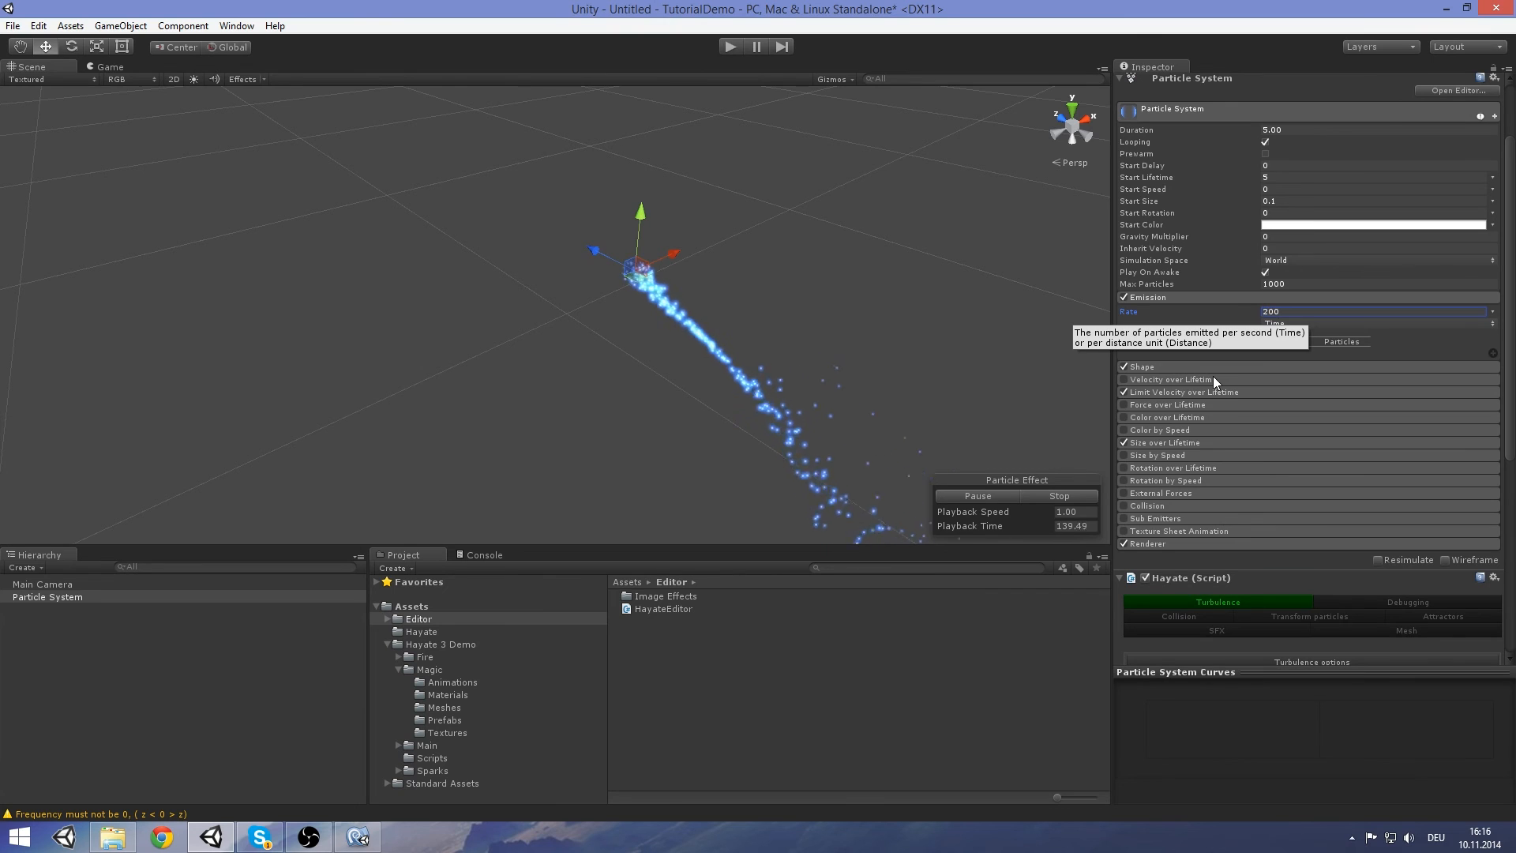
left_click(1061, 496)
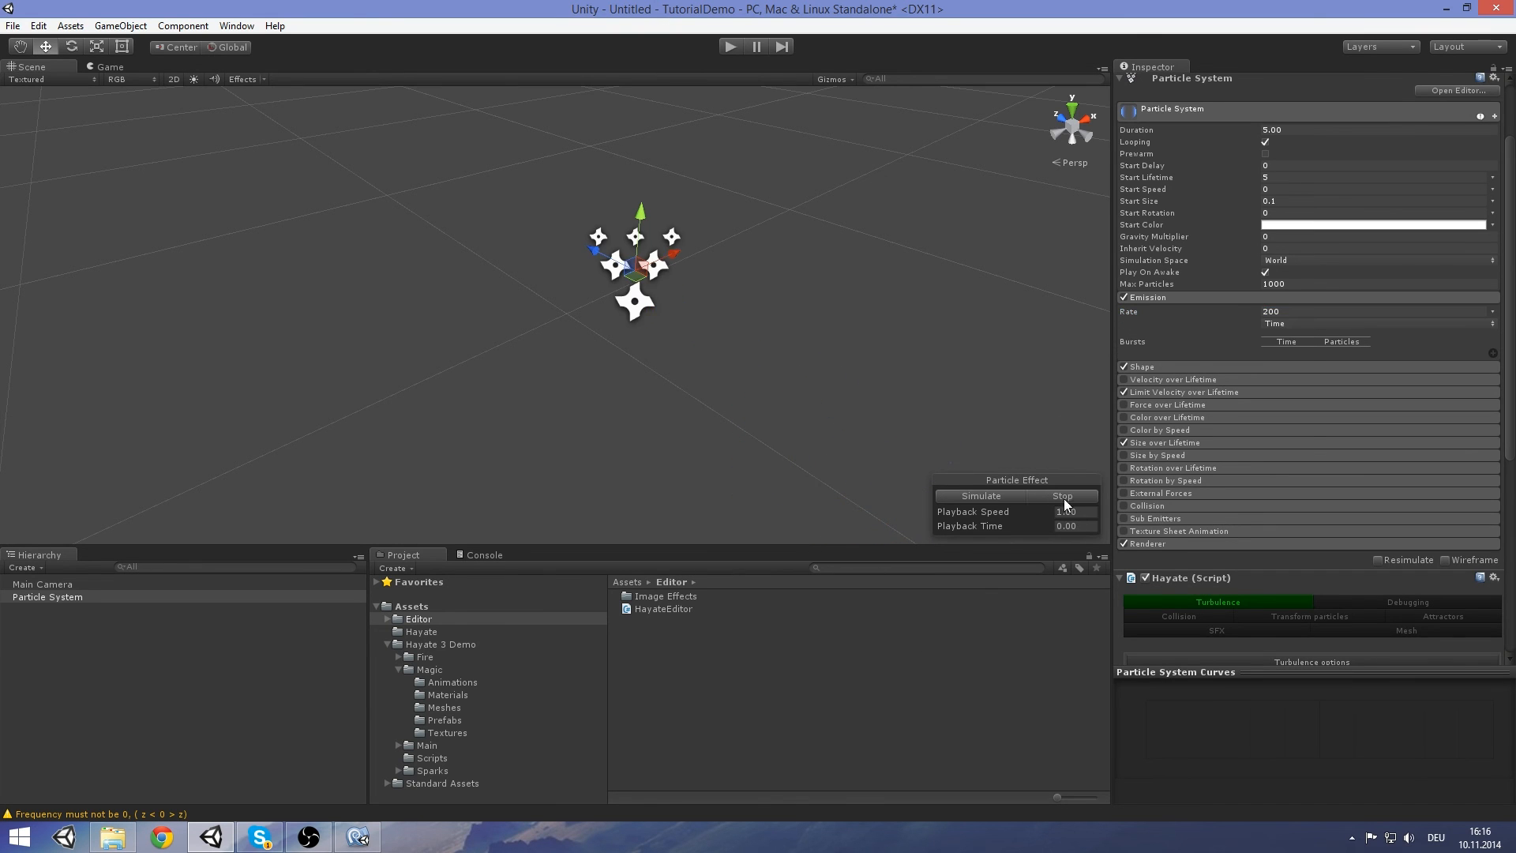
left_click(988, 497)
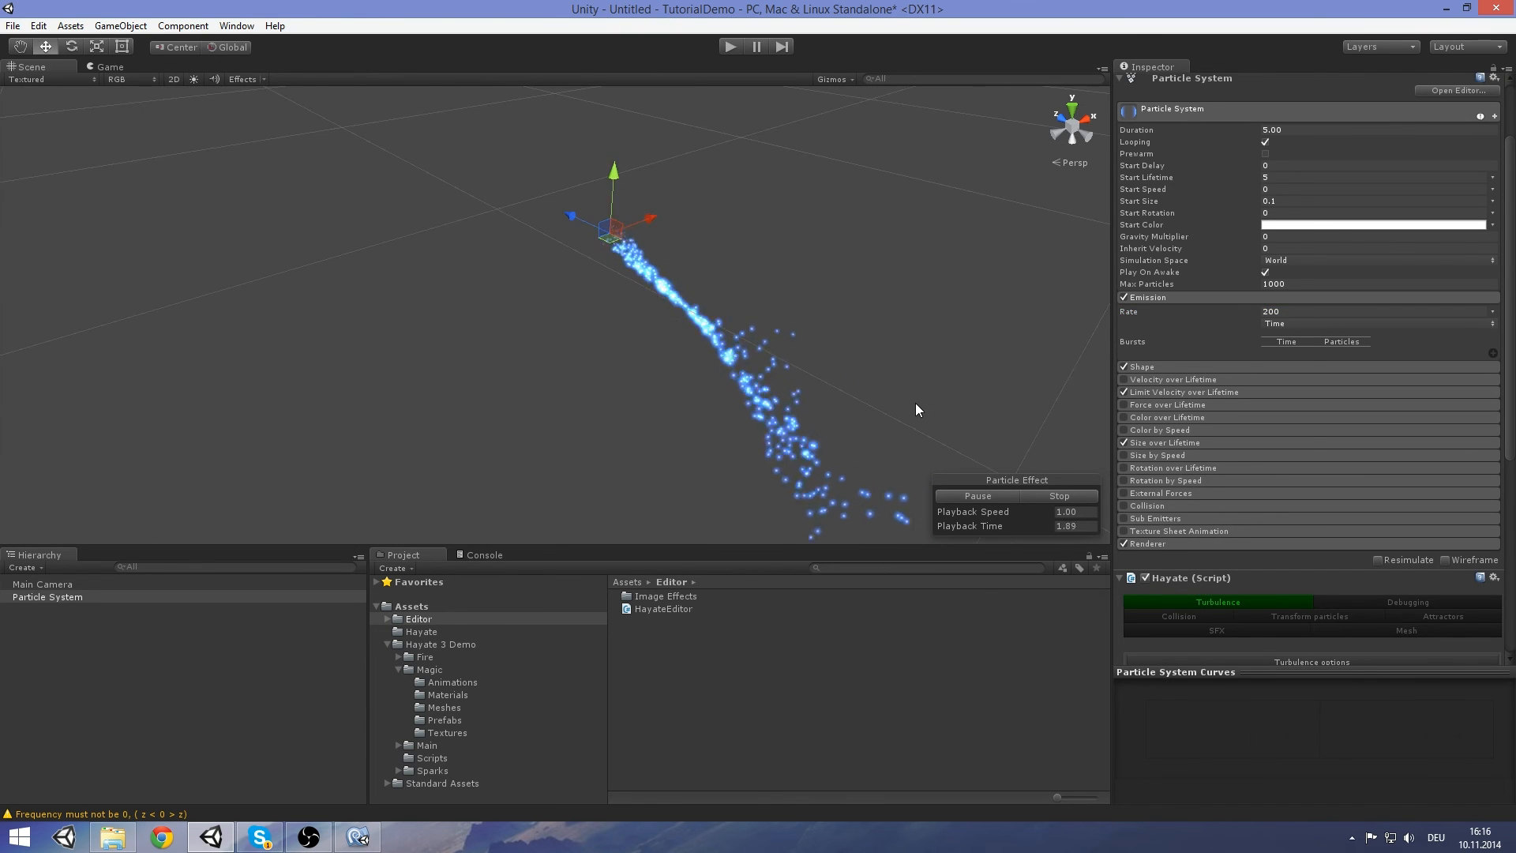
right_click_drag(818, 378, 921, 424)
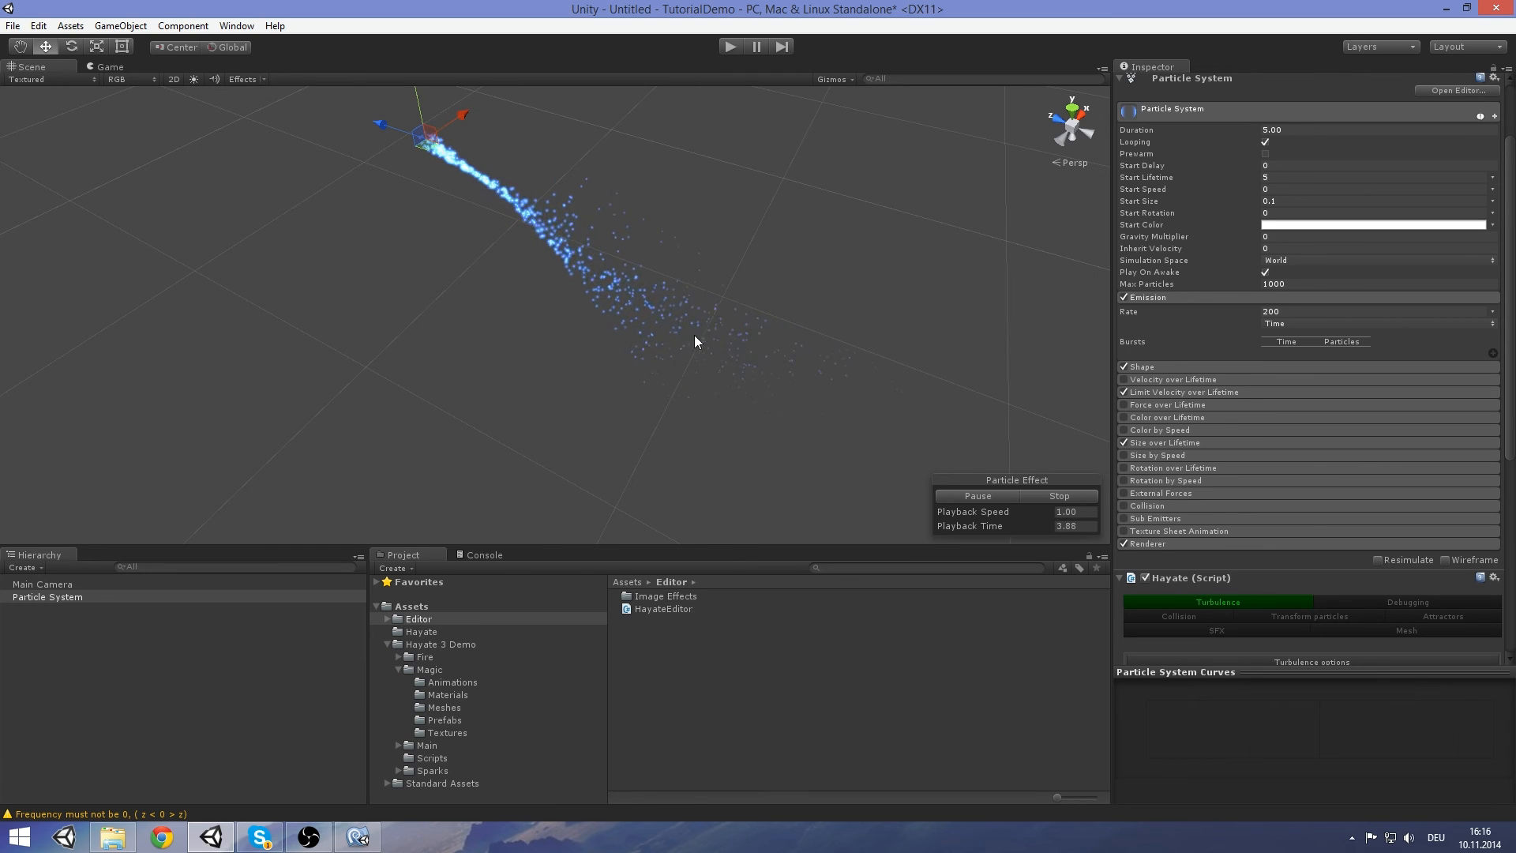
middle_click_drag(684, 236, 726, 329)
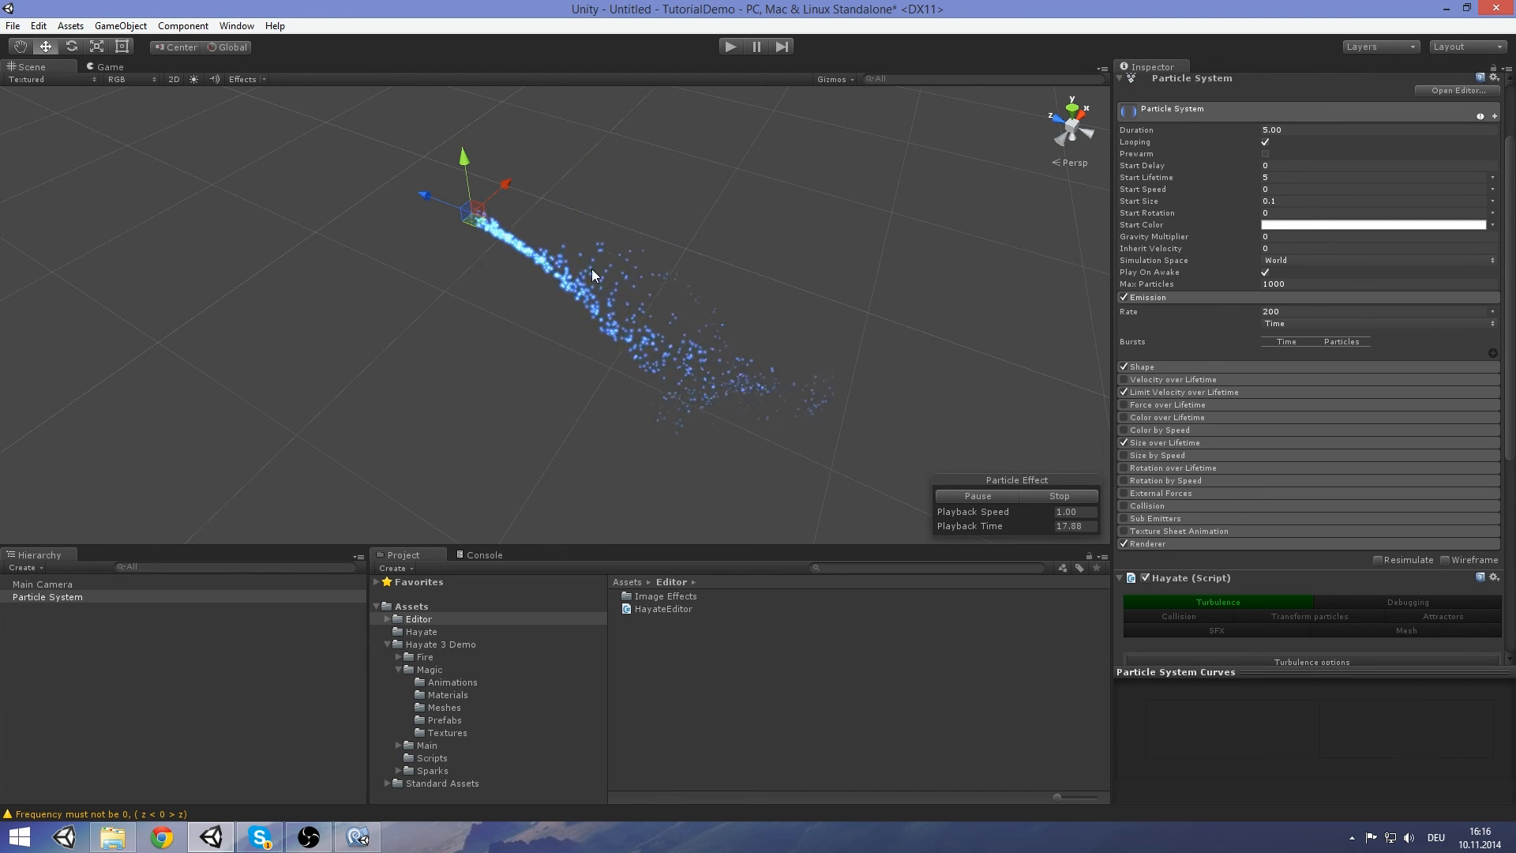
Turn off Looping for the particle system and restart the simulation
left_click(1266, 142)
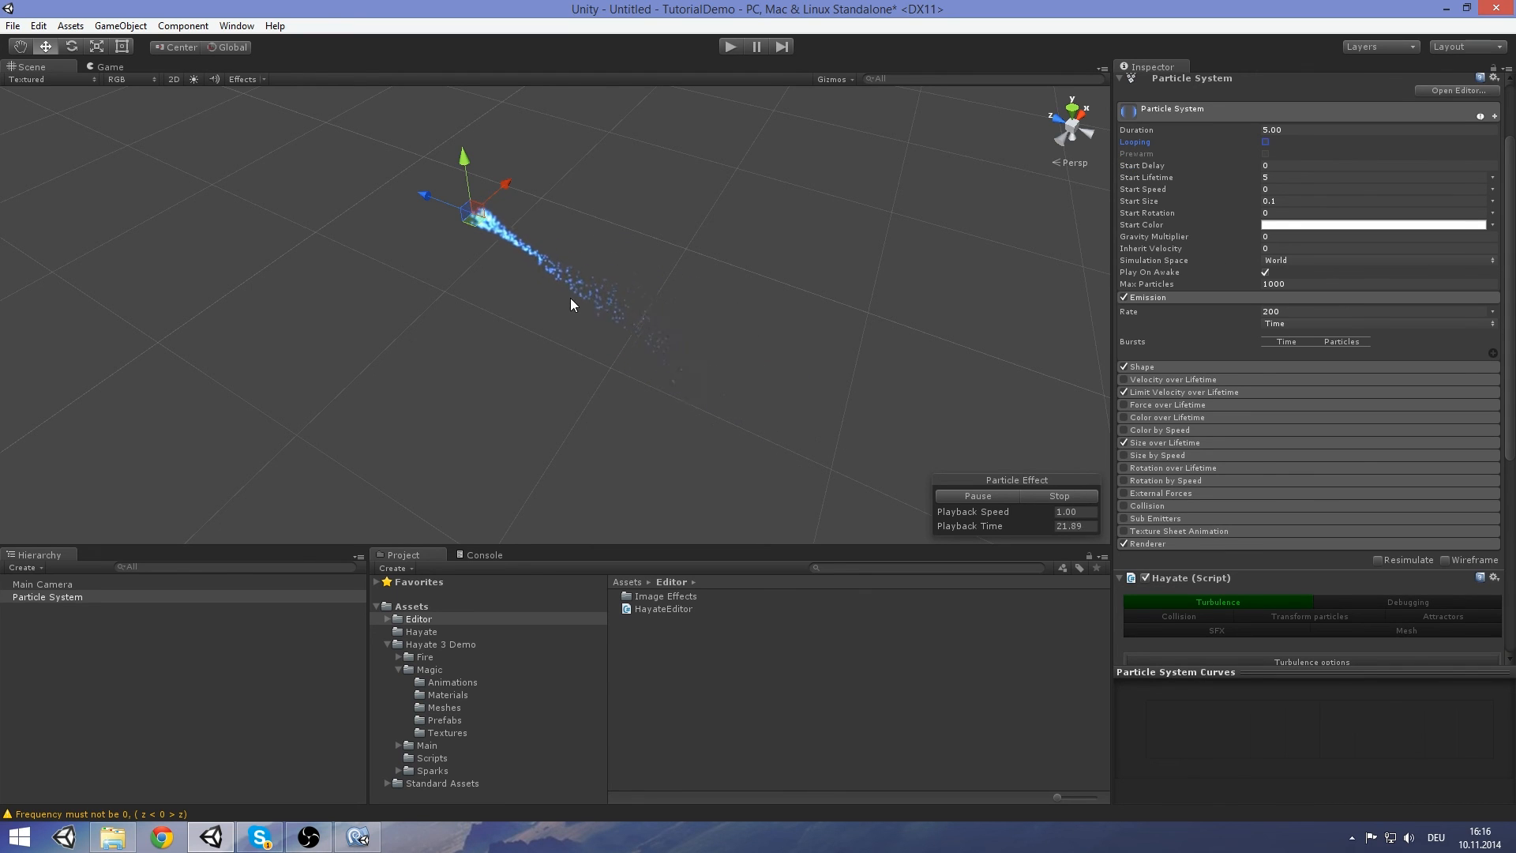
left_click(1055, 498)
left_click(988, 497)
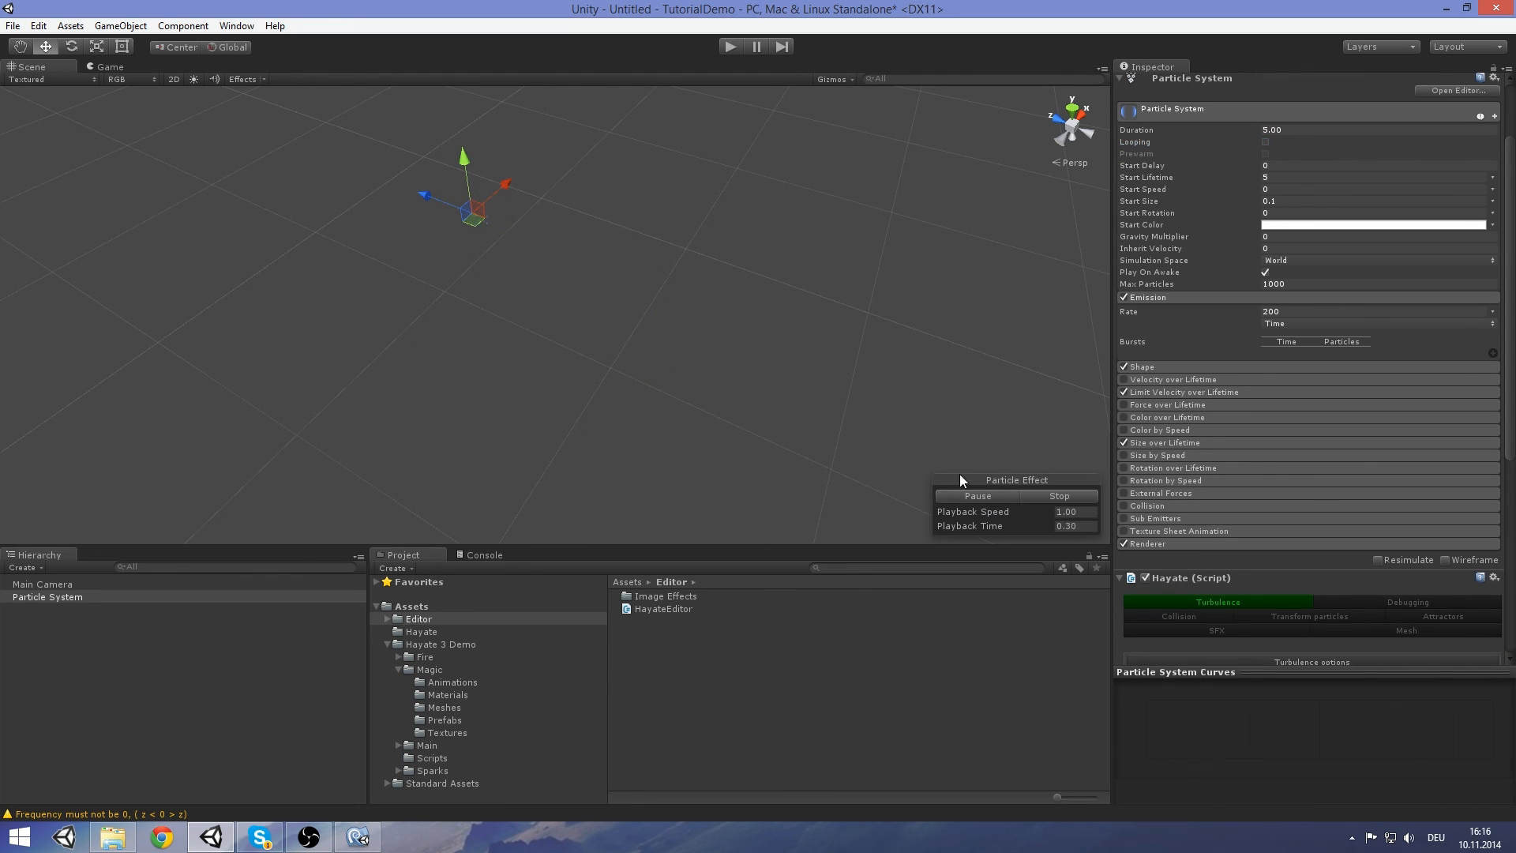
Enable Hayate's Mesh module, leaving Attractors off, and turn on Animate in the mesh options
scroll(1177, 433, "down", 5)
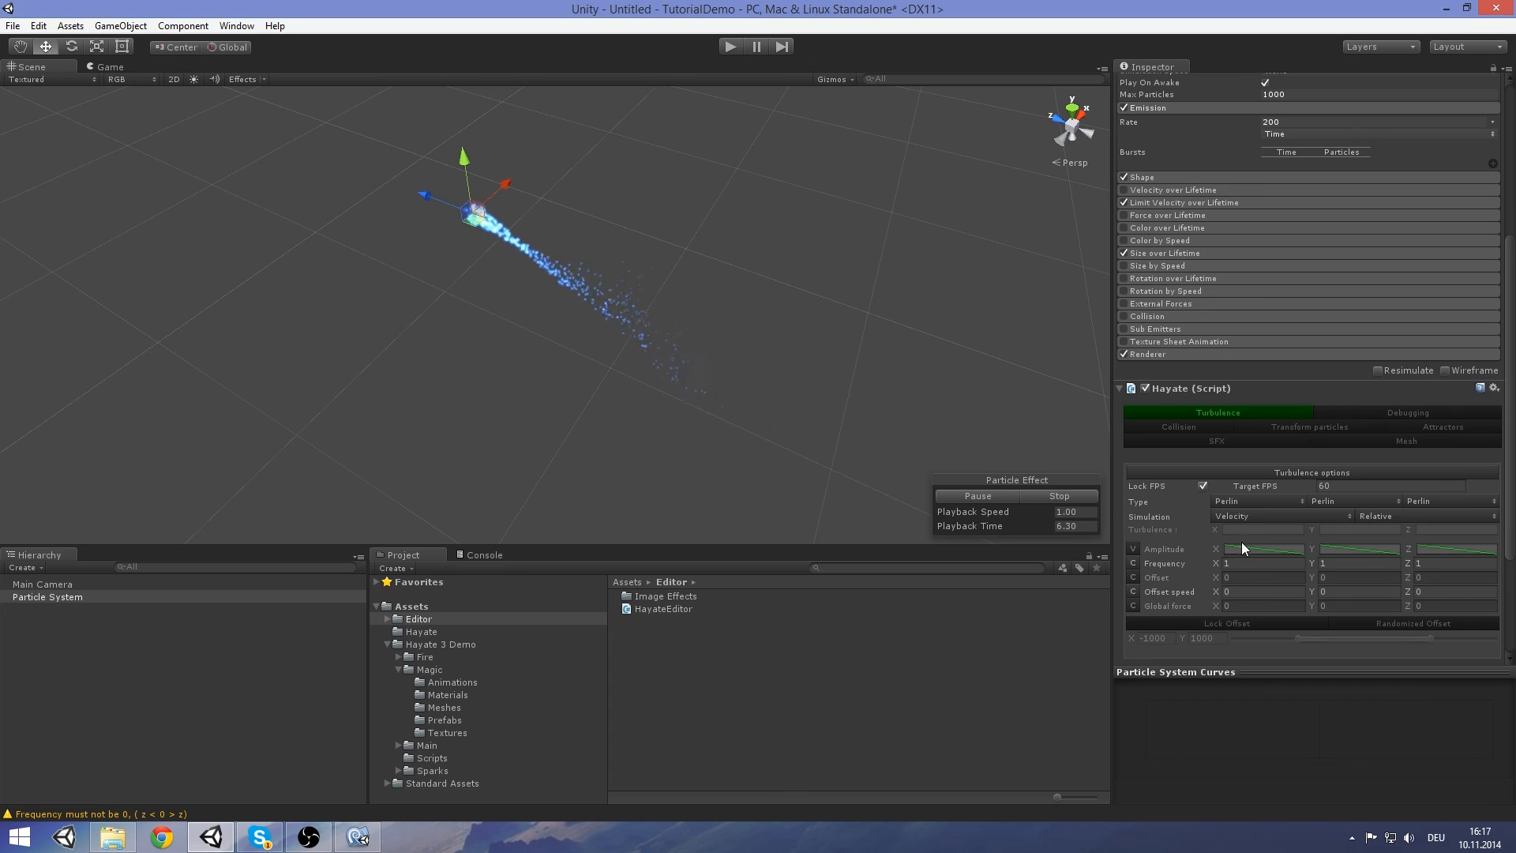
scroll(1300, 552, "down", 4)
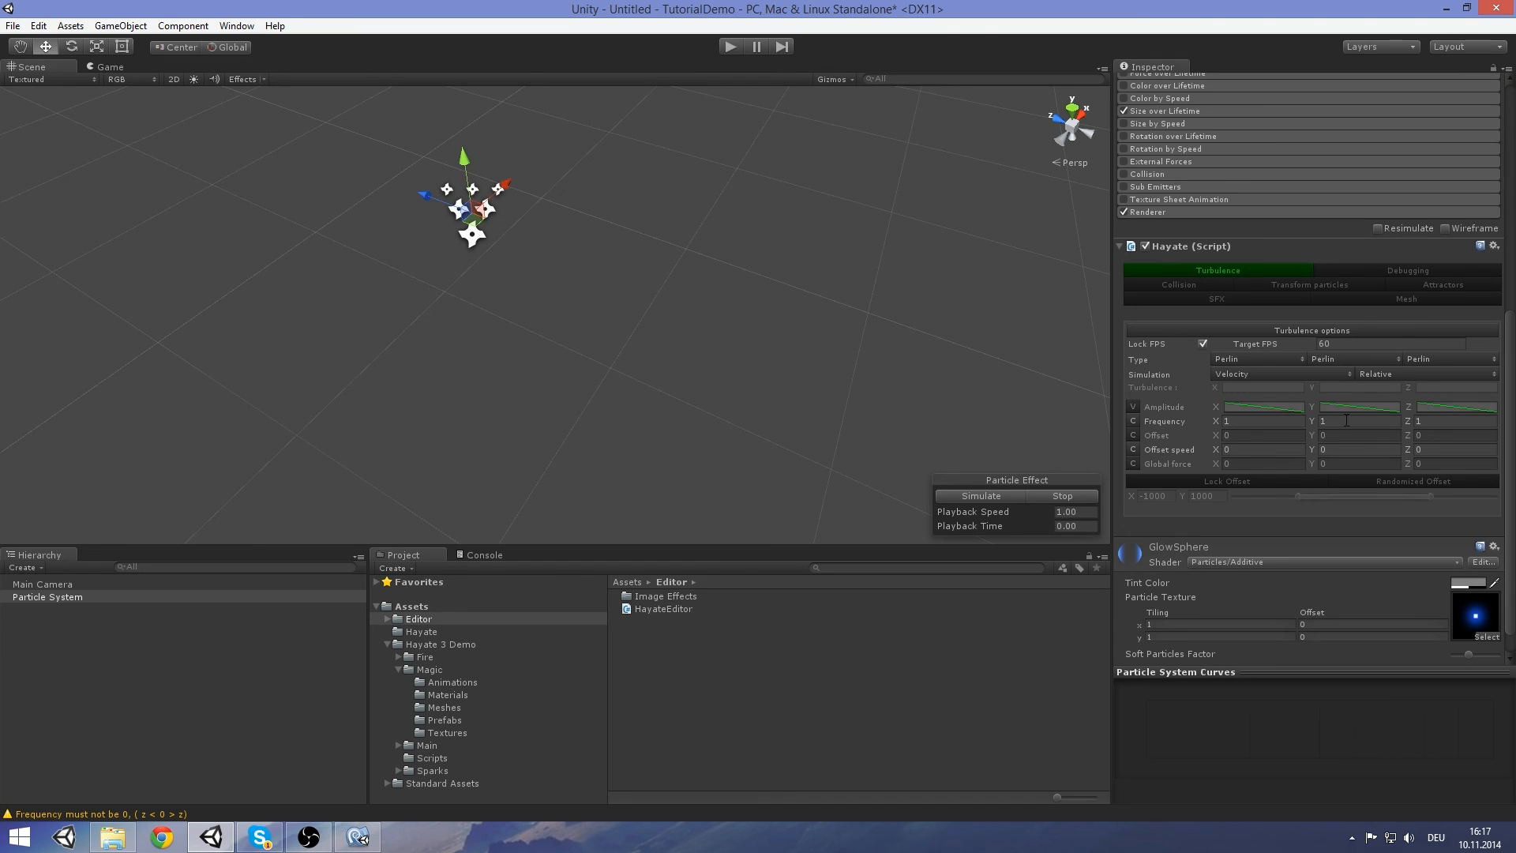
left_click(1447, 284)
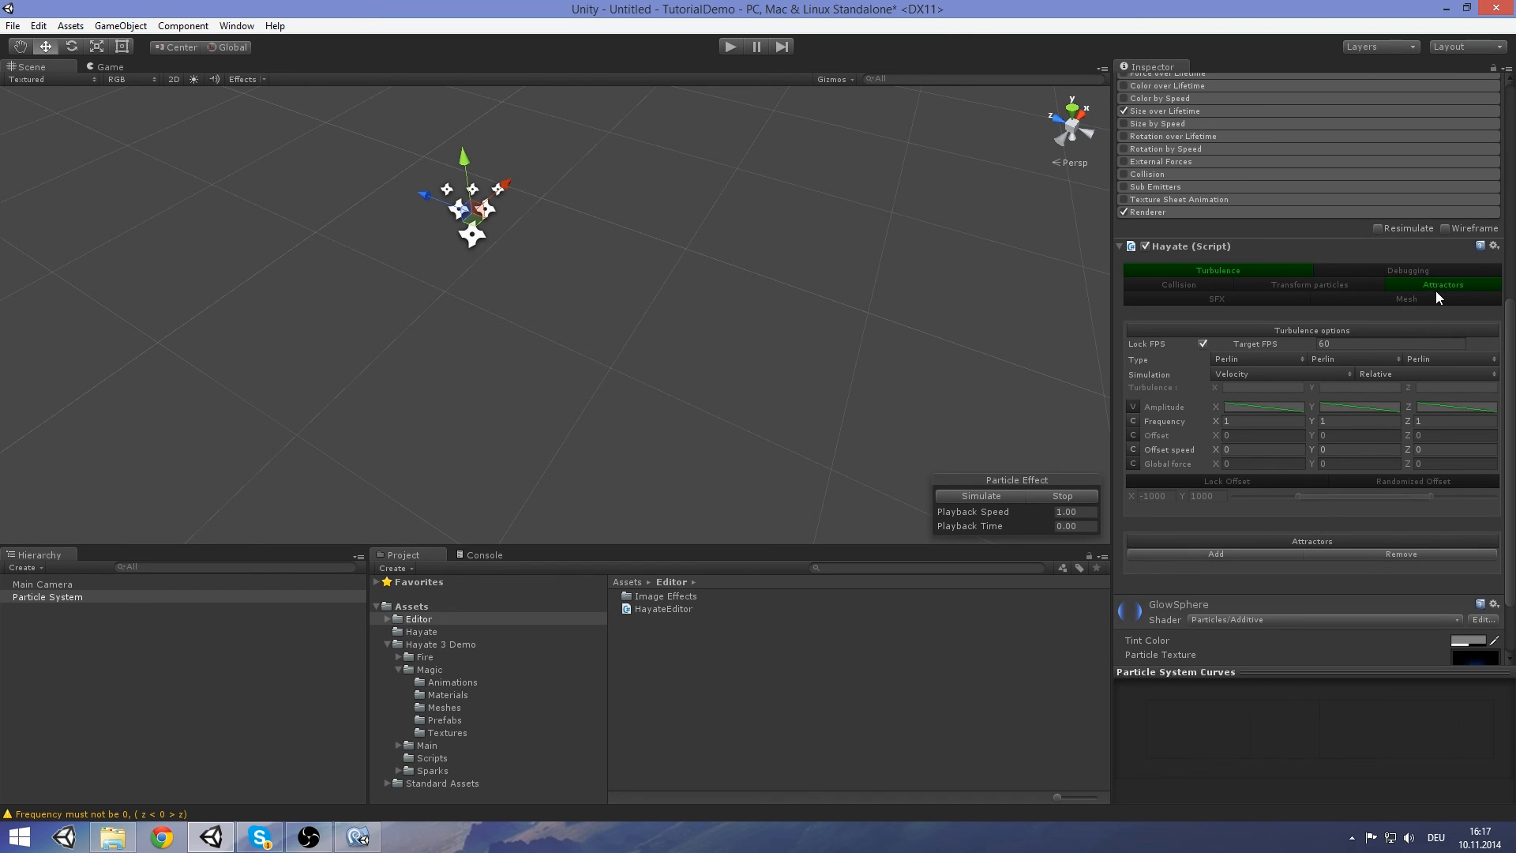
left_click(1437, 294)
scroll(1342, 434, "down", 5)
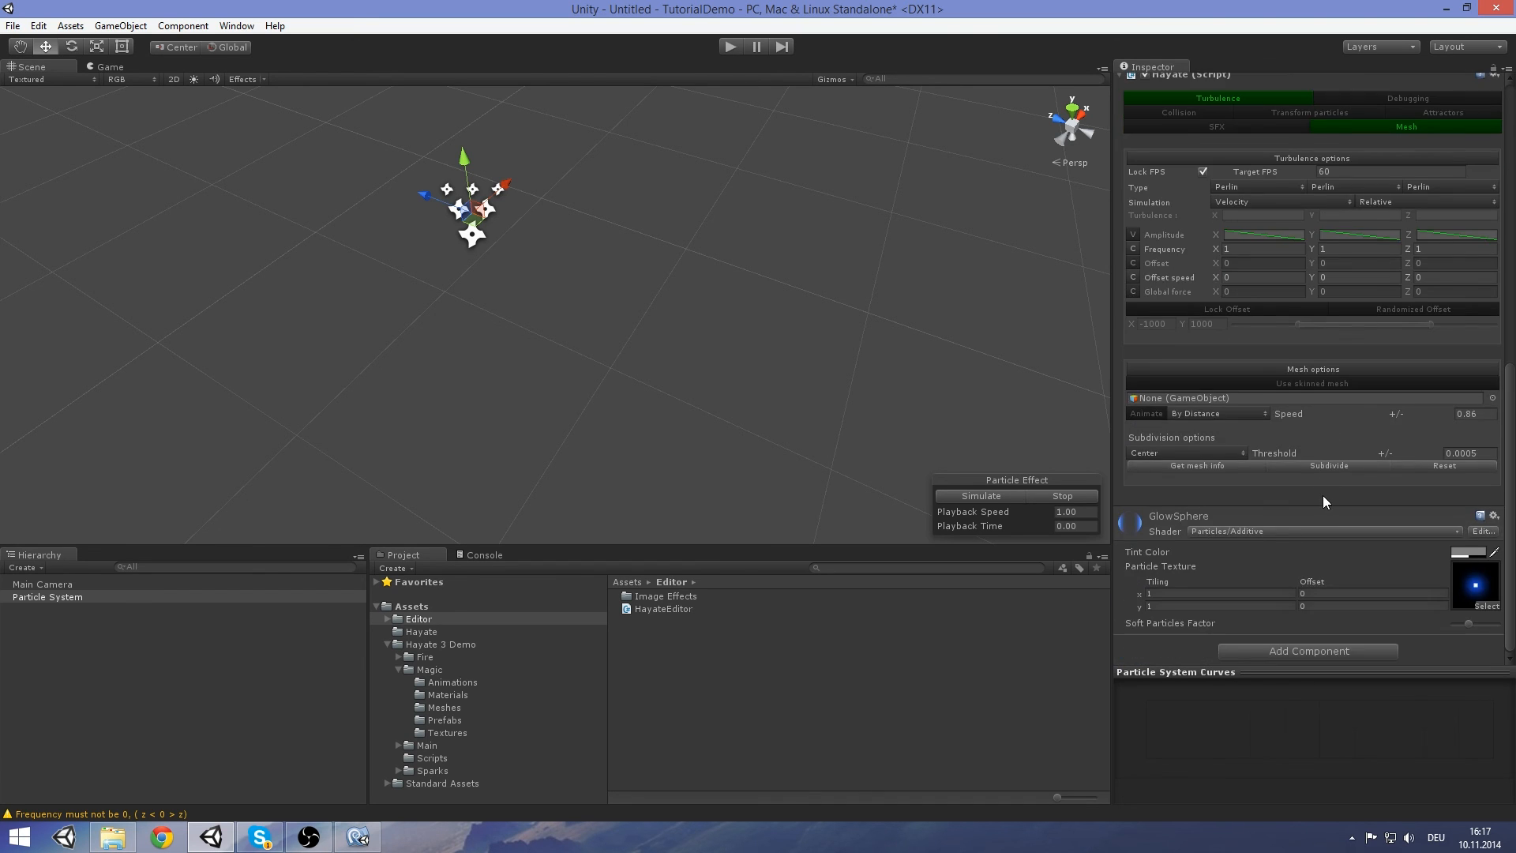
left_click(1149, 414)
Expand the Limit Velocity over Lifetime module of the particle system and disable it
scroll(1346, 441, "up", 1)
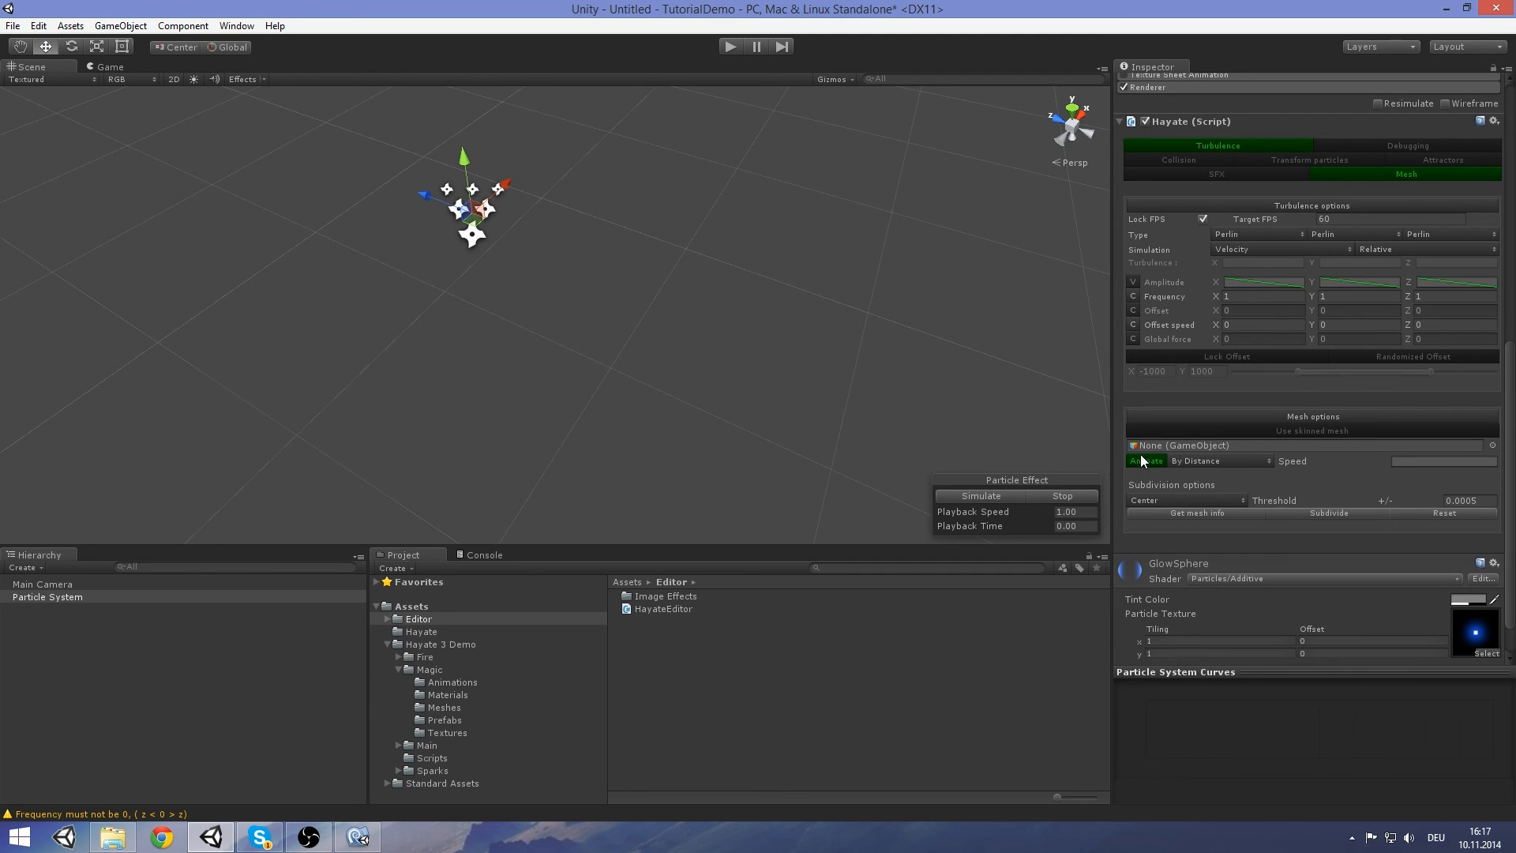
scroll(1289, 450, "up", 9)
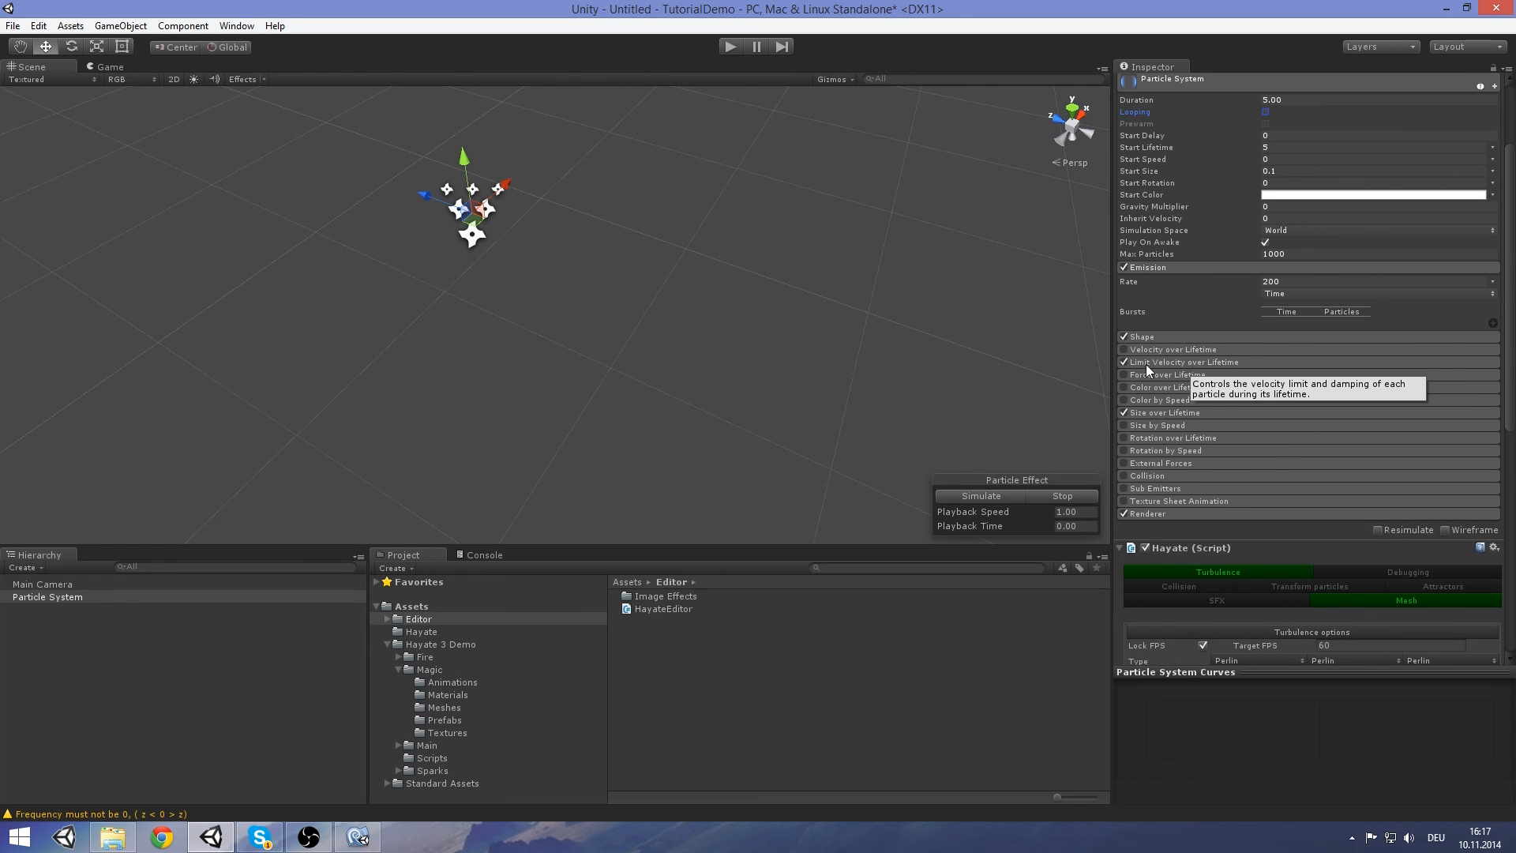
left_click(1182, 364)
left_click(1125, 362)
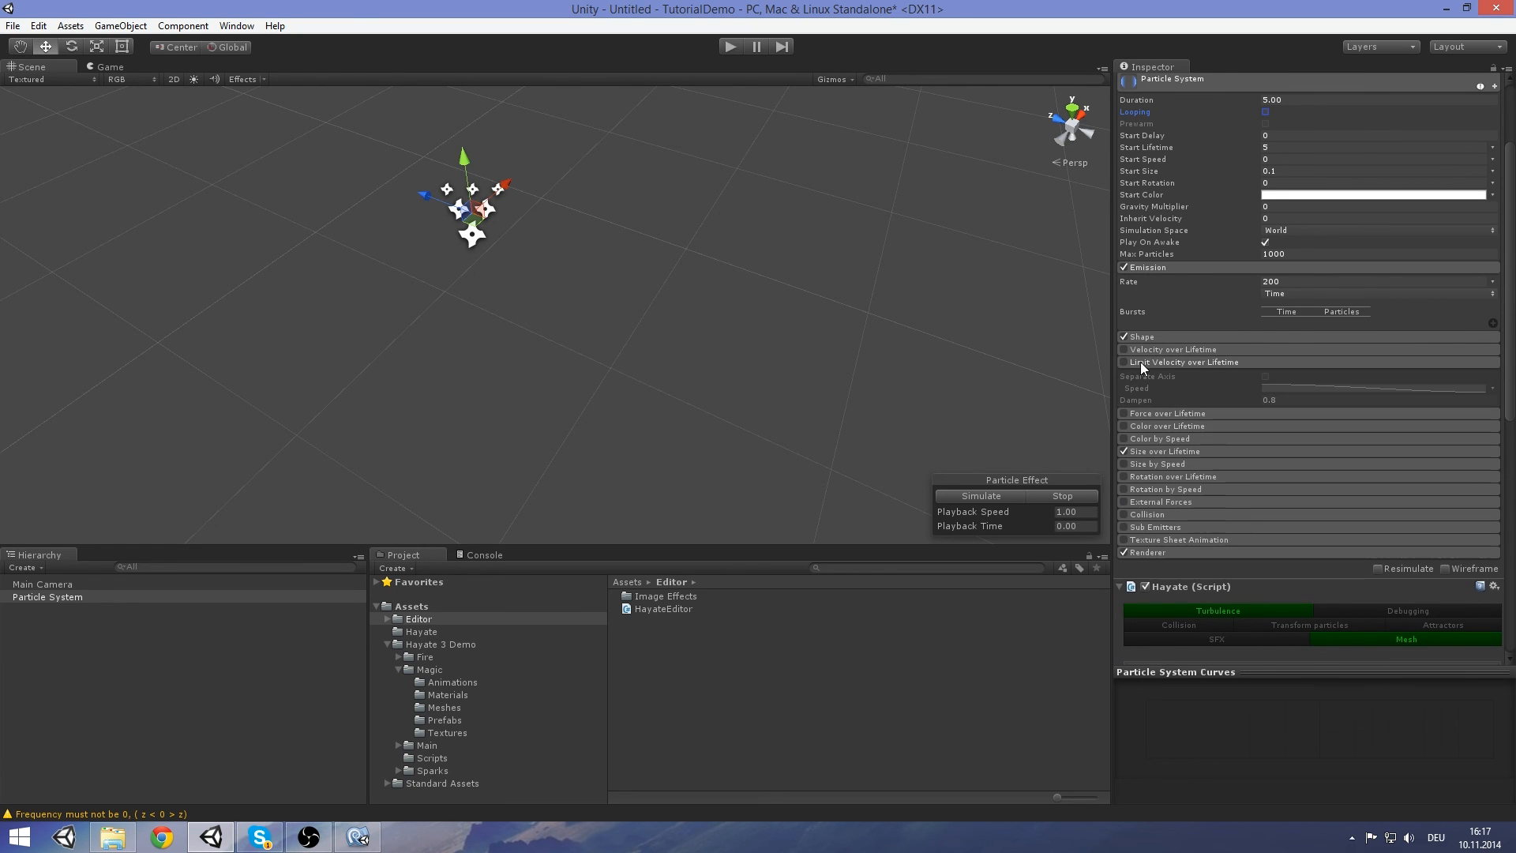
Collapse the Limit Velocity over Lifetime module and start simulating the particle effect
left_click(1141, 362)
scroll(1267, 415, "down", 2)
left_click(999, 499)
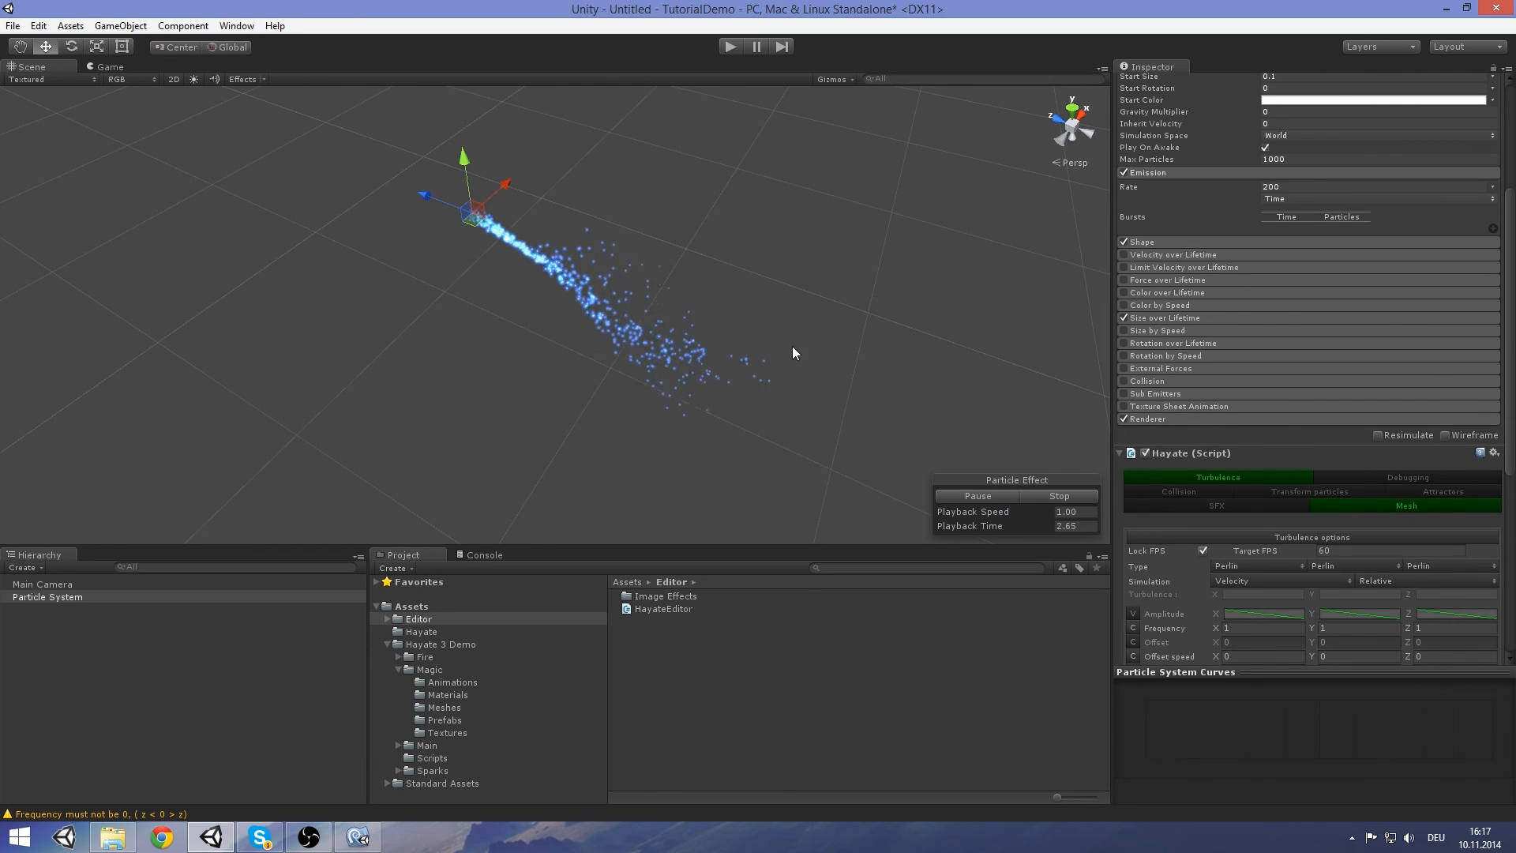
Set Hayate's turbulence Frequency to 0.5 on the X, Y and Z axes
scroll(1268, 416, "down", 2)
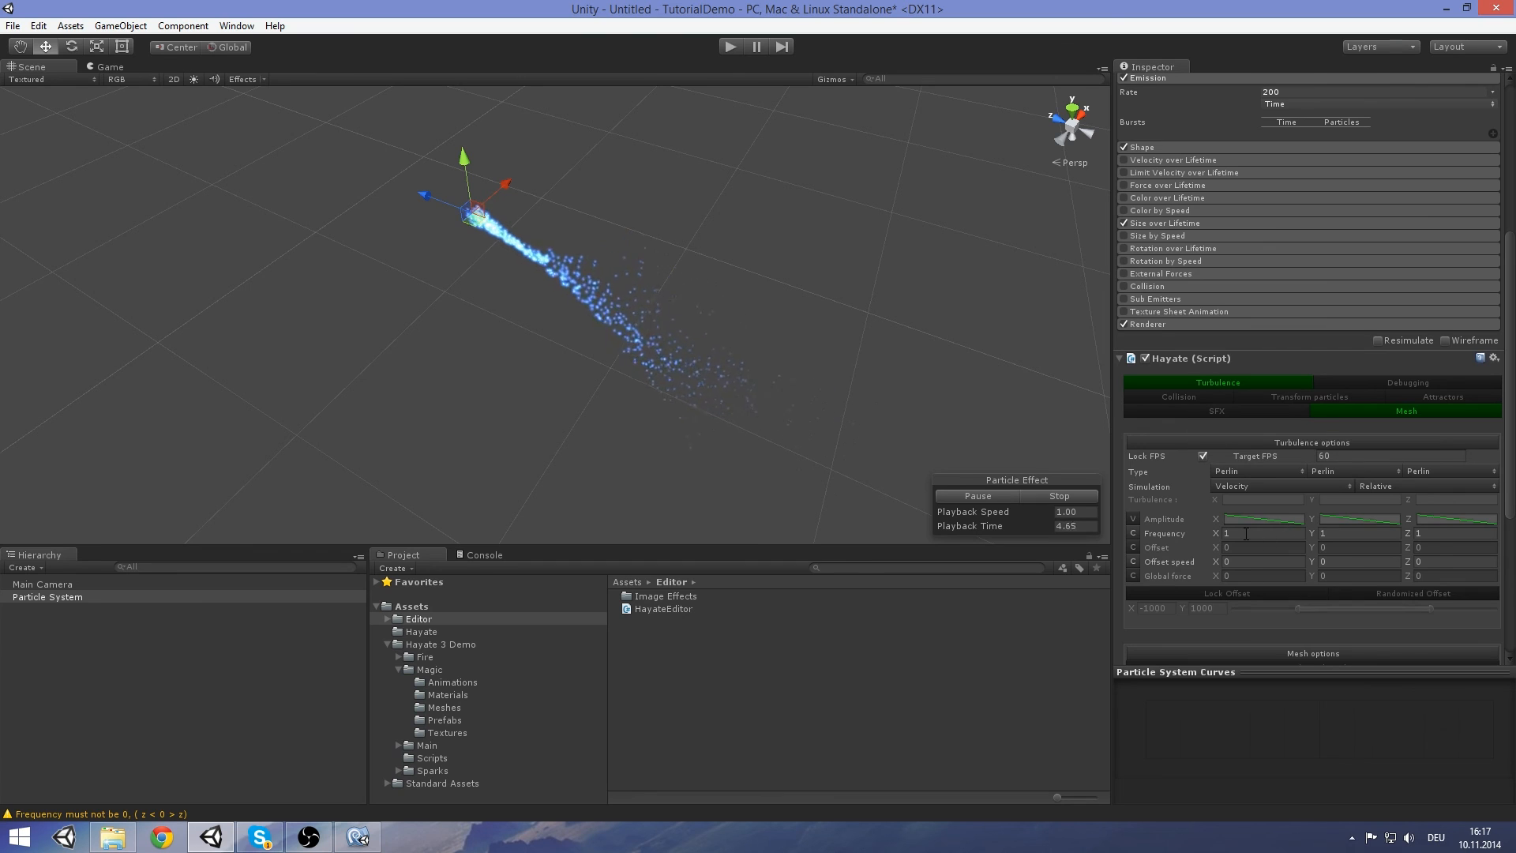
left_click(1215, 534)
left_click_drag(1213, 532, 1189, 528)
type(",5")
key("Tab")
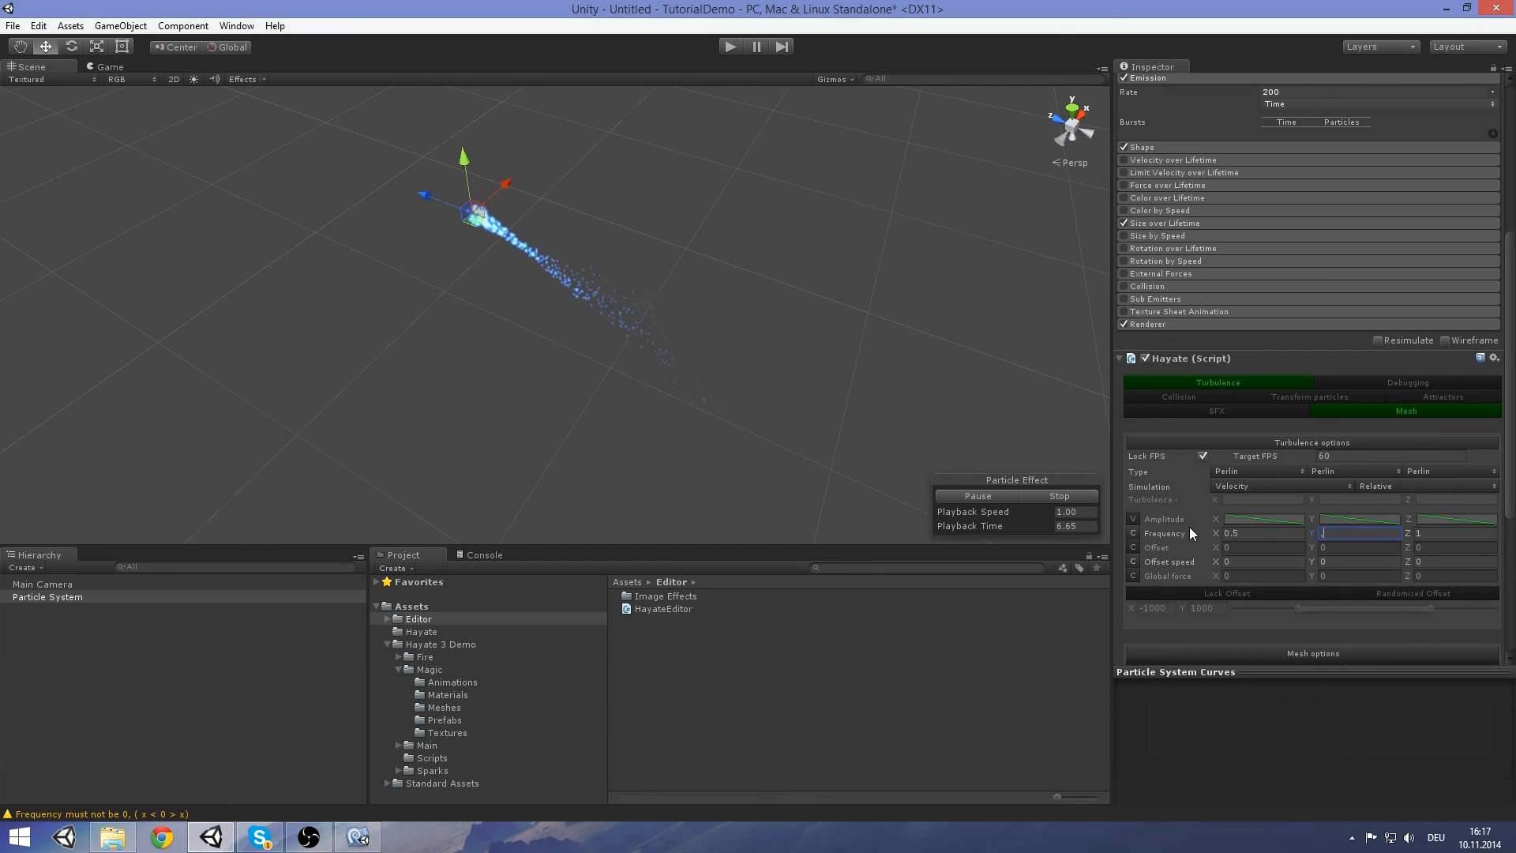
type(",5")
key("Tab")
type(",5")
key("Return")
Restart the particle simulation, examine the turbulent stream from a lower angle, and stop the simulation
scroll(641, 187, "up", 5)
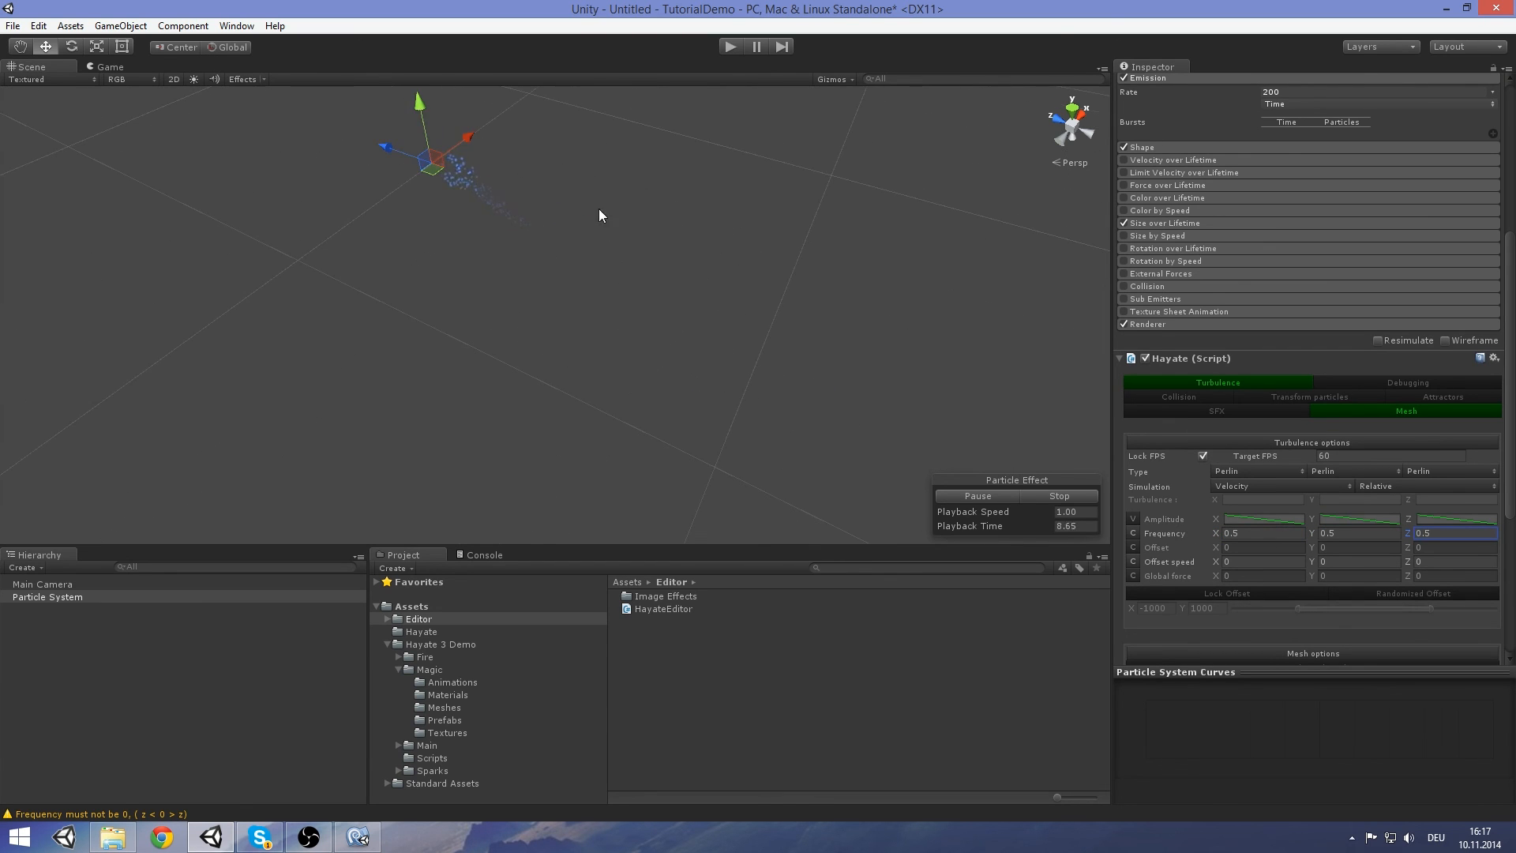
middle_click_drag(599, 208, 879, 382)
left_click(1074, 501)
left_click(997, 502)
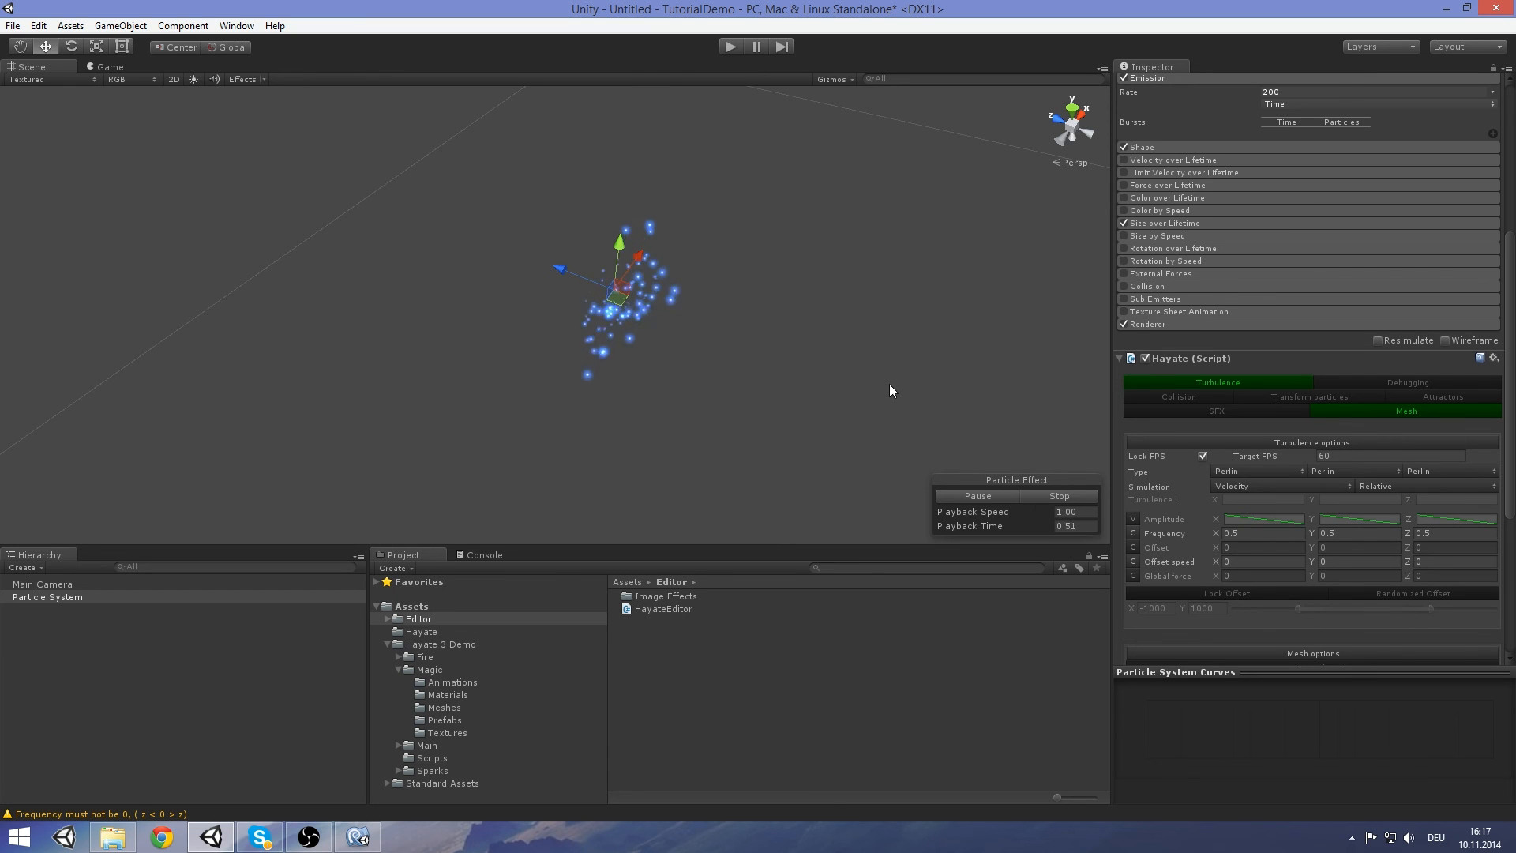
scroll(871, 387, "down", 5)
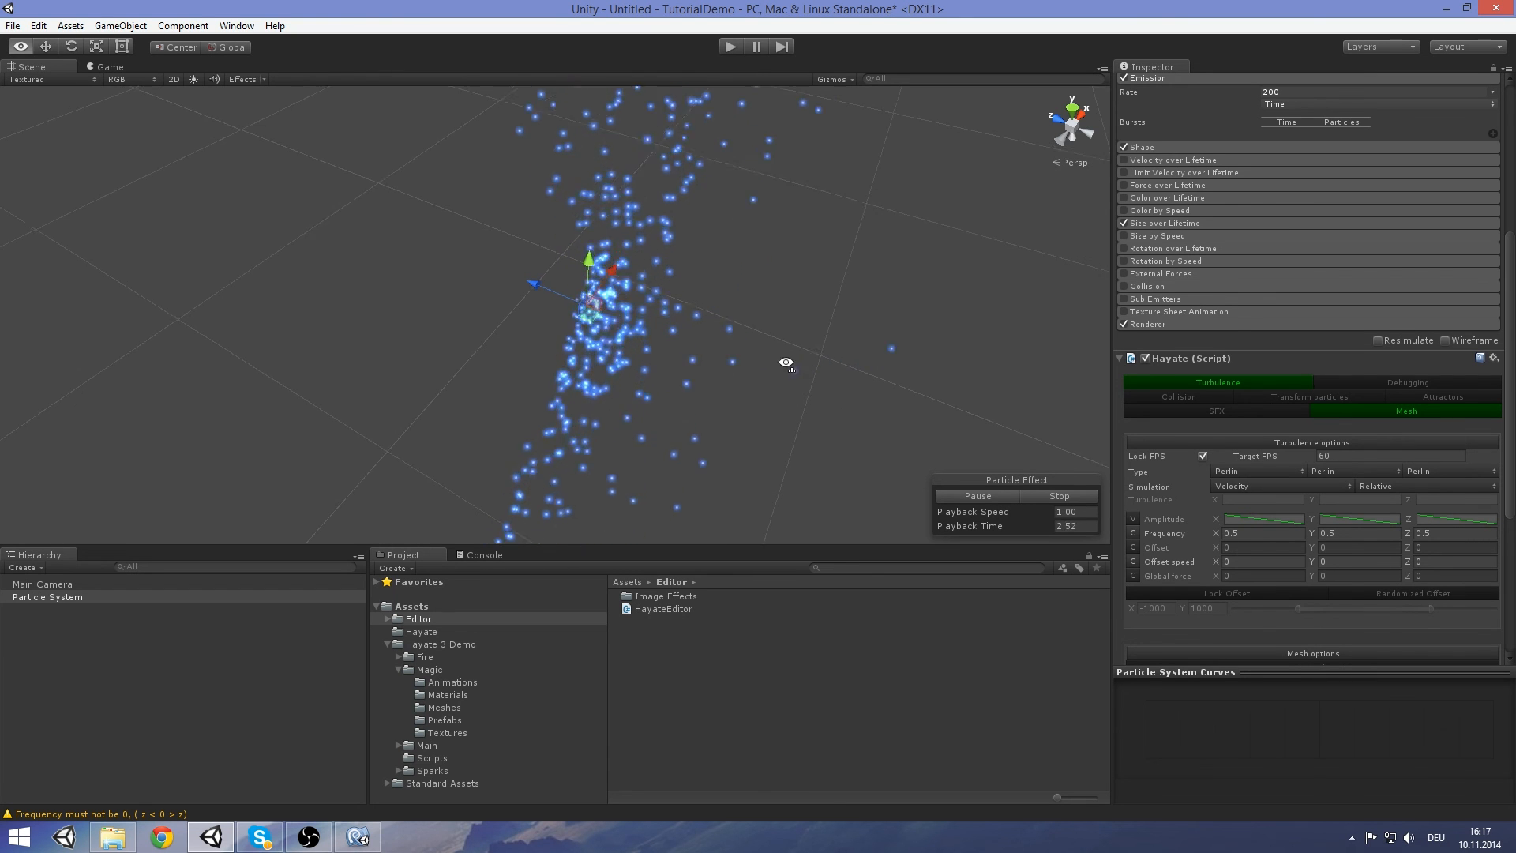
middle_click_drag(800, 364, 654, 328)
right_click_drag(654, 324, 603, 292)
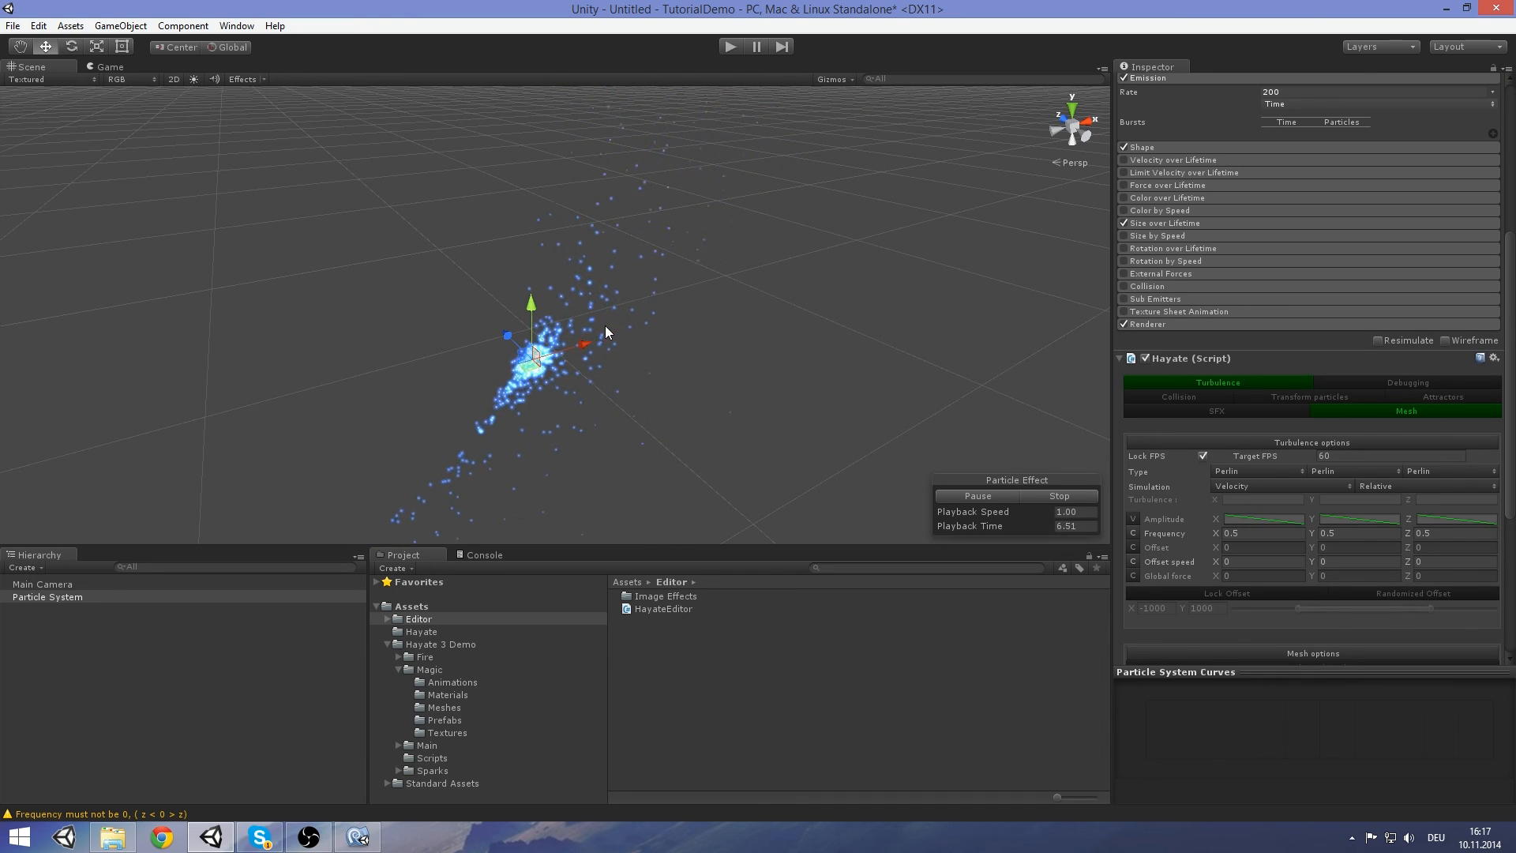
left_click(1059, 496)
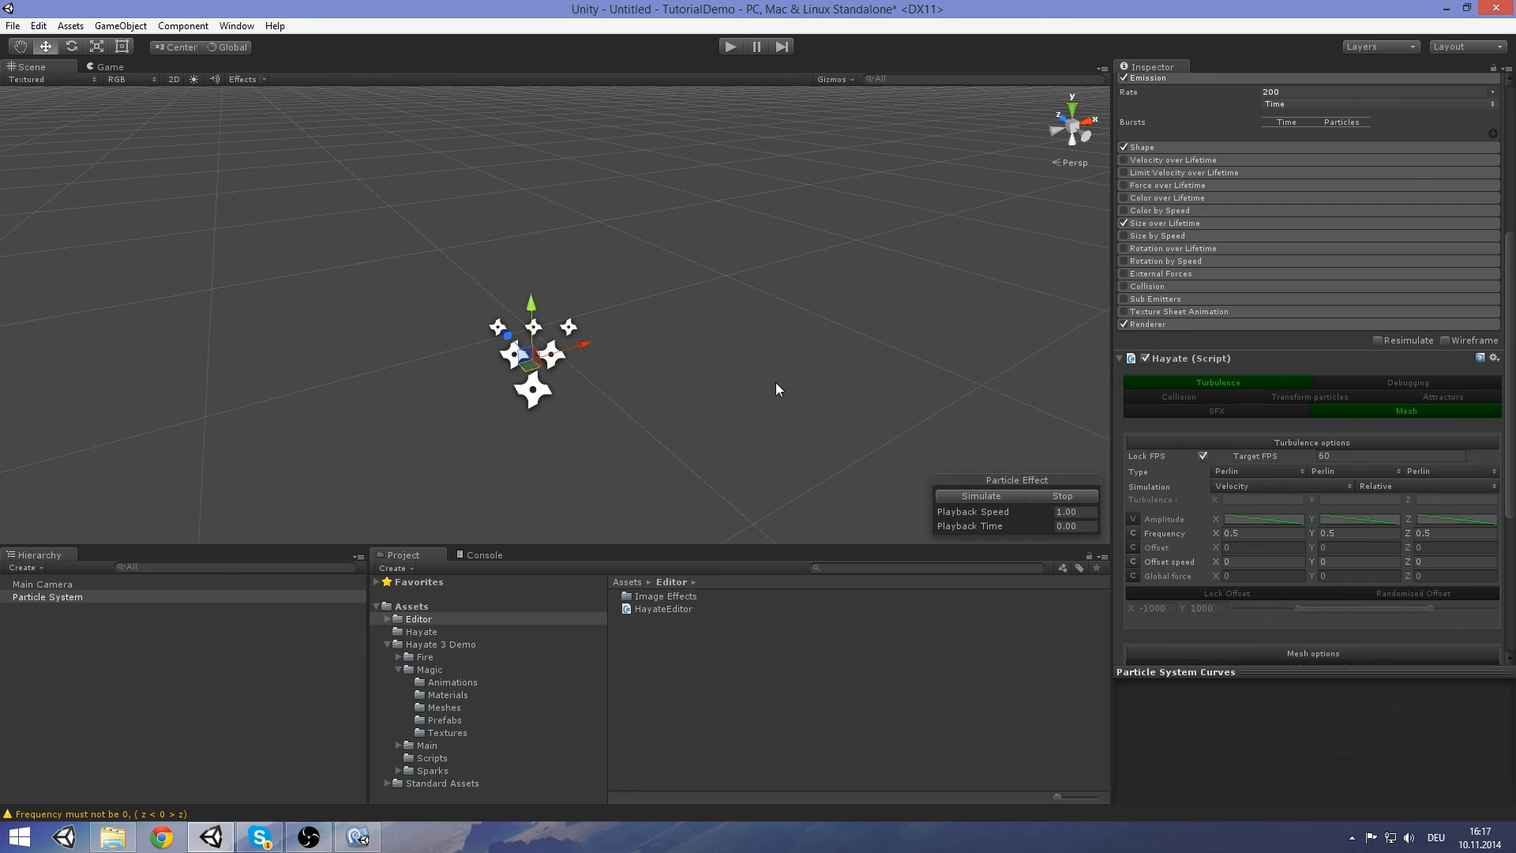